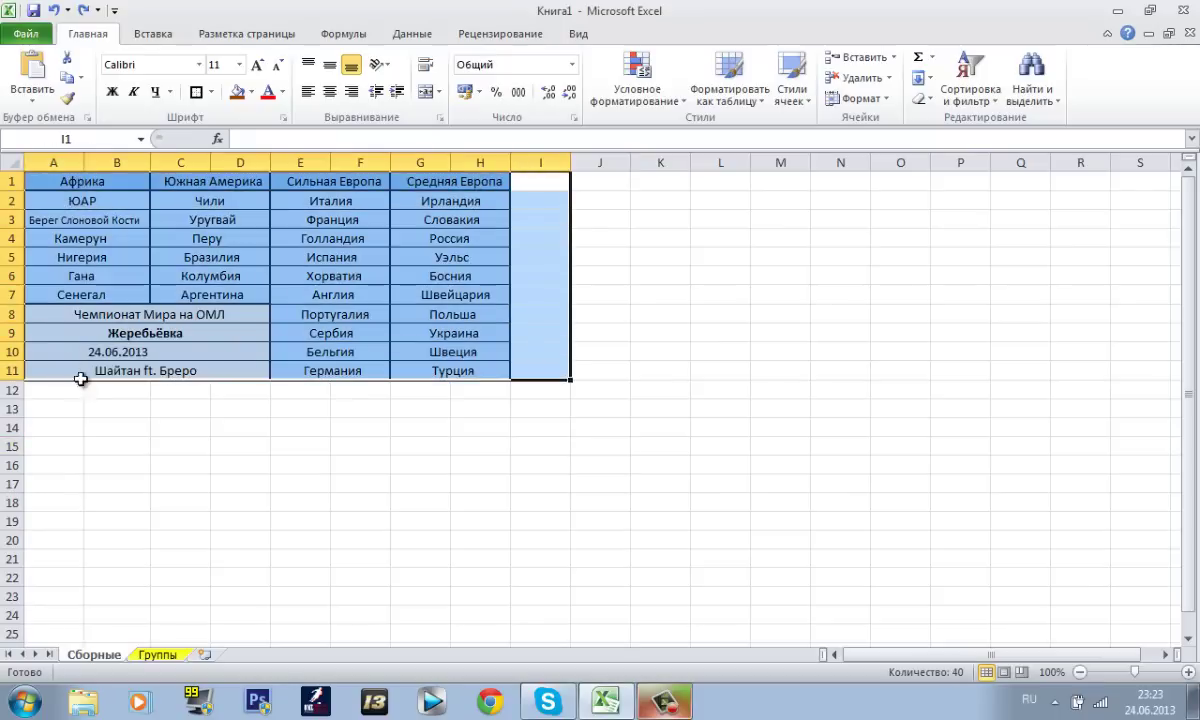
# - Examine the team lists for Африка, Южная Америка, Сильная Европа and Средняя Европа, plus the draw title block, on the Сборные sheet
pyautogui.click(170, 658)
pyautogui.moveTo(56, 180); pyautogui.dragTo(463, 206)
pyautogui.click(93, 654)
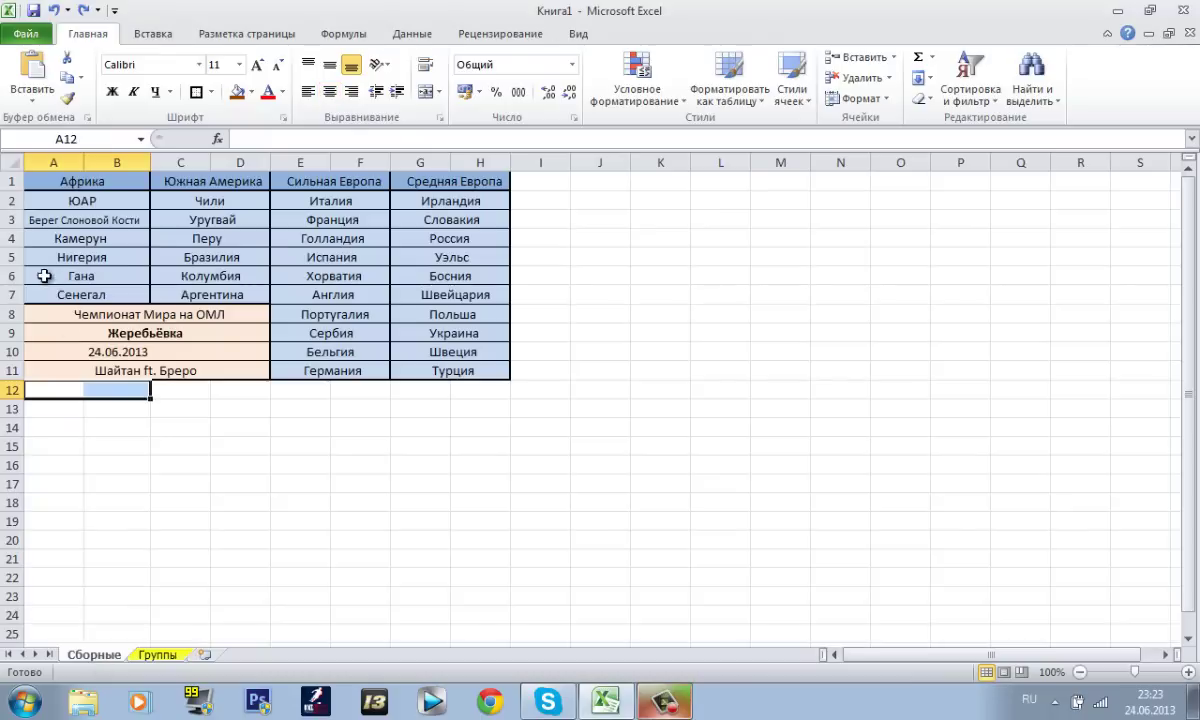
pyautogui.moveTo(55, 201); pyautogui.dragTo(220, 292)
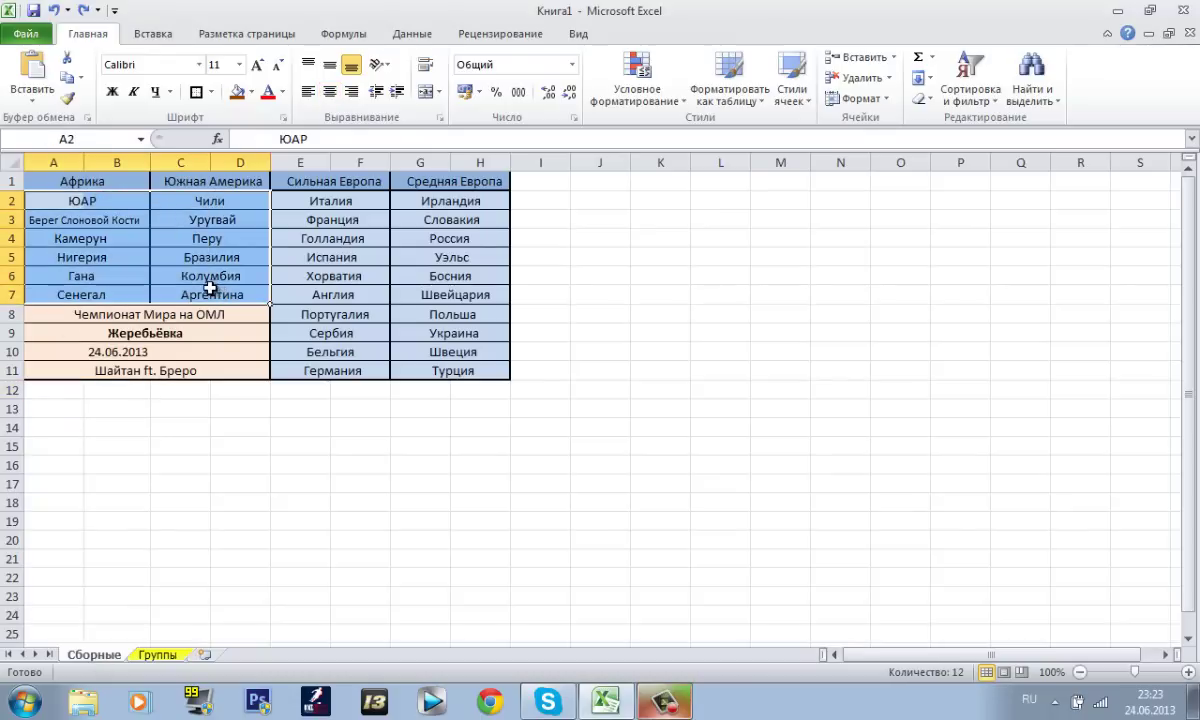
pyautogui.moveTo(295, 199); pyautogui.dragTo(450, 372)
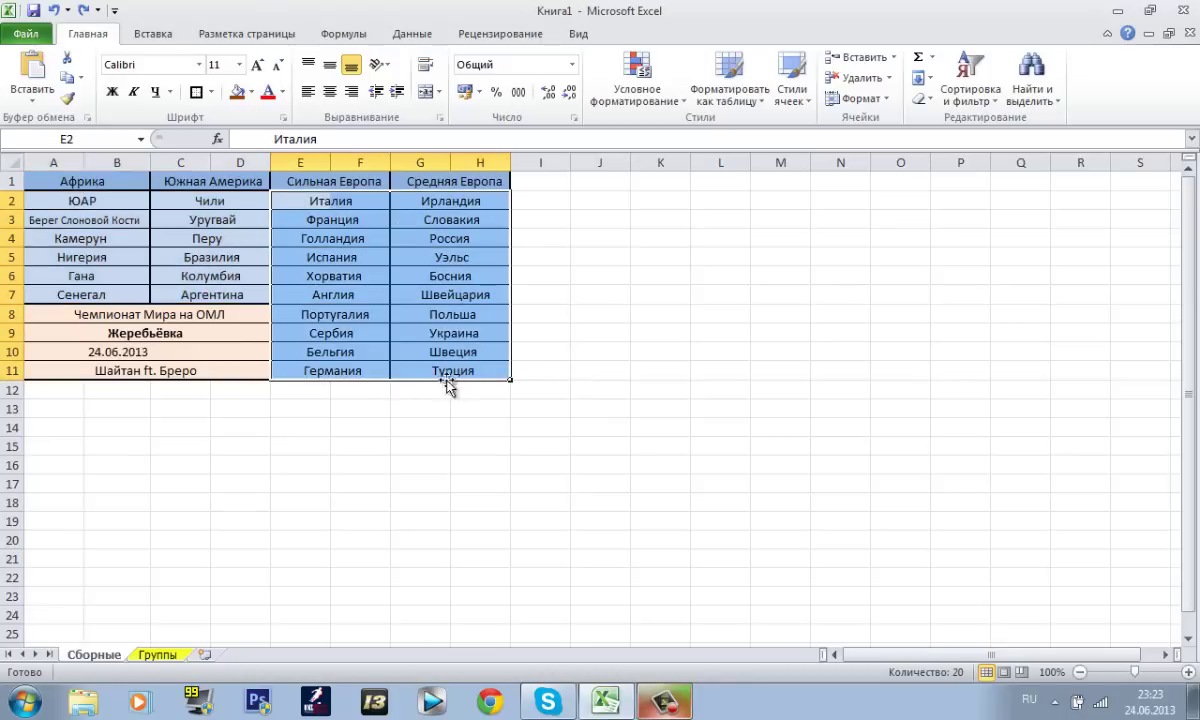
pyautogui.moveTo(238, 374); pyautogui.dragTo(72, 321)
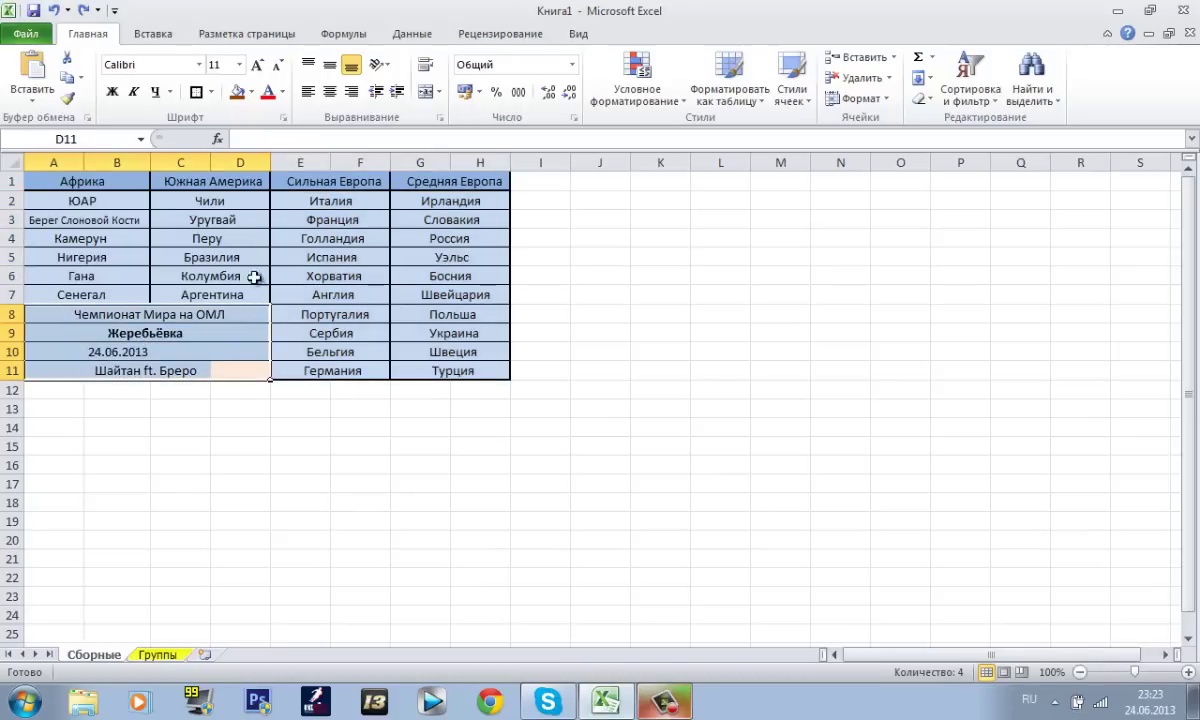
pyautogui.moveTo(246, 206); pyautogui.dragTo(282, 201)
pyautogui.moveTo(300, 295); pyautogui.dragTo(226, 206)
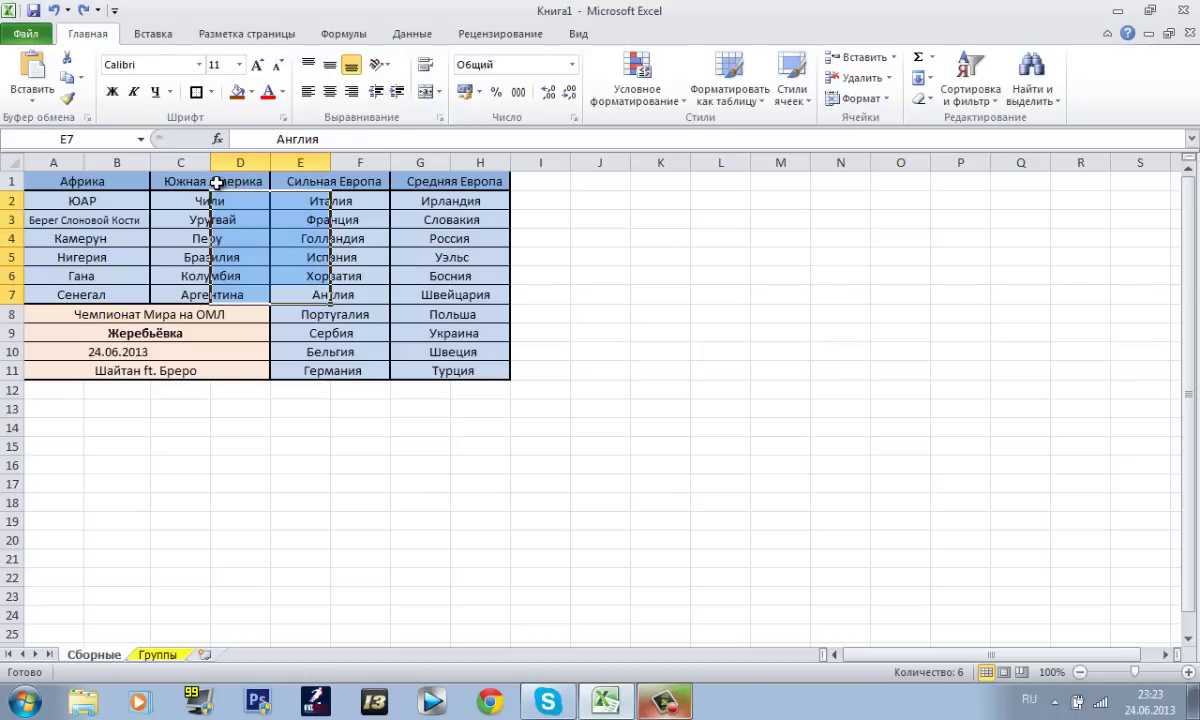
pyautogui.moveTo(237, 286); pyautogui.dragTo(298, 189)
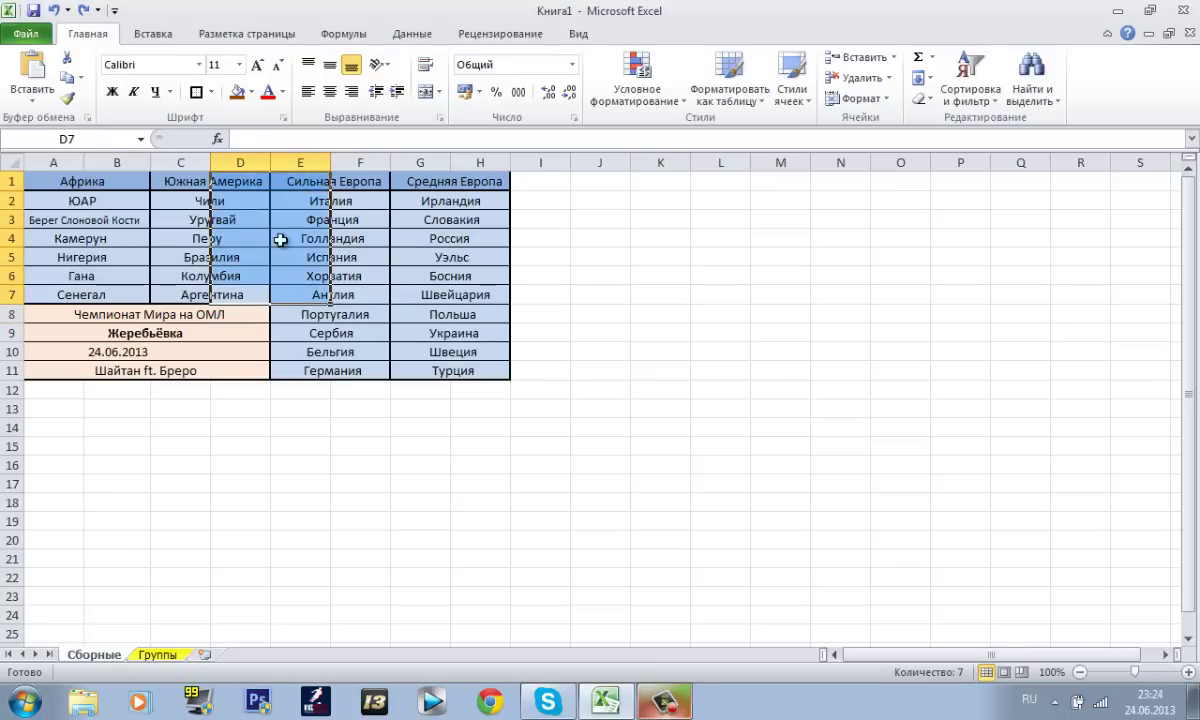
pyautogui.moveTo(321, 300); pyautogui.dragTo(262, 196)
pyautogui.moveTo(262, 288); pyautogui.dragTo(250, 182)
pyautogui.click(245, 254)
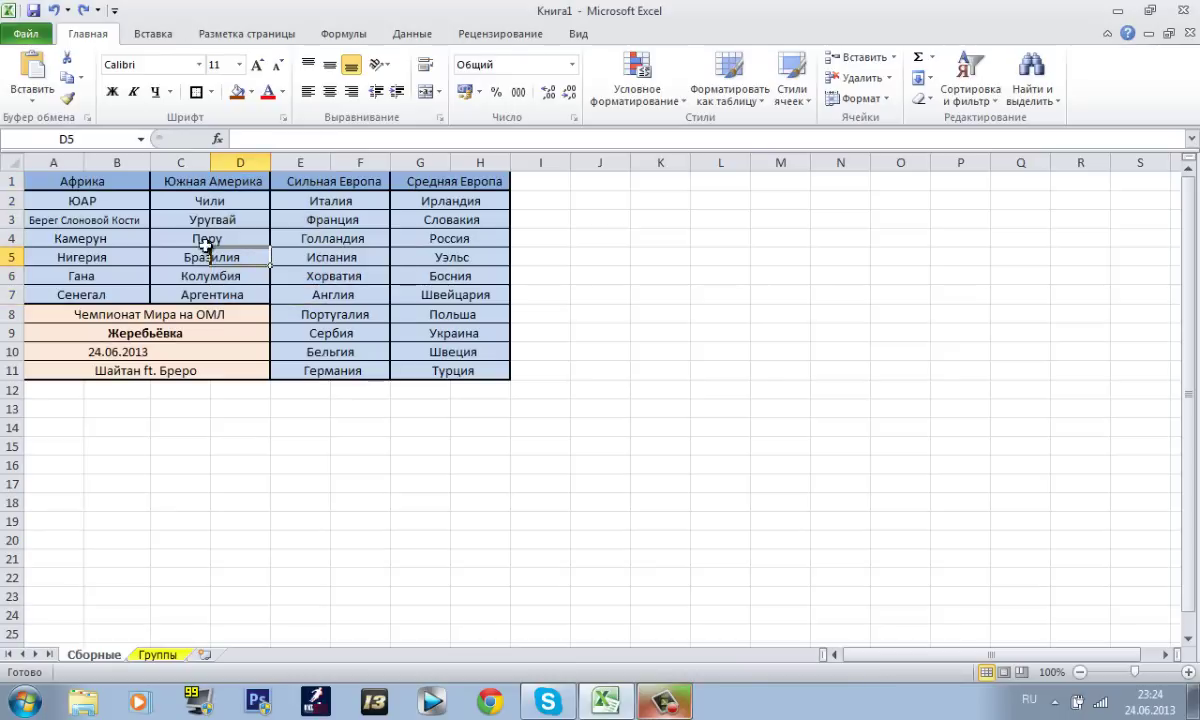
pyautogui.moveTo(230, 180); pyautogui.dragTo(180, 240)
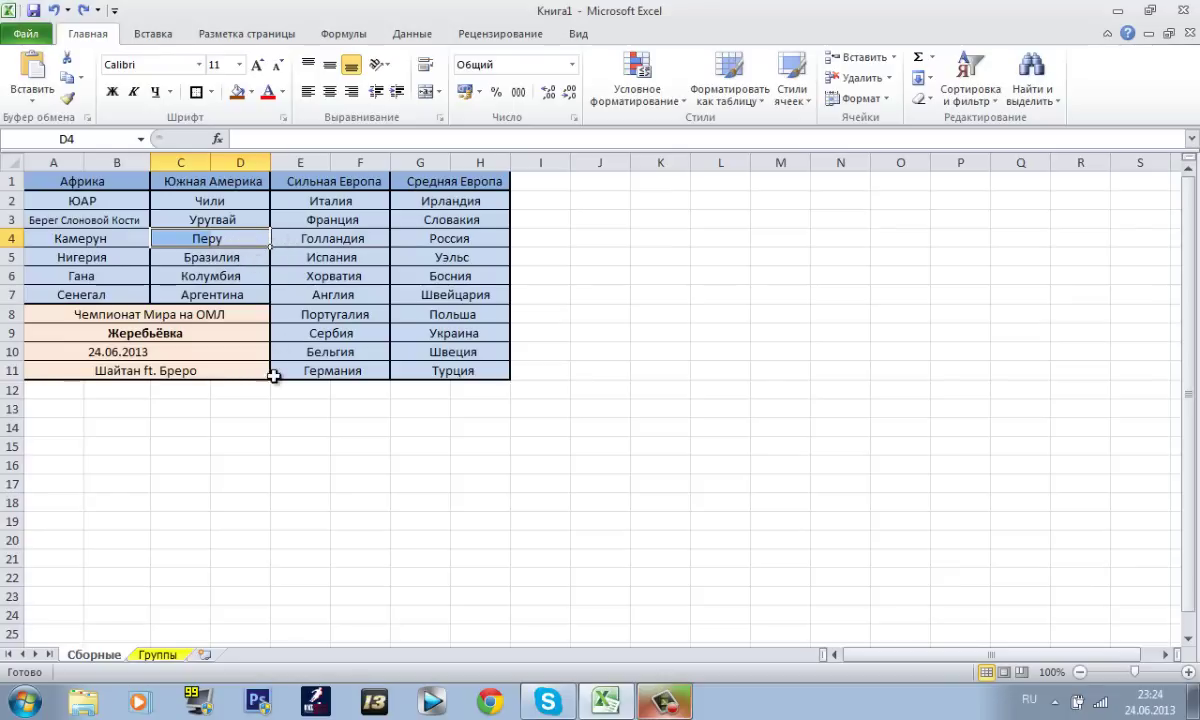
pyautogui.moveTo(466, 370); pyautogui.dragTo(318, 199)
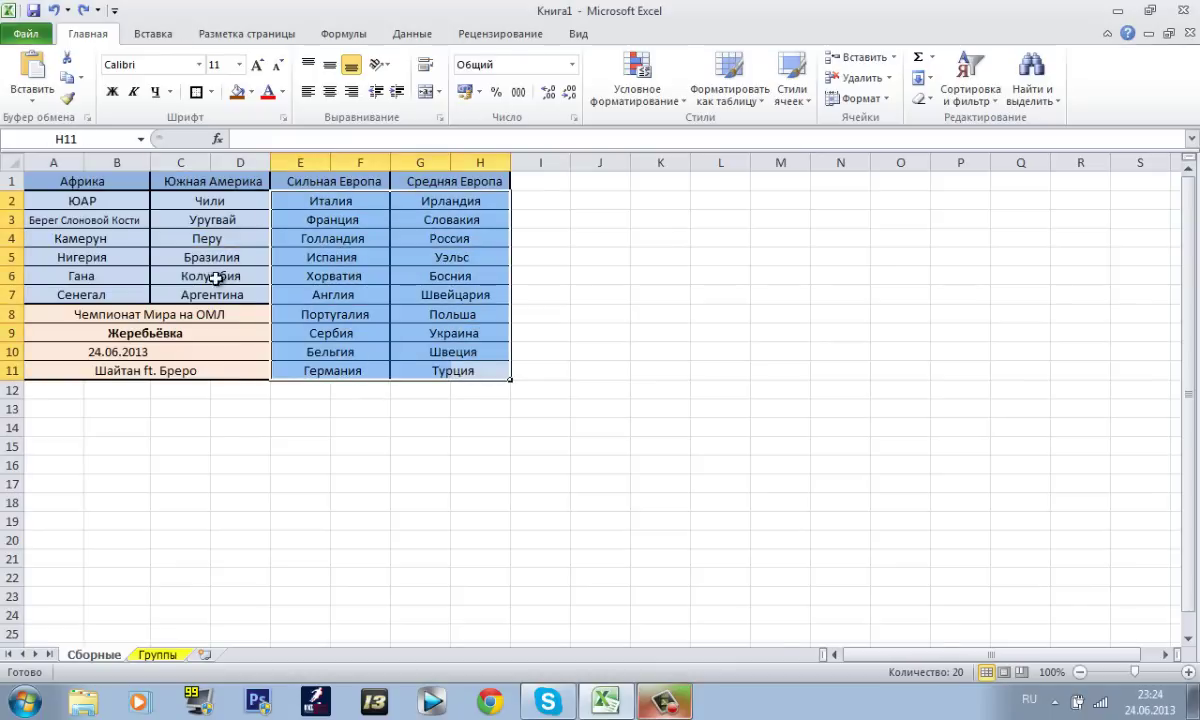
pyautogui.moveTo(231, 297); pyautogui.dragTo(193, 198)
pyautogui.moveTo(120, 297); pyautogui.dragTo(75, 201)
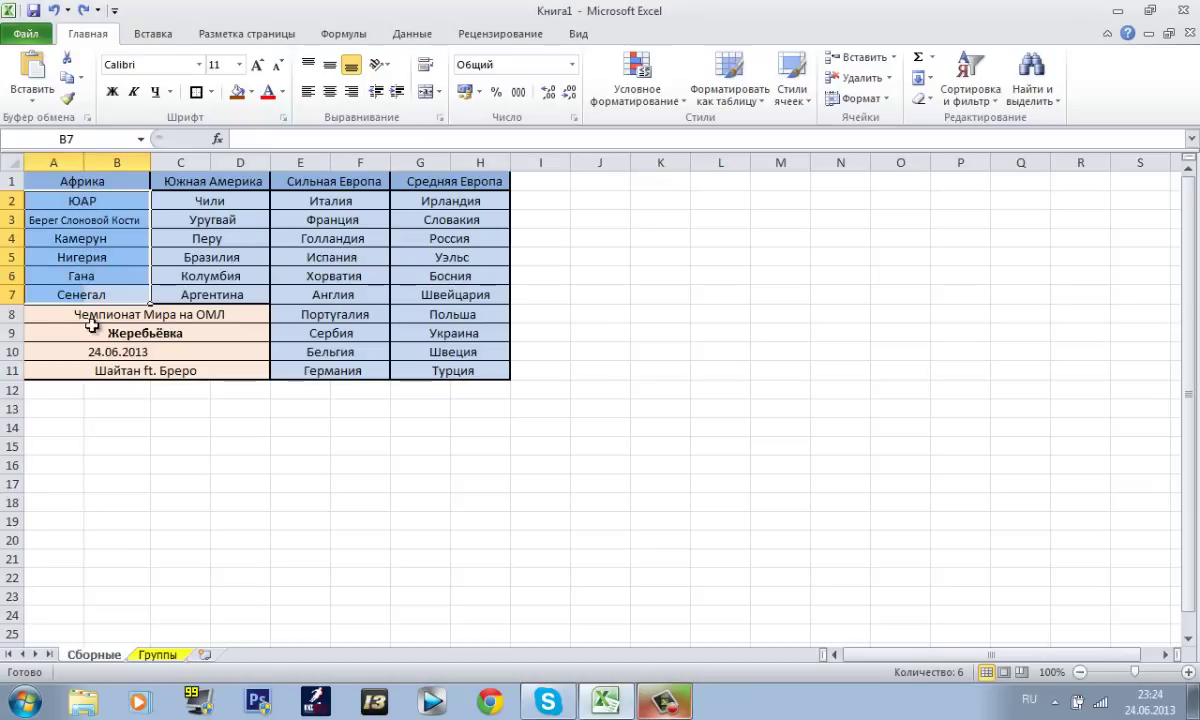
pyautogui.click(52, 369)
pyautogui.moveTo(52, 369); pyautogui.dragTo(219, 314)
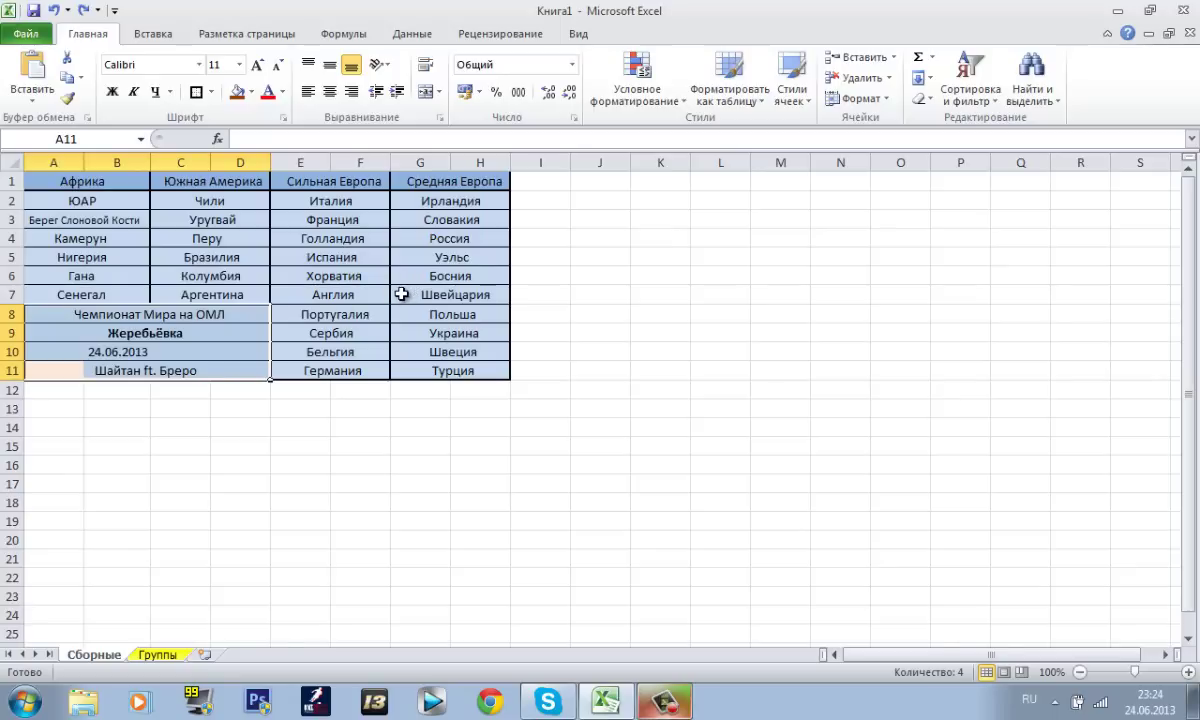
pyautogui.moveTo(455, 367); pyautogui.dragTo(455, 217)
pyautogui.click(334, 215)
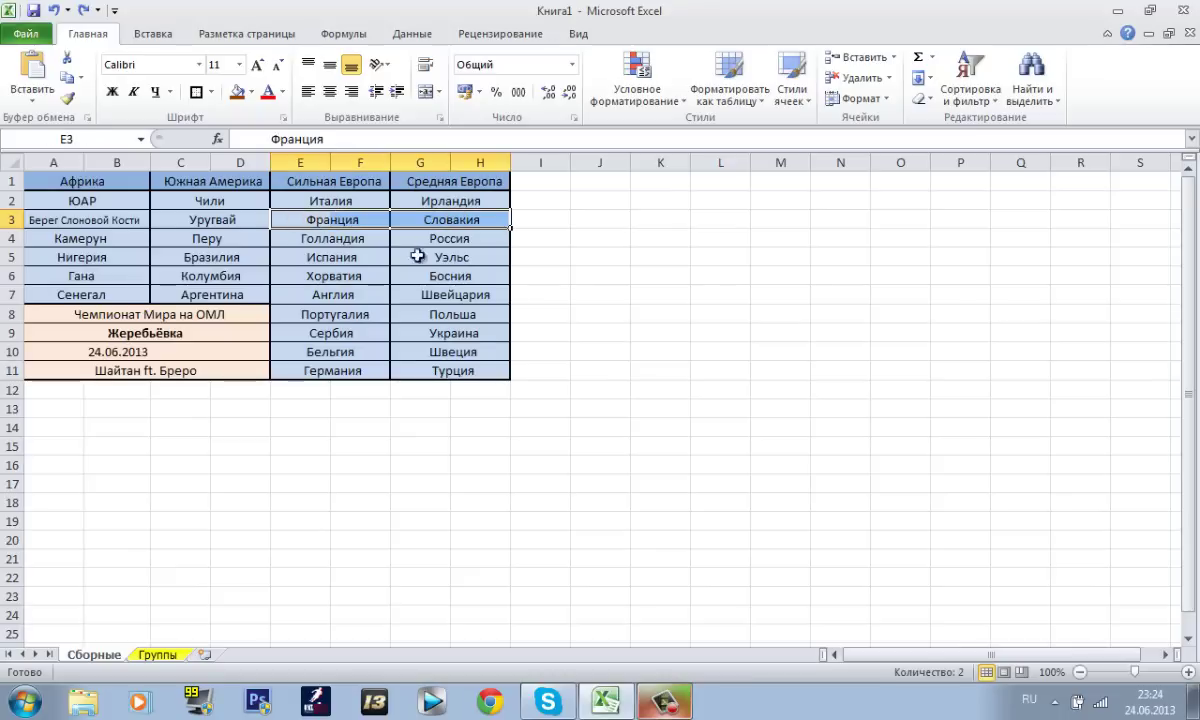
# - Examine the rows of the empty coloured grid in A1:H4 on the Группы sheet
pyautogui.click(148, 657)
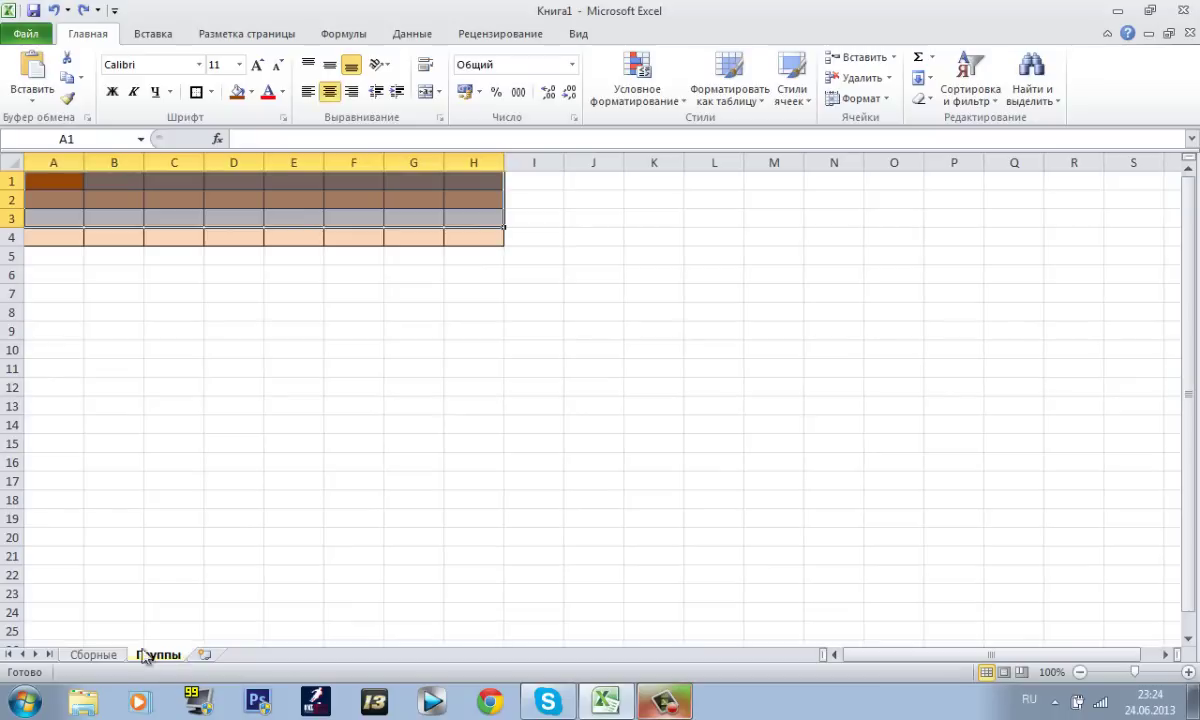
pyautogui.click(150, 388)
pyautogui.click(105, 655)
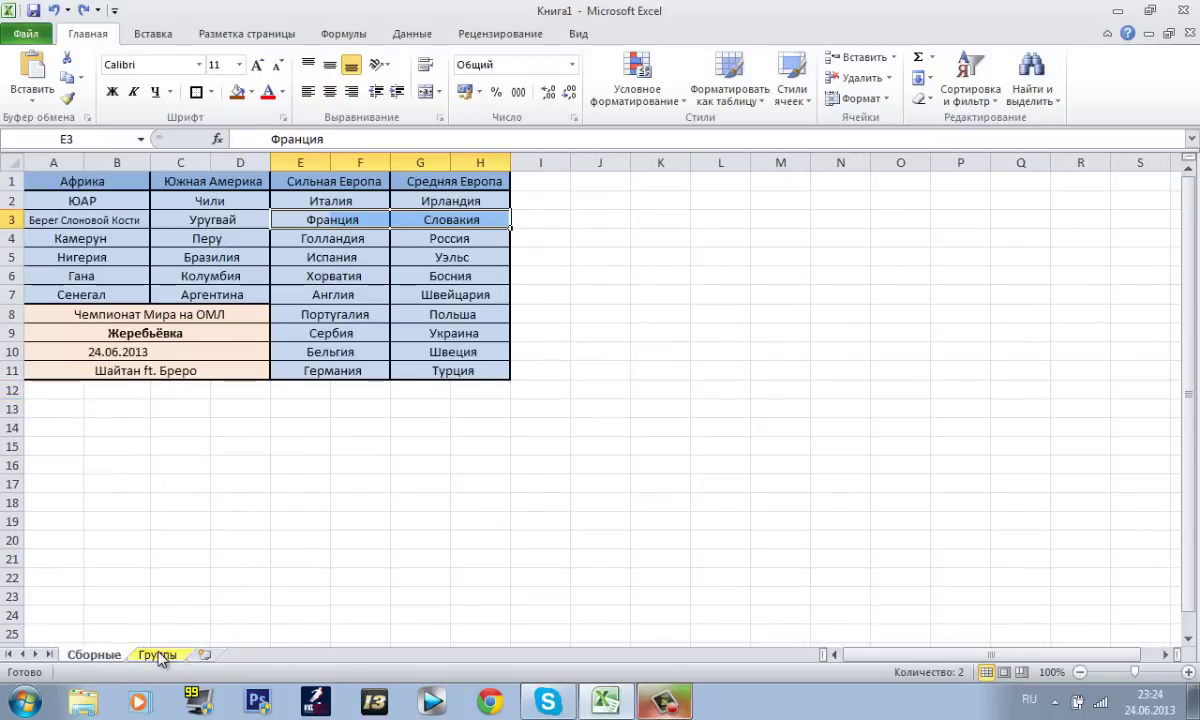
pyautogui.click(155, 656)
pyautogui.moveTo(45, 185); pyautogui.dragTo(509, 179)
pyautogui.click(509, 179)
pyautogui.moveTo(76, 198); pyautogui.dragTo(131, 193)
pyautogui.click(65, 215)
pyautogui.click(49, 237)
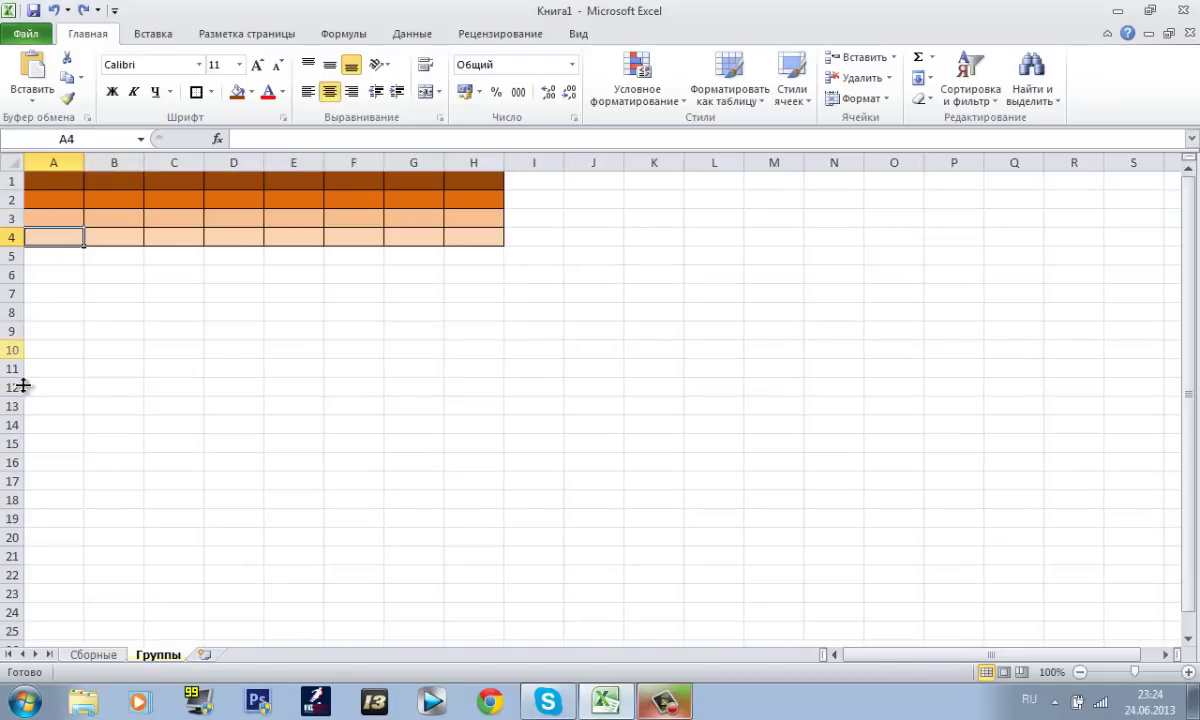
# - Mark Бразилия in the Южная Америка column of the Сборные sheet as drawn with the dark brown fill
pyautogui.click(91, 657)
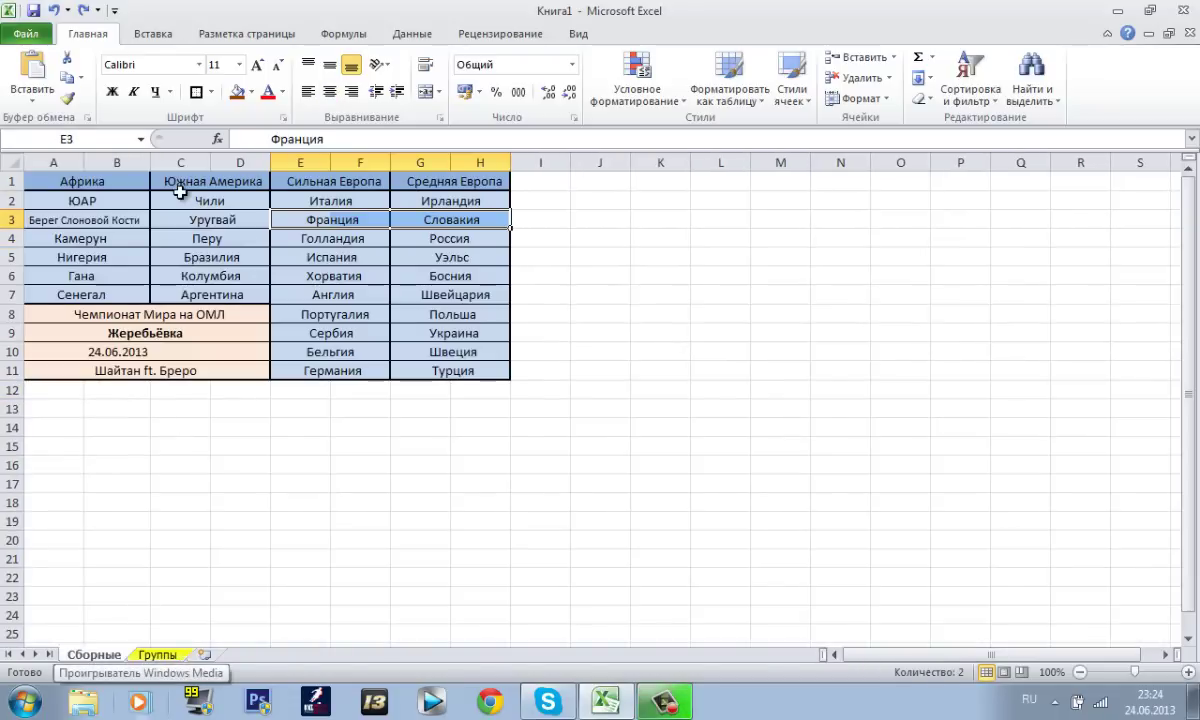
pyautogui.moveTo(179, 202); pyautogui.dragTo(221, 294)
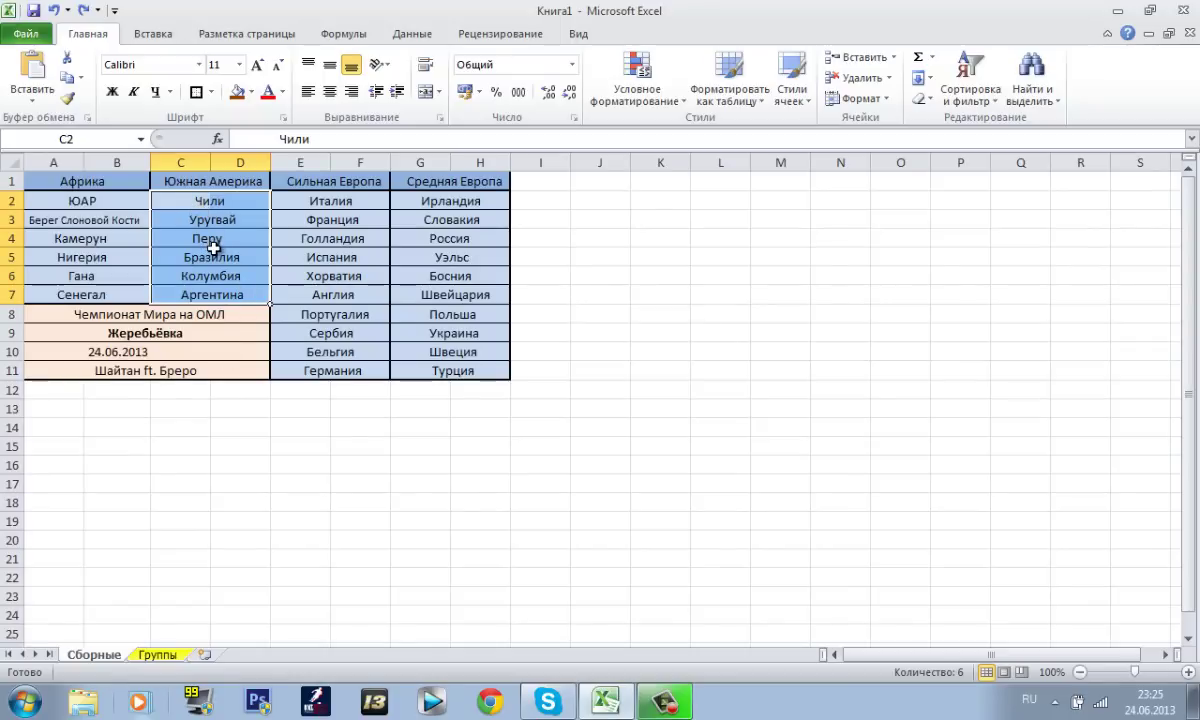
pyautogui.click(215, 251)
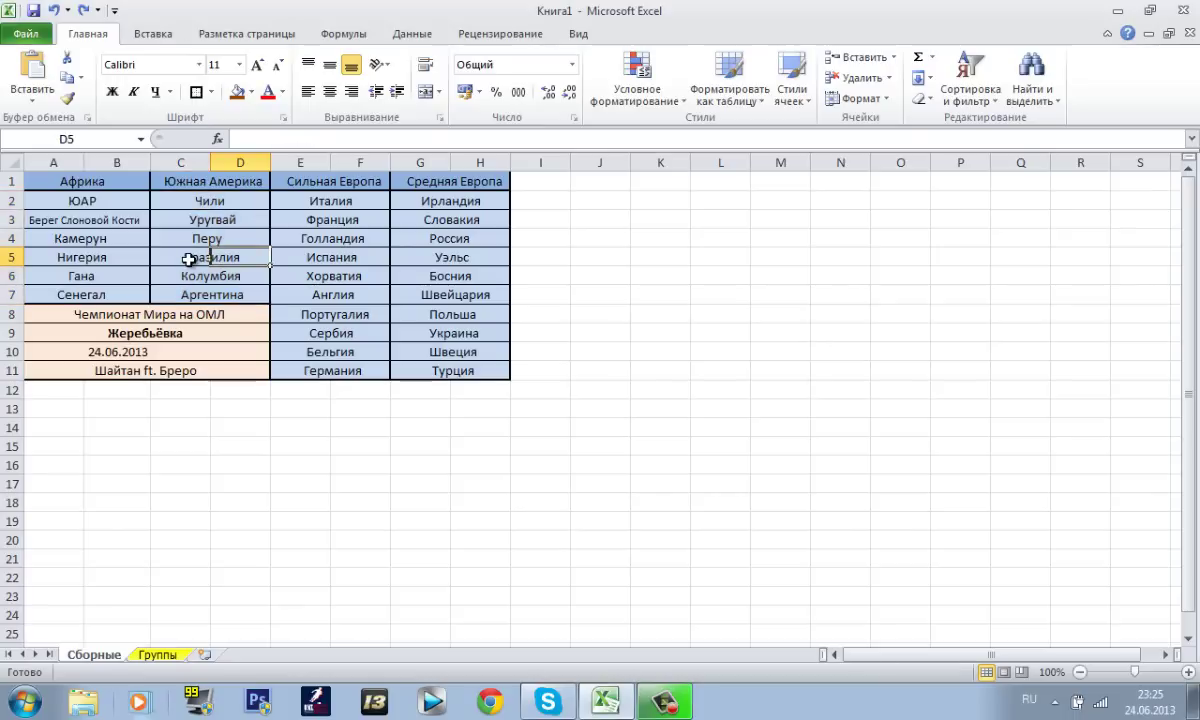
pyautogui.click(230, 258)
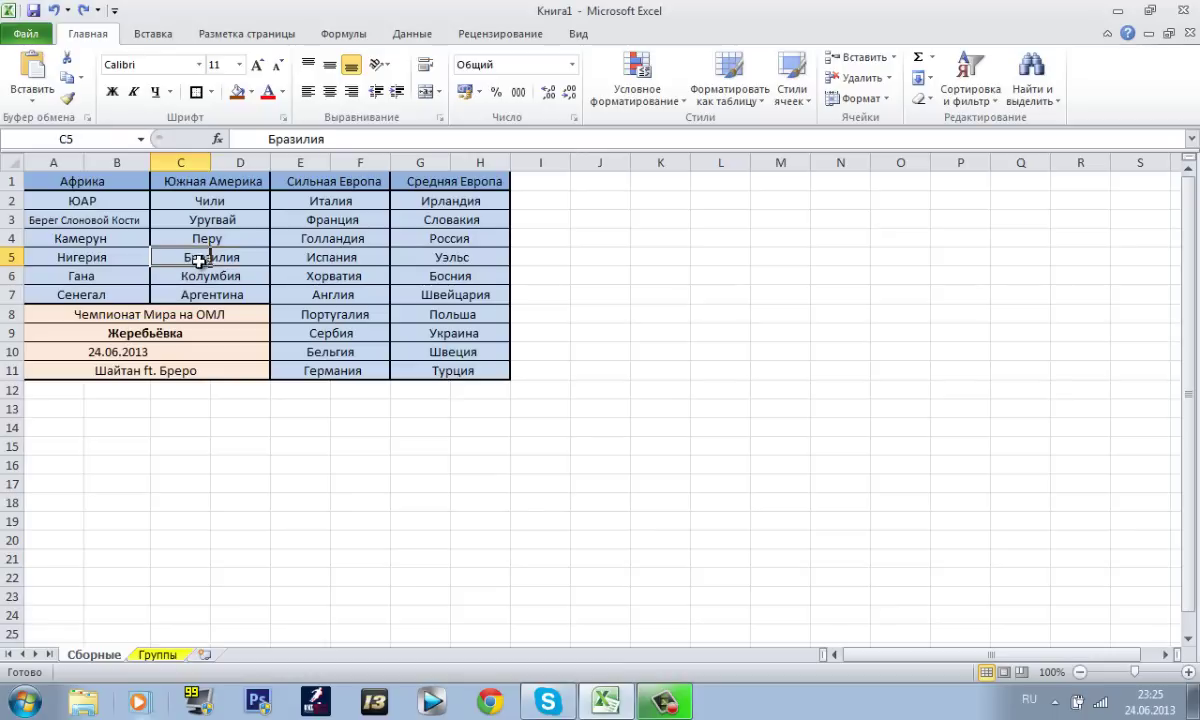
pyautogui.click(238, 96)
pyautogui.click(228, 281)
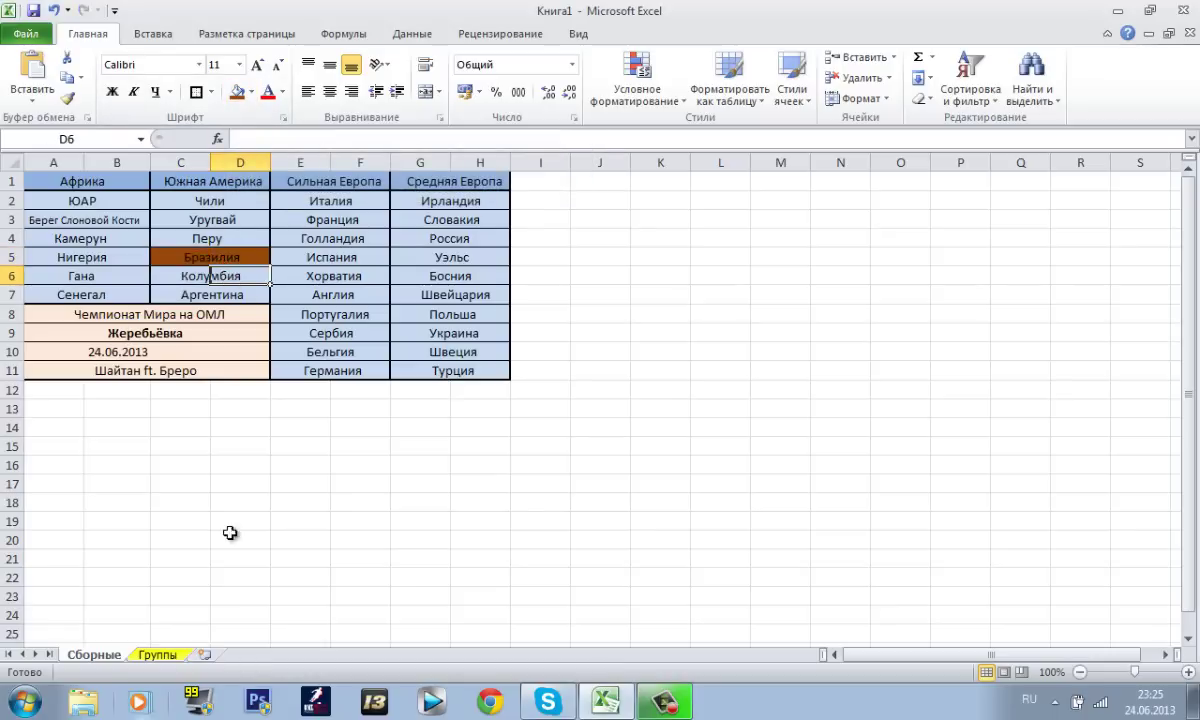
# - Enter Бразилия in cell A1 of the Группы sheet
pyautogui.click(157, 654)
pyautogui.click(49, 188)
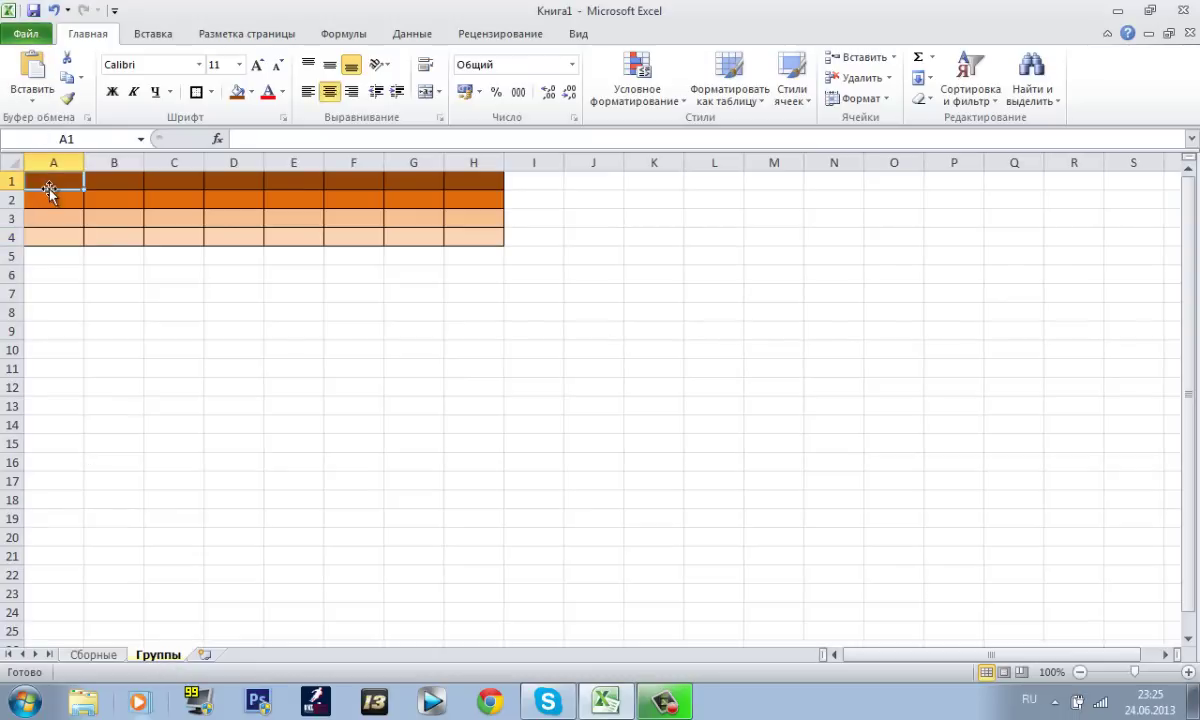
pyautogui.write('Бразилия')
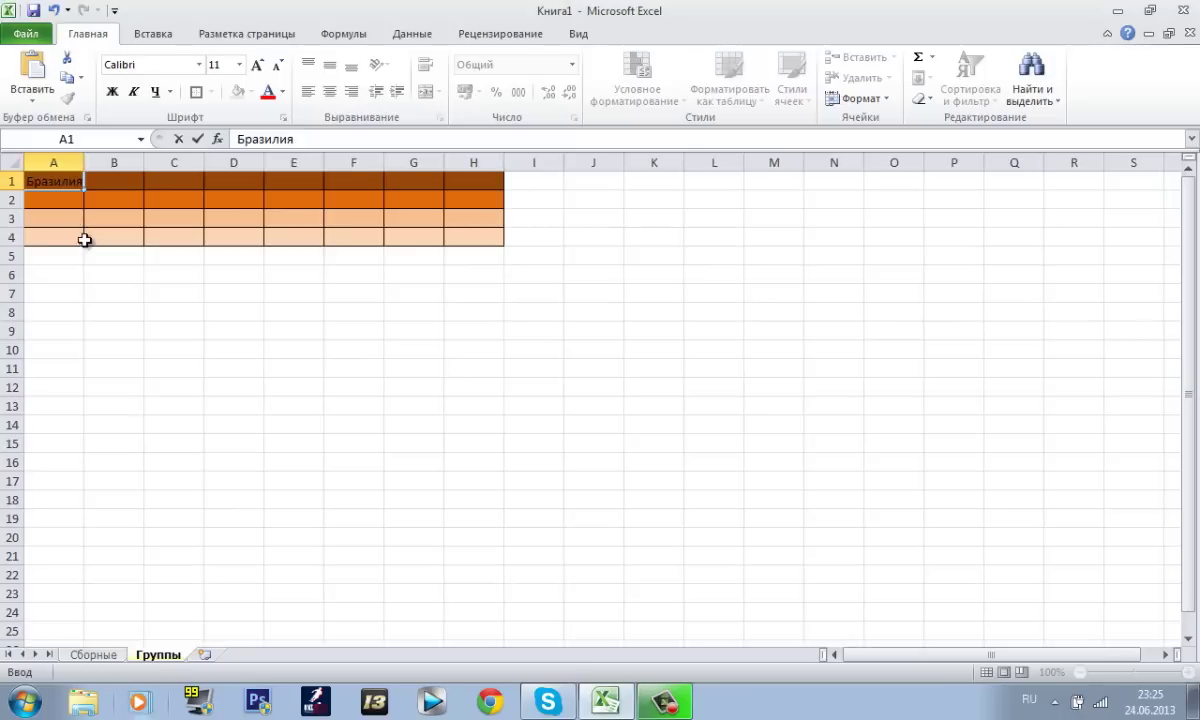
pyautogui.click(78, 236)
pyautogui.click(76, 180)
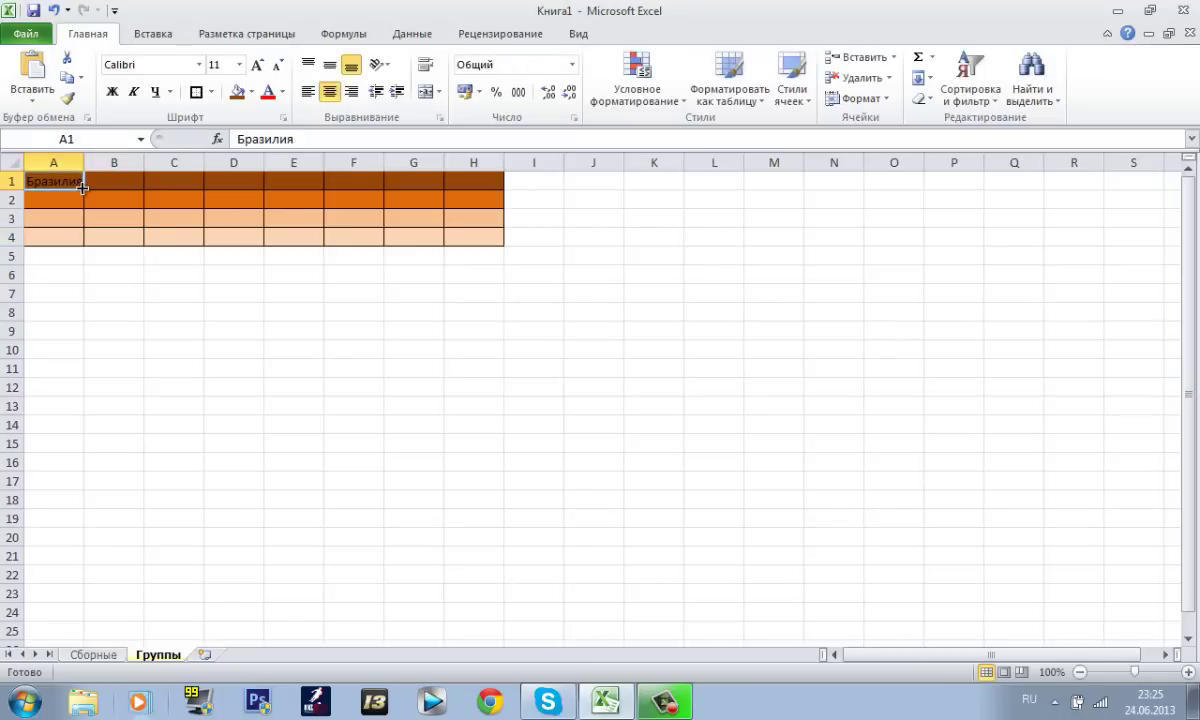
# - Mark Англия in the Сильная Европа column of the Сборные sheet as drawn with the dark brown fill
pyautogui.click(93, 655)
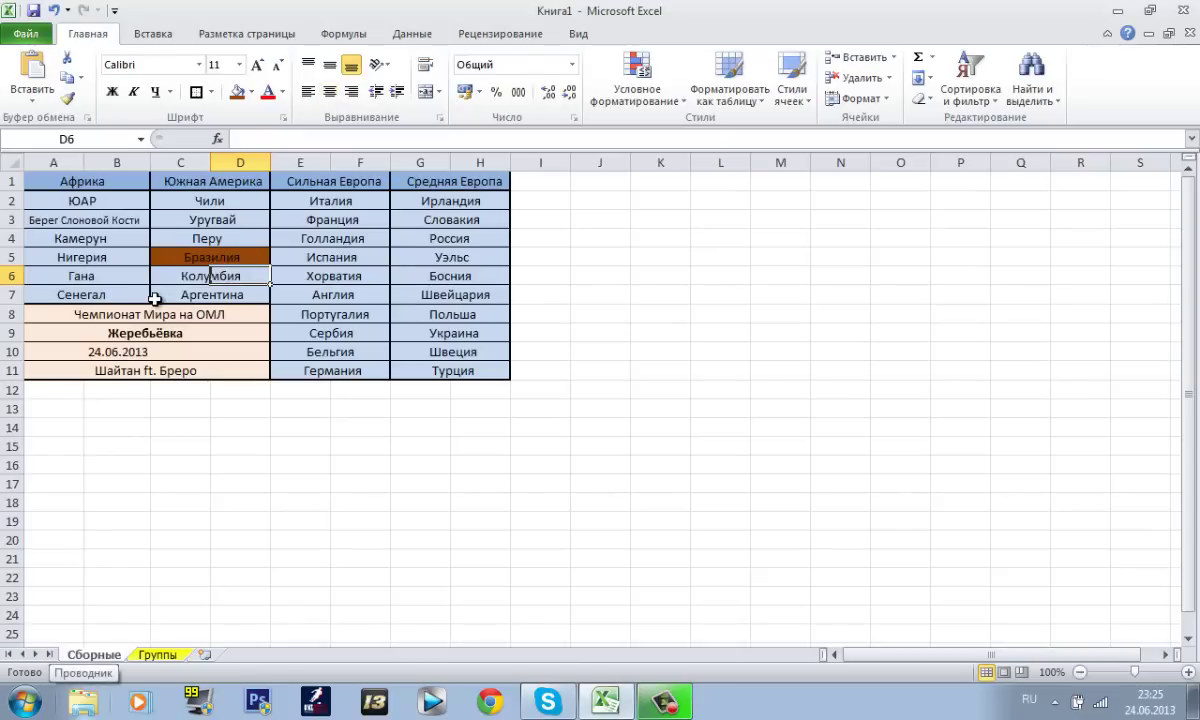
pyautogui.moveTo(302, 201); pyautogui.dragTo(330, 376)
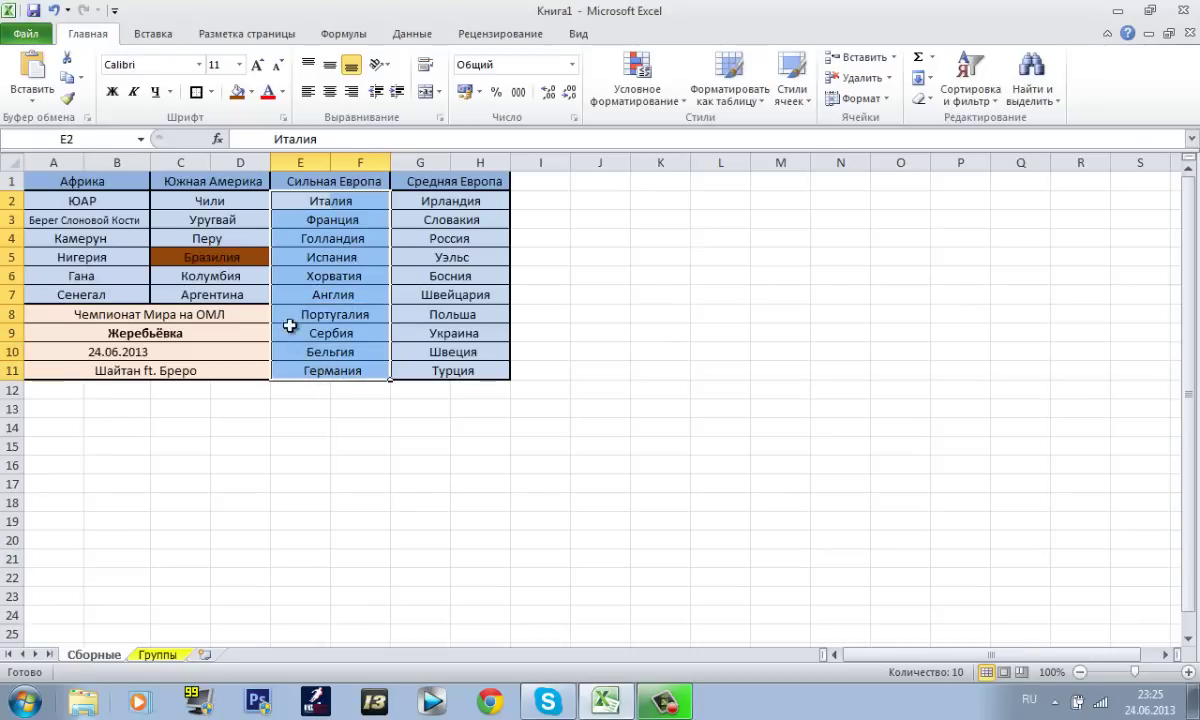
pyautogui.click(328, 292)
pyautogui.click(8, 294)
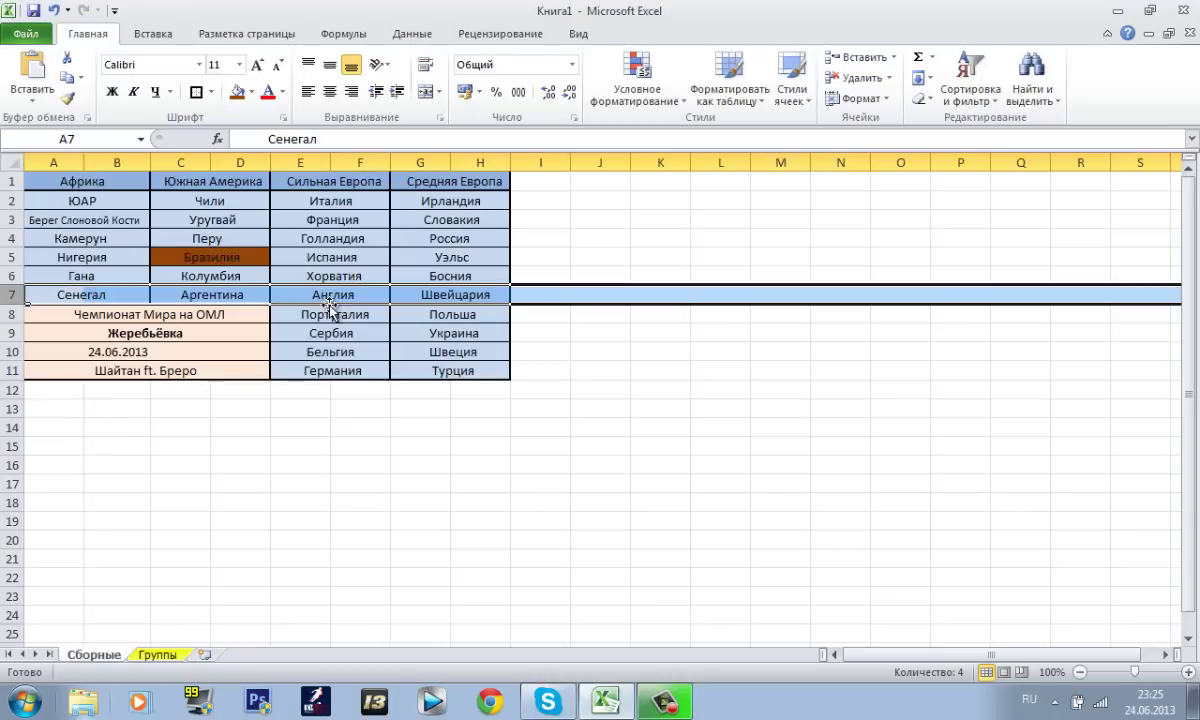
pyautogui.click(294, 290)
pyautogui.moveTo(298, 296); pyautogui.dragTo(395, 296)
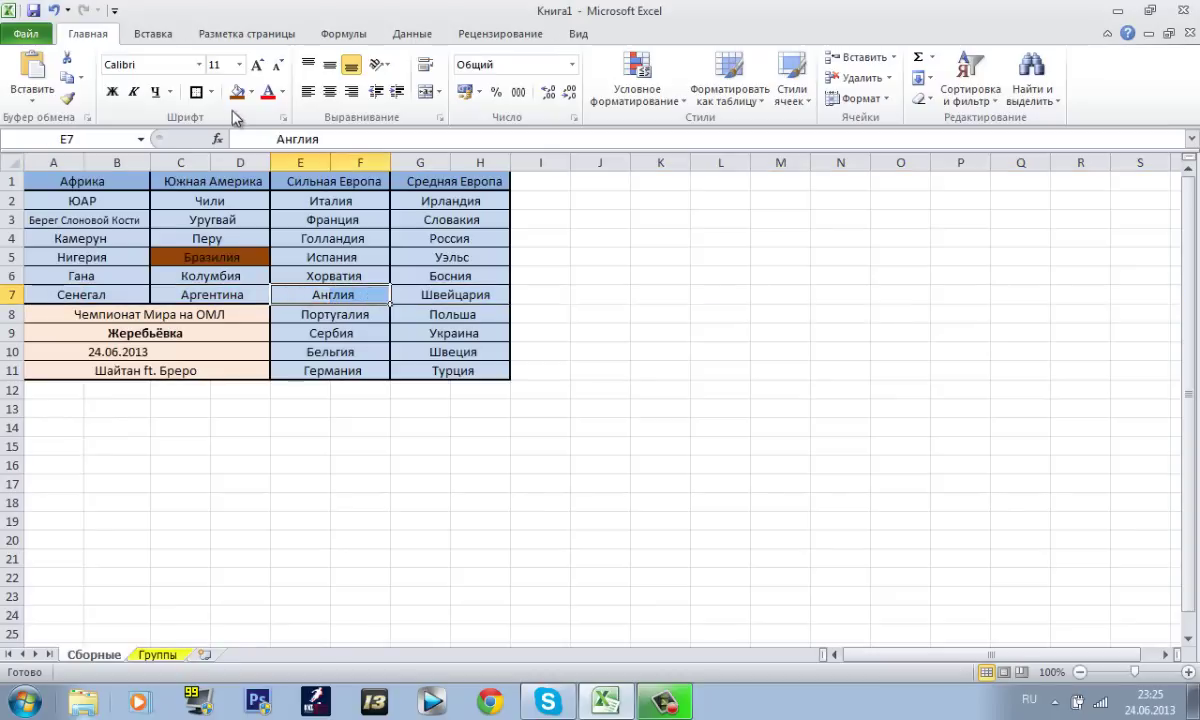
pyautogui.click(236, 92)
pyautogui.click(335, 237)
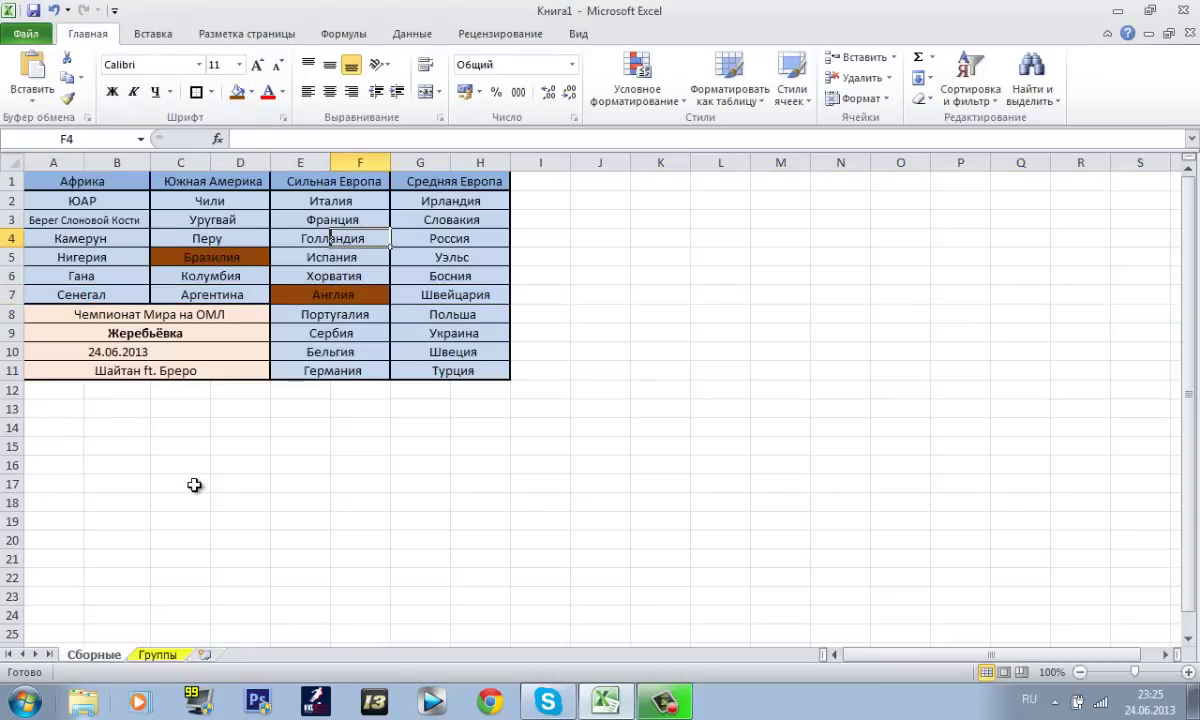
# - Enter Англия in cell B1 of the Группы sheet, and return to the Сборные sheet
pyautogui.click(157, 656)
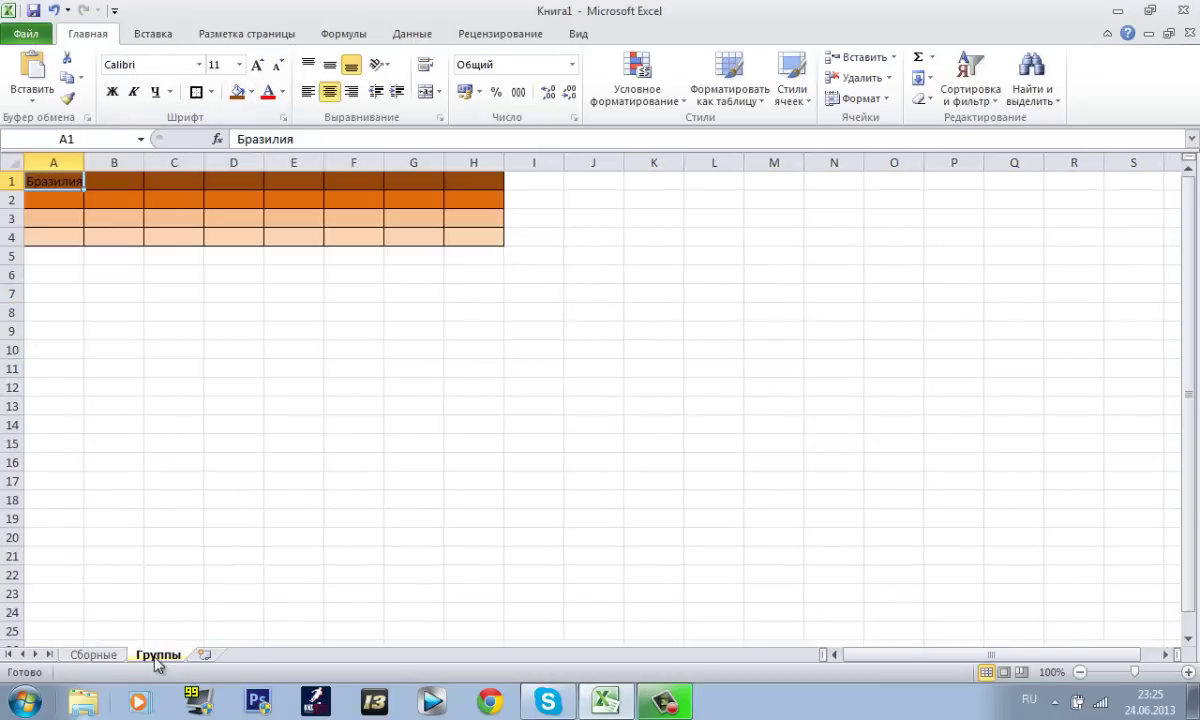
pyautogui.click(114, 184)
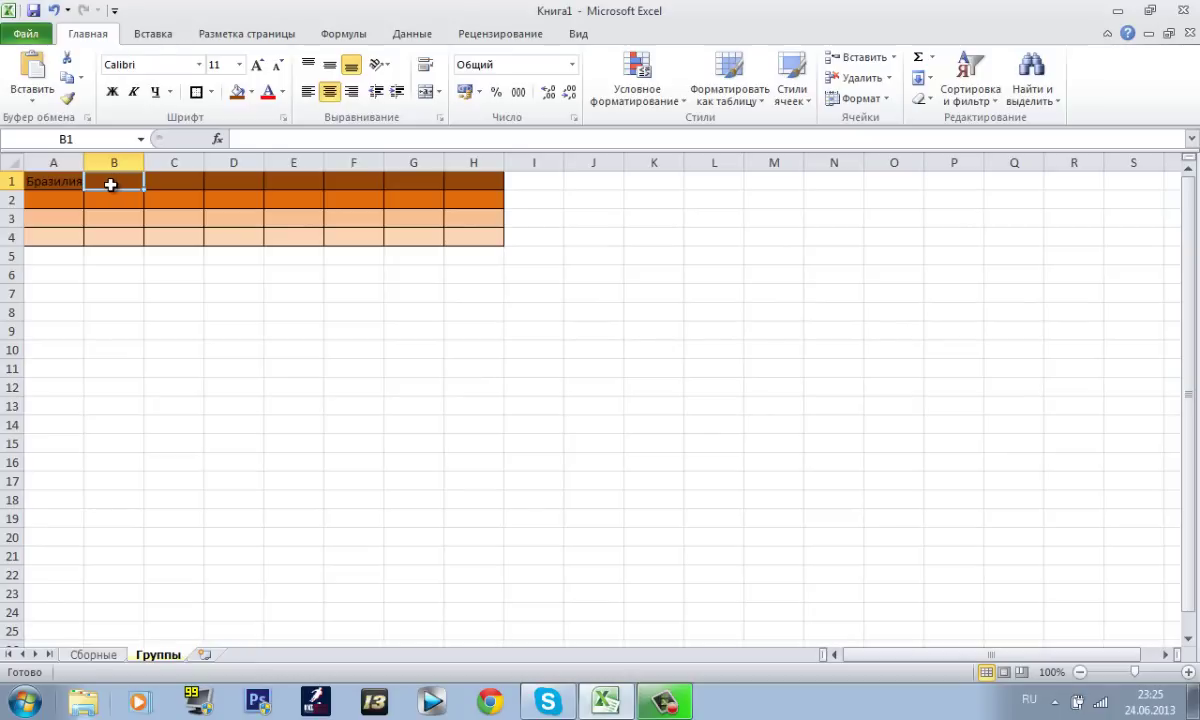
pyautogui.write('Анги')
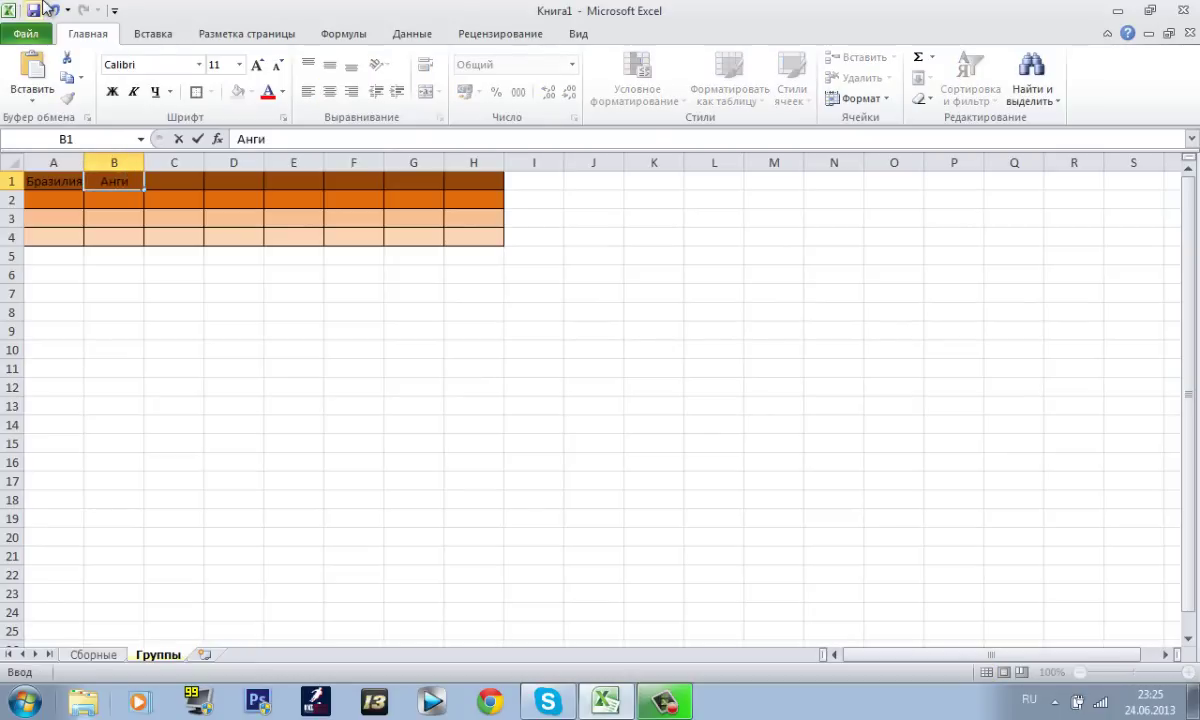
pyautogui.press('BackSpace')
pyautogui.write('лия')
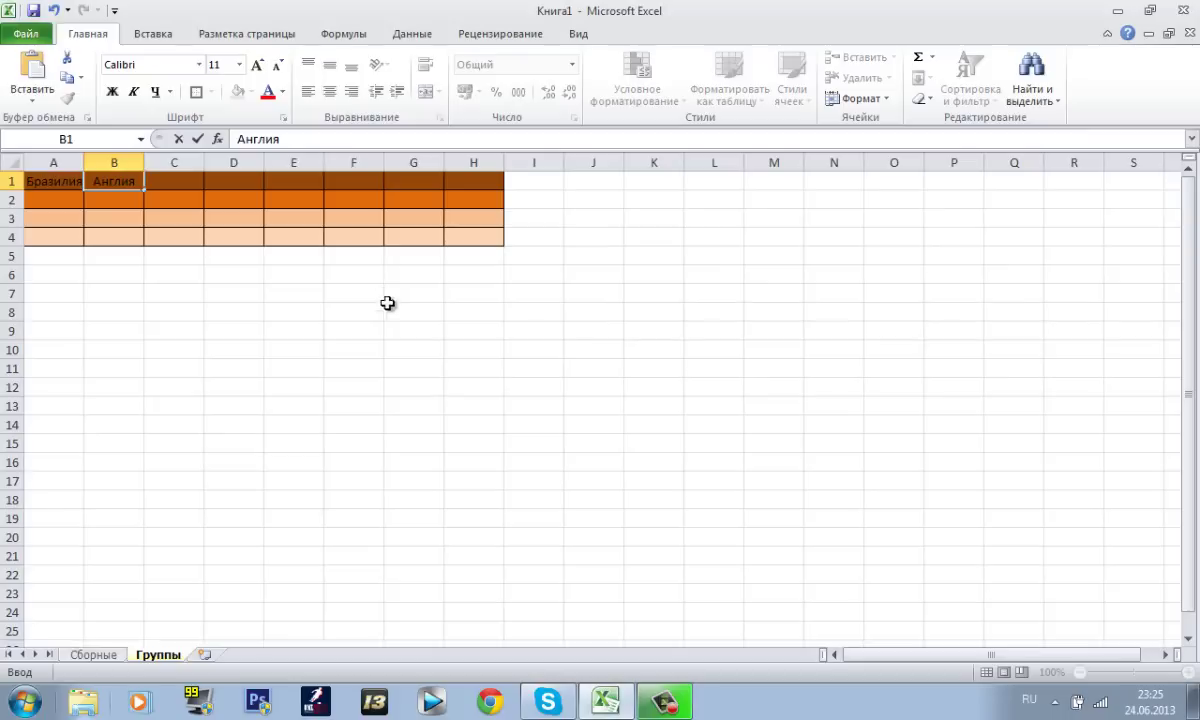
pyautogui.click(314, 240)
pyautogui.click(118, 184)
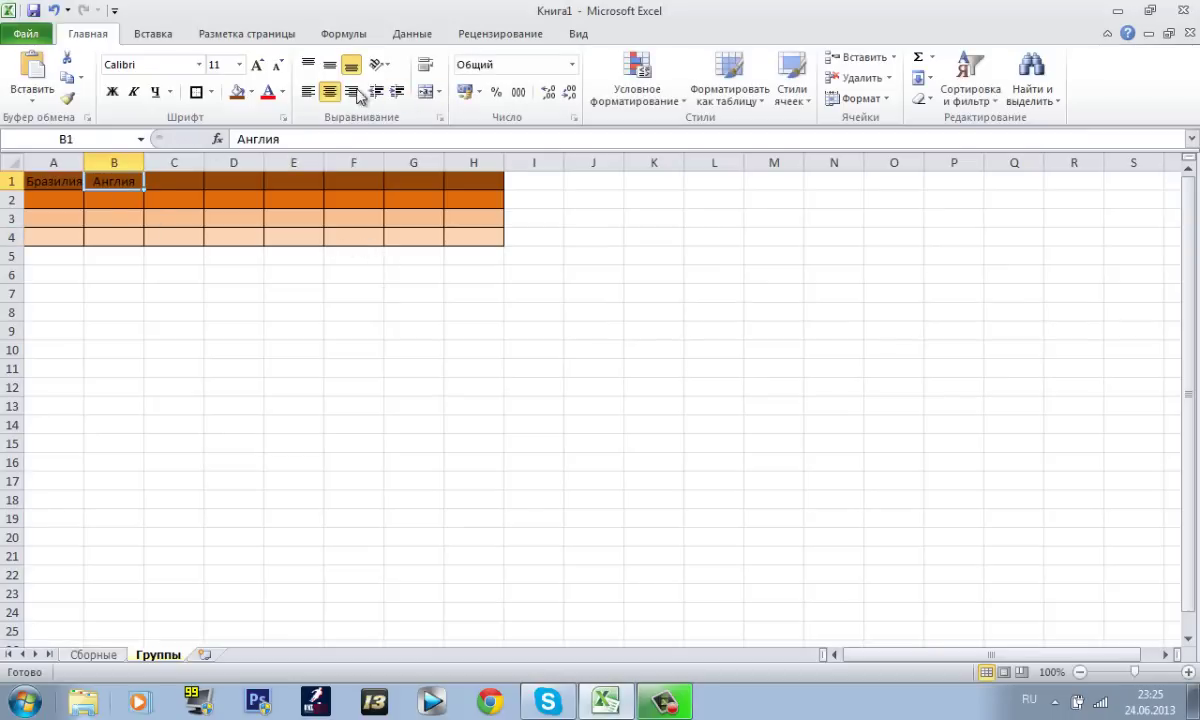
pyautogui.click(185, 178)
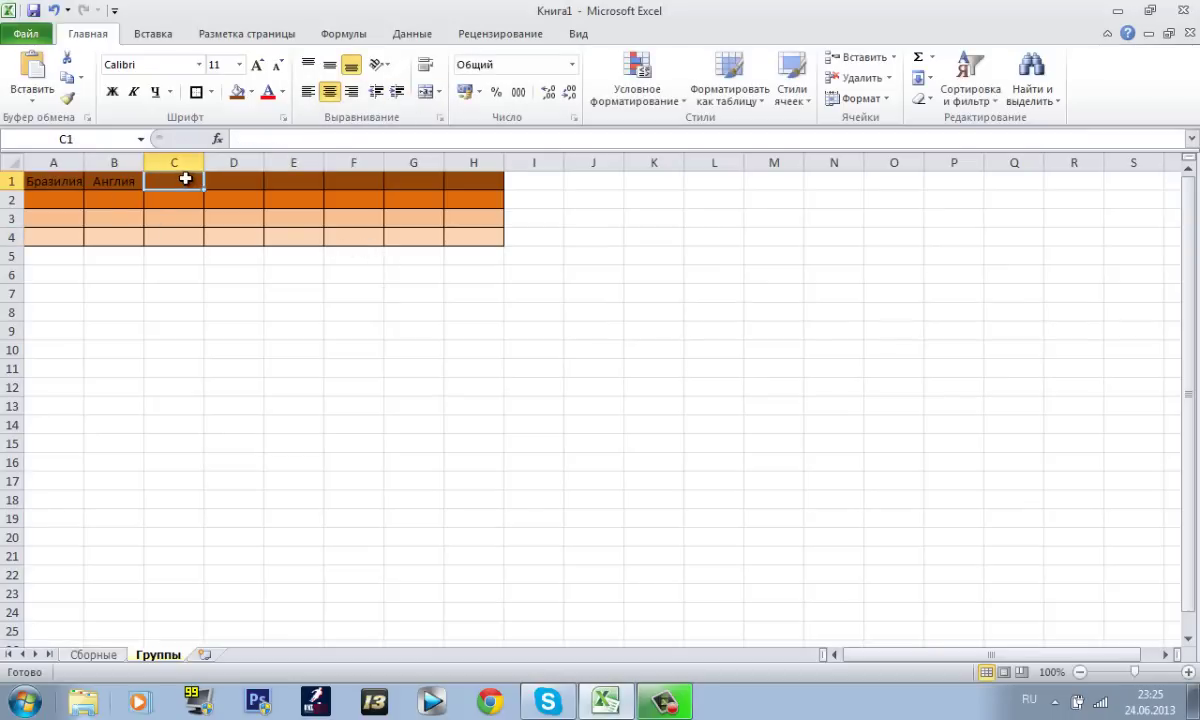
pyautogui.click(98, 655)
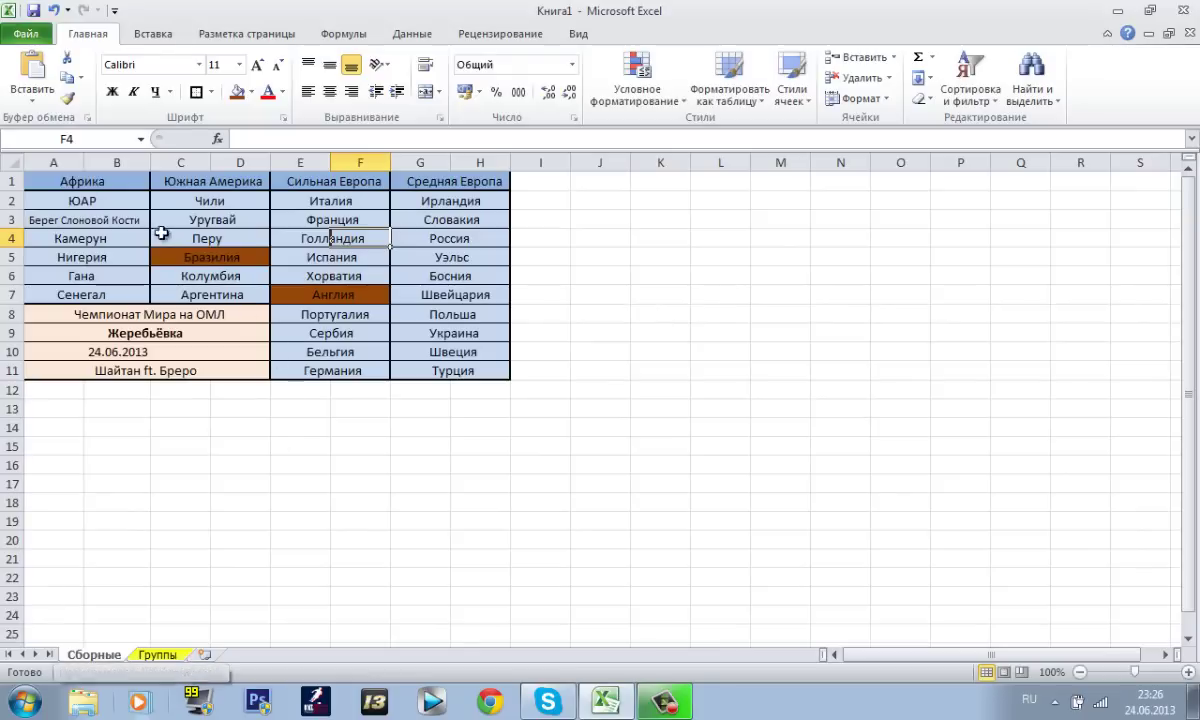
# - Mark Аргентина in the Южная Америка column of the Сборные sheet as drawn with the dark brown fill
pyautogui.moveTo(165, 202); pyautogui.dragTo(230, 293)
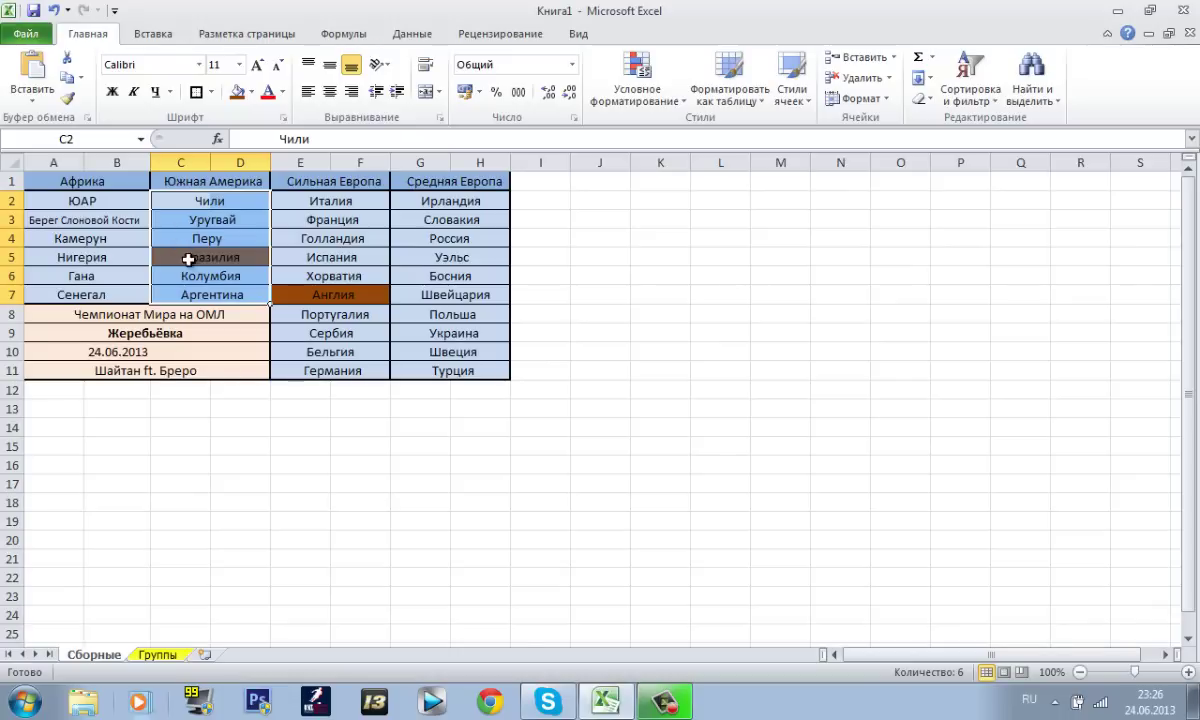
pyautogui.moveTo(200, 298); pyautogui.dragTo(238, 290)
pyautogui.click(238, 91)
pyautogui.click(280, 237)
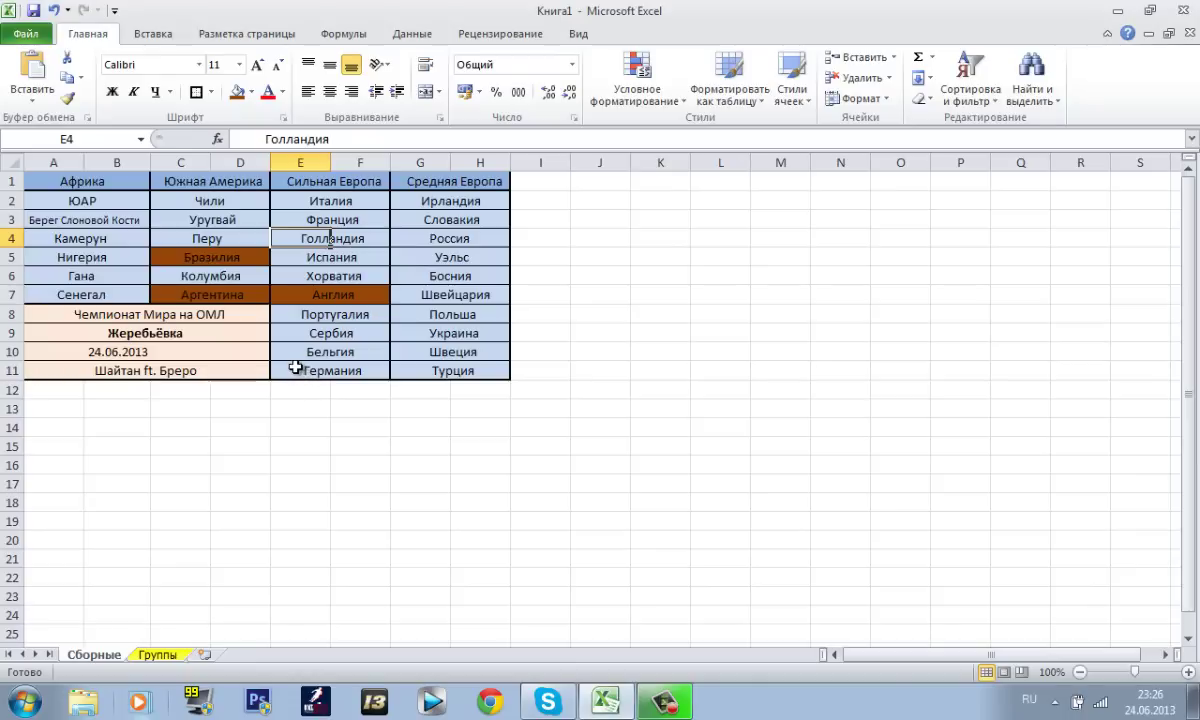
# - Enter Аргенти in cell C1 of the Группы sheet, and return to the Сборные sheet
pyautogui.click(157, 654)
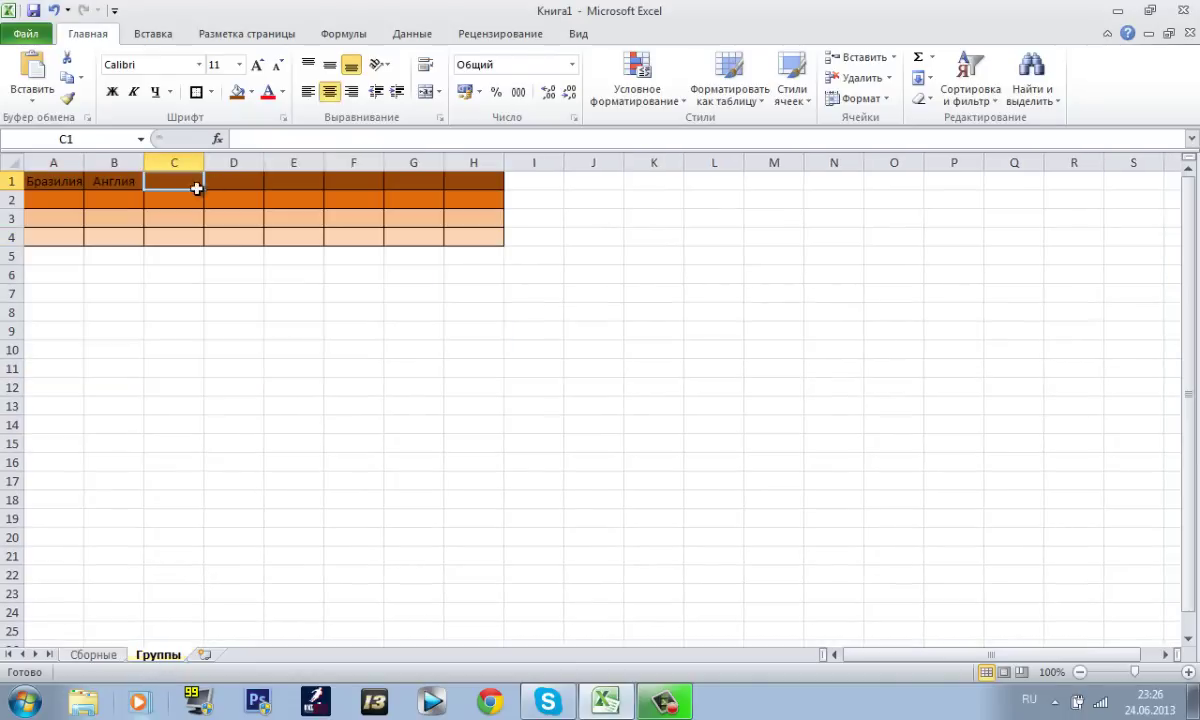
pyautogui.click(244, 141)
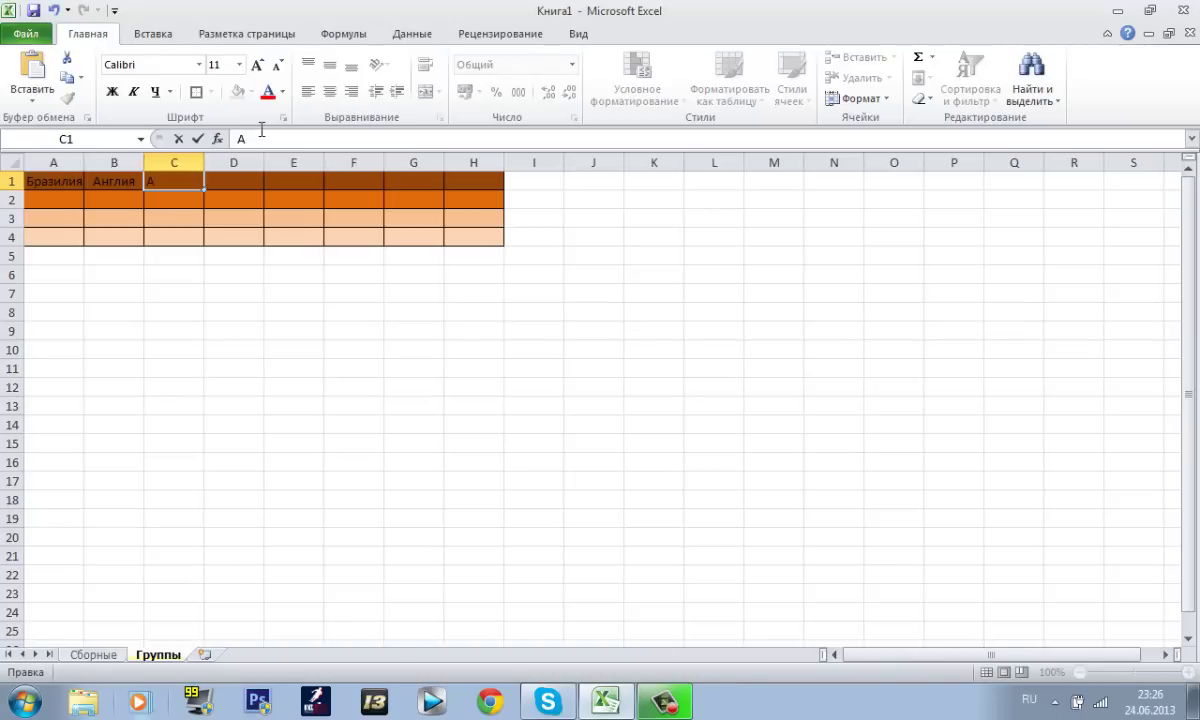
pyautogui.write('Аргенти')
pyautogui.click(279, 234)
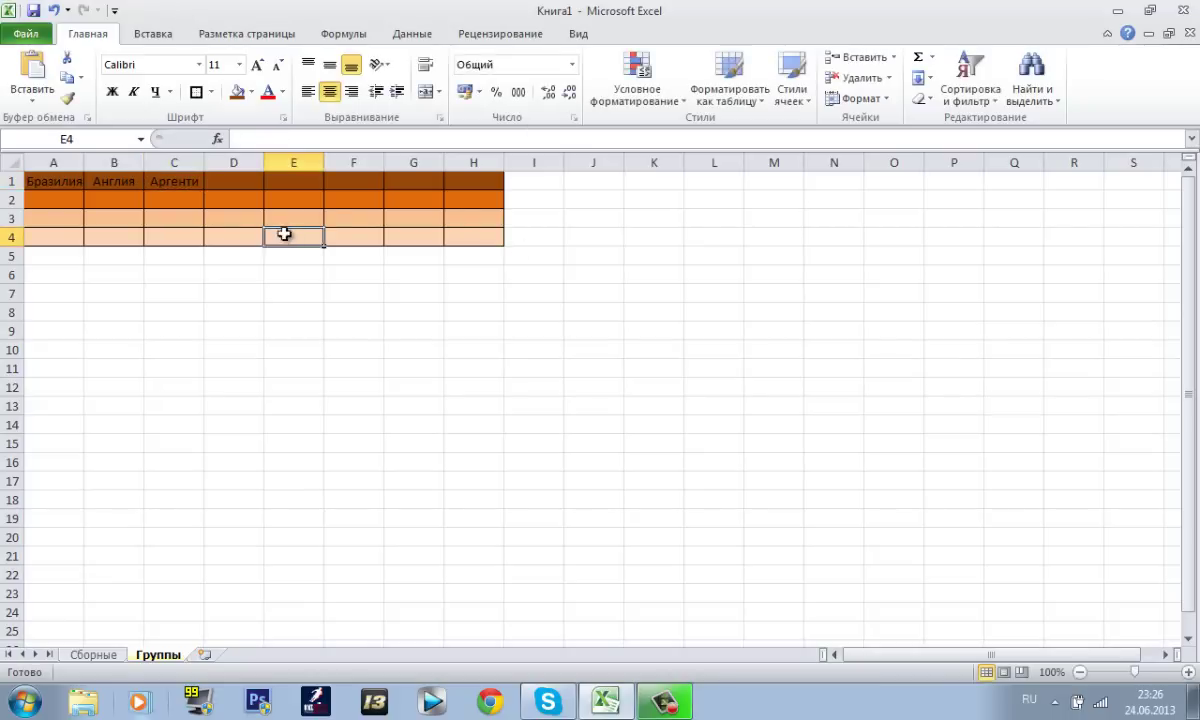
pyautogui.click(99, 656)
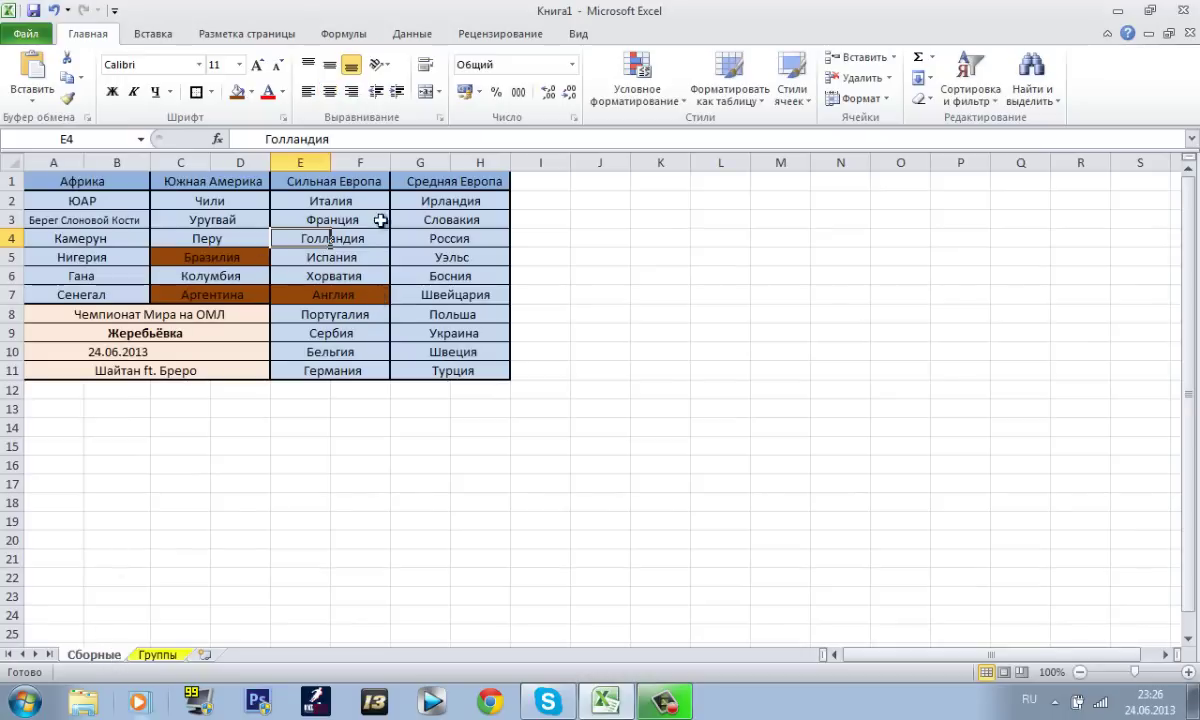
pyautogui.click(327, 261)
pyautogui.moveTo(360, 265); pyautogui.dragTo(460, 256)
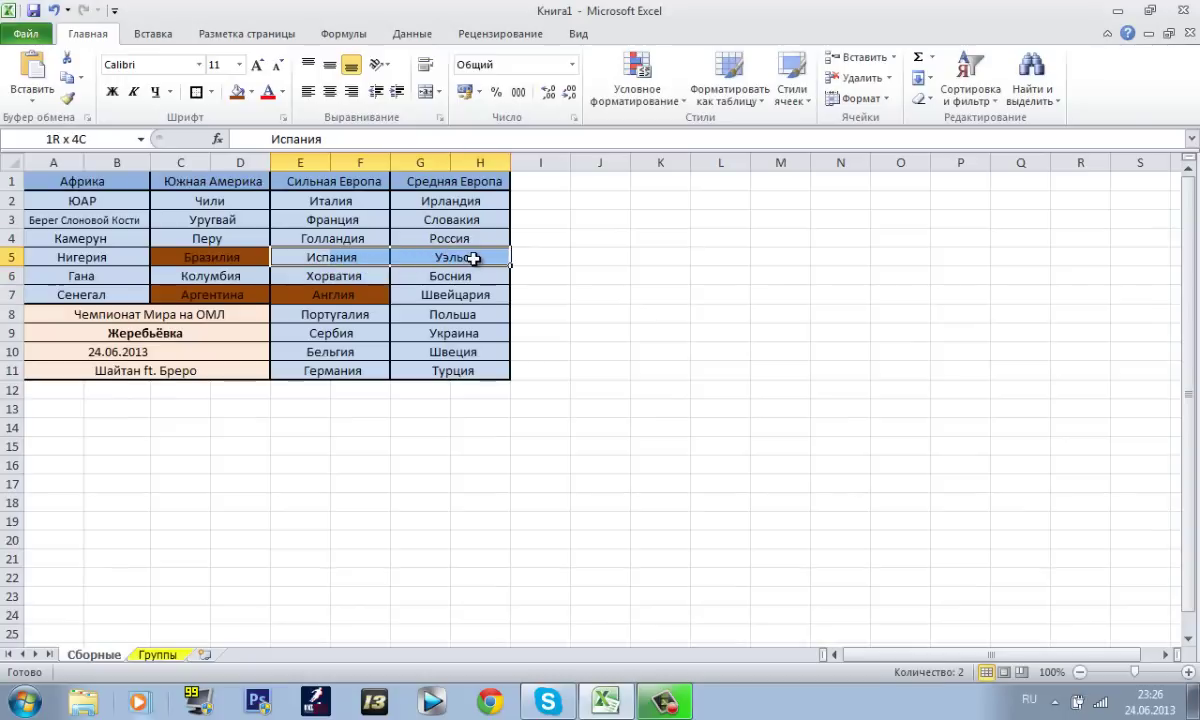
pyautogui.click(355, 277)
pyautogui.moveTo(355, 277); pyautogui.dragTo(80, 268)
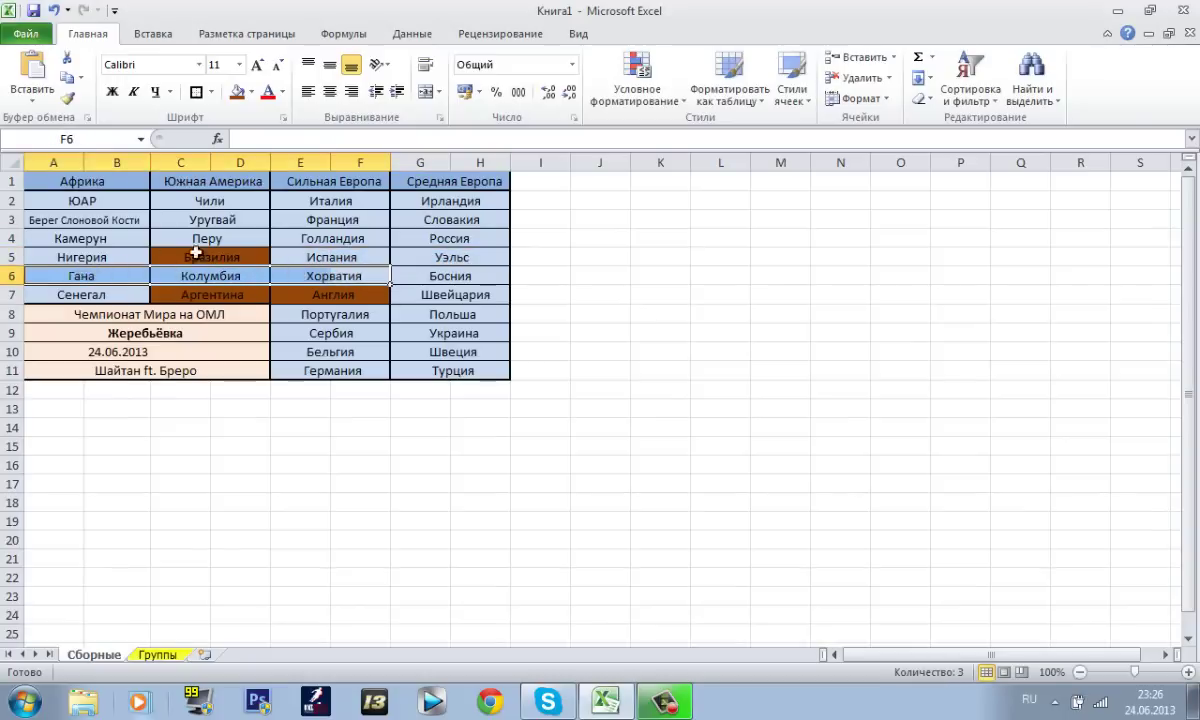
pyautogui.moveTo(380, 260); pyautogui.dragTo(452, 260)
pyautogui.click(432, 296)
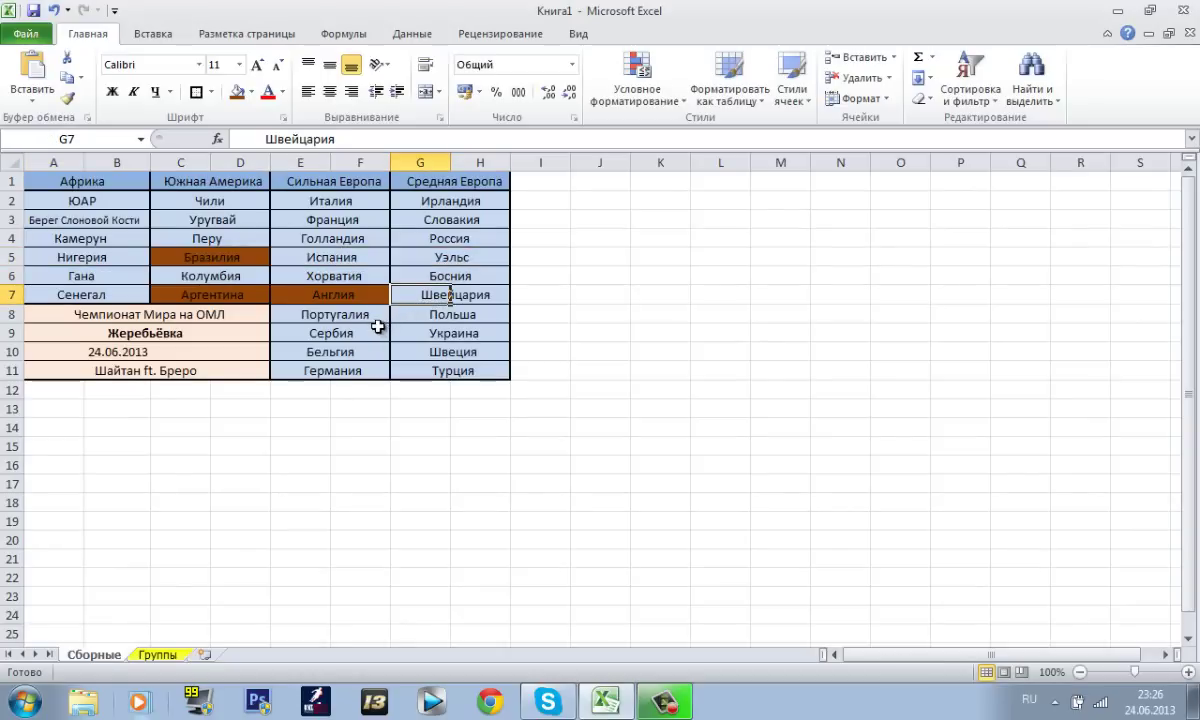
# - Mark Берег Слоновой Кости in the Африка column of the Сборные sheet as drawn with the dark brown fill
pyautogui.moveTo(60, 196); pyautogui.dragTo(133, 301)
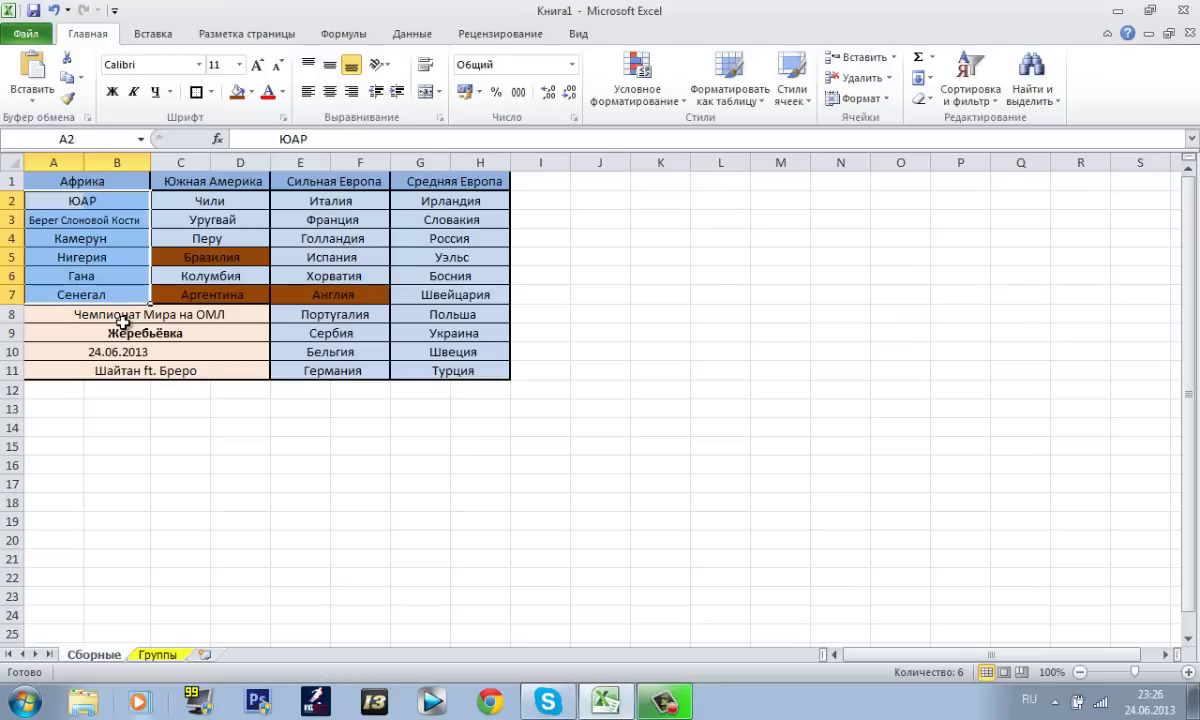
pyautogui.click(110, 226)
pyautogui.moveTo(42, 215); pyautogui.dragTo(142, 218)
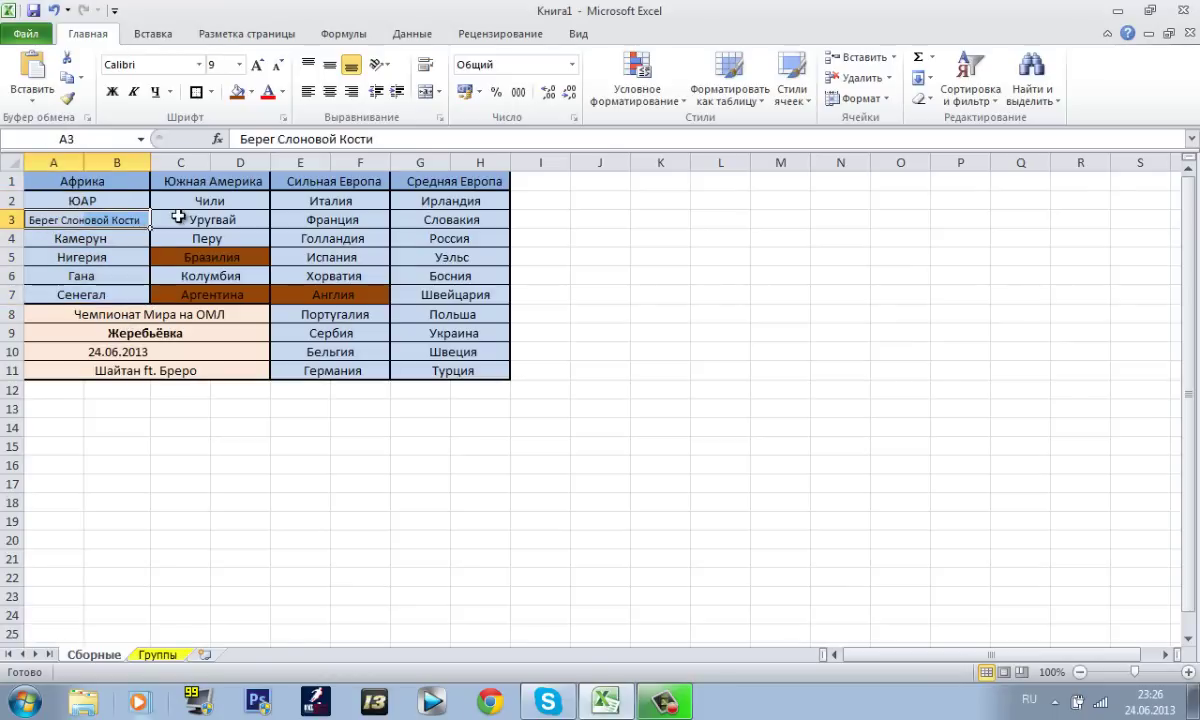
pyautogui.click(237, 92)
pyautogui.click(192, 252)
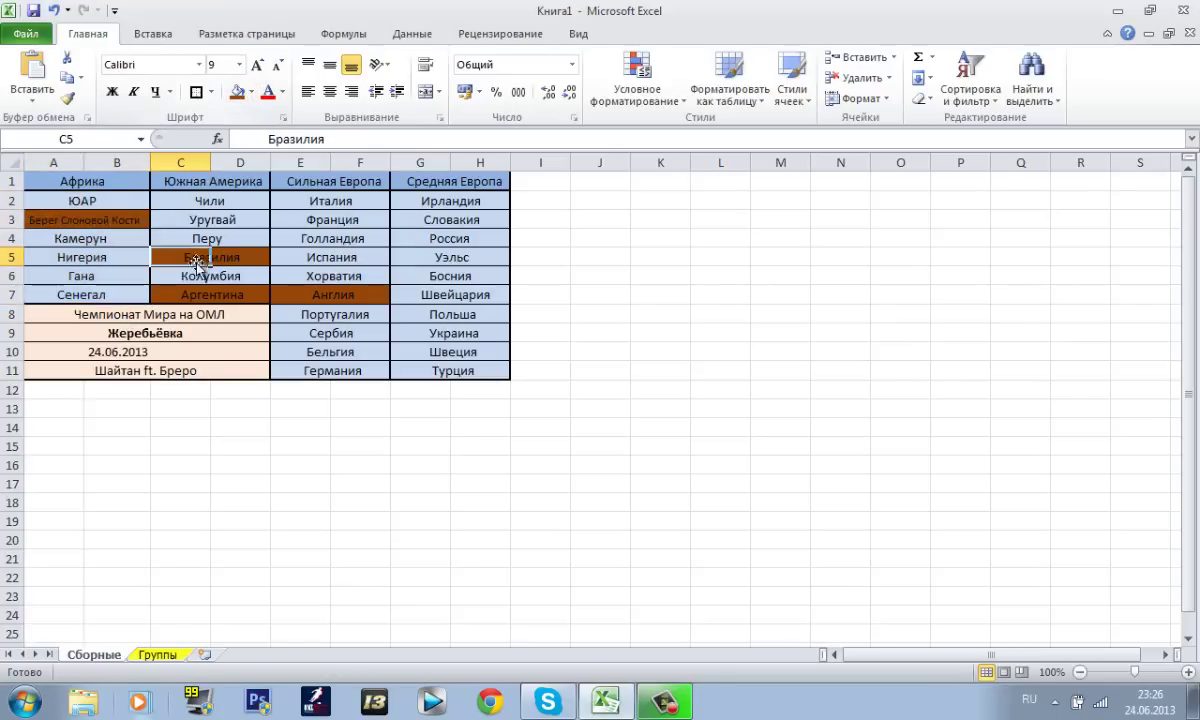
# - Enter Кот'Э in cell D1 of the Группы sheet, and return to the Сборные sheet
pyautogui.click(165, 653)
pyautogui.click(220, 182)
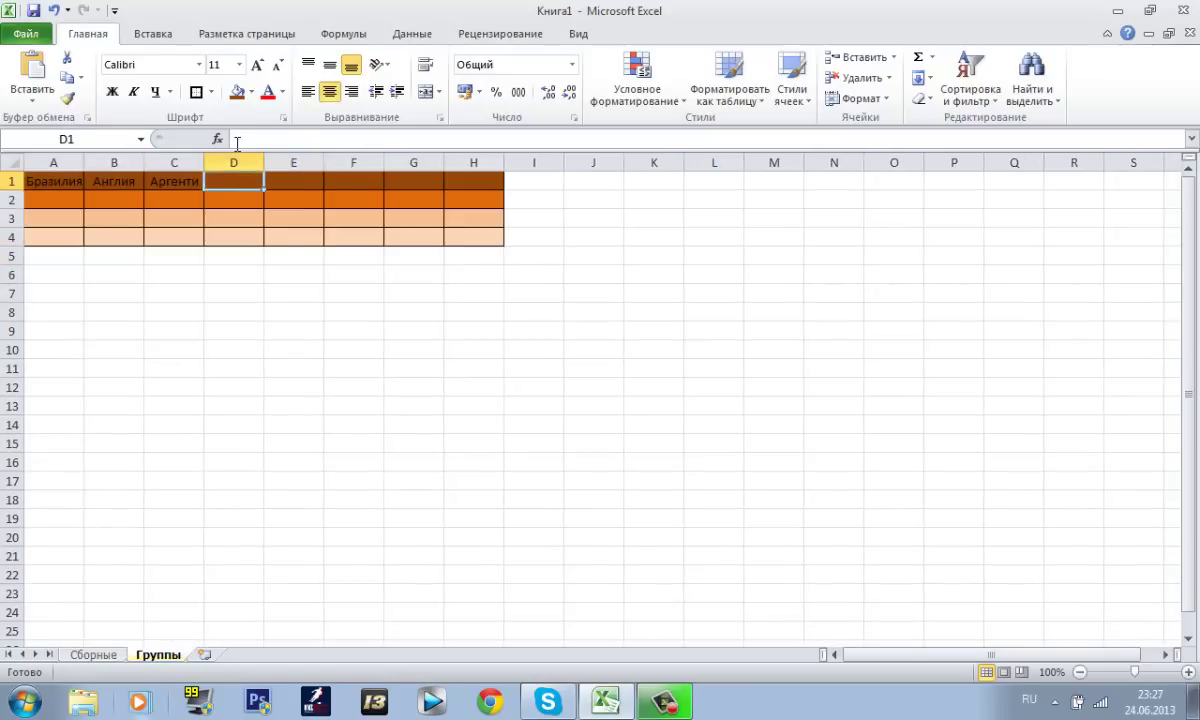
pyautogui.write("Кот'Э")
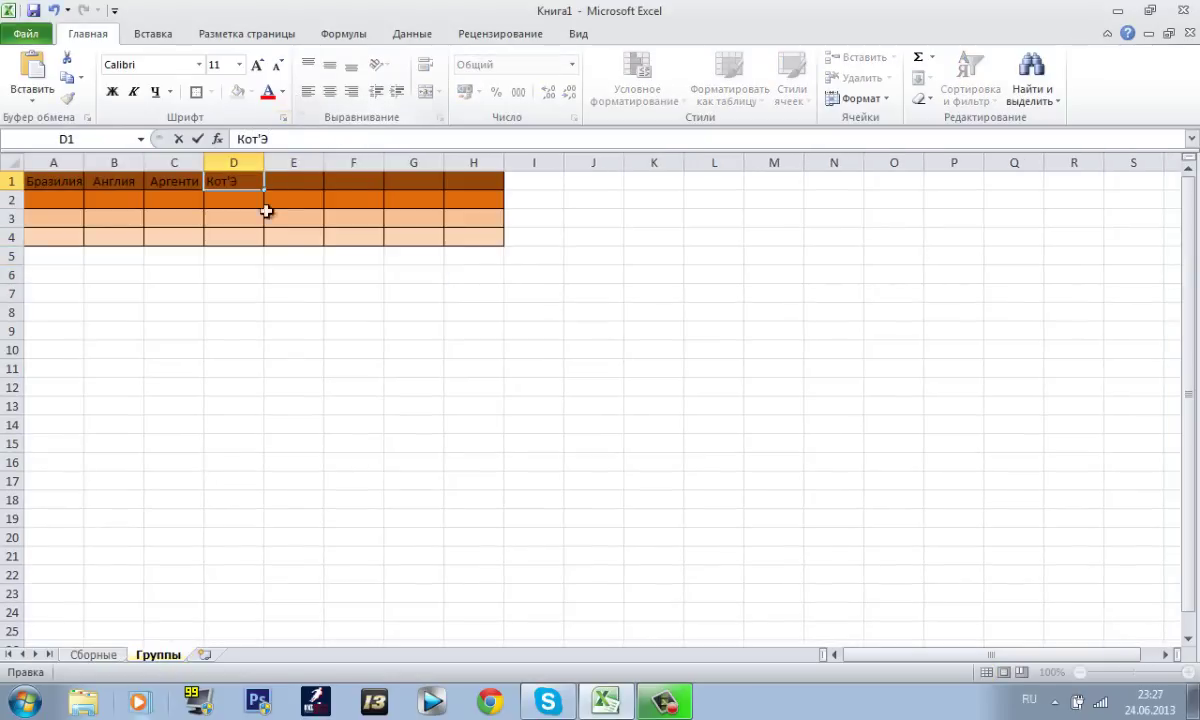
pyautogui.click(269, 212)
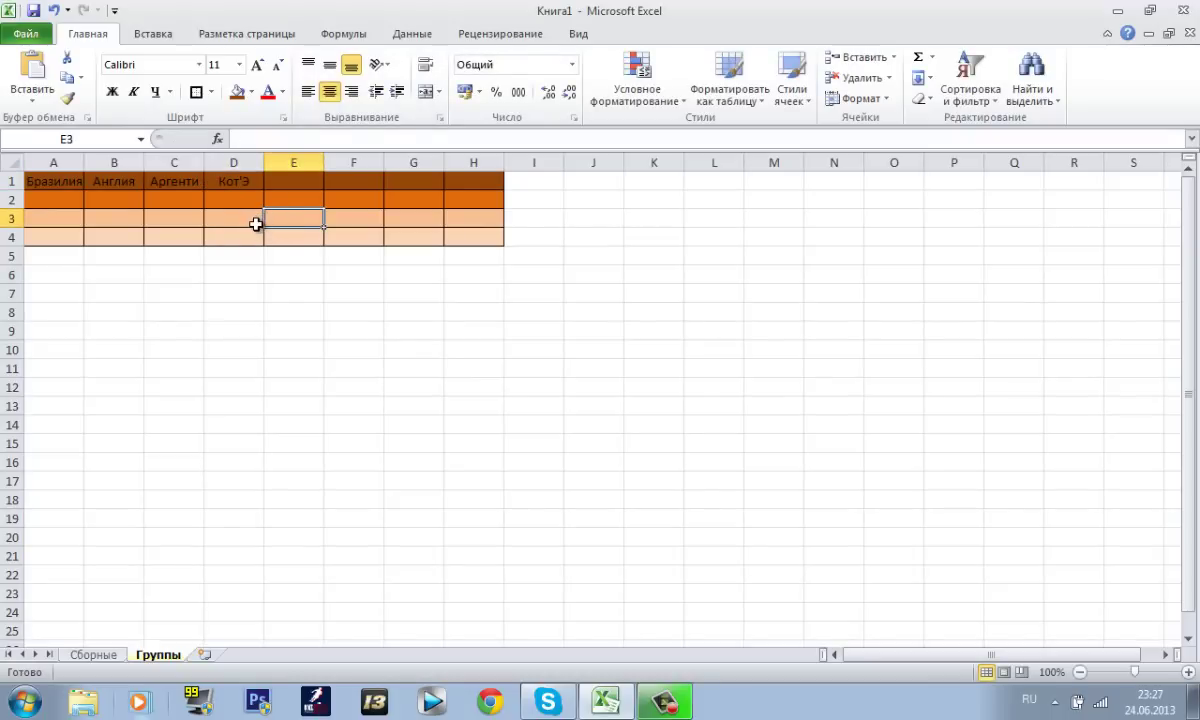
pyautogui.click(96, 655)
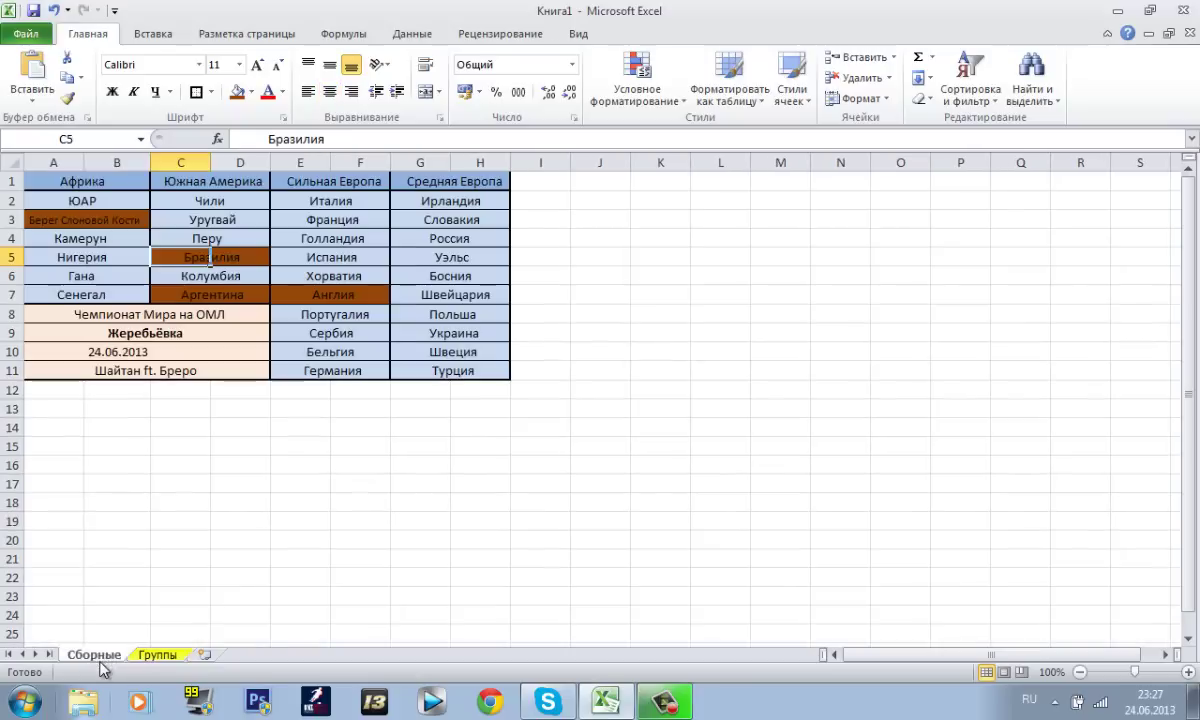
# - Mark Германия in the Сильная Европа column of the Сборные sheet as drawn with the dark brown fill
pyautogui.click(172, 220)
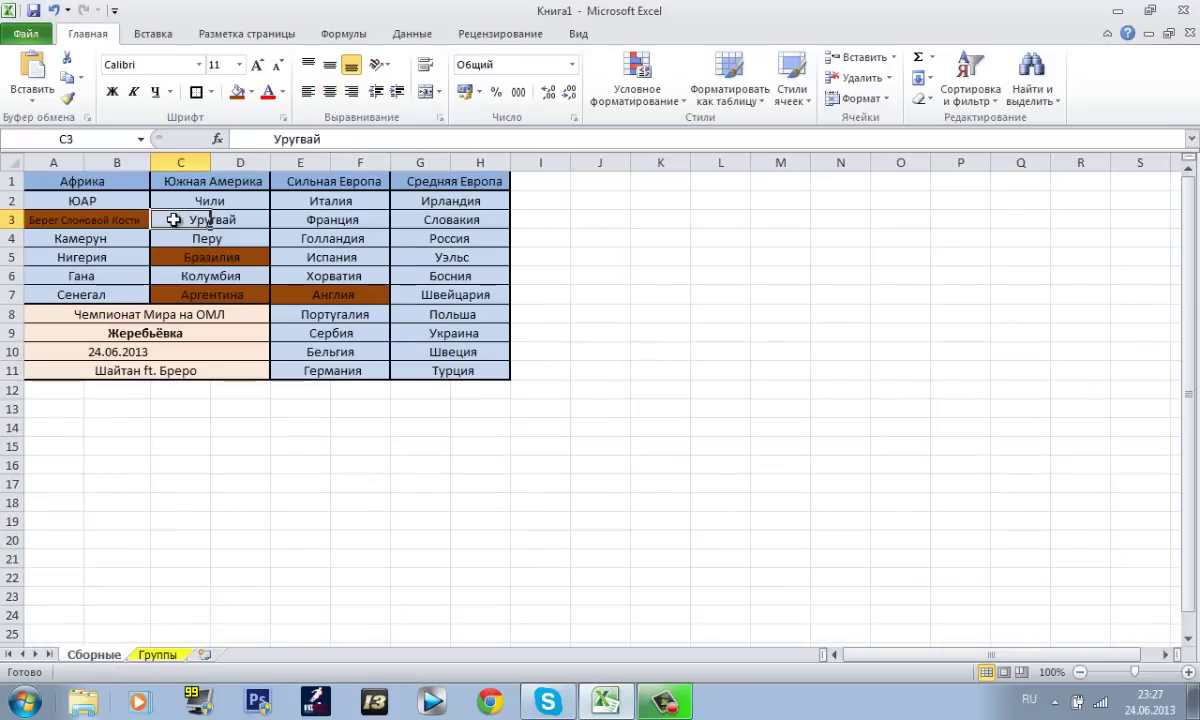
pyautogui.click(185, 259)
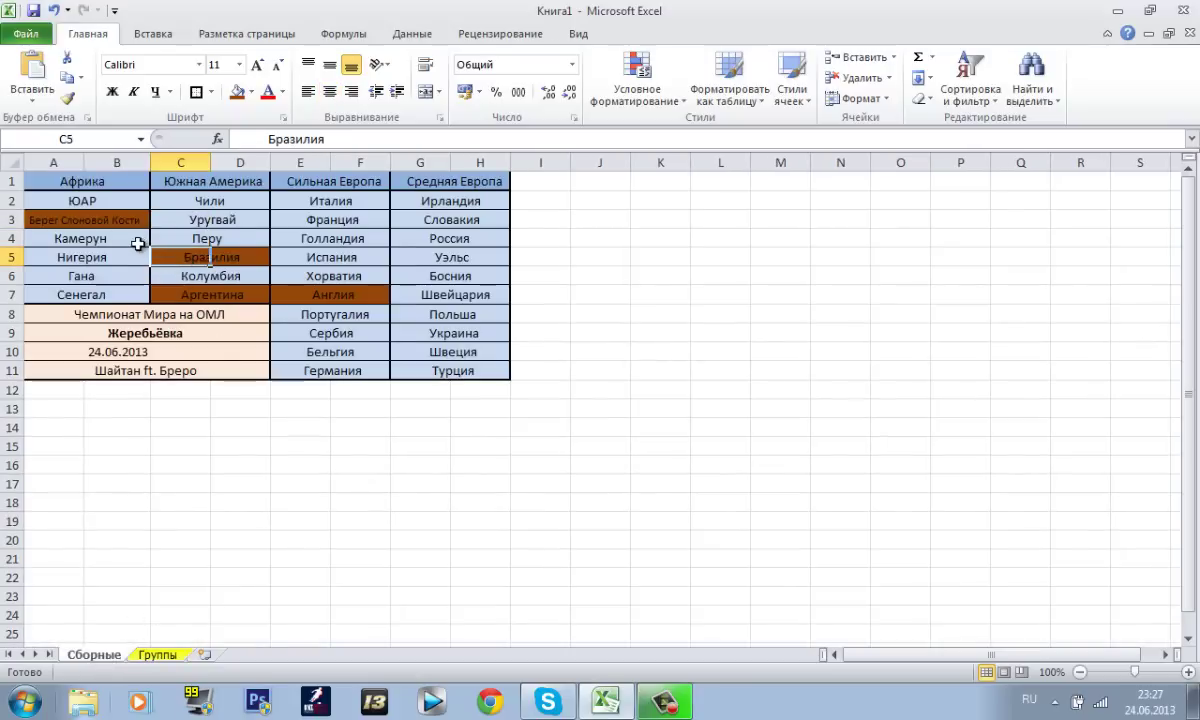
pyautogui.moveTo(317, 203); pyautogui.dragTo(282, 205)
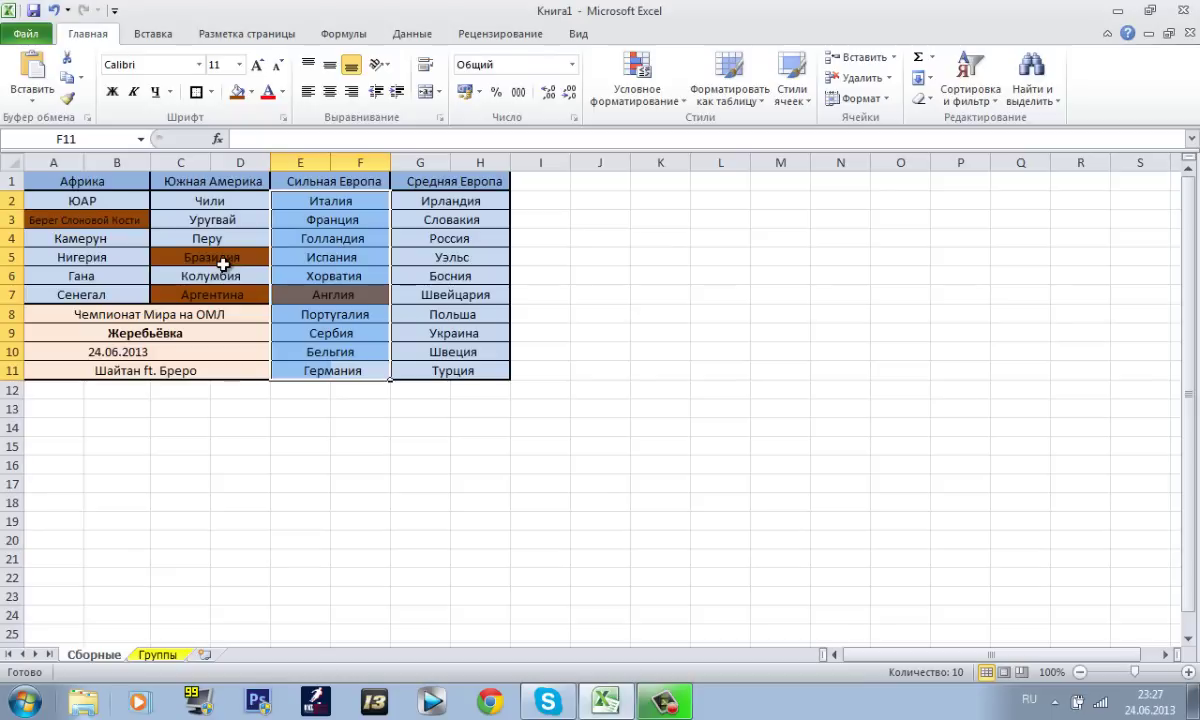
pyautogui.moveTo(322, 371); pyautogui.dragTo(349, 366)
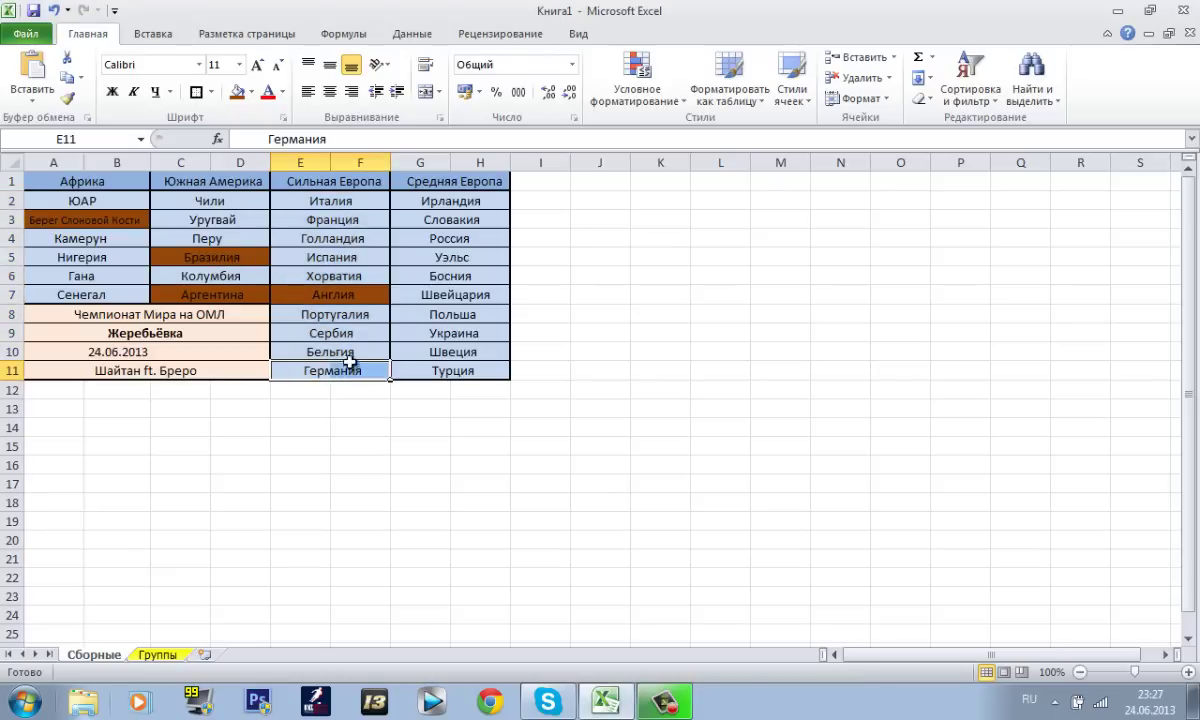
pyautogui.click(238, 92)
pyautogui.click(316, 234)
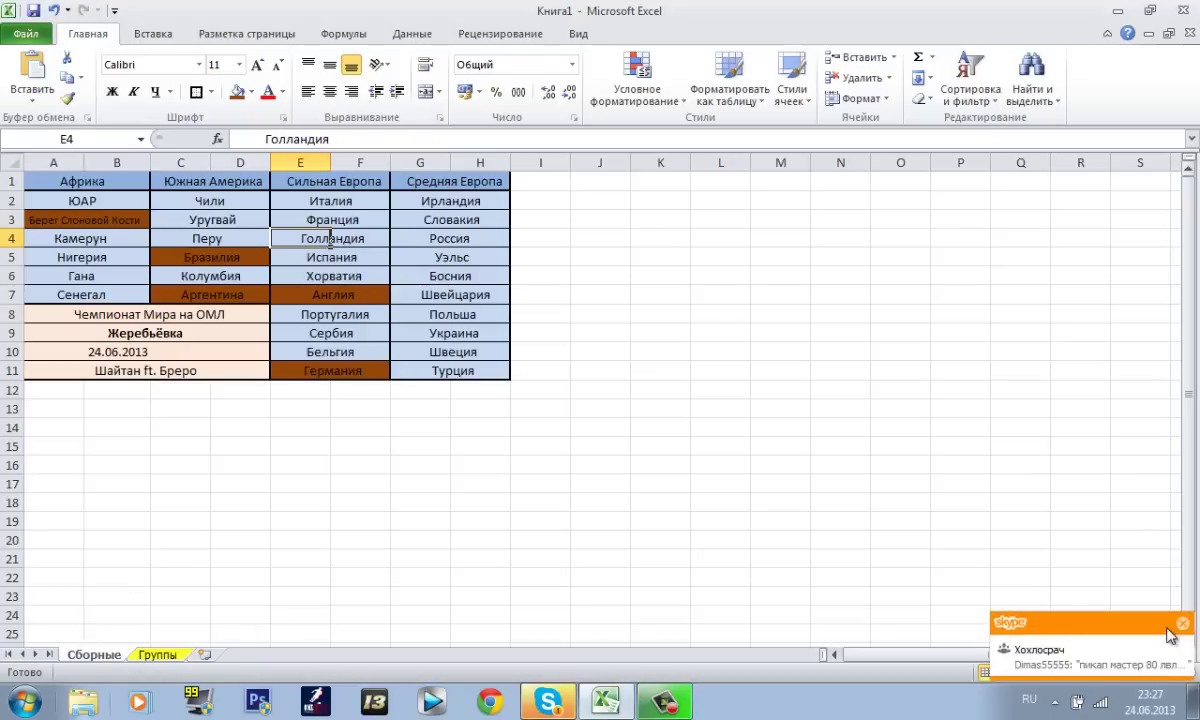
pyautogui.rightClick(548, 700)
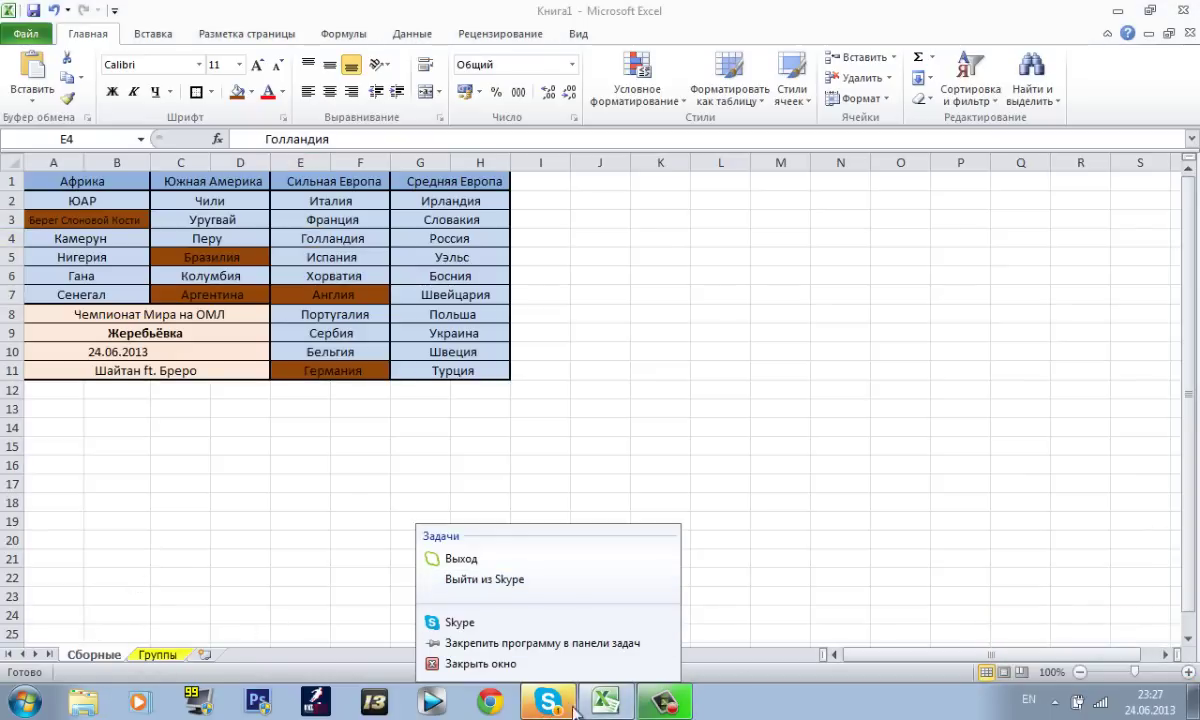
pyautogui.click(555, 710)
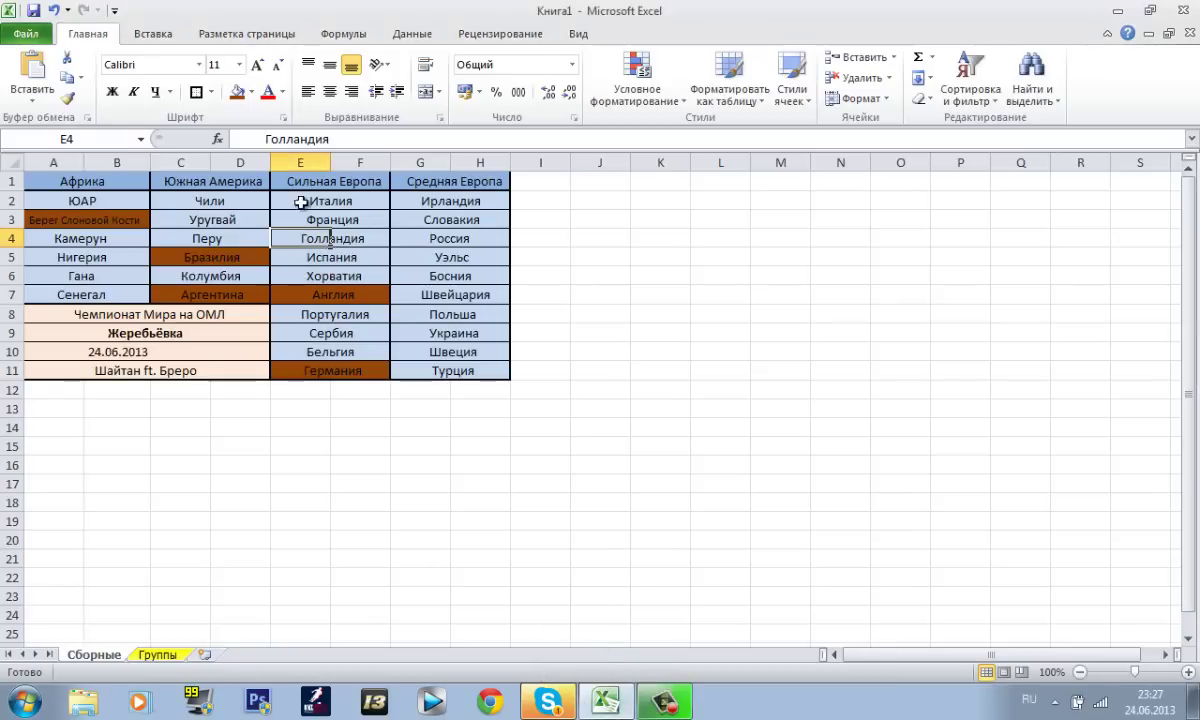
# - Enter Германия in cell E1 of the Группы sheet, and return to the Сборные sheet
pyautogui.click(158, 654)
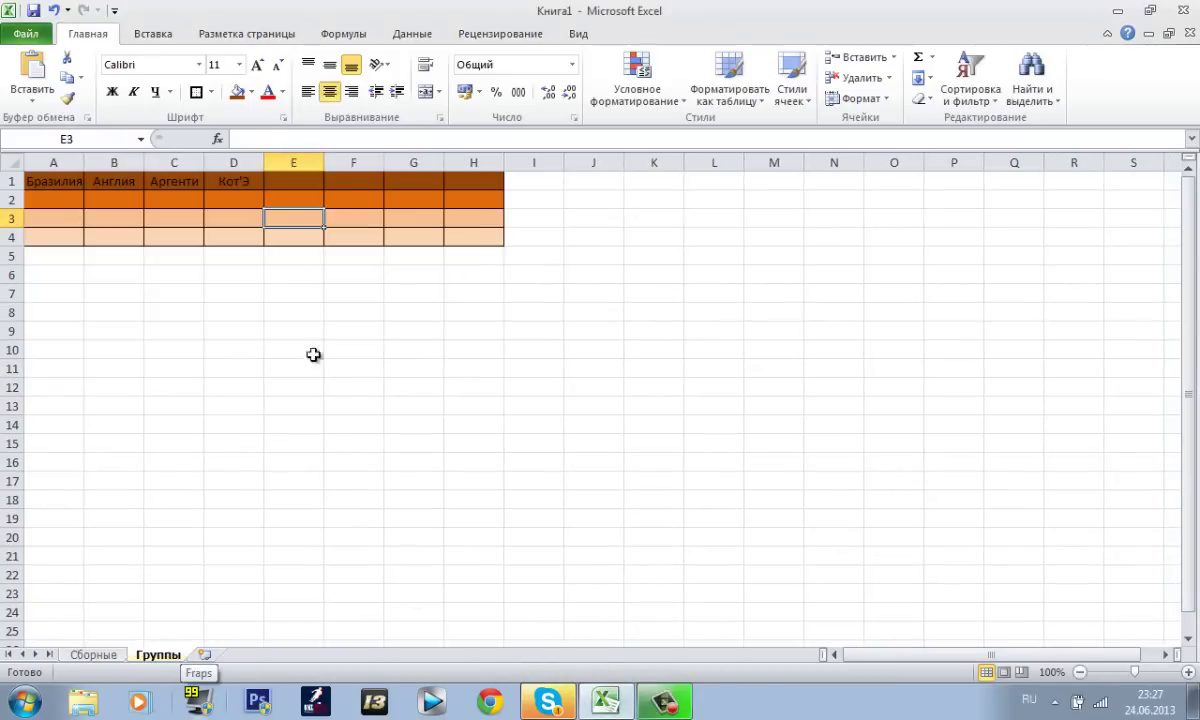
pyautogui.click(295, 180)
pyautogui.click(270, 138)
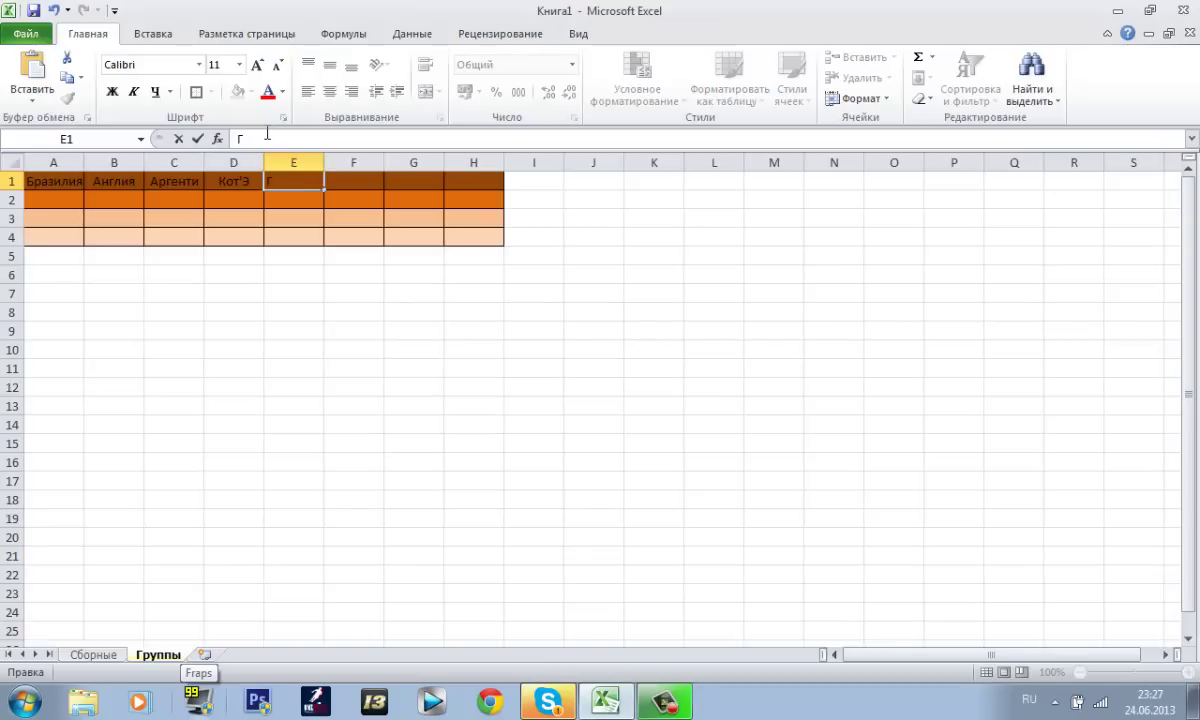
pyautogui.write('я')
pyautogui.click(345, 238)
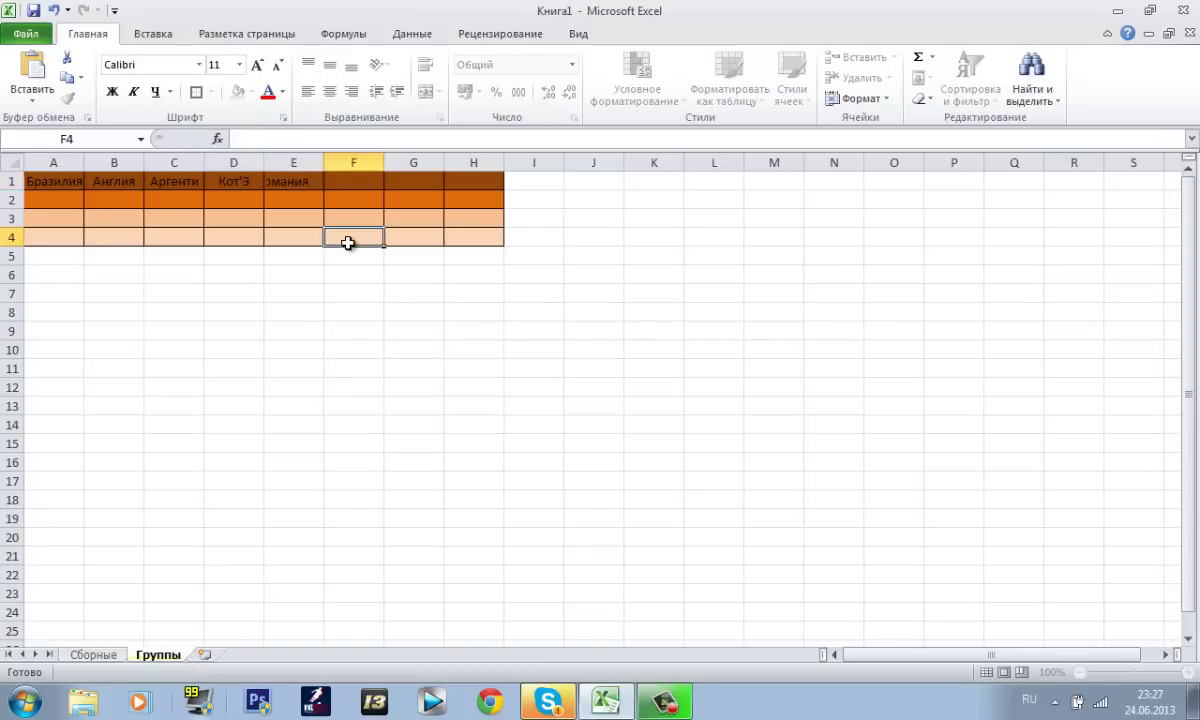
pyautogui.click(302, 181)
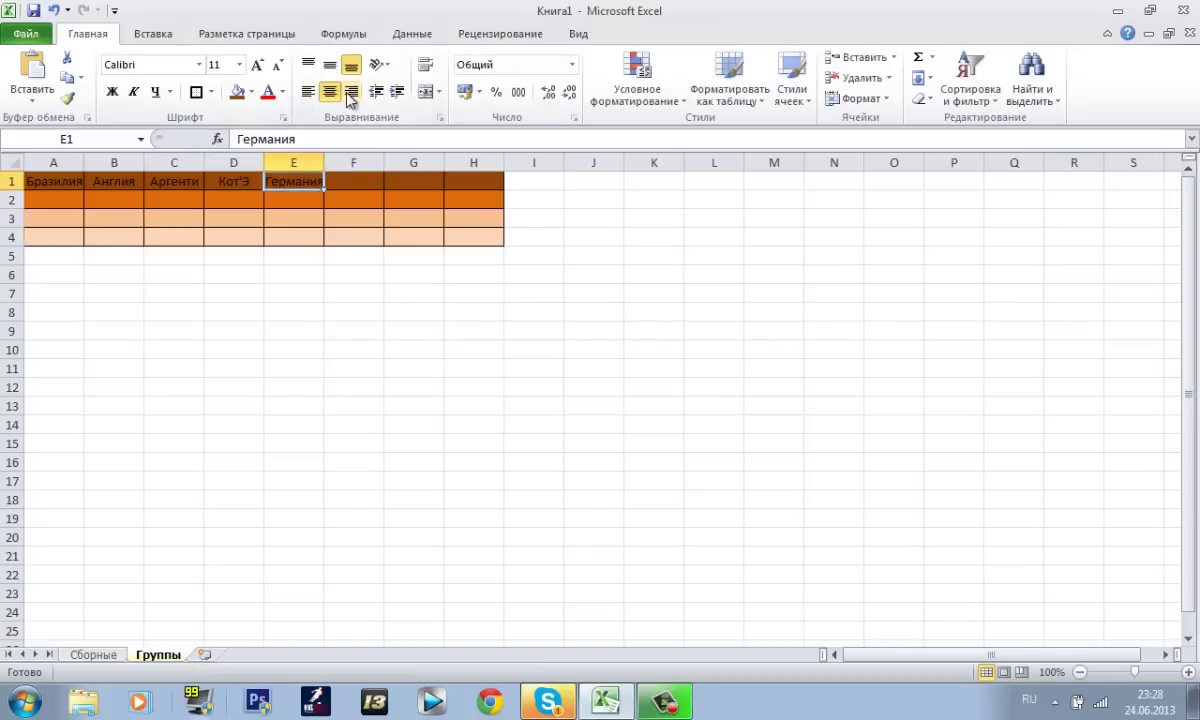
pyautogui.click(366, 267)
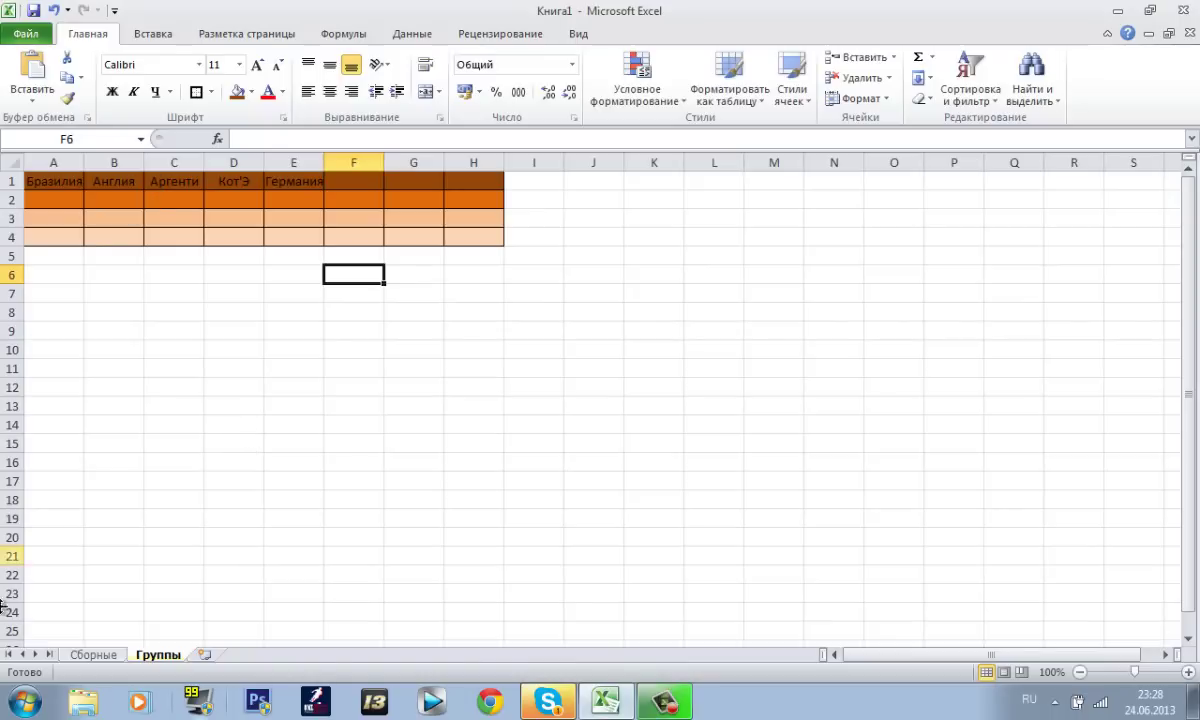
pyautogui.click(112, 653)
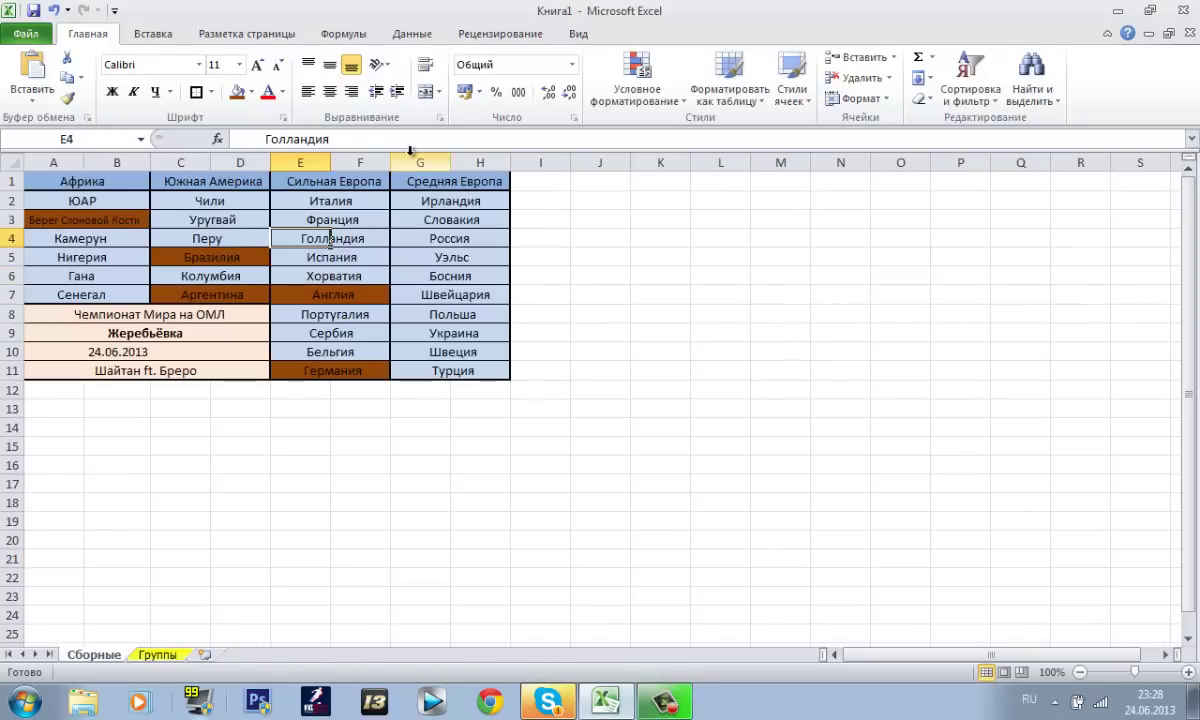
pyautogui.moveTo(397, 367); pyautogui.dragTo(456, 368)
pyautogui.moveTo(348, 347); pyautogui.dragTo(366, 344)
pyautogui.moveTo(362, 197); pyautogui.dragTo(340, 348)
pyautogui.click(365, 347)
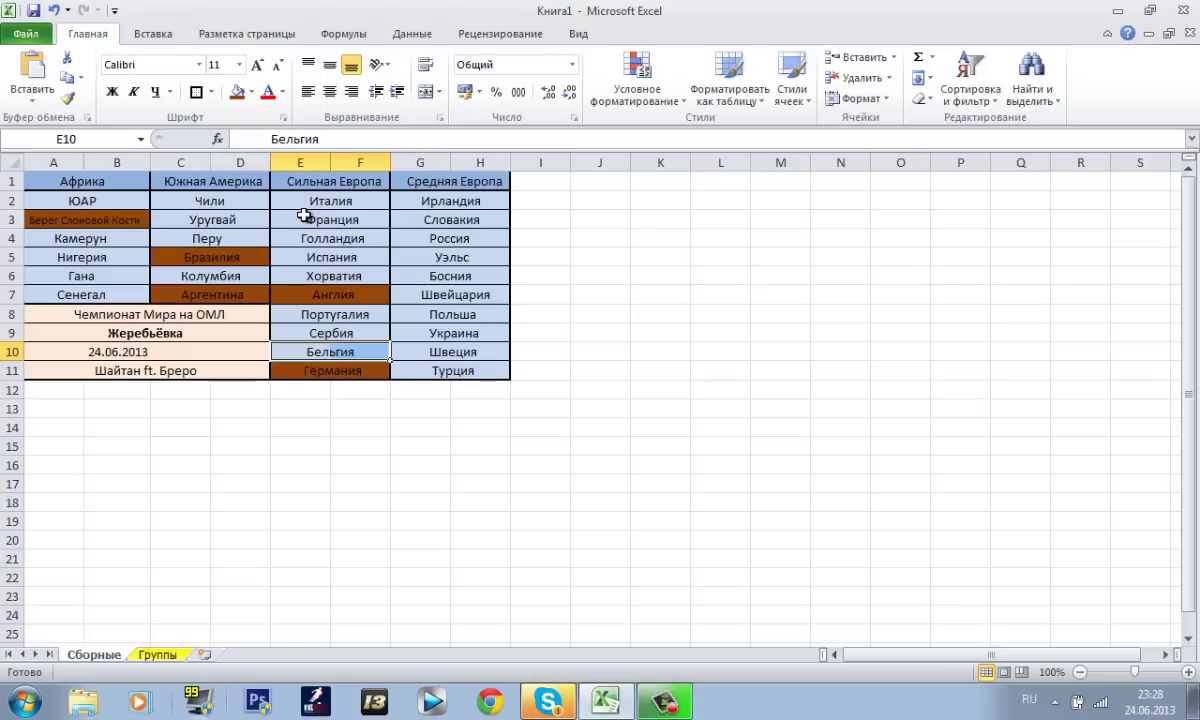
# - Mark Бельгия in the Сильная Европа column of the Сборные sheet as drawn with the dark brown fill
pyautogui.moveTo(285, 201); pyautogui.dragTo(361, 350)
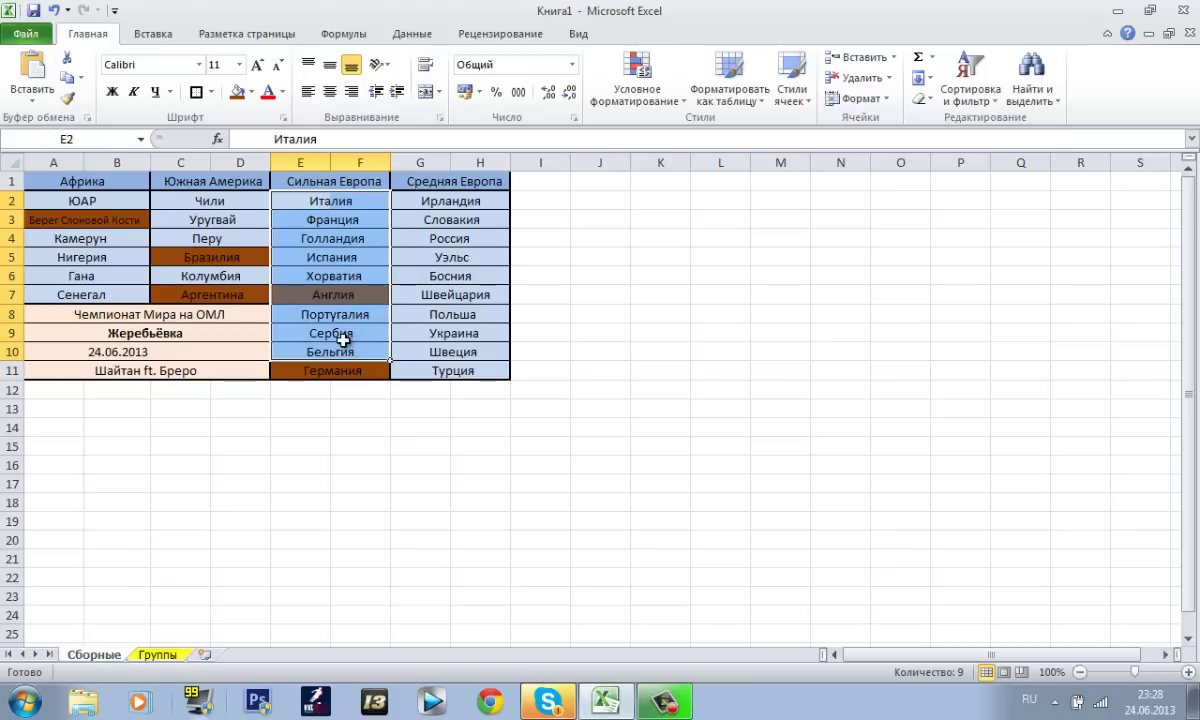
pyautogui.click(320, 351)
pyautogui.moveTo(329, 352); pyautogui.dragTo(366, 352)
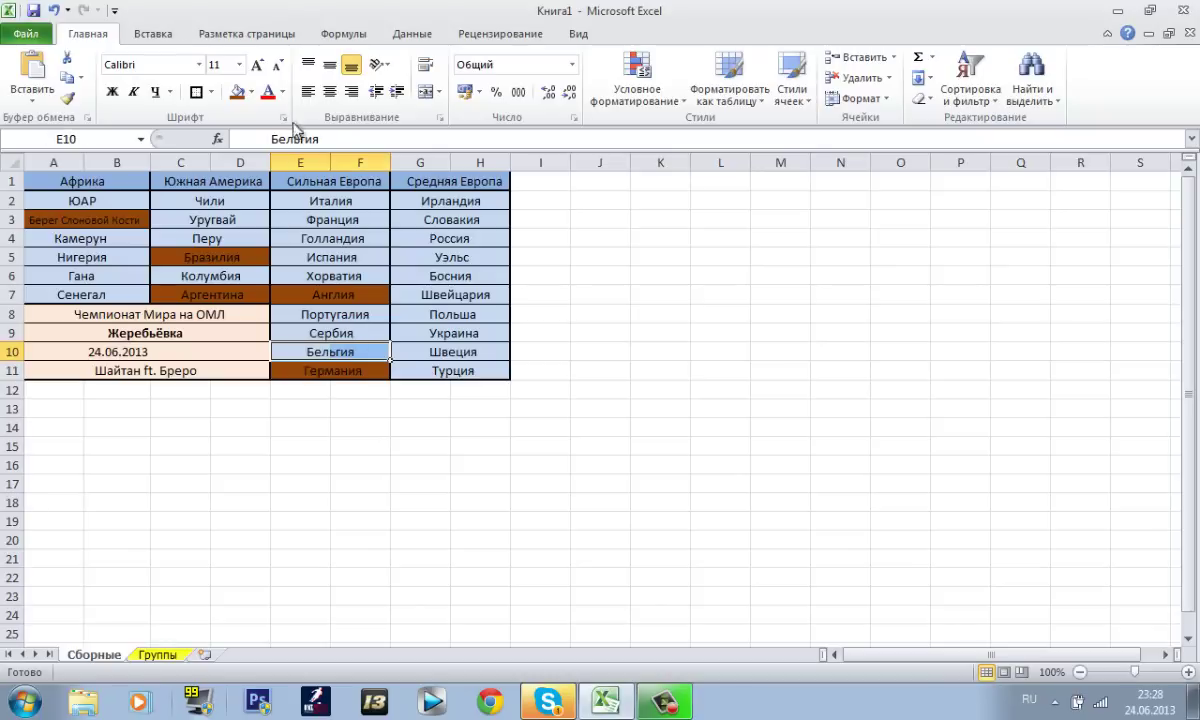
pyautogui.click(237, 91)
# - Enter Бельгия in cell F1 of the Группы sheet, and return to the Сборные sheet
pyautogui.click(160, 654)
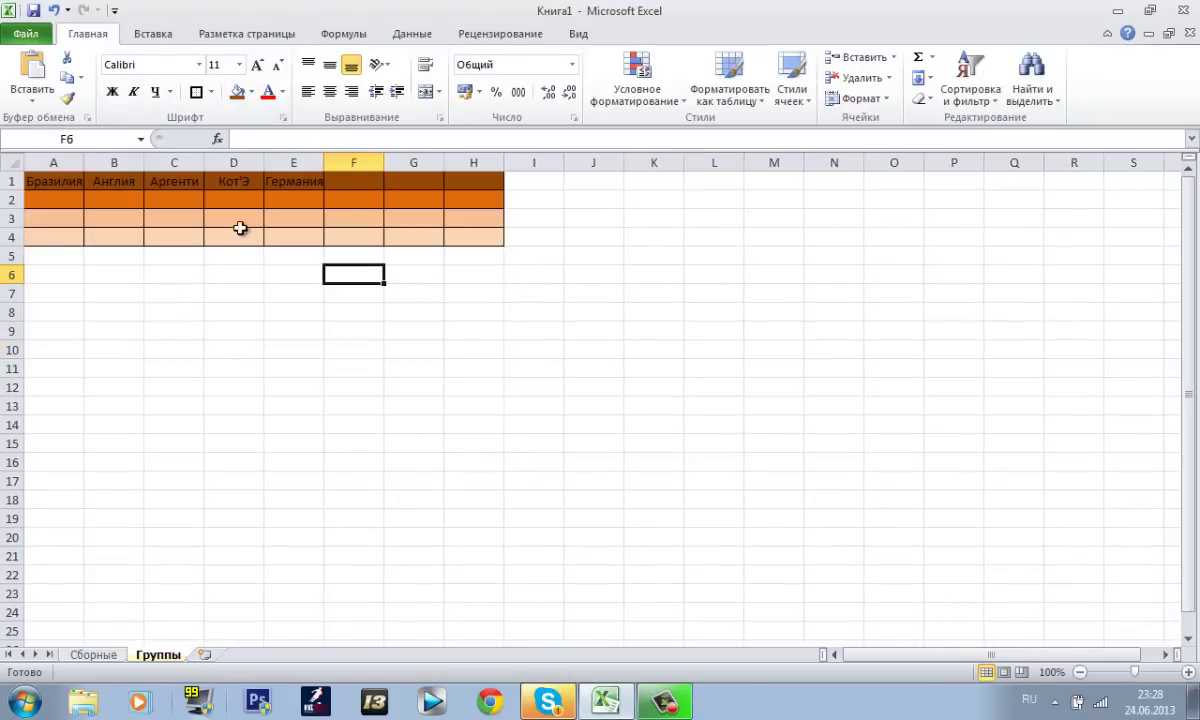
pyautogui.click(346, 181)
pyautogui.click(307, 145)
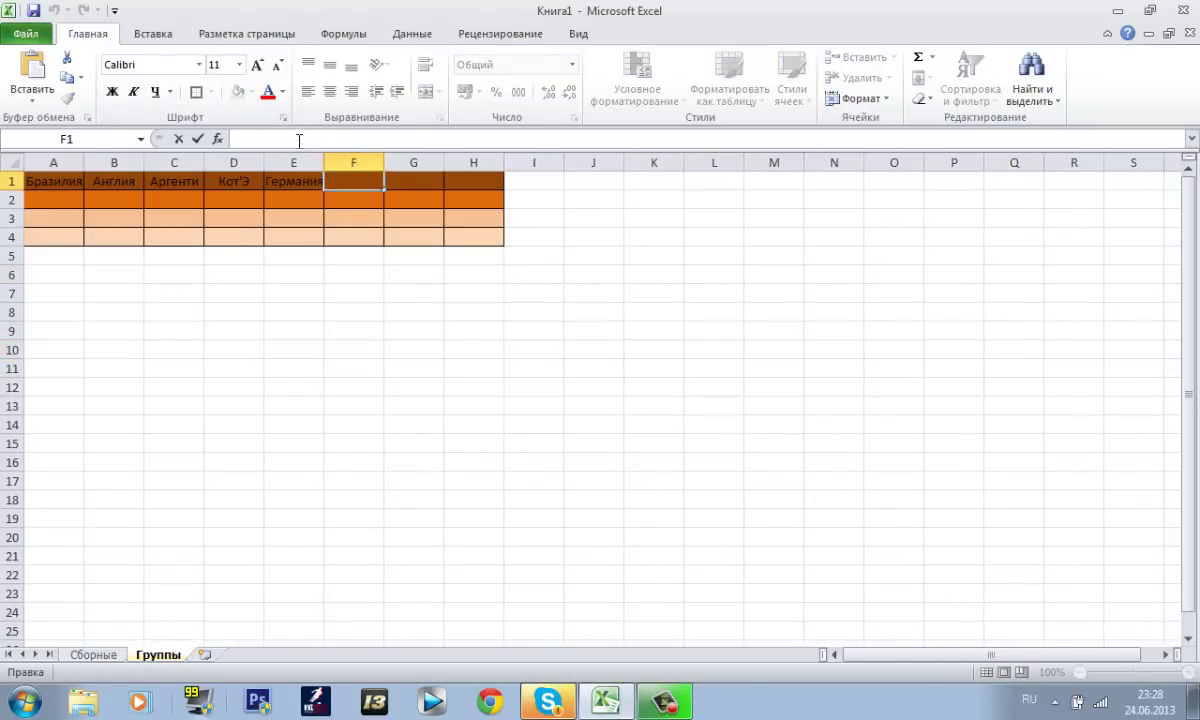
pyautogui.write('Бельгия')
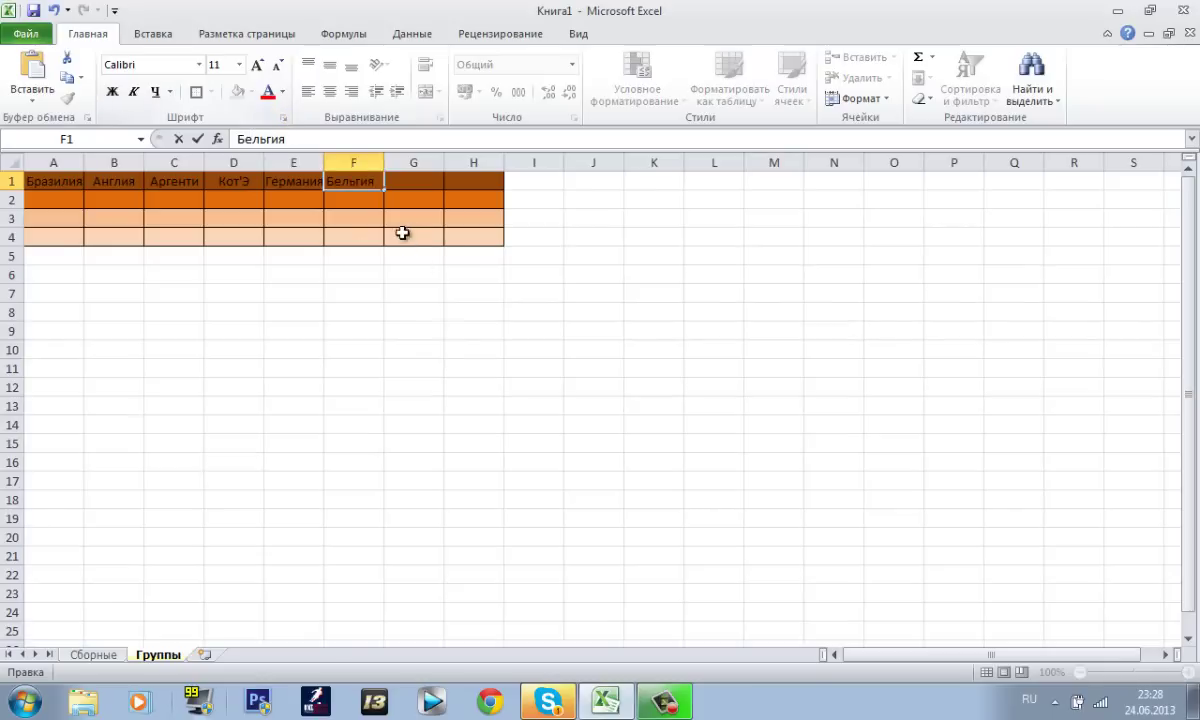
pyautogui.click(398, 236)
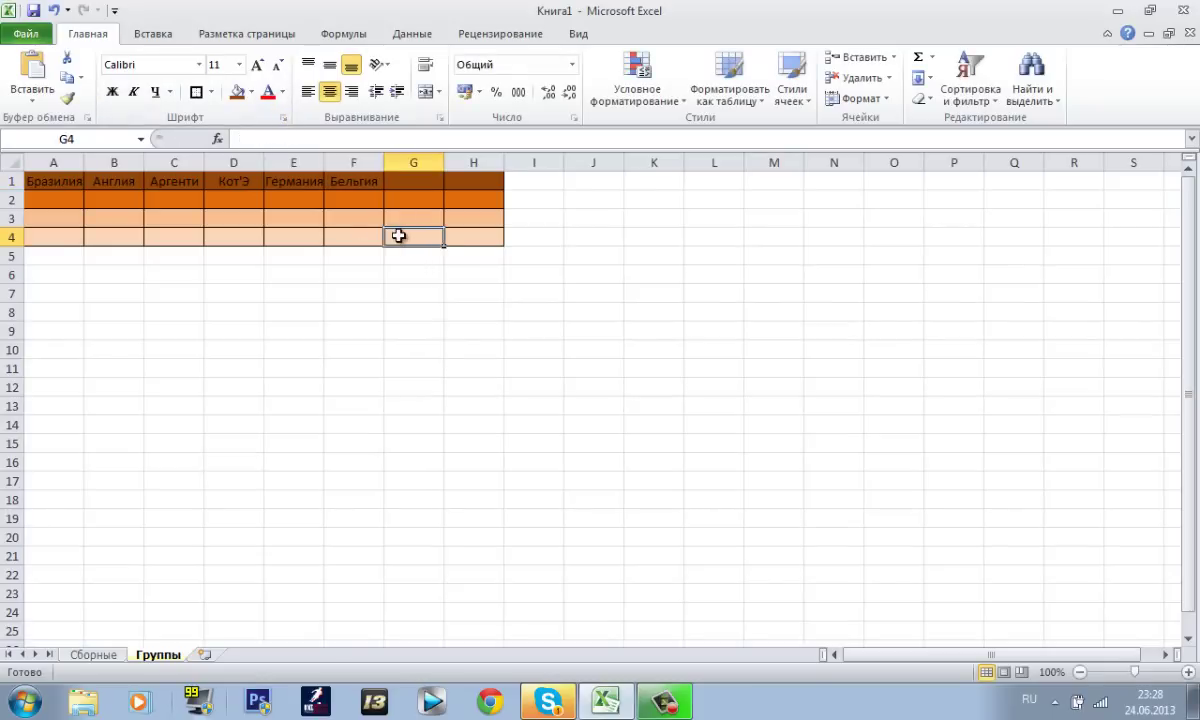
pyautogui.click(92, 655)
pyautogui.click(311, 368)
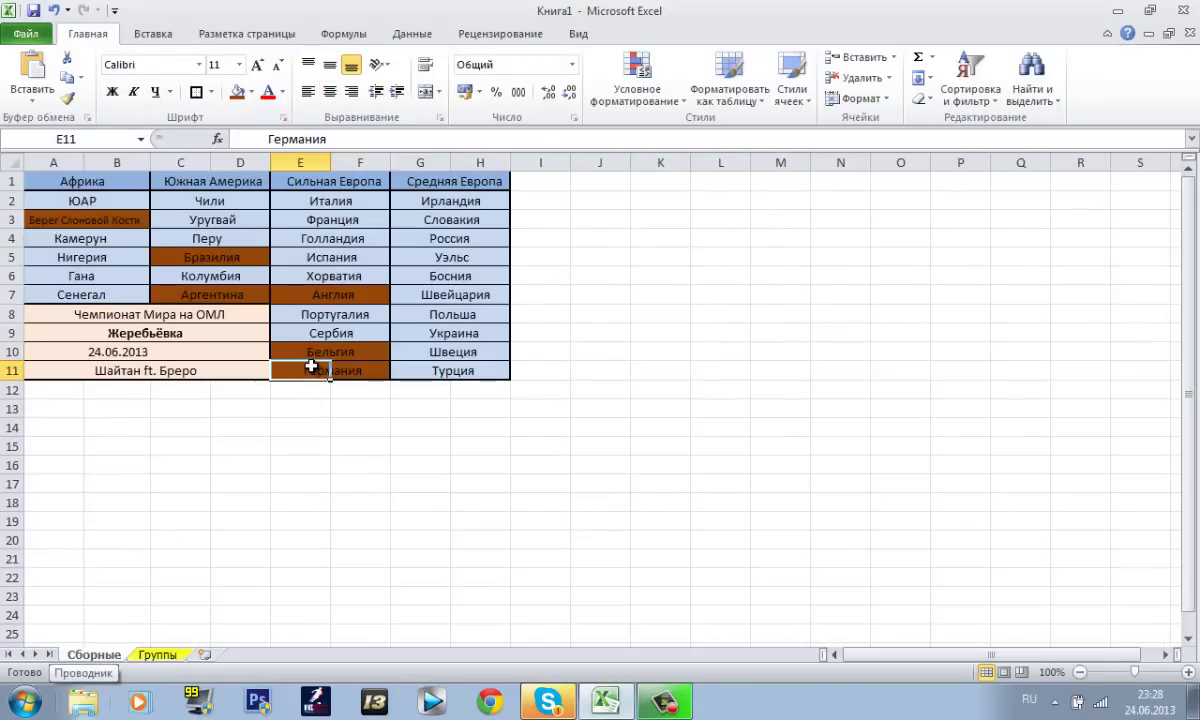
pyautogui.moveTo(308, 338); pyautogui.dragTo(338, 357)
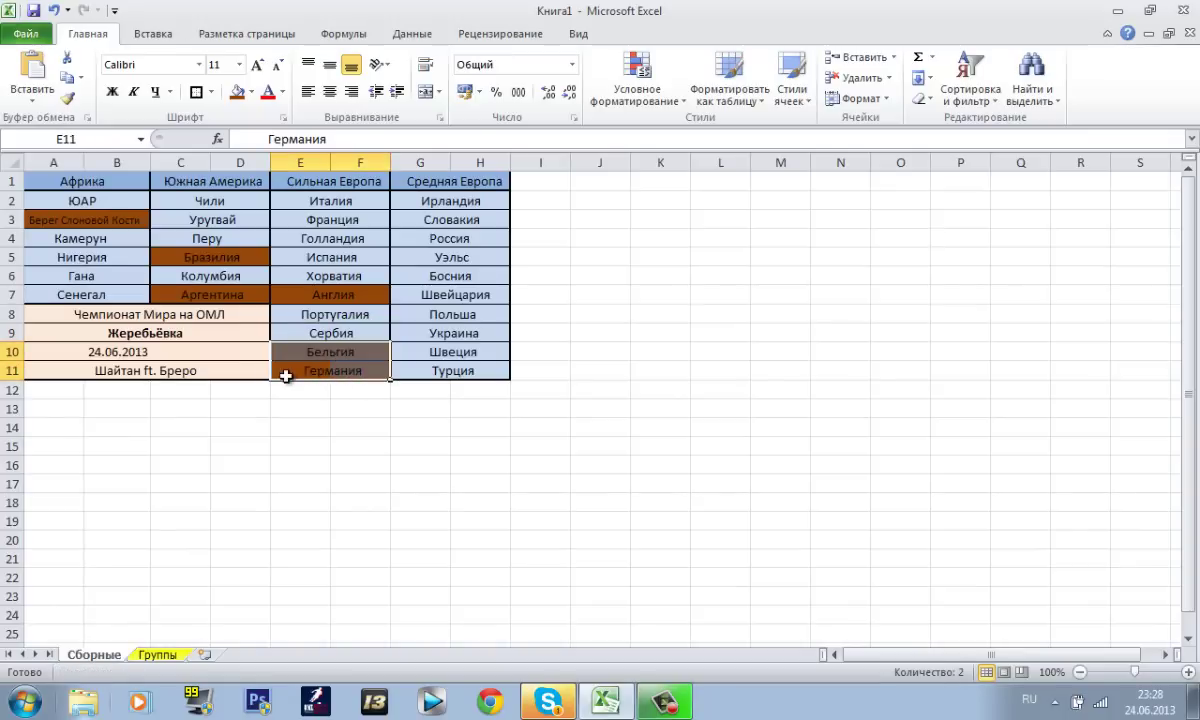
pyautogui.click(295, 357)
pyautogui.click(352, 371)
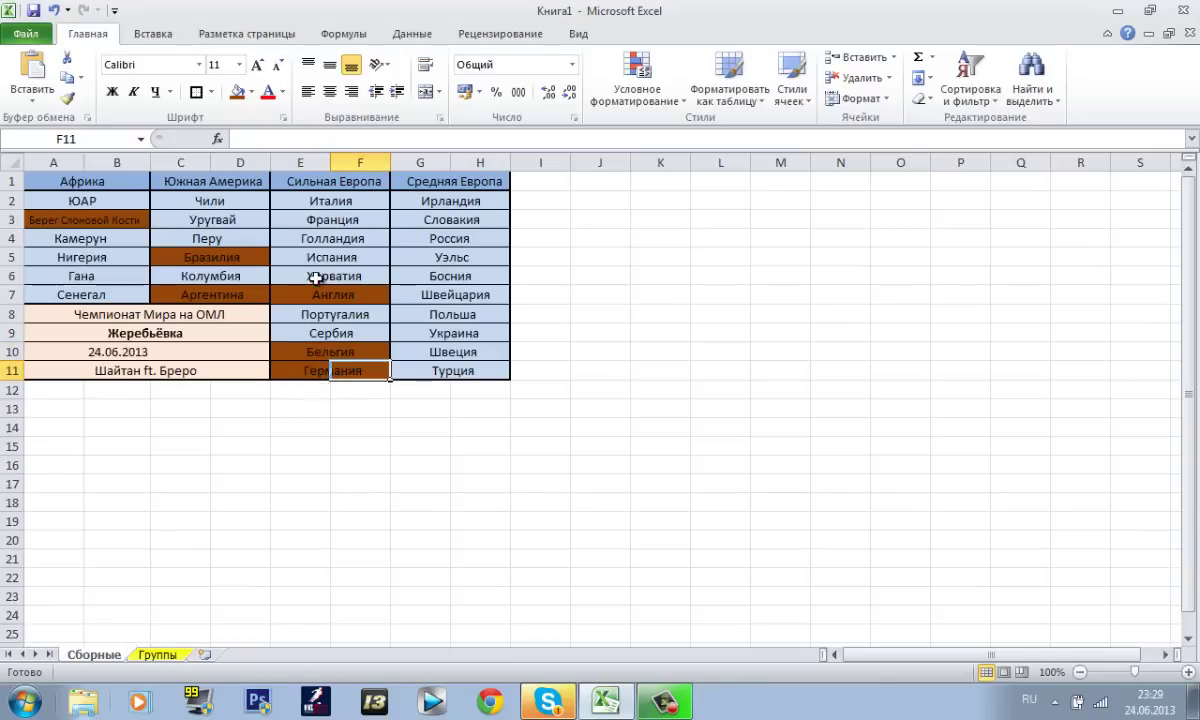
pyautogui.click(356, 330)
pyautogui.moveTo(356, 328); pyautogui.dragTo(282, 208)
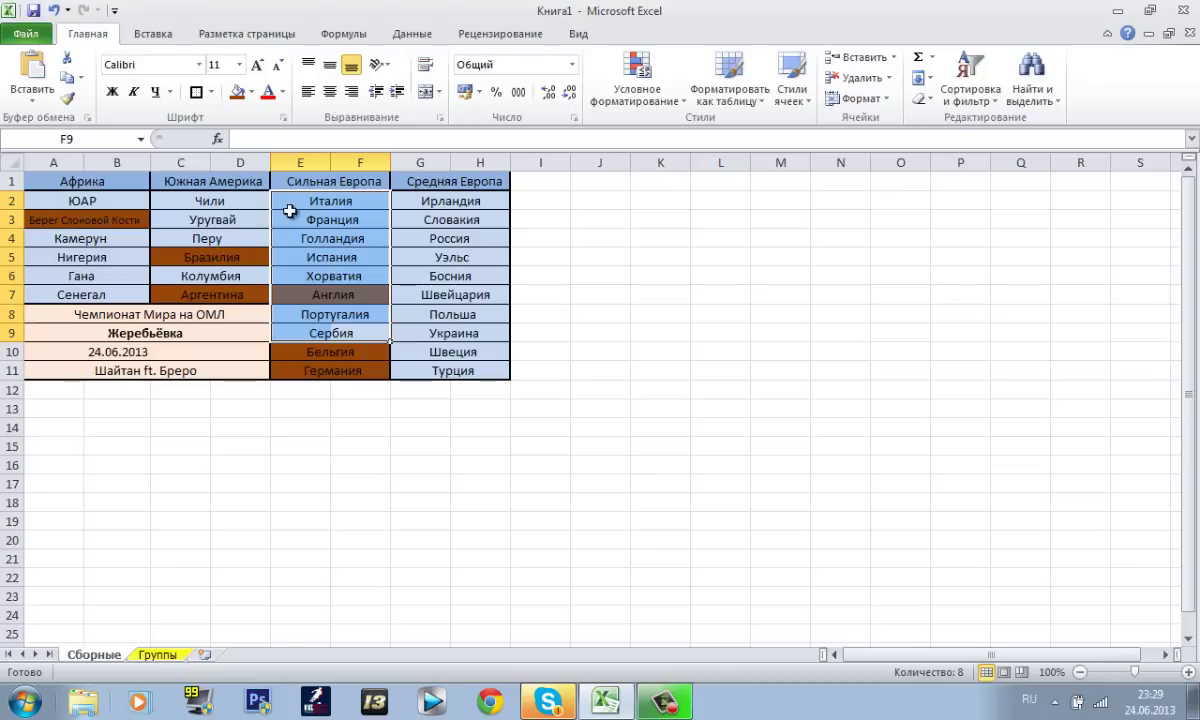
# - Mark Италия in the Сильная Европа column of the Сборные sheet as drawn with the dark brown fill
pyautogui.click(292, 199)
pyautogui.moveTo(311, 203); pyautogui.dragTo(366, 201)
pyautogui.click(237, 92)
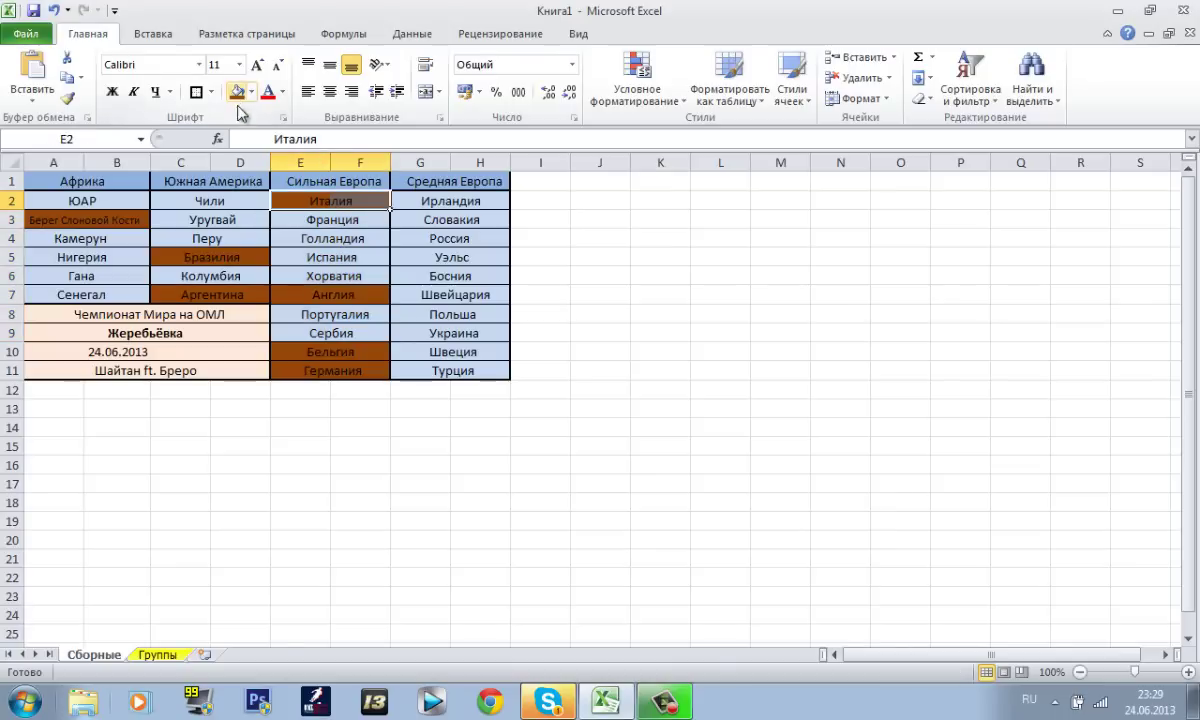
pyautogui.click(400, 333)
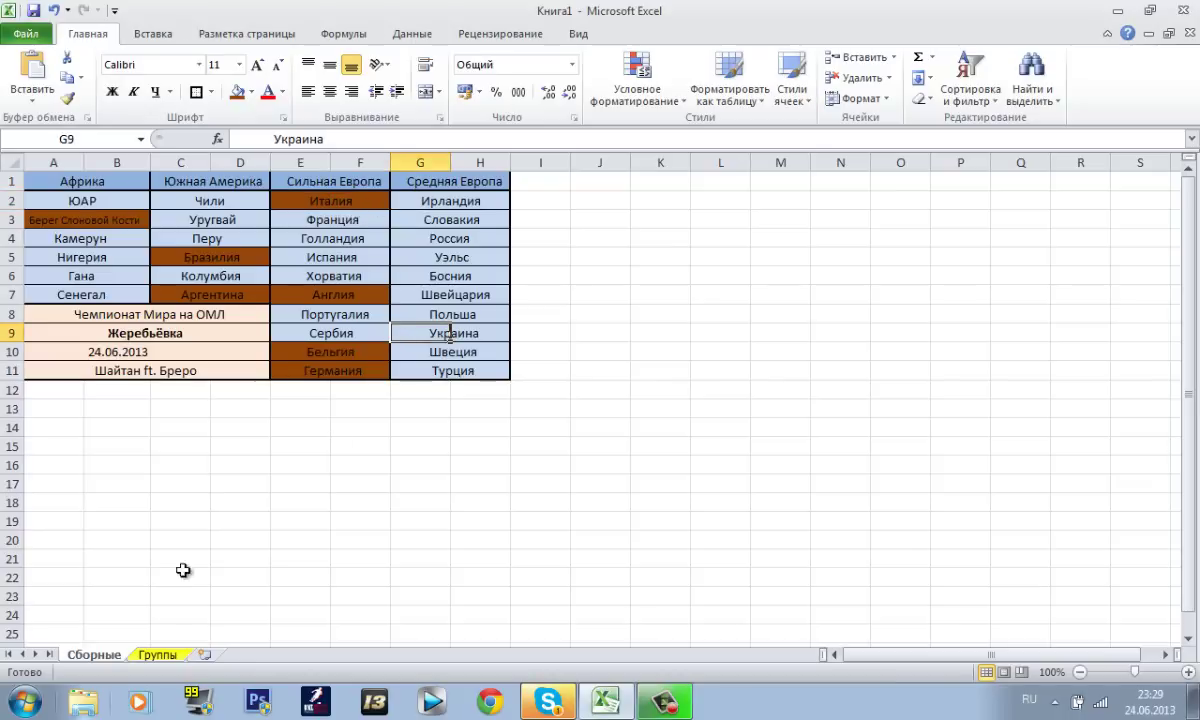
# - Change the font colour of Италия on the Сборные sheet to yellow
pyautogui.click(343, 204)
pyautogui.moveTo(295, 200); pyautogui.dragTo(345, 200)
pyautogui.doubleClick(328, 140)
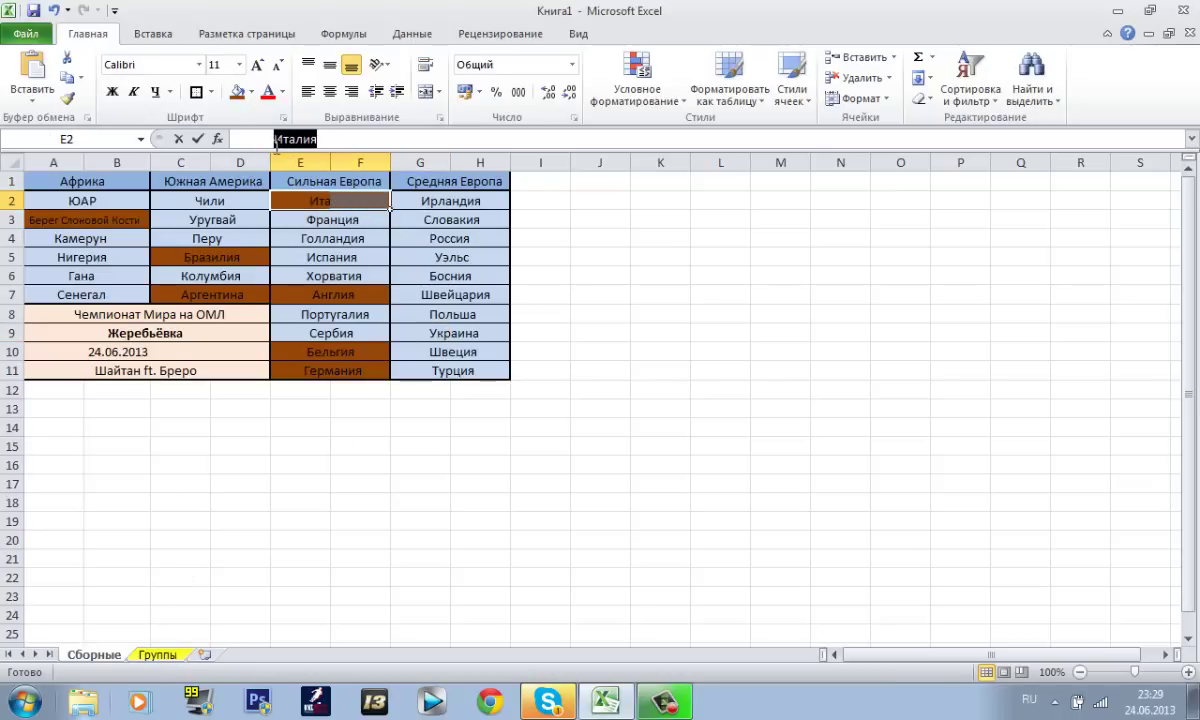
pyautogui.click(282, 92)
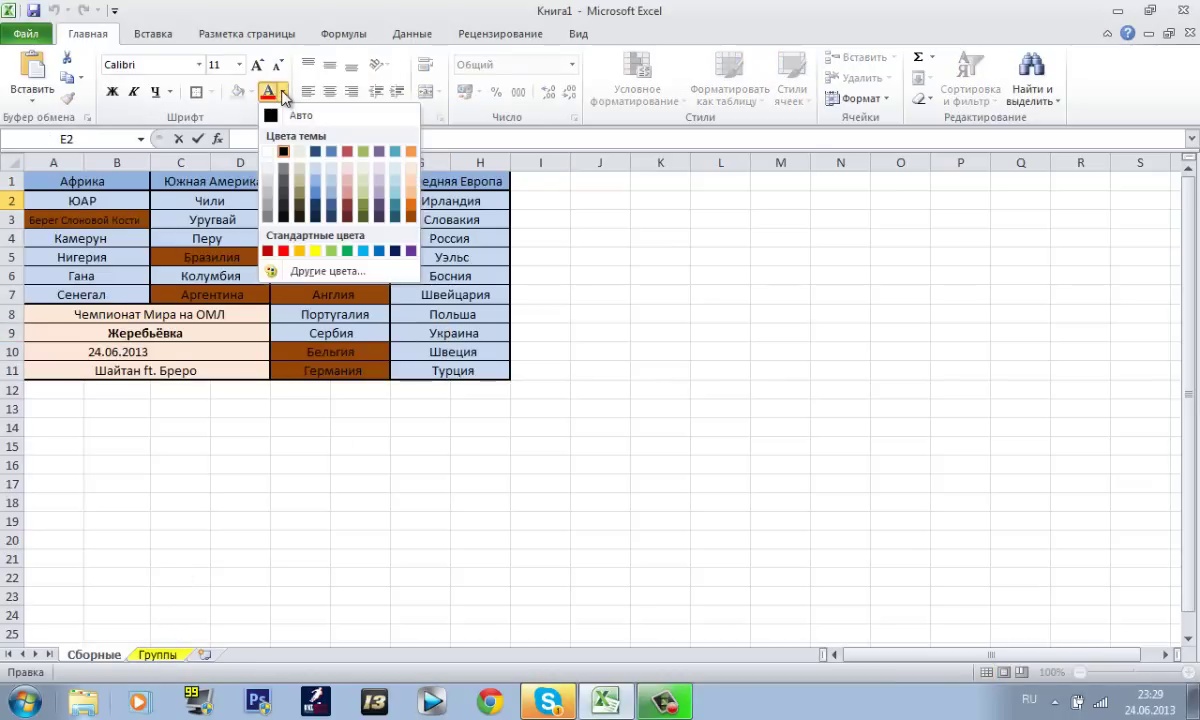
pyautogui.click(299, 250)
pyautogui.click(356, 276)
pyautogui.click(361, 354)
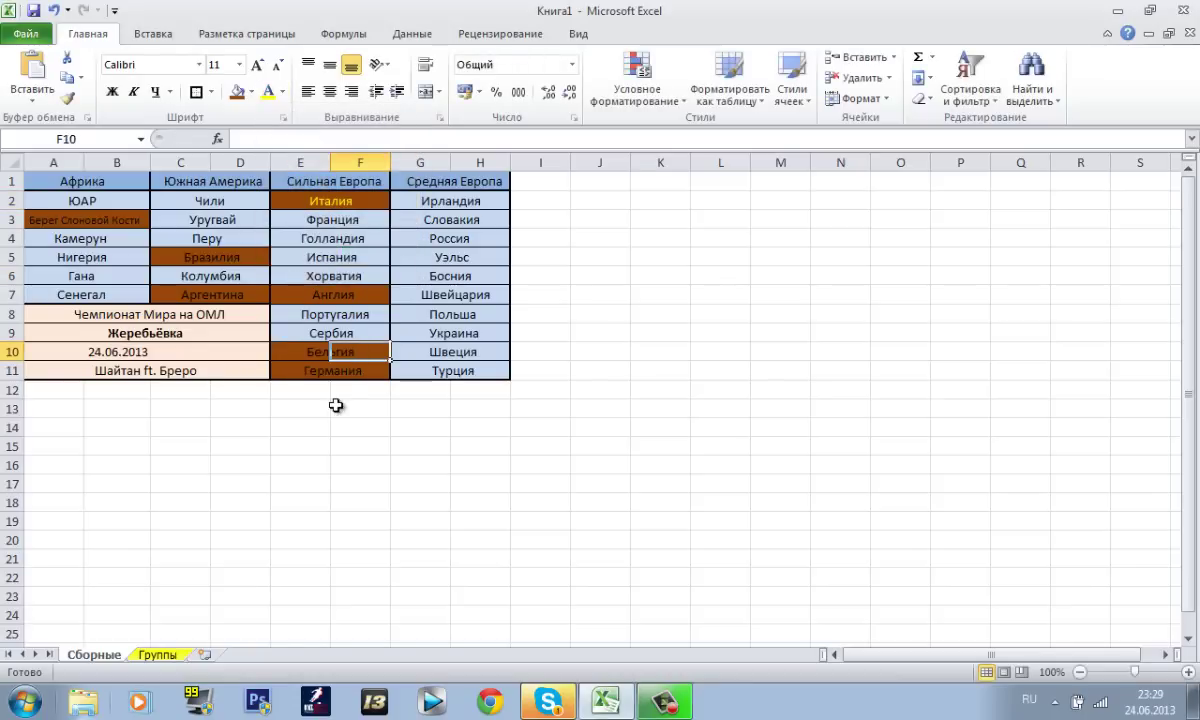
# - Enter Италия in cell G1 of the Группы sheet, and return to the Сборные sheet
pyautogui.click(170, 658)
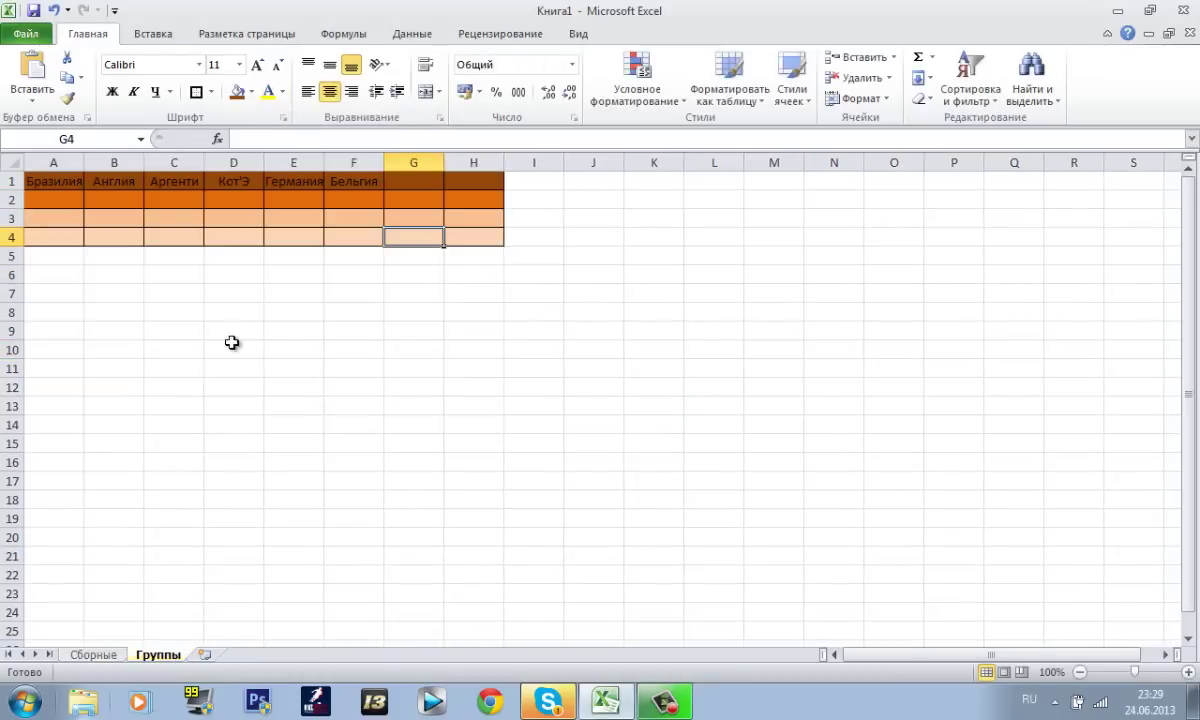
pyautogui.click(401, 181)
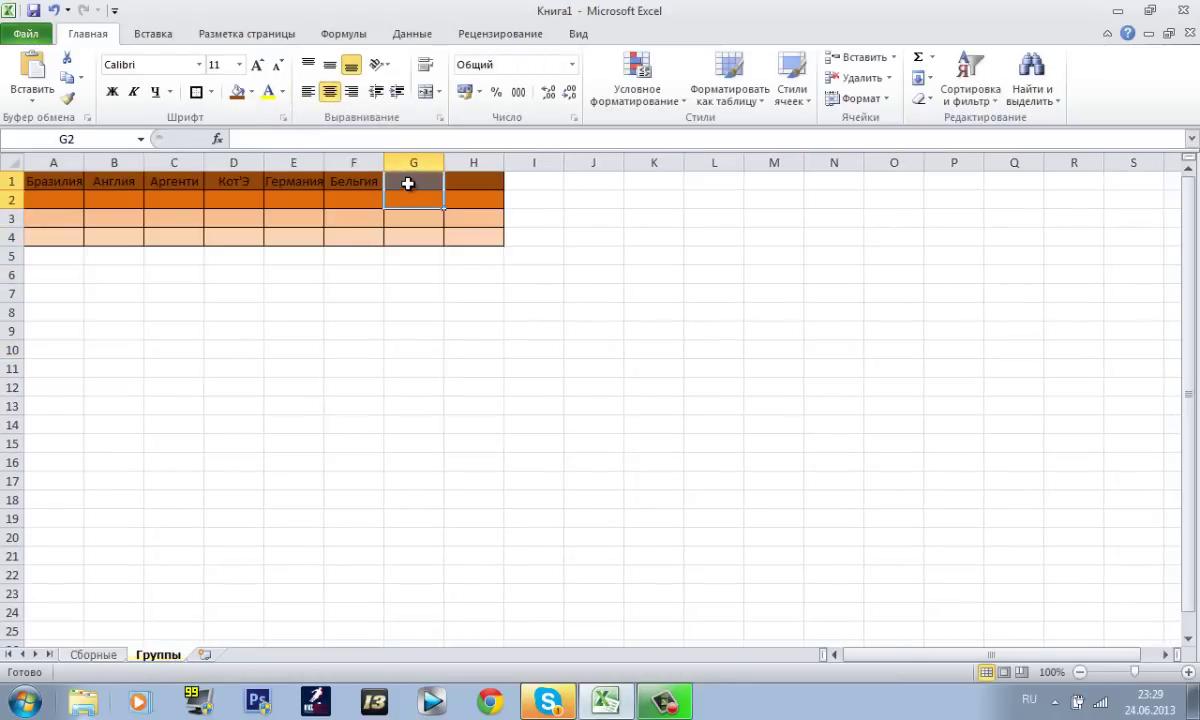
pyautogui.click(313, 146)
pyautogui.write('Итал')
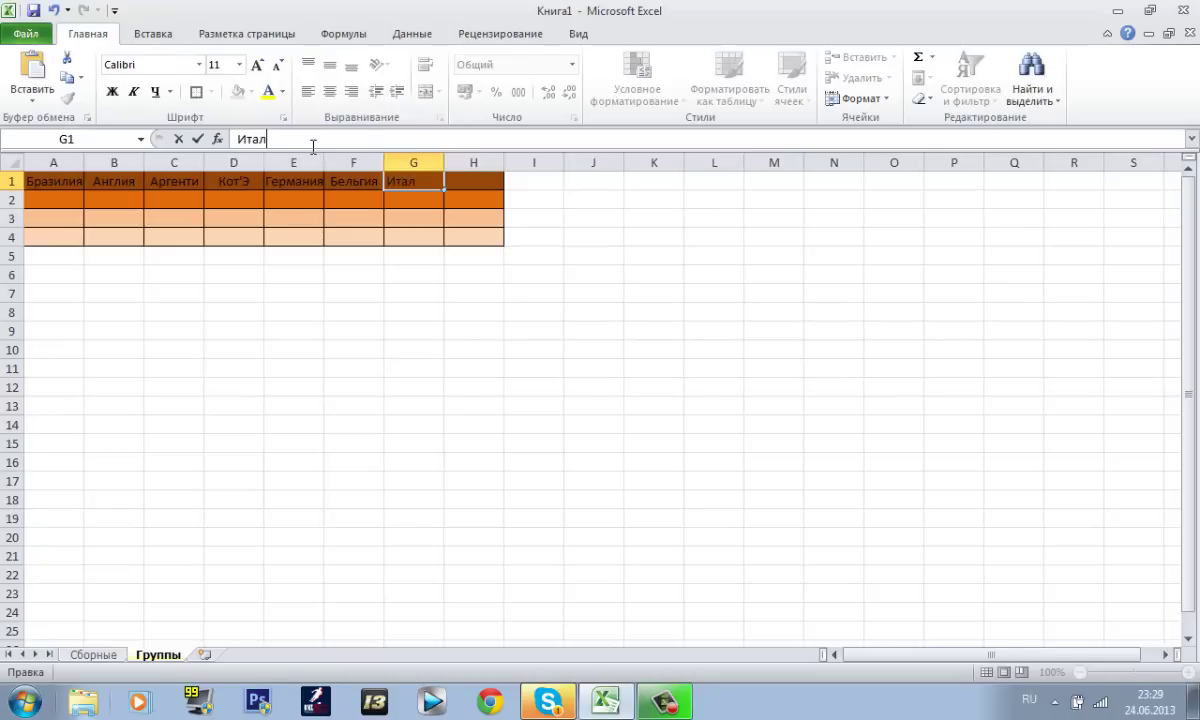
pyautogui.click(460, 195)
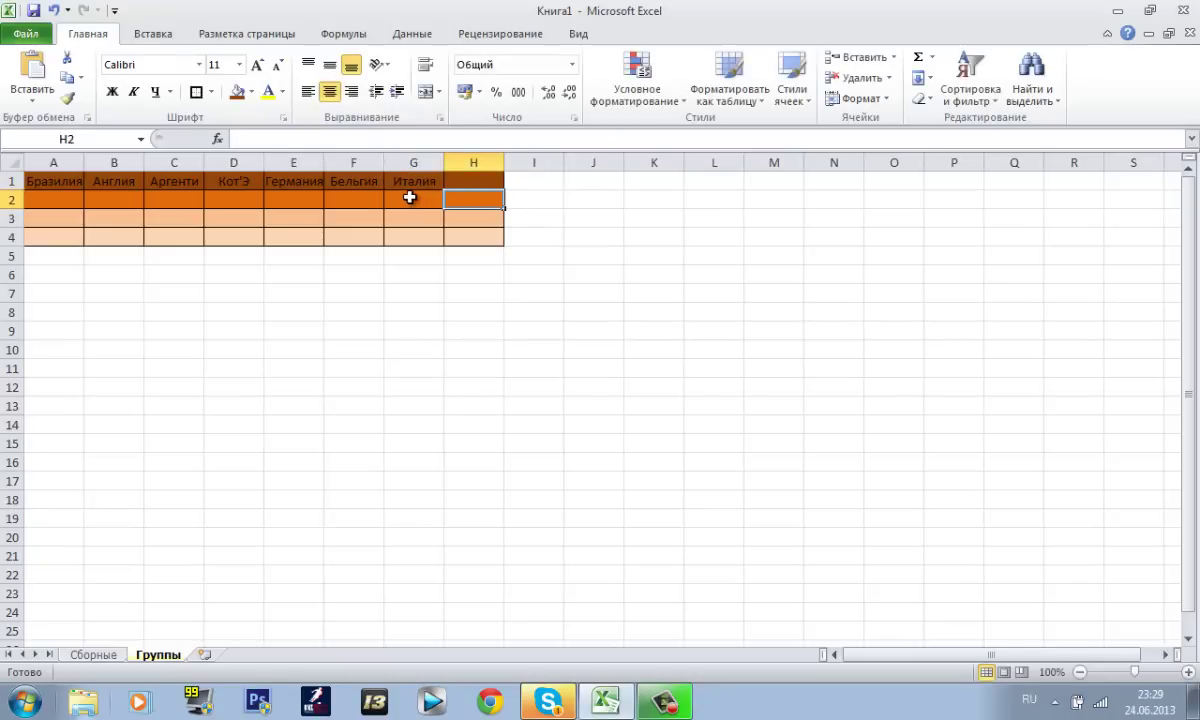
pyautogui.click(86, 655)
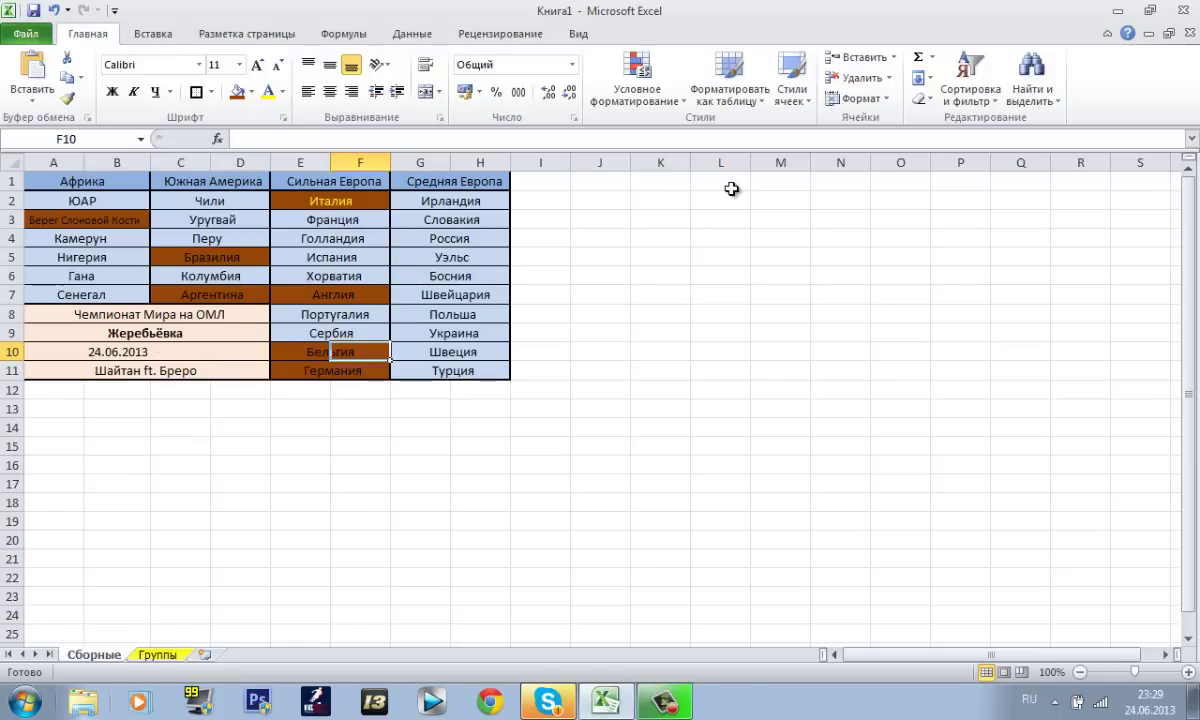
# - Select cell H1 on the Группы sheet, and mark Франция in the Сильная Европа column of the Сборные sheet with the dark brown fill
pyautogui.click(156, 655)
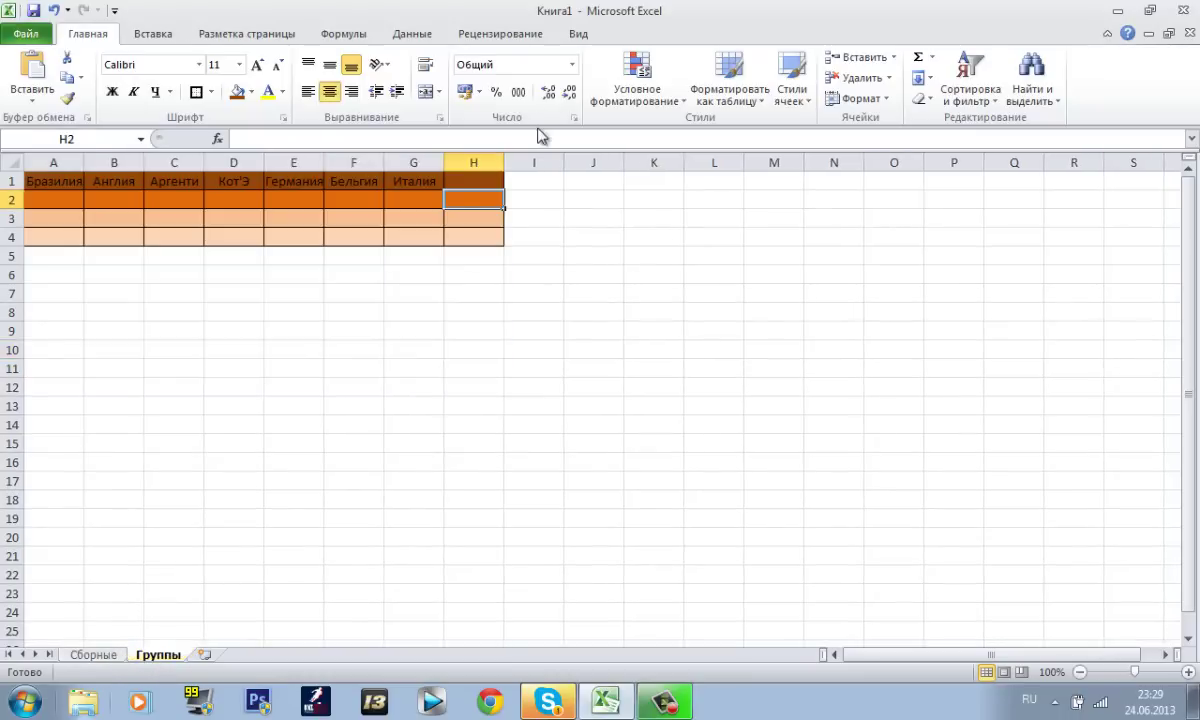
pyautogui.click(455, 181)
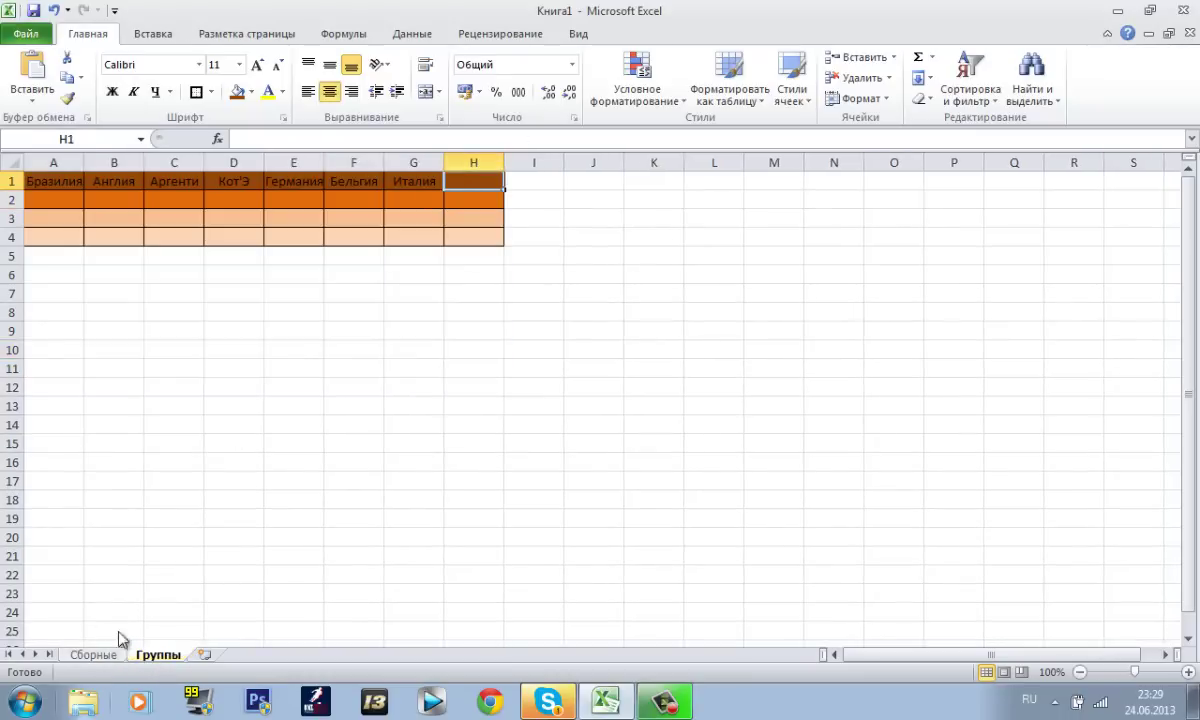
pyautogui.click(91, 652)
pyautogui.moveTo(317, 220); pyautogui.dragTo(365, 320)
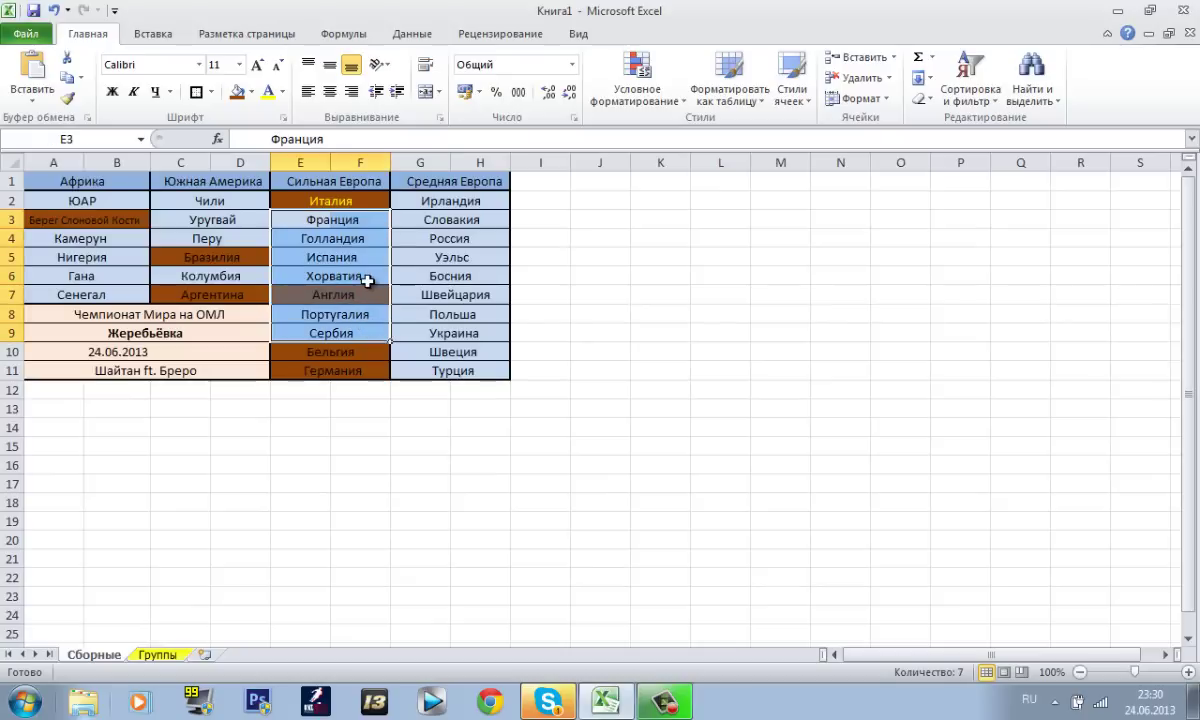
pyautogui.moveTo(343, 220)
pyautogui.mouseDown()
pyautogui.moveTo(261, 215)
pyautogui.moveTo(351, 222)
pyautogui.moveTo(330, 212)
pyautogui.mouseUp()
pyautogui.click(237, 91)
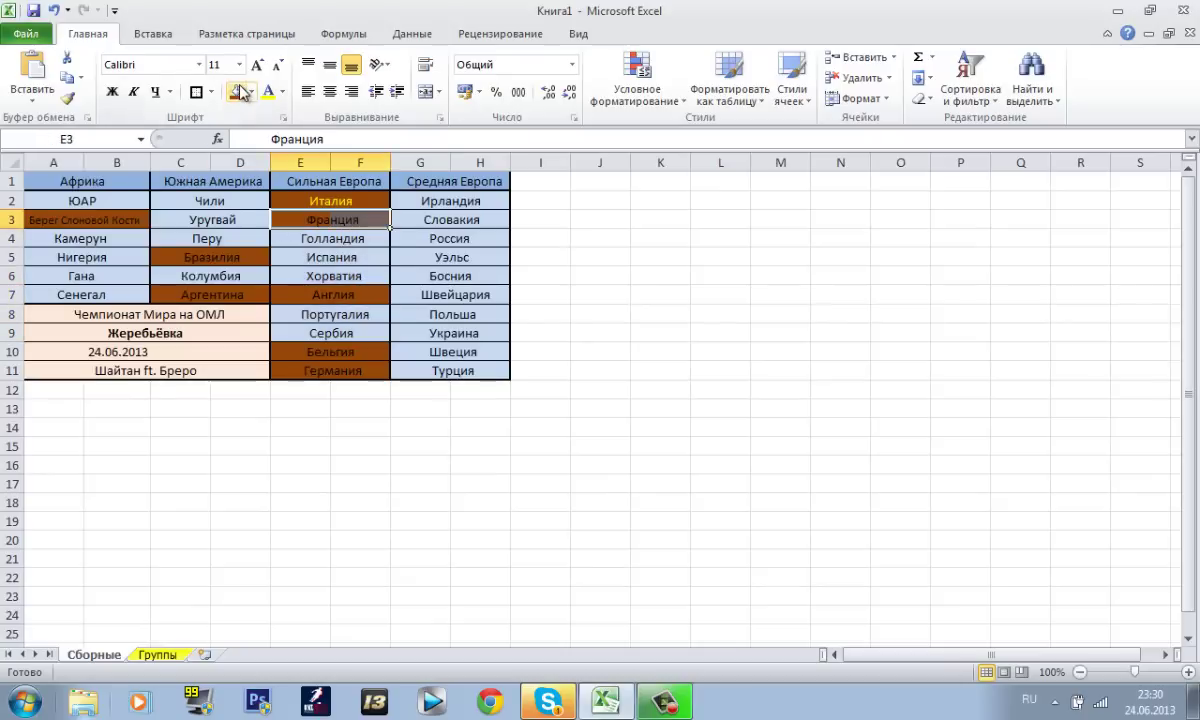
pyautogui.click(360, 238)
pyautogui.click(355, 276)
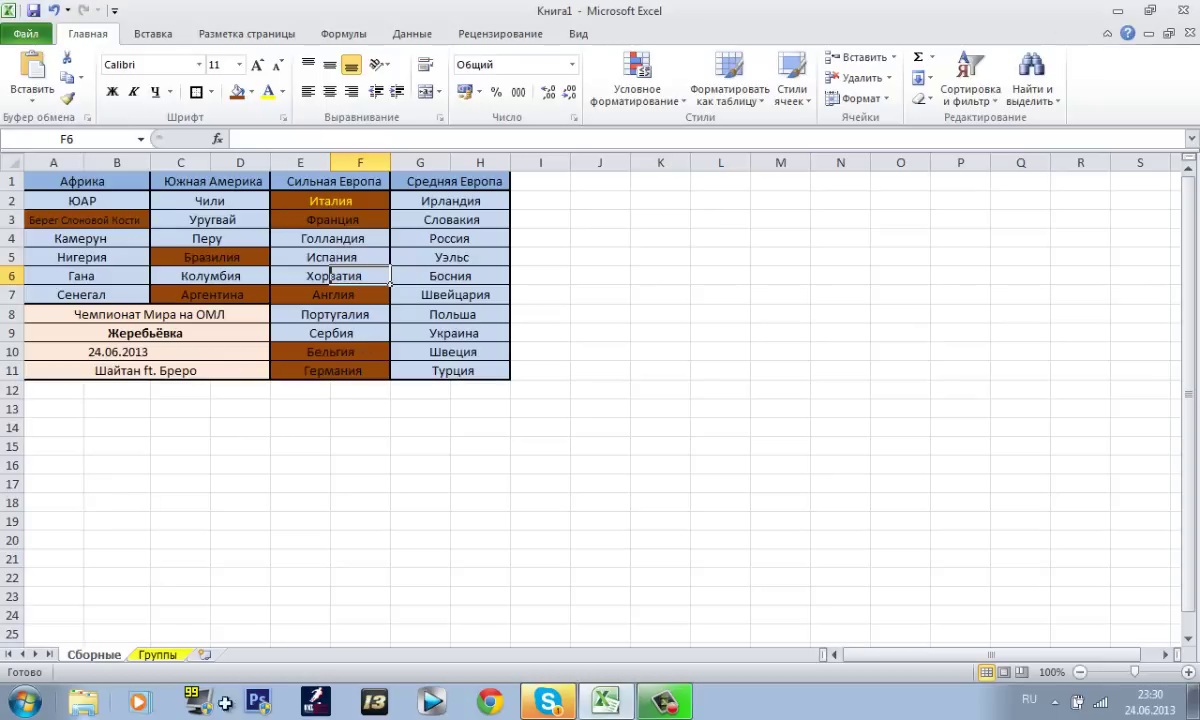
# - Enter Франция in cell H1 of the Группы sheet, and return to the Сборные sheet
pyautogui.click(157, 654)
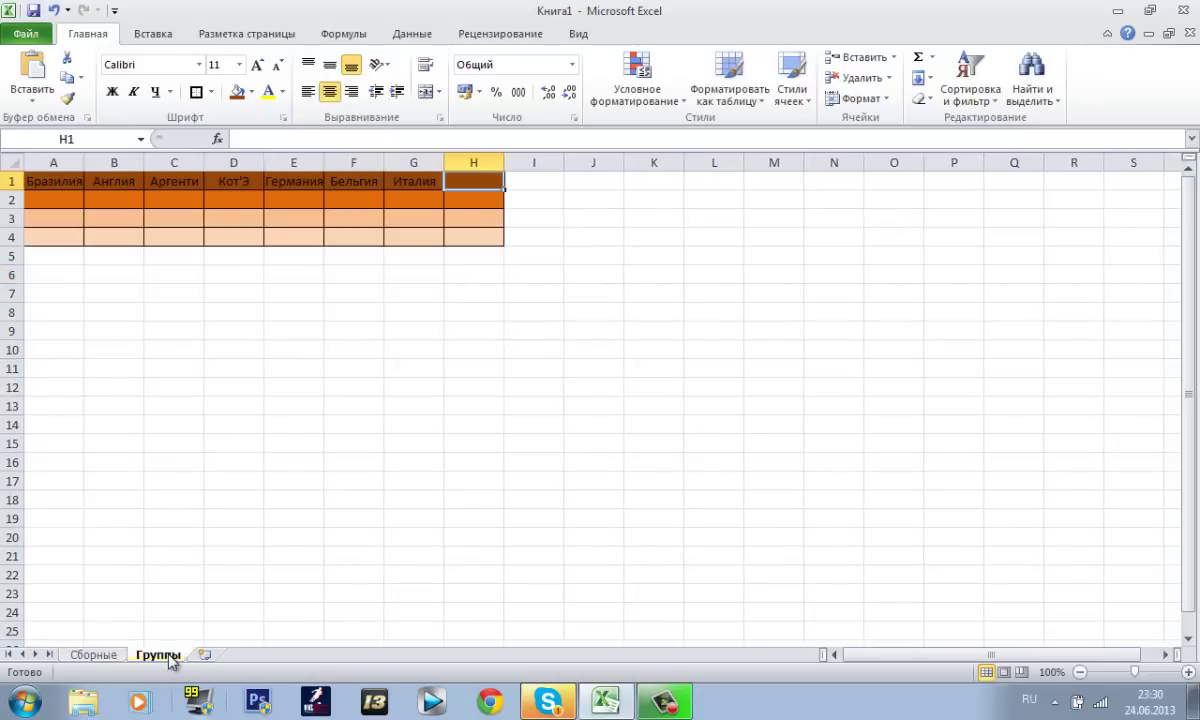
pyautogui.click(382, 134)
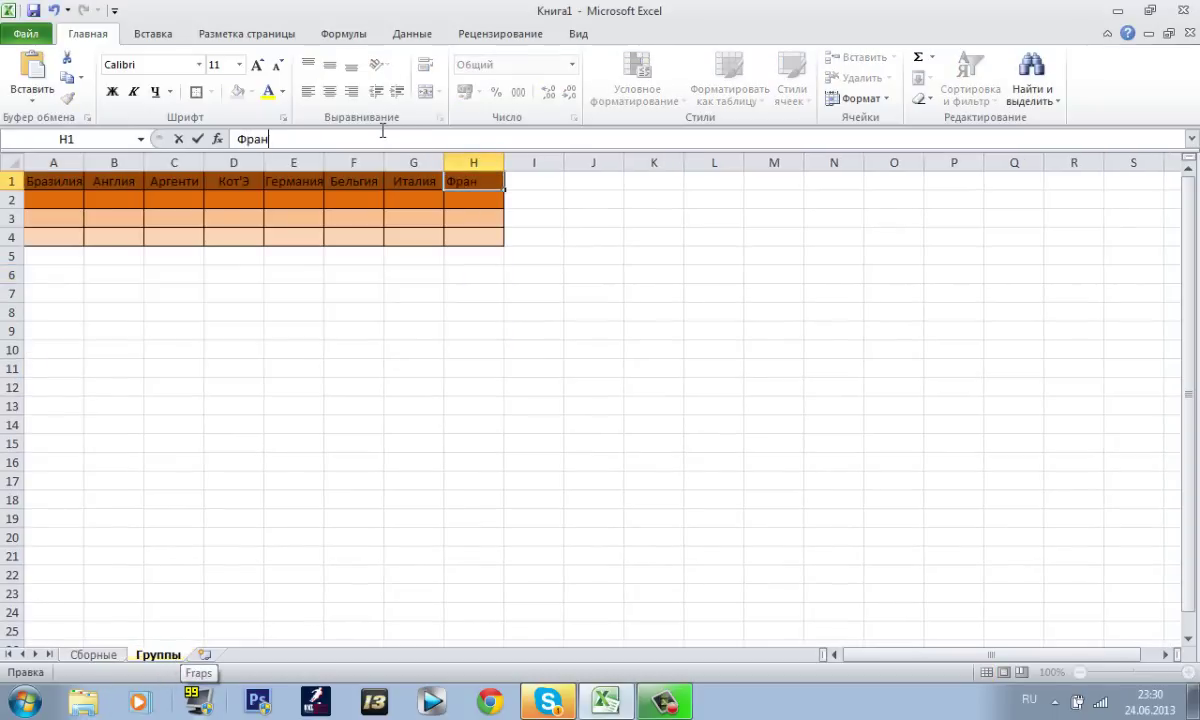
pyautogui.click(496, 251)
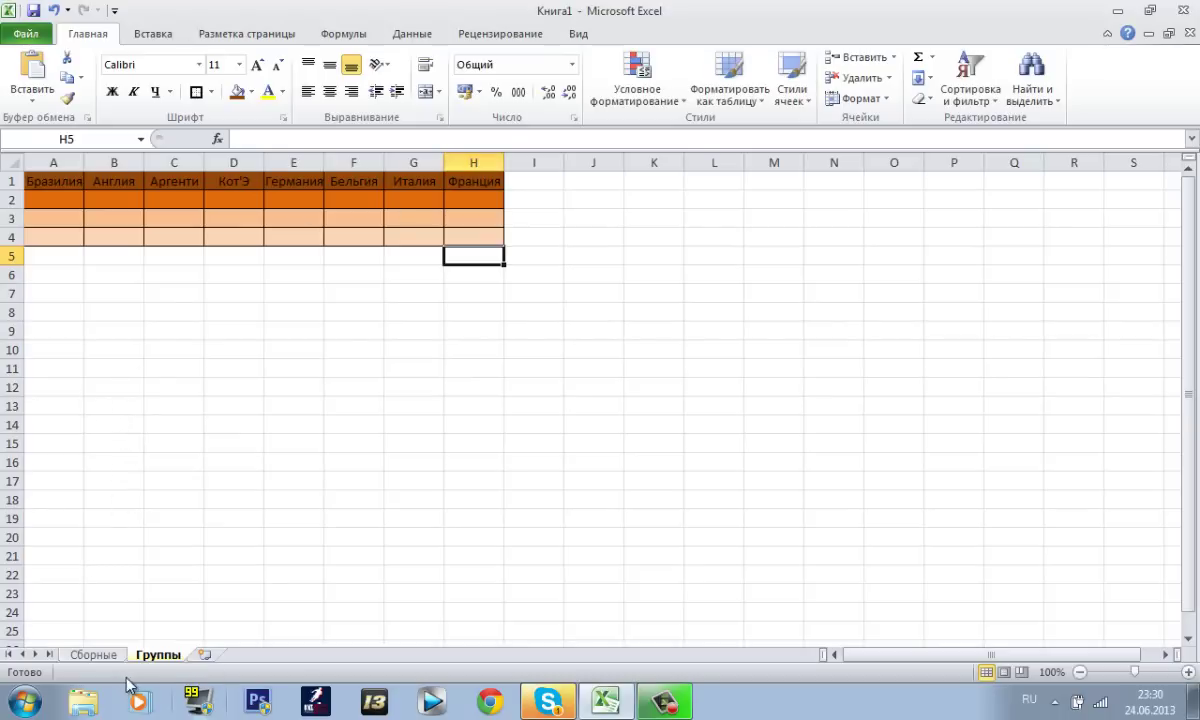
pyautogui.click(93, 654)
# - Apply the yellow font colour to the drawn teams Берег Слоновой Кости, Бразилия and Аргентина on the Сборные sheet
pyautogui.click(92, 221)
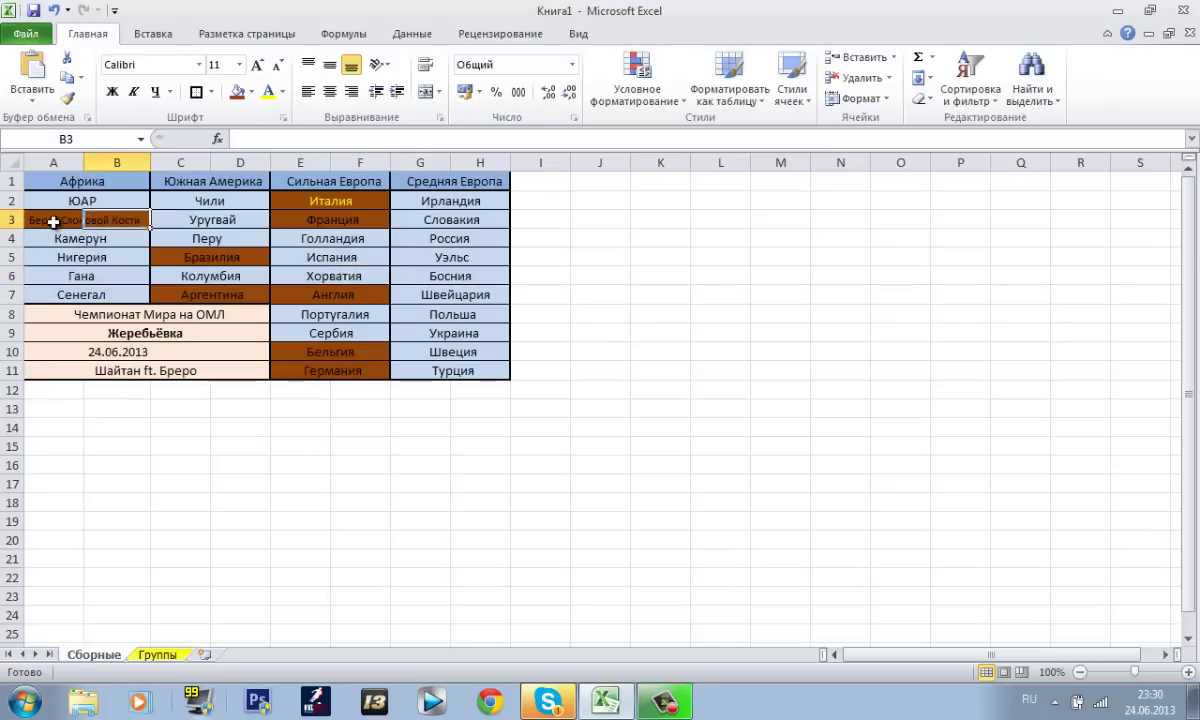
pyautogui.click(50, 220)
pyautogui.click(266, 91)
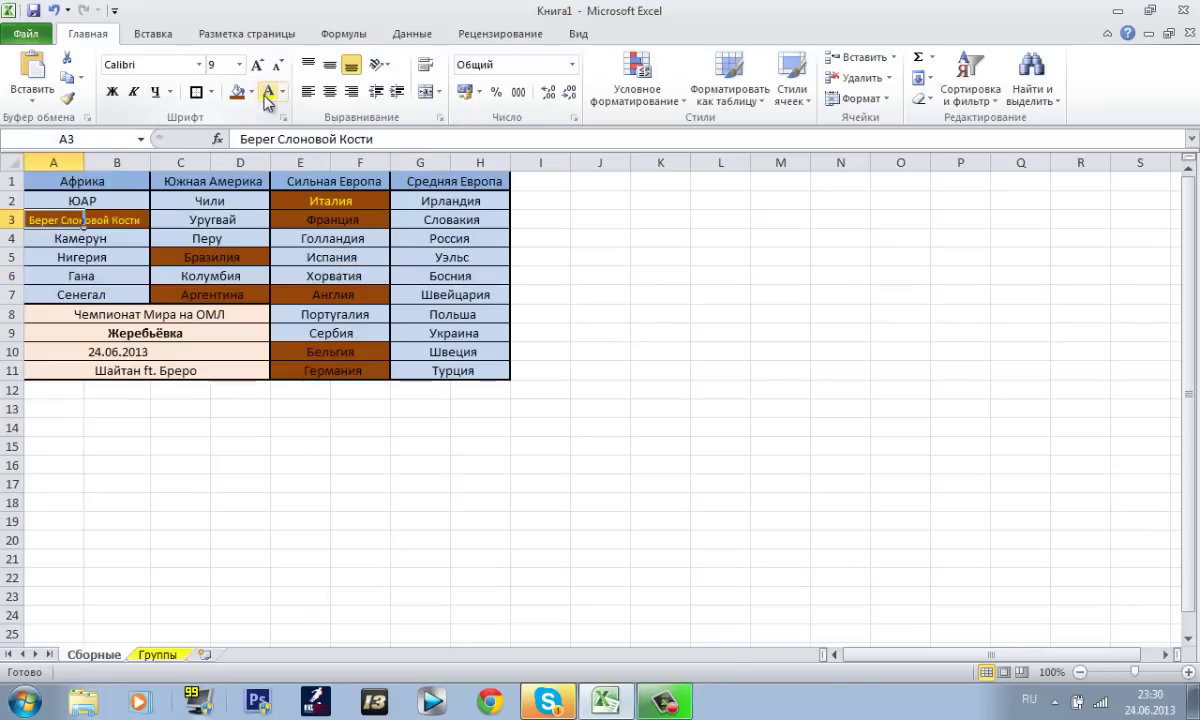
pyautogui.click(210, 258)
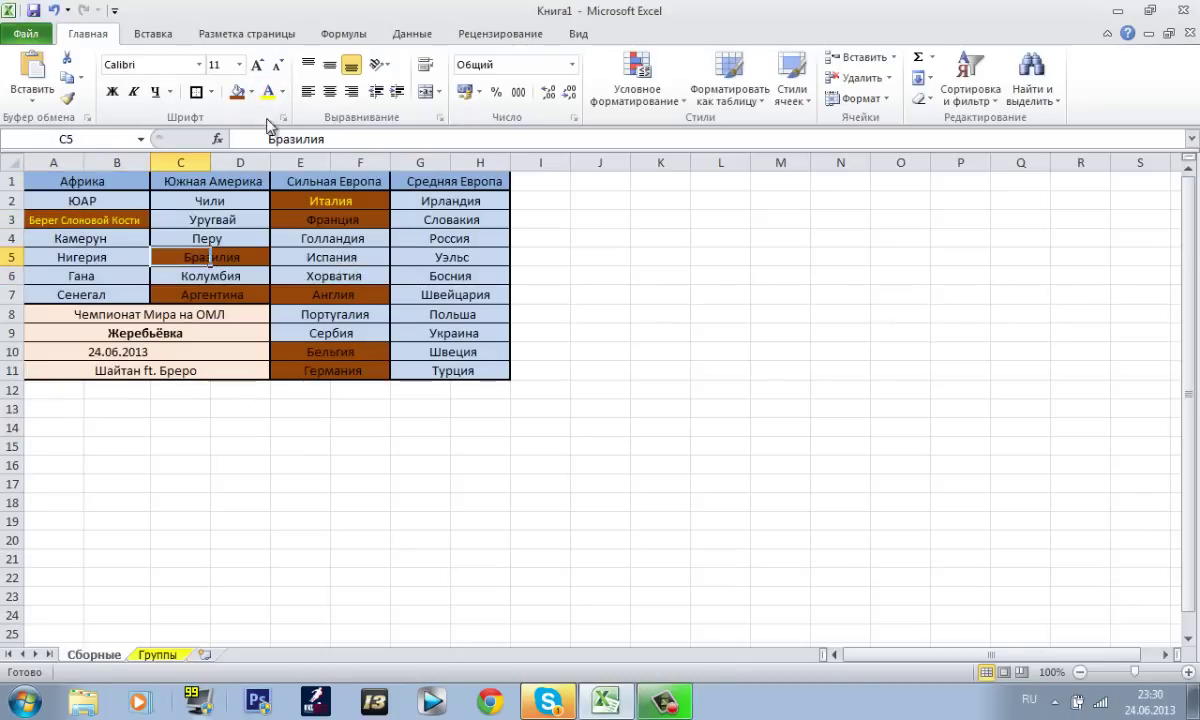
pyautogui.click(266, 91)
pyautogui.click(203, 302)
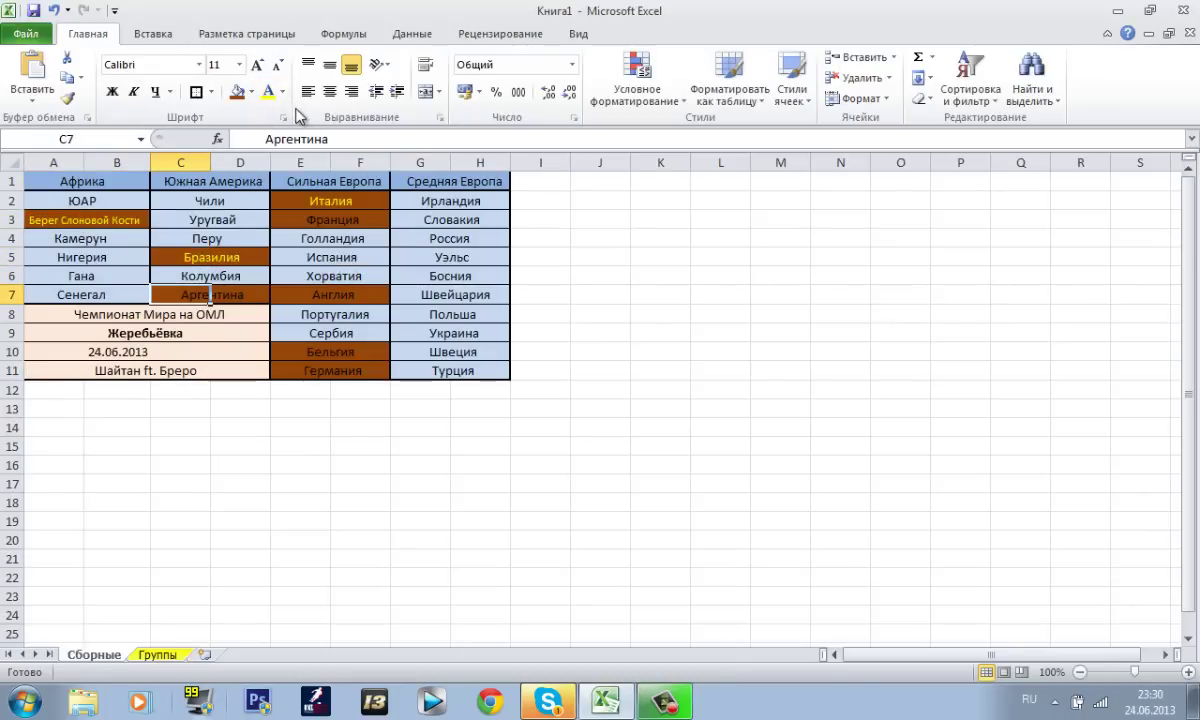
pyautogui.click(266, 91)
# - Apply the yellow font colour to Франция, Англия, Бельгия and Германия in the Сильная Европа column
pyautogui.click(292, 212)
pyautogui.click(266, 91)
pyautogui.click(310, 293)
pyautogui.click(266, 91)
pyautogui.click(325, 350)
pyautogui.click(266, 91)
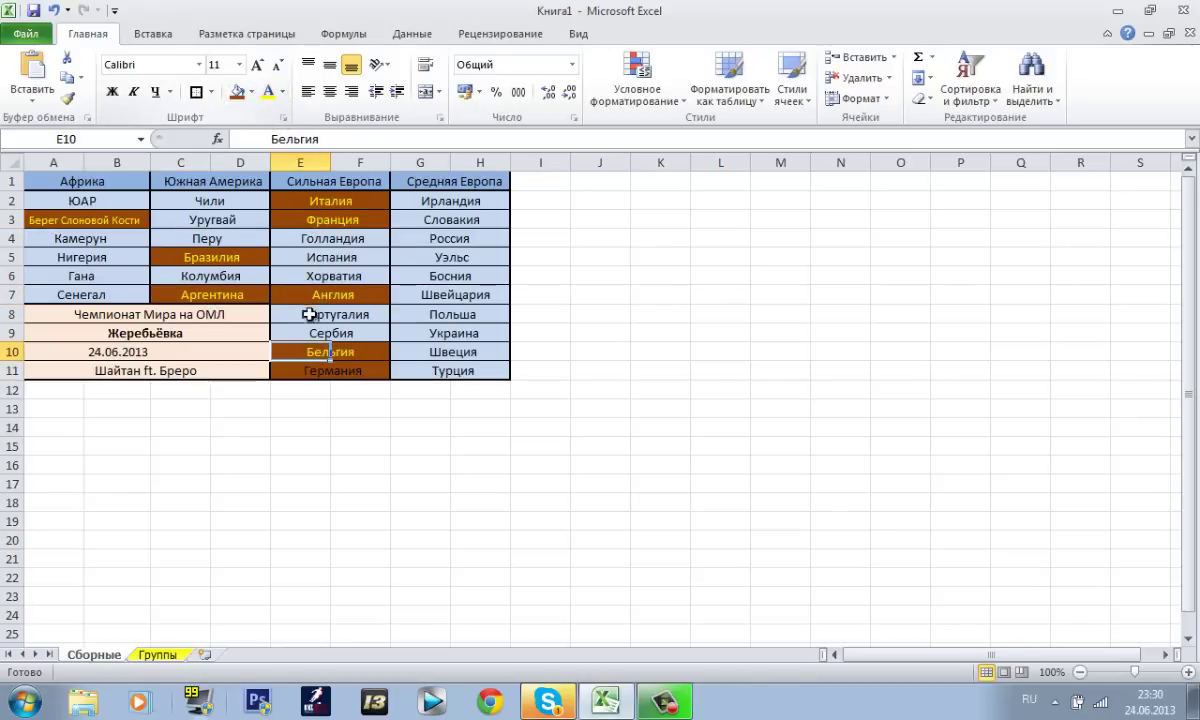
pyautogui.click(318, 369)
pyautogui.click(266, 91)
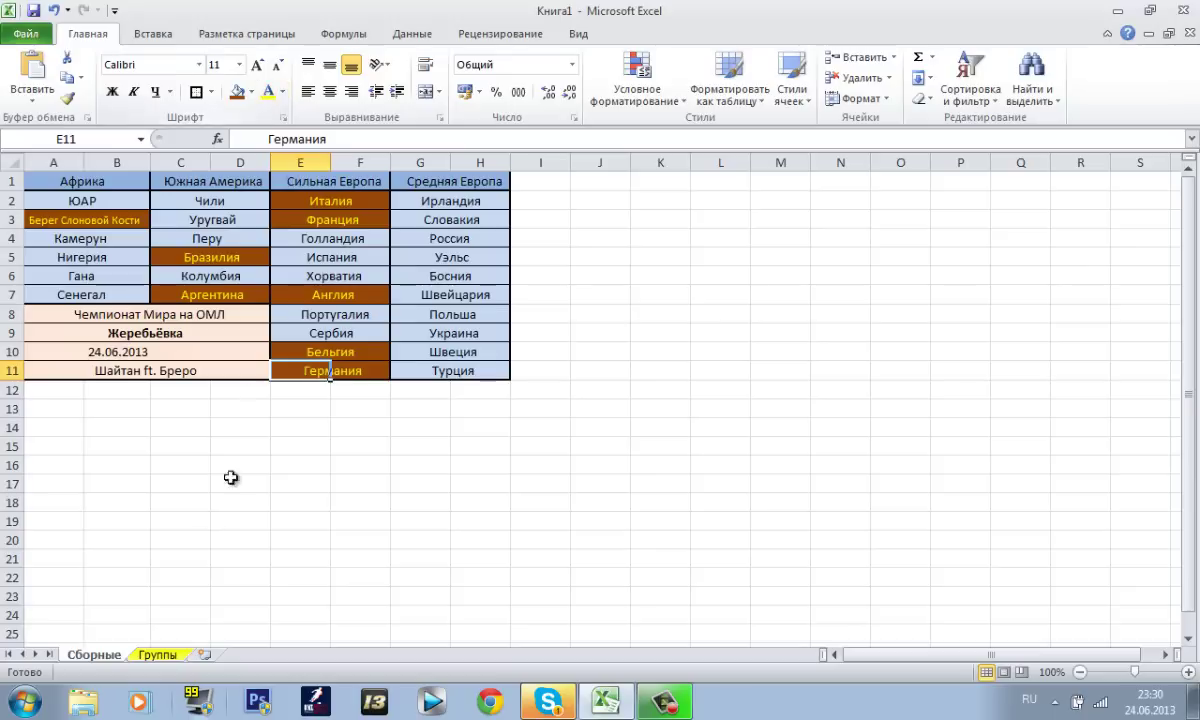
# - Apply the yellow font colour to the team names in A1:H1 of the Группы sheet, and return to the Сборные sheet
pyautogui.click(155, 654)
pyautogui.moveTo(70, 185); pyautogui.dragTo(469, 181)
pyautogui.click(271, 91)
pyautogui.click(366, 193)
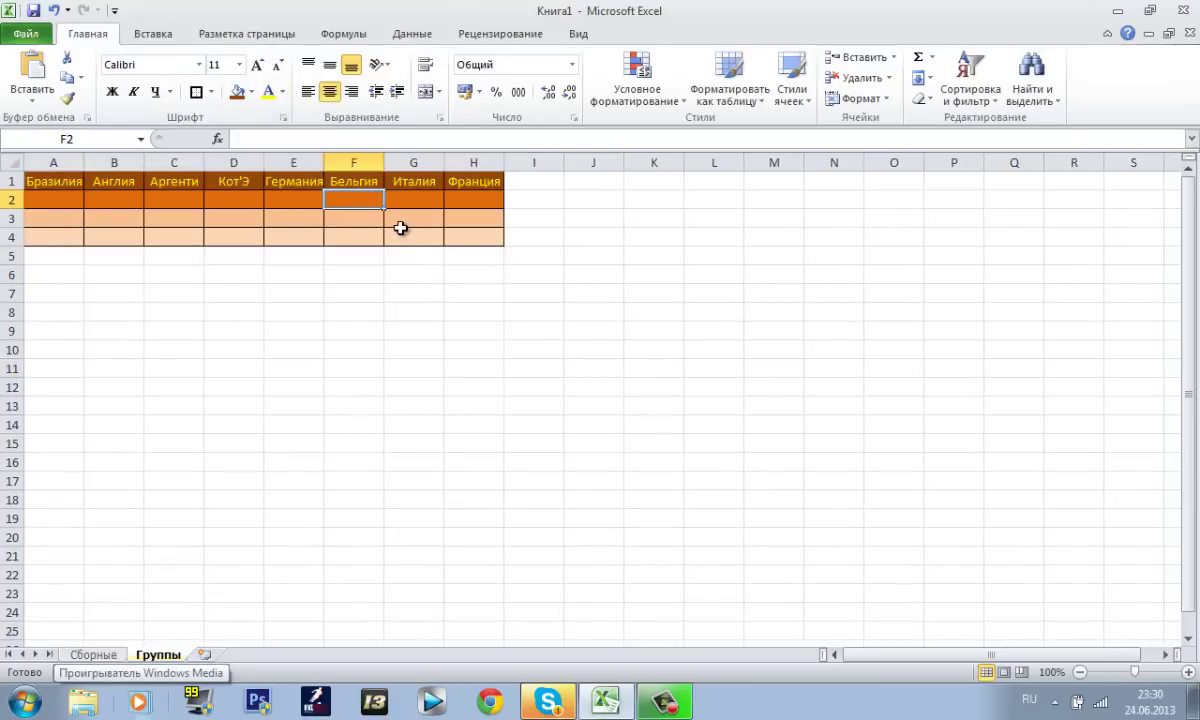
pyautogui.moveTo(412, 199); pyautogui.dragTo(472, 200)
pyautogui.click(401, 287)
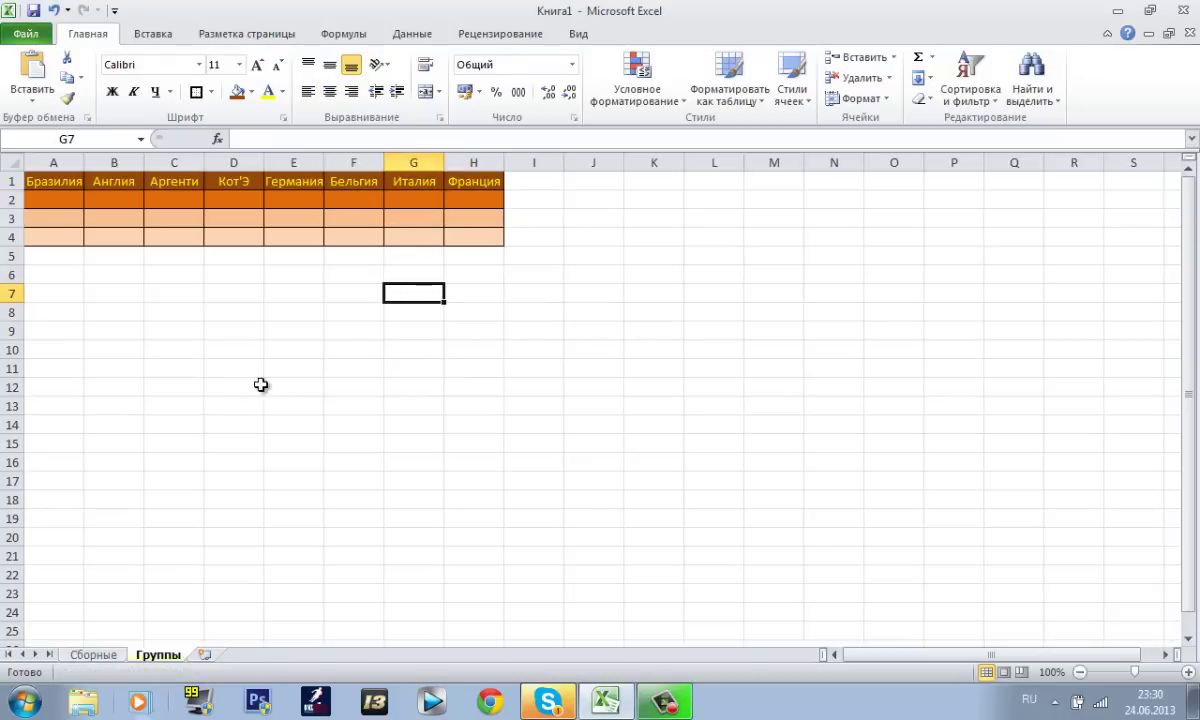
pyautogui.click(97, 652)
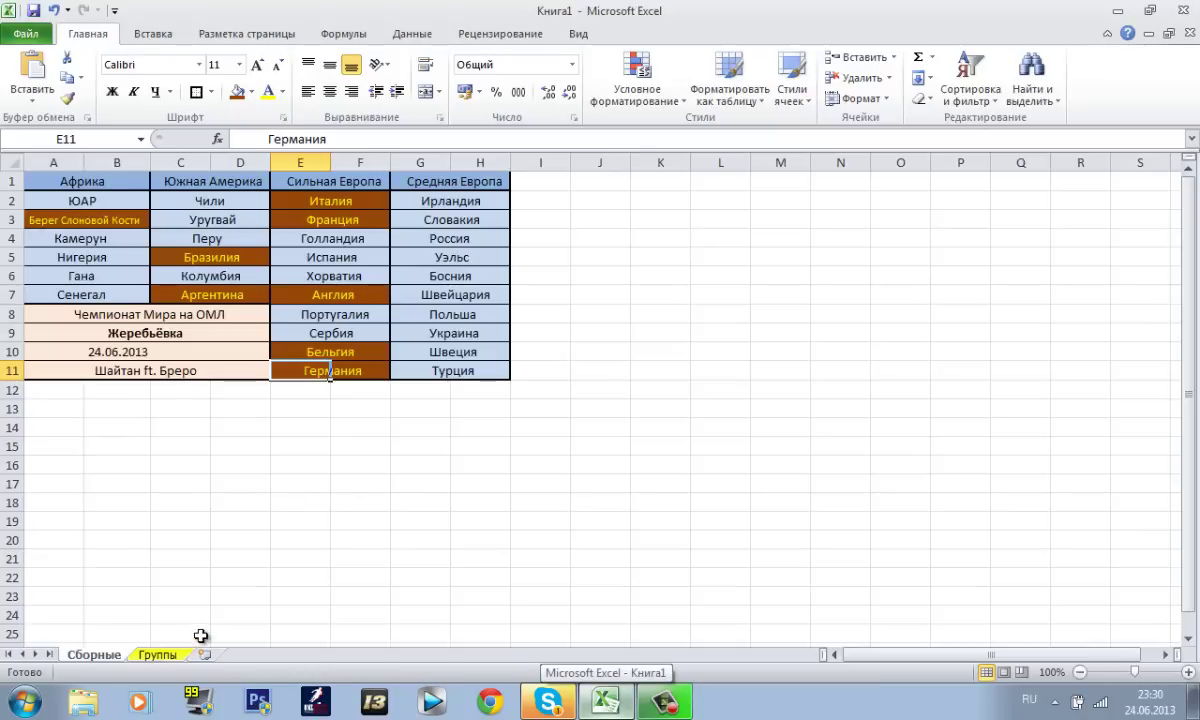
# - Set the Skype network status to Не беспокоить from the system tray
pyautogui.click(165, 654)
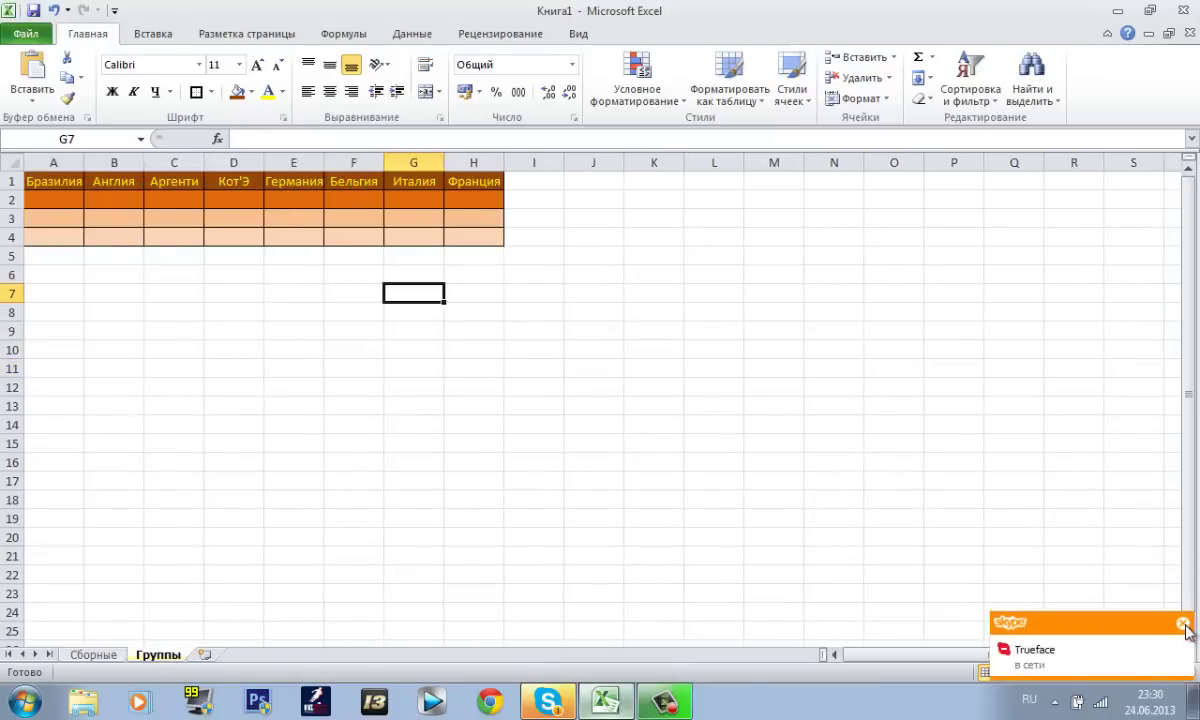
pyautogui.click(1057, 706)
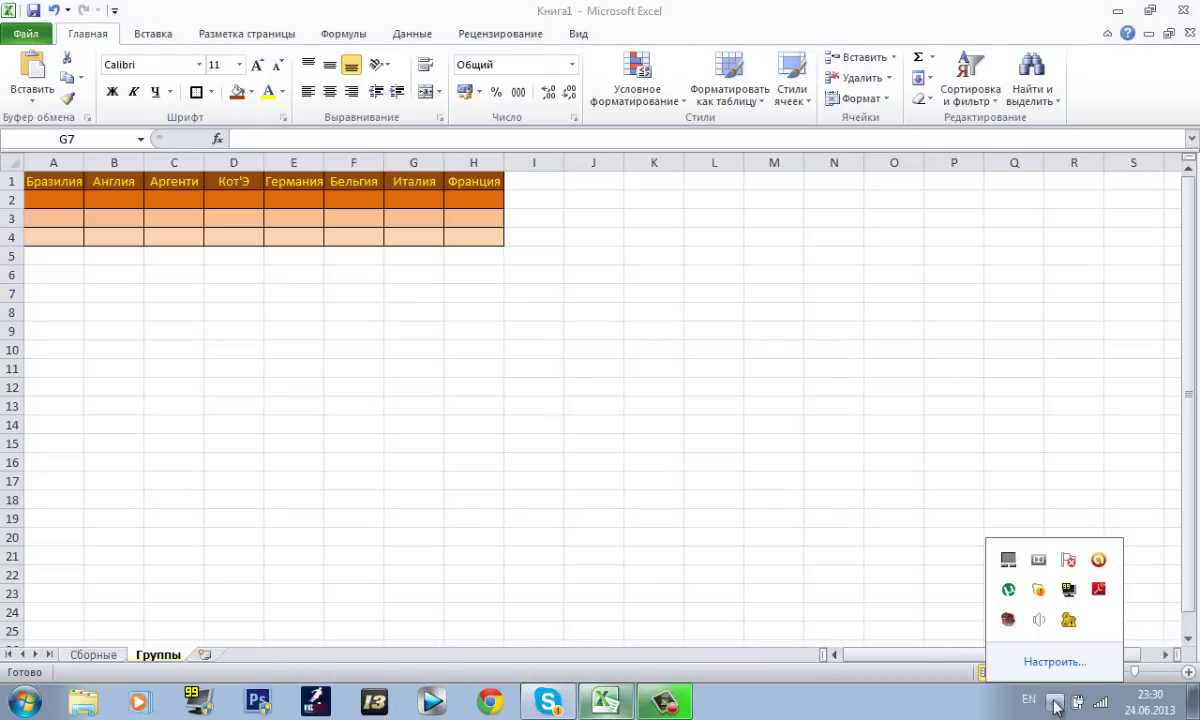
pyautogui.rightClick(1040, 594)
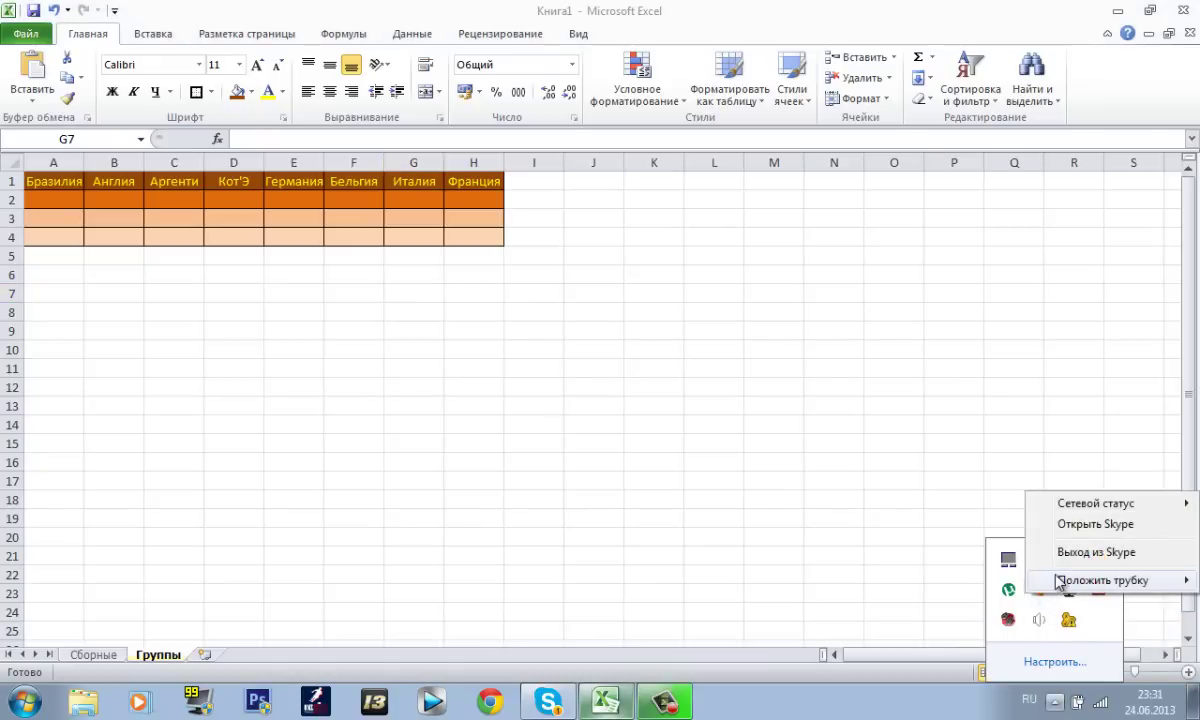
pyautogui.moveTo(1065, 505)
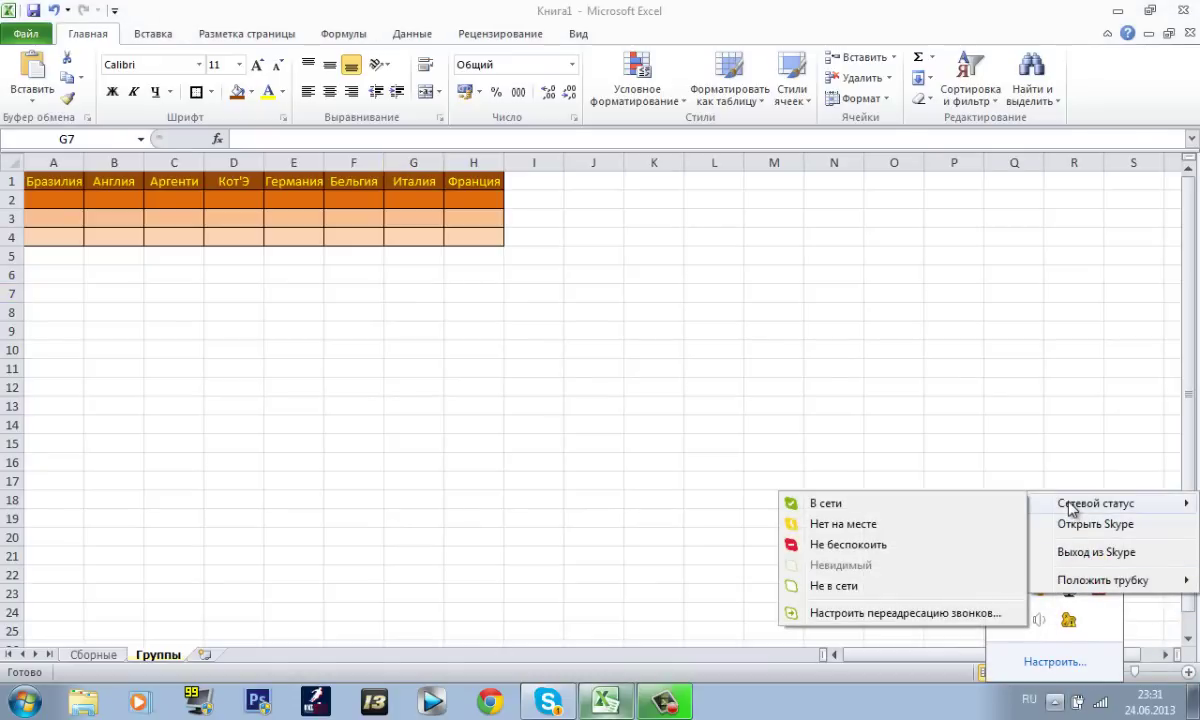
pyautogui.click(928, 557)
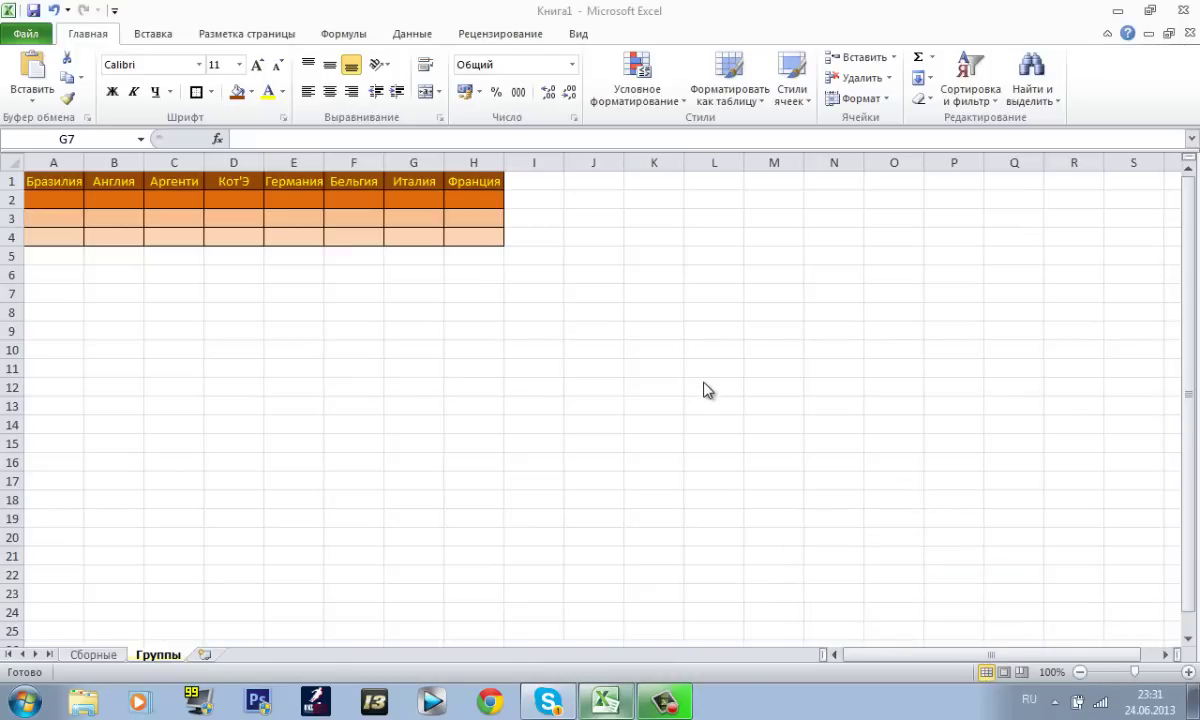
# - Fill the Голландия cells E4:F4 on the Сборные sheet with the second-darkest orange theme shade
pyautogui.click(85, 662)
pyautogui.click(88, 654)
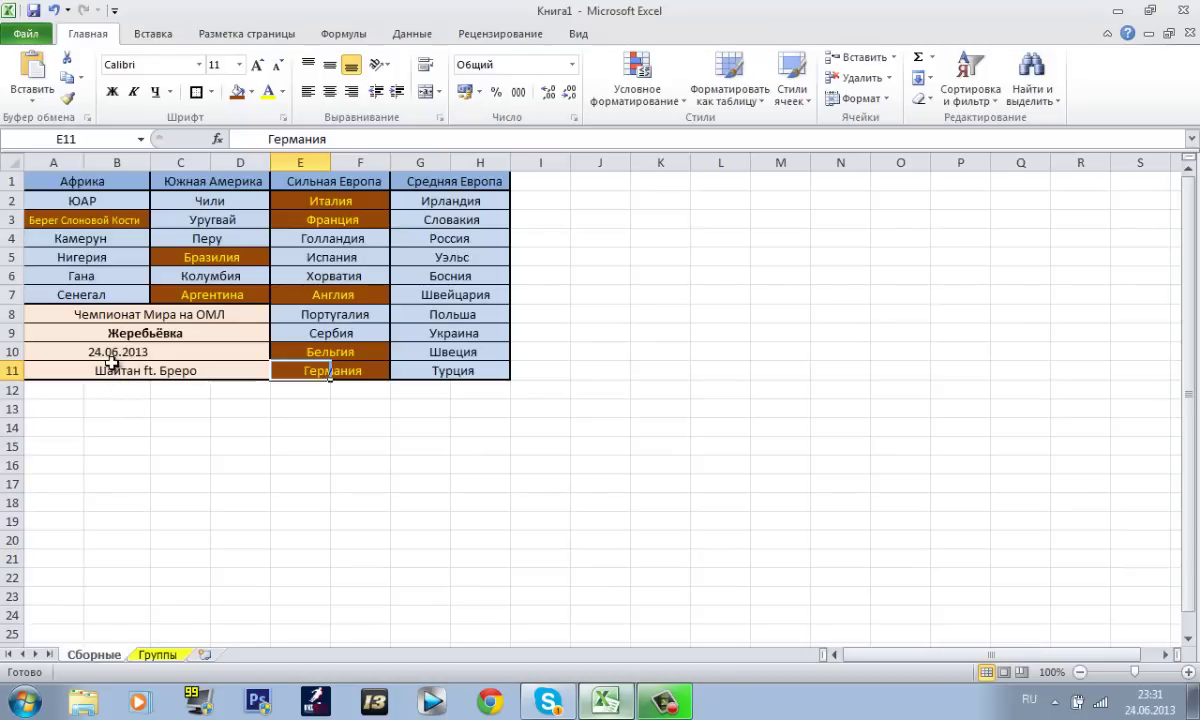
pyautogui.click(296, 237)
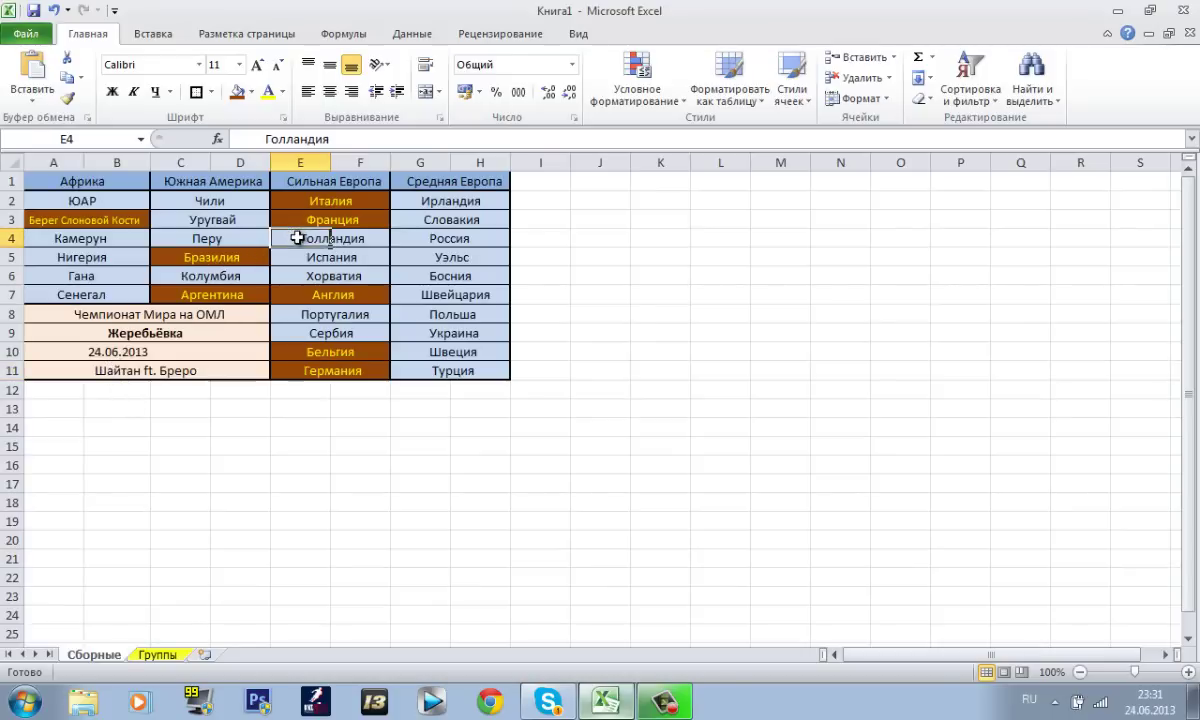
pyautogui.moveTo(298, 237); pyautogui.dragTo(367, 245)
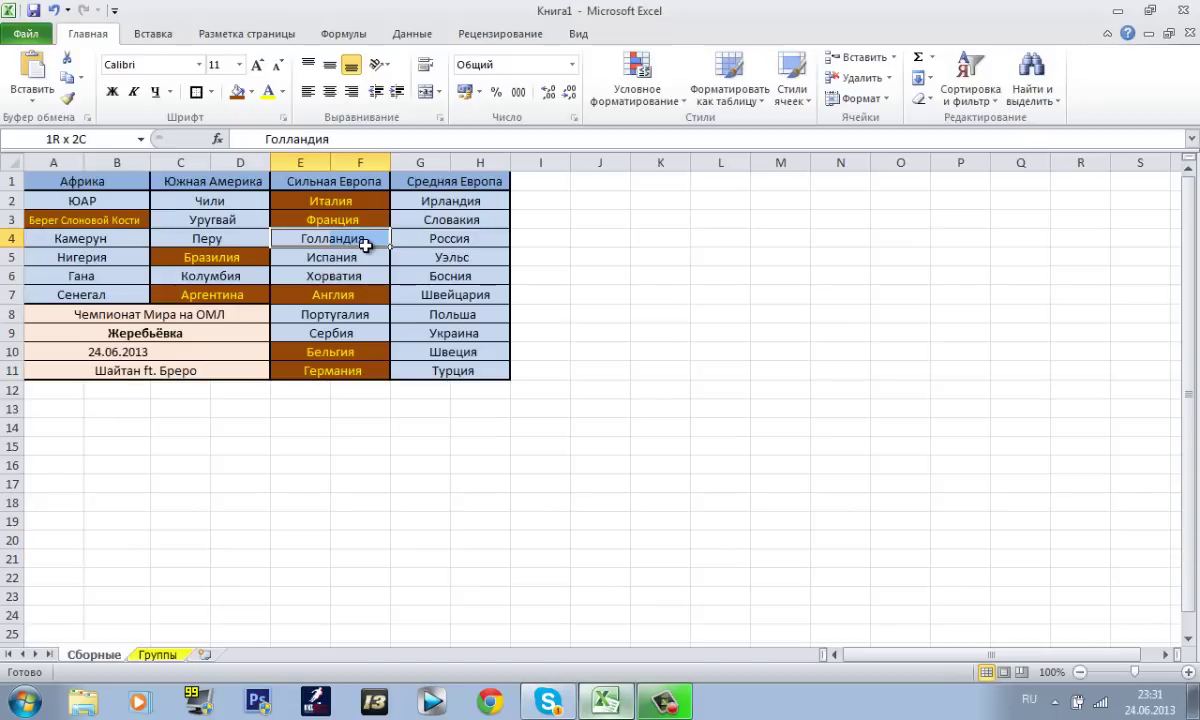
pyautogui.moveTo(366, 245); pyautogui.dragTo(380, 330)
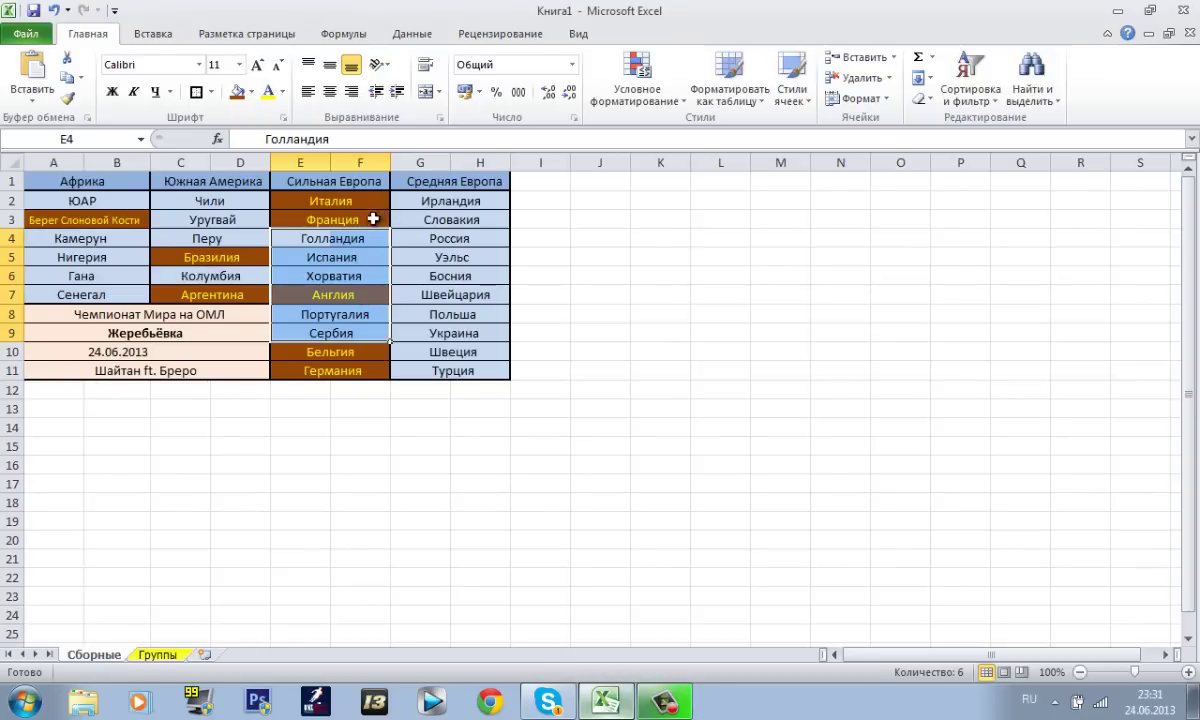
pyautogui.click(293, 250)
pyautogui.moveTo(291, 241); pyautogui.dragTo(360, 238)
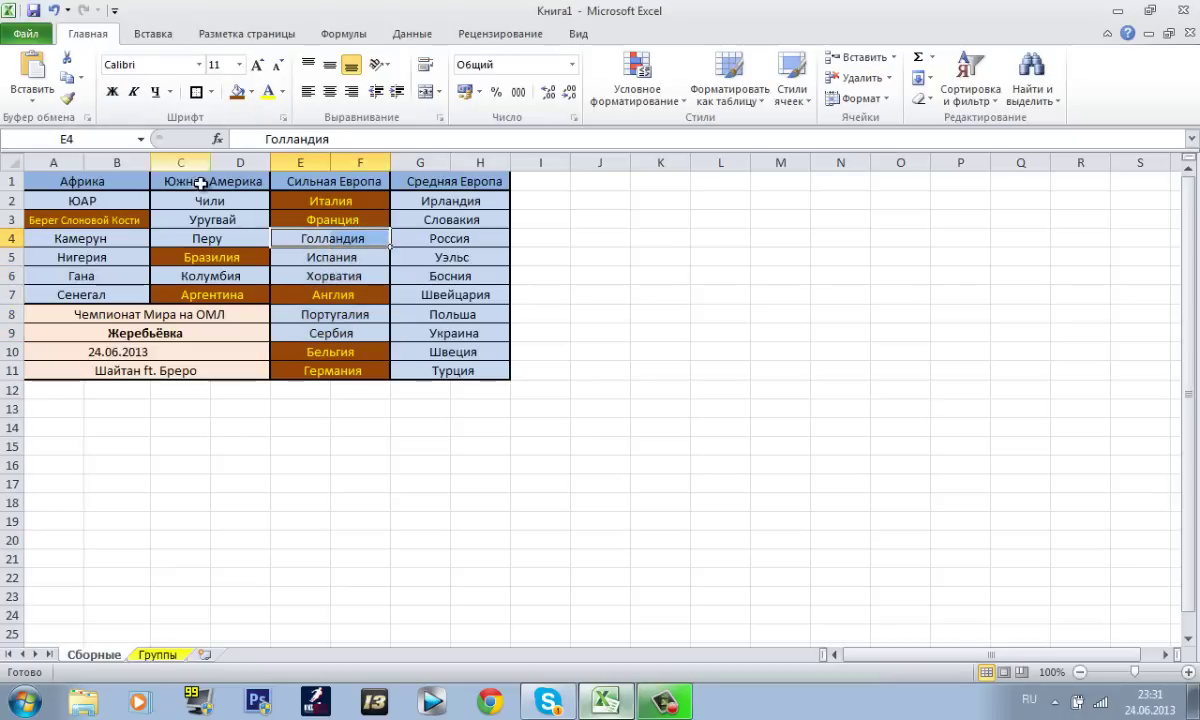
pyautogui.click(252, 91)
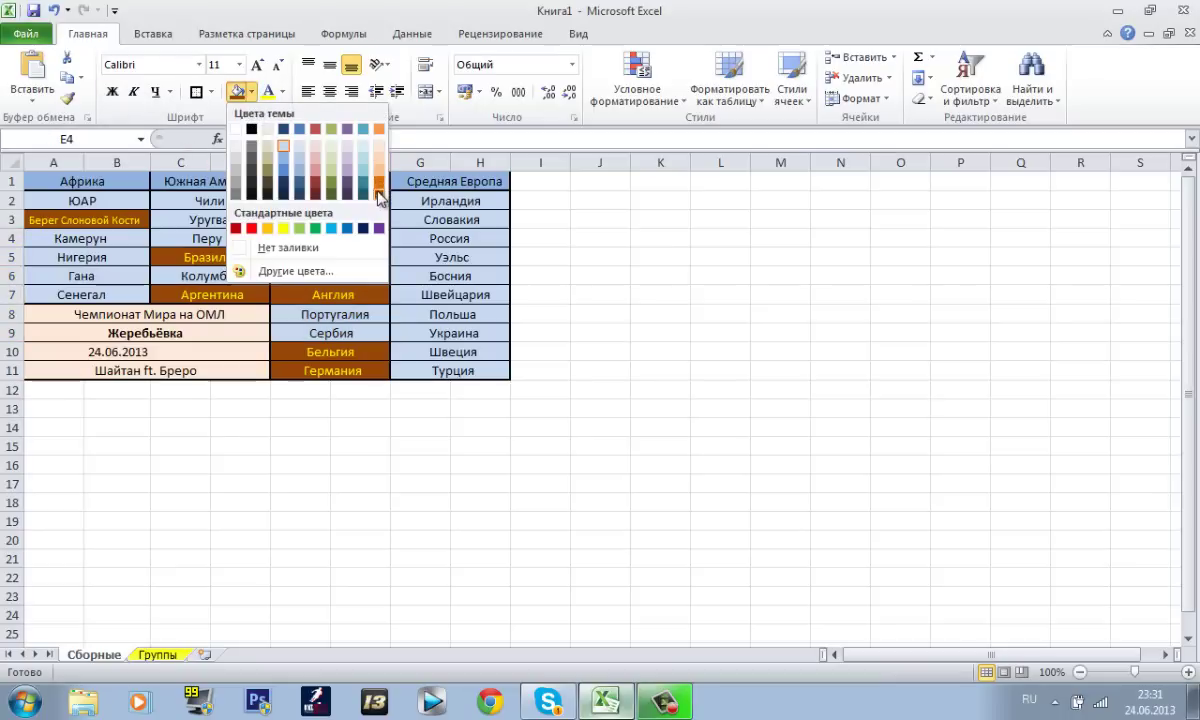
pyautogui.click(378, 181)
pyautogui.click(385, 257)
# - Apply the yellow font colour to Голландия in the Сильная Европа column
pyautogui.moveTo(306, 241); pyautogui.dragTo(356, 235)
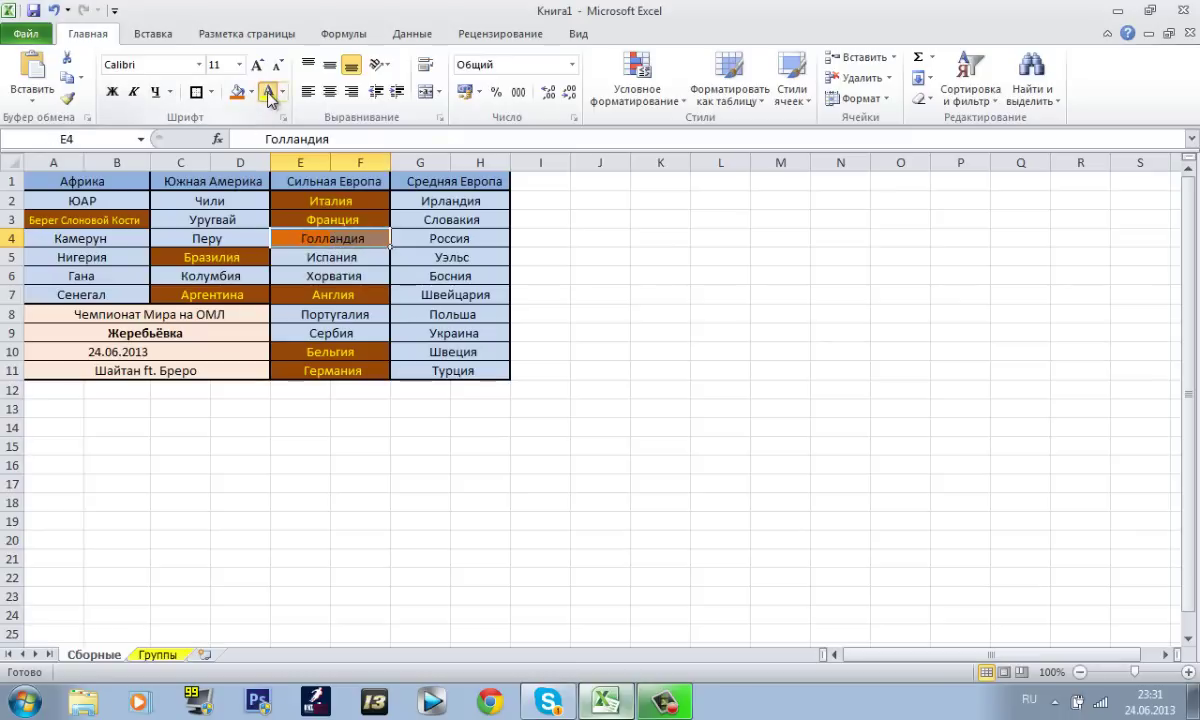
pyautogui.click(269, 93)
pyautogui.click(383, 273)
# - Apply the white font colour to Голландия in E4:F4
pyautogui.moveTo(308, 238); pyautogui.dragTo(343, 244)
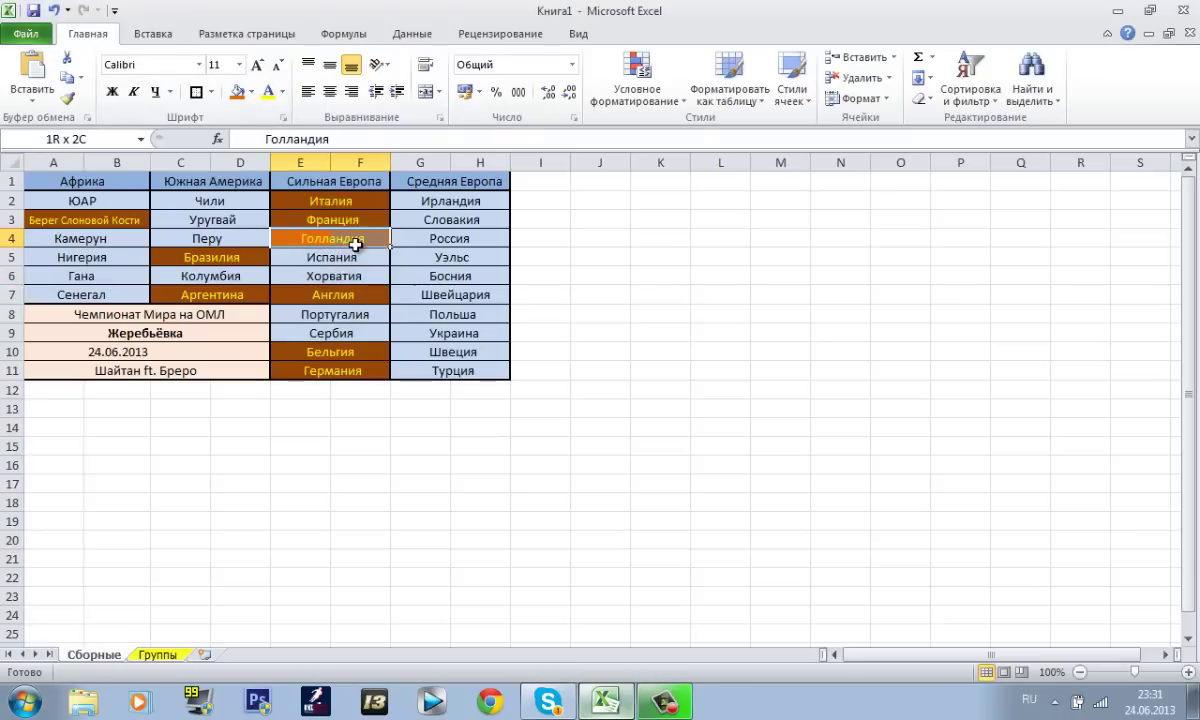
pyautogui.click(282, 91)
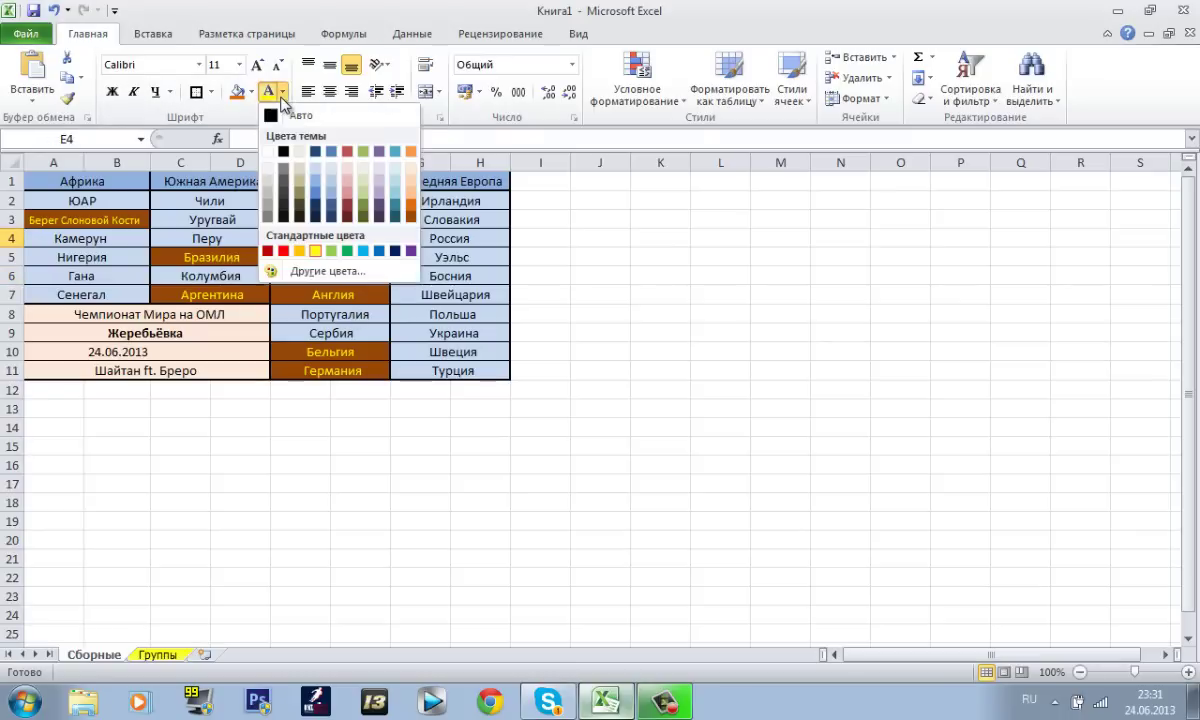
pyautogui.click(267, 151)
pyautogui.click(340, 274)
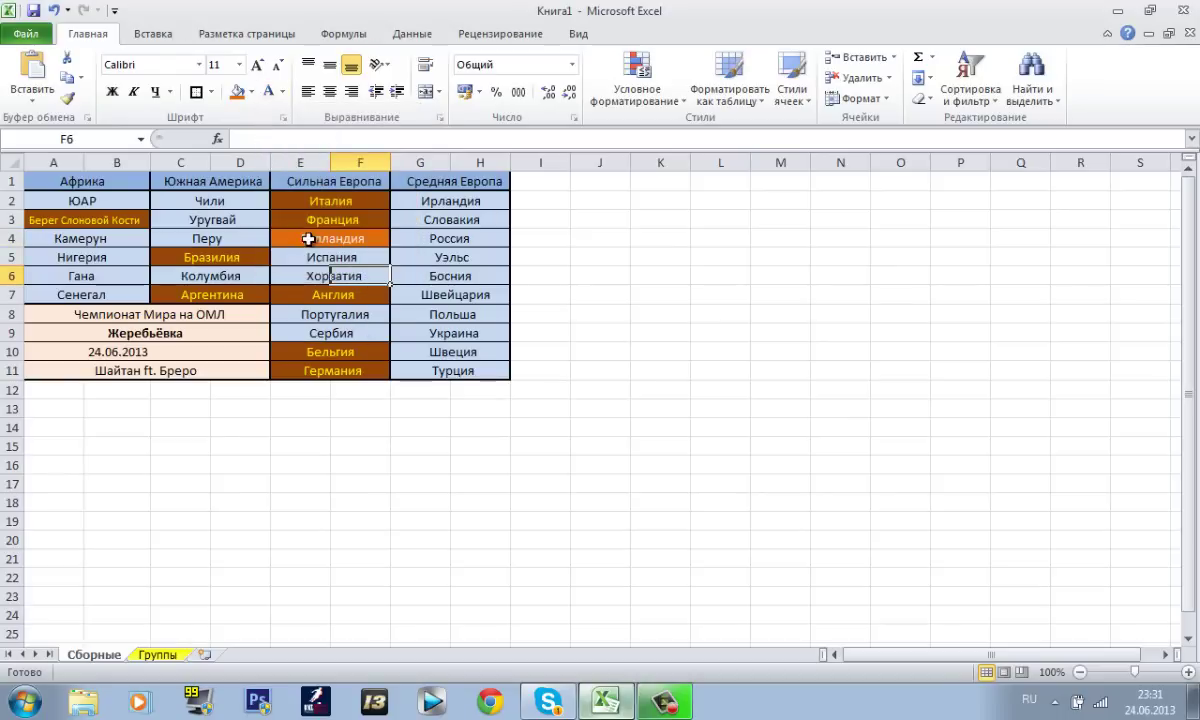
# - Apply a white fill to the Голландия cells
pyautogui.click(340, 238)
pyautogui.click(251, 92)
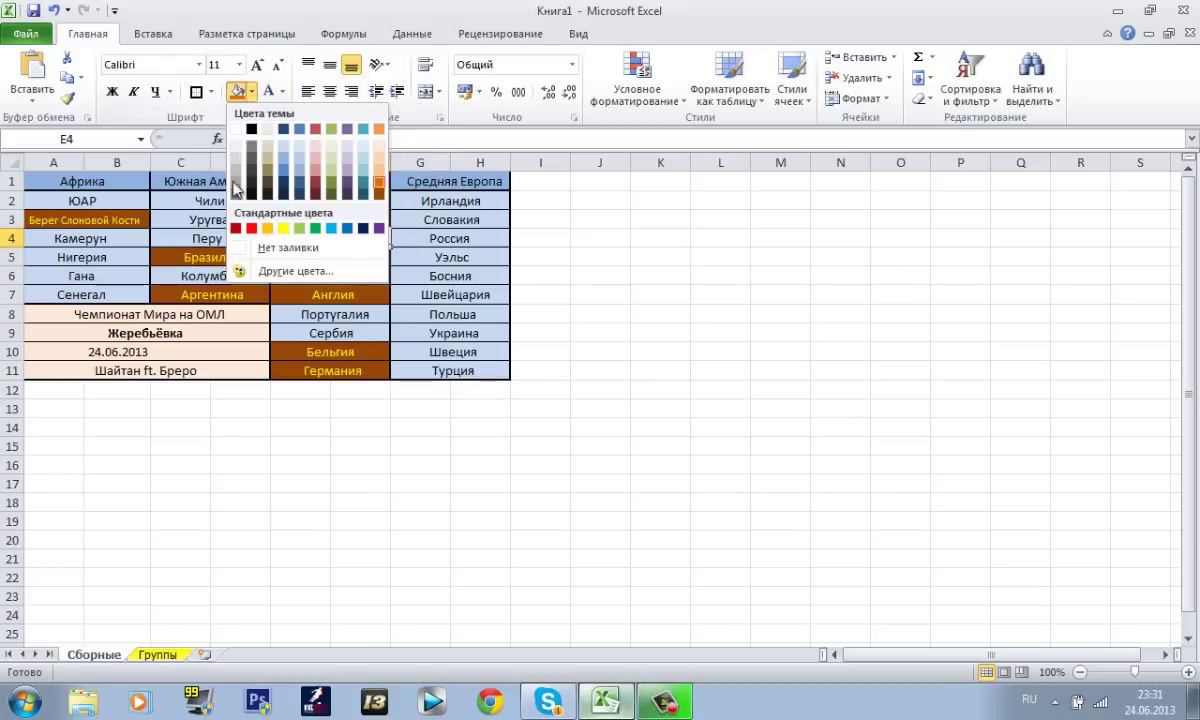
pyautogui.click(235, 128)
pyautogui.click(332, 290)
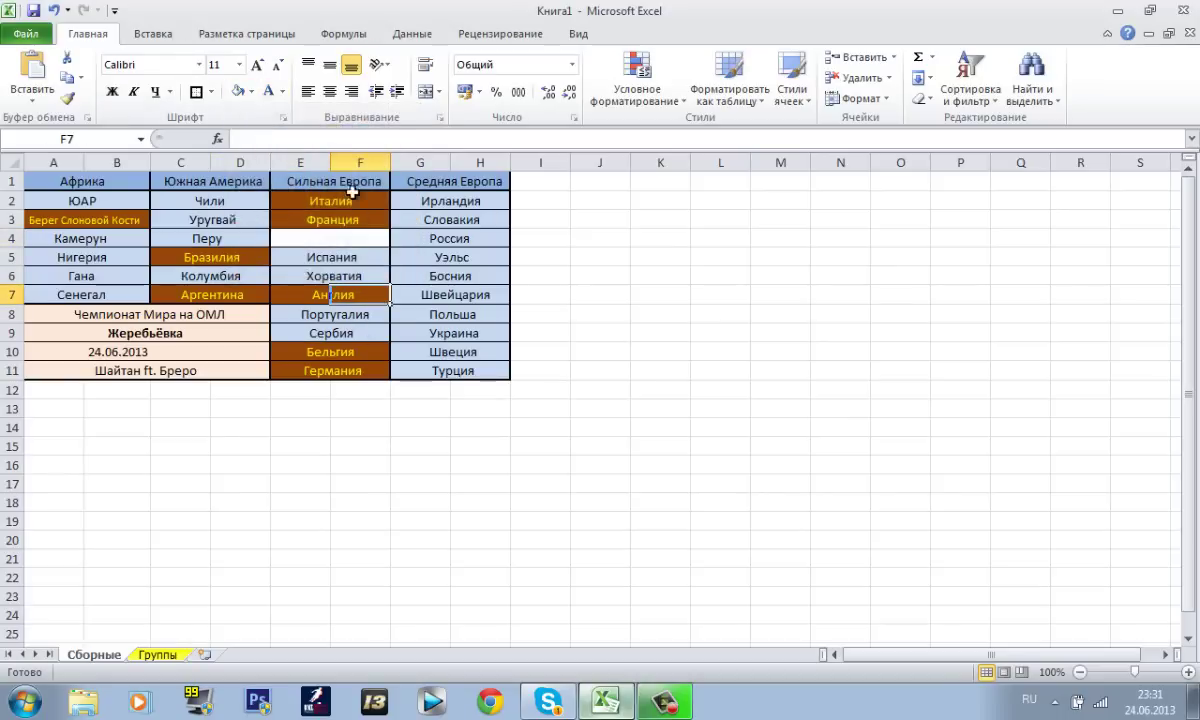
# - Reapply the second-darkest orange theme fill to the Голландия cells E4:F4
pyautogui.moveTo(280, 238); pyautogui.dragTo(372, 236)
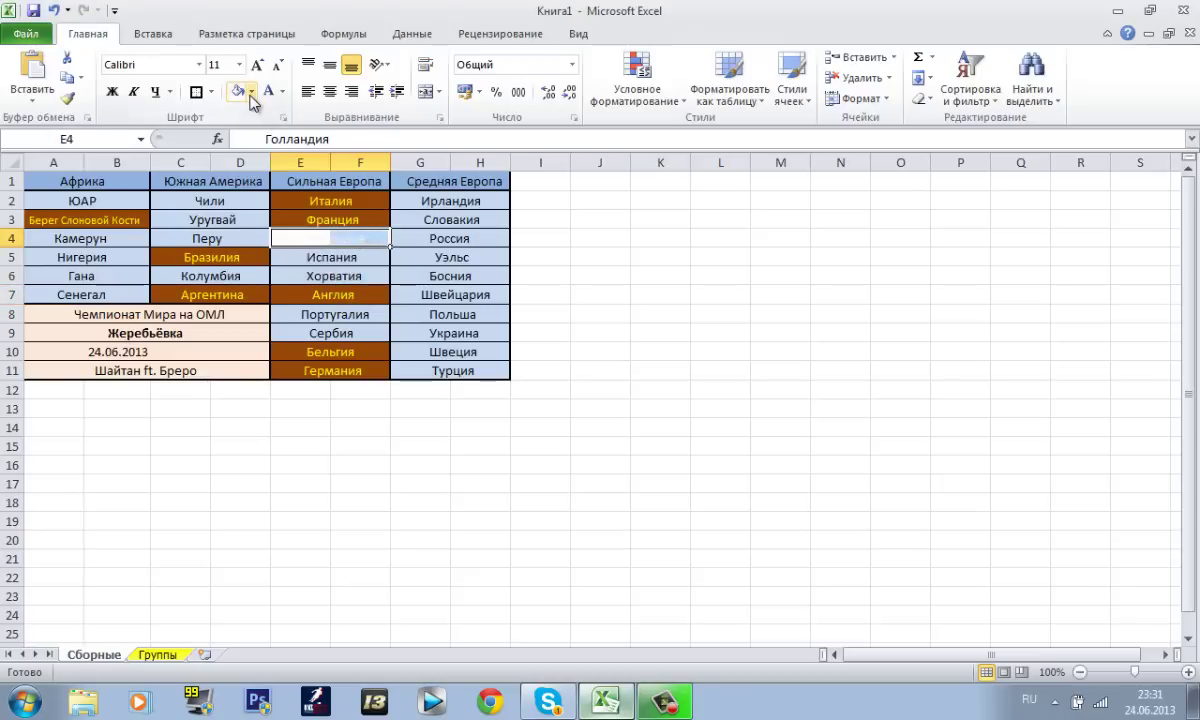
pyautogui.click(251, 92)
pyautogui.click(382, 188)
pyautogui.click(394, 257)
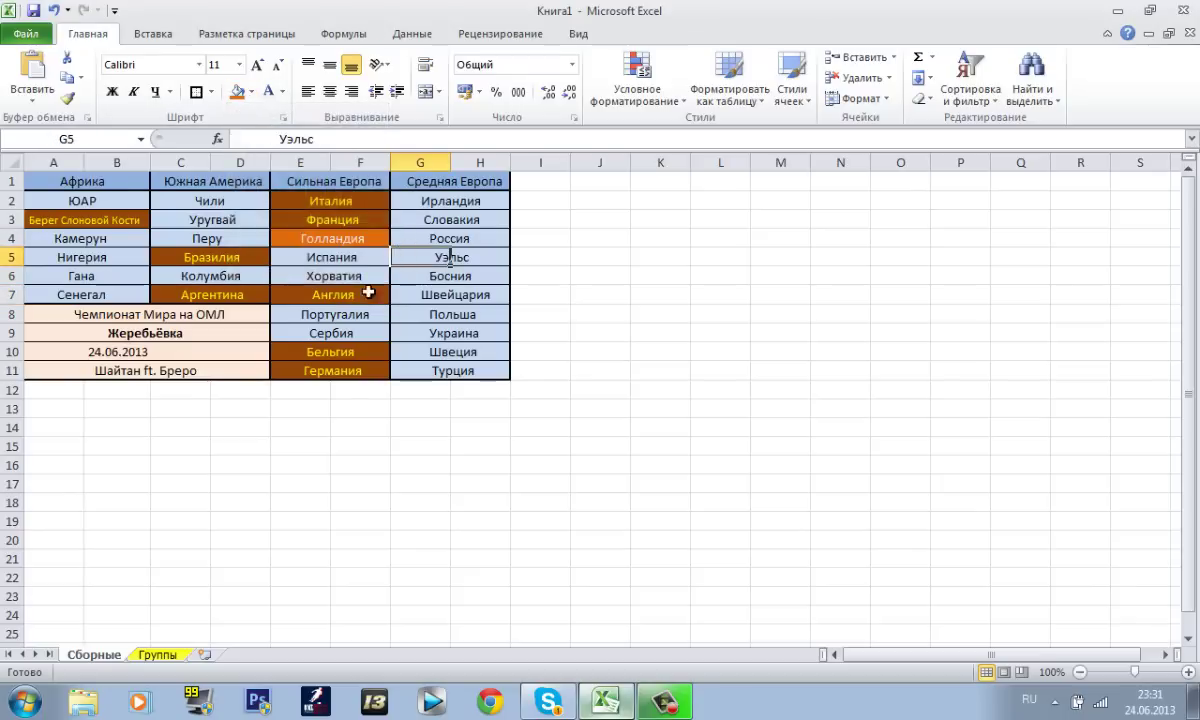
# - Enter Голландия in cell A2 of the Группы sheet, under Бразилия
pyautogui.click(150, 654)
pyautogui.click(68, 199)
pyautogui.click(252, 138)
pyautogui.write('Голланд')
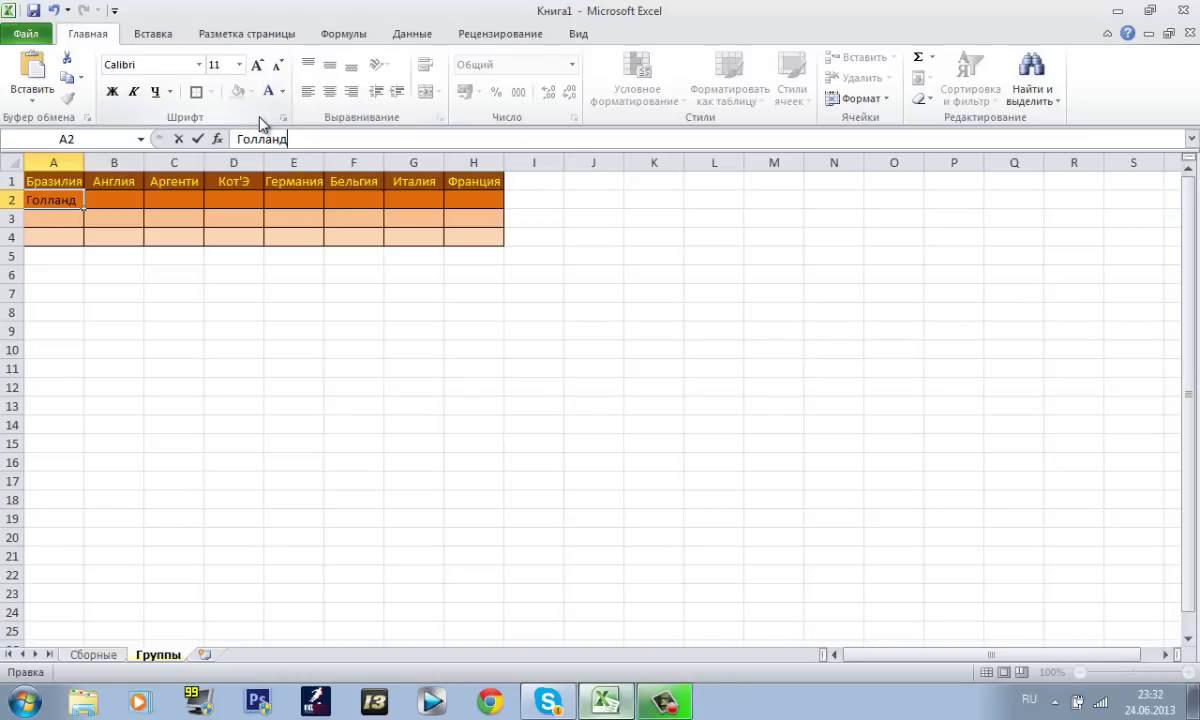
pyautogui.write('ия')
# - Reduce the font size of the Голландия text in cell A2 to 10 and confirm the entry
pyautogui.click(239, 64)
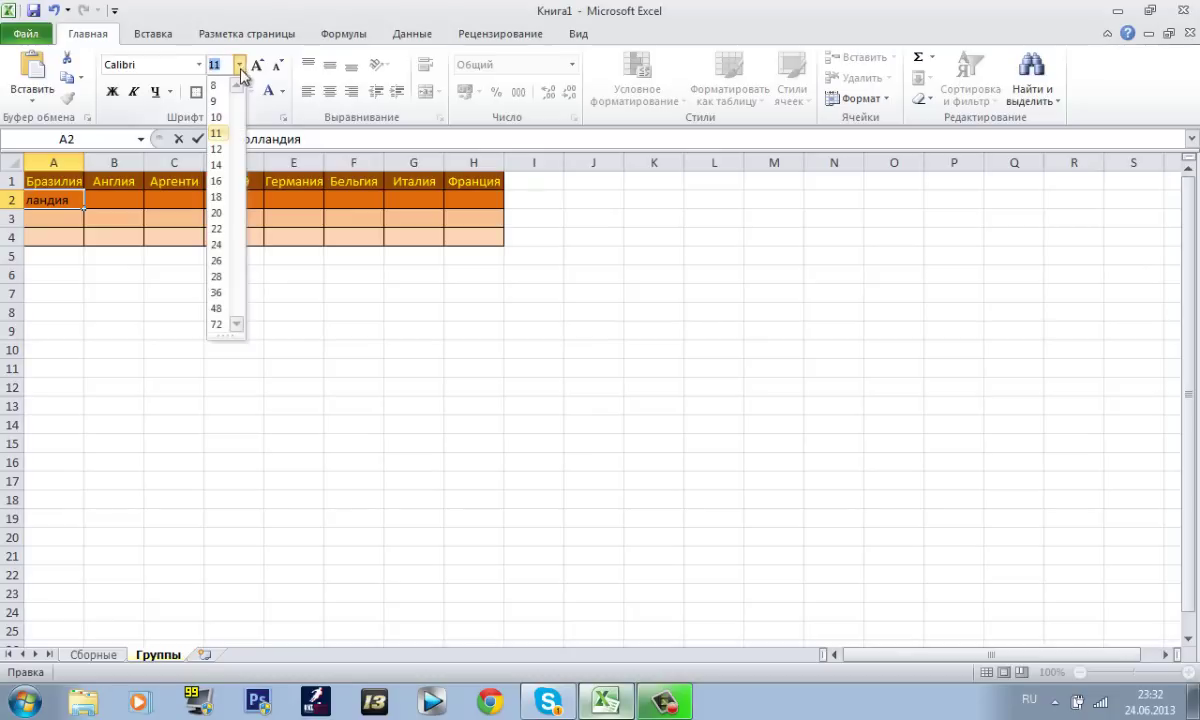
pyautogui.click(221, 117)
pyautogui.moveTo(338, 140); pyautogui.dragTo(234, 140)
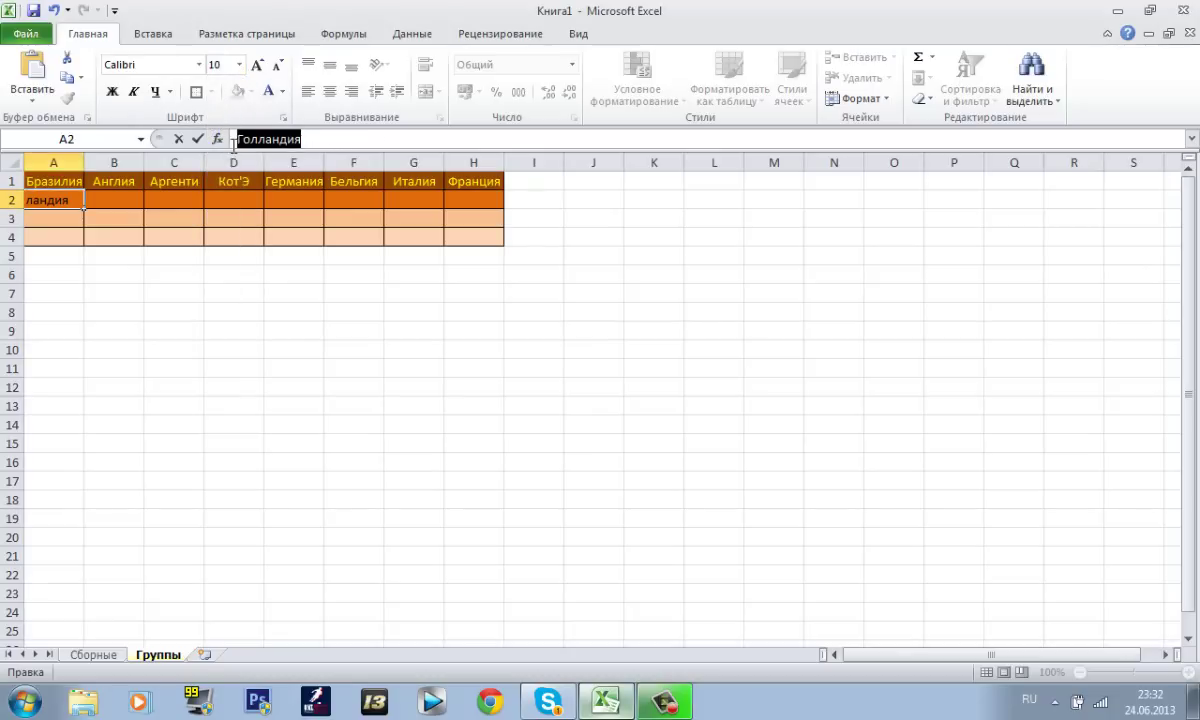
pyautogui.click(239, 64)
pyautogui.click(221, 117)
pyautogui.click(212, 208)
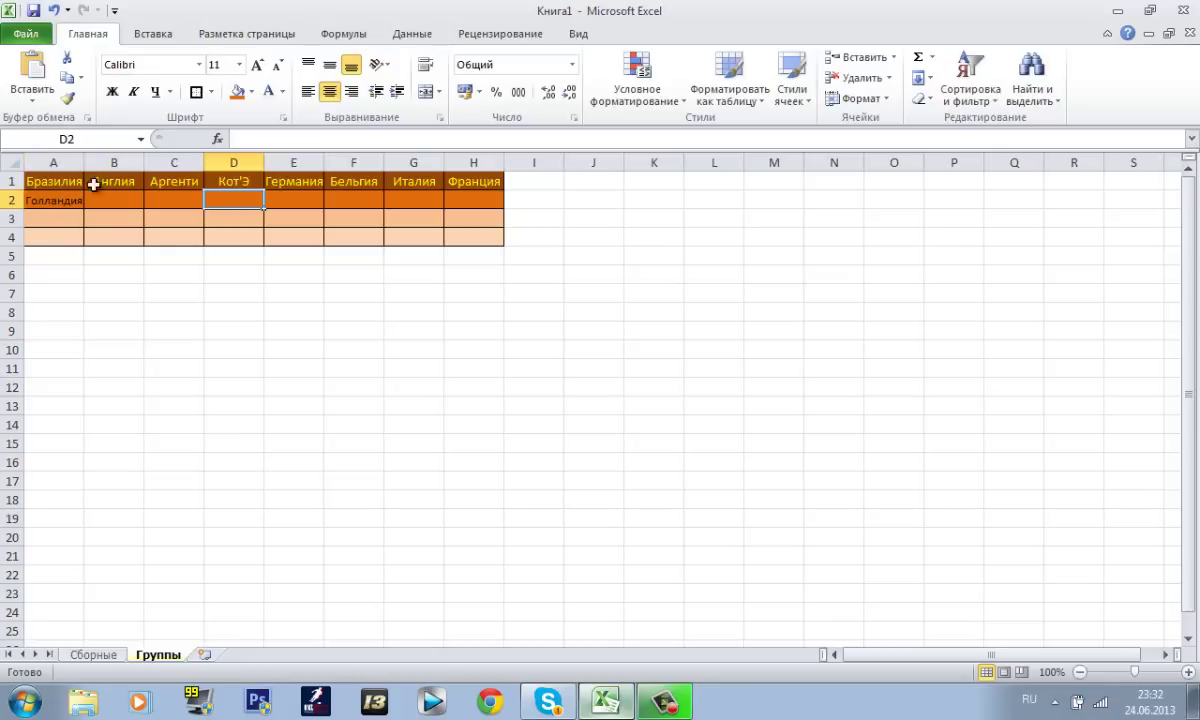
# - Return to the Сборные sheet and set the font colour of Голландия to black
pyautogui.click(92, 654)
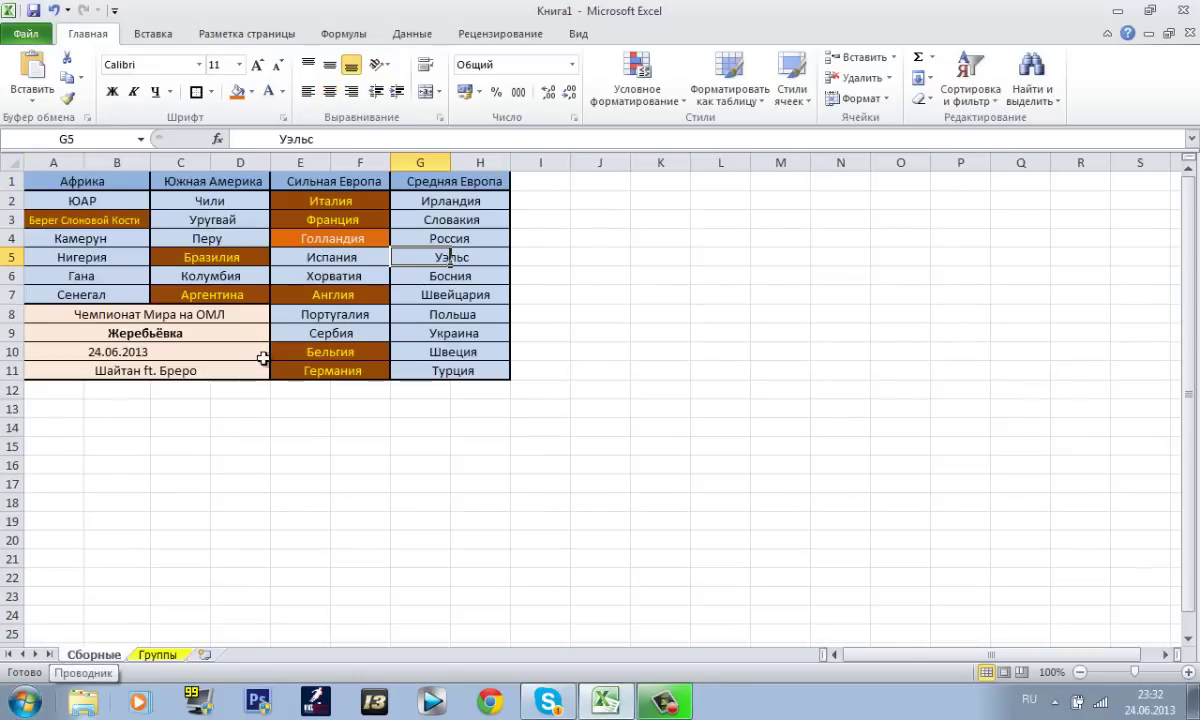
pyautogui.moveTo(278, 239); pyautogui.dragTo(353, 241)
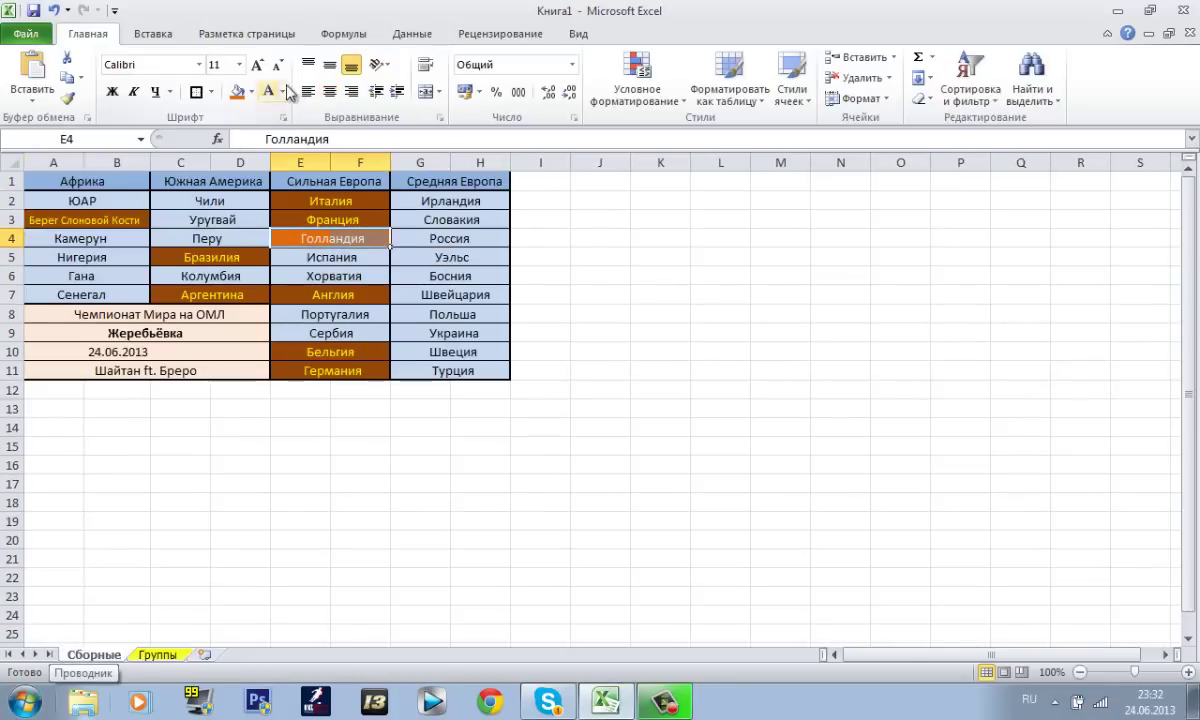
pyautogui.click(283, 91)
pyautogui.click(283, 250)
pyautogui.click(372, 280)
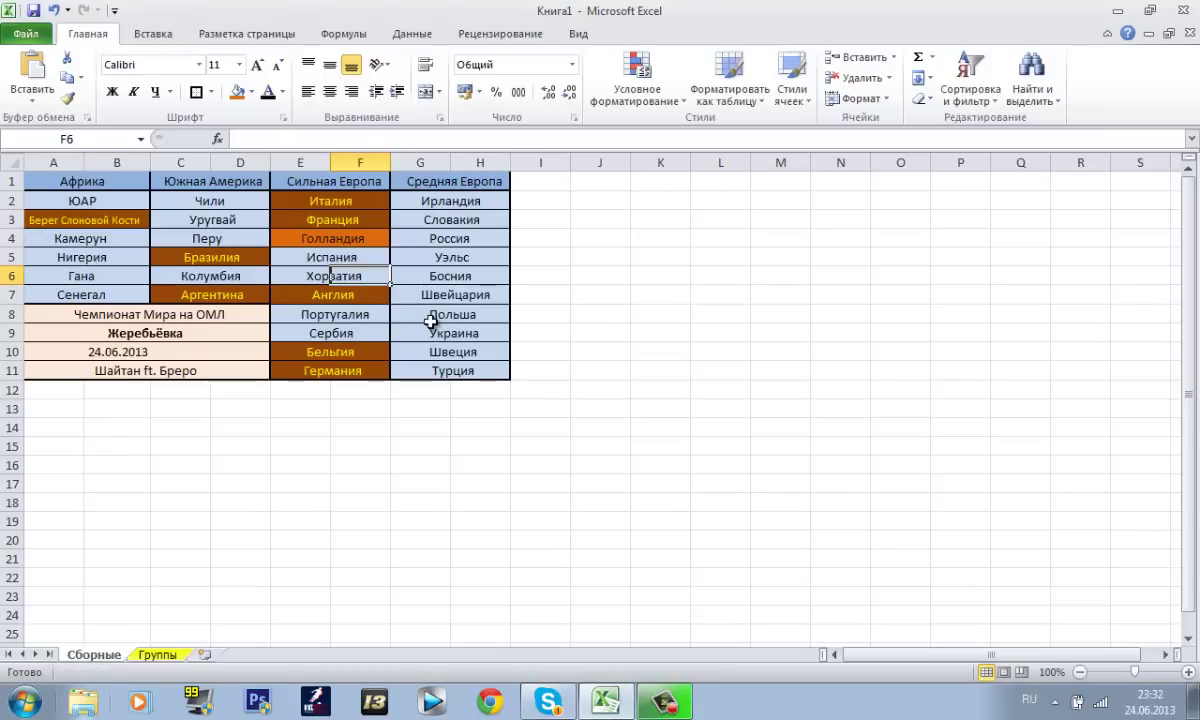
# - Fill the Португалия cells E8:F8 with the same orange as Голландия
pyautogui.moveTo(332, 257); pyautogui.dragTo(358, 328)
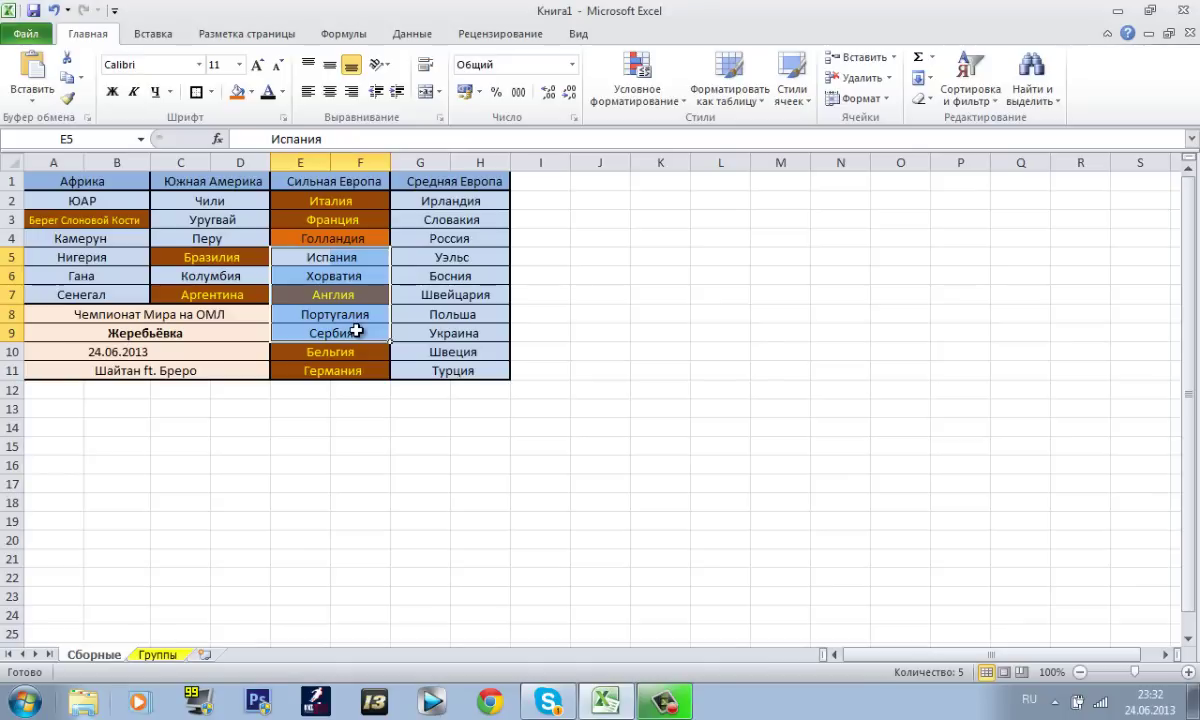
pyautogui.moveTo(330, 315); pyautogui.dragTo(386, 313)
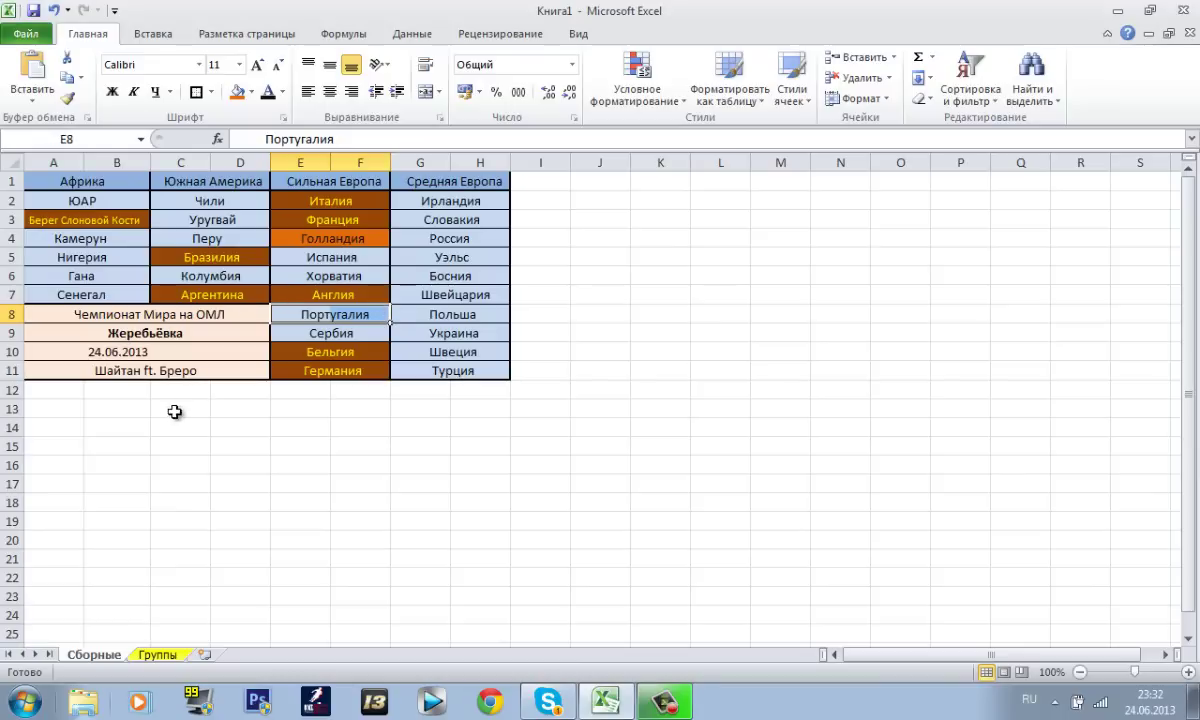
pyautogui.click(239, 94)
pyautogui.click(383, 297)
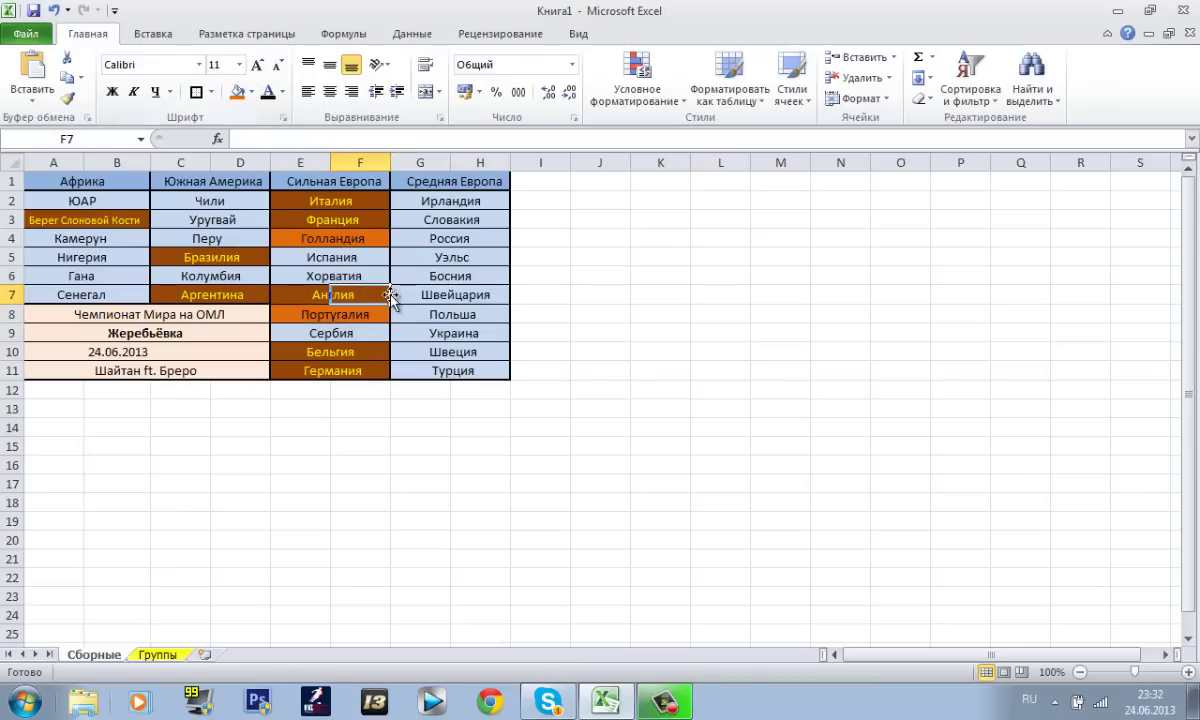
# - Enter Порту in cell B2 of the Группы sheet, under Англия
pyautogui.click(163, 656)
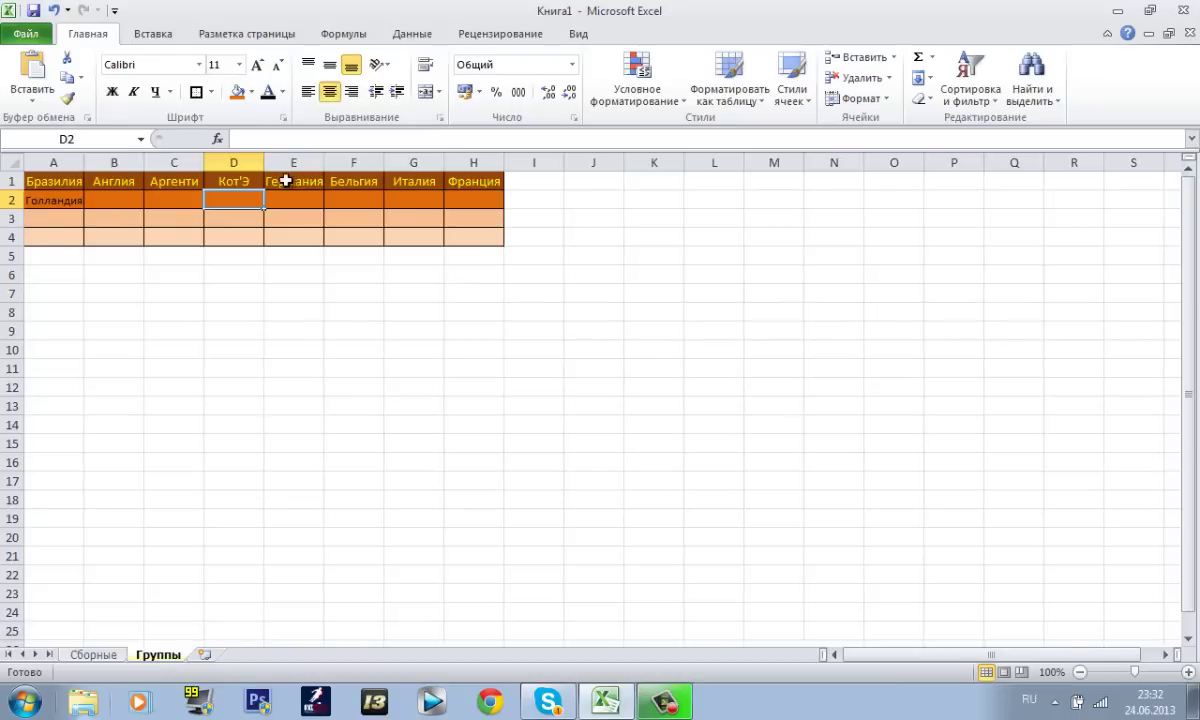
pyautogui.click(94, 195)
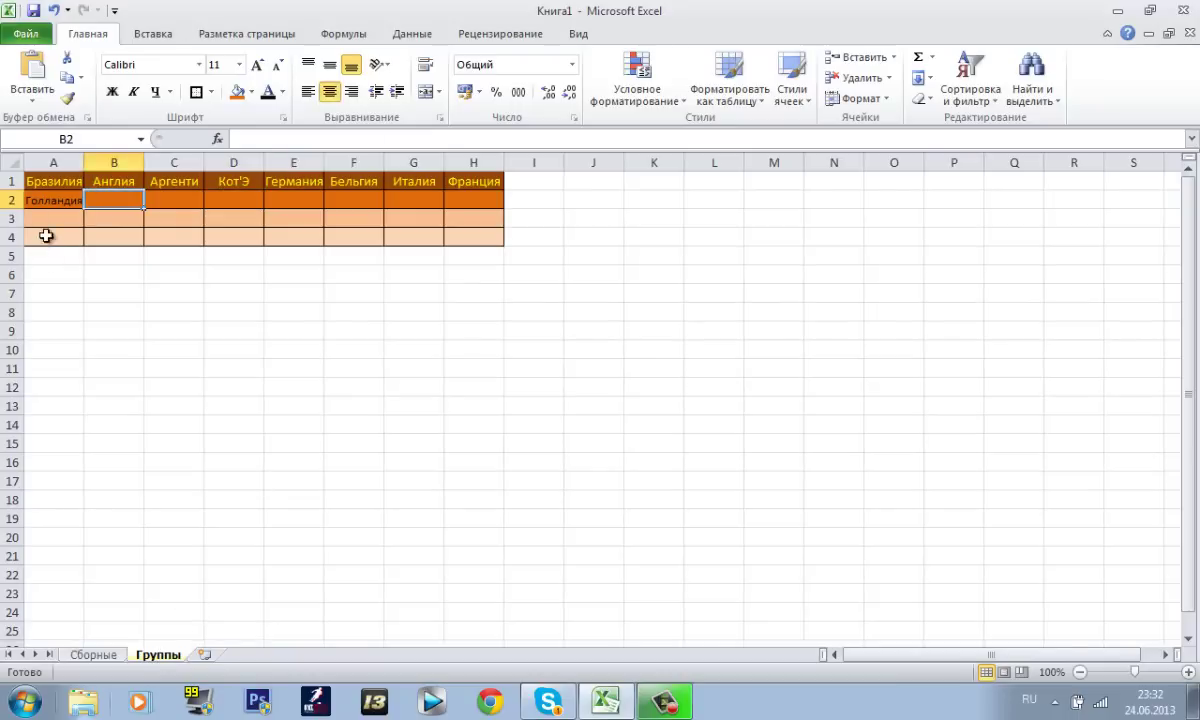
pyautogui.write('Порту')
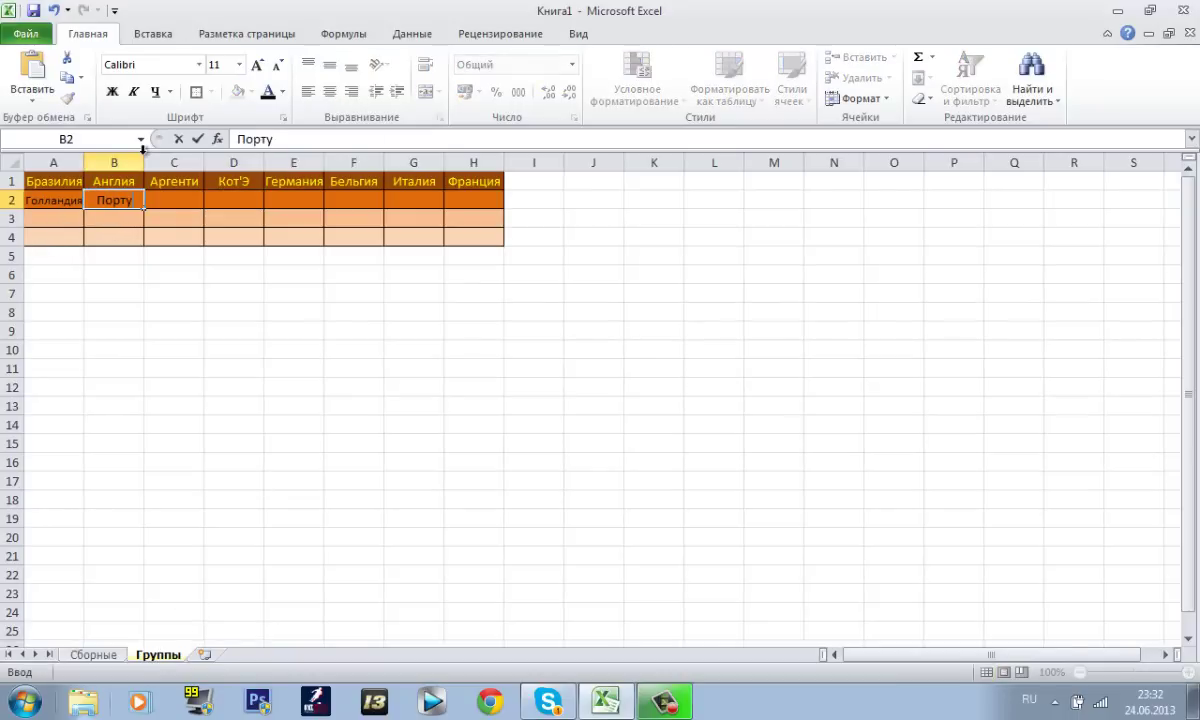
pyautogui.click(168, 240)
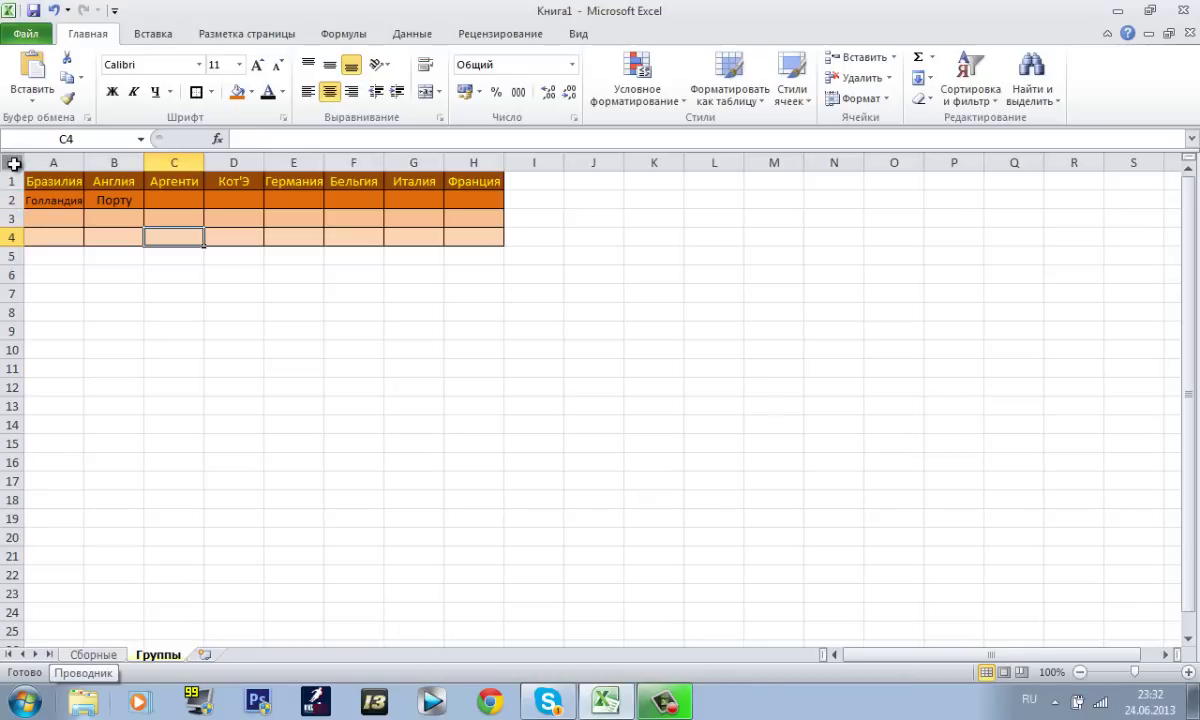
pyautogui.click(14, 163)
pyautogui.click(87, 244)
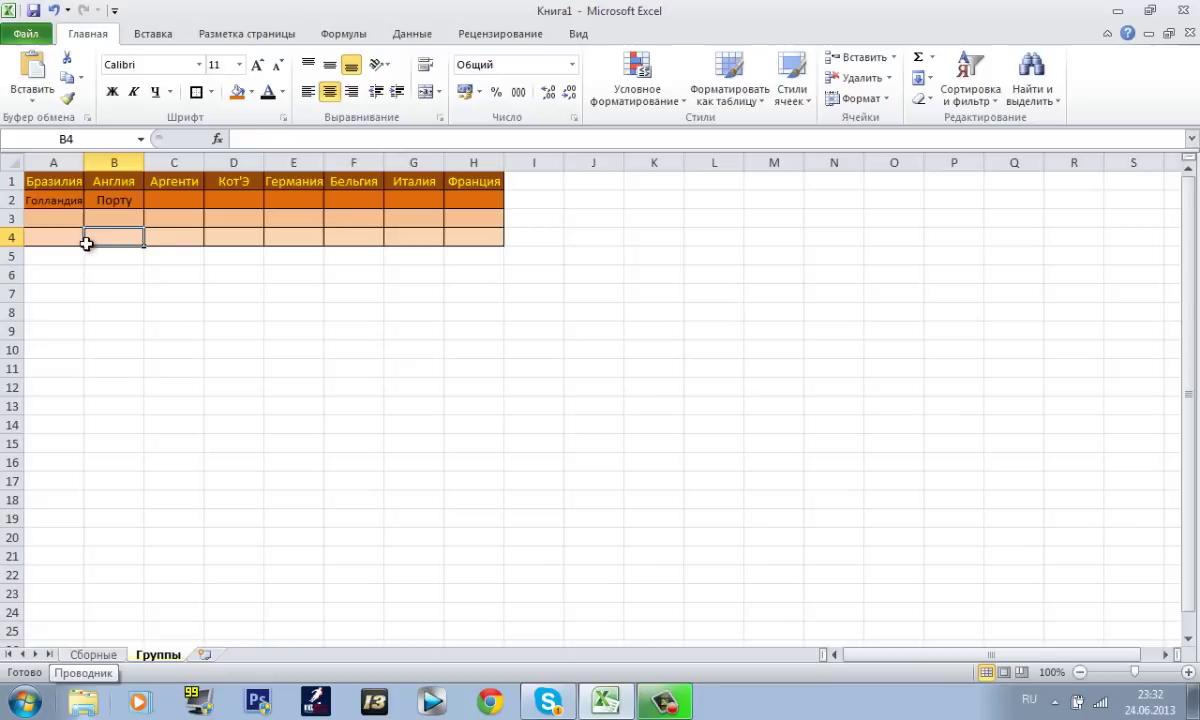
pyautogui.click(100, 218)
pyautogui.click(103, 200)
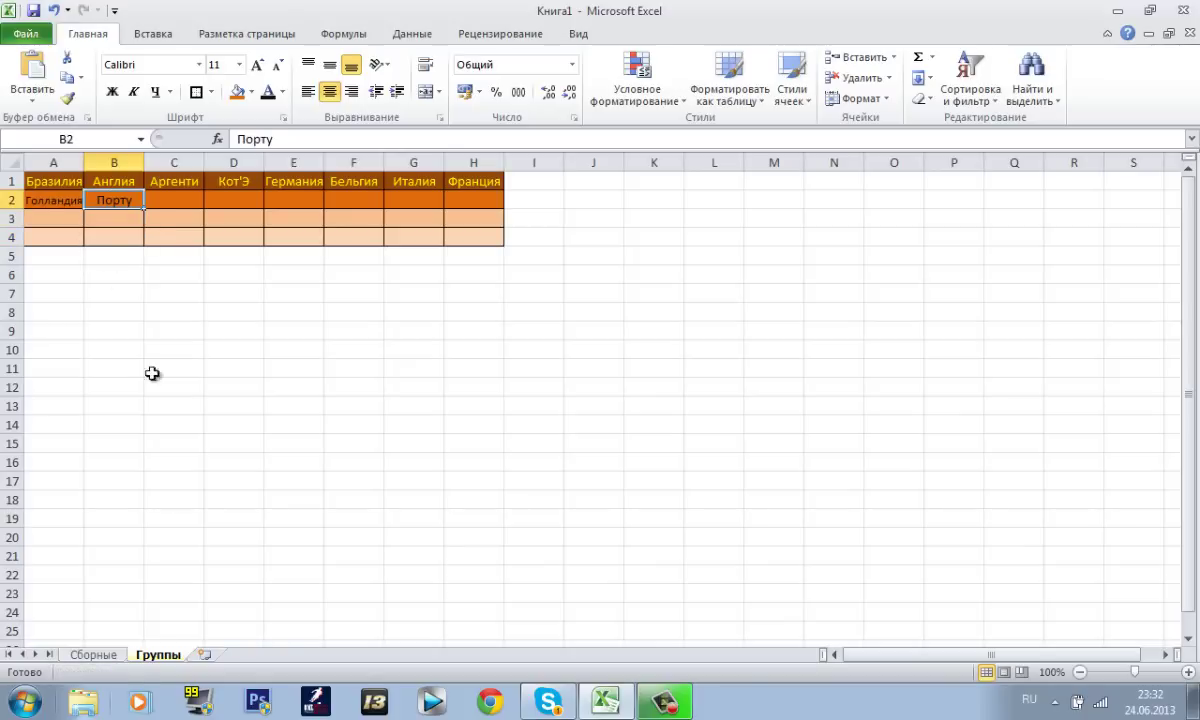
# - On the Сборные sheet, fill the Испания cells E5:F5 with the same orange as Голландия
pyautogui.click(100, 656)
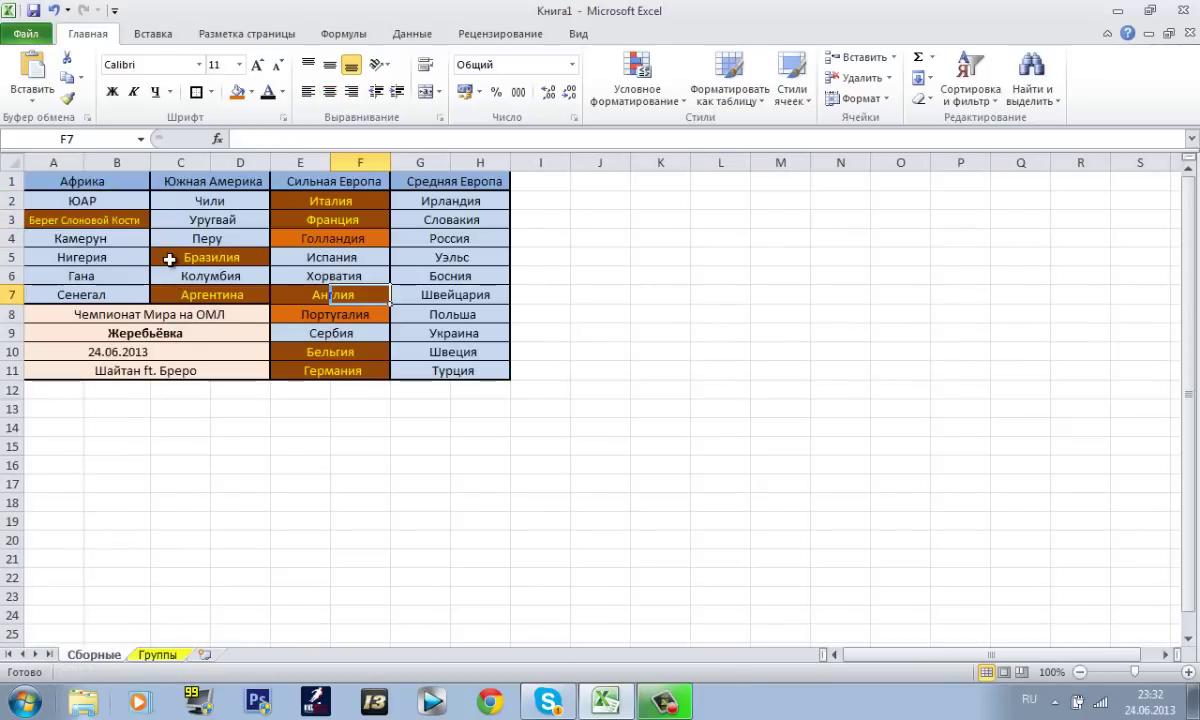
pyautogui.moveTo(333, 257); pyautogui.dragTo(303, 253)
pyautogui.click(335, 314)
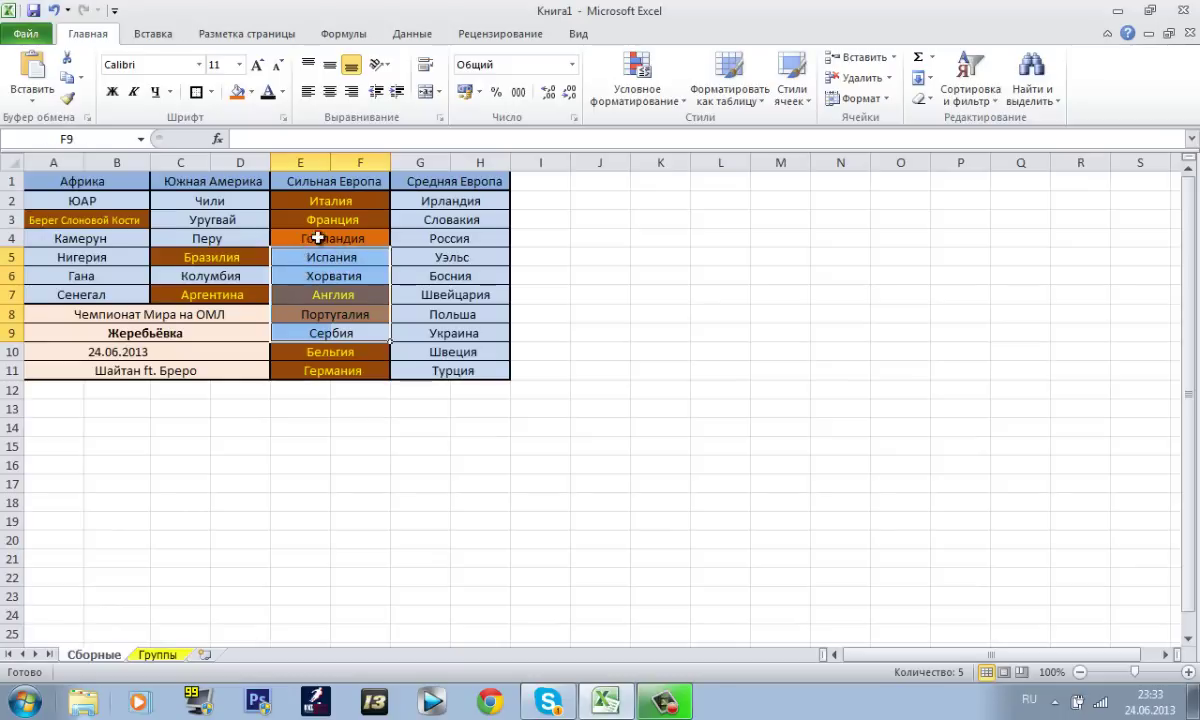
pyautogui.moveTo(308, 256); pyautogui.dragTo(345, 254)
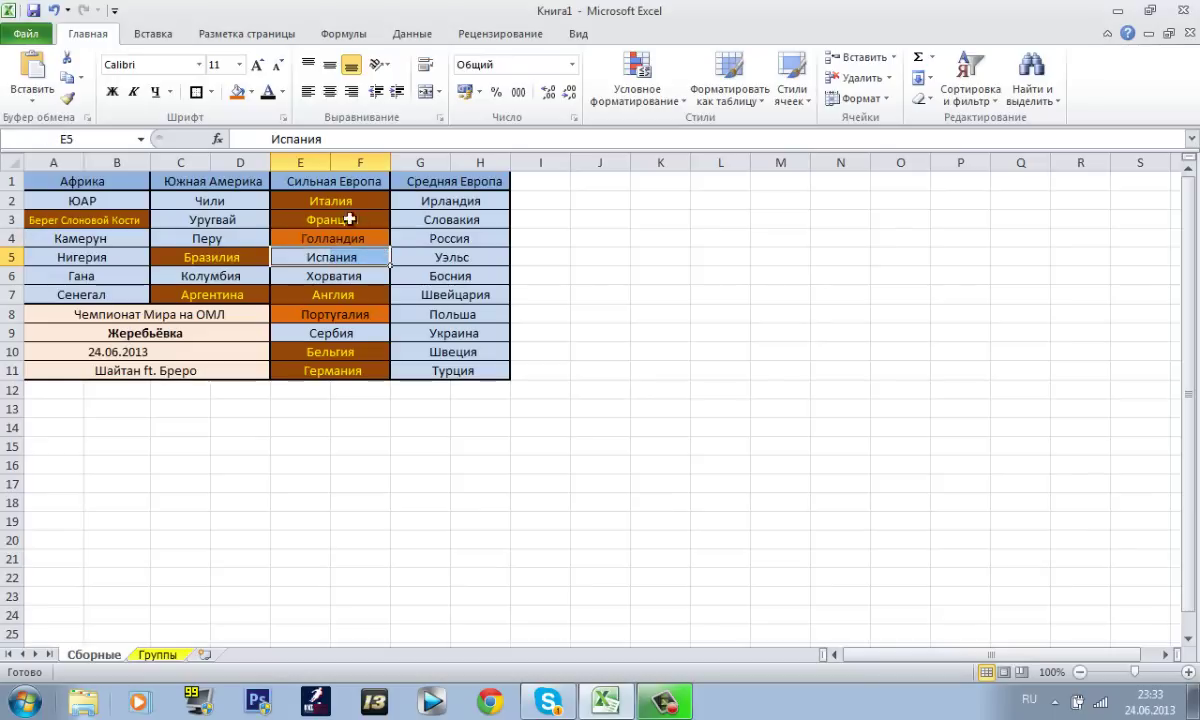
pyautogui.click(236, 91)
pyautogui.click(370, 255)
pyautogui.click(383, 234)
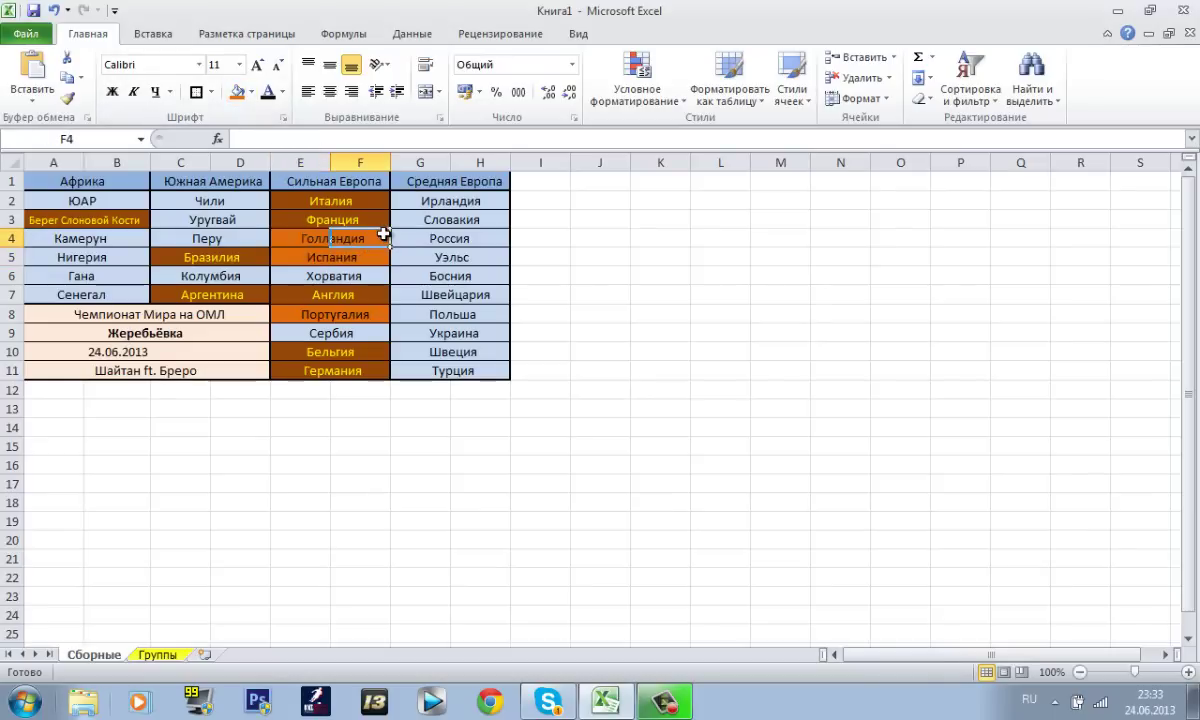
pyautogui.click(362, 276)
# - Enter Испания in cell C2 of the Группы sheet, under Аргенти, and select cell D2
pyautogui.click(157, 654)
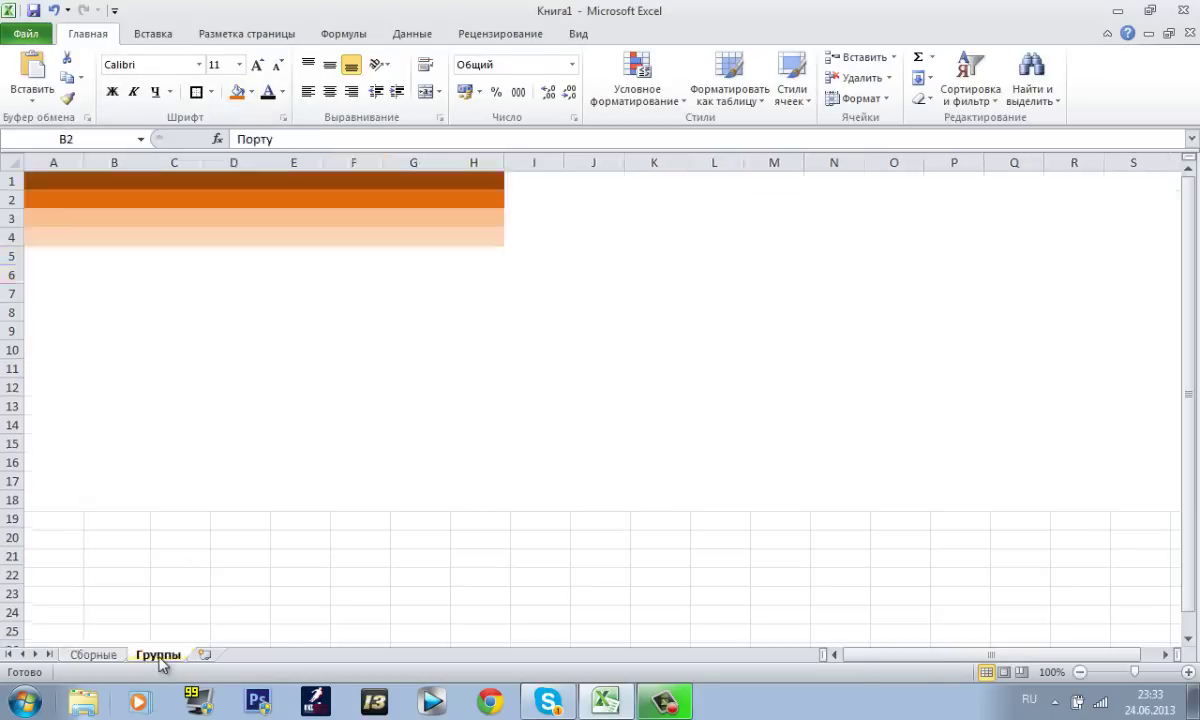
pyautogui.click(158, 198)
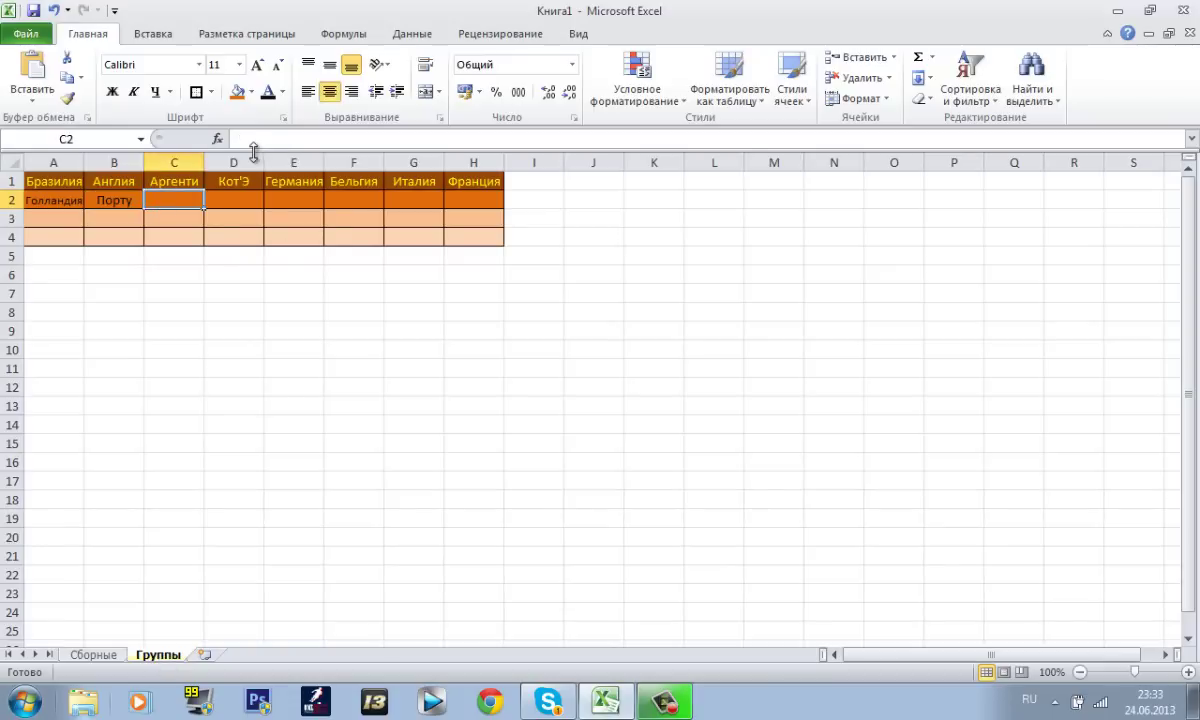
pyautogui.click(249, 145)
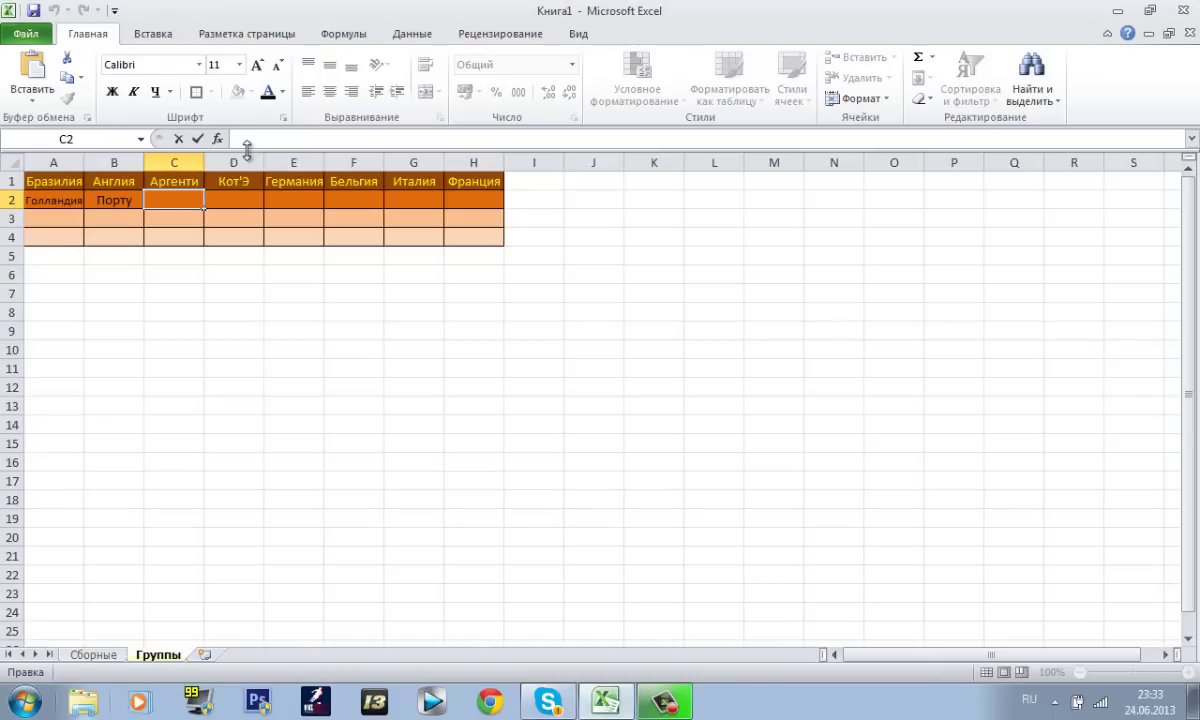
pyautogui.write('пания')
pyautogui.click(172, 238)
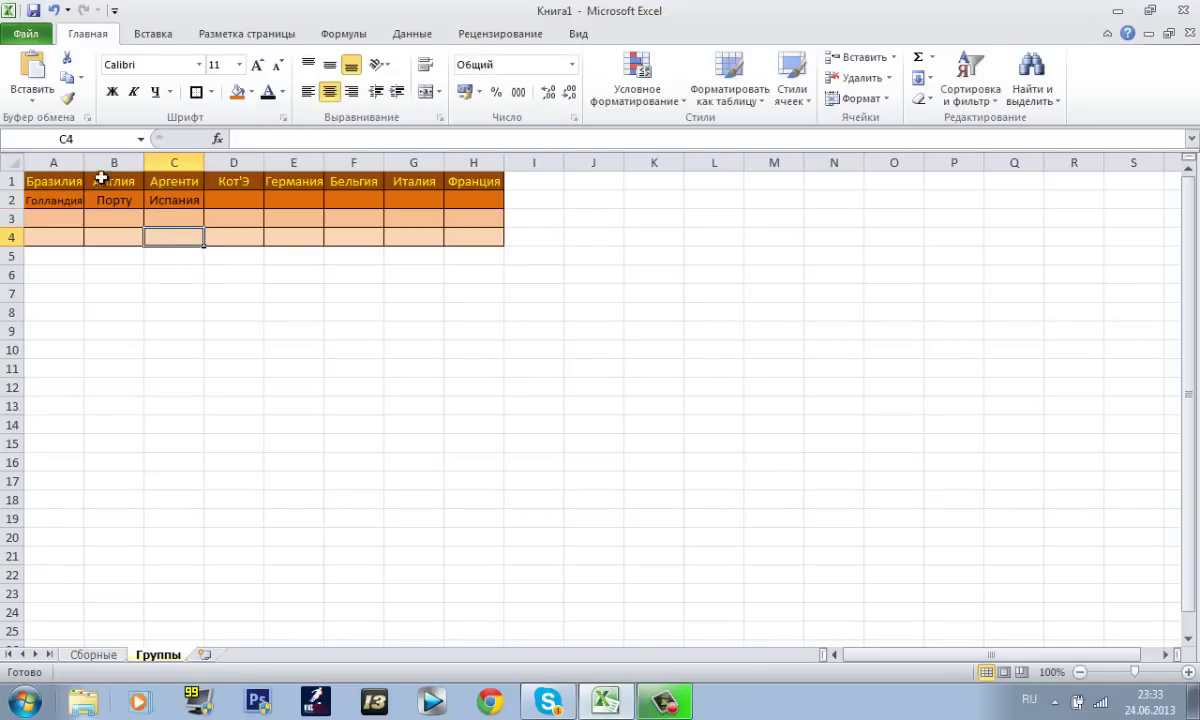
pyautogui.moveTo(165, 182); pyautogui.dragTo(193, 198)
pyautogui.click(232, 198)
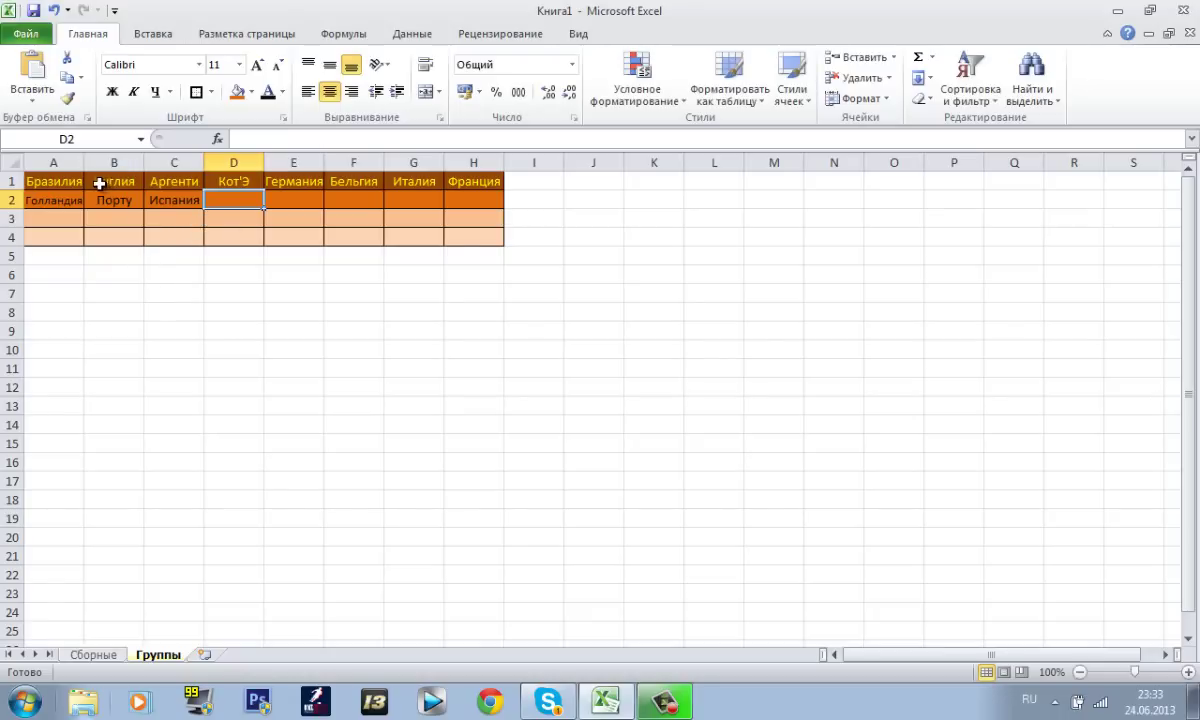
# - Fill the Колумбия cells C6:D6 on the Сборные sheet with the same orange as Испания
pyautogui.click(116, 659)
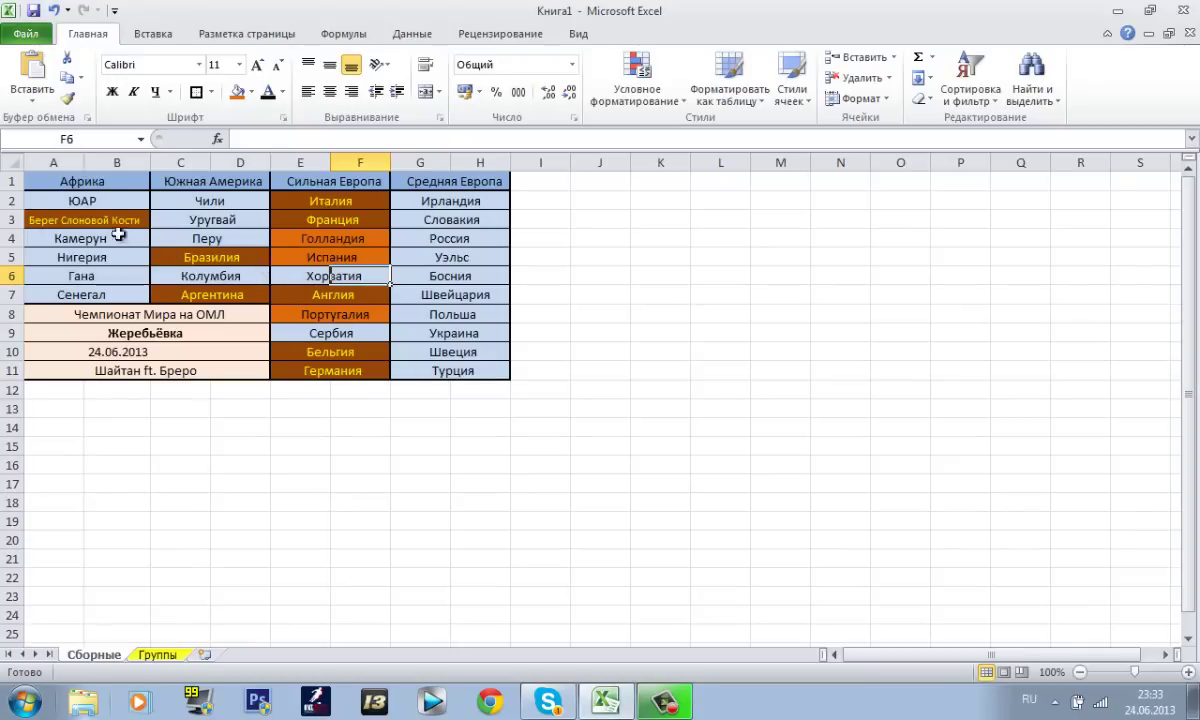
pyautogui.moveTo(177, 197); pyautogui.dragTo(240, 275)
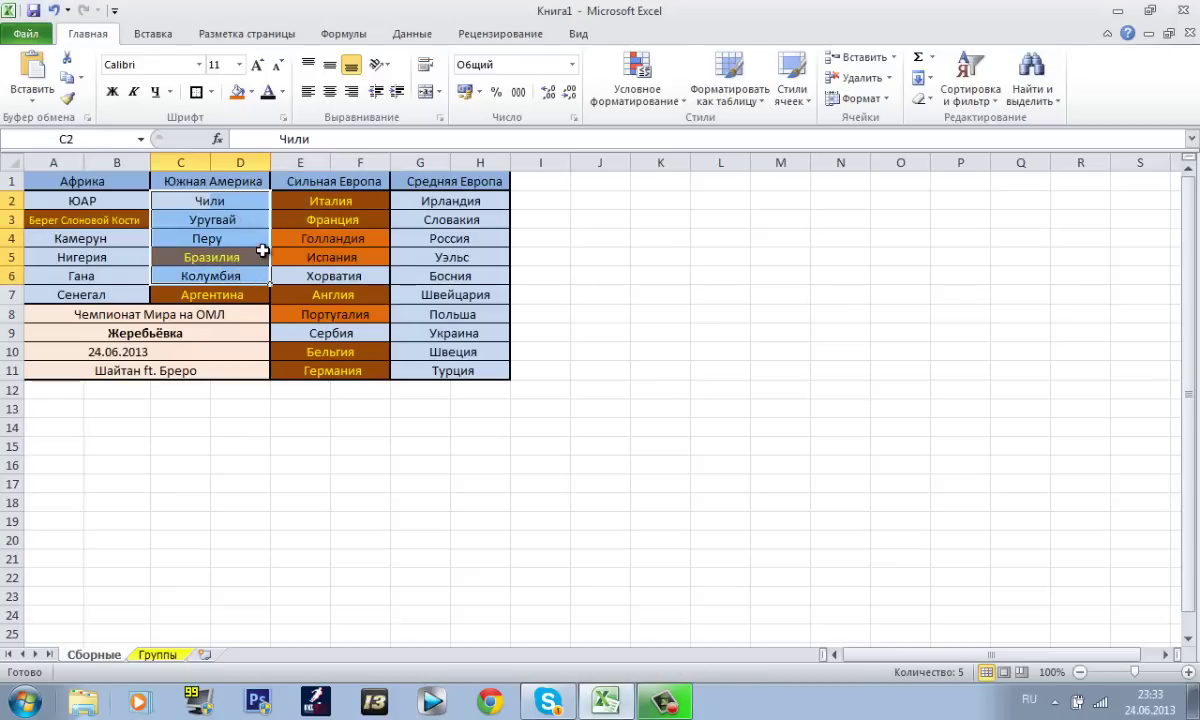
pyautogui.moveTo(258, 272); pyautogui.dragTo(171, 275)
pyautogui.click(237, 92)
pyautogui.click(312, 273)
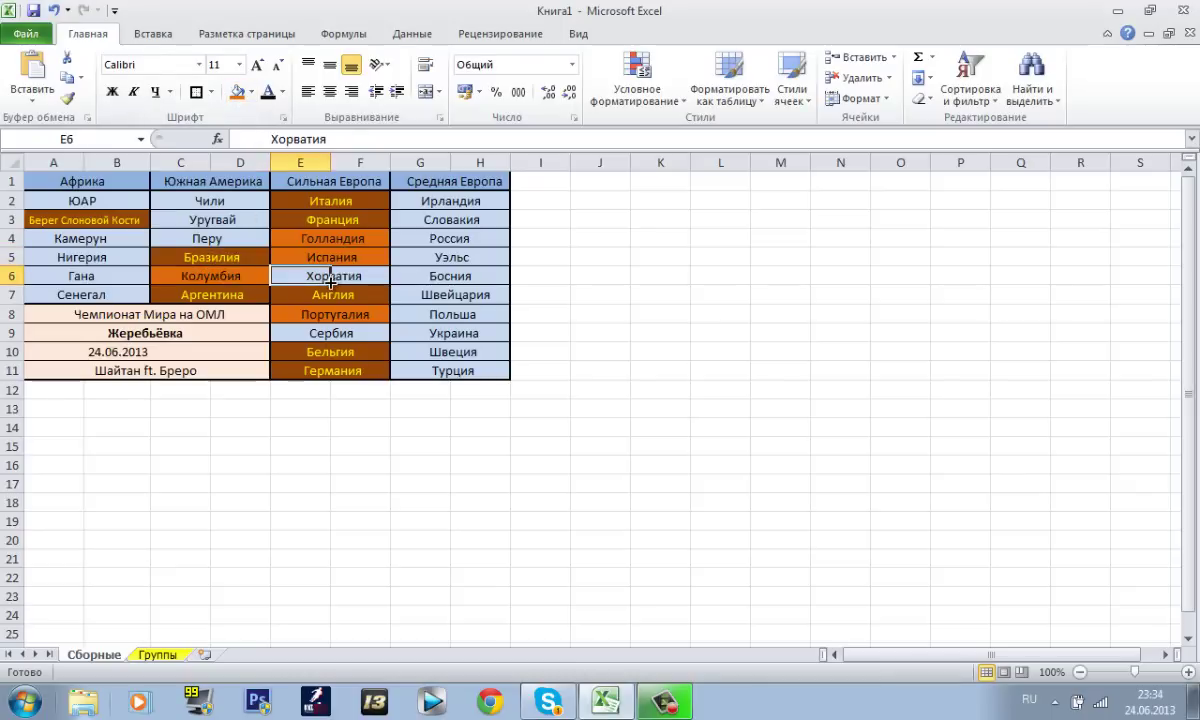
# - Enter Колумби in cell D2 of the Группы sheet, under Кот'Э
pyautogui.click(158, 654)
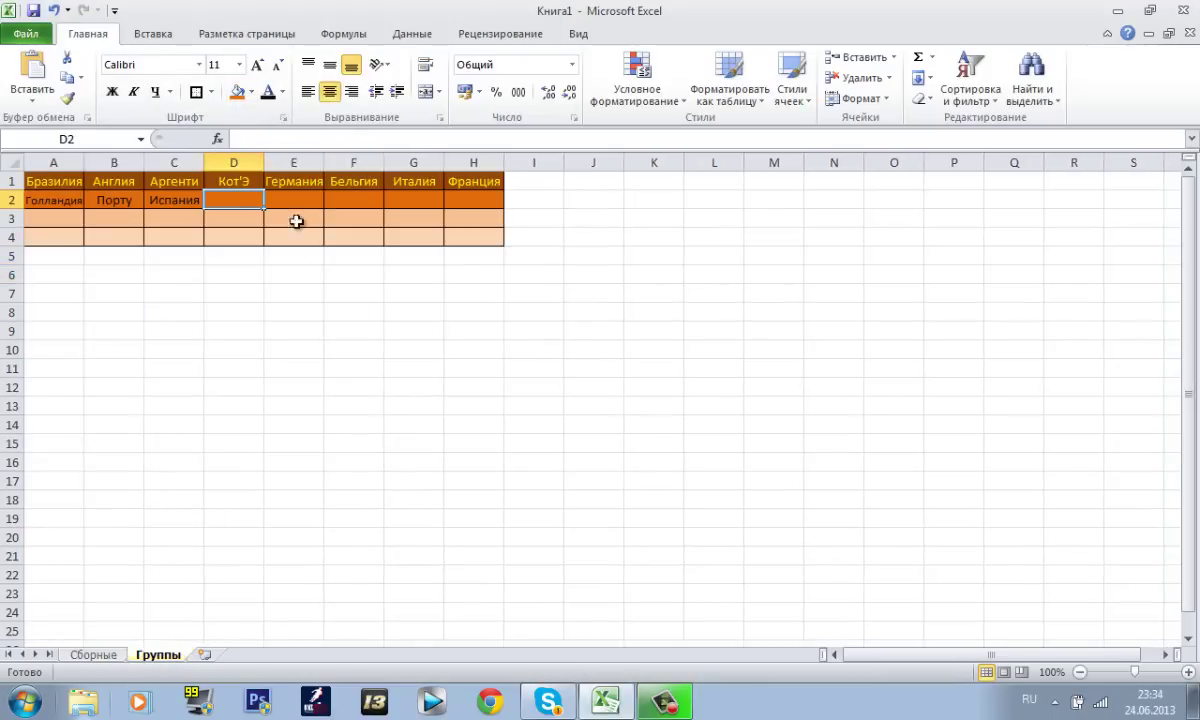
pyautogui.click(236, 141)
pyautogui.write('Колумби')
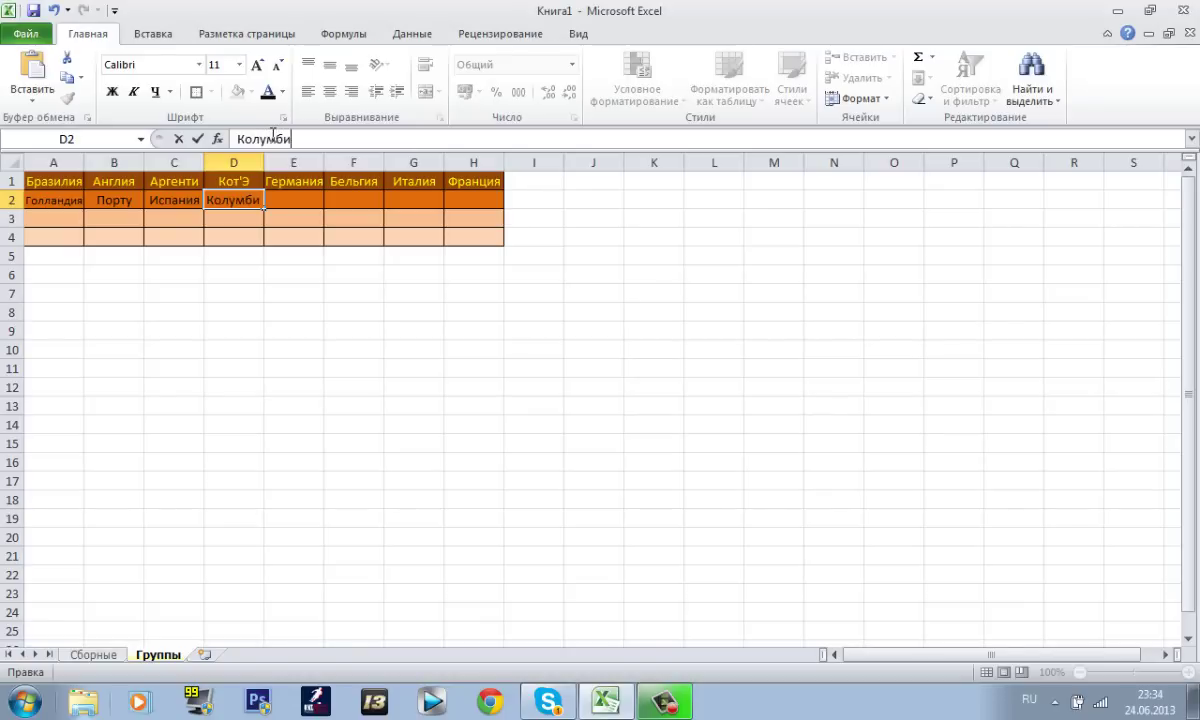
pyautogui.click(348, 254)
pyautogui.moveTo(250, 200); pyautogui.dragTo(228, 180)
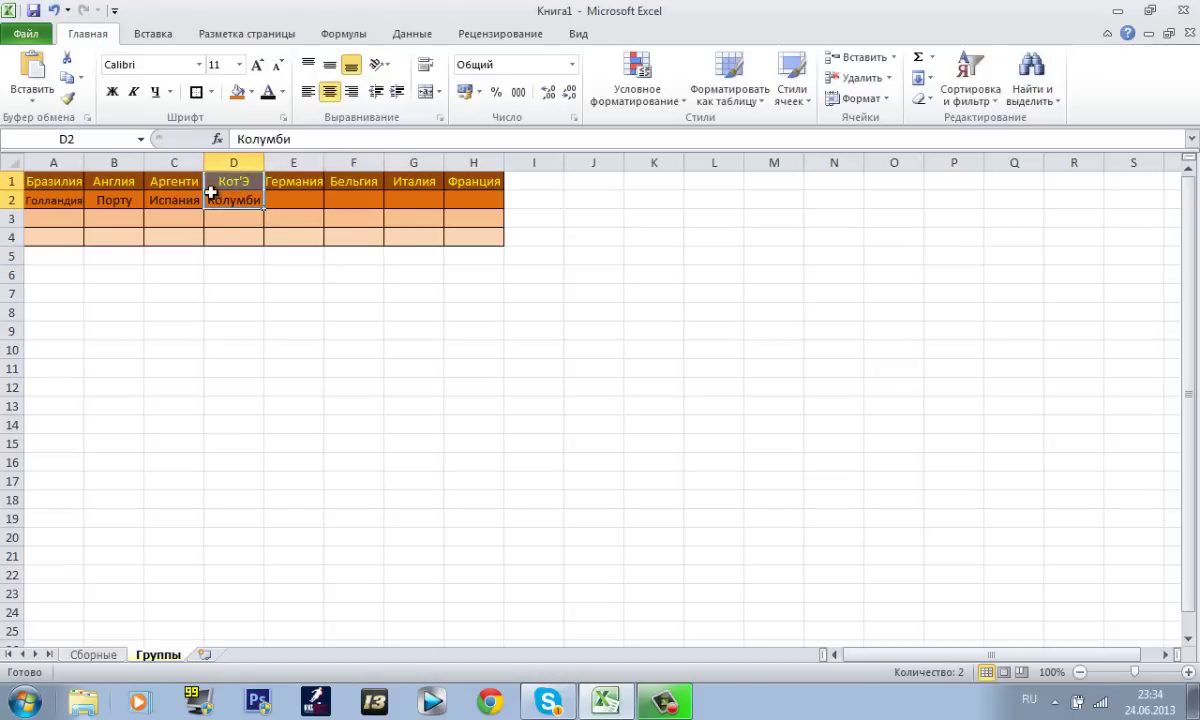
pyautogui.click(225, 212)
pyautogui.moveTo(221, 211)
pyautogui.mouseDown()
pyautogui.moveTo(211, 220)
pyautogui.moveTo(223, 228)
pyautogui.mouseUp()
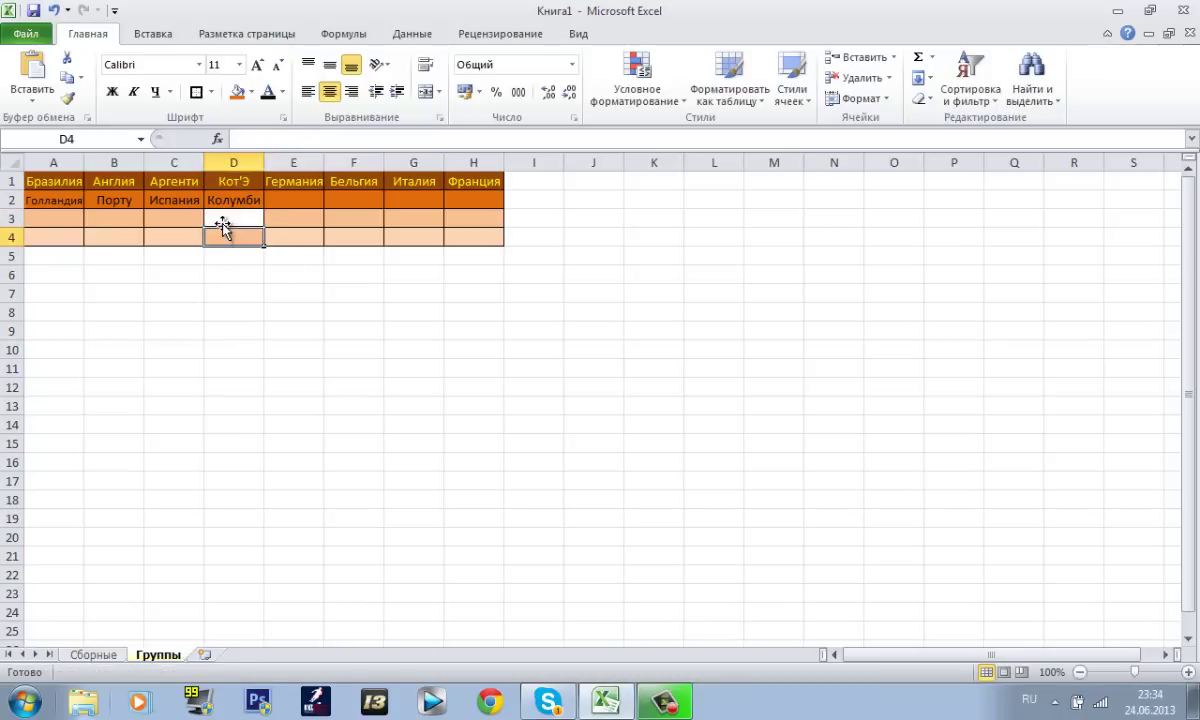
pyautogui.click(54, 10)
pyautogui.click(327, 220)
# - Select cell E2 under Германия, and fill the Сербия cells E9:F9 on the Сборные sheet with the same orange
pyautogui.click(270, 195)
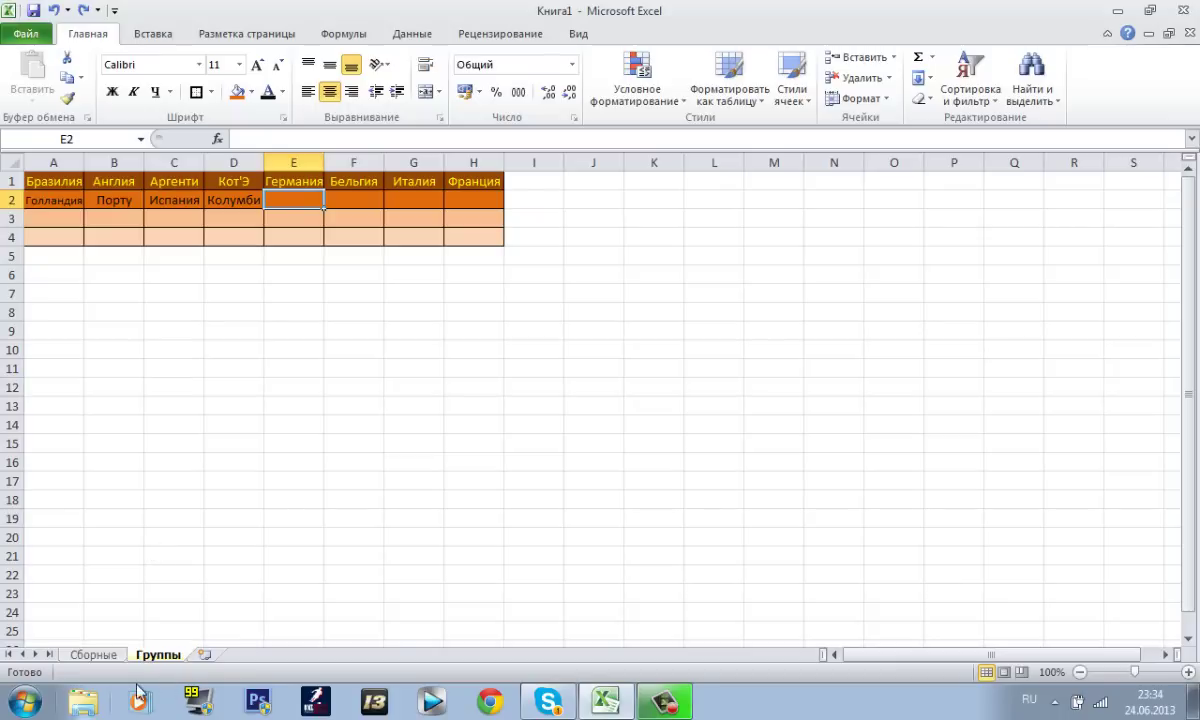
pyautogui.click(115, 656)
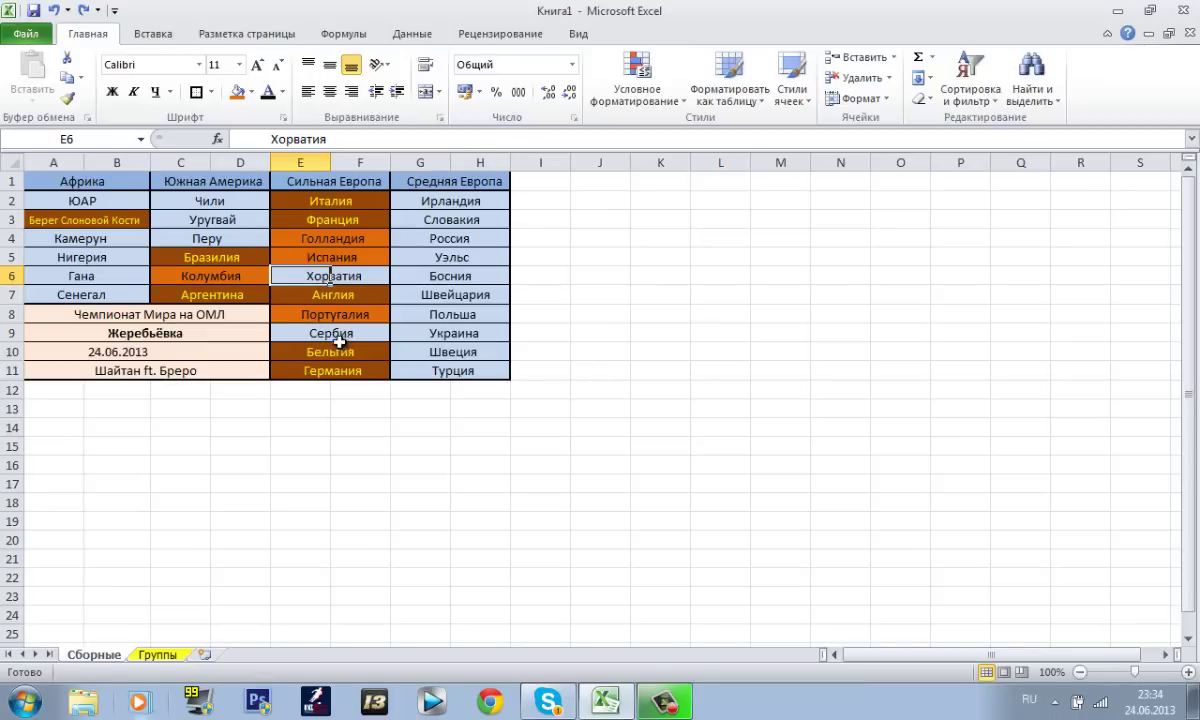
pyautogui.moveTo(365, 334); pyautogui.dragTo(319, 272)
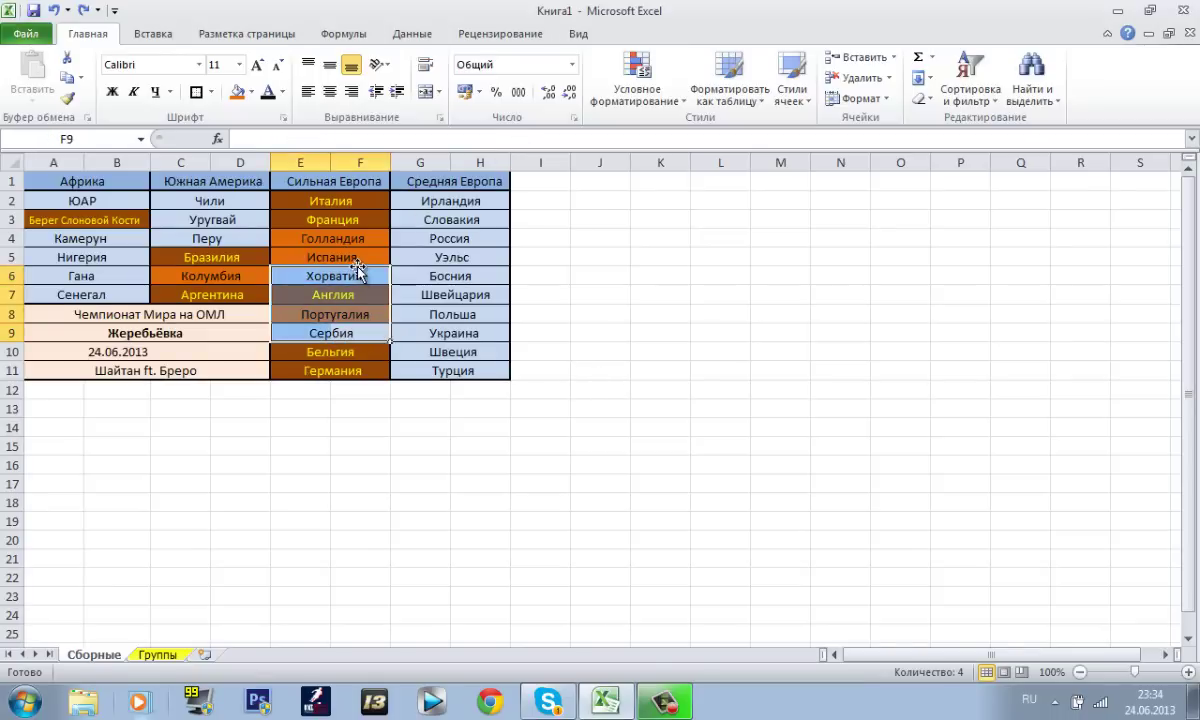
pyautogui.moveTo(355, 333); pyautogui.dragTo(285, 333)
pyautogui.click(238, 91)
pyautogui.click(537, 383)
# - Enter Сербия in cell E2 of the Группы sheet, under Германия
pyautogui.click(152, 655)
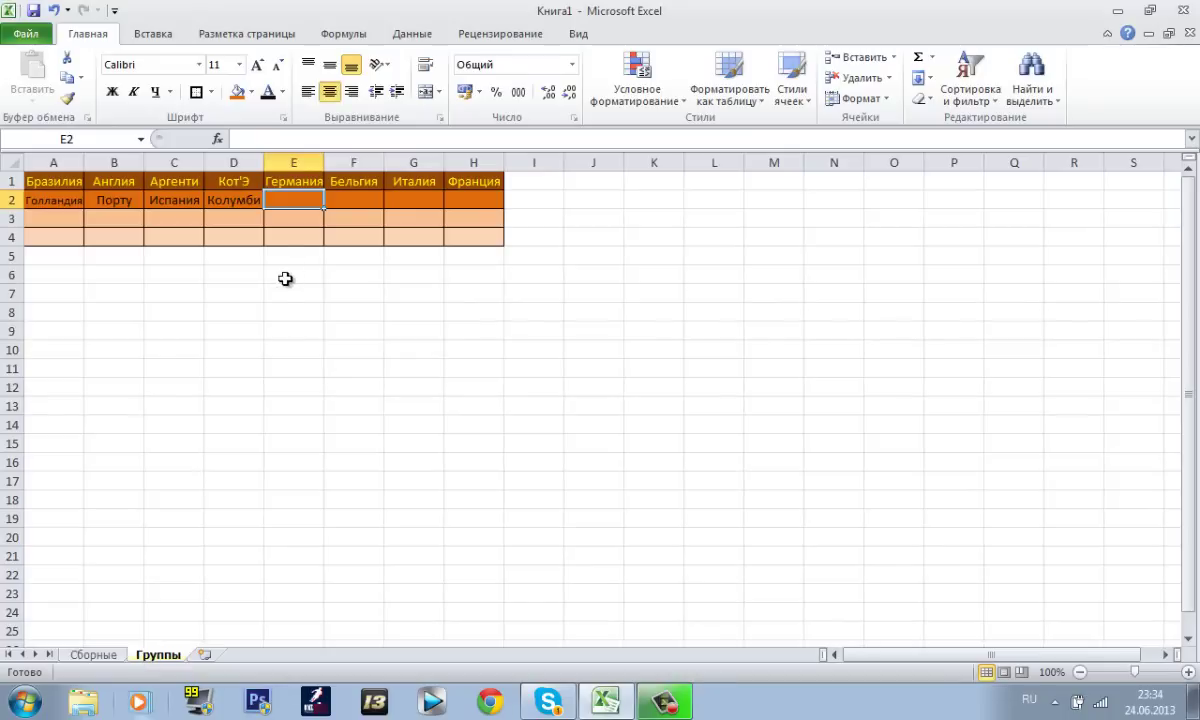
pyautogui.write('С')
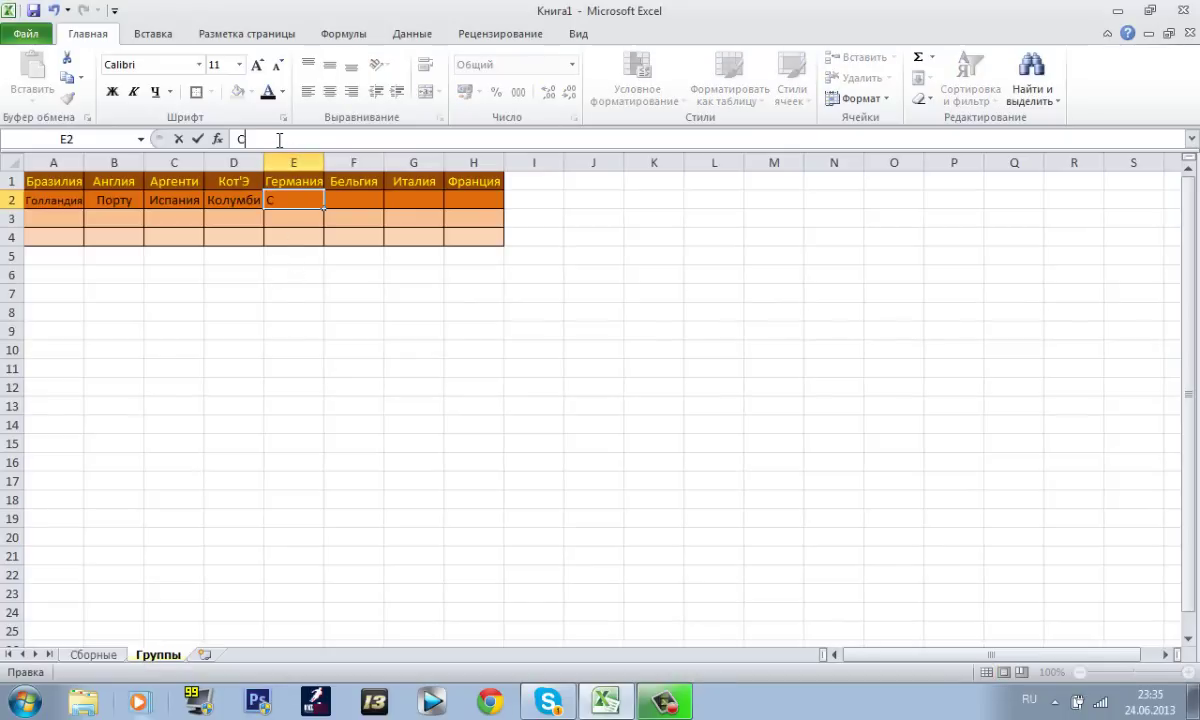
pyautogui.write('ербия')
pyautogui.press('Tab')
pyautogui.press('Down')
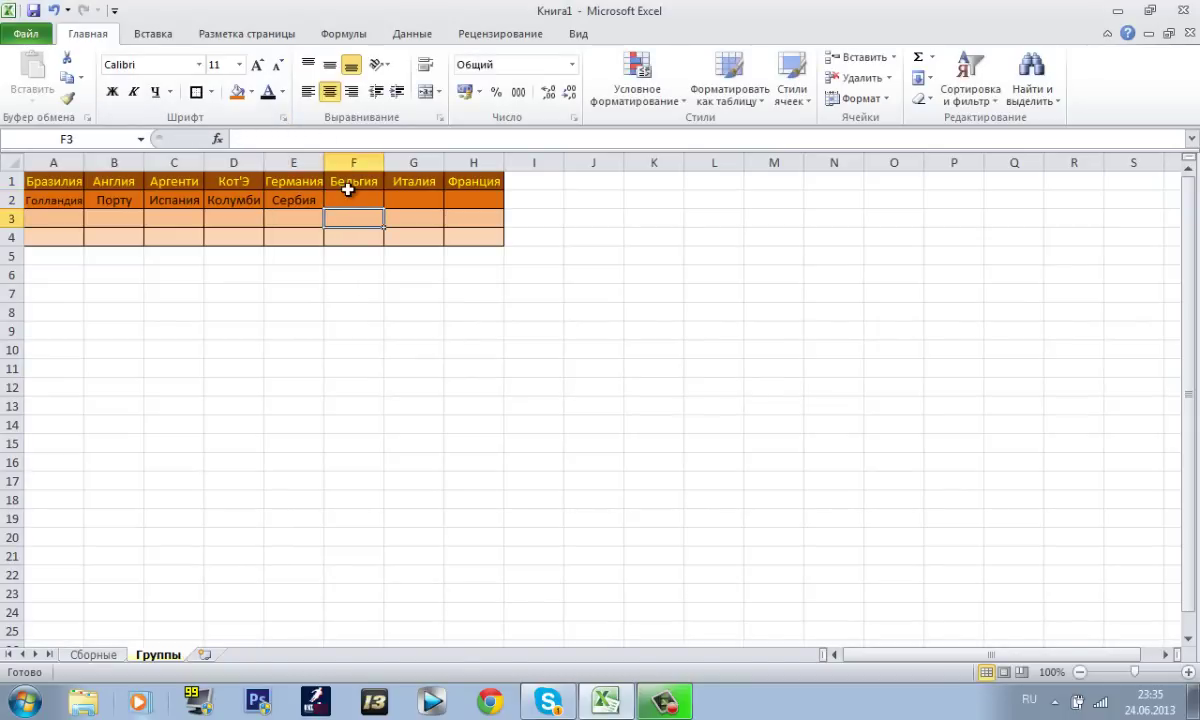
# - Fill the Словакия cells G3:H3 in the Средняя Европа column of the Сборные sheet with the same orange
pyautogui.click(92, 655)
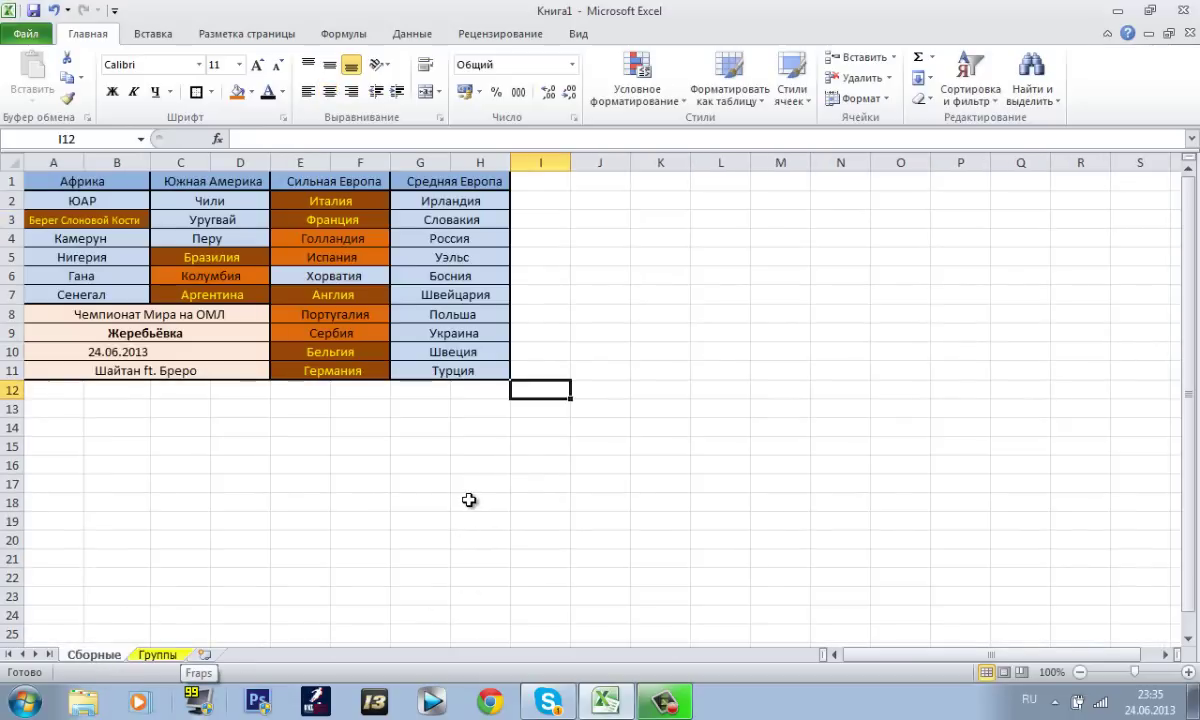
pyautogui.click(467, 448)
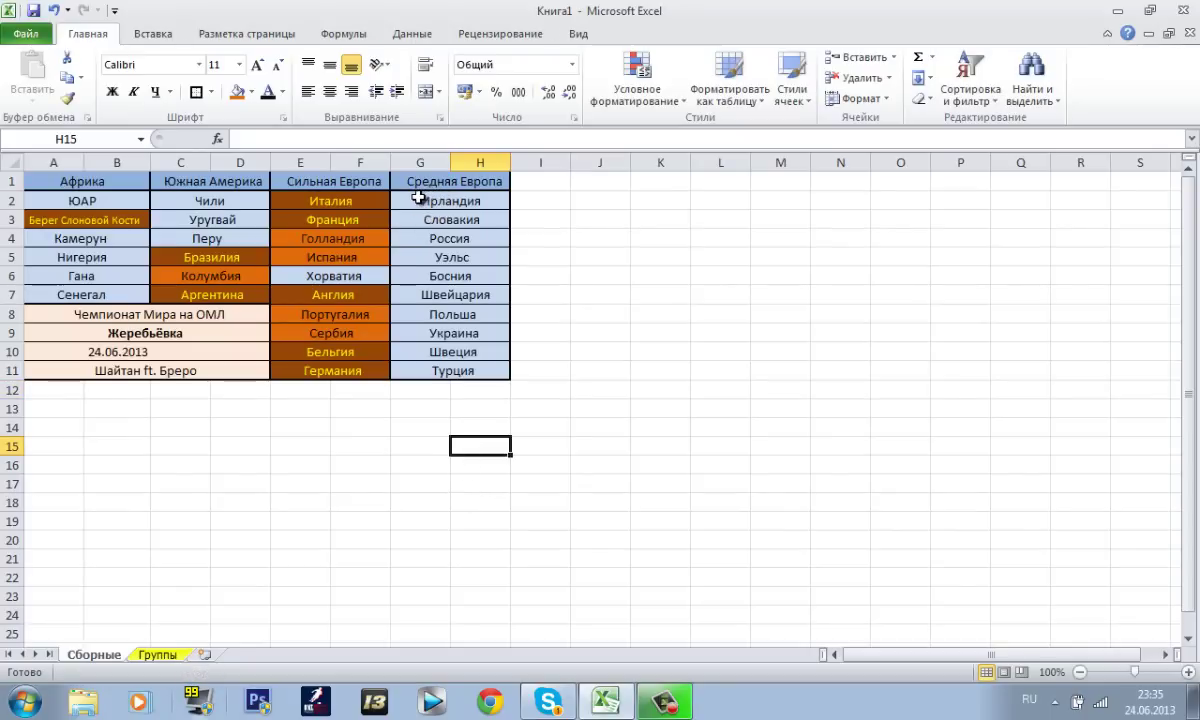
pyautogui.moveTo(419, 200); pyautogui.dragTo(480, 369)
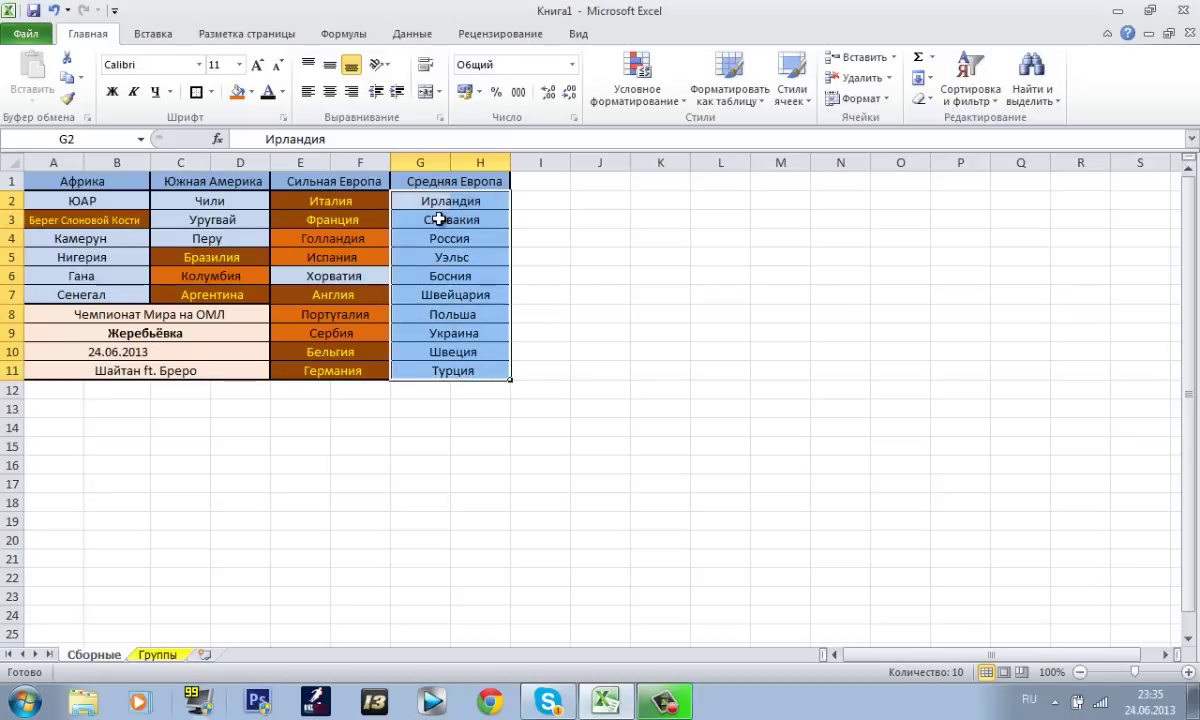
pyautogui.moveTo(435, 220); pyautogui.dragTo(458, 210)
pyautogui.click(240, 93)
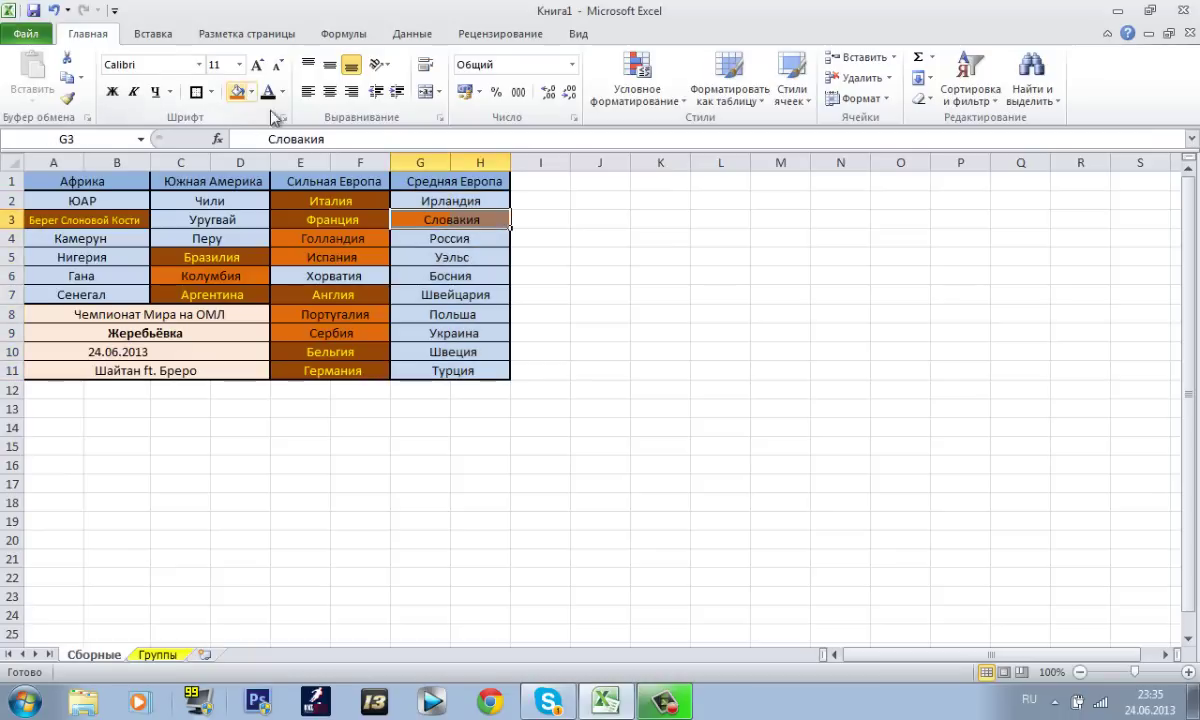
pyautogui.click(455, 258)
# - Enter Словакия in cell F2 of the Группы sheet, under Бельгия
pyautogui.click(160, 655)
pyautogui.click(338, 199)
pyautogui.click(292, 140)
pyautogui.write('Слов')
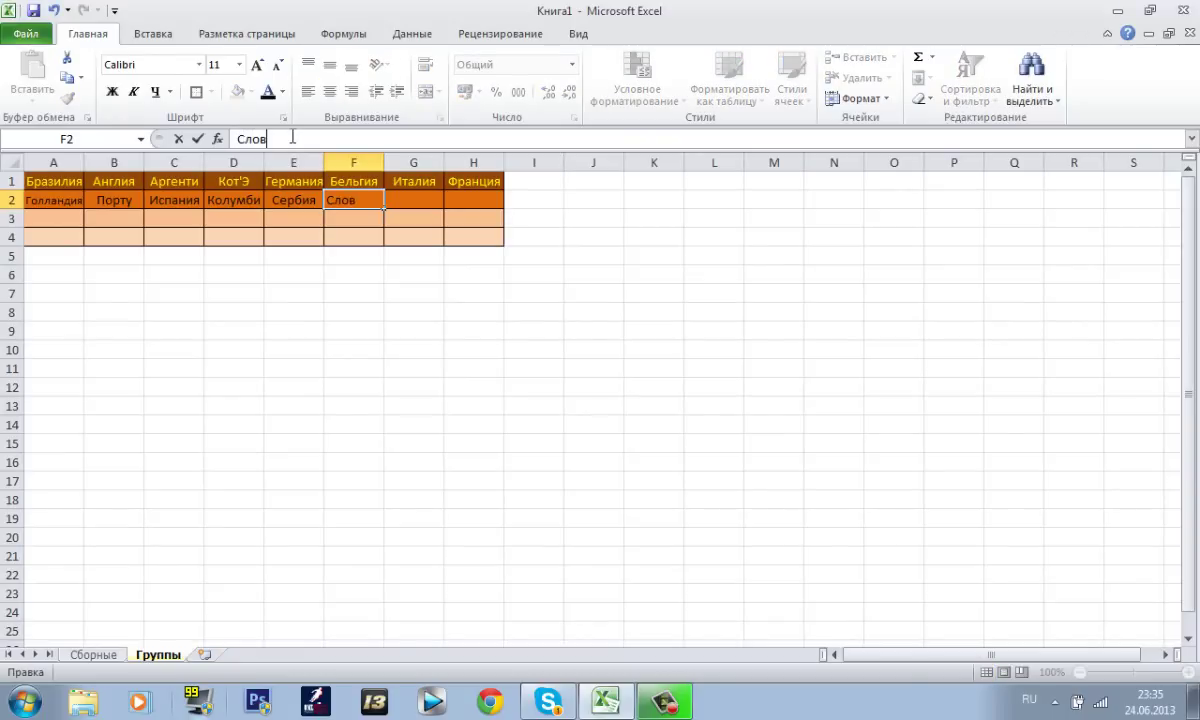
pyautogui.write('акия')
pyautogui.click(396, 232)
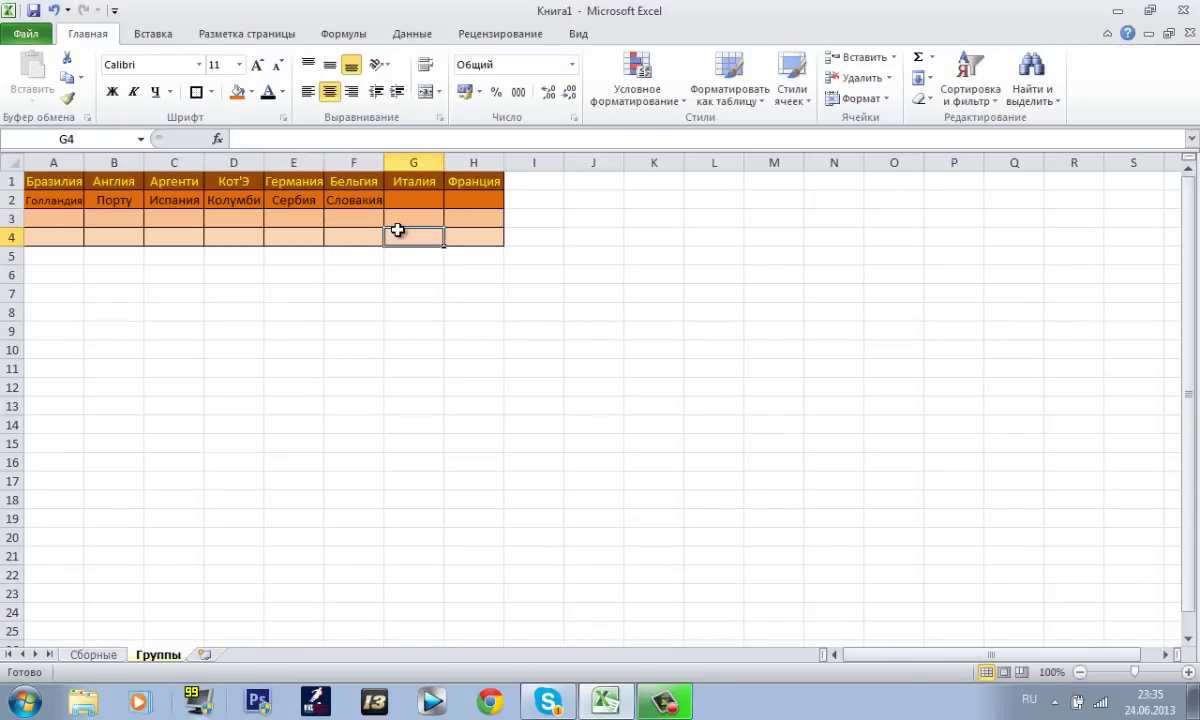
pyautogui.click(354, 200)
pyautogui.click(338, 92)
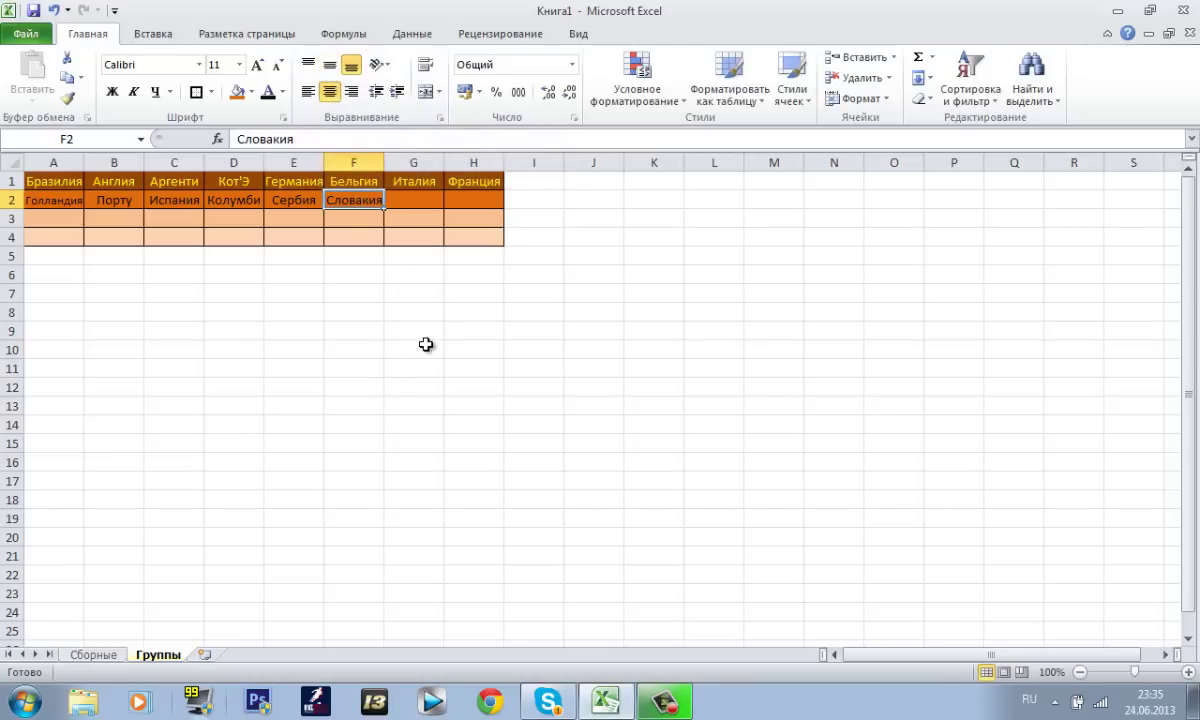
# - Fill the Уругвай cells C3:D3 on the Сборные sheet with the same orange as Колумбия
pyautogui.click(93, 655)
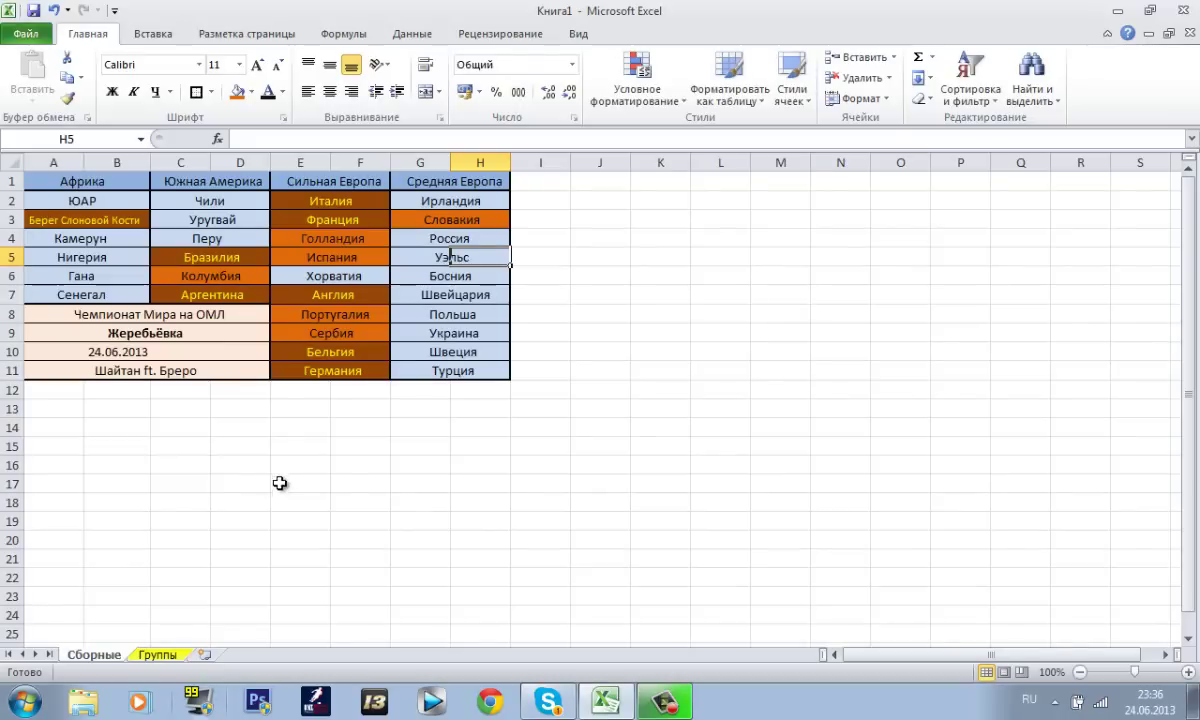
pyautogui.moveTo(178, 207); pyautogui.dragTo(210, 240)
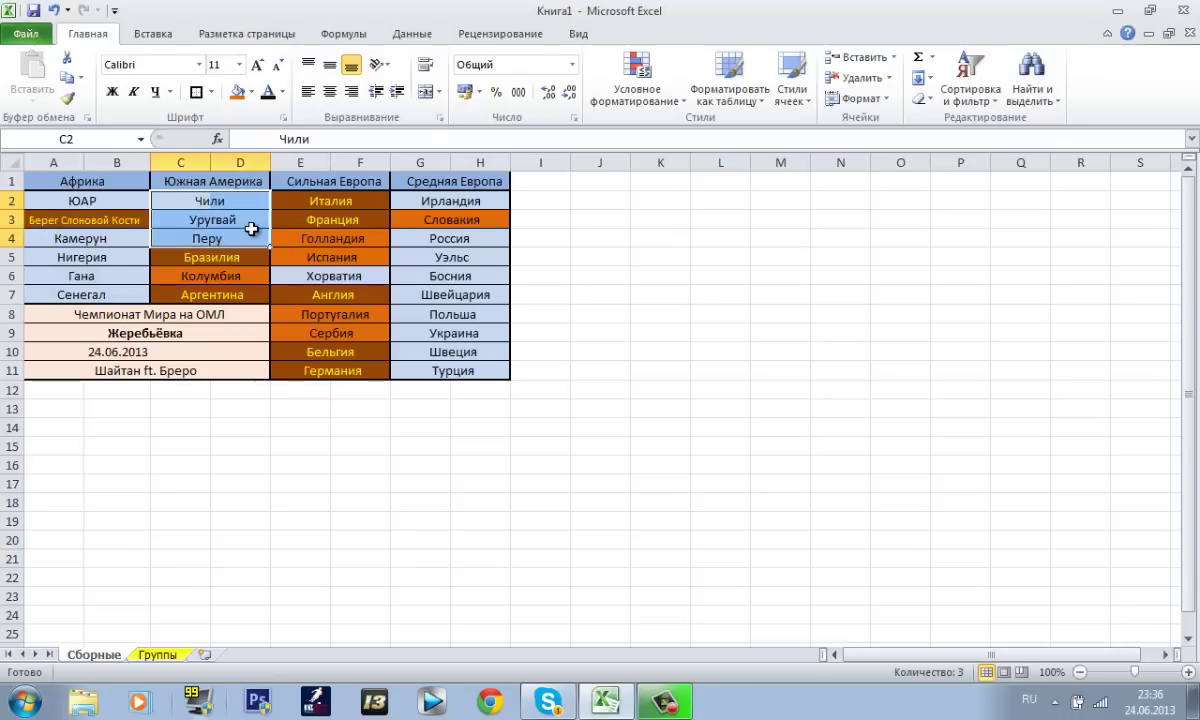
pyautogui.moveTo(214, 227)
pyautogui.mouseDown()
pyautogui.moveTo(182, 220)
pyautogui.moveTo(236, 225)
pyautogui.mouseUp()
pyautogui.click(237, 91)
pyautogui.click(316, 330)
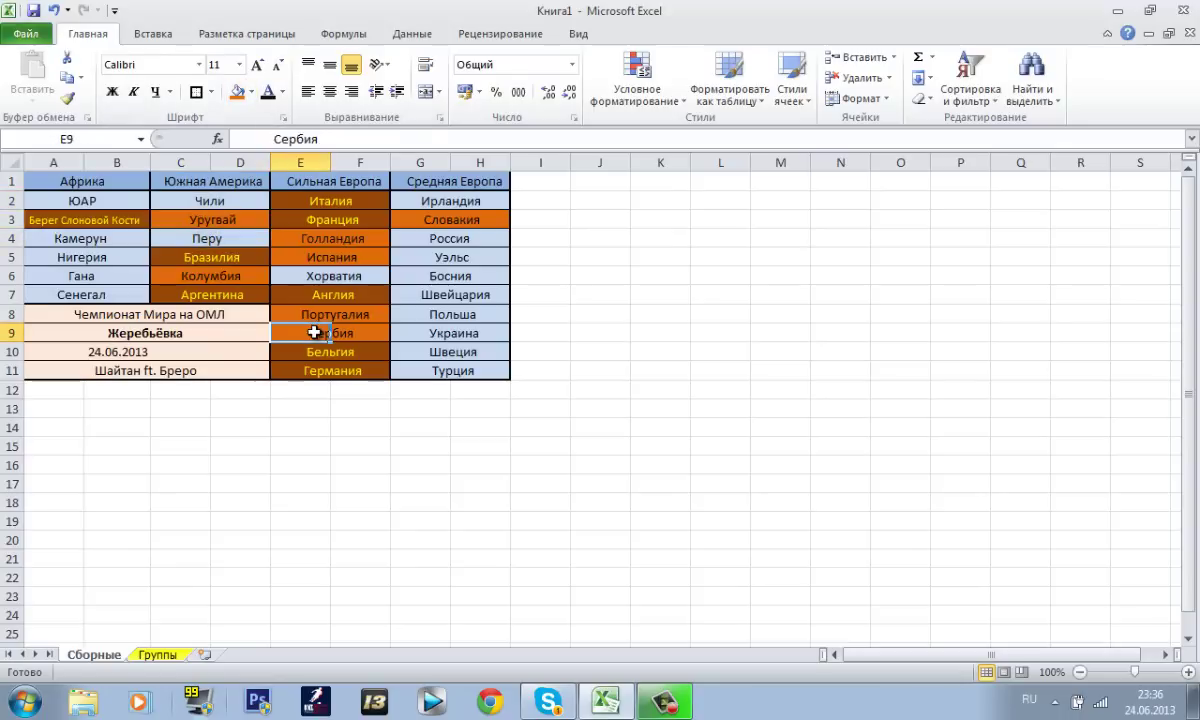
# - Enter Уругвая in cell G2 of the Группы sheet, under Италия
pyautogui.click(172, 658)
pyautogui.click(412, 196)
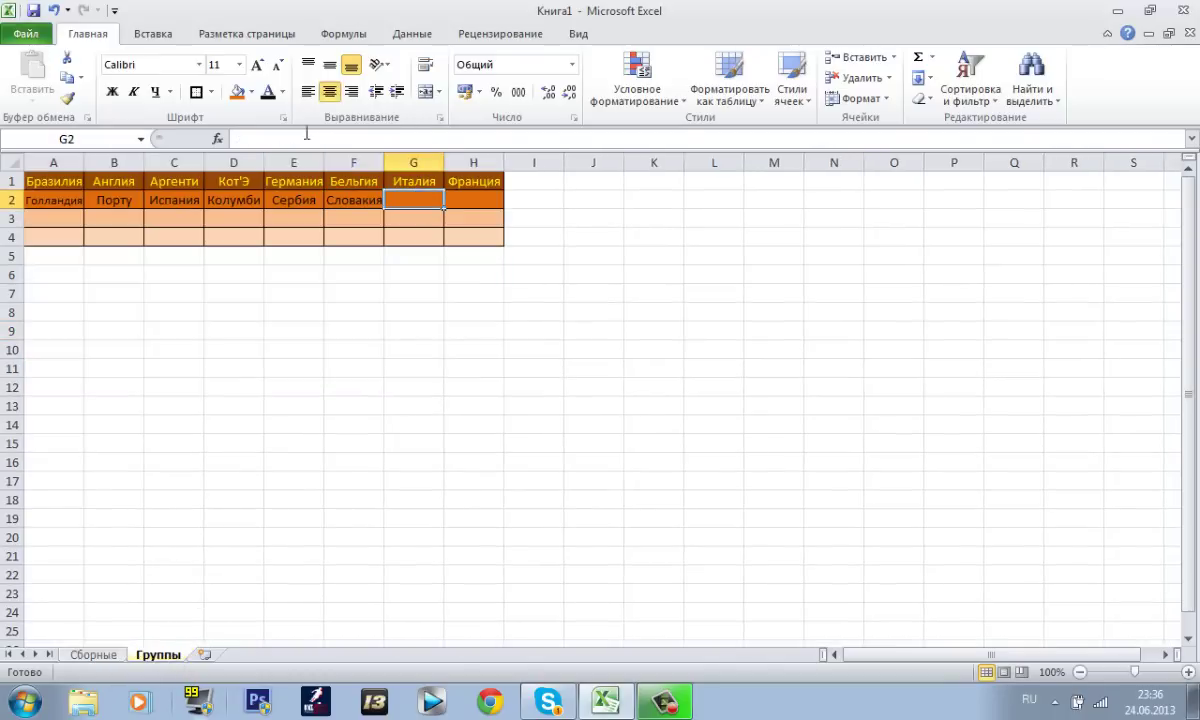
pyautogui.write('Уругвая')
pyautogui.click(455, 181)
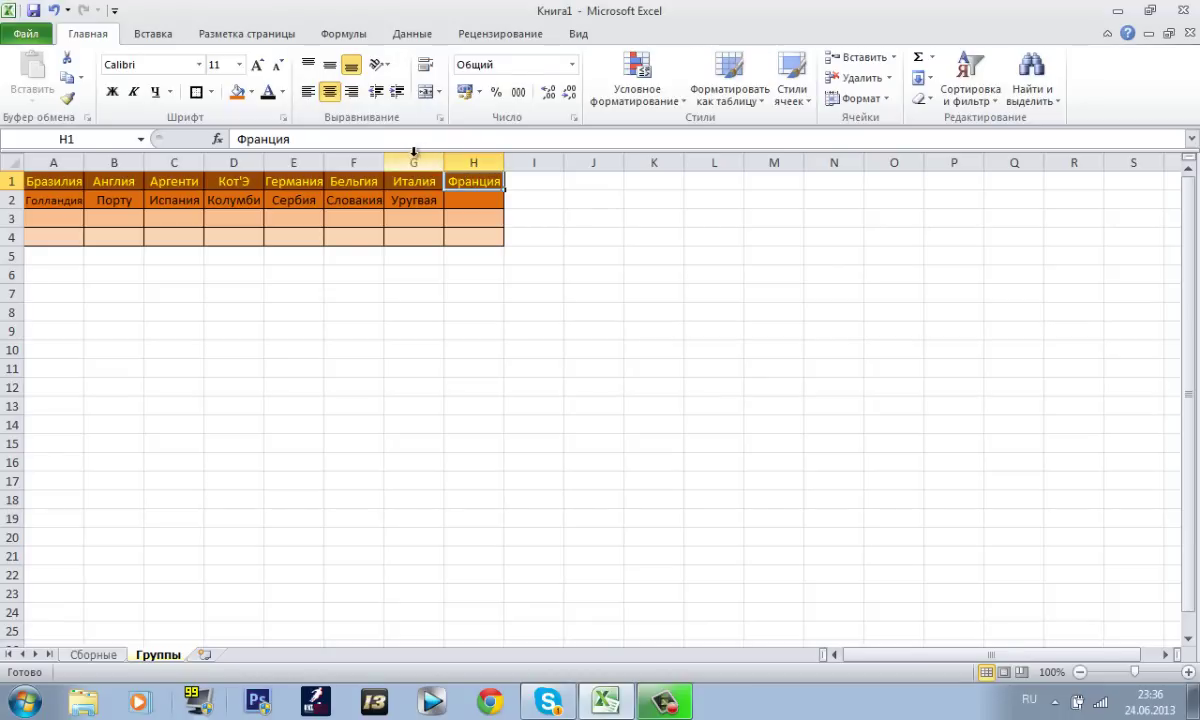
pyautogui.click(416, 218)
pyautogui.moveTo(420, 203); pyautogui.dragTo(423, 187)
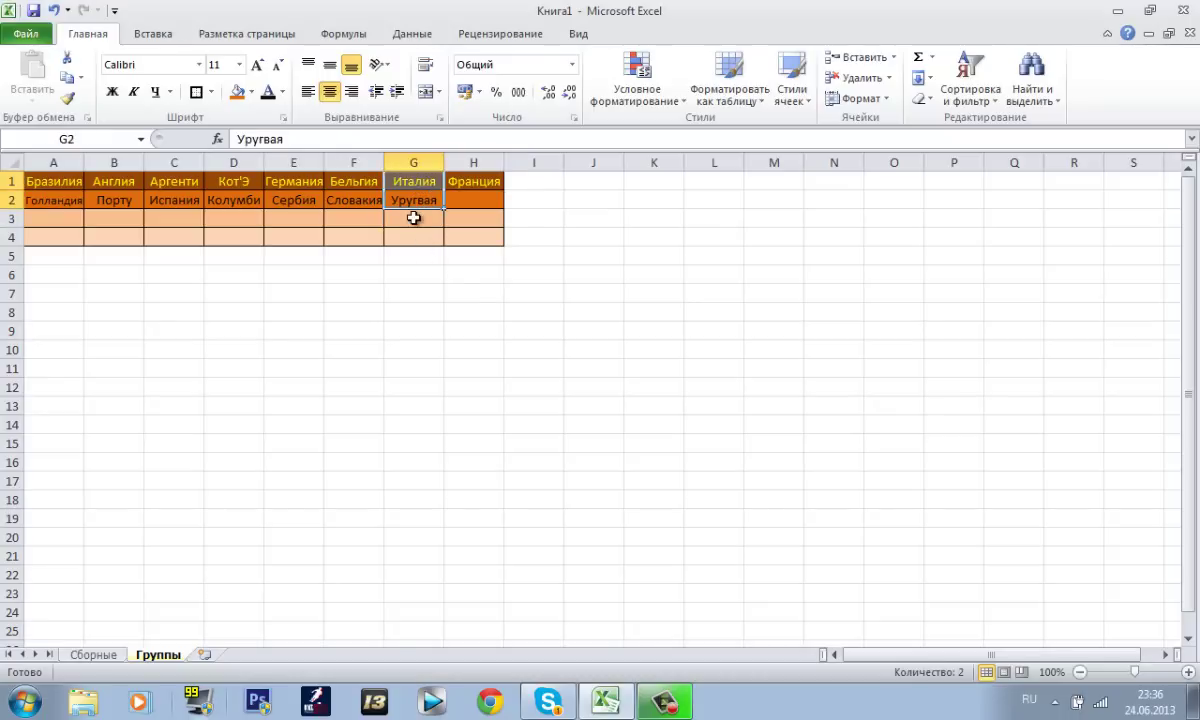
# - Fill the Россия cells G4:H4 in the Средняя Европа column of the Сборные sheet with the same orange as Словакия
pyautogui.click(480, 197)
pyautogui.moveTo(469, 186); pyautogui.dragTo(469, 196)
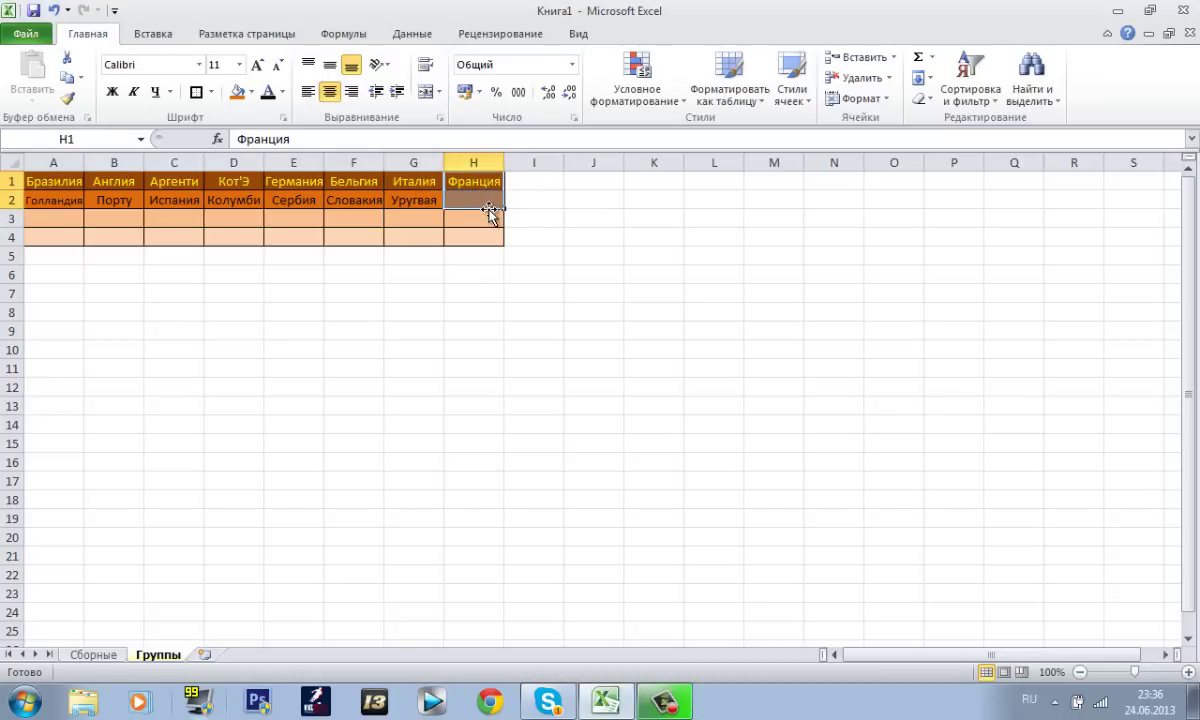
pyautogui.click(463, 200)
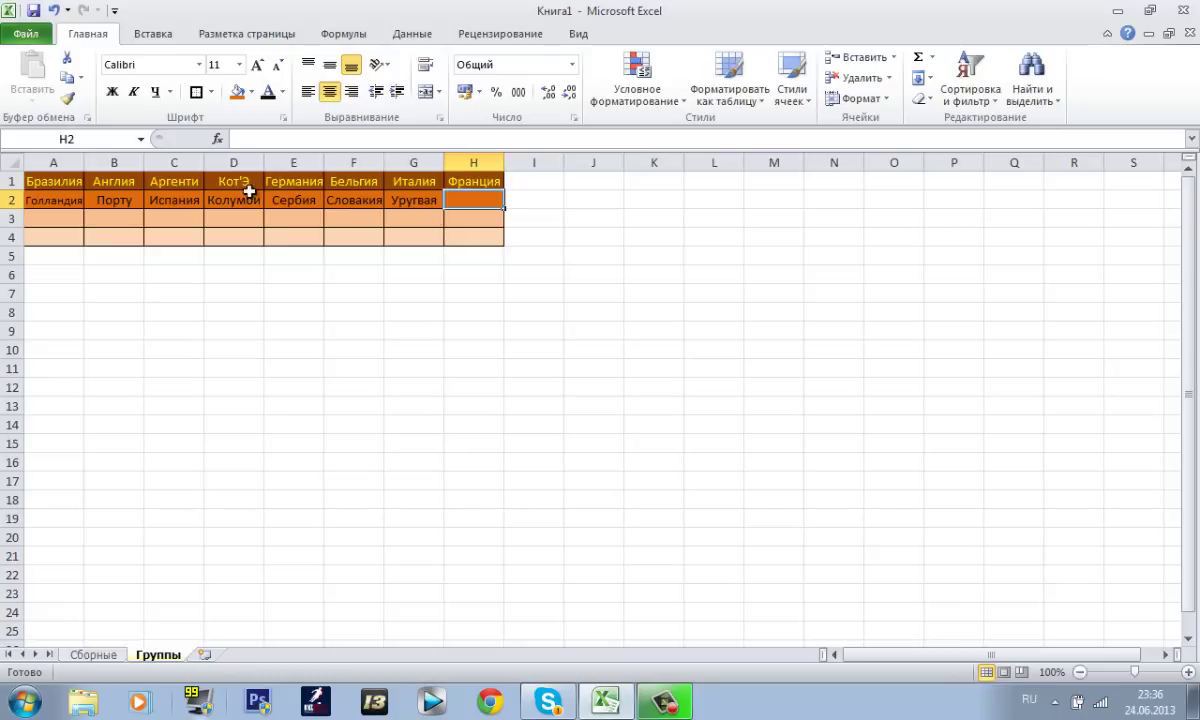
pyautogui.click(88, 656)
pyautogui.click(397, 423)
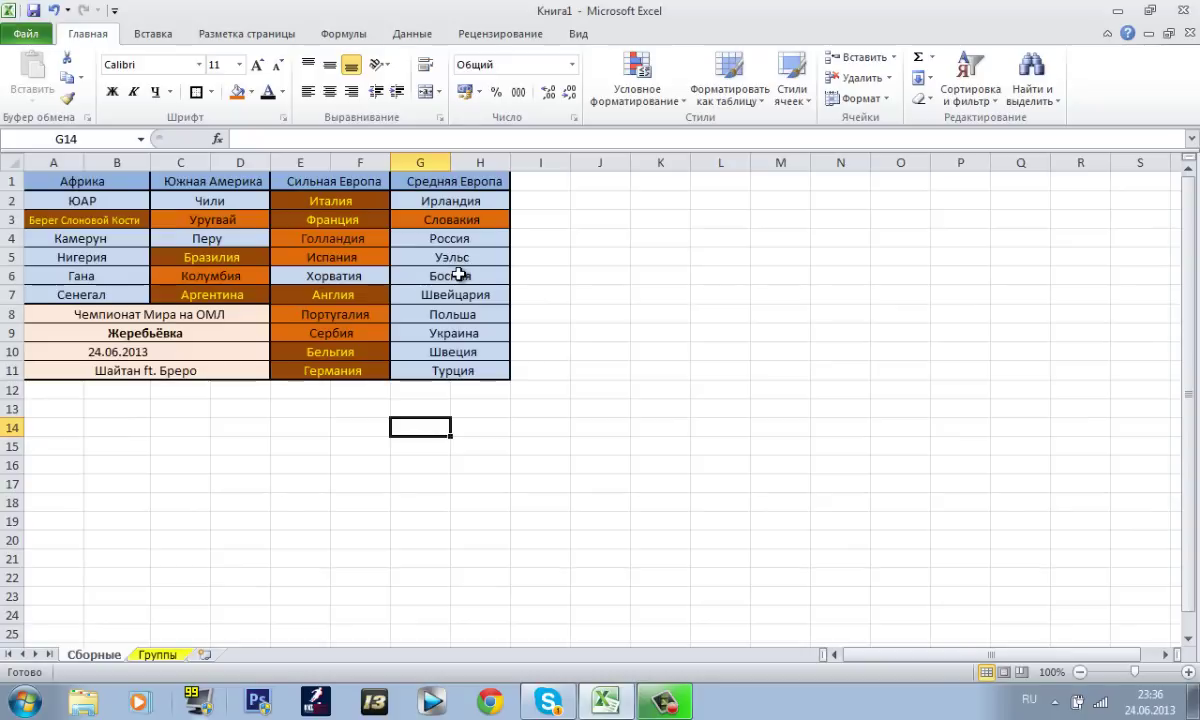
pyautogui.moveTo(410, 200); pyautogui.dragTo(465, 369)
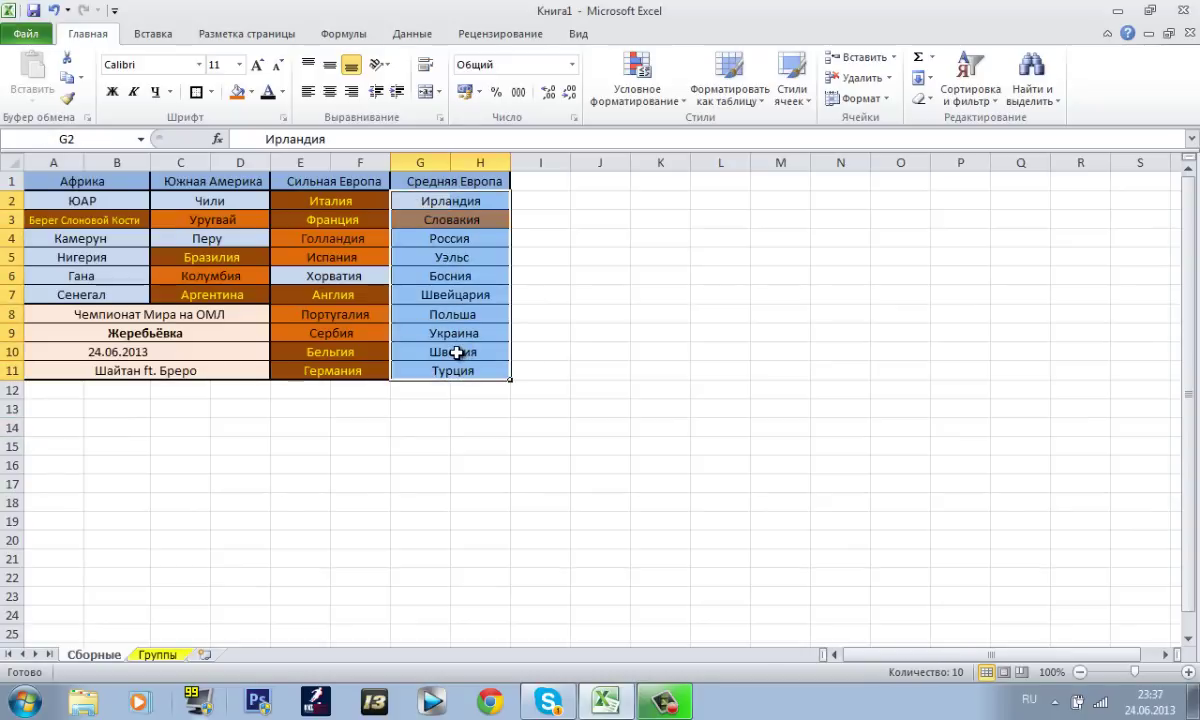
pyautogui.moveTo(415, 241); pyautogui.dragTo(455, 240)
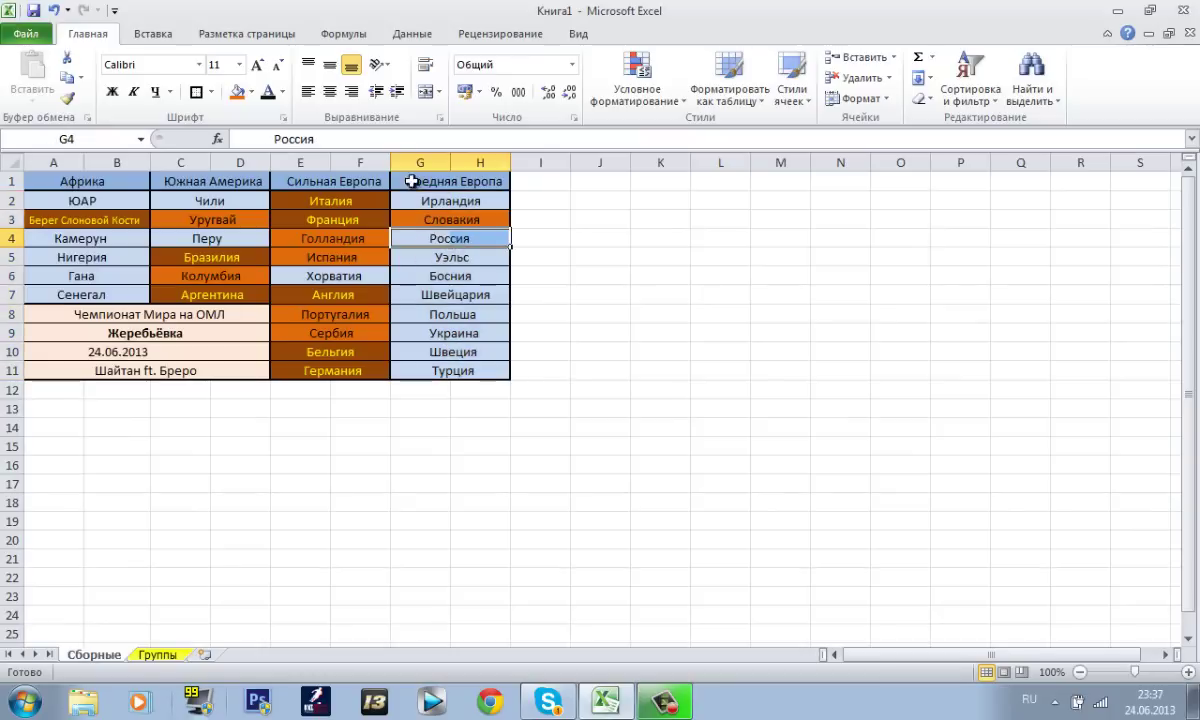
pyautogui.click(237, 91)
pyautogui.click(539, 241)
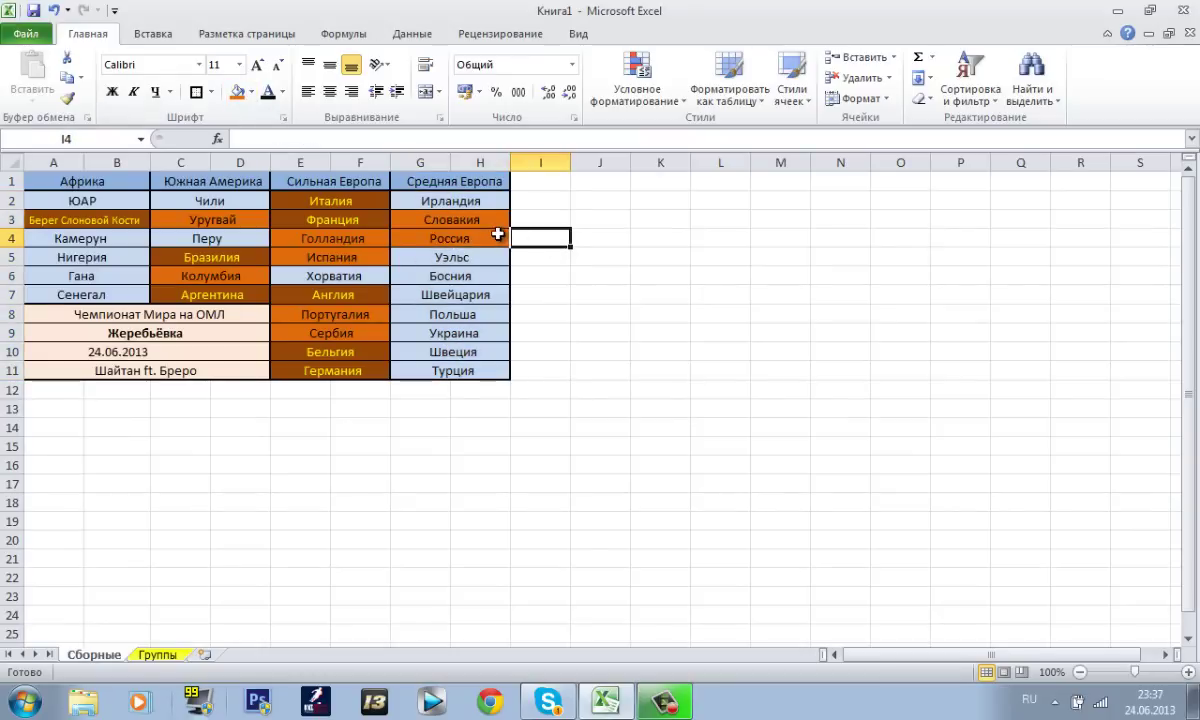
pyautogui.moveTo(494, 216); pyautogui.dragTo(422, 238)
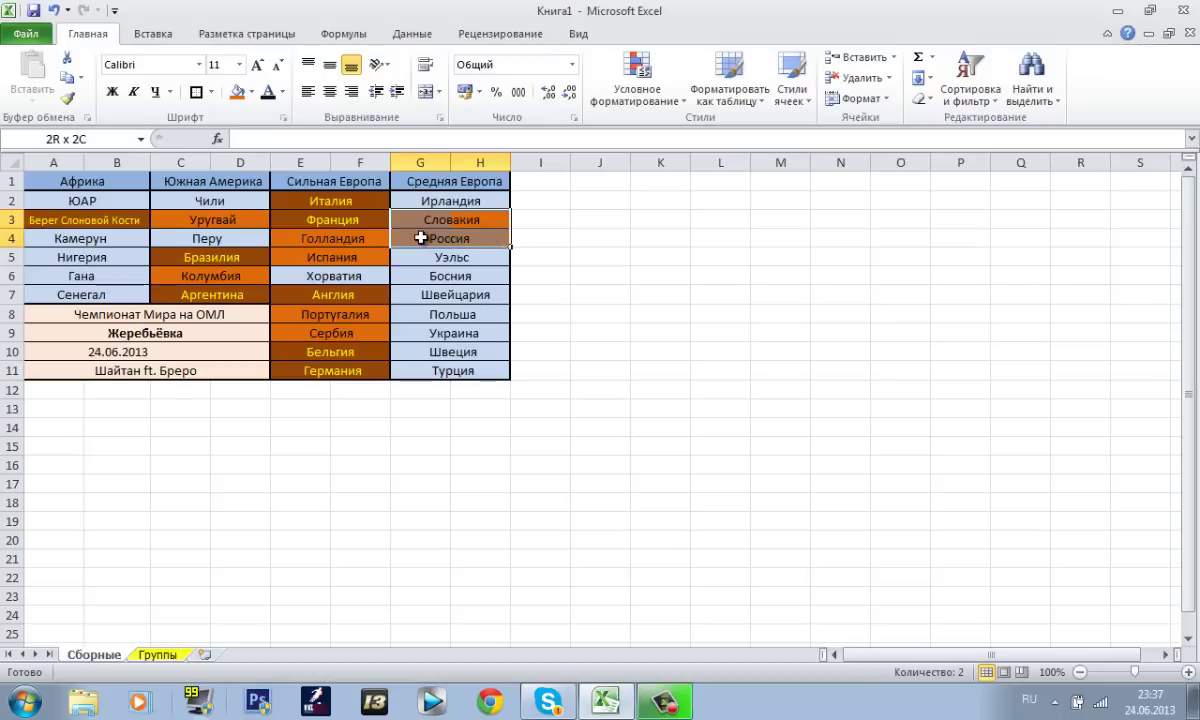
pyautogui.click(465, 313)
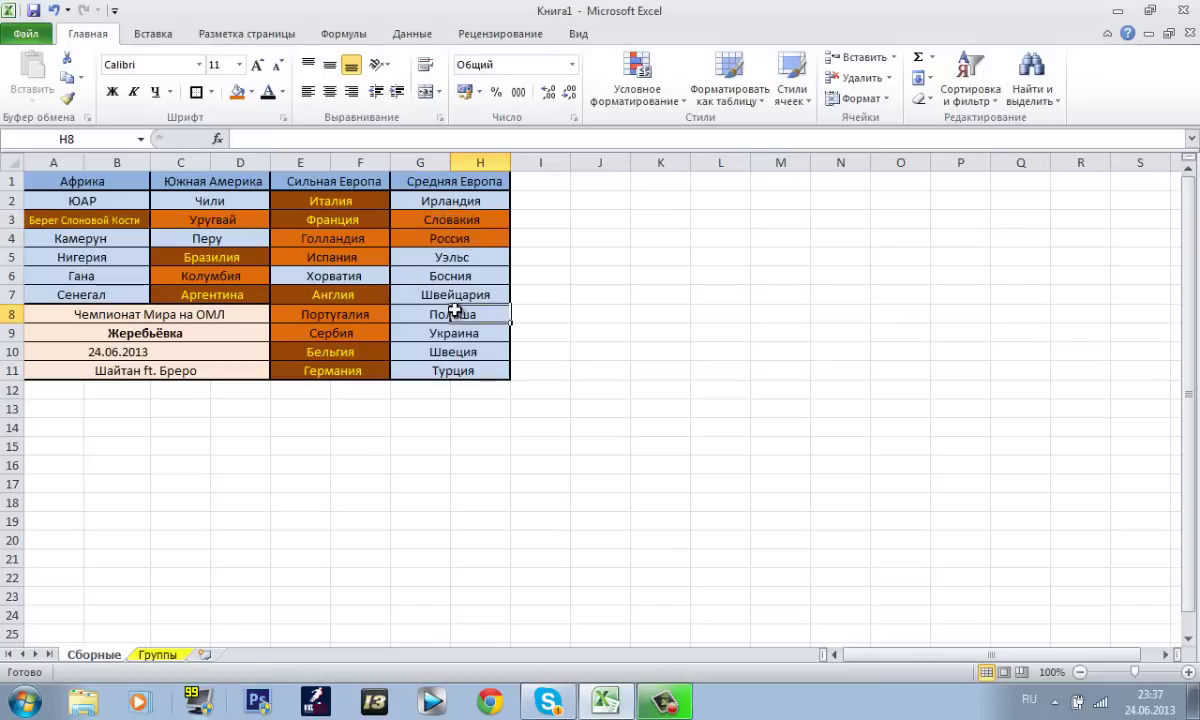
# - Enter Россия in cell H2 of the Группы sheet, under Франция
pyautogui.click(178, 654)
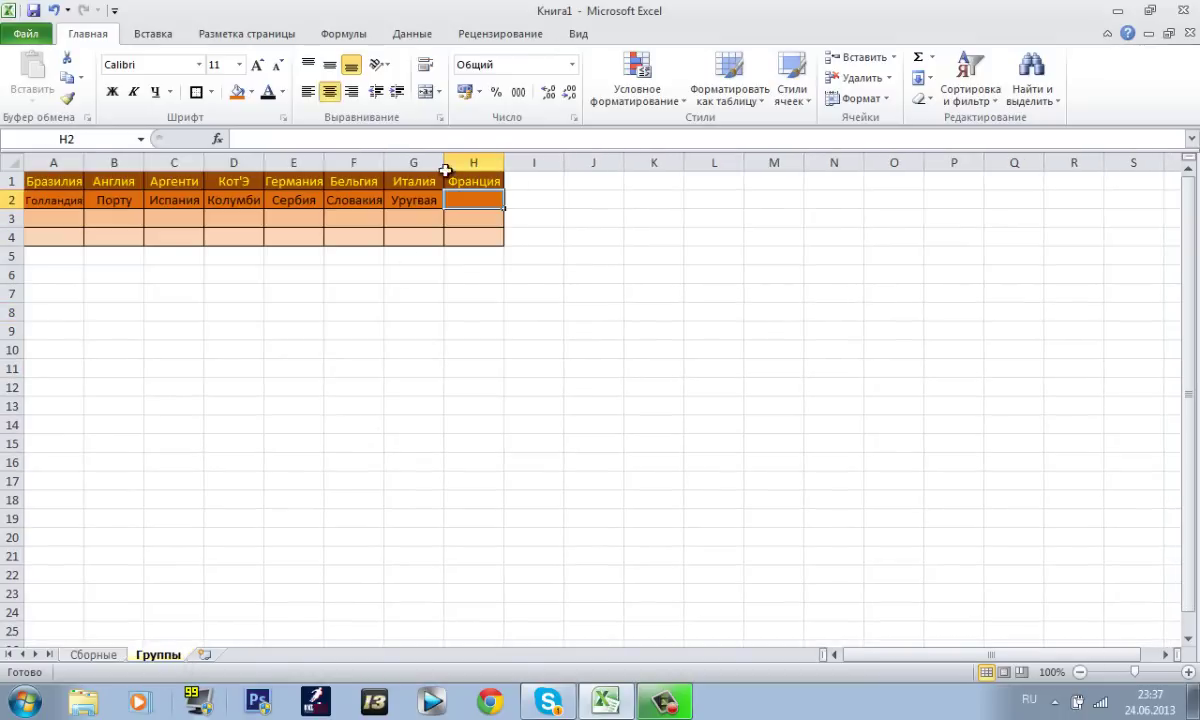
pyautogui.click(308, 133)
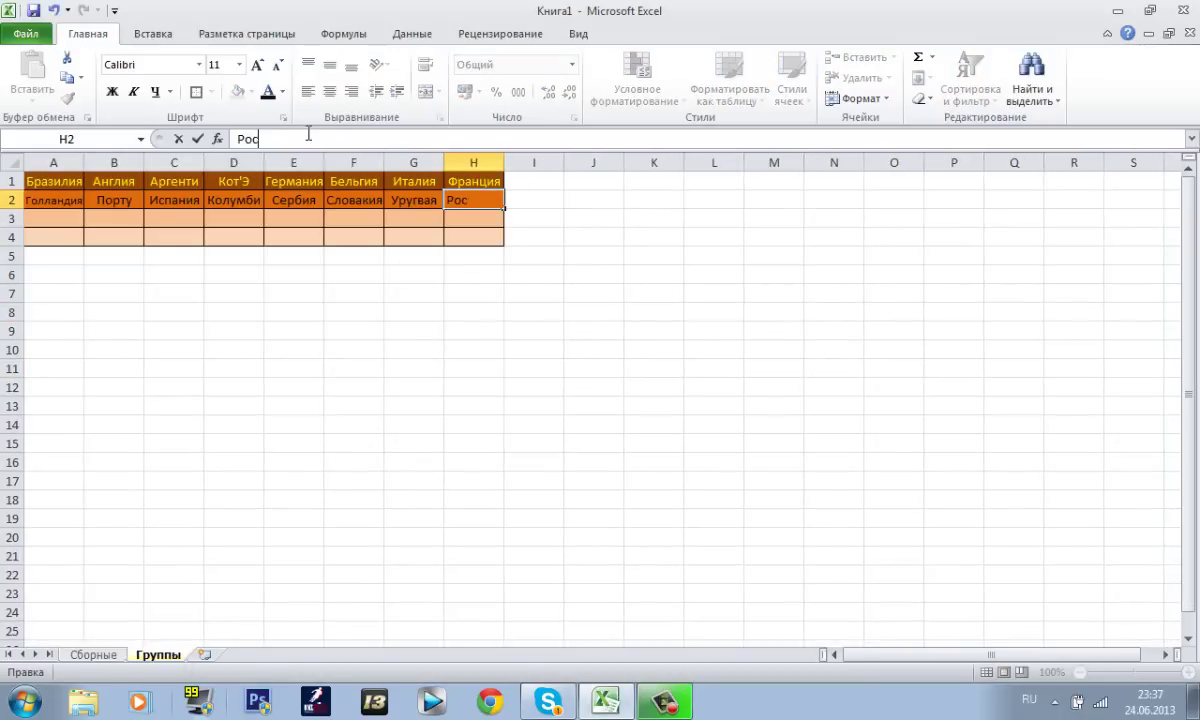
pyautogui.click(484, 234)
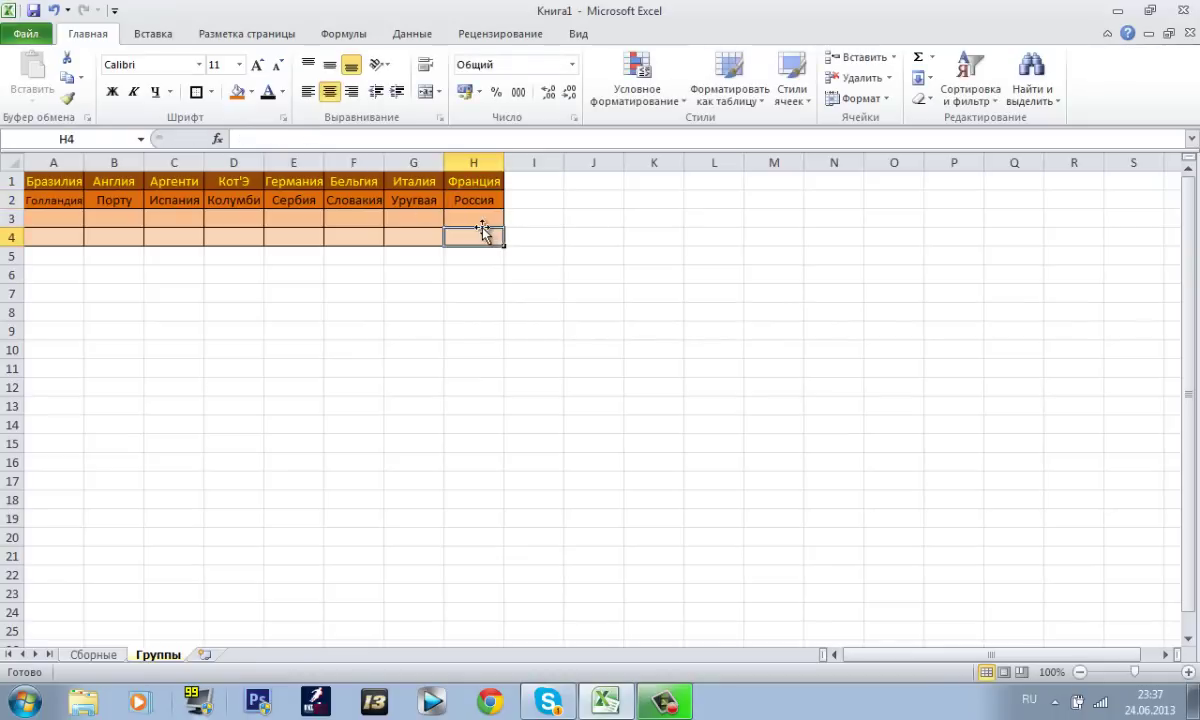
pyautogui.click(483, 201)
pyautogui.click(476, 182)
pyautogui.click(481, 198)
pyautogui.moveTo(481, 198); pyautogui.dragTo(450, 183)
pyautogui.click(523, 229)
pyautogui.click(521, 210)
pyautogui.click(510, 180)
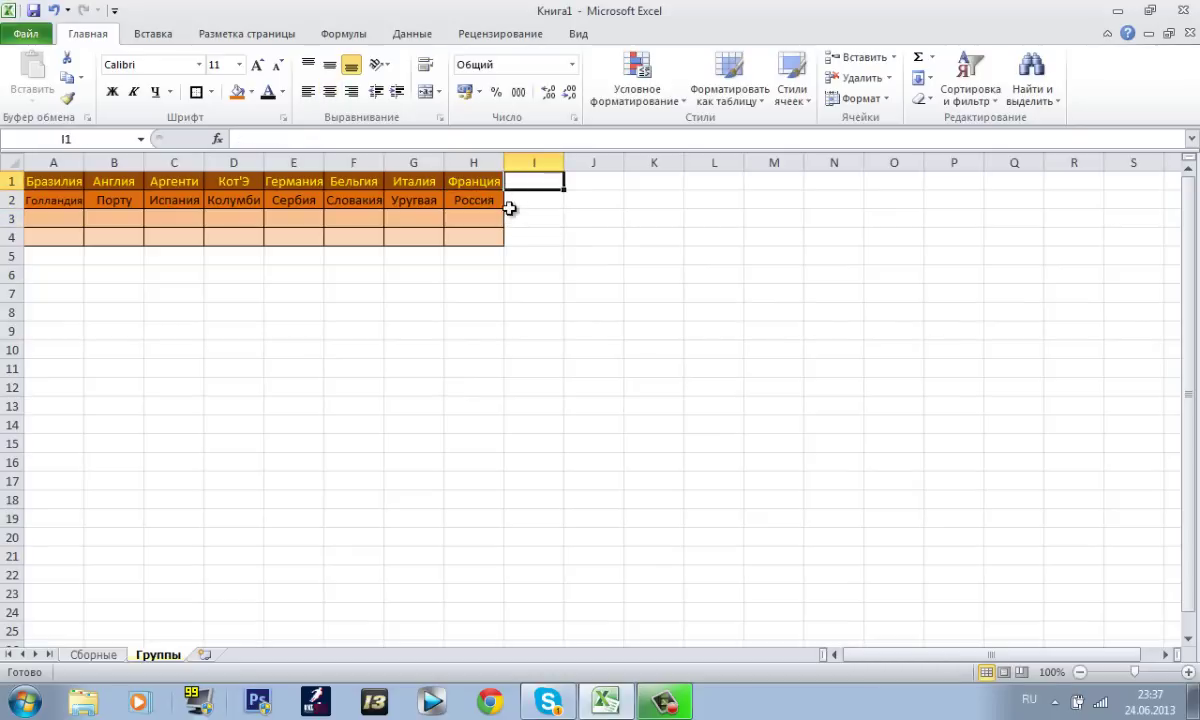
pyautogui.moveTo(486, 217); pyautogui.dragTo(62, 221)
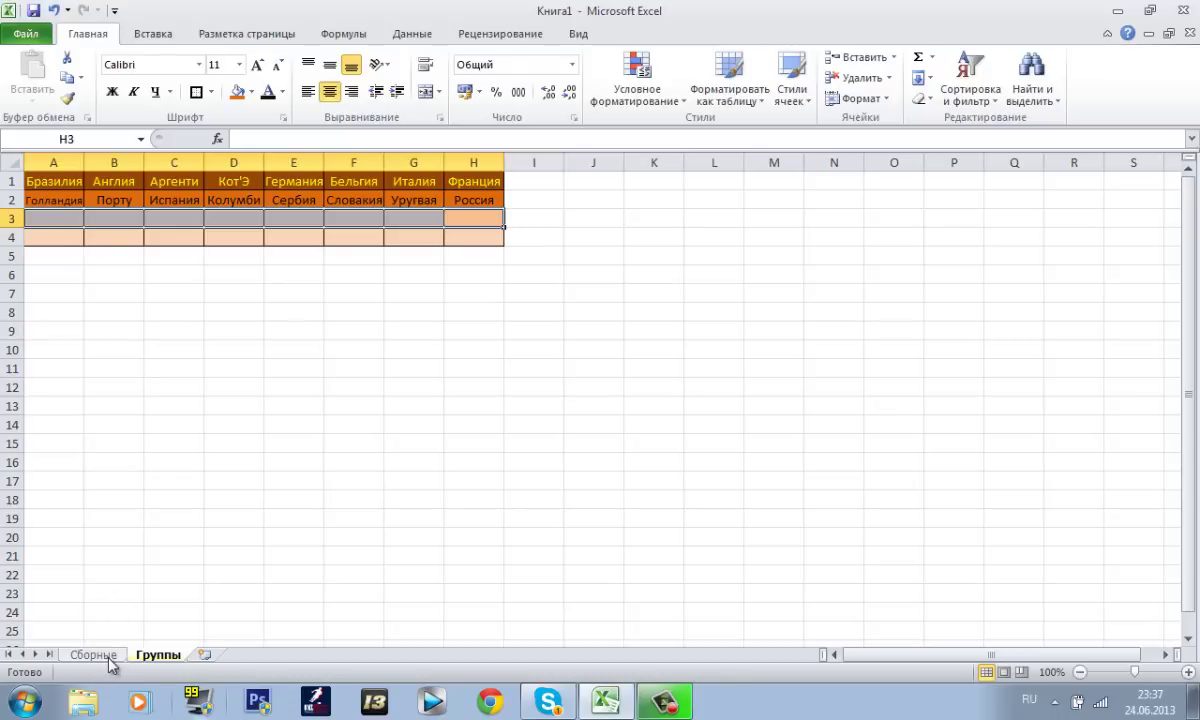
pyautogui.click(448, 331)
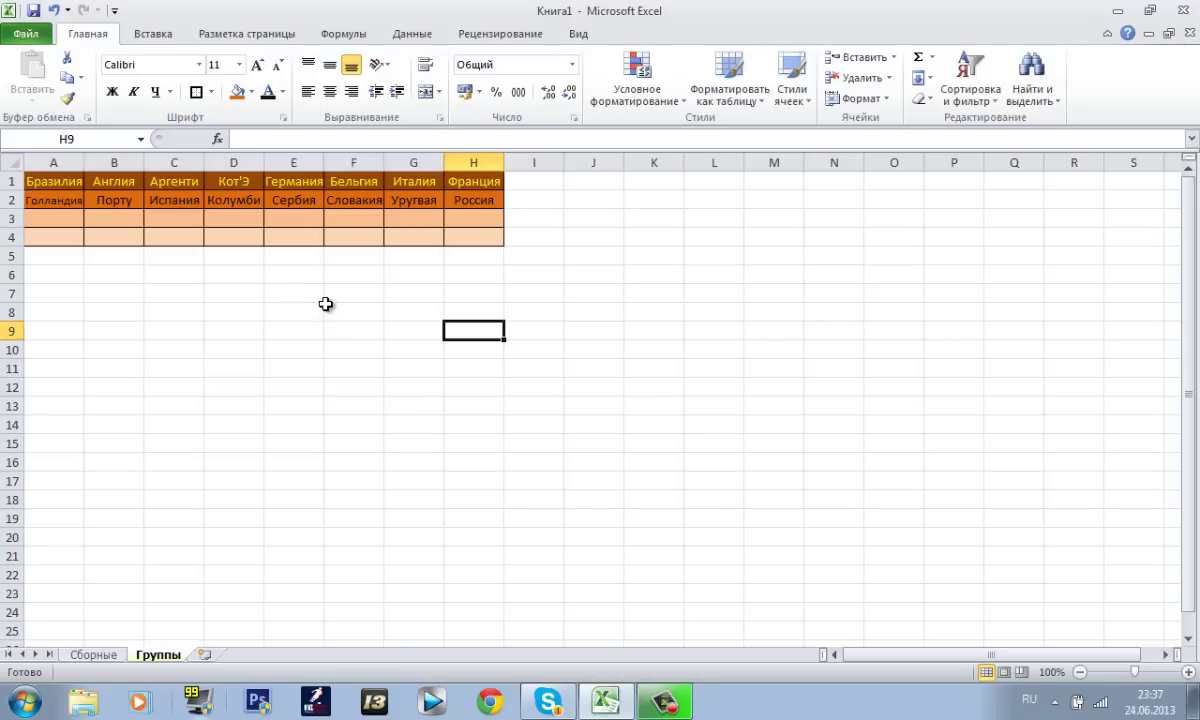
# - Make light orange the current fill colour by applying it to cell H8 on the Сборные sheet, and undo that cell's fill
pyautogui.click(93, 654)
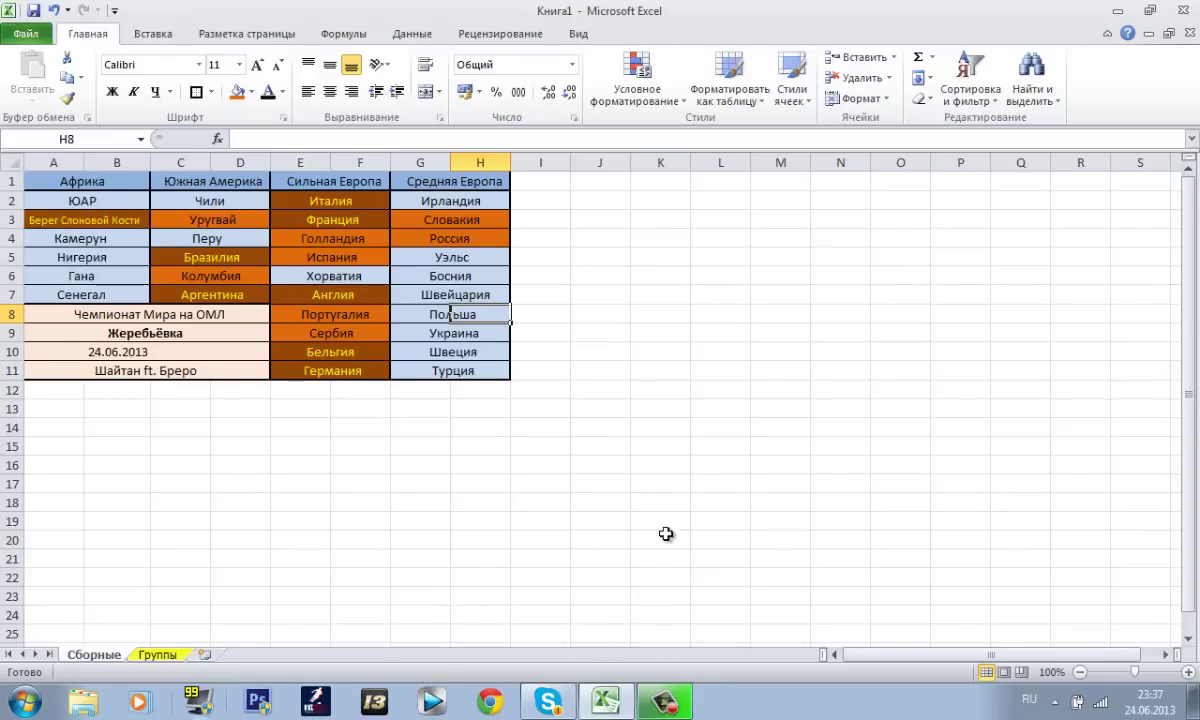
pyautogui.click(251, 92)
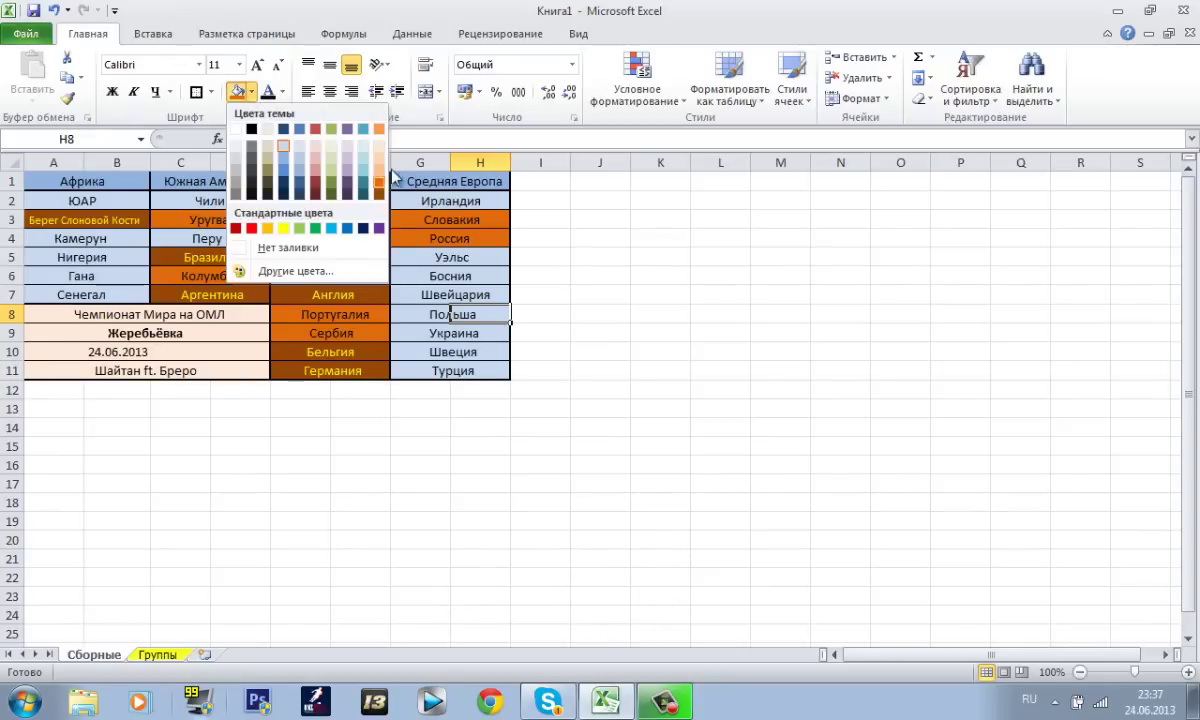
pyautogui.click(378, 155)
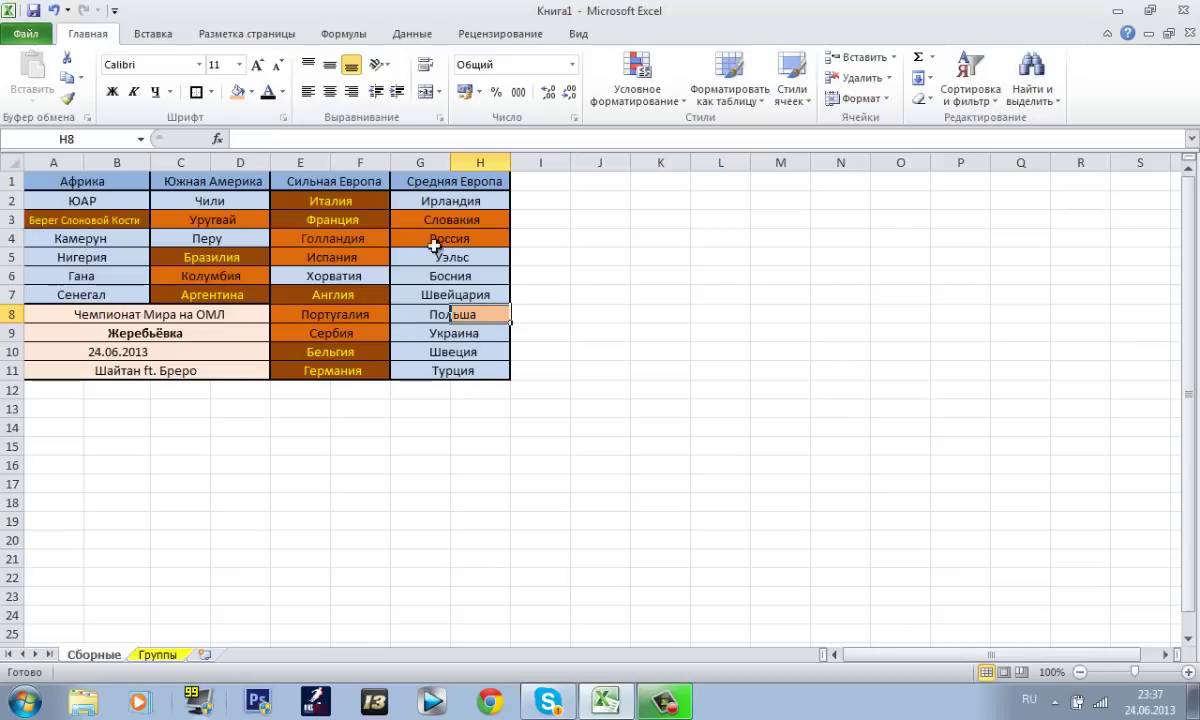
pyautogui.click(54, 12)
pyautogui.click(656, 313)
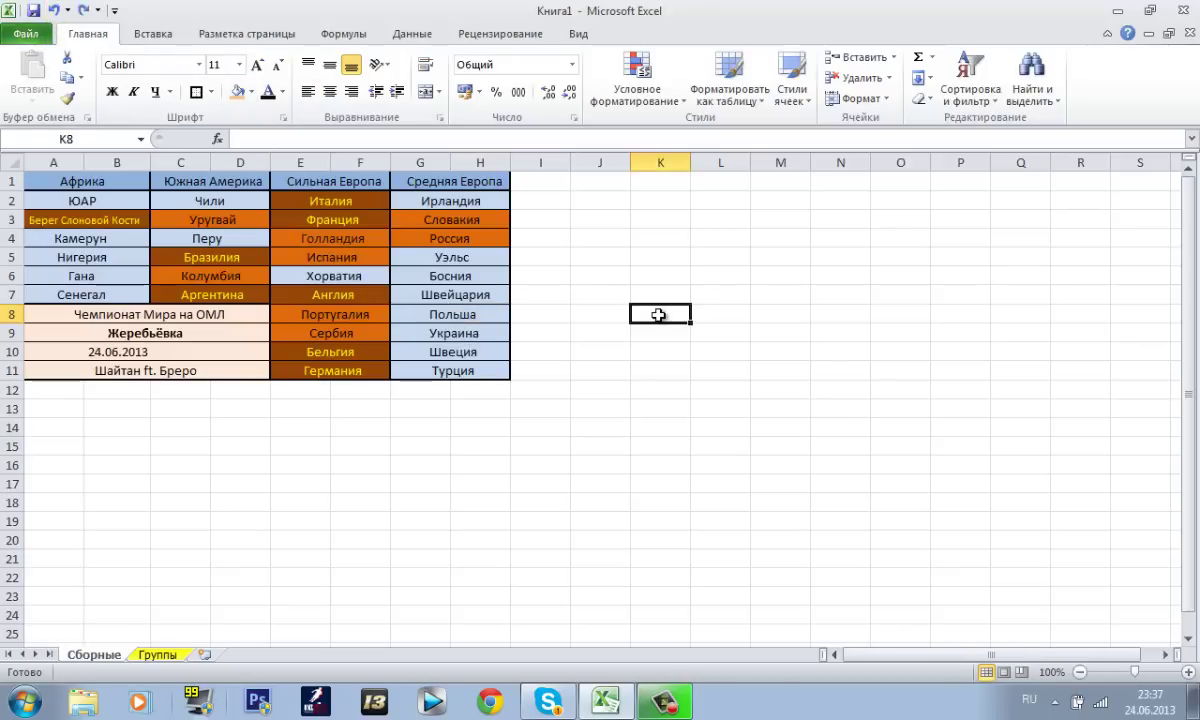
pyautogui.click(252, 92)
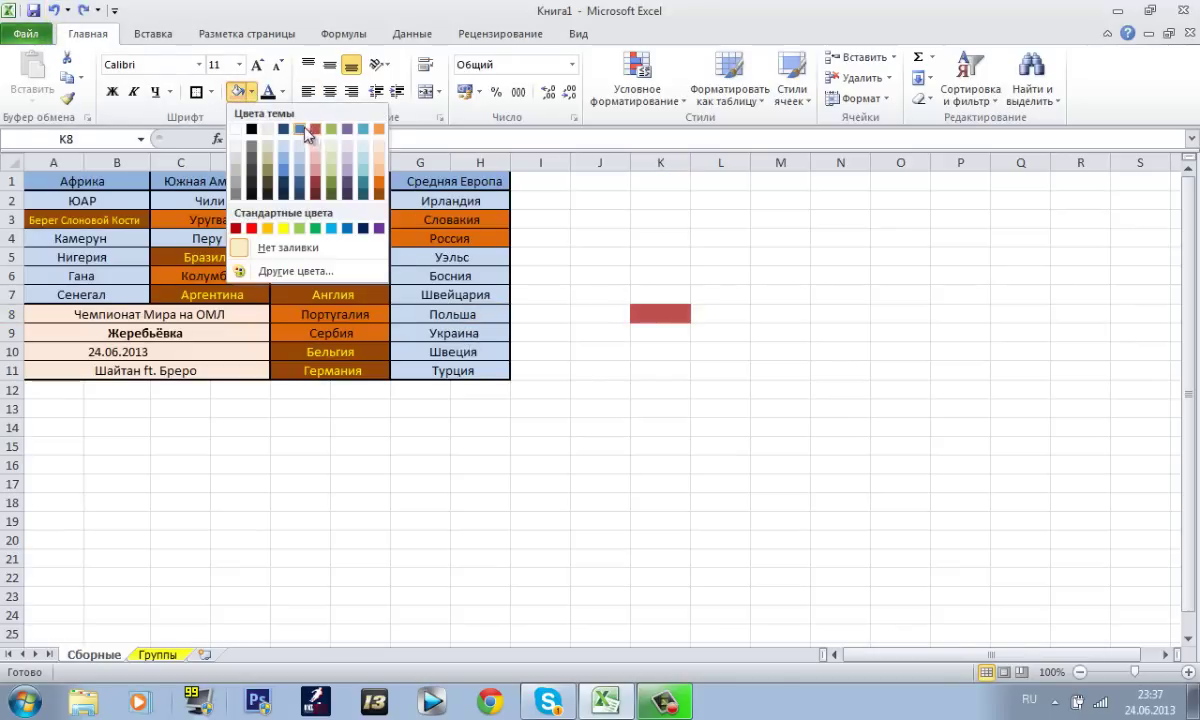
pyautogui.click(942, 334)
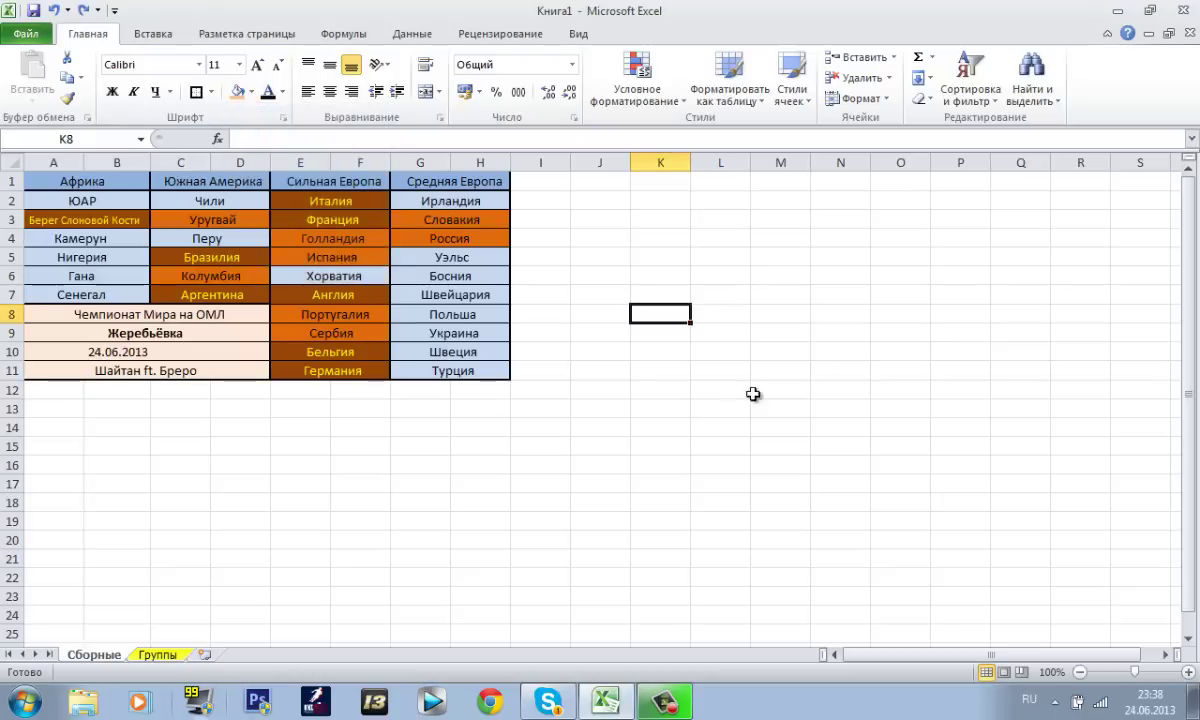
pyautogui.click(722, 418)
# - Review the drawn team pairs in rows 1 and 2 of the Группы sheet, from Бразилия across to Италия
pyautogui.click(163, 655)
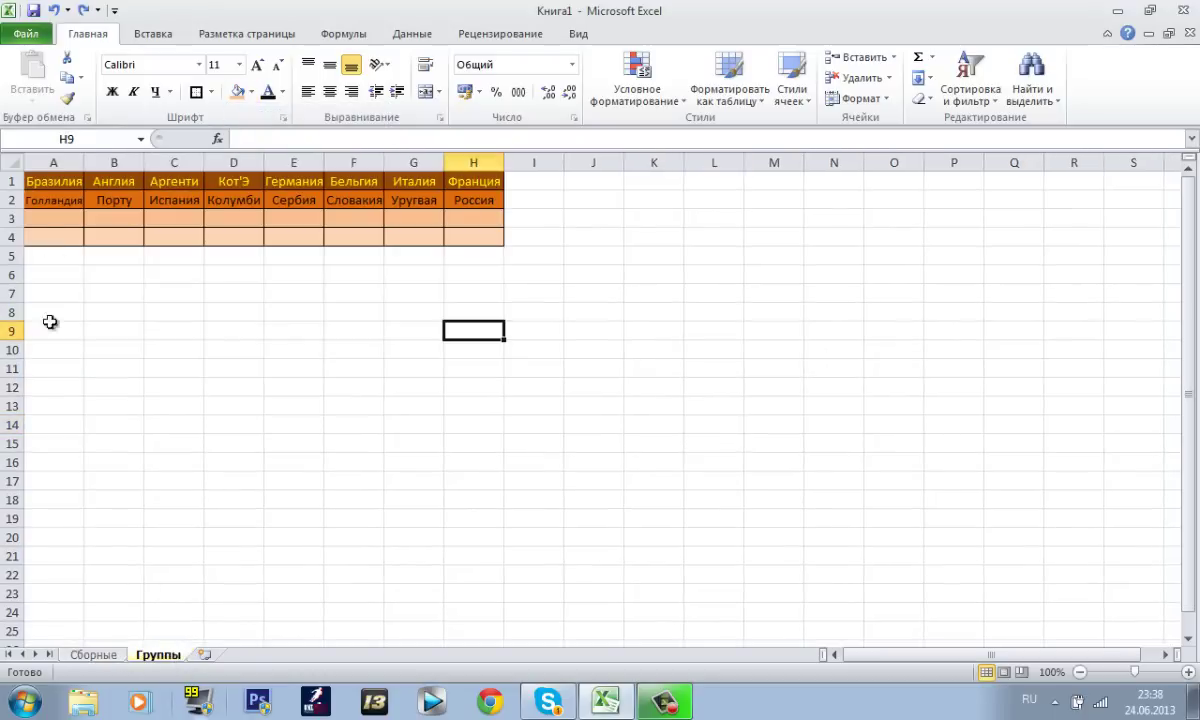
pyautogui.moveTo(48, 181); pyautogui.dragTo(107, 196)
pyautogui.click(101, 201)
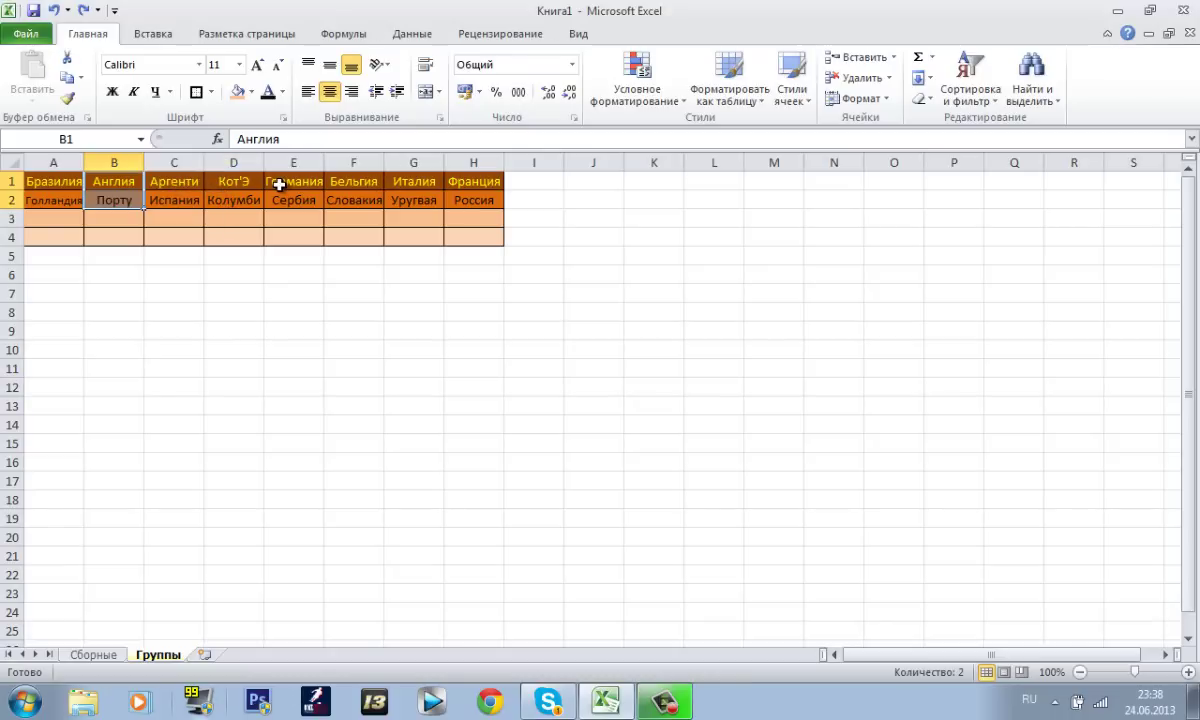
pyautogui.moveTo(280, 185); pyautogui.dragTo(314, 196)
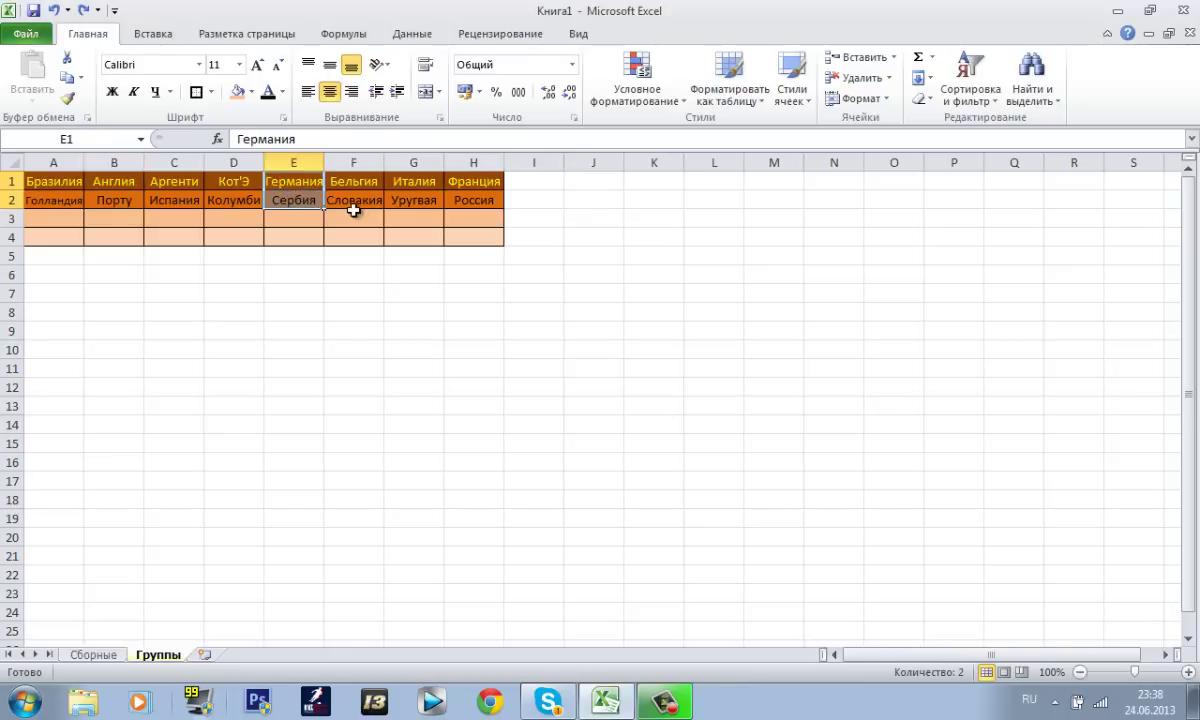
pyautogui.click(357, 184)
pyautogui.moveTo(357, 184); pyautogui.dragTo(372, 193)
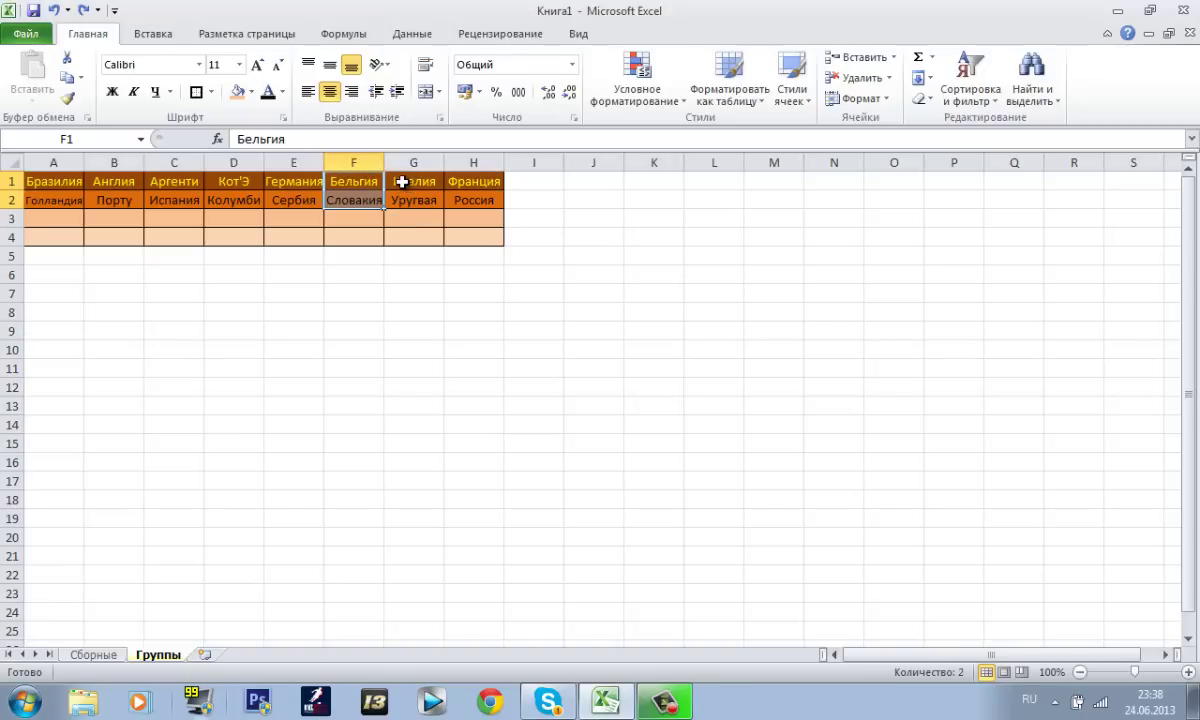
pyautogui.click(401, 182)
pyautogui.moveTo(413, 189); pyautogui.dragTo(414, 203)
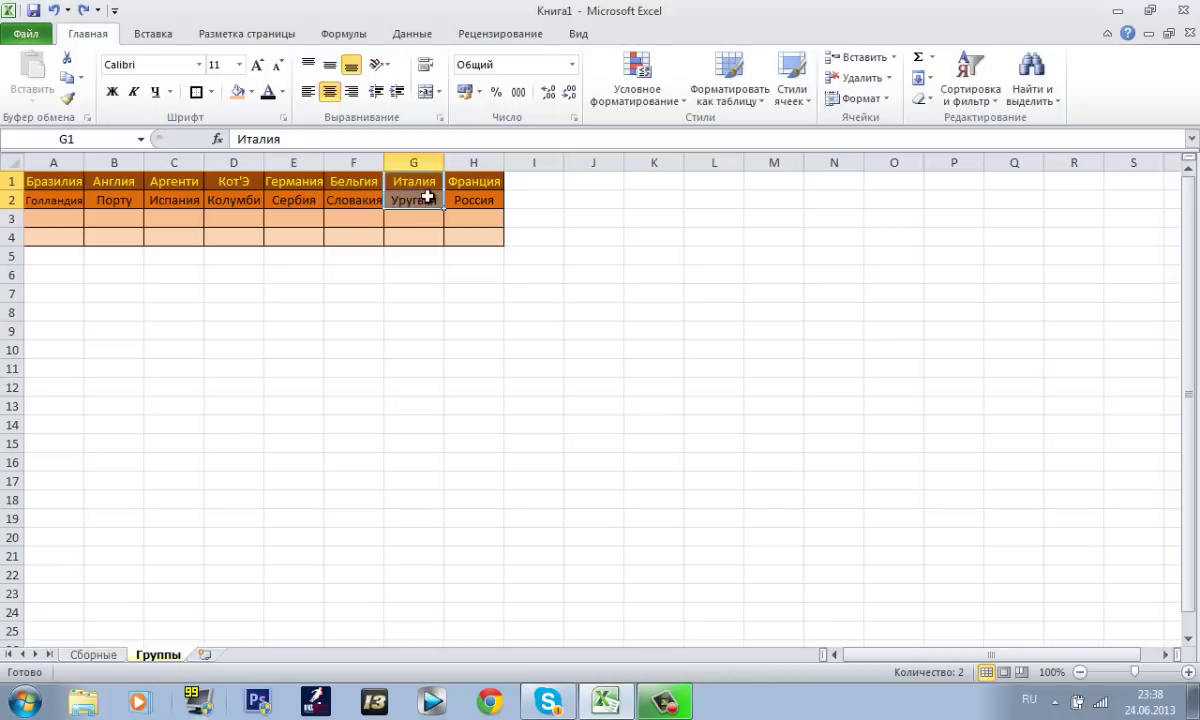
# - Correct the team name in cell G2 of the Группы sheet to Уругвай
pyautogui.click(416, 200)
pyautogui.click(298, 139)
pyautogui.press('BackSpace')
pyautogui.write('й')
pyautogui.click(486, 188)
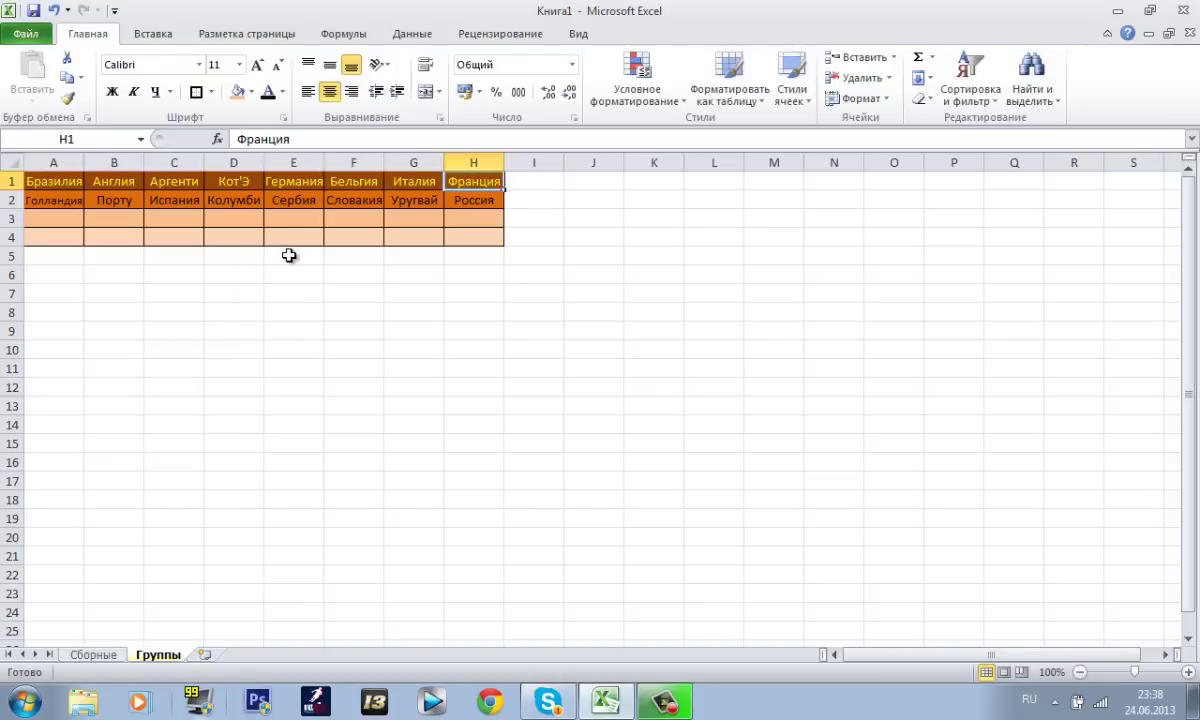
# - Fill the Турция cells G11:H11 in the Средняя Европа column of the Сборные sheet with light orange
pyautogui.click(93, 654)
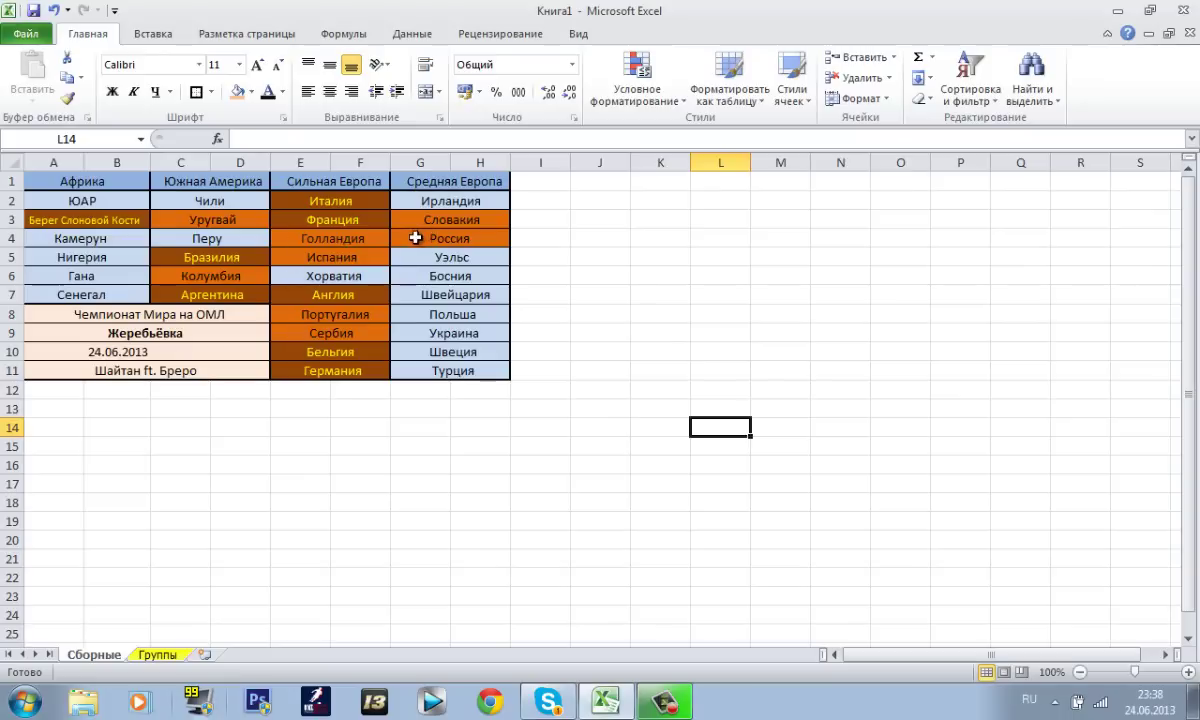
pyautogui.moveTo(404, 198); pyautogui.dragTo(470, 366)
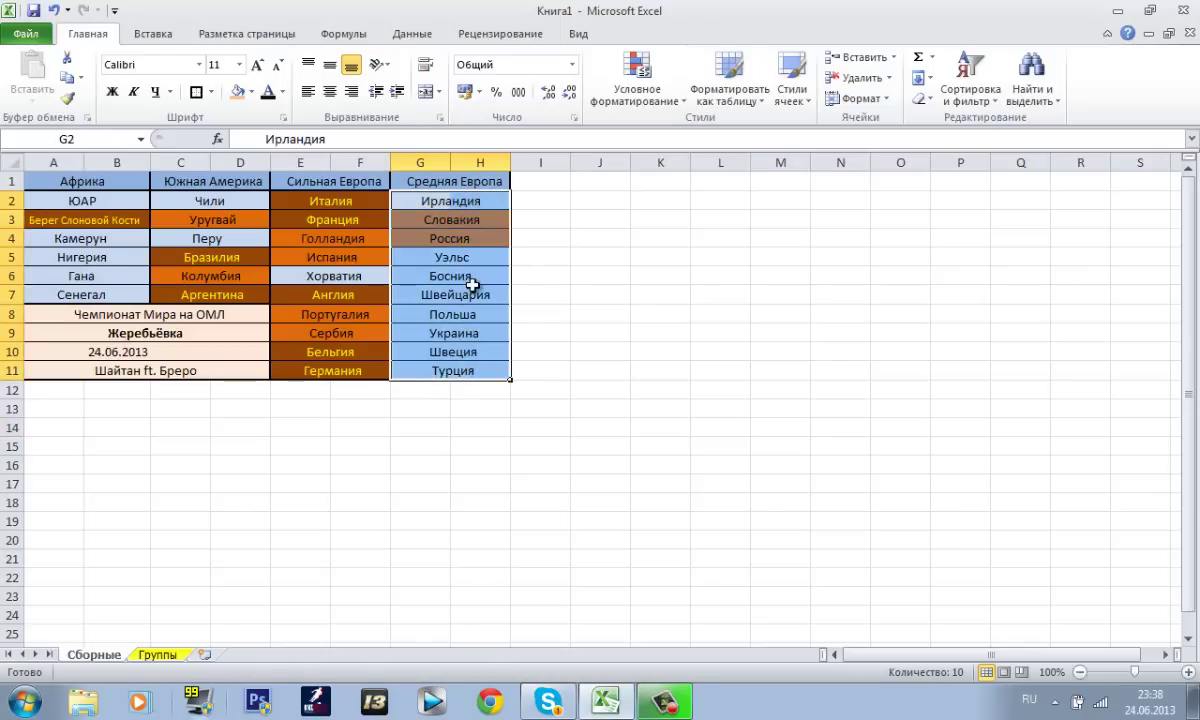
pyautogui.click(429, 295)
pyautogui.moveTo(438, 372); pyautogui.dragTo(481, 373)
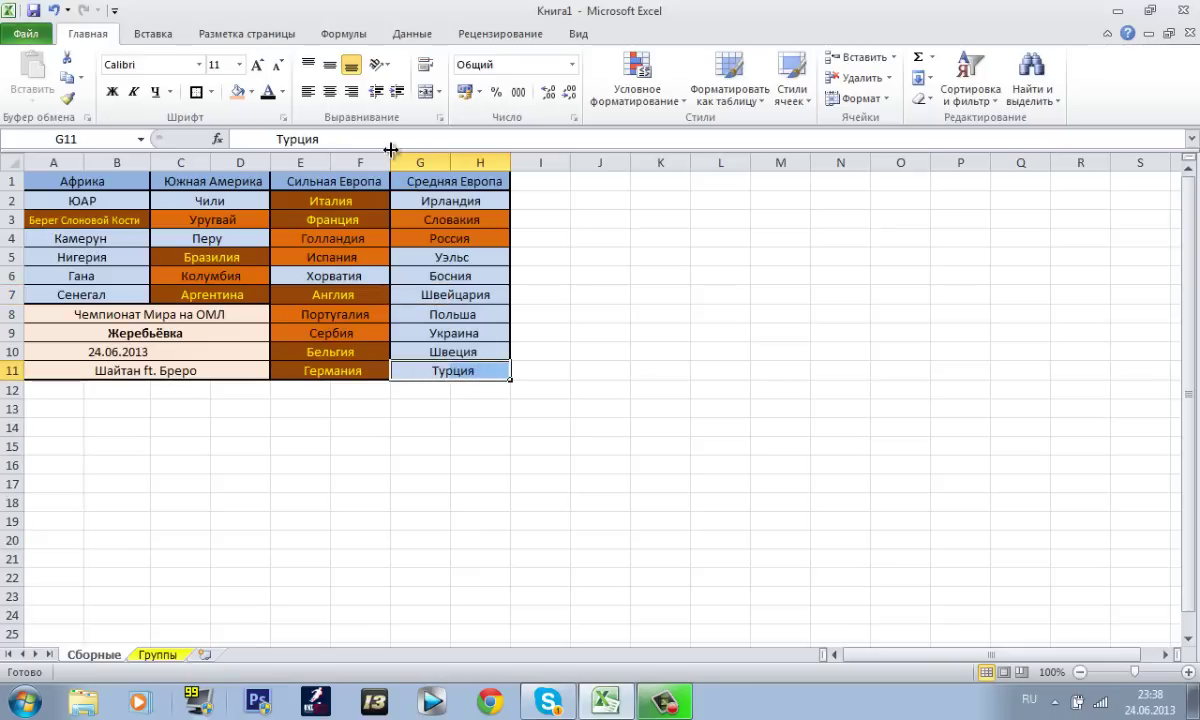
pyautogui.click(238, 93)
pyautogui.click(549, 343)
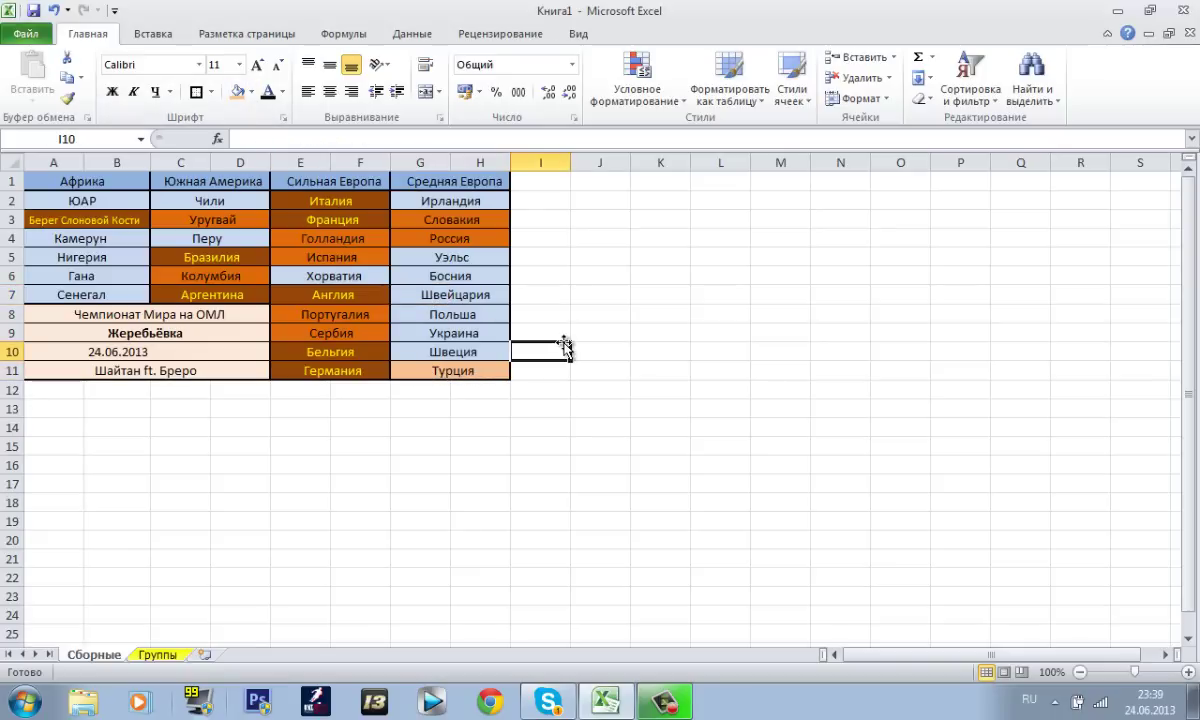
# - Enter Турция in cell A3 of the Группы sheet, under Голландия
pyautogui.click(165, 655)
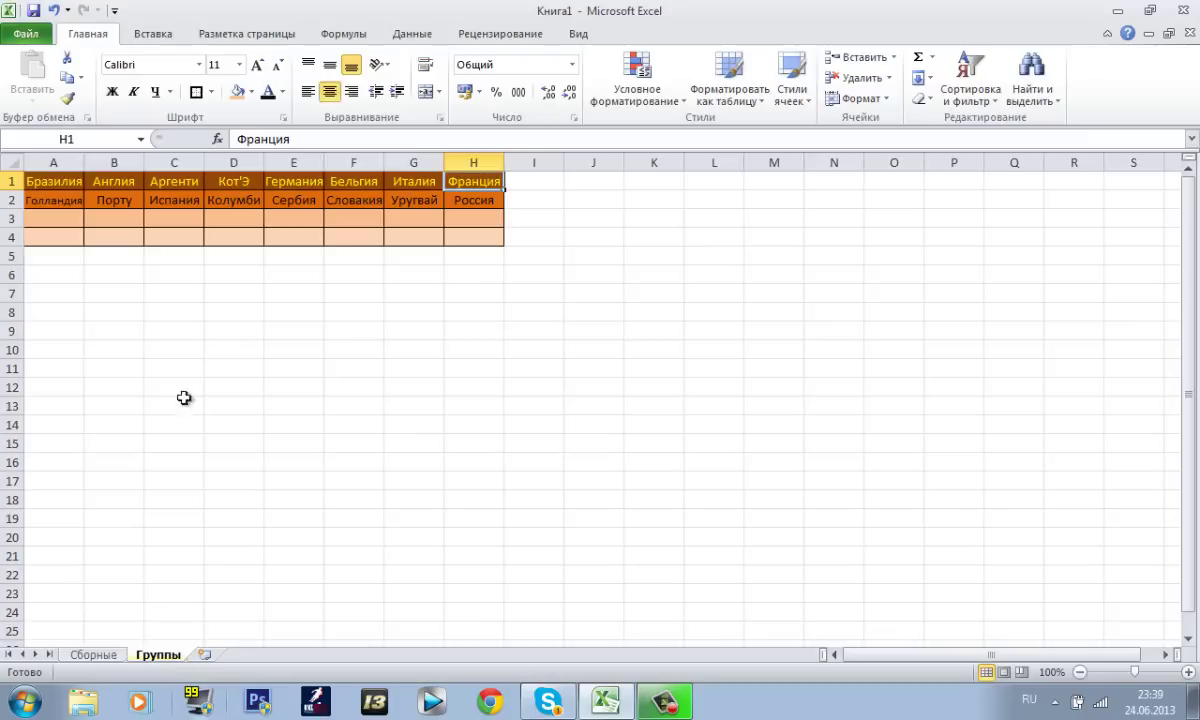
pyautogui.click(53, 216)
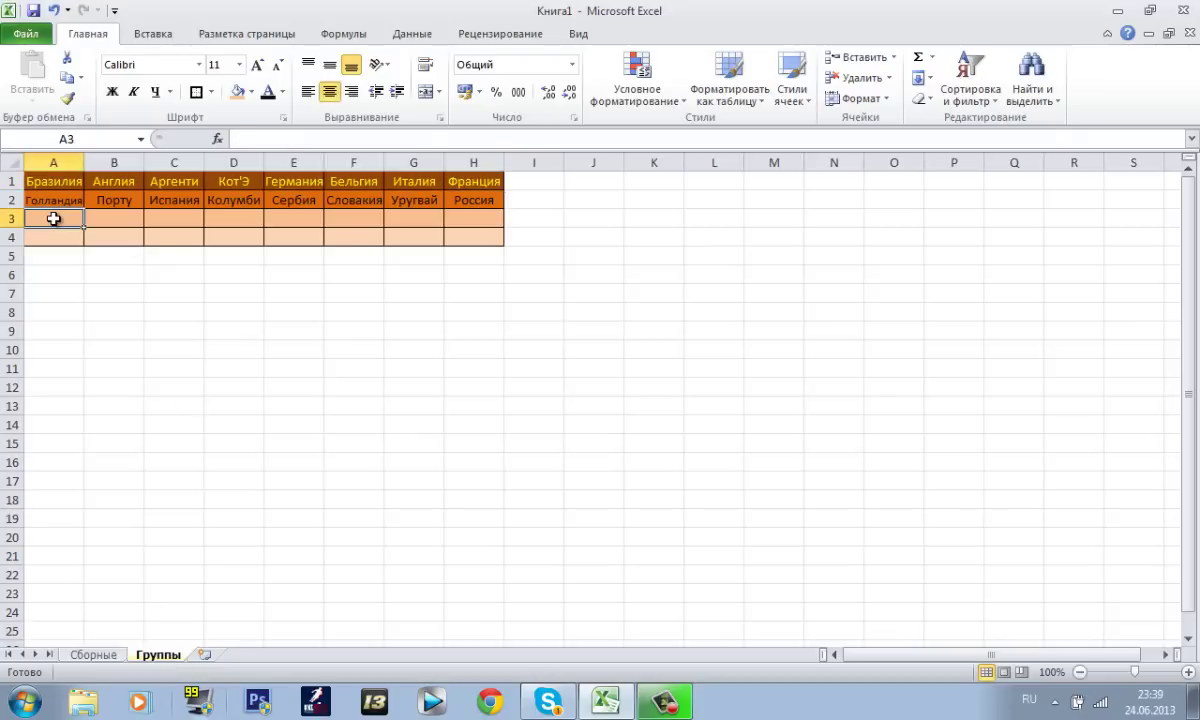
pyautogui.click(246, 138)
pyautogui.write('Брюс')
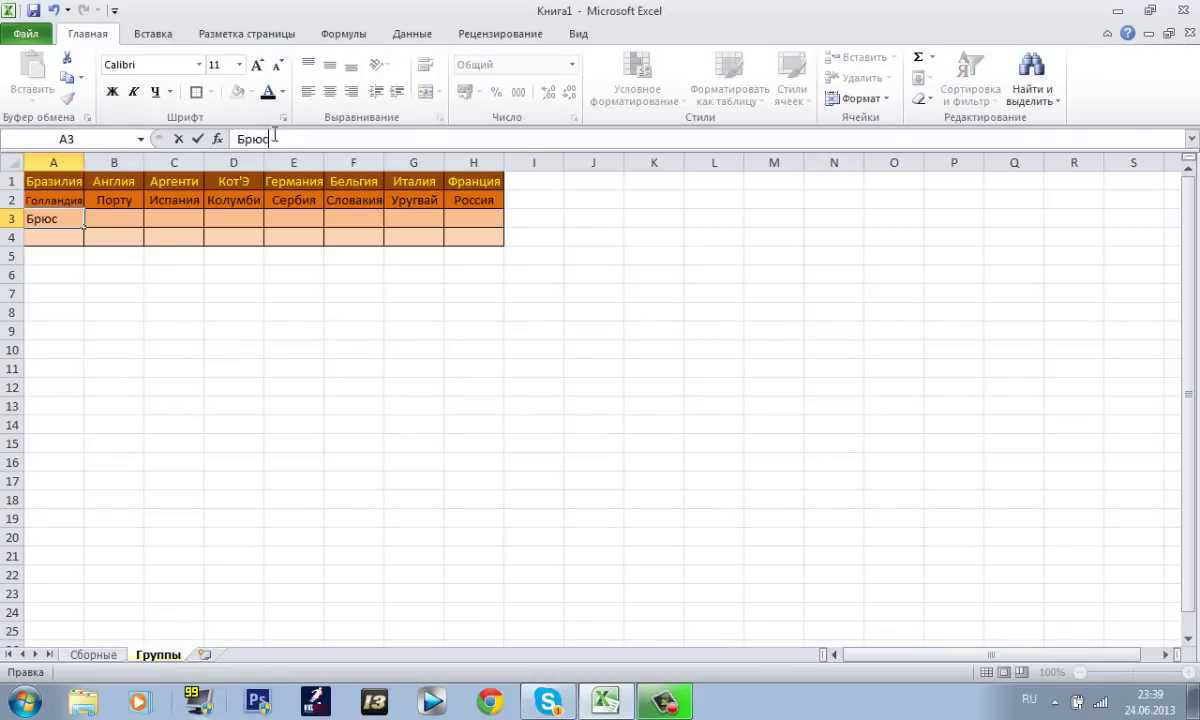
pyautogui.doubleClick(255, 138)
pyautogui.write('Тру')
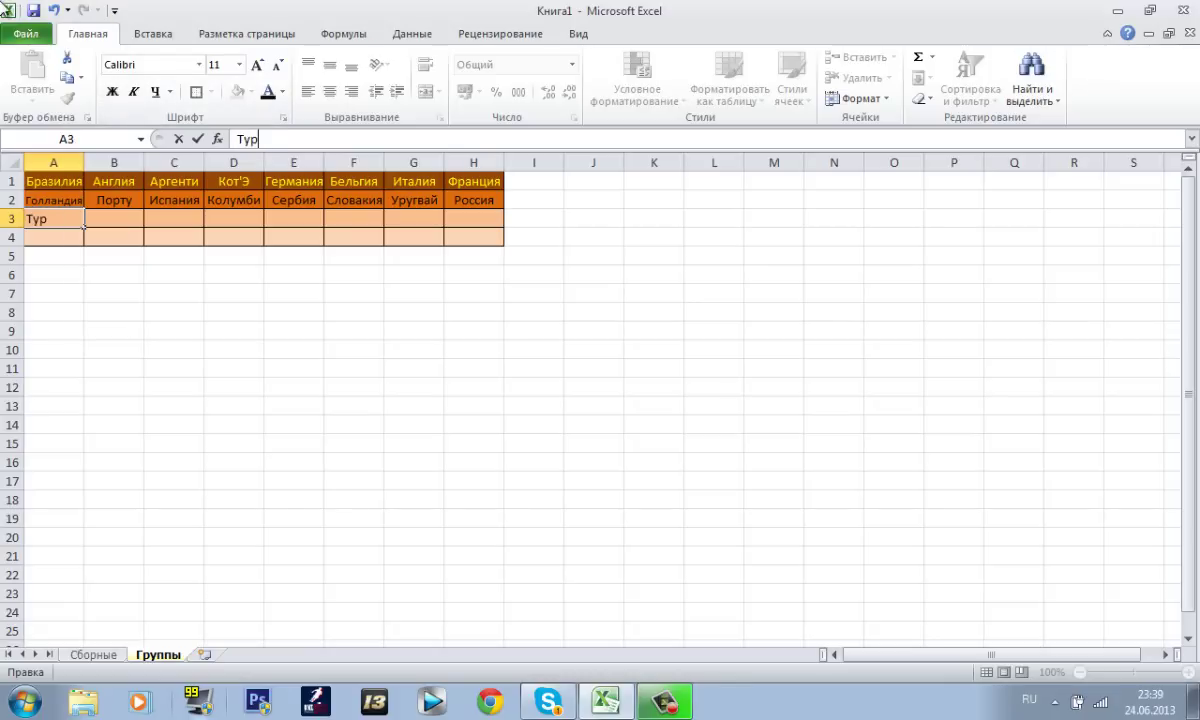
pyautogui.click(77, 254)
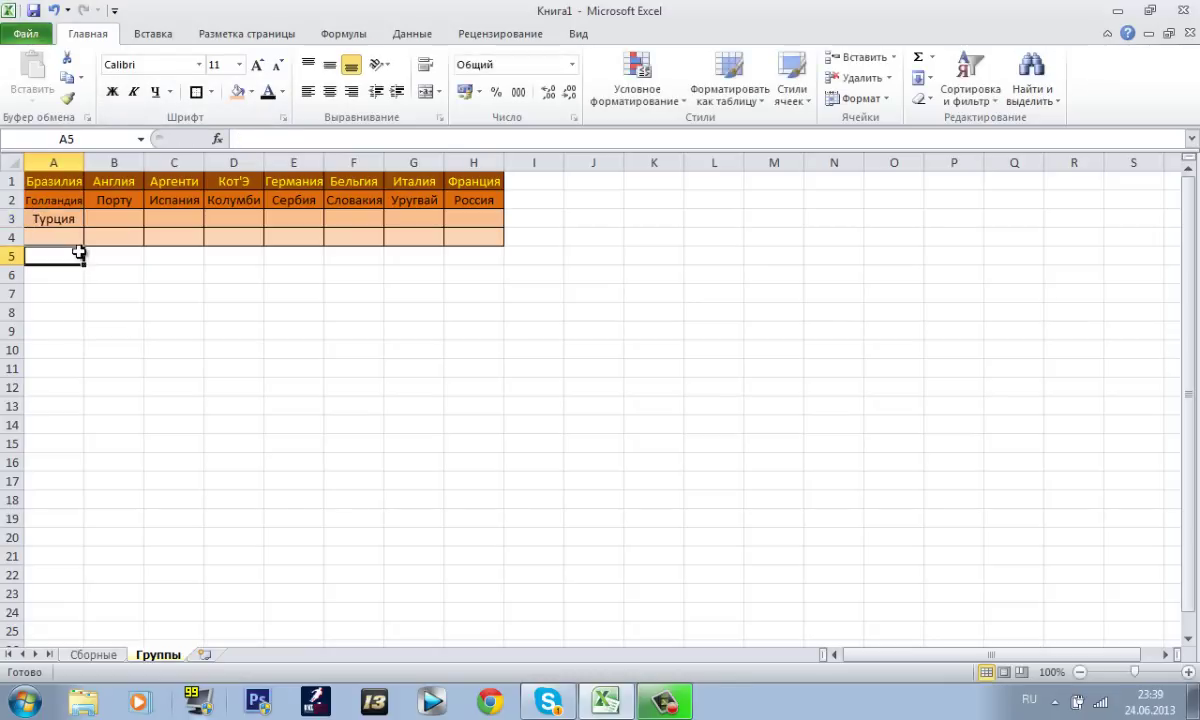
pyautogui.moveTo(47, 214); pyautogui.dragTo(460, 220)
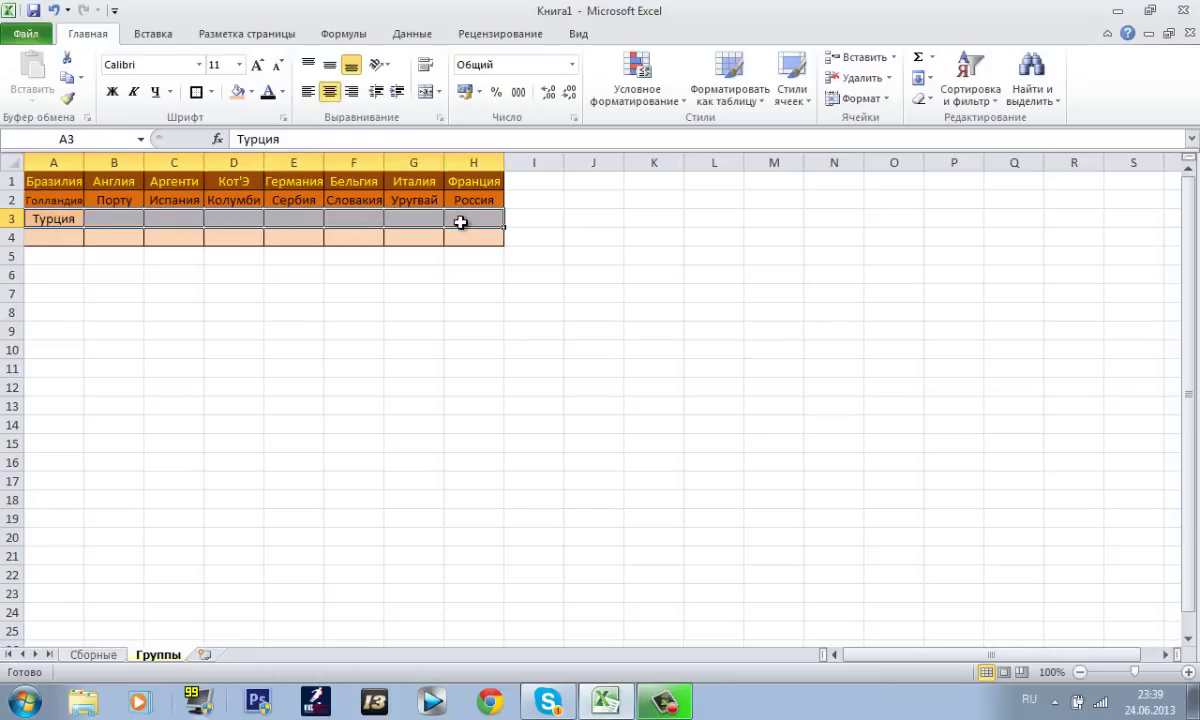
pyautogui.click(360, 232)
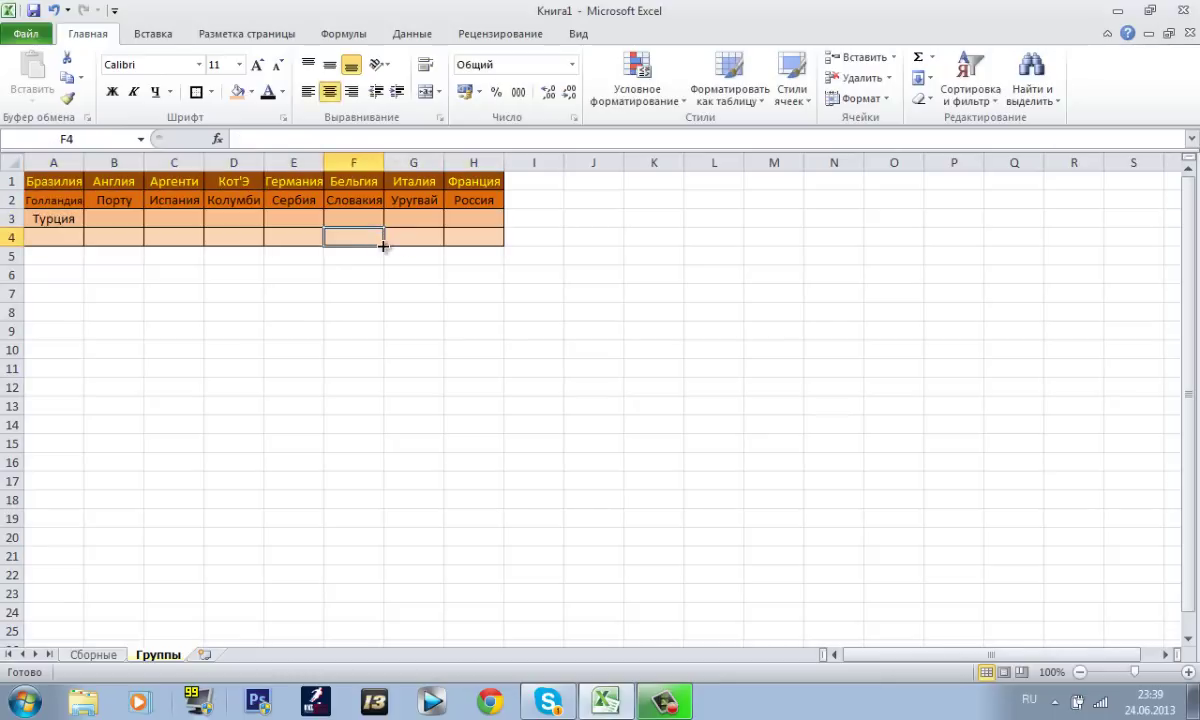
pyautogui.moveTo(455, 215); pyautogui.dragTo(80, 218)
pyautogui.click(100, 240)
pyautogui.moveTo(152, 272)
pyautogui.mouseDown()
pyautogui.moveTo(161, 255)
pyautogui.moveTo(157, 275)
pyautogui.mouseUp()
pyautogui.click(158, 252)
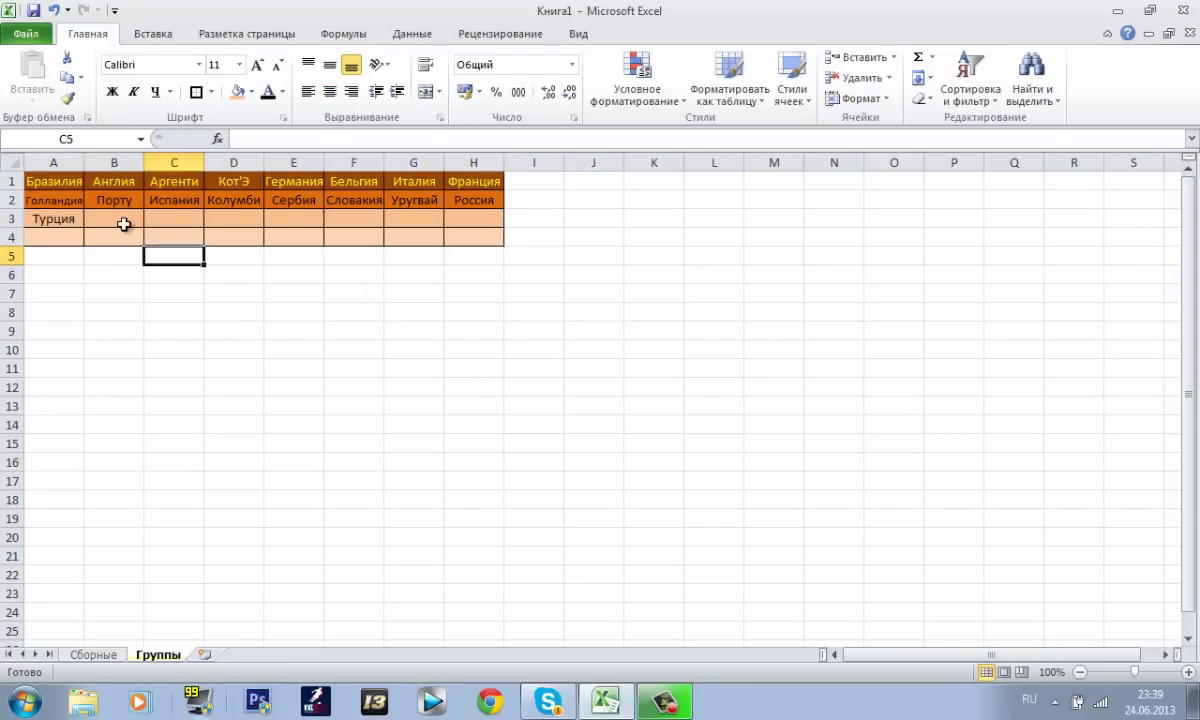
# - Fill the Хорватия cells E6:F6 in the Сильная Европа column of the Сборные sheet with light orange
pyautogui.click(90, 655)
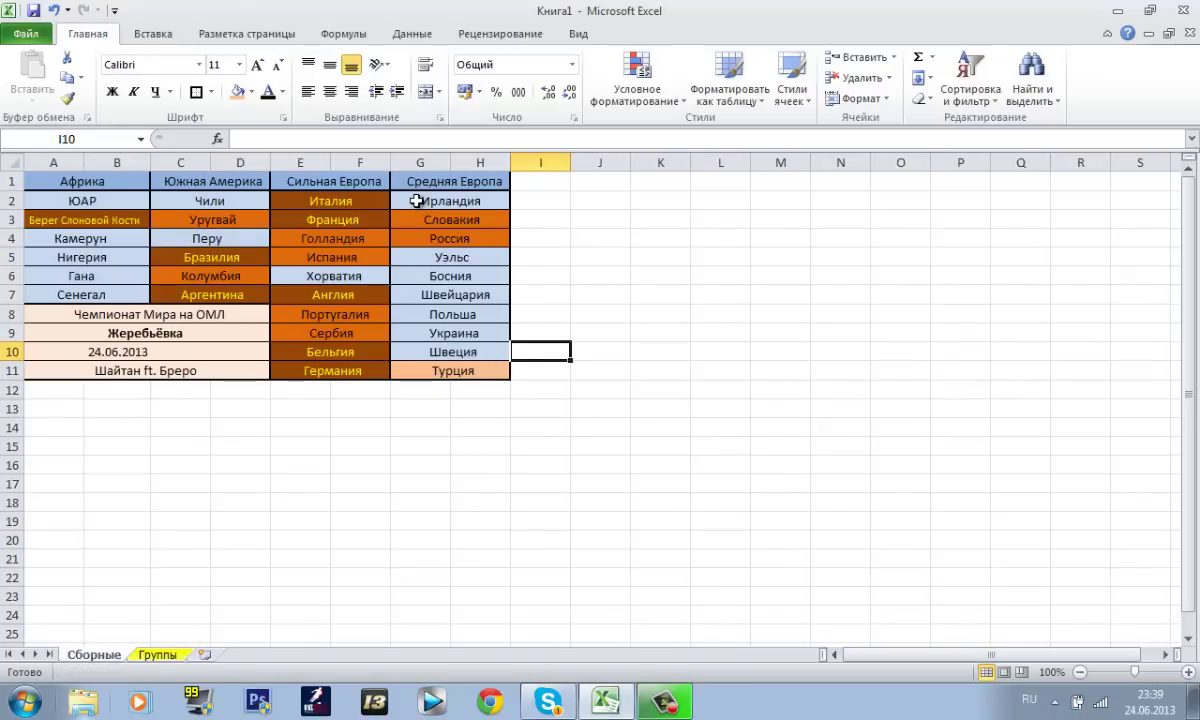
pyautogui.click(383, 277)
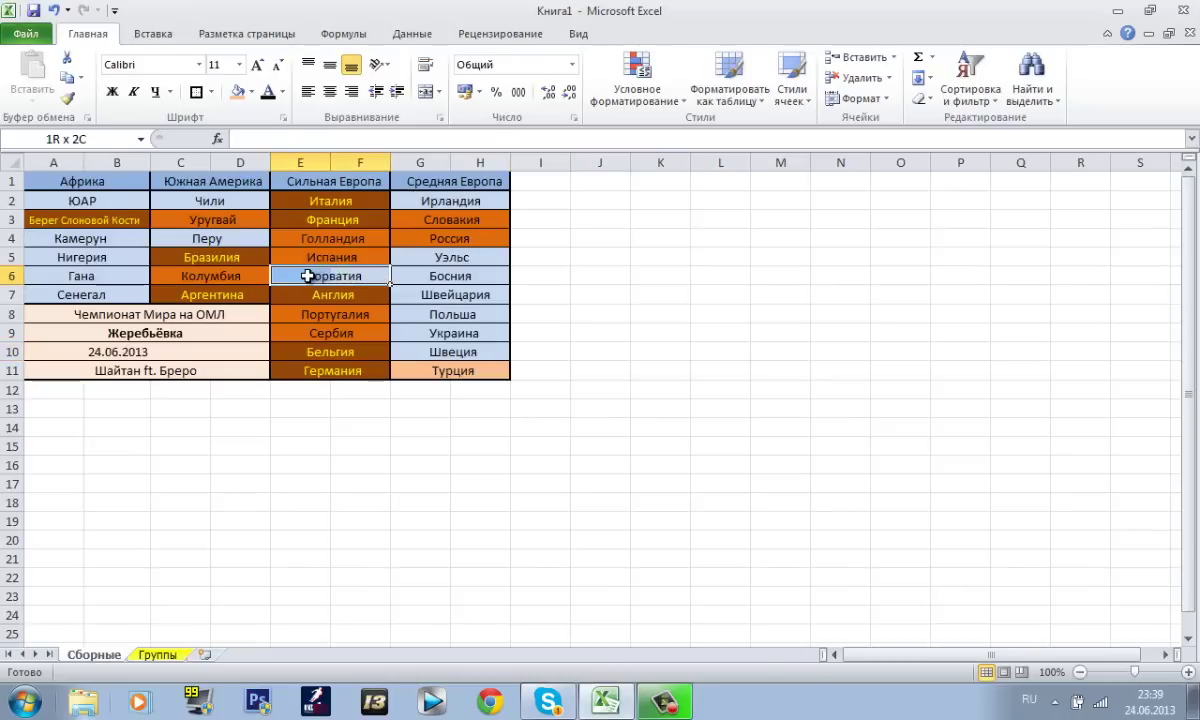
pyautogui.click(453, 330)
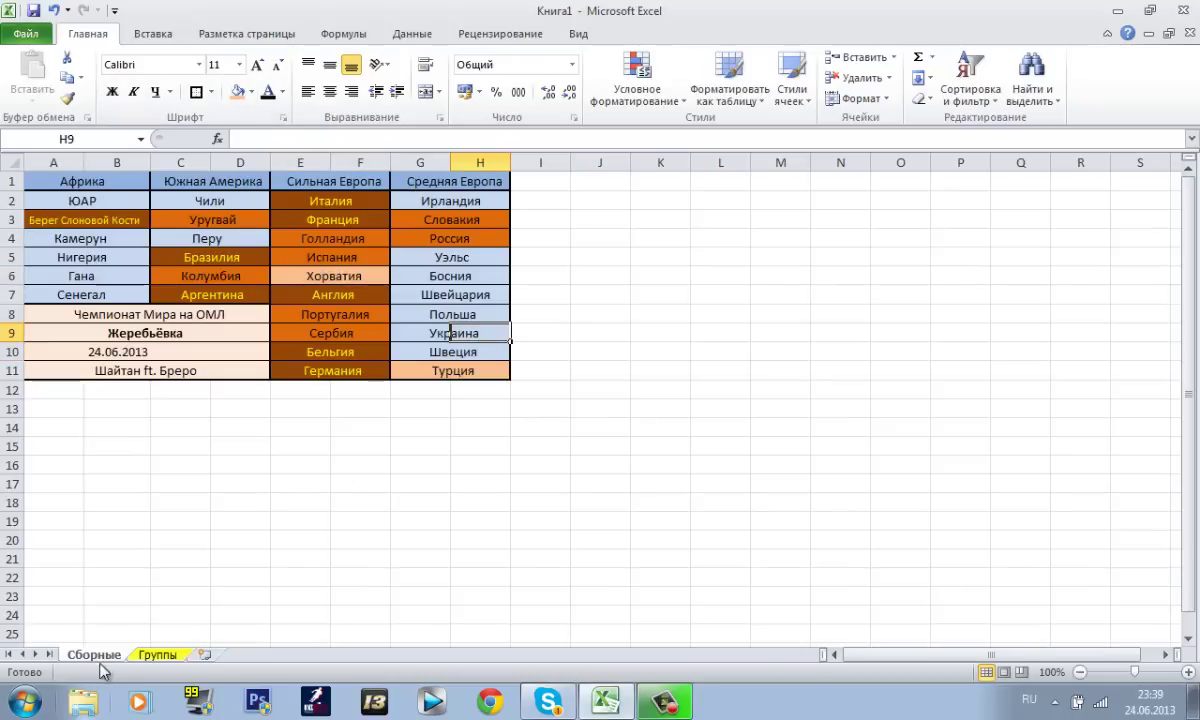
# - Enter Хорватия in cell B3 of the Группы sheet, in the Англия column
pyautogui.click(158, 654)
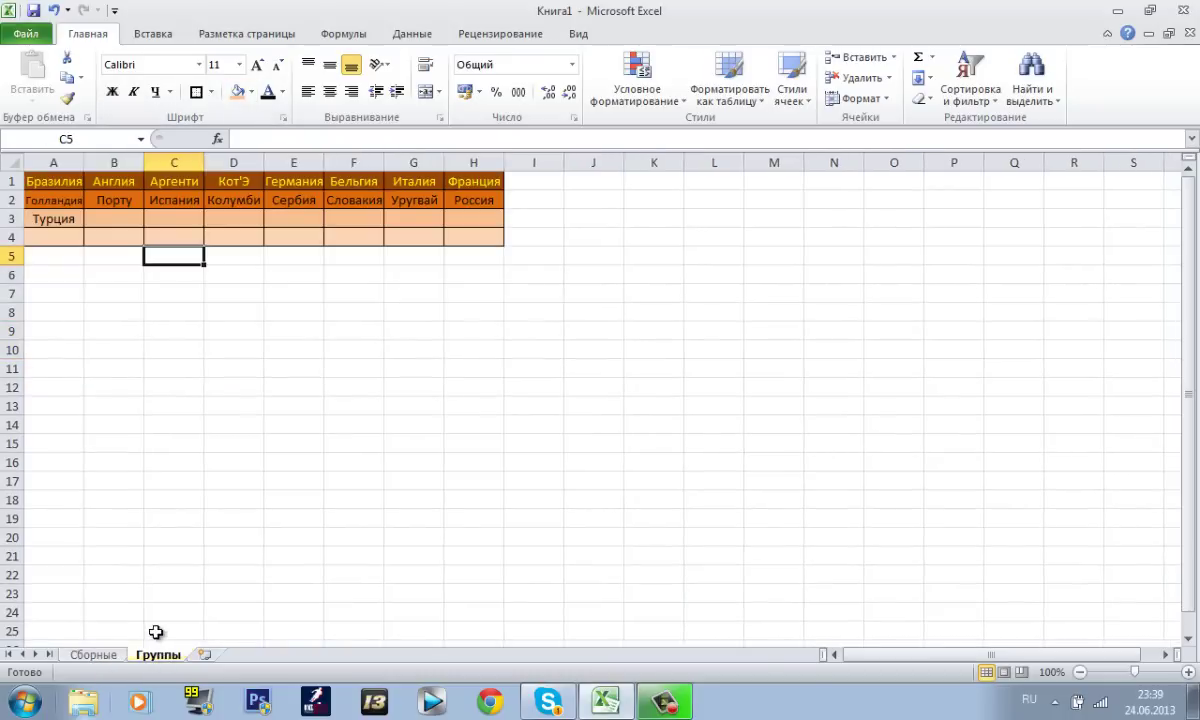
pyautogui.click(110, 221)
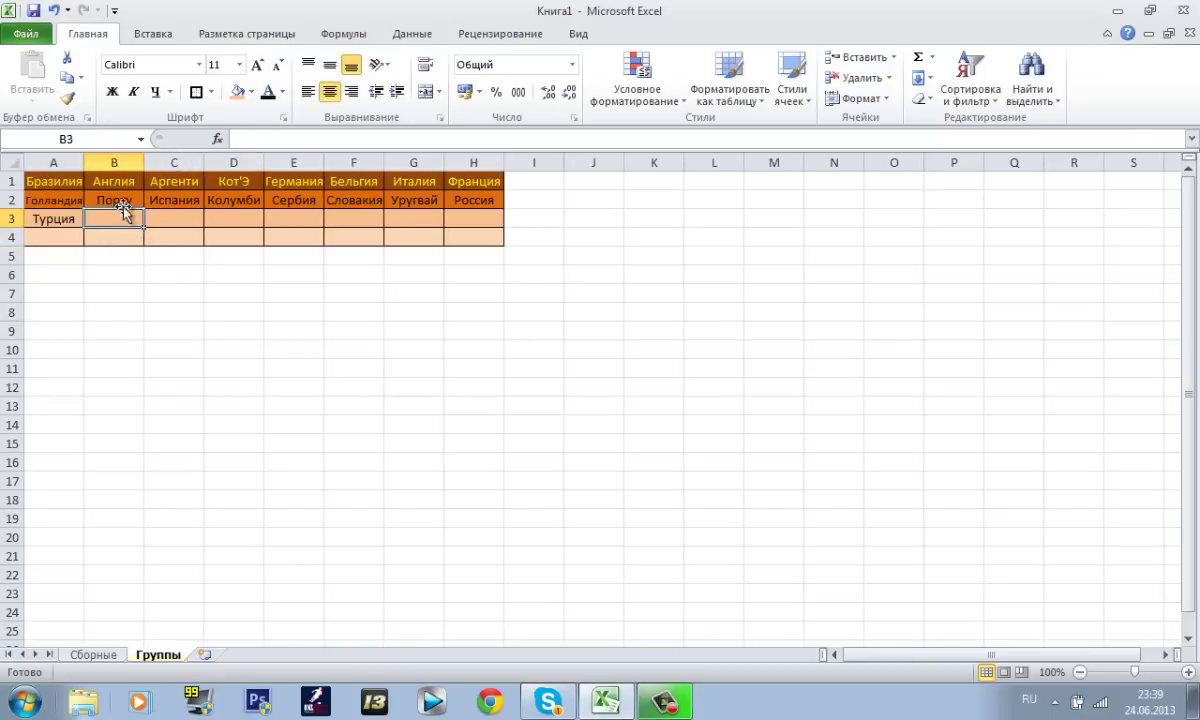
pyautogui.click(257, 141)
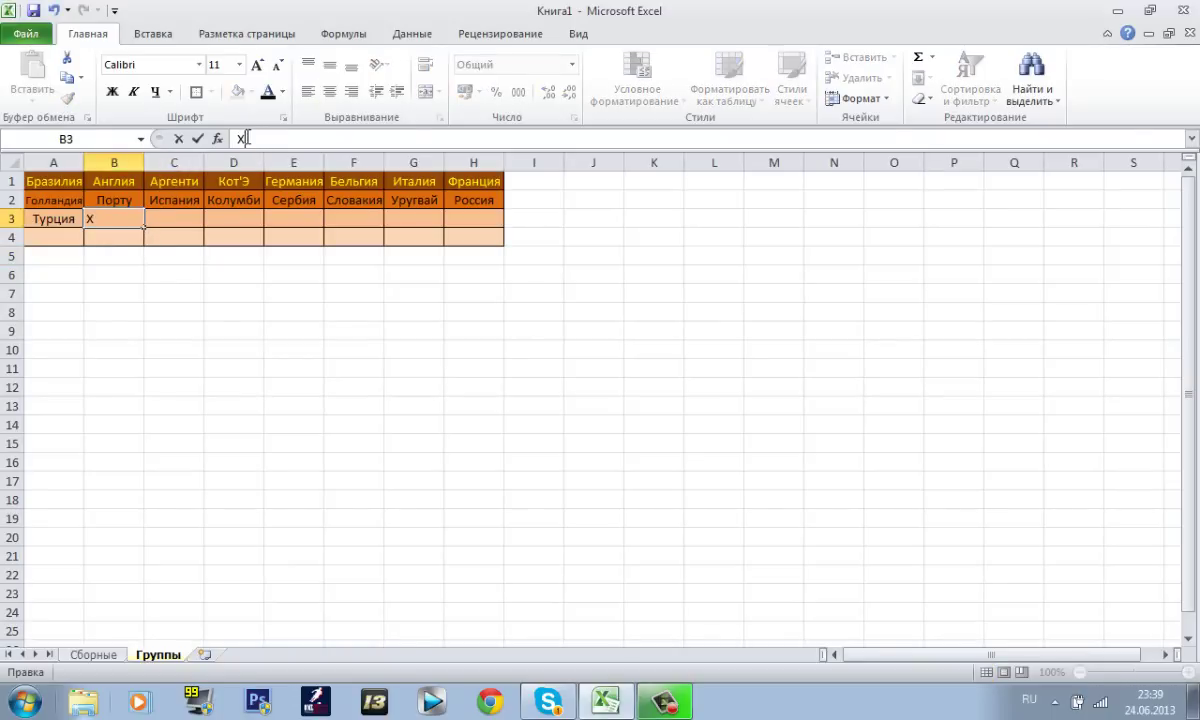
pyautogui.click(170, 255)
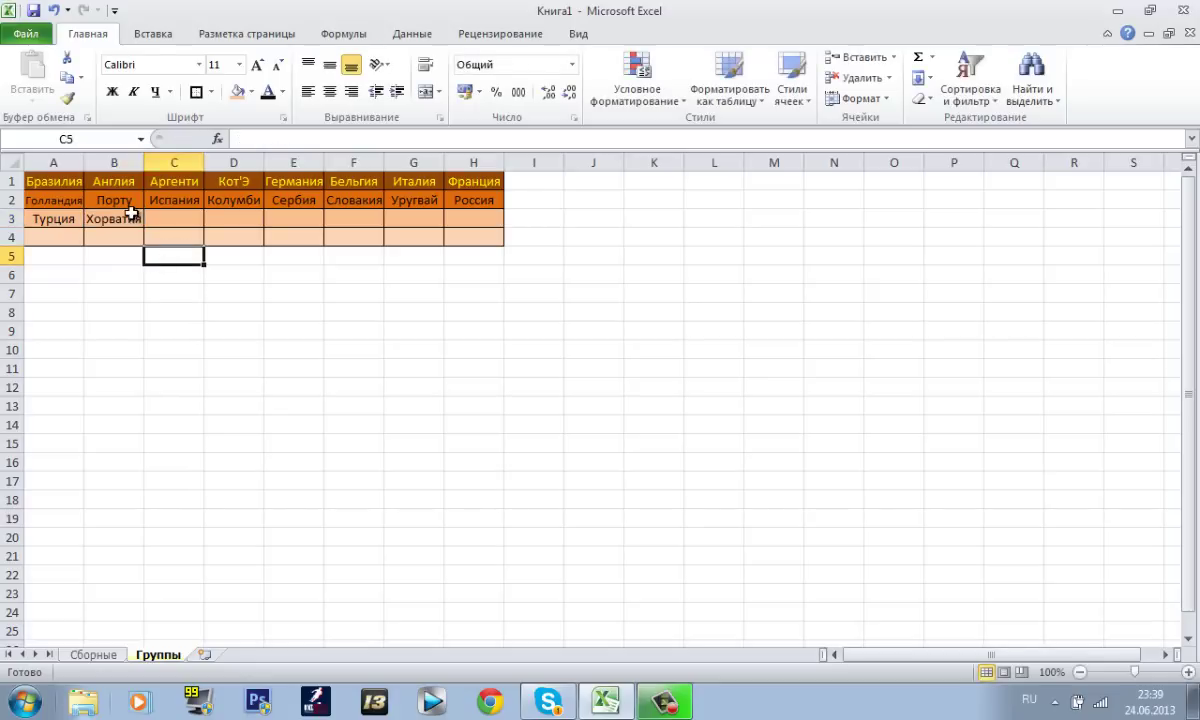
# - Complete the team name in cell D2 of the Группы sheet as Колумбия and set its font size to 10
pyautogui.click(242, 197)
pyautogui.write('я')
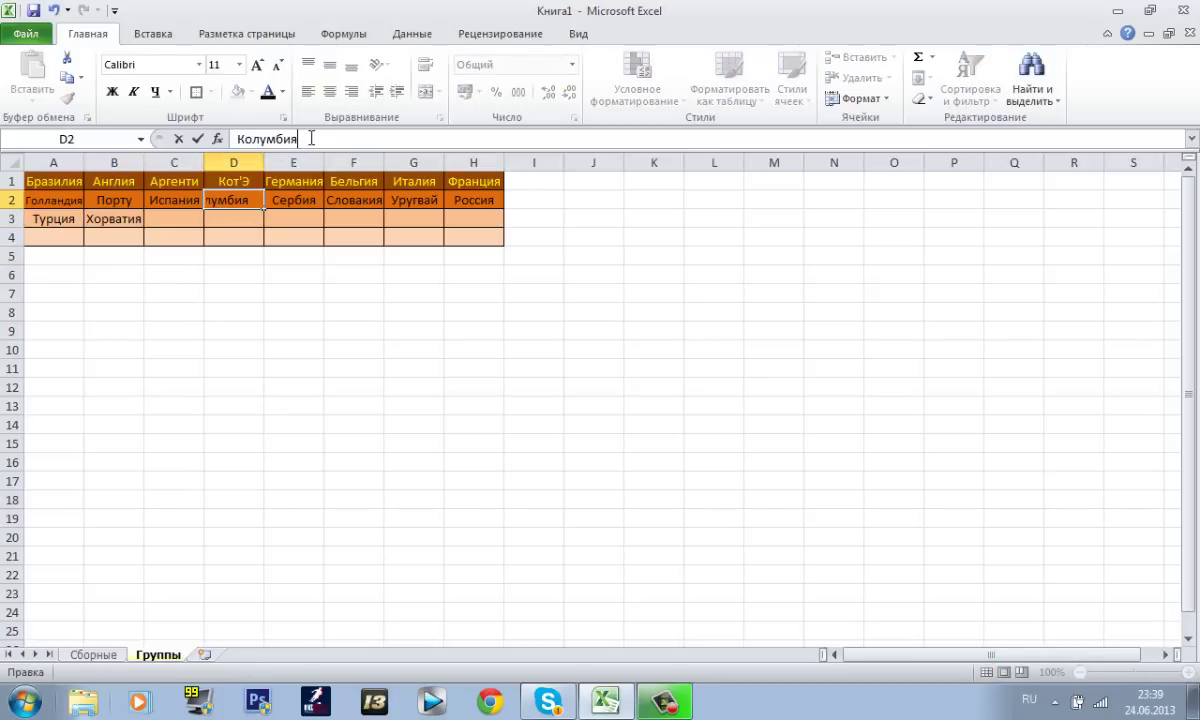
pyautogui.moveTo(298, 139); pyautogui.dragTo(236, 139)
pyautogui.click(240, 66)
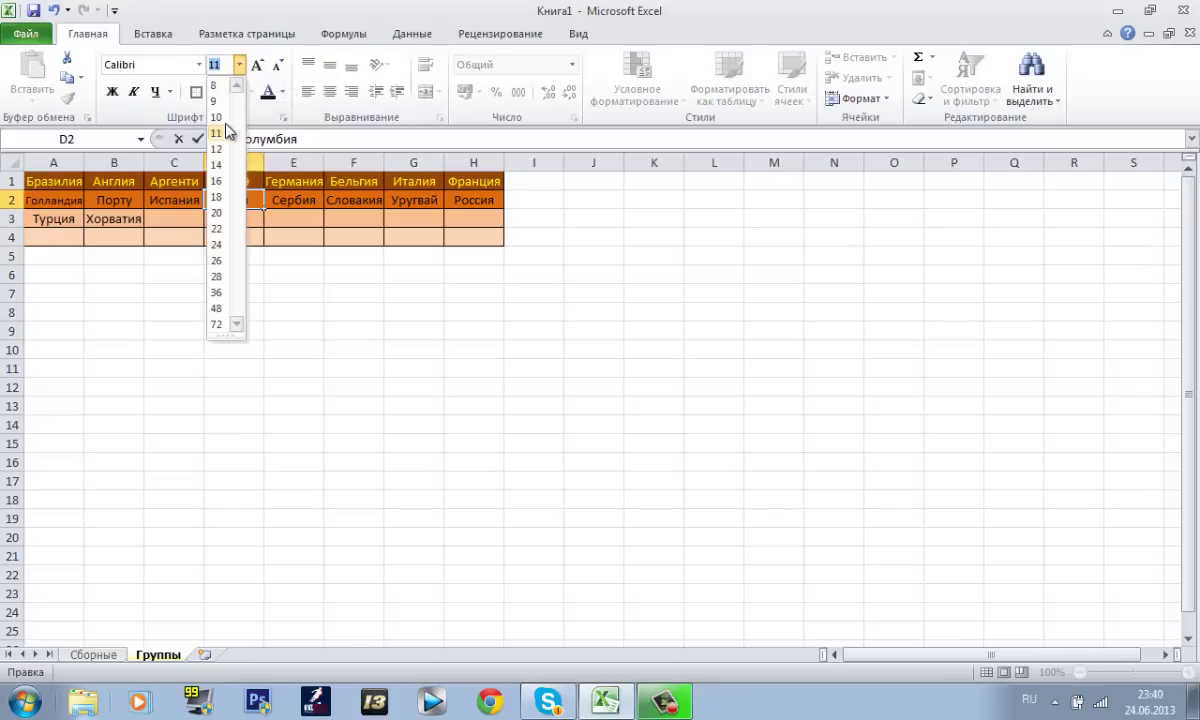
pyautogui.click(225, 122)
pyautogui.click(288, 201)
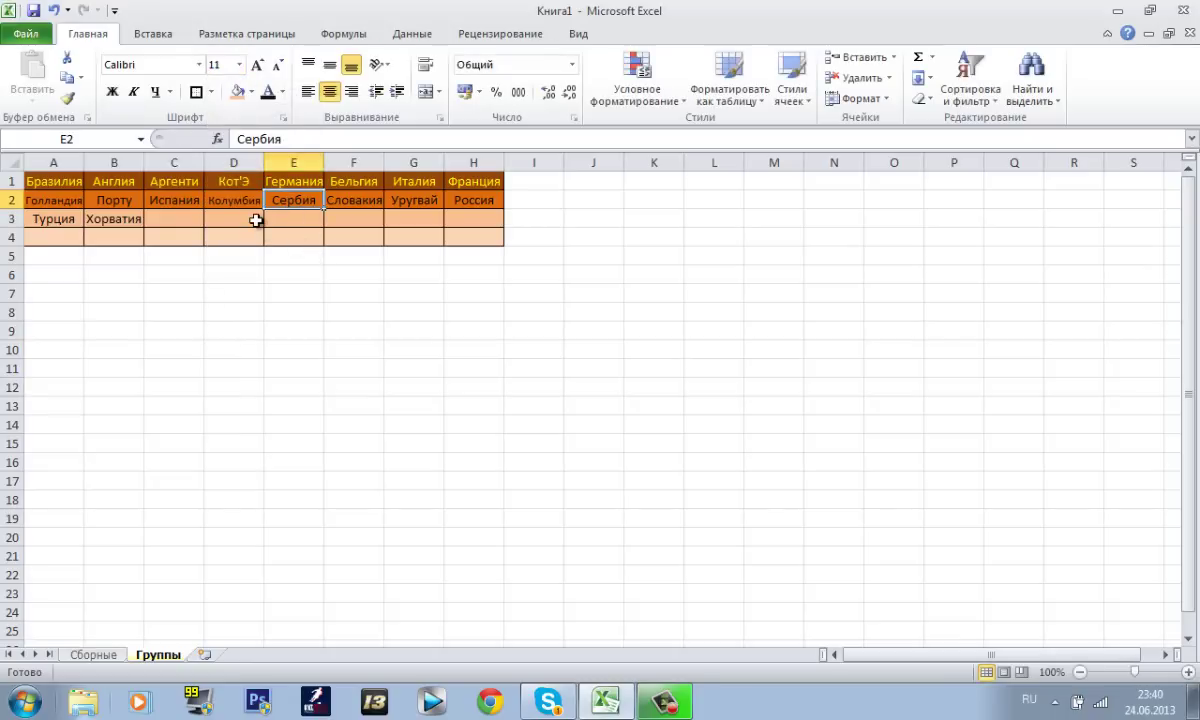
# - Complete the team name in cell C1 of the Группы sheet as Аргентина and set its font size to 10
pyautogui.click(185, 181)
pyautogui.click(302, 138)
pyautogui.write('на')
pyautogui.moveTo(330, 138); pyautogui.dragTo(200, 134)
pyautogui.click(239, 64)
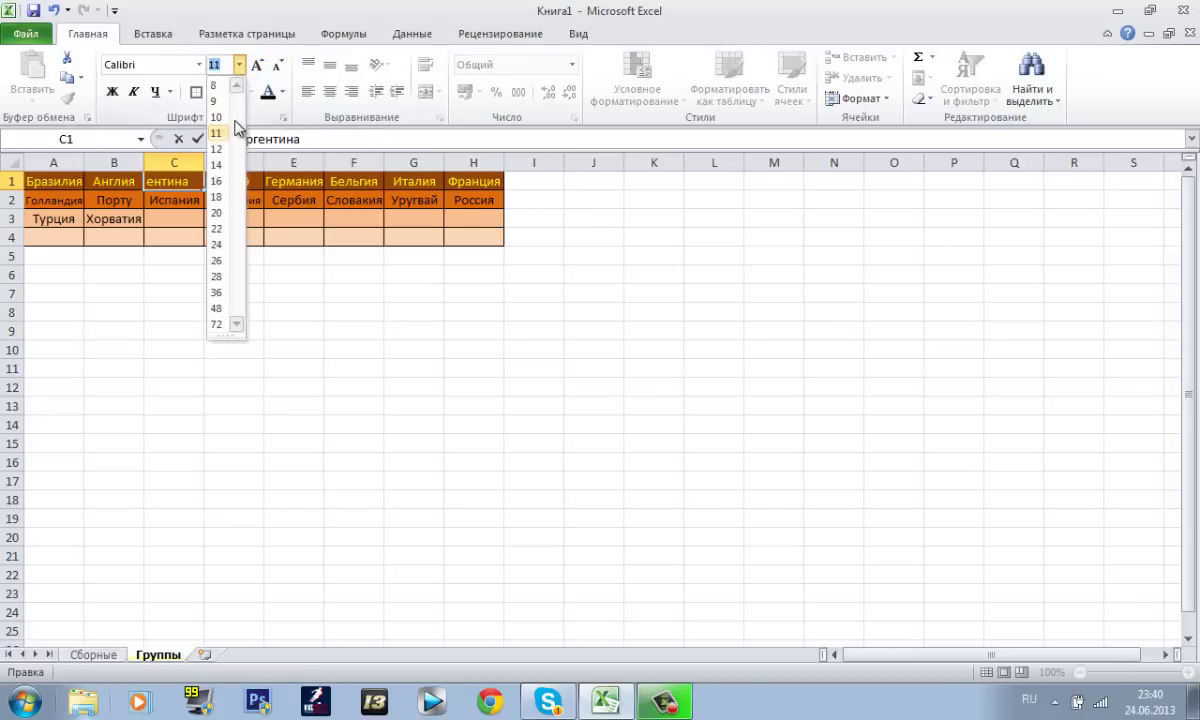
pyautogui.click(230, 117)
pyautogui.click(350, 237)
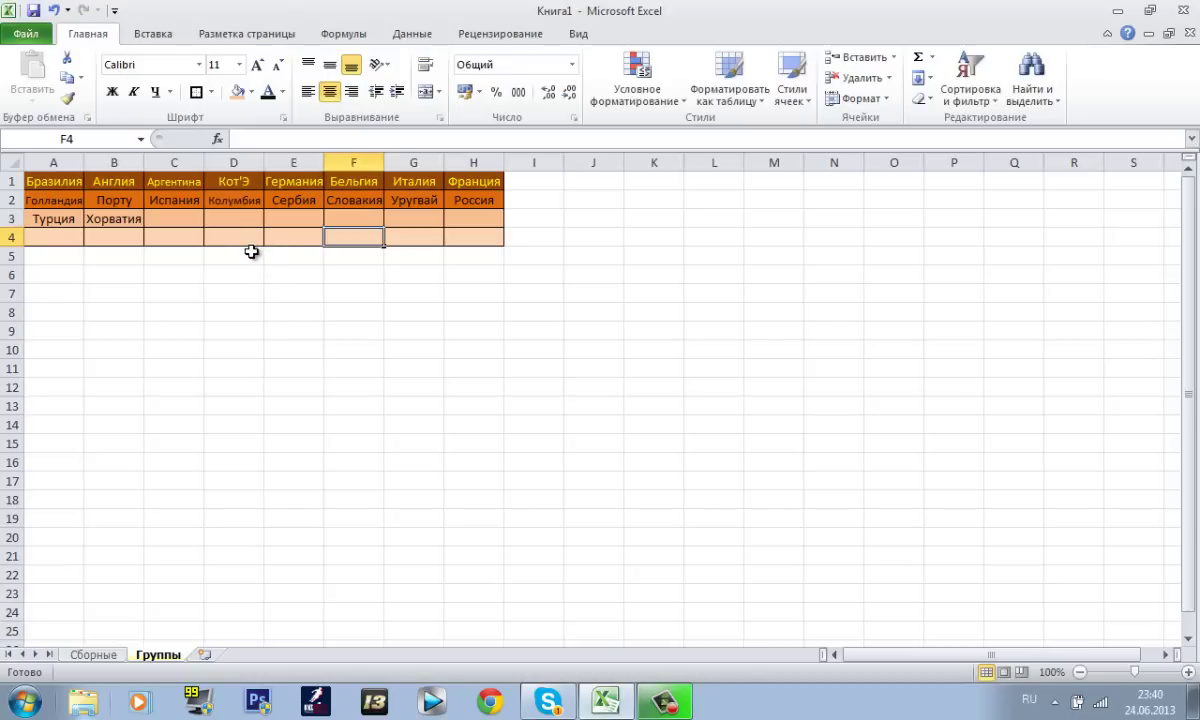
# - Fill the Гана cells A6:B6 in the Африка column of the Сборные sheet with light orange
pyautogui.click(90, 652)
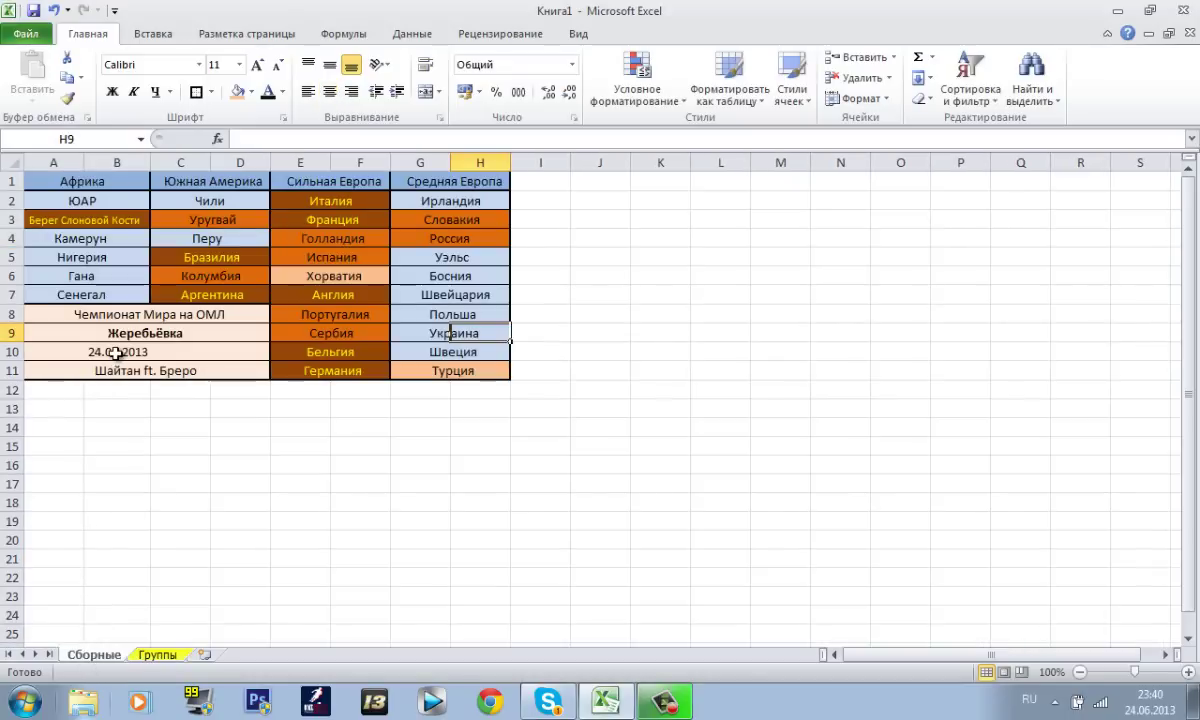
pyautogui.moveTo(486, 355); pyautogui.dragTo(462, 345)
pyautogui.click(548, 352)
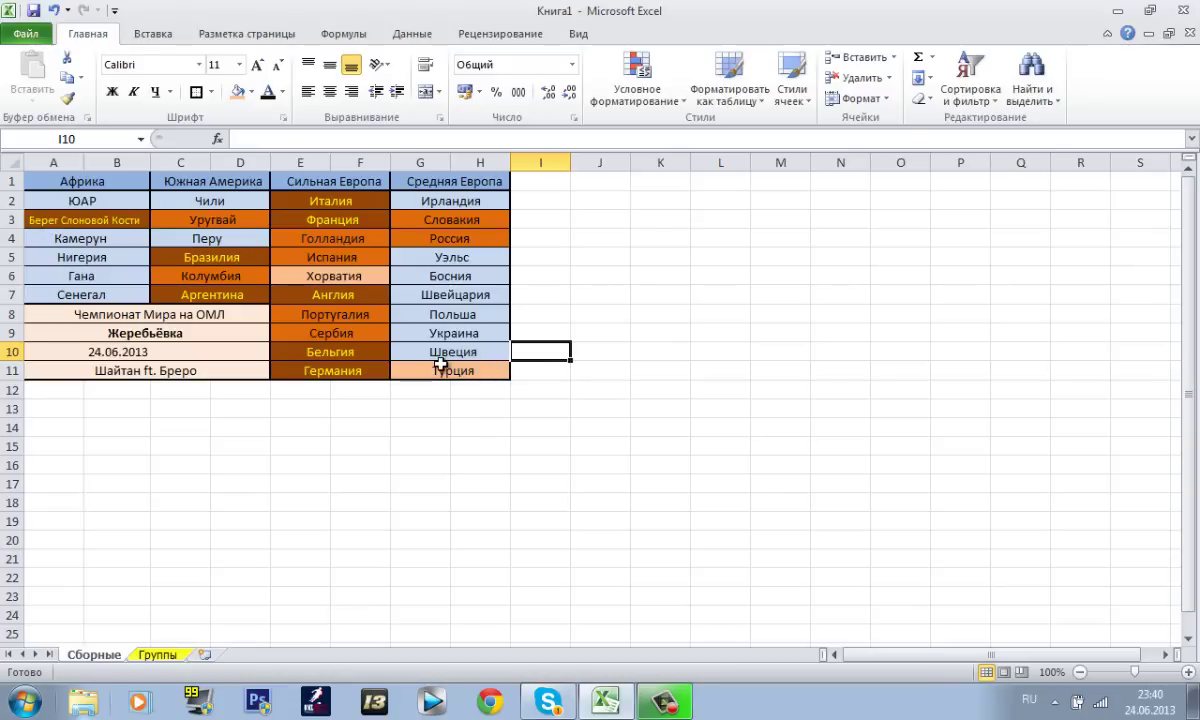
pyautogui.moveTo(38, 202); pyautogui.dragTo(105, 289)
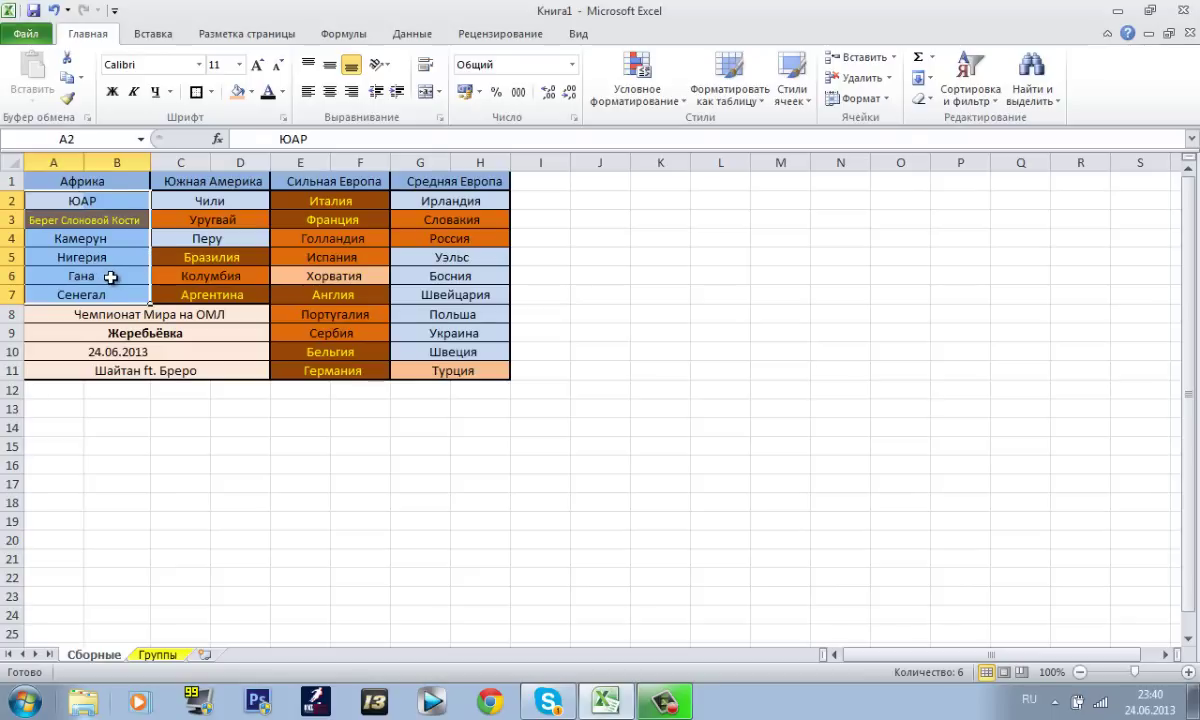
pyautogui.click(107, 275)
pyautogui.moveTo(42, 279); pyautogui.dragTo(100, 276)
pyautogui.click(238, 91)
pyautogui.click(543, 256)
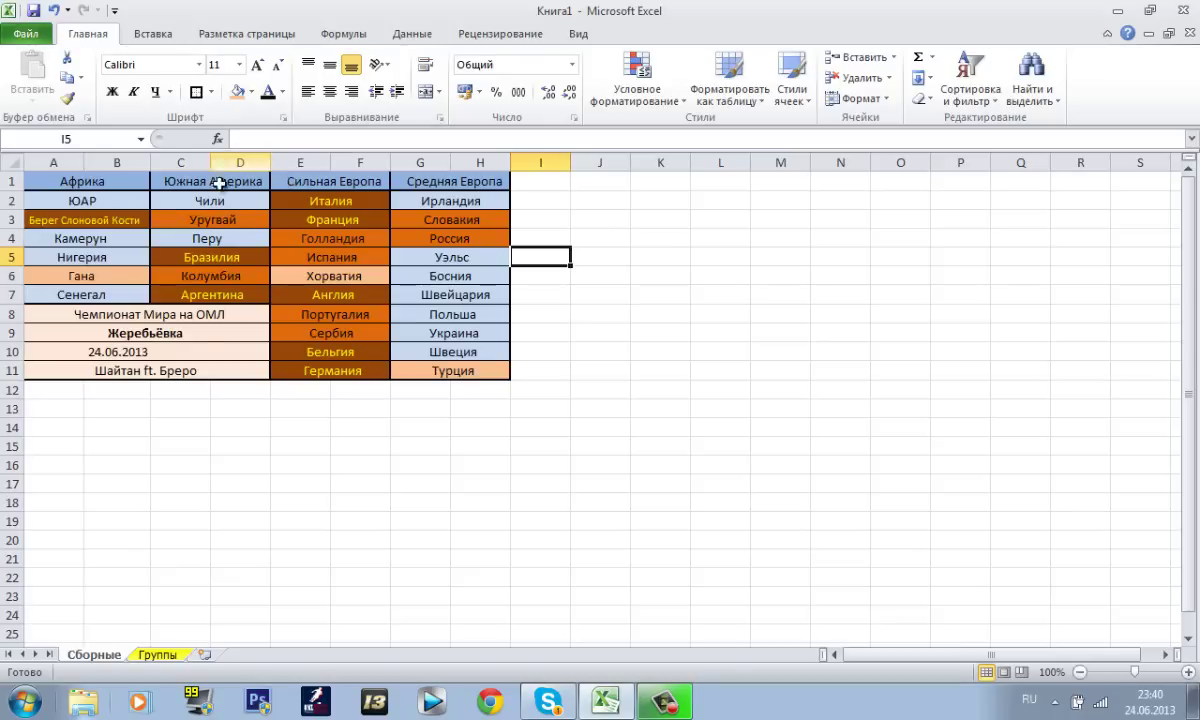
# - Enter Гана in cell C3 of the Группы sheet, under Испания
pyautogui.click(157, 654)
pyautogui.click(170, 219)
pyautogui.click(240, 138)
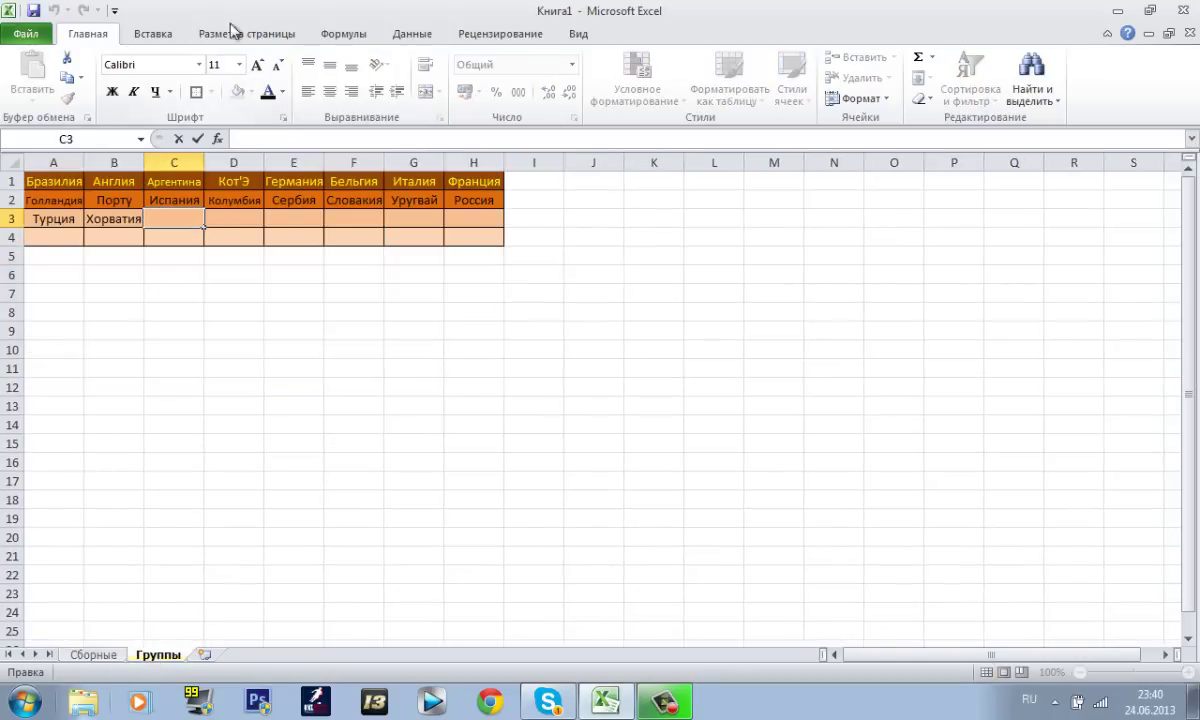
pyautogui.write('Гана')
pyautogui.click(305, 237)
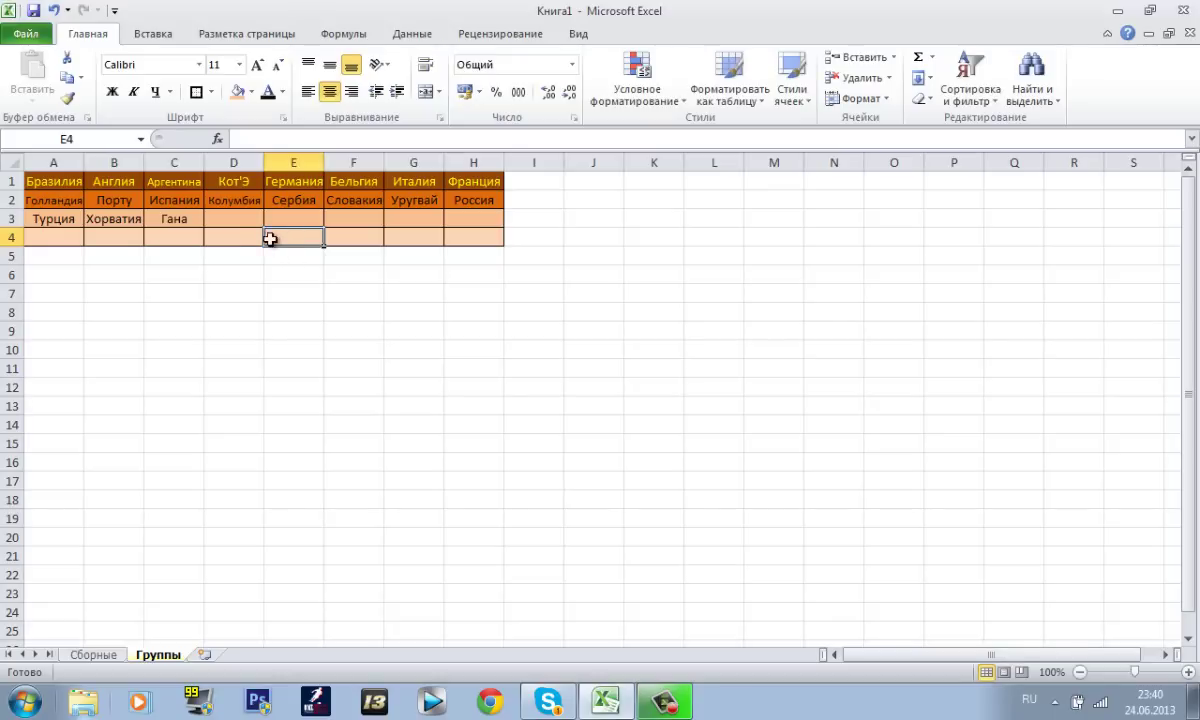
# - Review the teams in column C of the Группы sheet, from Аргентина down to Гана, and the whole group grid
pyautogui.click(189, 187)
pyautogui.moveTo(189, 187)
pyautogui.mouseDown()
pyautogui.moveTo(193, 201)
pyautogui.moveTo(166, 198)
pyautogui.moveTo(181, 182)
pyautogui.mouseUp()
pyautogui.click(174, 212)
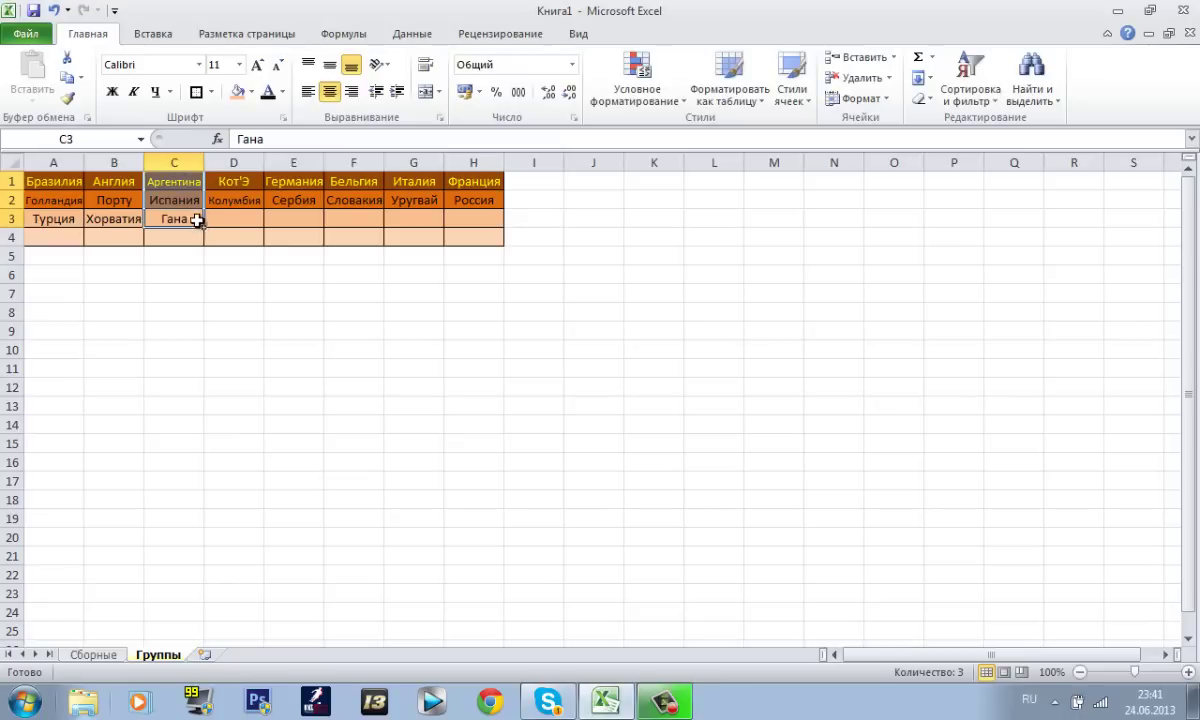
pyautogui.click(212, 292)
pyautogui.click(209, 255)
pyautogui.click(68, 260)
pyautogui.moveTo(68, 260); pyautogui.dragTo(552, 182)
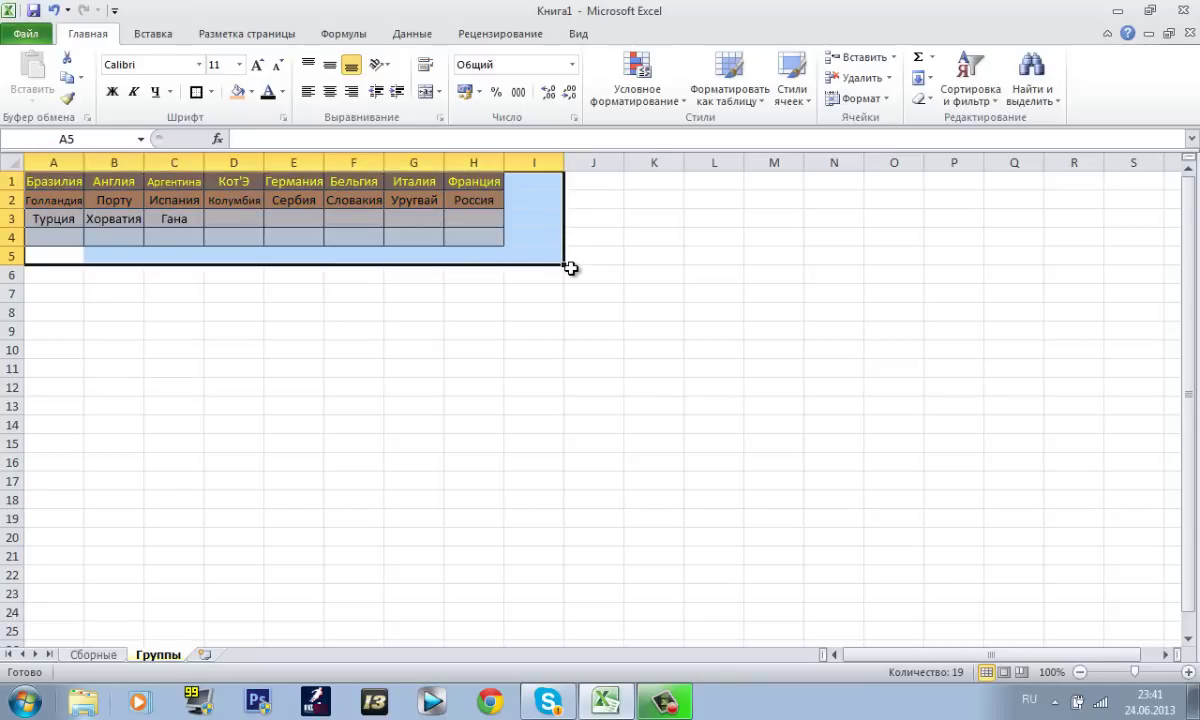
pyautogui.click(566, 288)
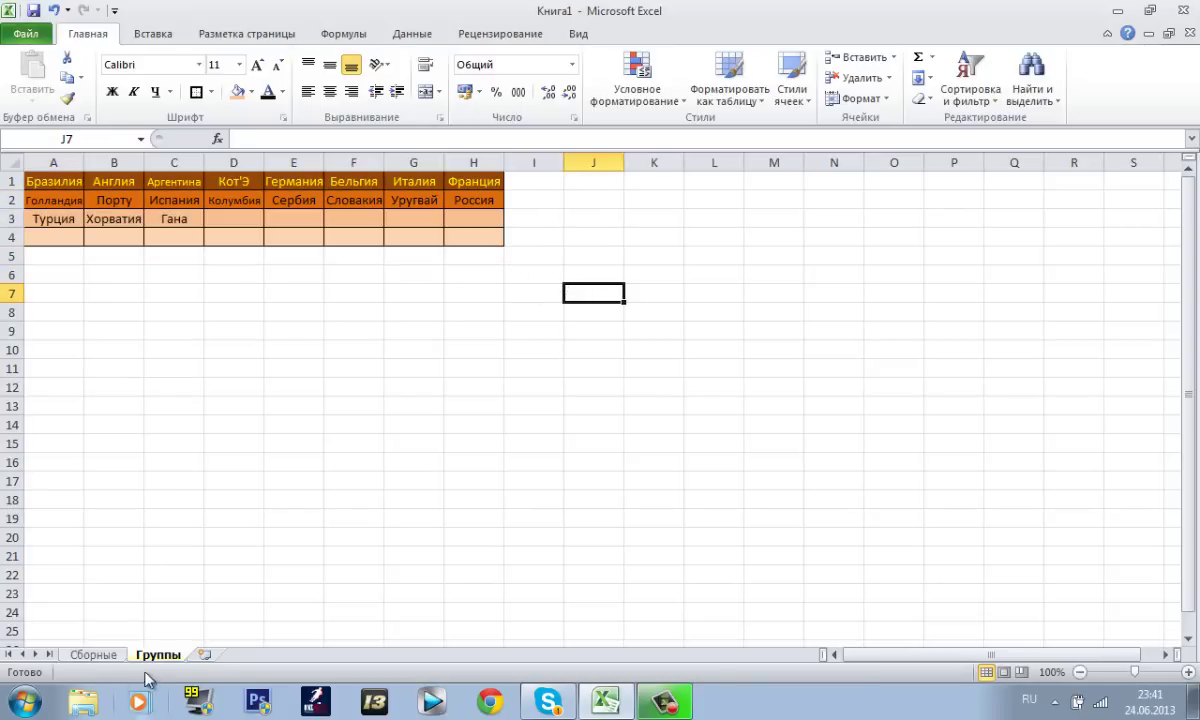
# - Fill the Польша cells G8:H8 on the Сборные sheet with light orange, and return to the Группы sheet
pyautogui.click(91, 656)
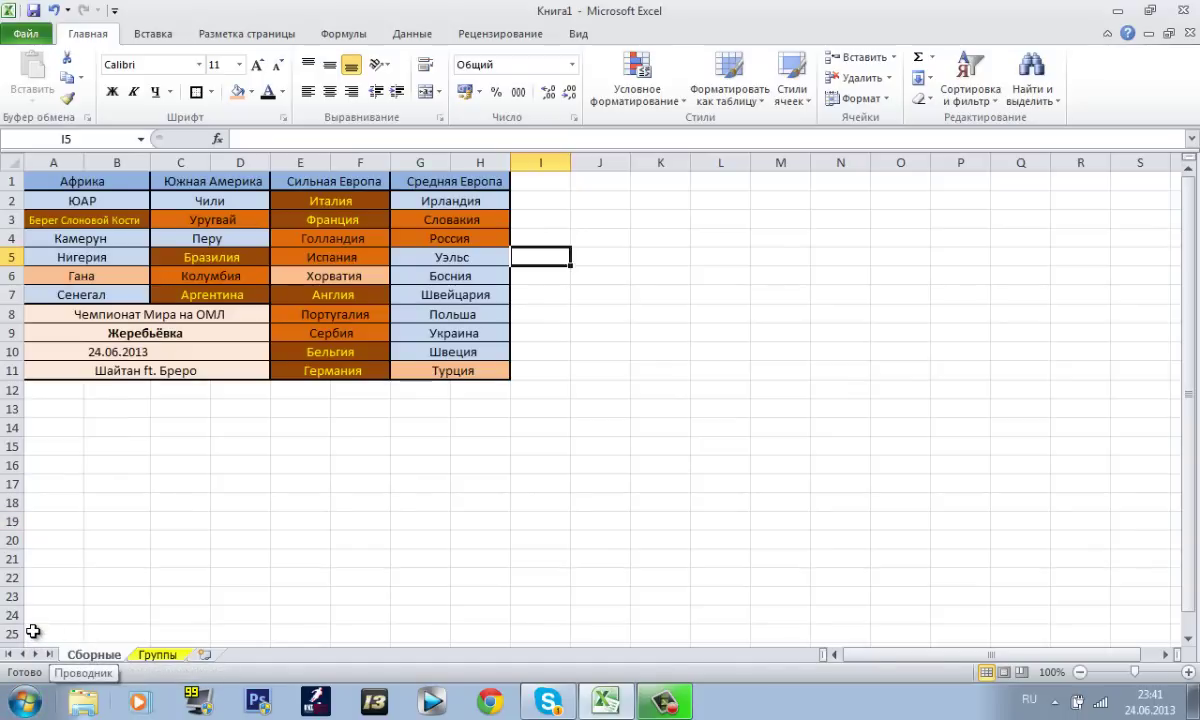
pyautogui.moveTo(470, 350); pyautogui.dragTo(425, 194)
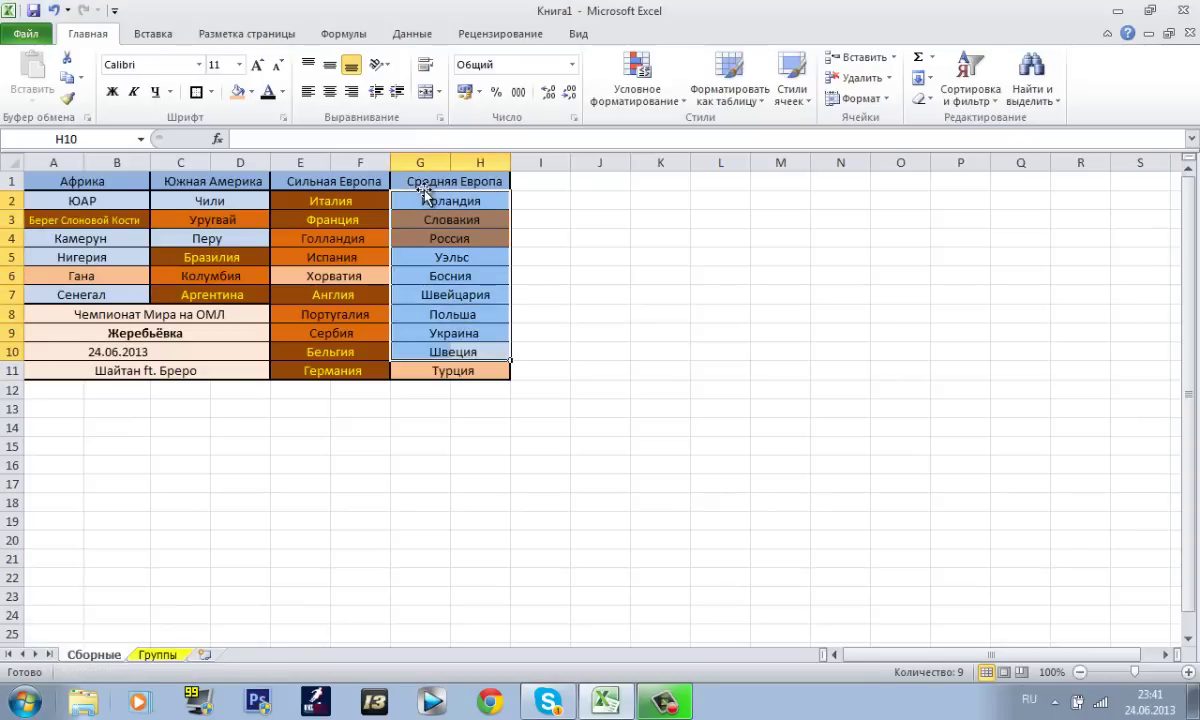
pyautogui.click(413, 311)
pyautogui.moveTo(434, 314); pyautogui.dragTo(494, 310)
pyautogui.click(238, 91)
pyautogui.click(600, 370)
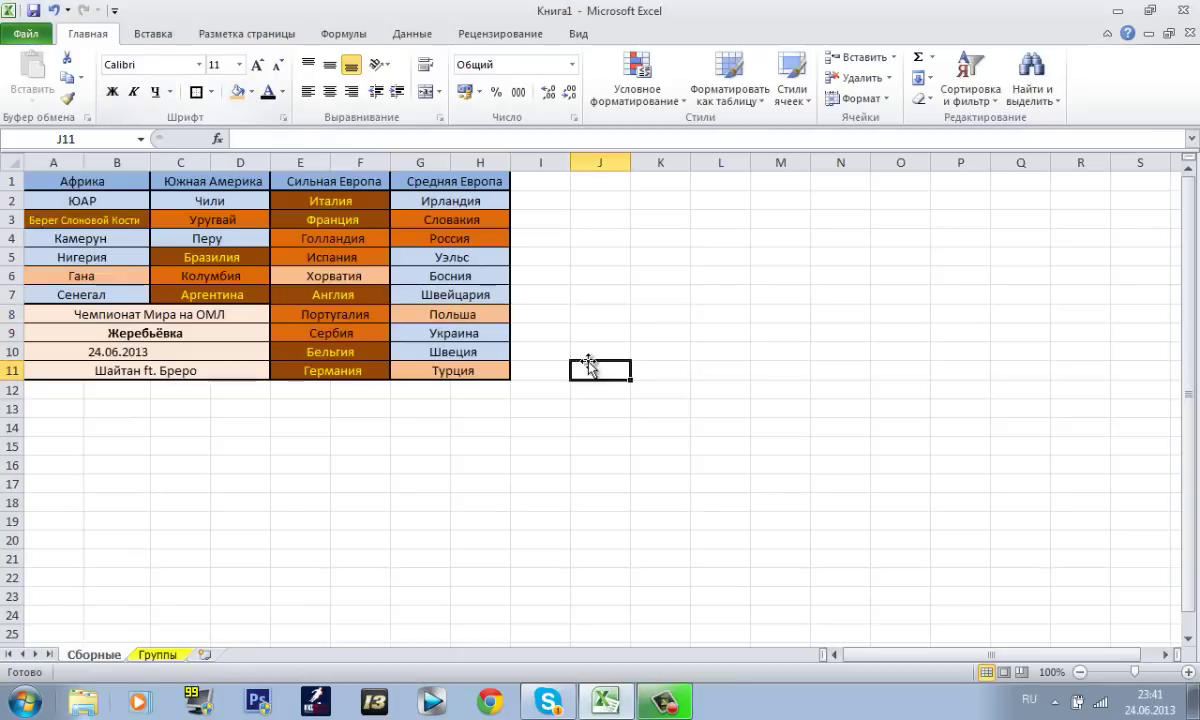
pyautogui.click(158, 654)
pyautogui.click(251, 220)
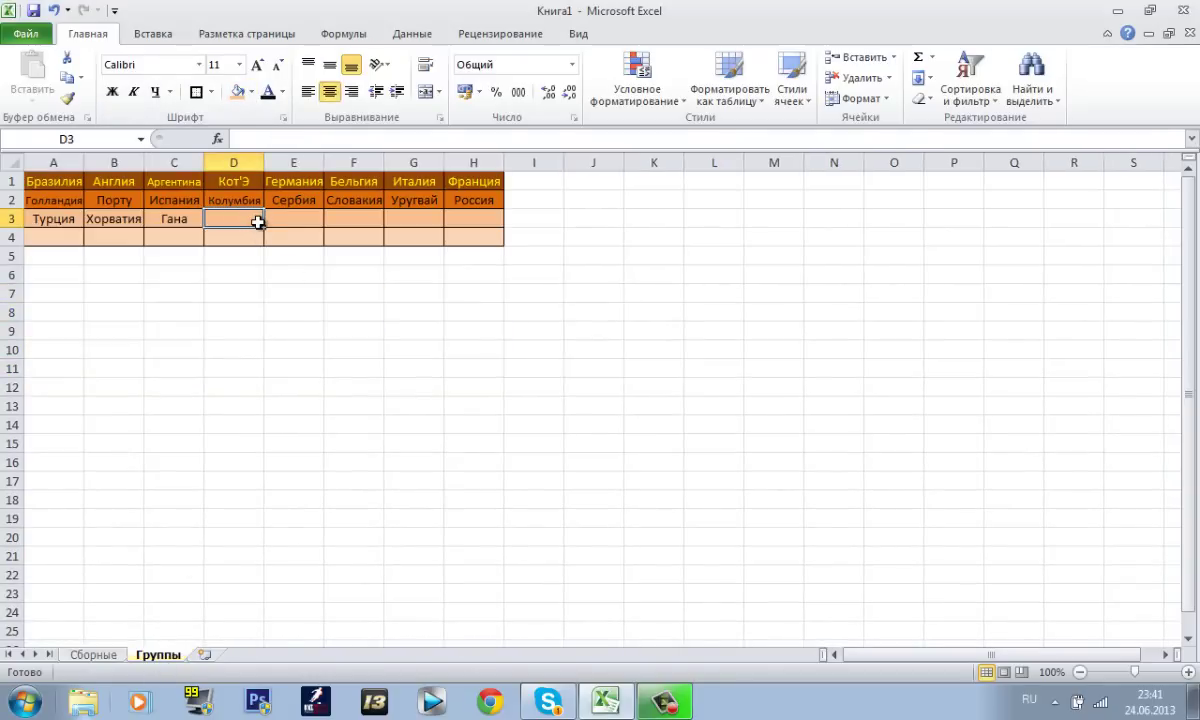
pyautogui.write('К')
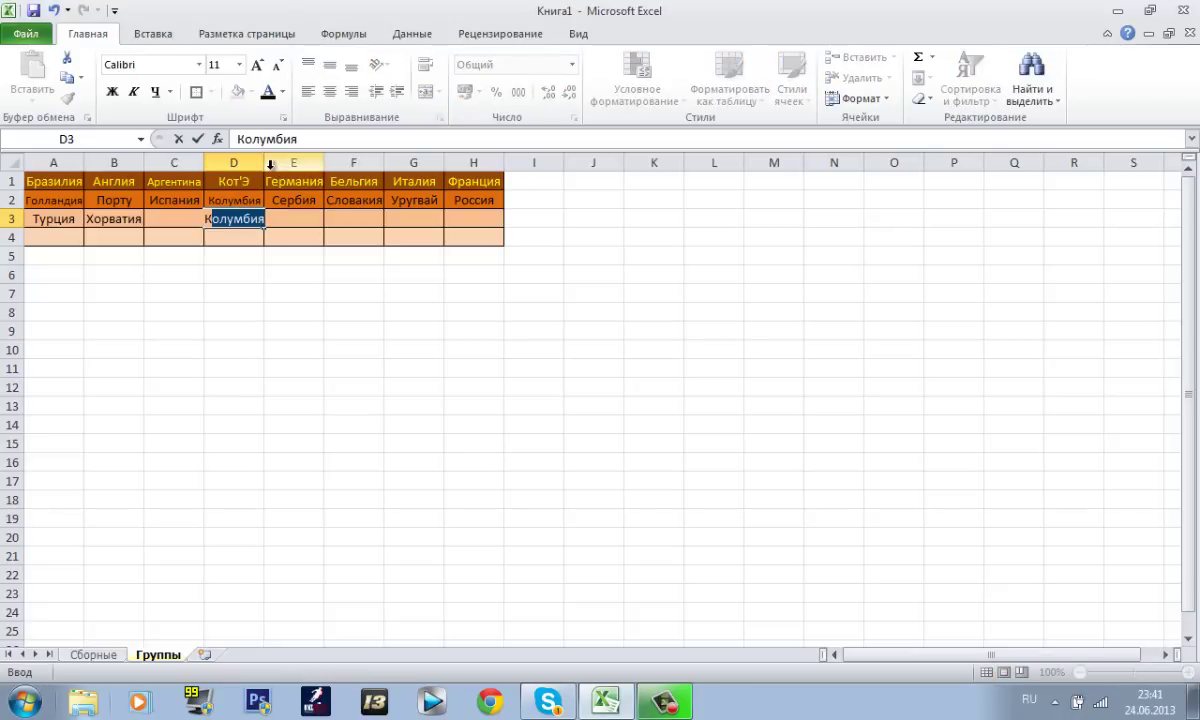
pyautogui.press('BackSpace')
pyautogui.click(211, 139)
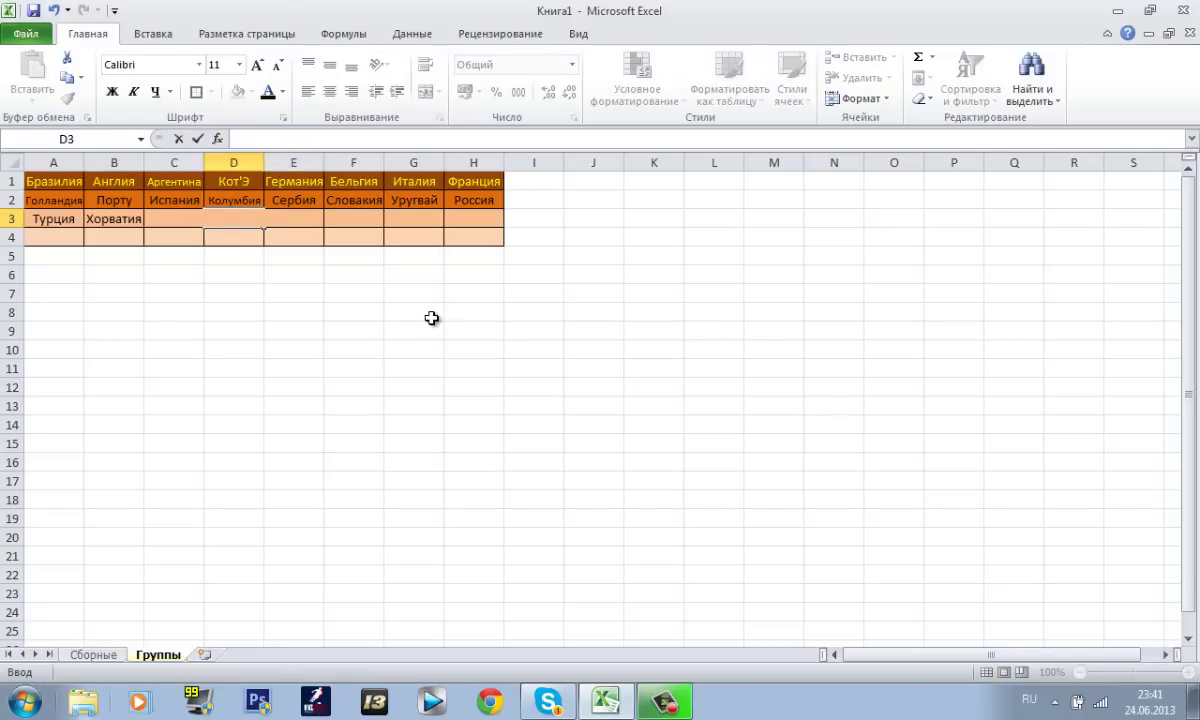
pyautogui.click(429, 316)
# - Enter Полша in cell D3 of the Группы sheet, under Колумбия
pyautogui.click(233, 215)
pyautogui.click(250, 139)
pyautogui.write('Полша')
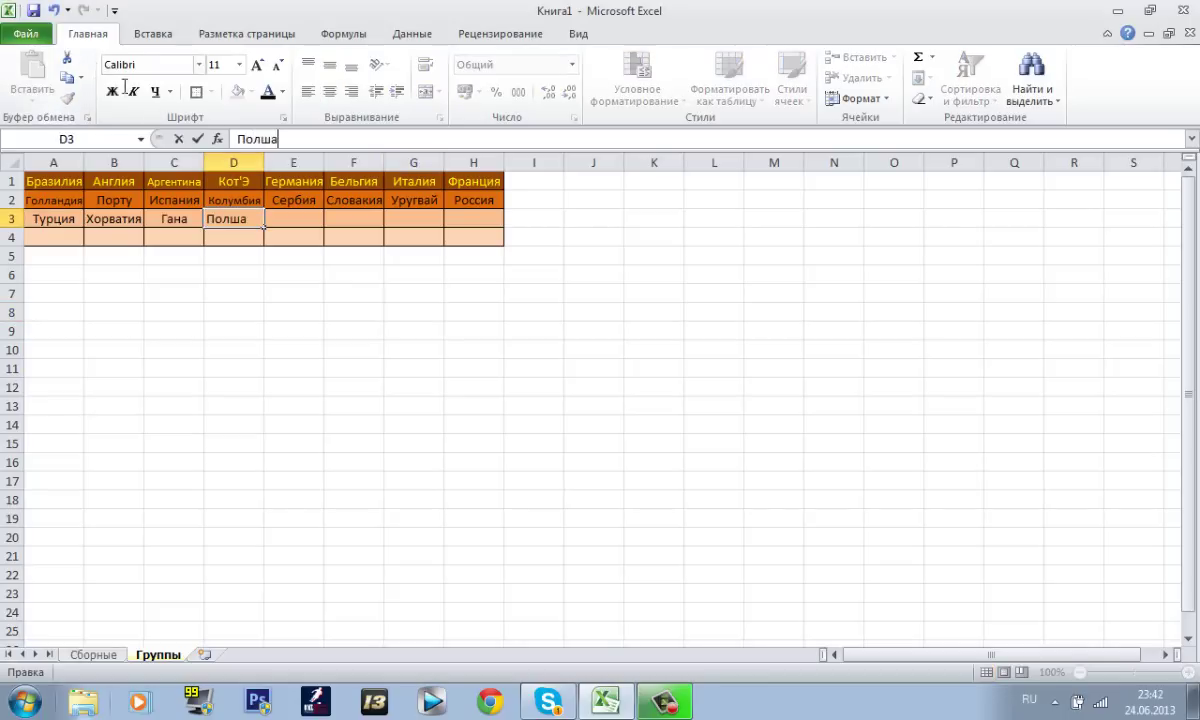
pyautogui.click(224, 184)
pyautogui.click(233, 200)
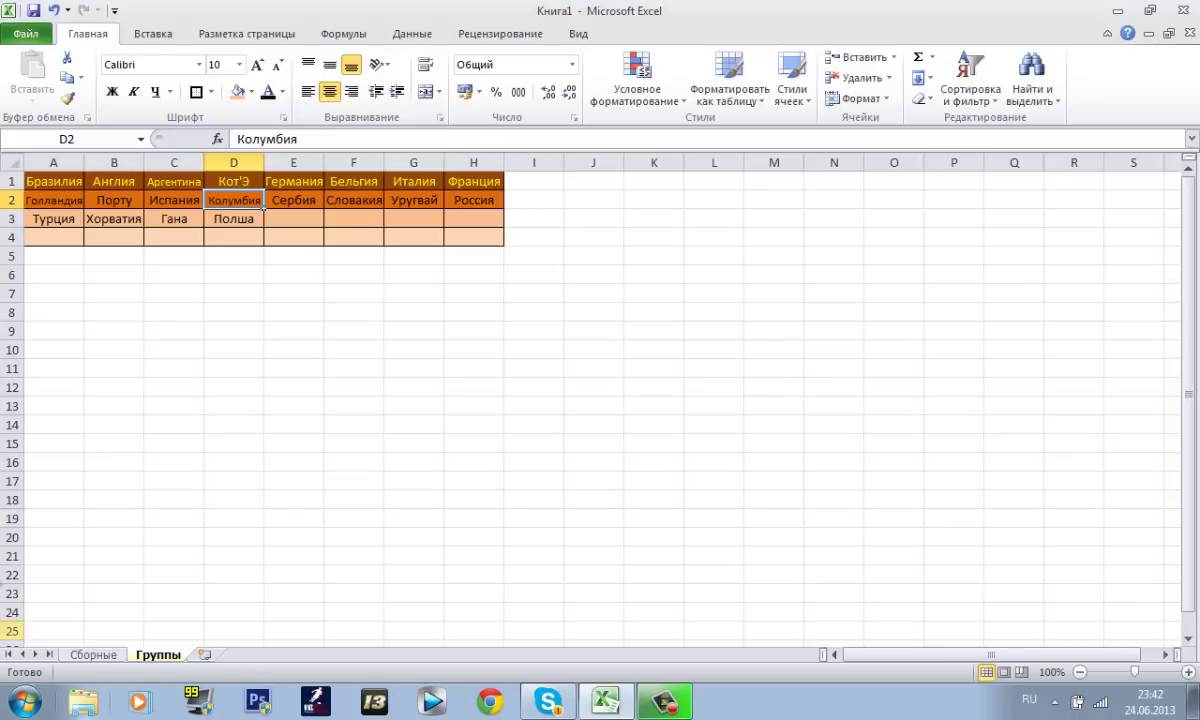
# - Fill the Камерун cells A4:B4 in the Африка column of the Сборные sheet with light orange
pyautogui.click(88, 655)
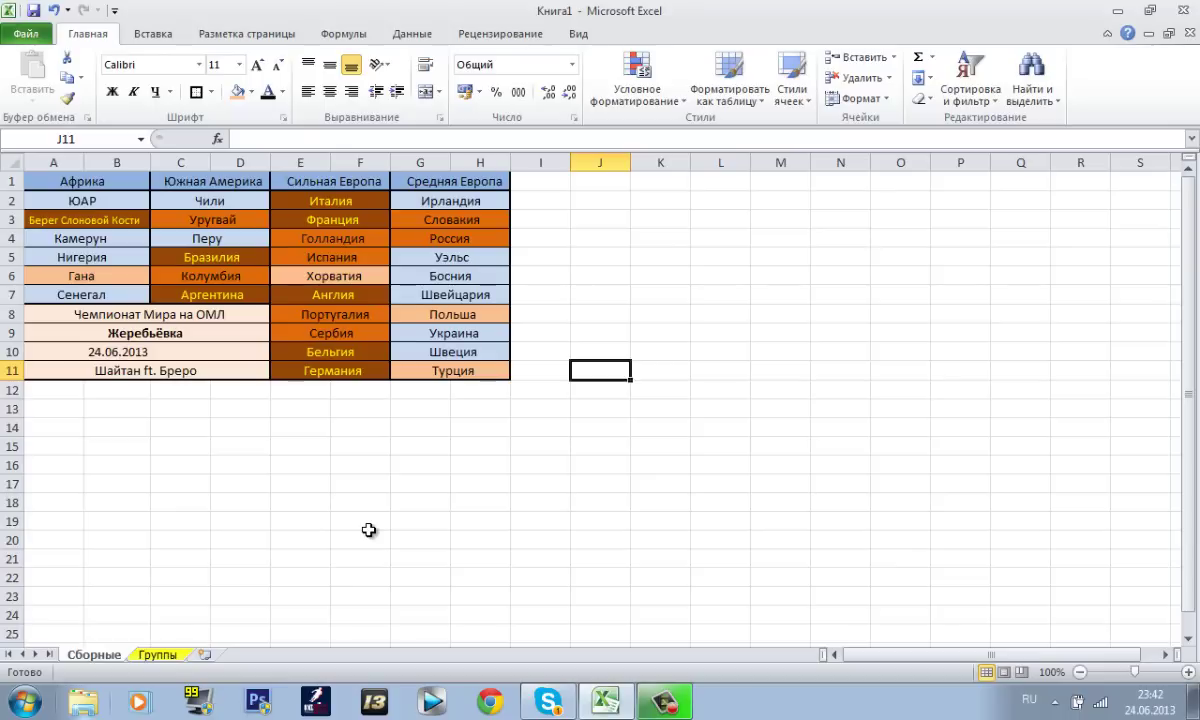
pyautogui.click(140, 655)
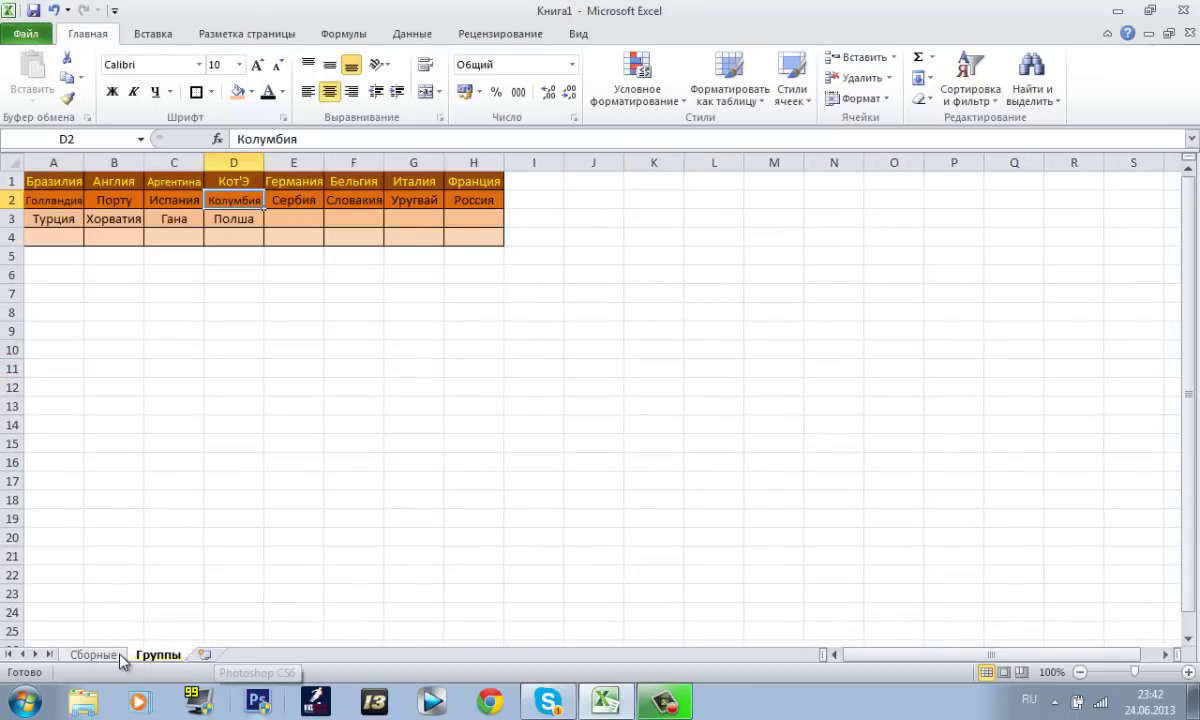
pyautogui.click(118, 657)
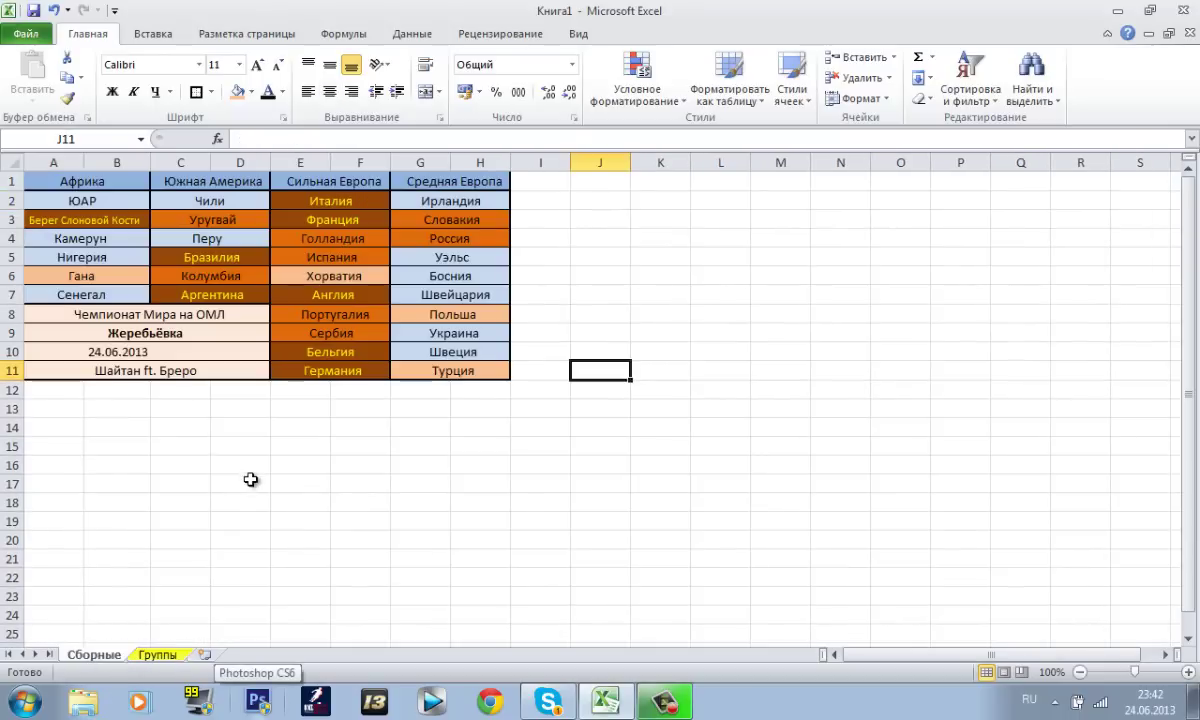
pyautogui.click(50, 202)
pyautogui.moveTo(50, 202); pyautogui.dragTo(117, 284)
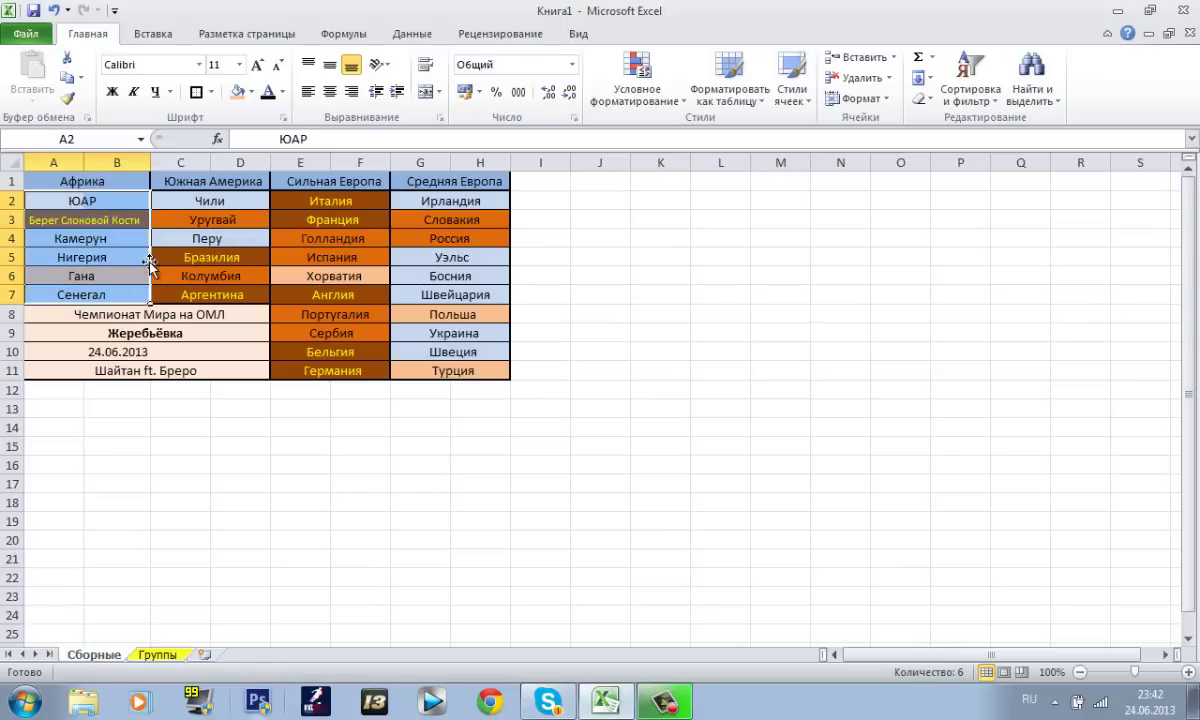
pyautogui.click(88, 238)
pyautogui.moveTo(60, 242); pyautogui.dragTo(99, 236)
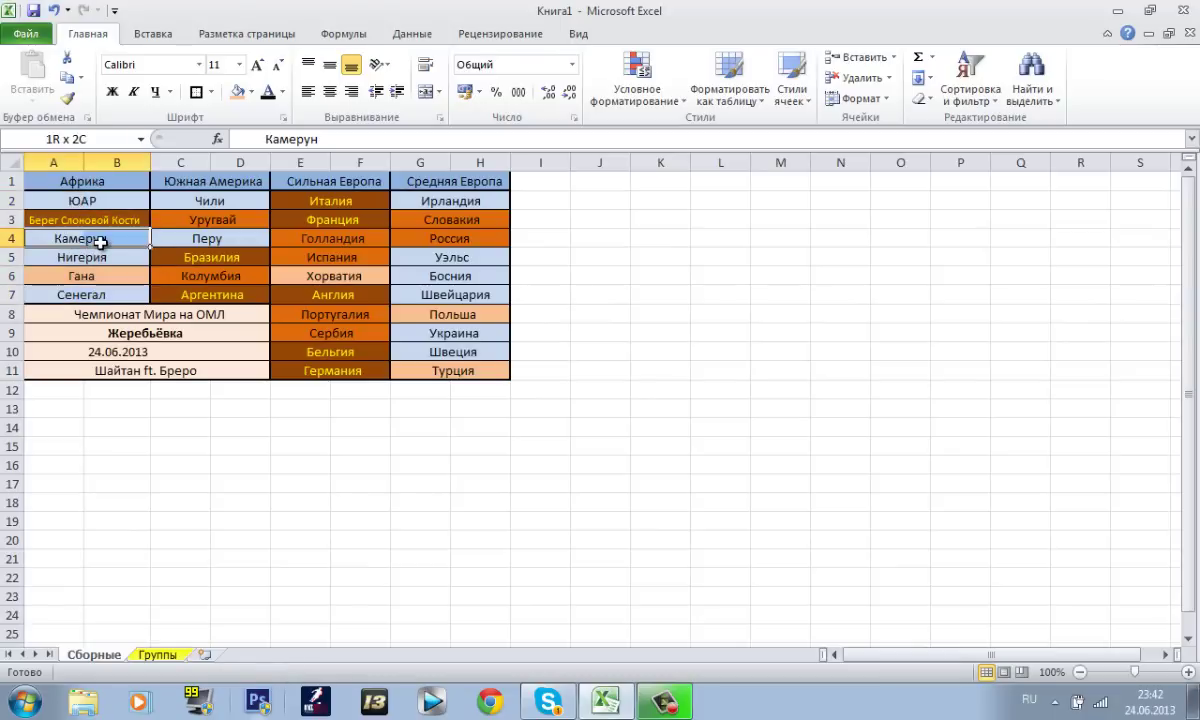
pyautogui.click(237, 92)
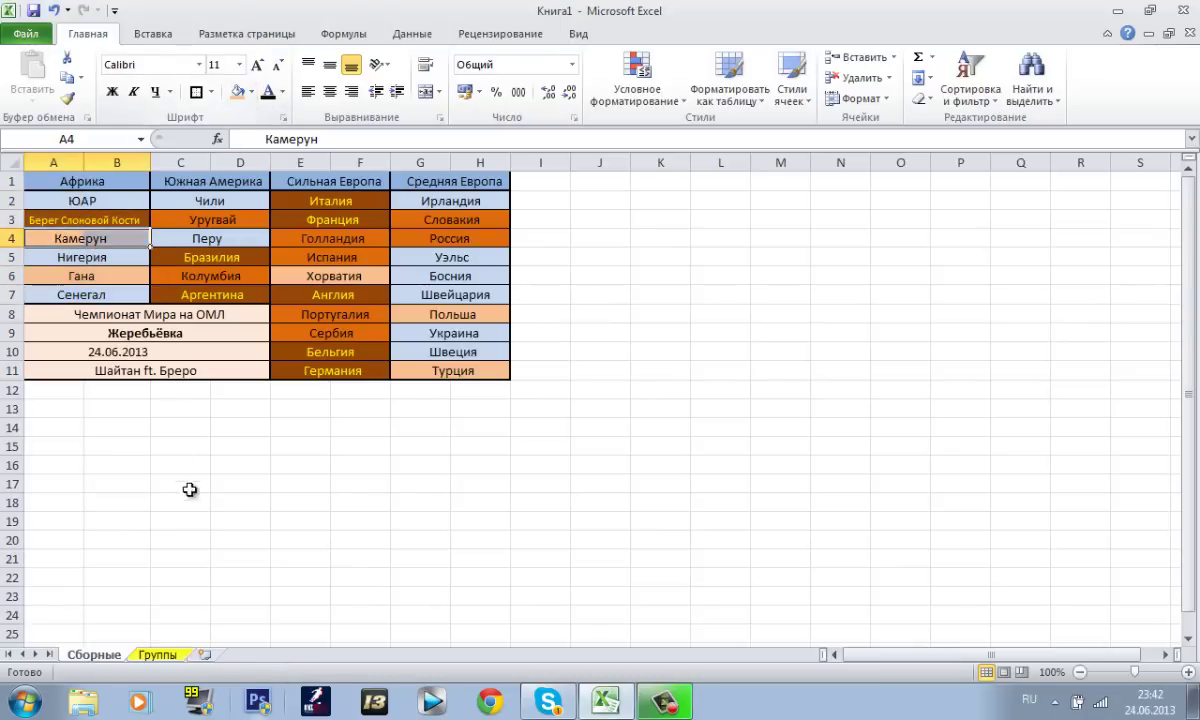
# - Enter Камерун in cell E3 of the Группы sheet, under Сербия
pyautogui.click(157, 655)
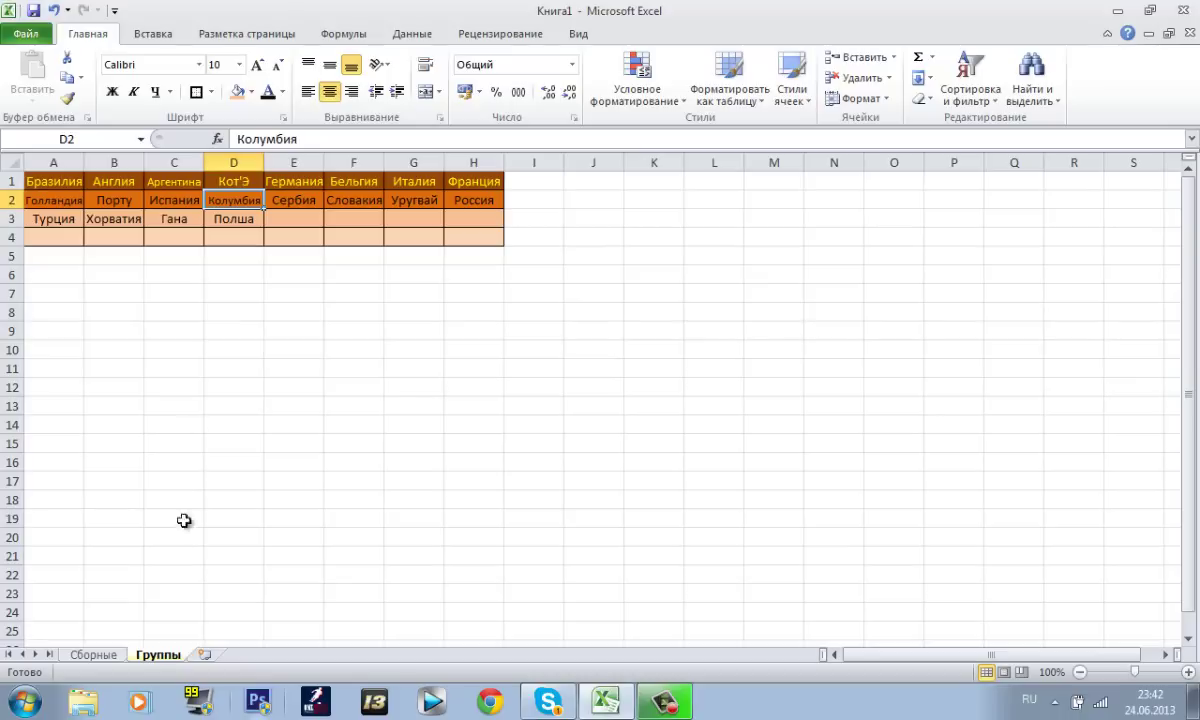
pyautogui.click(287, 220)
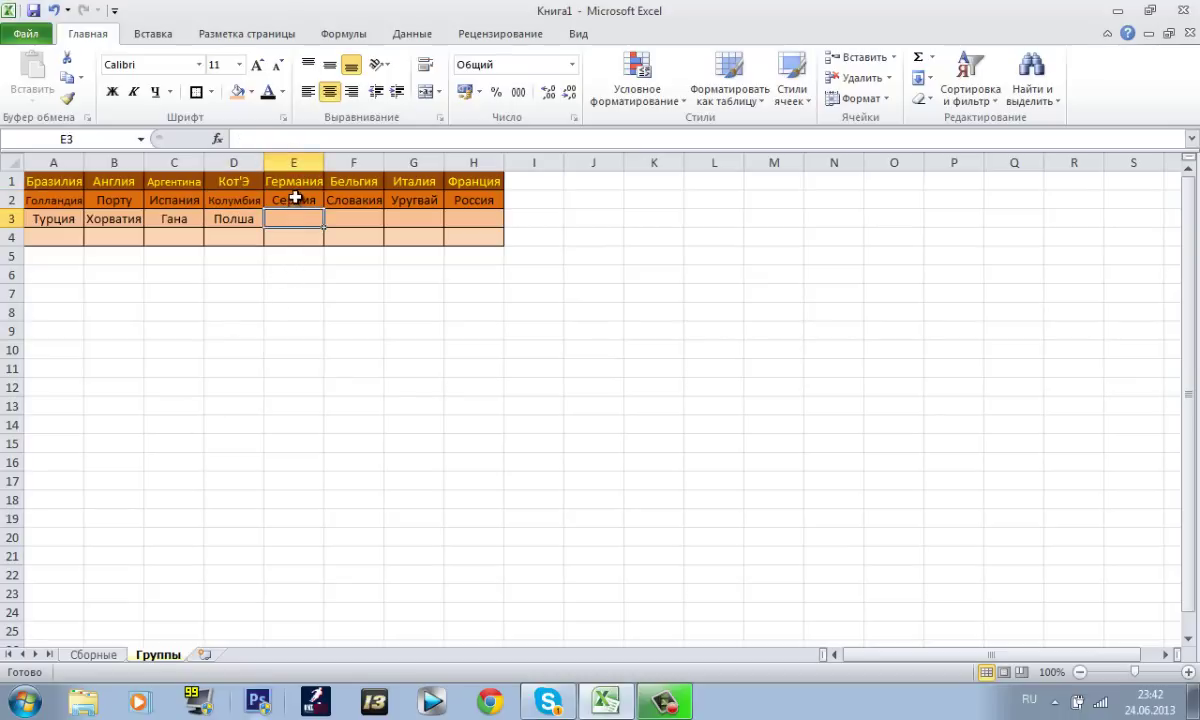
pyautogui.click(285, 137)
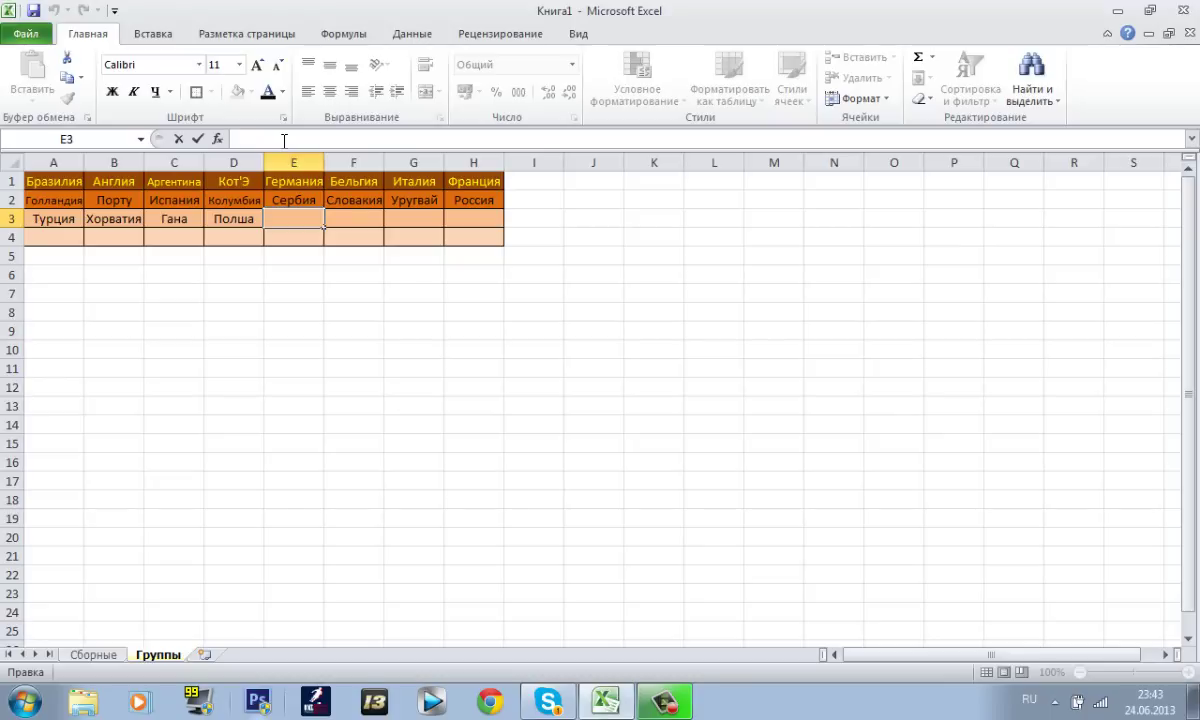
pyautogui.write('Камерун')
pyautogui.click(390, 458)
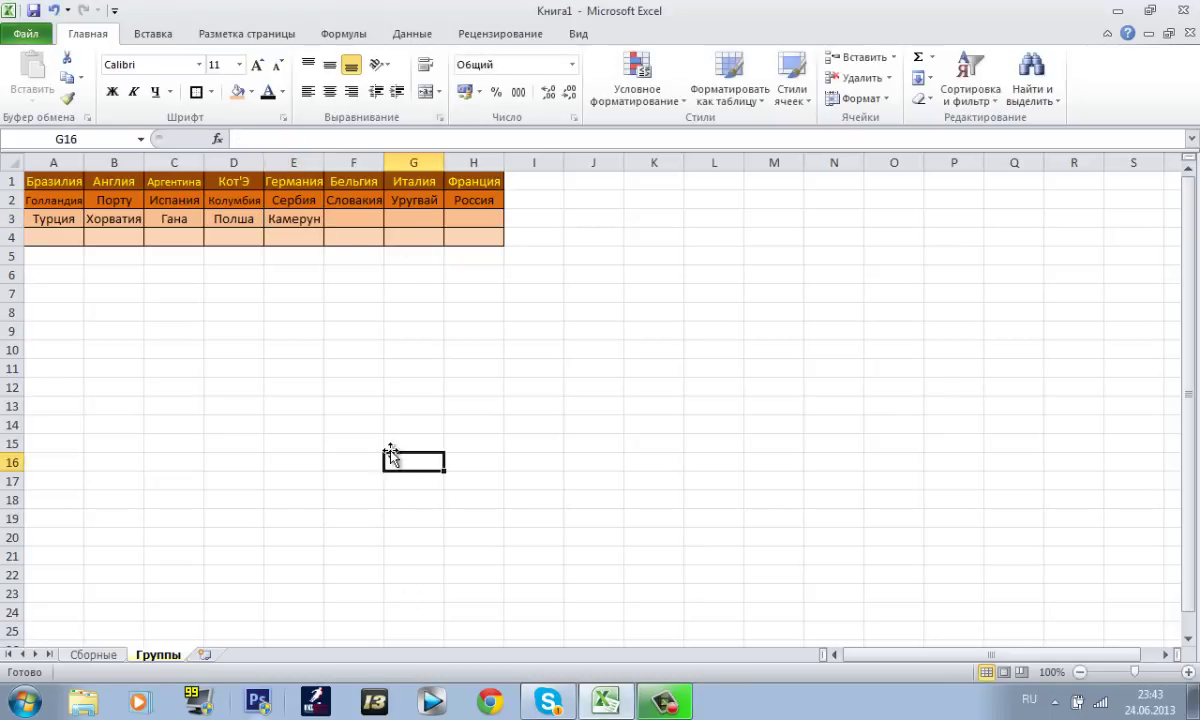
# - Review the teams still undrawn on the Сборные sheet, especially the Средняя Европа list from Ирландия down to Швеция
pyautogui.click(76, 655)
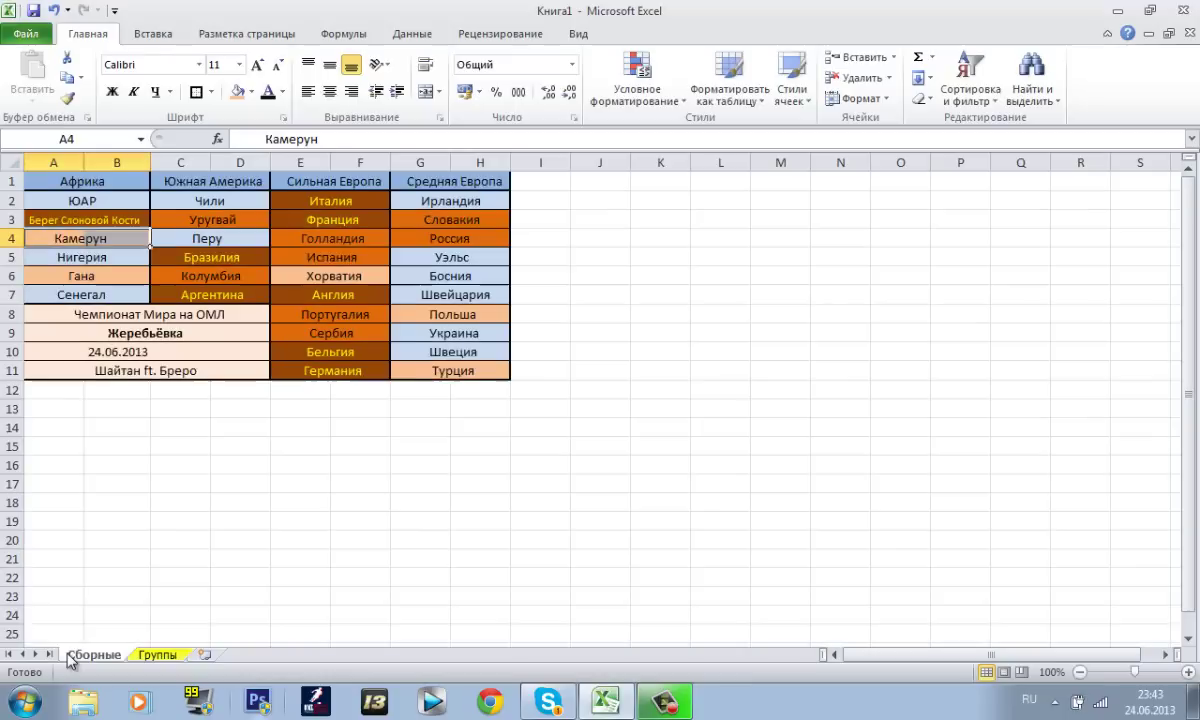
pyautogui.click(91, 295)
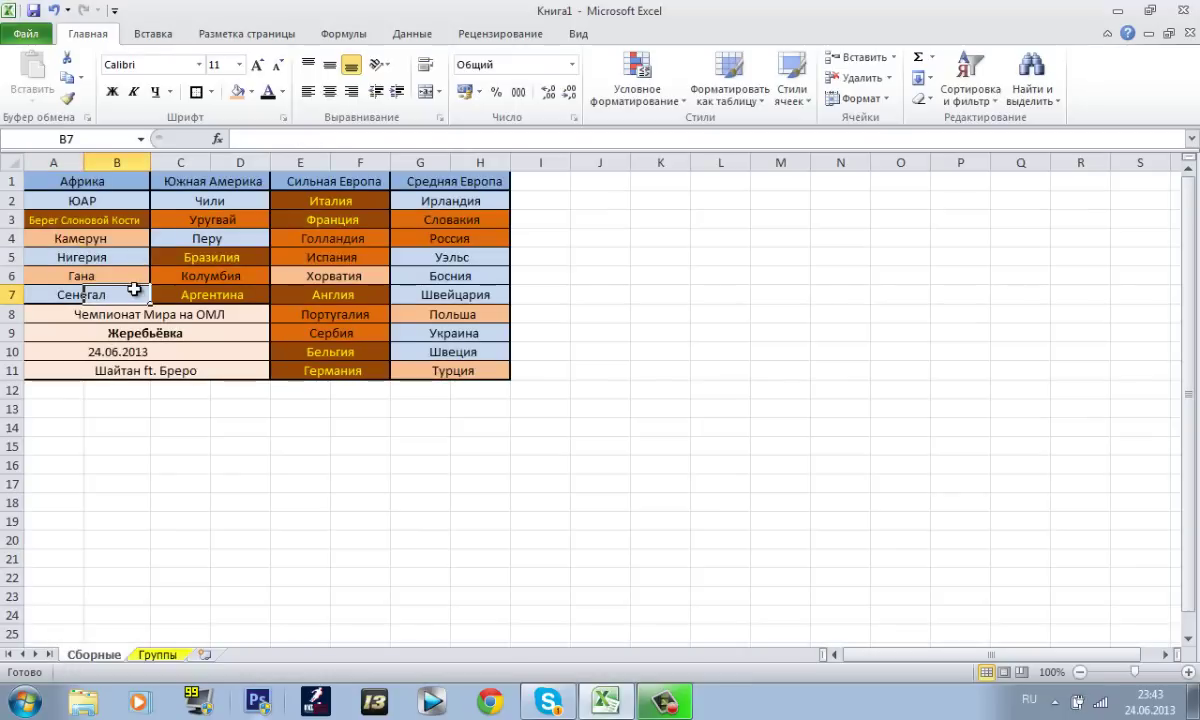
pyautogui.click(579, 316)
pyautogui.click(531, 401)
pyautogui.moveTo(531, 401); pyautogui.dragTo(240, 181)
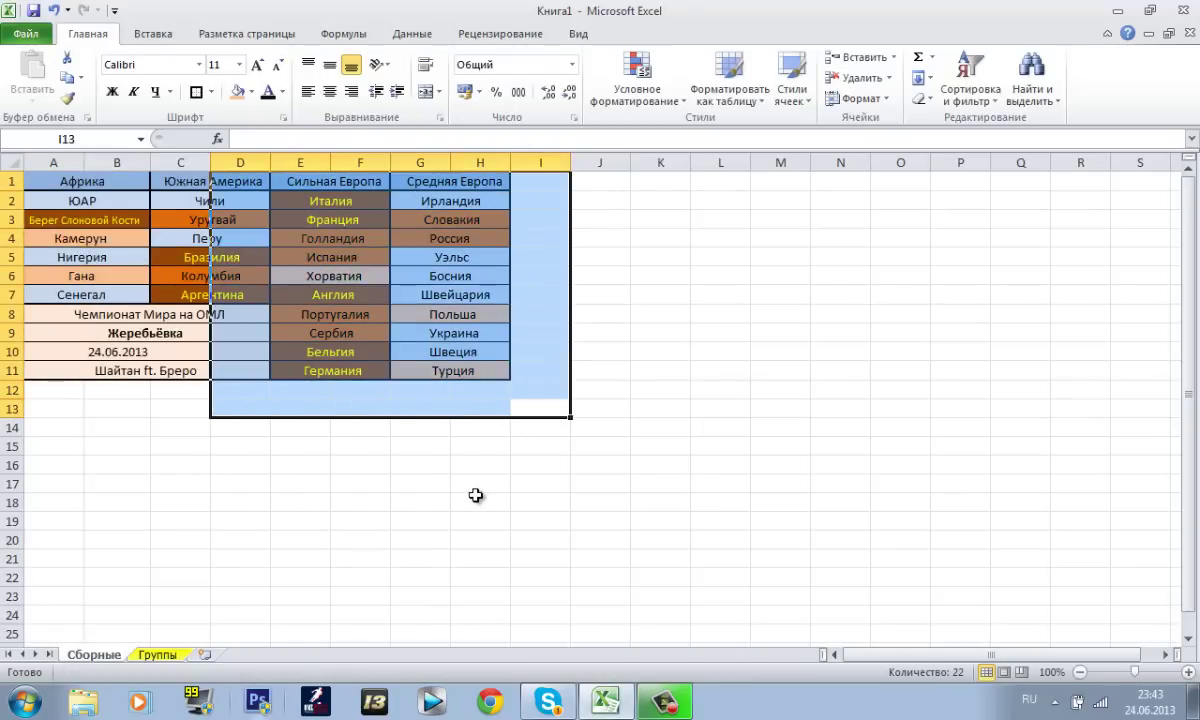
pyautogui.click(533, 316)
pyautogui.click(434, 201)
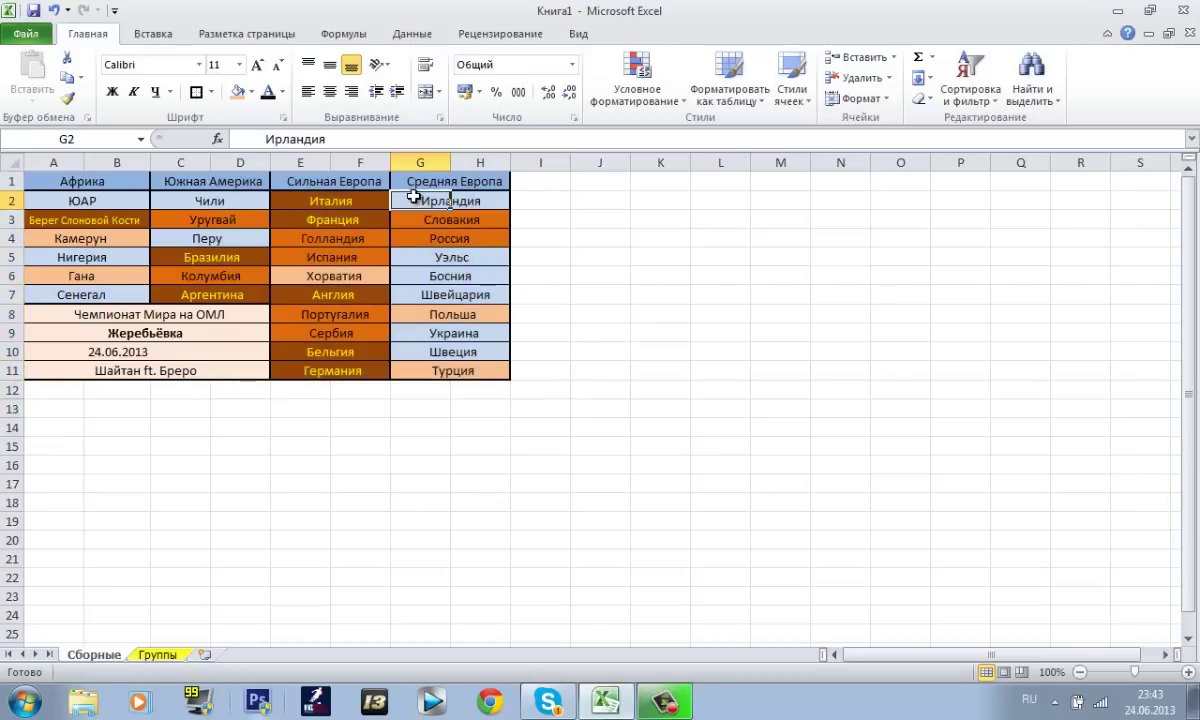
pyautogui.moveTo(440, 205); pyautogui.dragTo(474, 308)
pyautogui.click(418, 200)
pyautogui.moveTo(434, 206); pyautogui.dragTo(464, 352)
pyautogui.click(540, 318)
# - Select the Швеция cells G10:H10 in the Средняя Европа column of the Сборные sheet
pyautogui.click(452, 348)
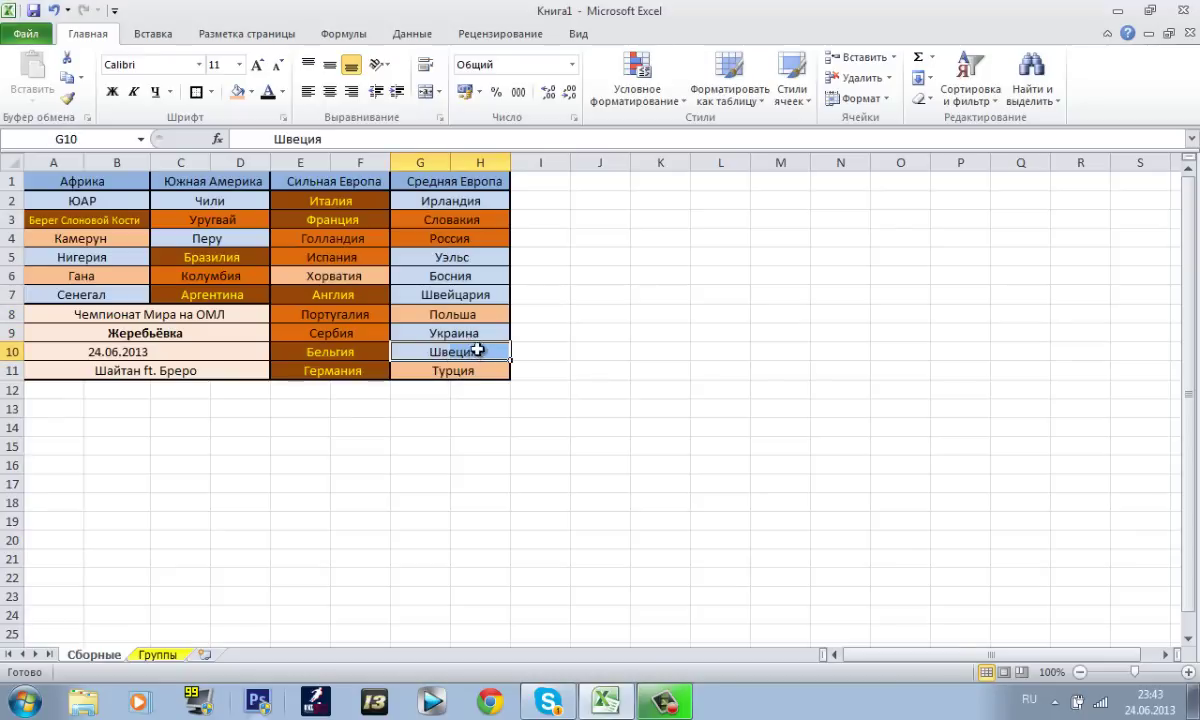
# - Fill Швеция with light orange on the Сборные sheet and enter Швеция in cell F3 of the Группы sheet
pyautogui.click(237, 91)
pyautogui.click(505, 259)
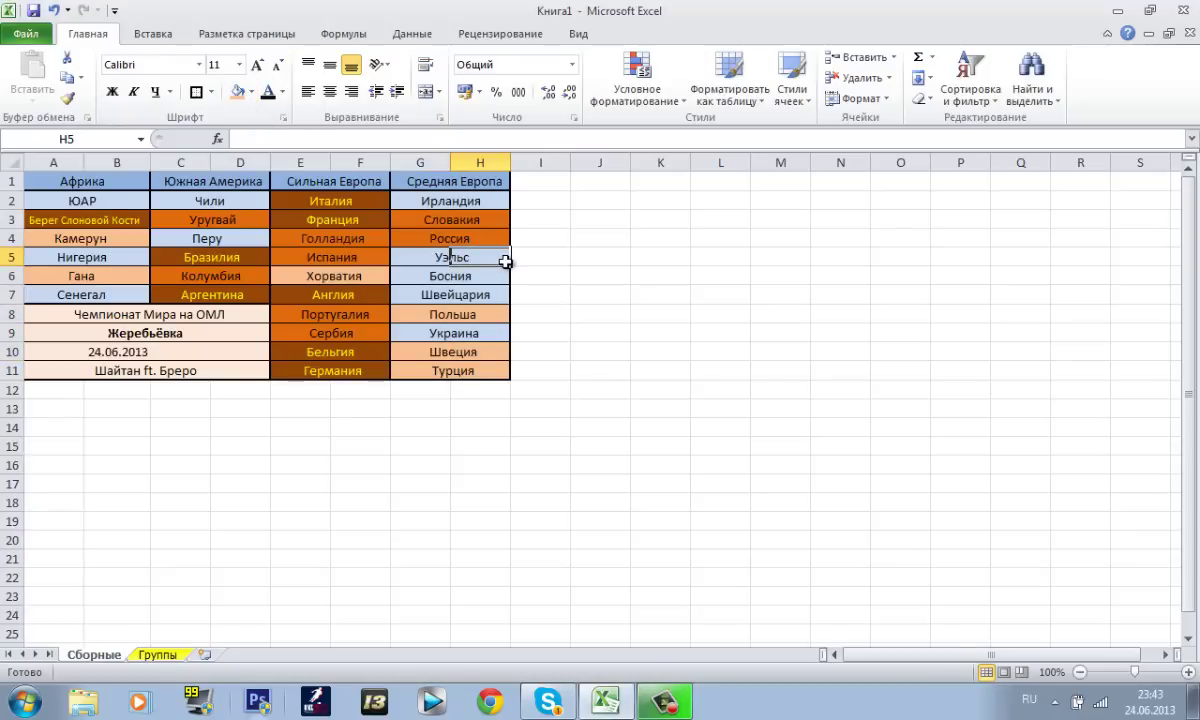
pyautogui.click(157, 654)
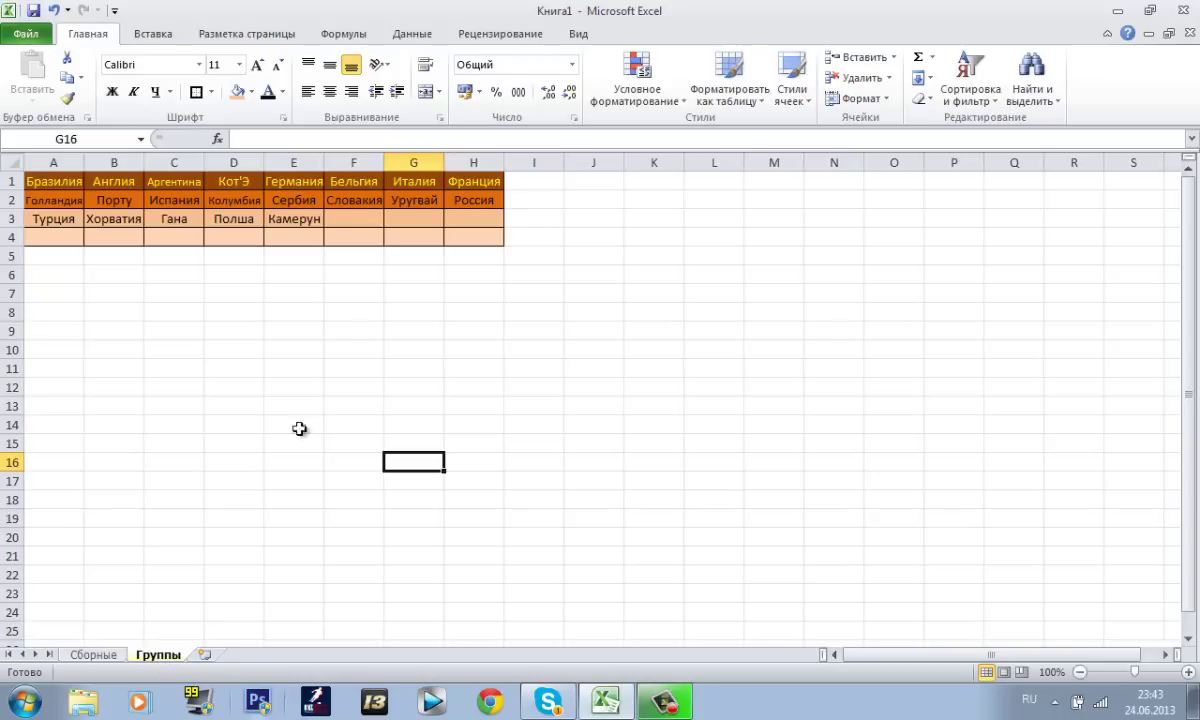
pyautogui.click(340, 228)
pyautogui.click(279, 140)
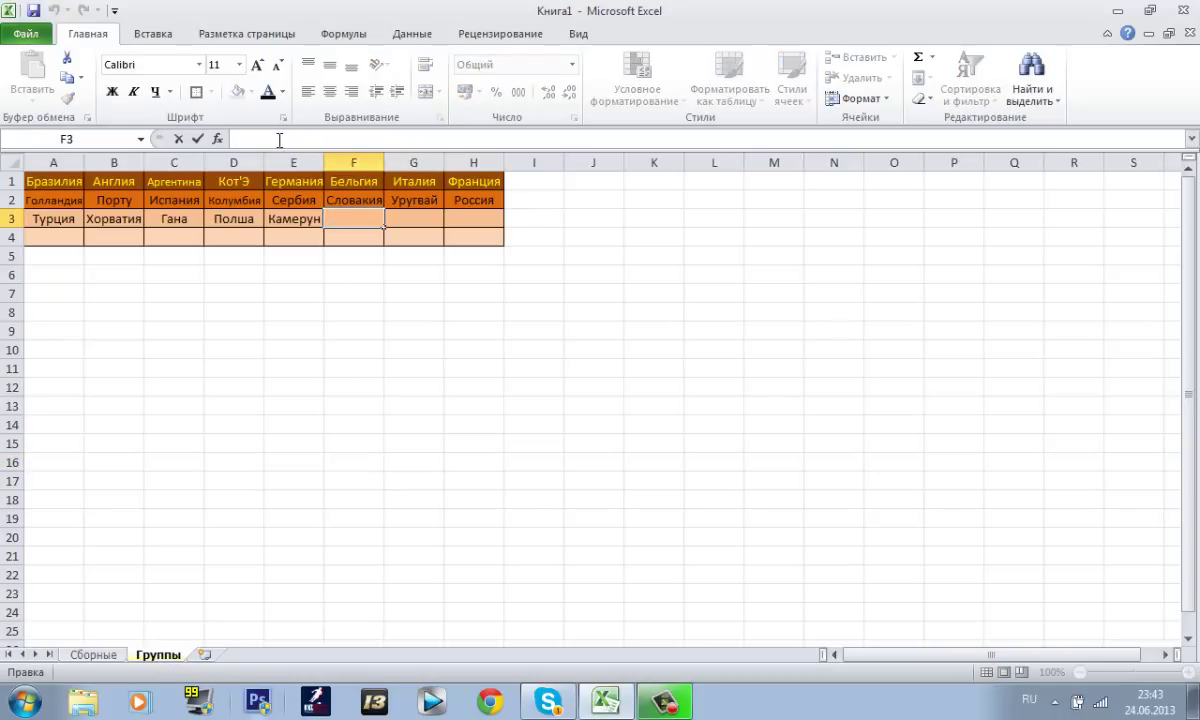
pyautogui.write('Швеция')
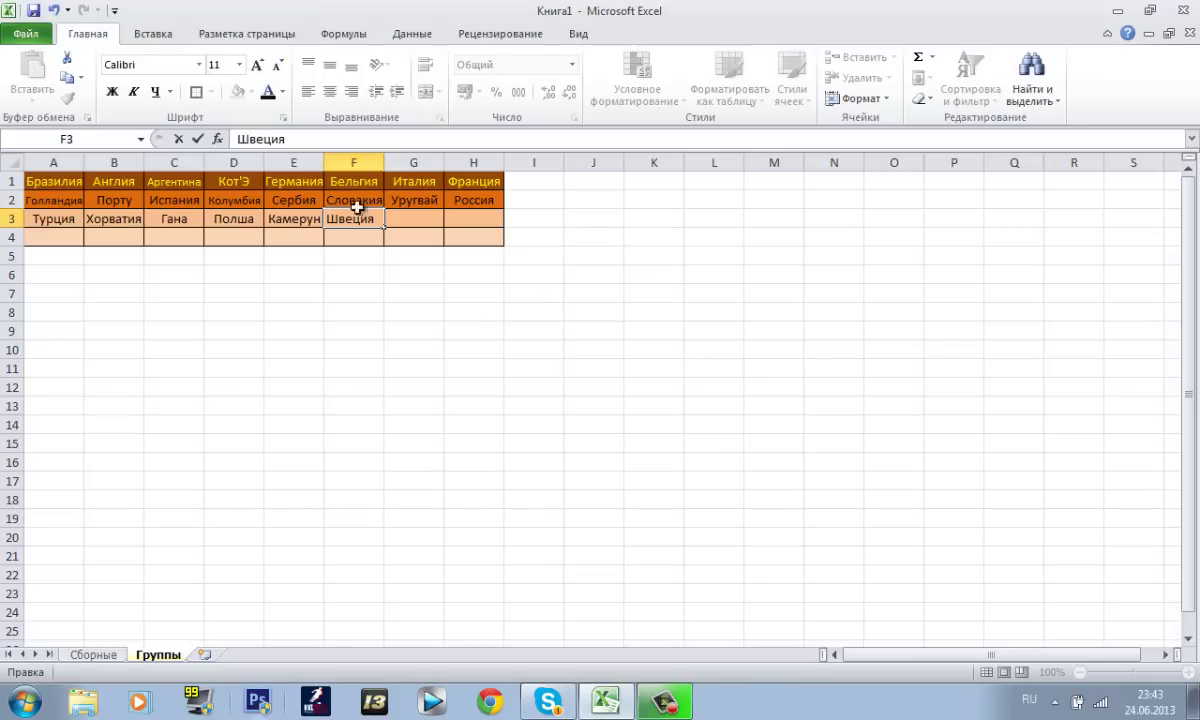
pyautogui.click(456, 291)
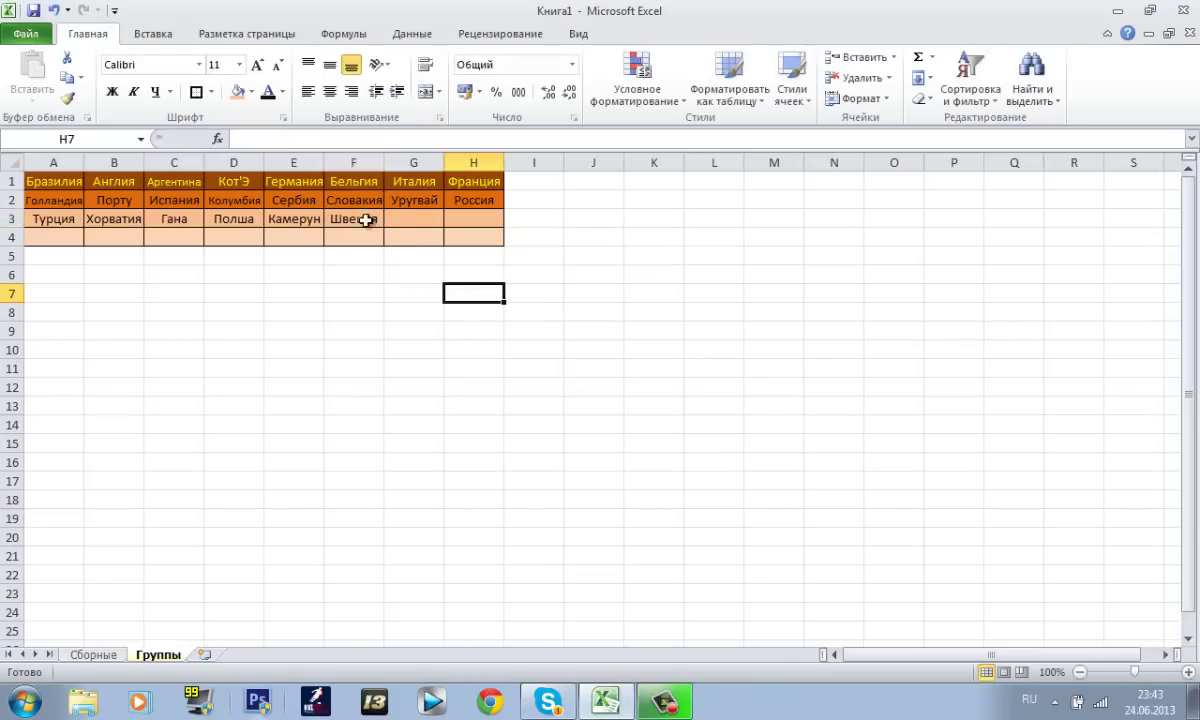
pyautogui.moveTo(360, 217); pyautogui.dragTo(354, 186)
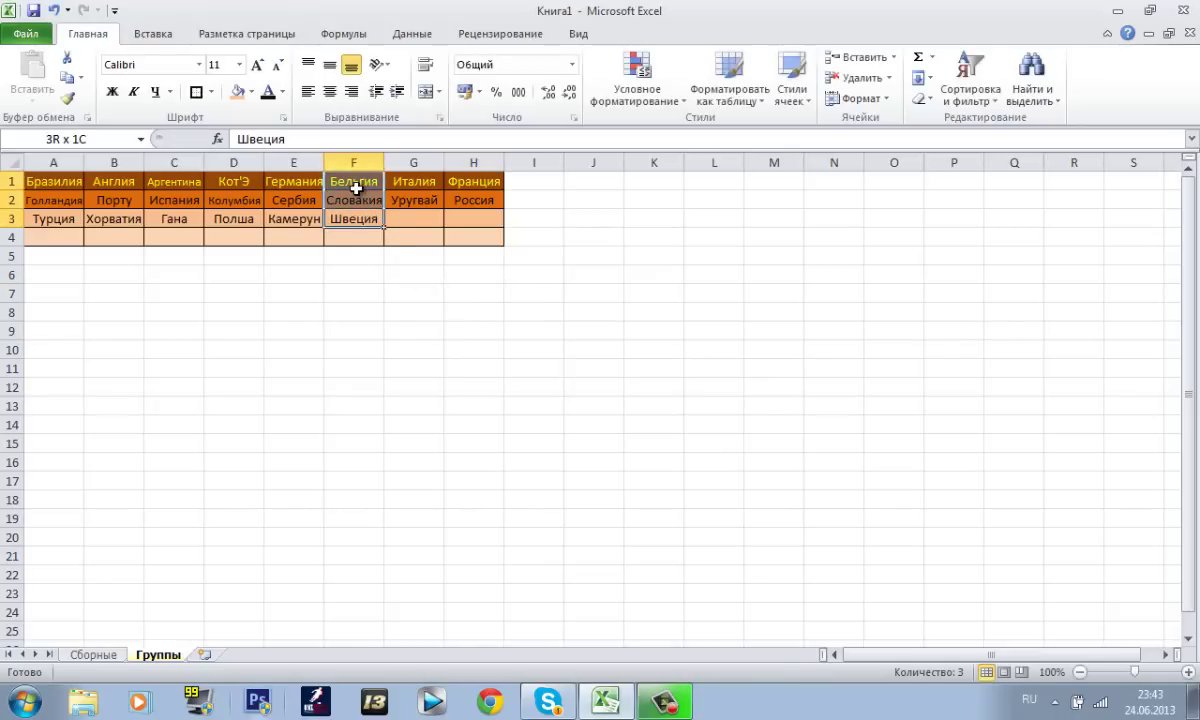
# - Fill Босния in the Средняя Европа column of the Сборные sheet with light orange
pyautogui.click(388, 226)
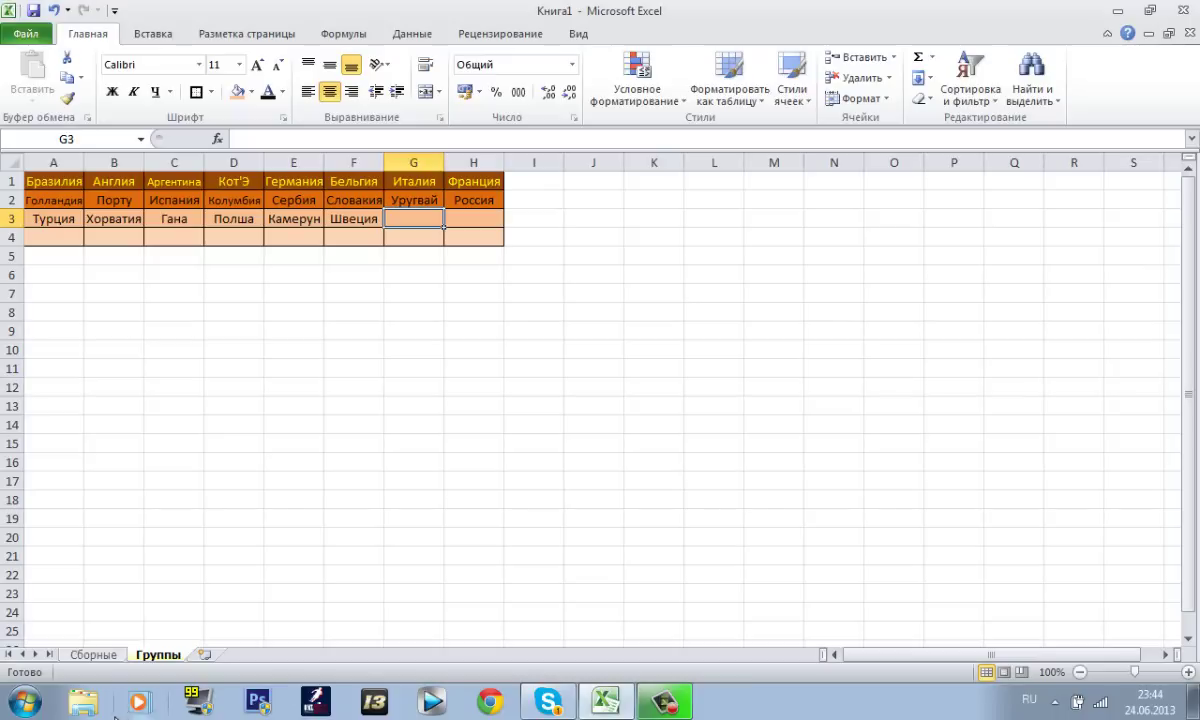
pyautogui.click(100, 655)
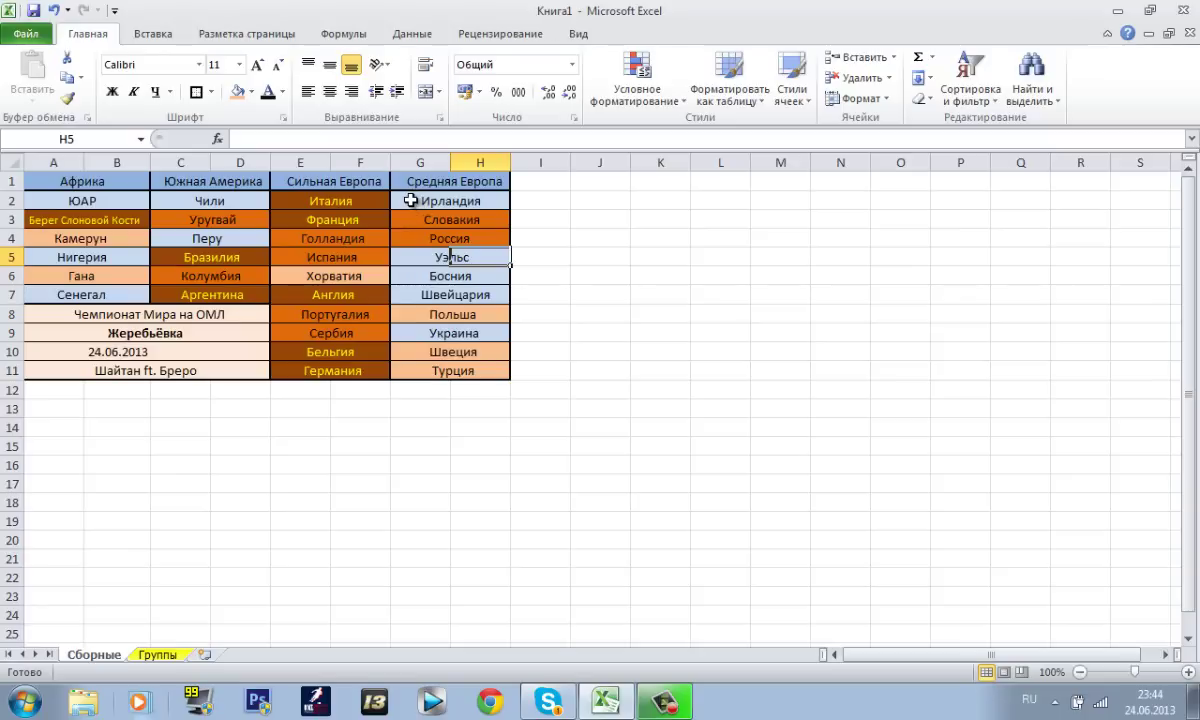
pyautogui.moveTo(410, 199); pyautogui.dragTo(464, 204)
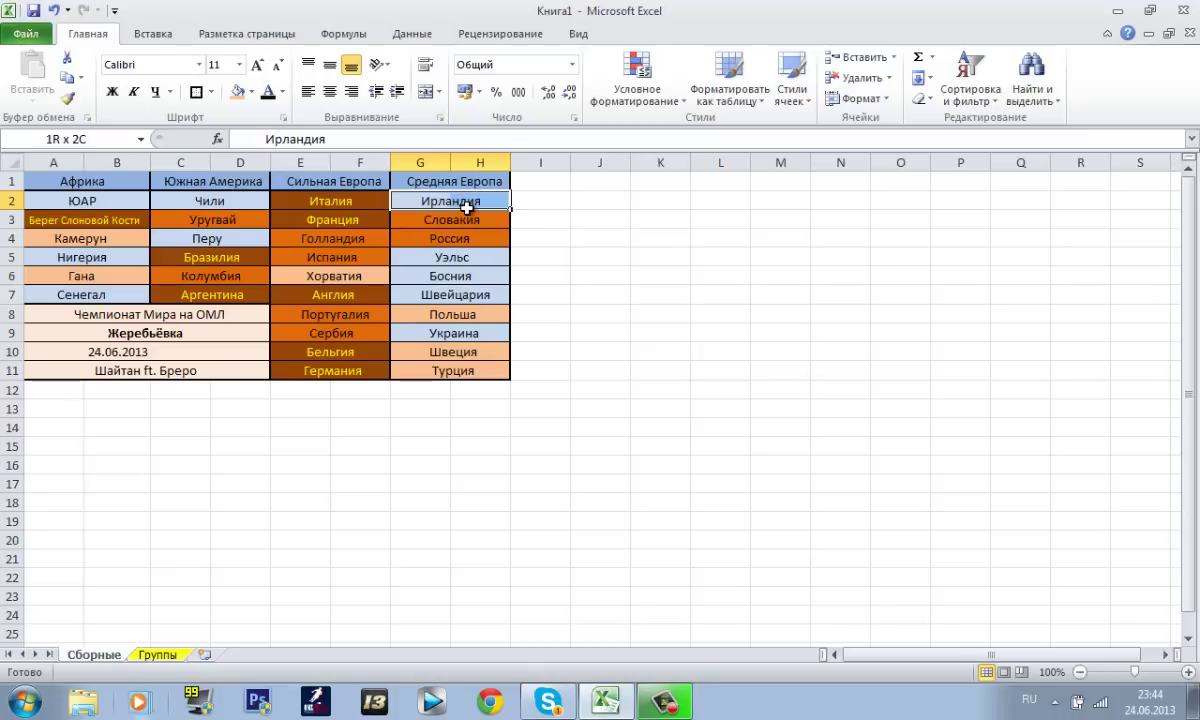
pyautogui.moveTo(467, 206); pyautogui.dragTo(492, 332)
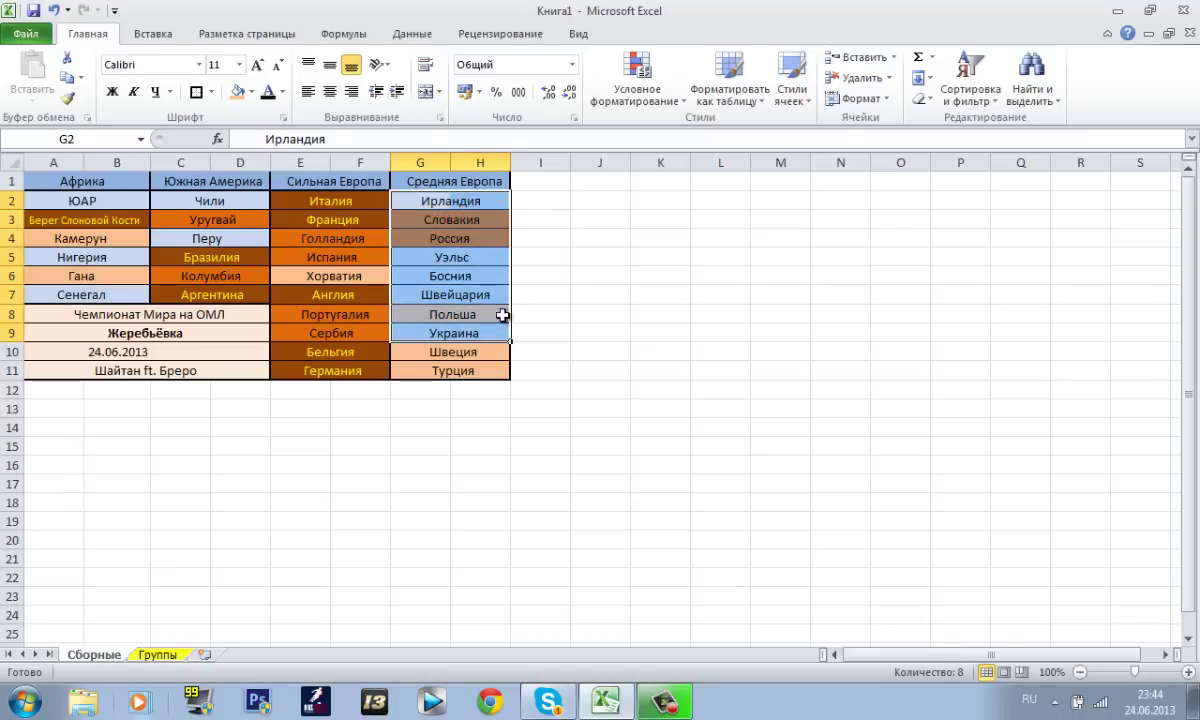
pyautogui.click(540, 276)
pyautogui.moveTo(408, 291); pyautogui.dragTo(495, 271)
pyautogui.click(237, 91)
pyautogui.click(600, 276)
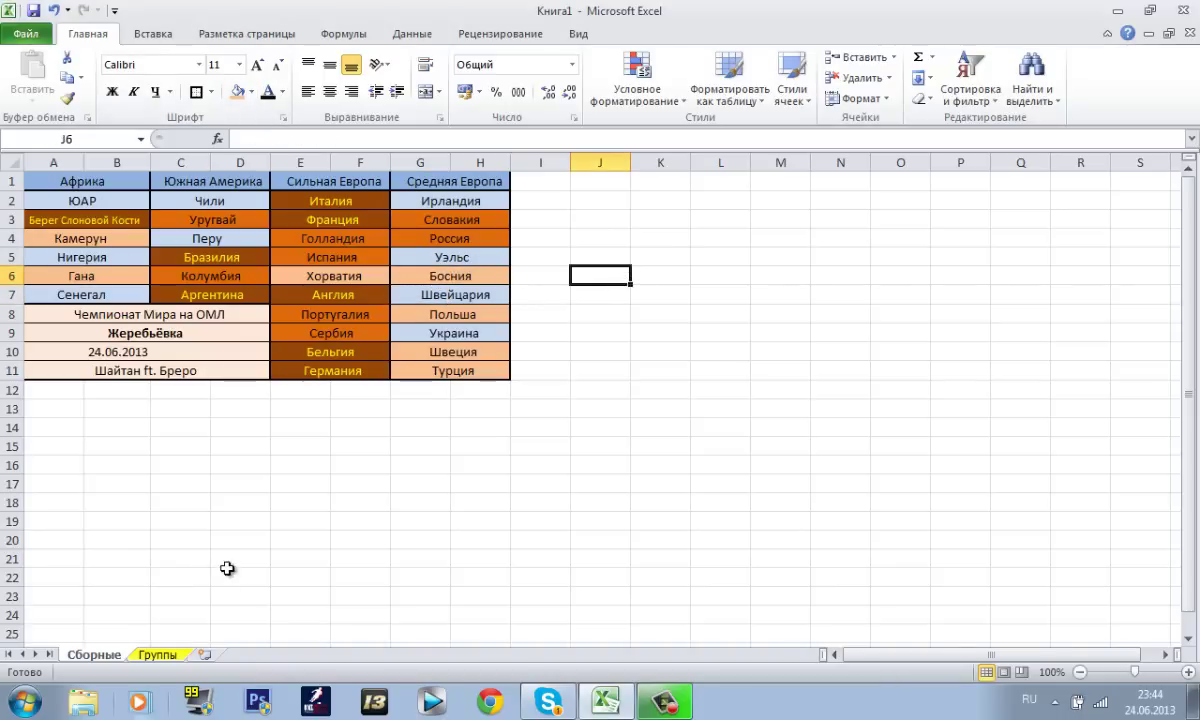
# - Enter Босния in cell G3 of the Группы sheet, below Уругвай
pyautogui.click(163, 655)
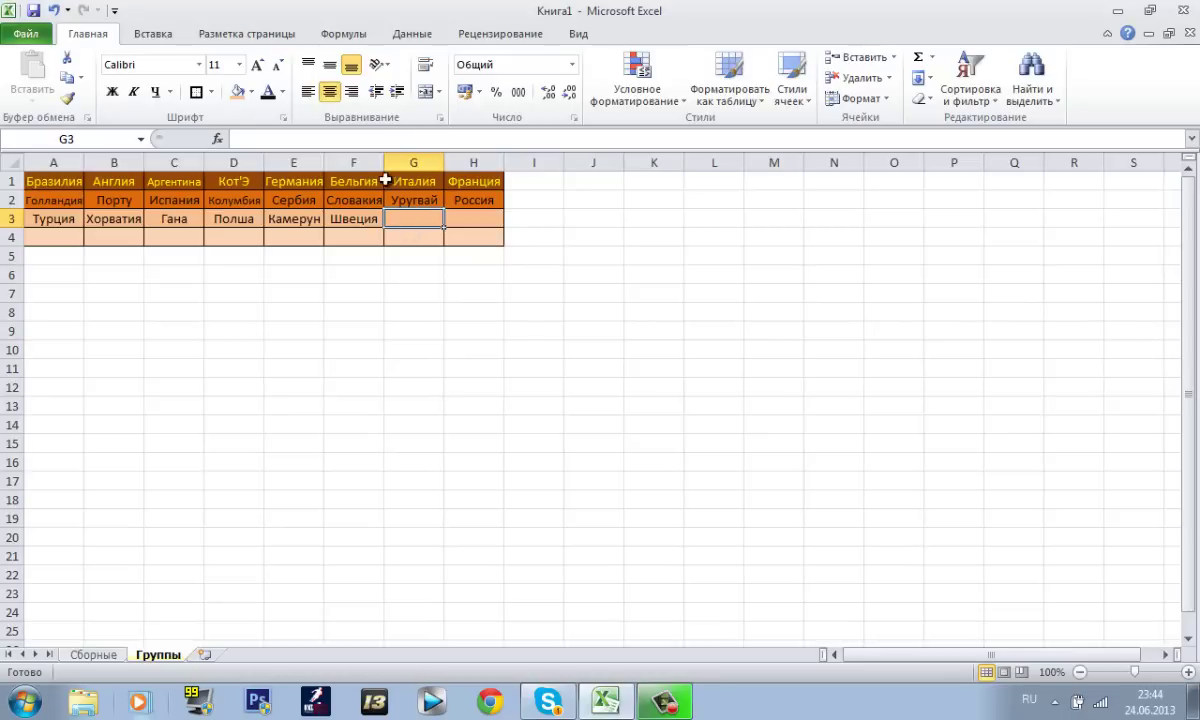
pyautogui.click(327, 139)
pyautogui.write('Босния')
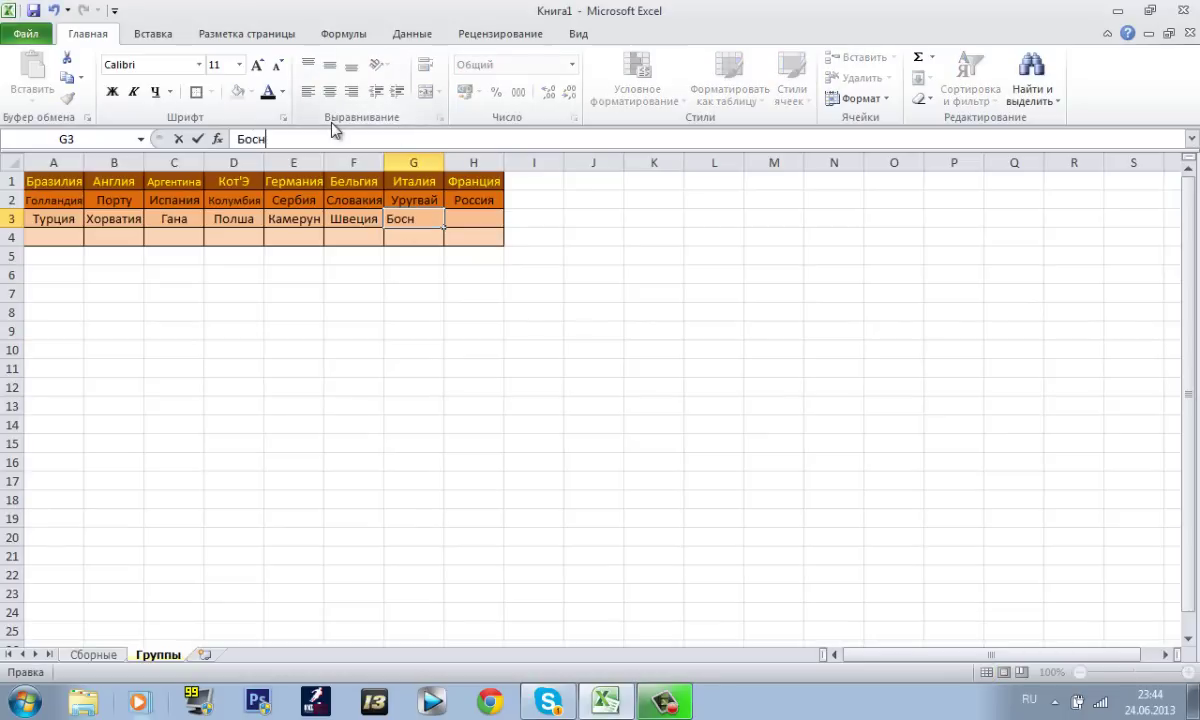
pyautogui.click(665, 237)
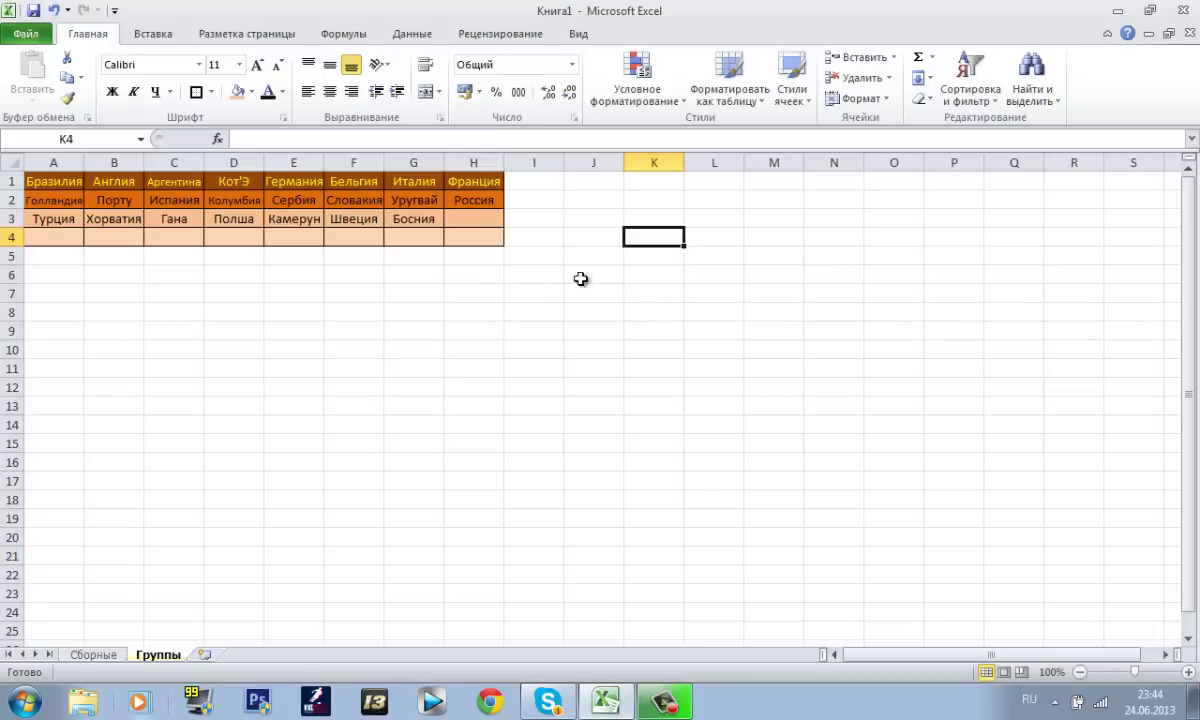
pyautogui.click(435, 258)
pyautogui.moveTo(458, 236); pyautogui.dragTo(21, 182)
pyautogui.click(99, 214)
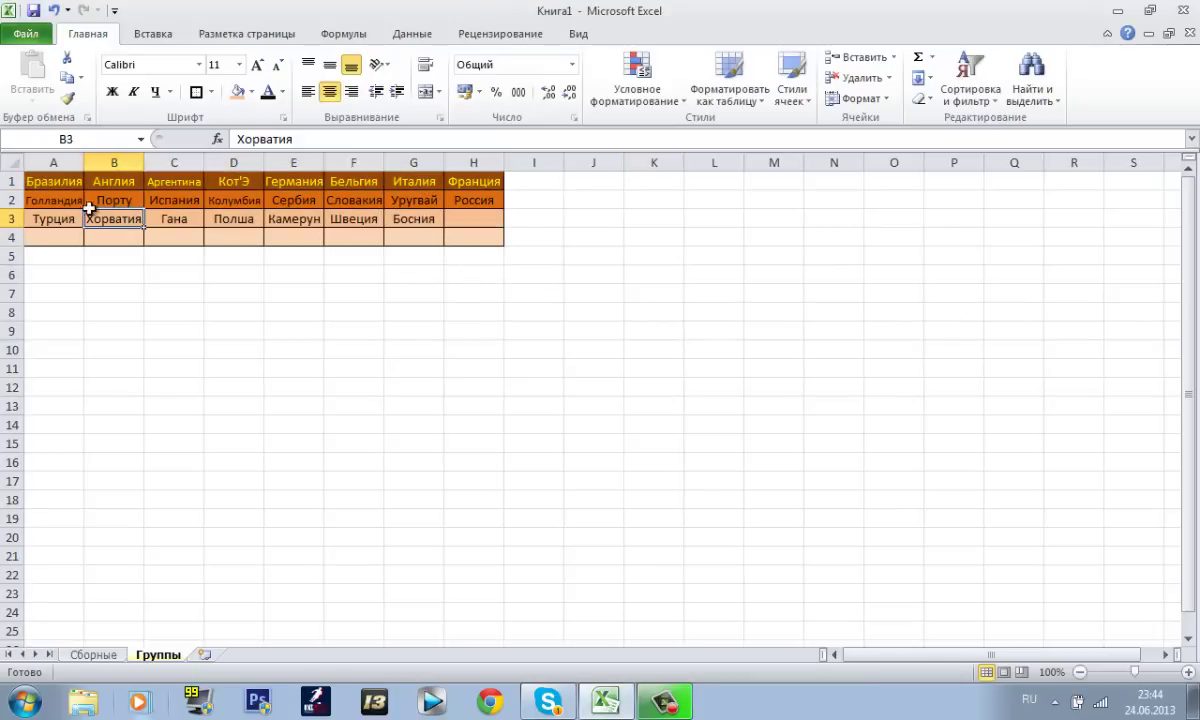
pyautogui.moveTo(78, 214); pyautogui.dragTo(474, 233)
pyautogui.click(420, 232)
pyautogui.click(476, 236)
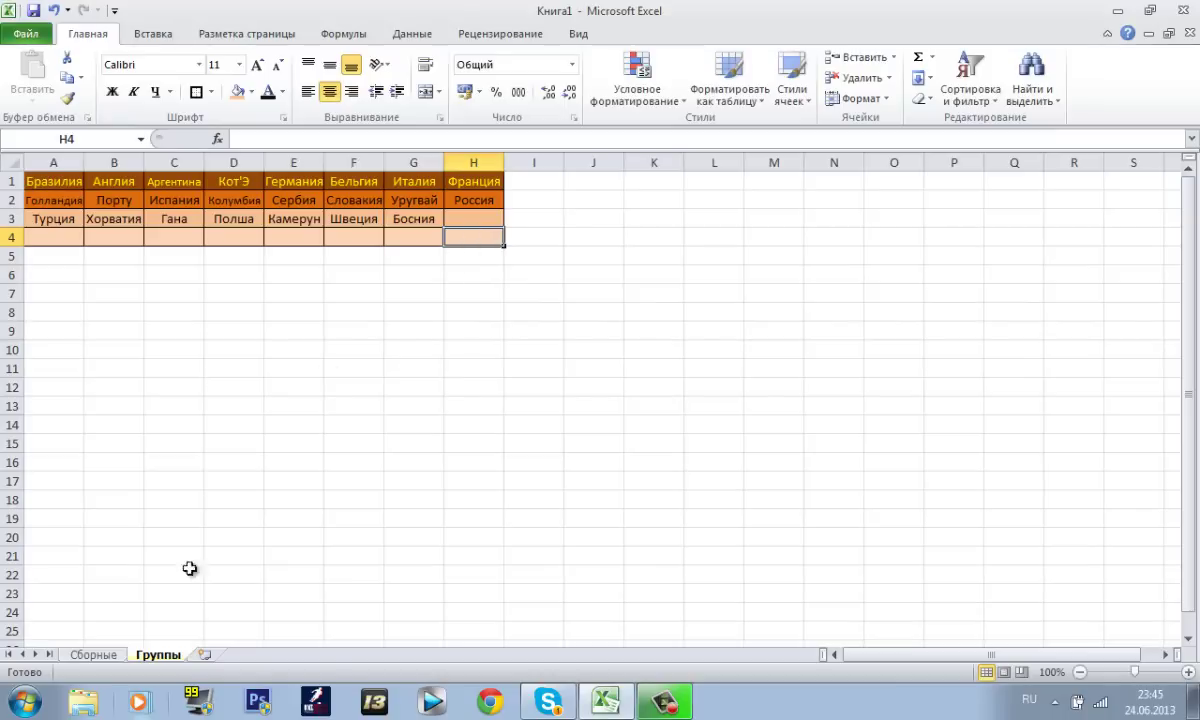
pyautogui.click(97, 656)
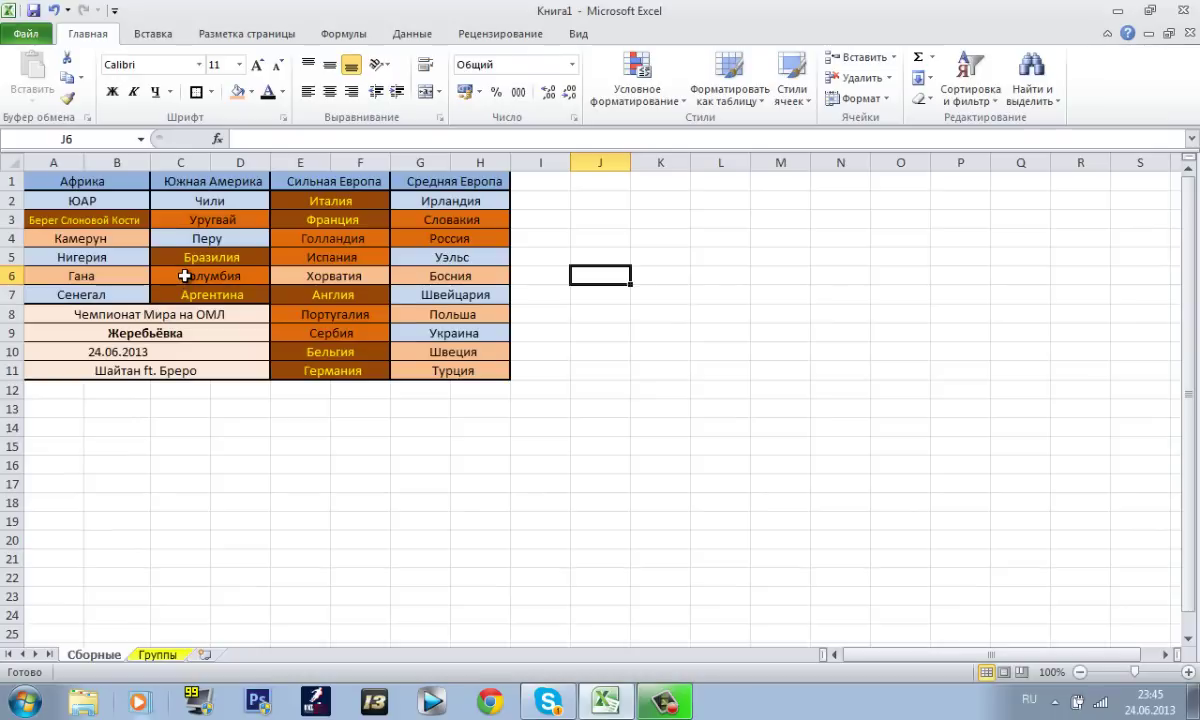
pyautogui.click(157, 654)
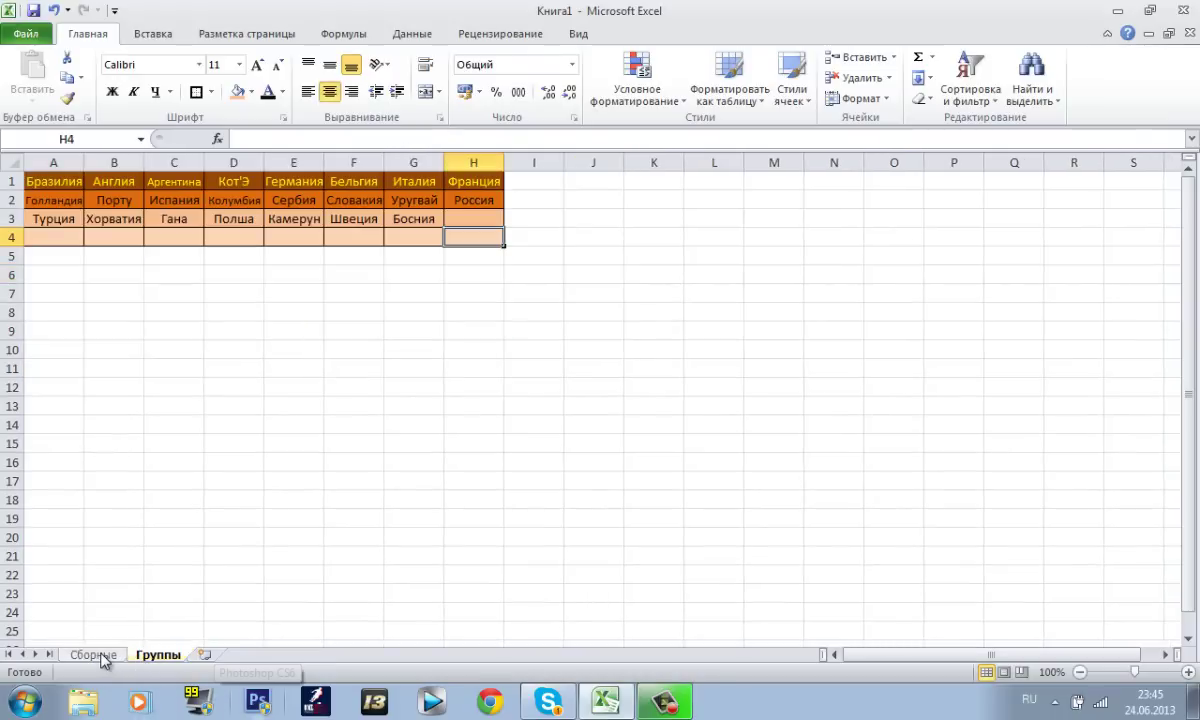
# - Examine the remaining blue teams in the Средняя Европа column of the Сборные sheet
pyautogui.click(95, 655)
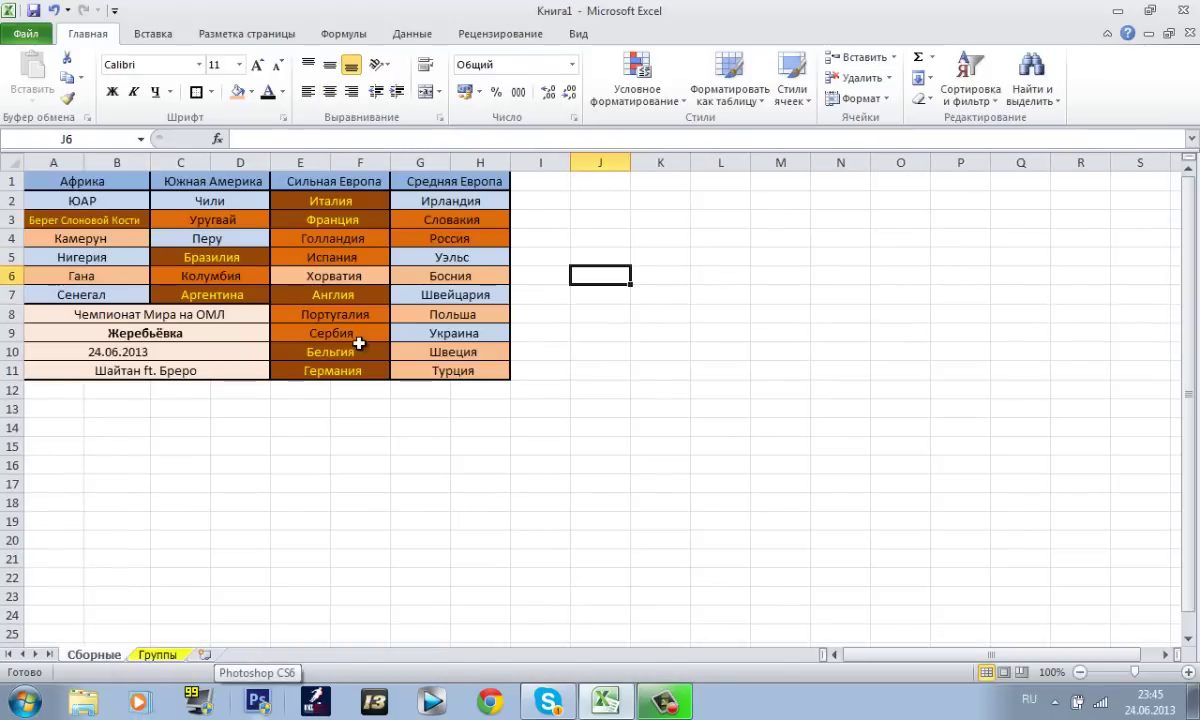
pyautogui.click(445, 206)
pyautogui.moveTo(445, 206); pyautogui.dragTo(510, 335)
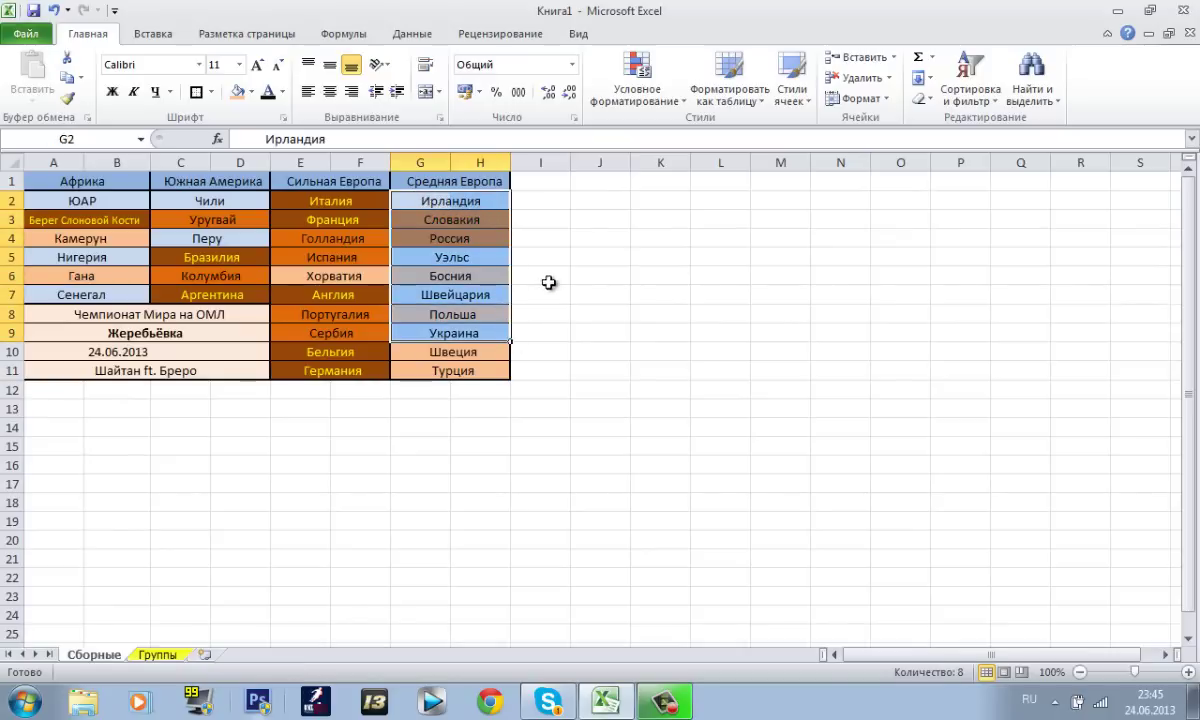
pyautogui.click(507, 237)
pyautogui.moveTo(493, 338); pyautogui.dragTo(429, 202)
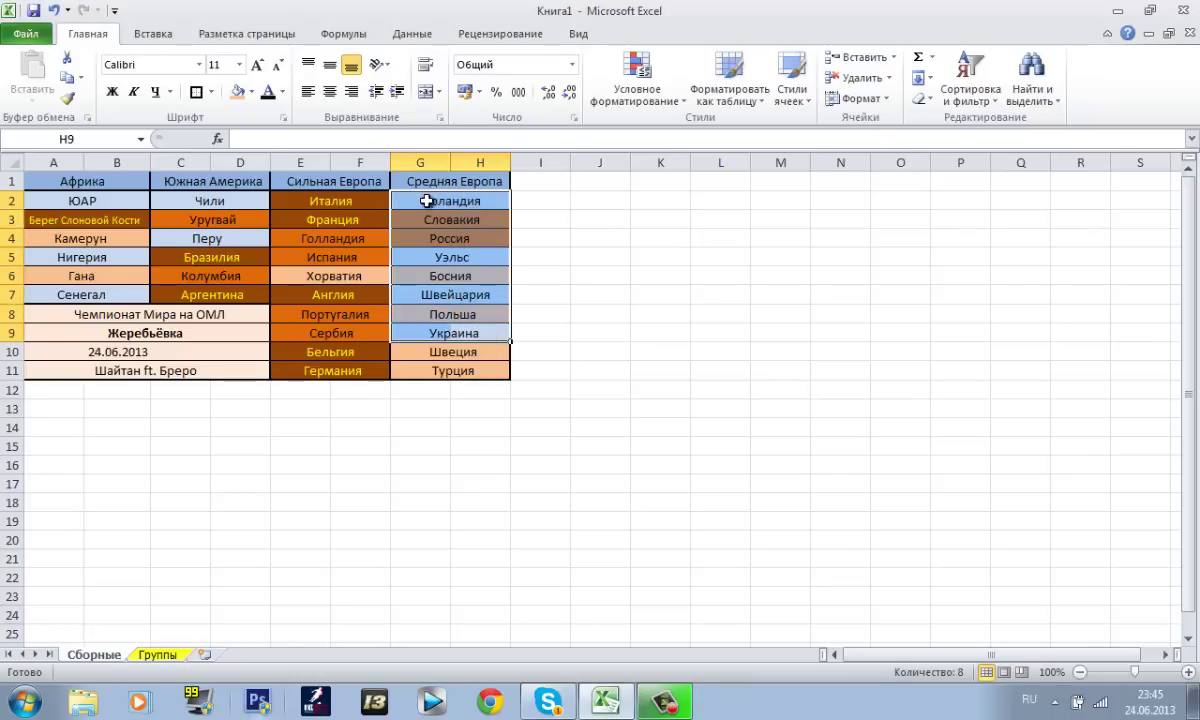
pyautogui.click(432, 199)
pyautogui.click(423, 331)
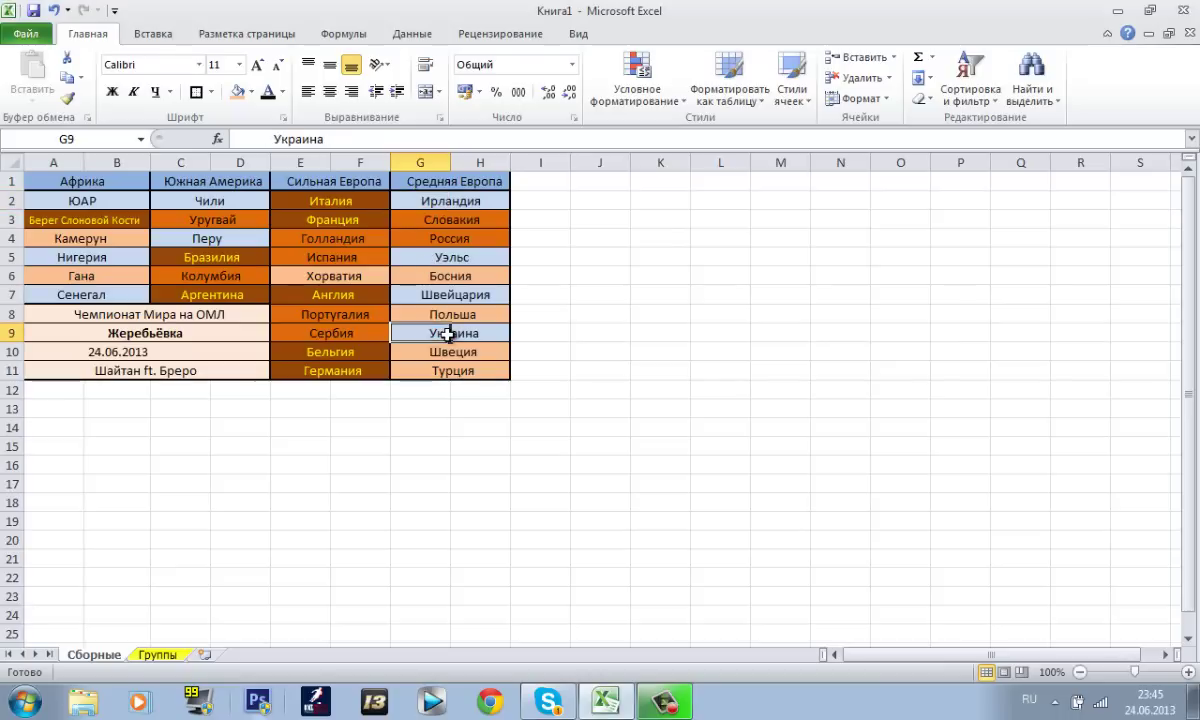
pyautogui.click(441, 297)
pyautogui.click(425, 257)
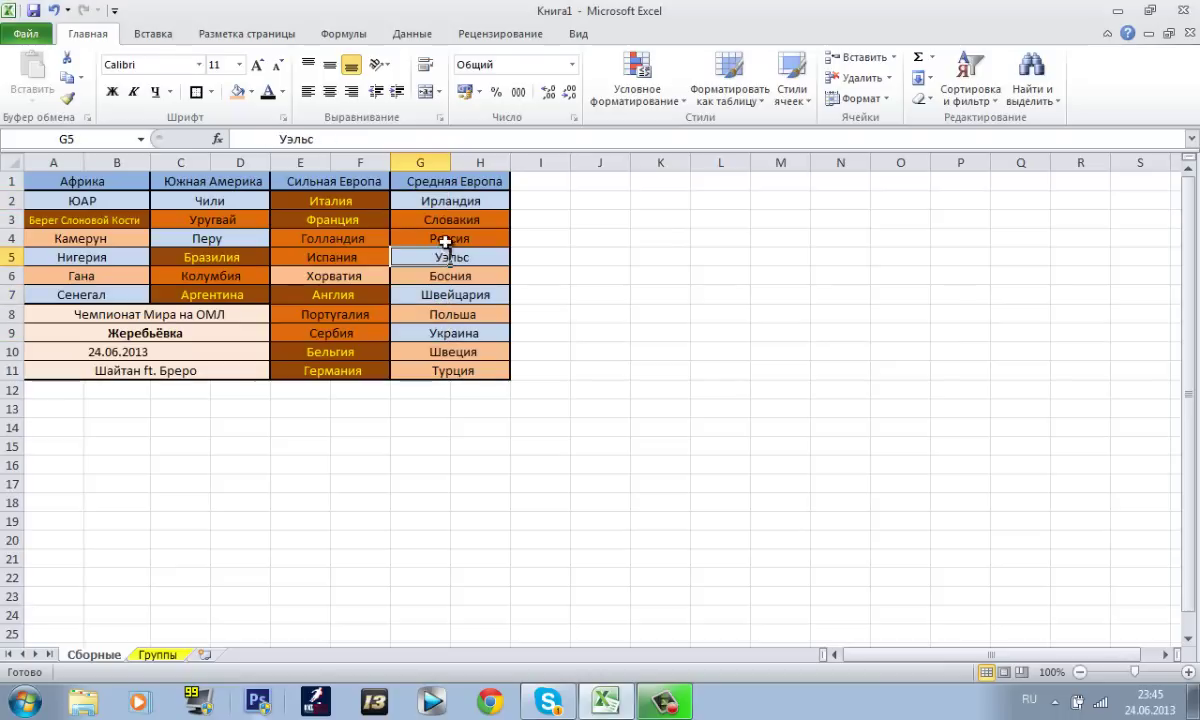
pyautogui.click(451, 201)
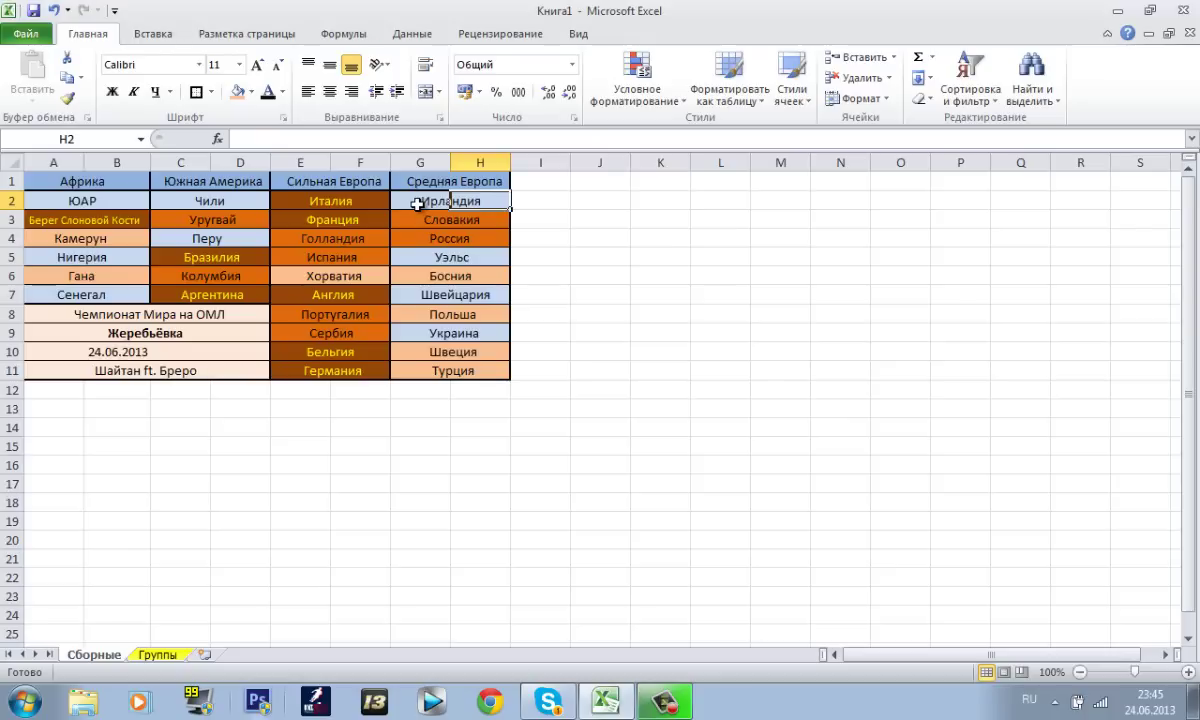
# - Fill Украина with light orange on the Сборные sheet and enter Украина in cell H3 of the Группы sheet
pyautogui.moveTo(402, 331); pyautogui.dragTo(485, 332)
pyautogui.click(236, 91)
pyautogui.click(462, 276)
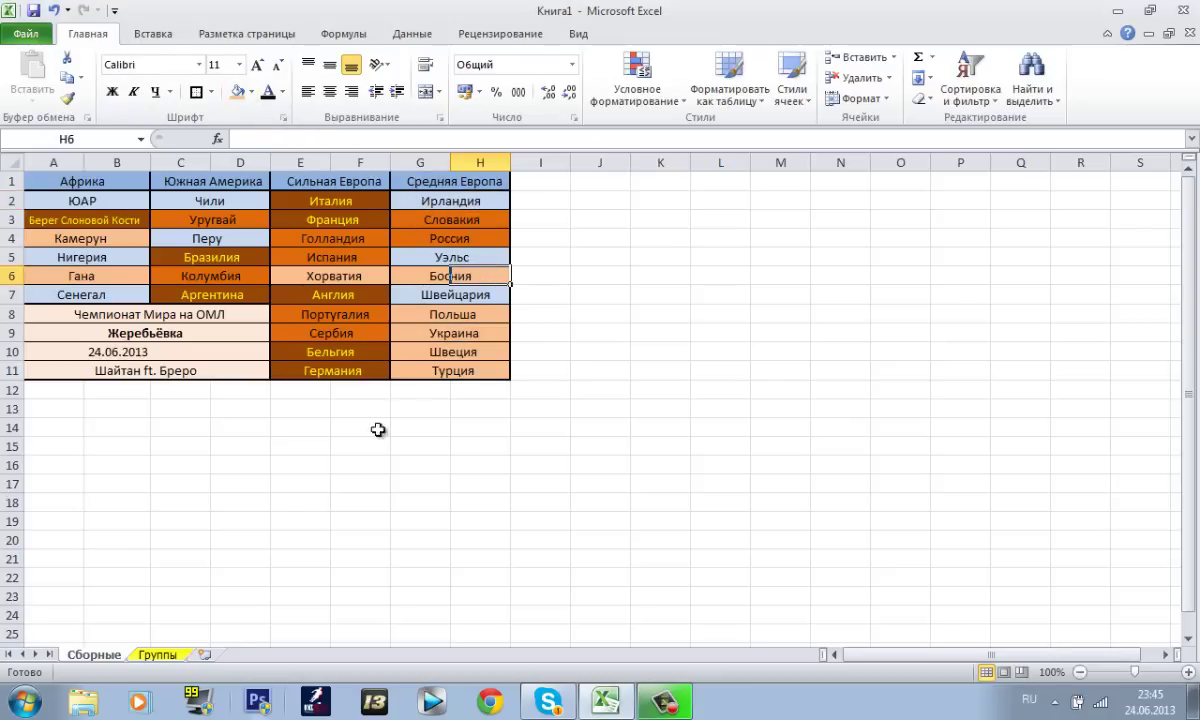
pyautogui.click(160, 655)
pyautogui.click(470, 218)
pyautogui.click(375, 140)
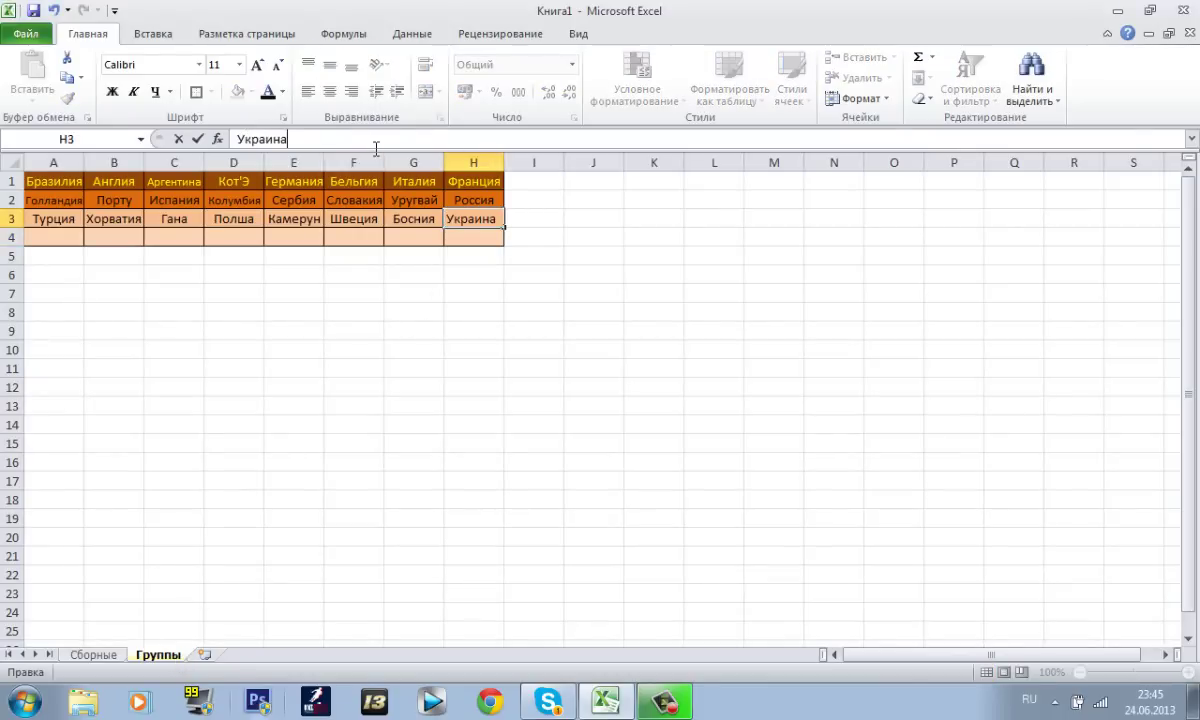
pyautogui.click(510, 234)
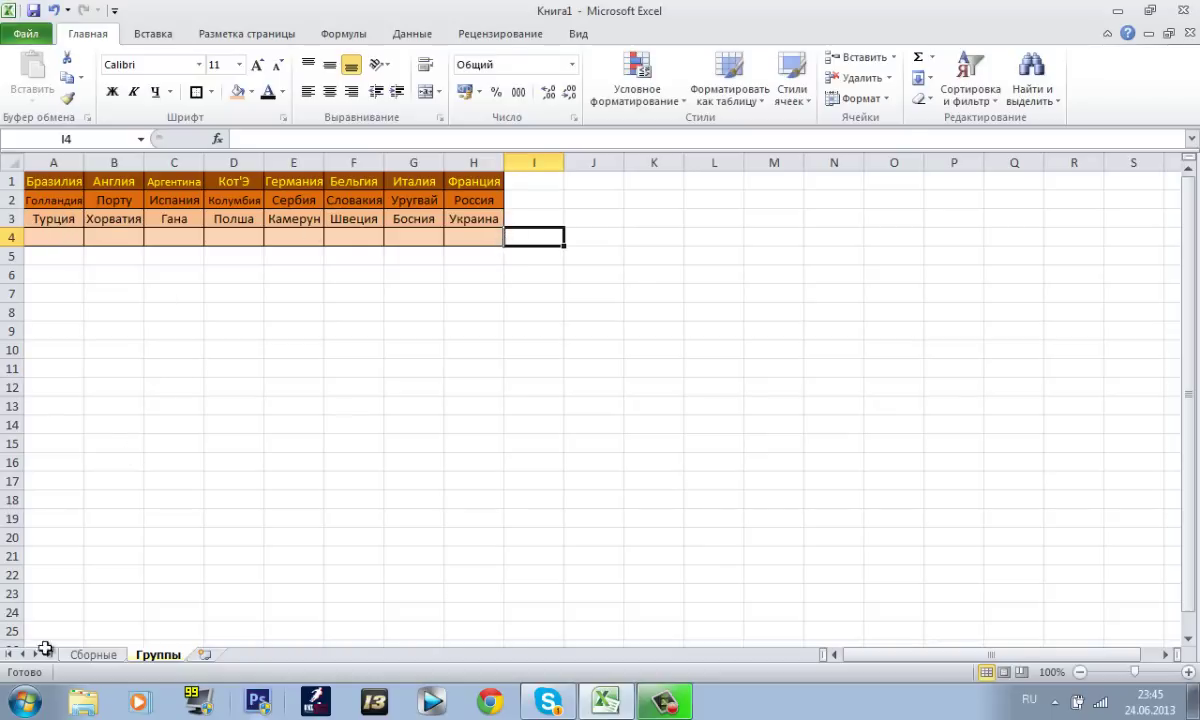
# - Review the still unassigned blue teams on the Сборные sheet against the empty fourth row of the Группы sheet
pyautogui.click(92, 656)
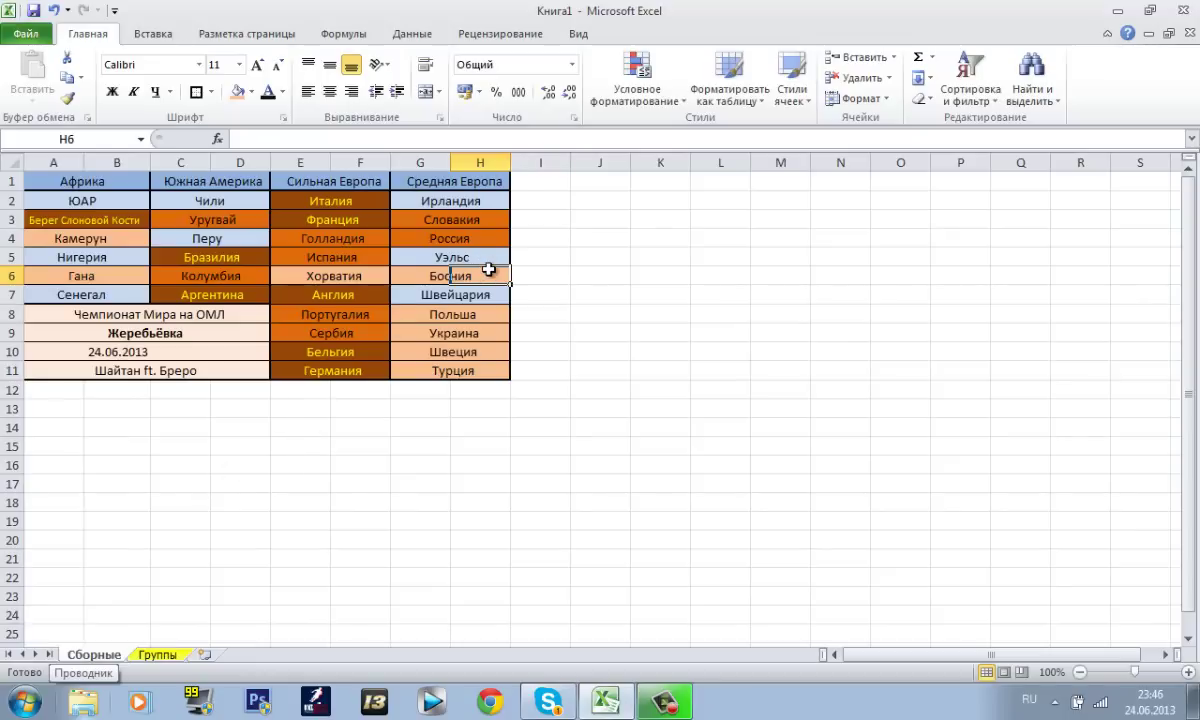
pyautogui.moveTo(493, 292); pyautogui.dragTo(415, 196)
pyautogui.click(722, 258)
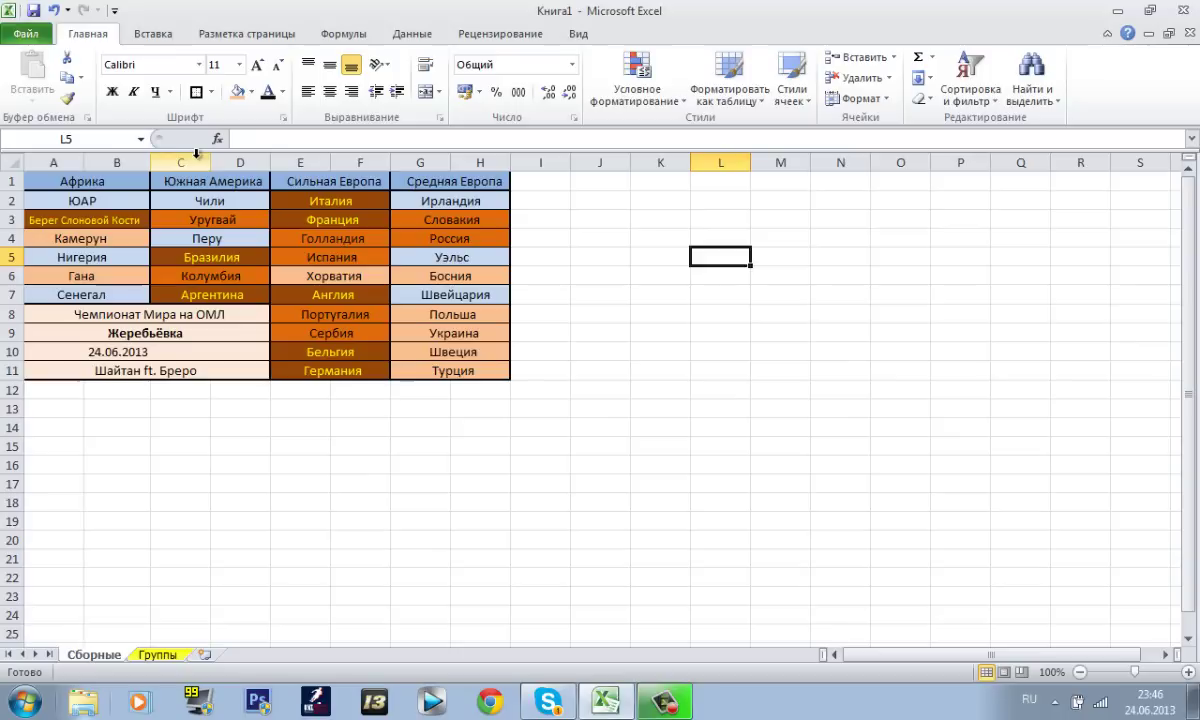
pyautogui.moveTo(455, 292); pyautogui.dragTo(430, 289)
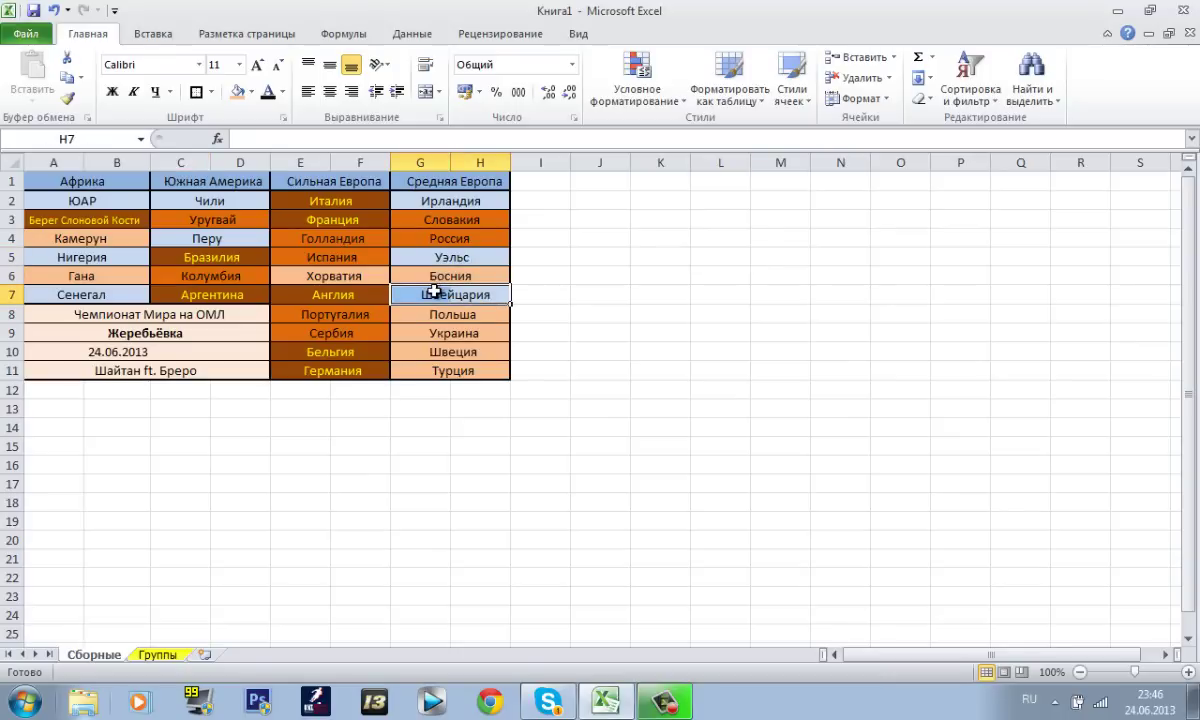
pyautogui.moveTo(470, 256); pyautogui.dragTo(429, 253)
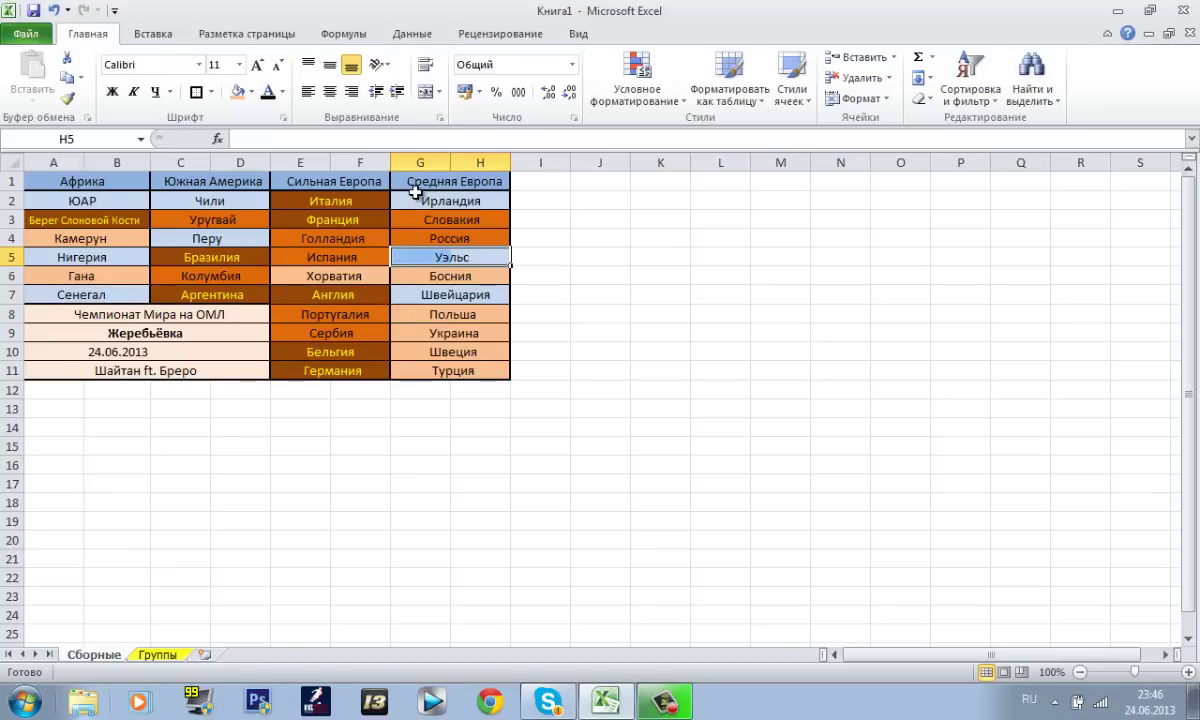
pyautogui.click(158, 655)
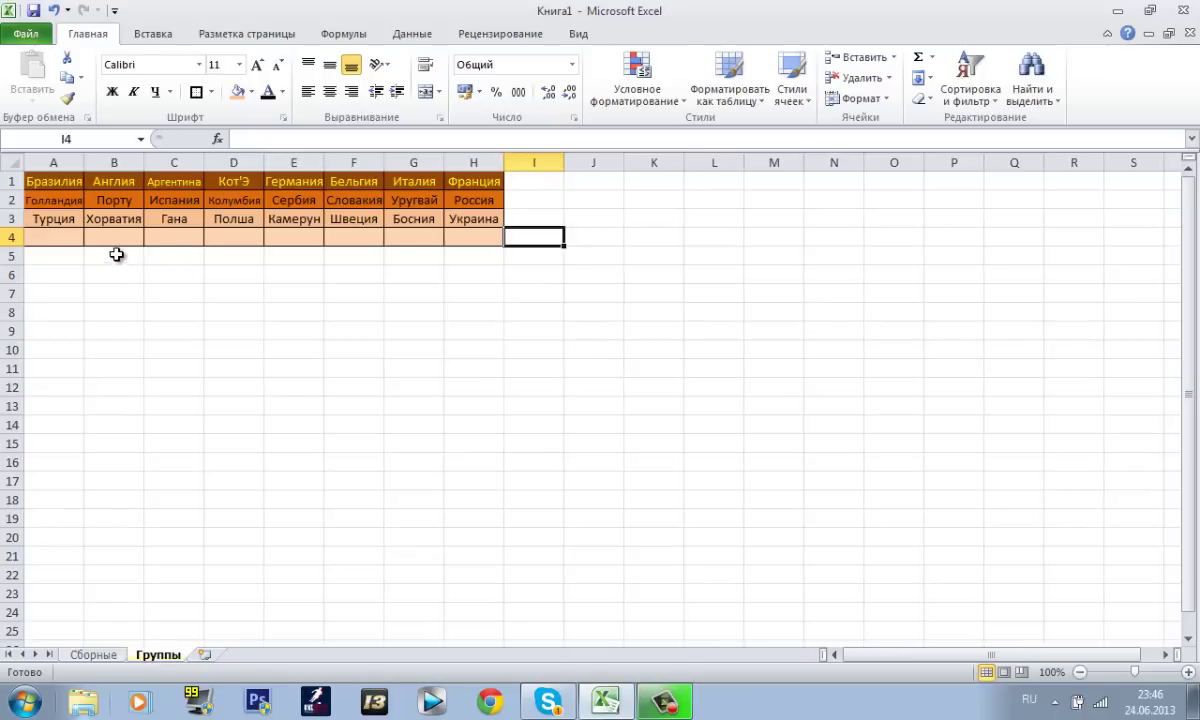
pyautogui.click(94, 654)
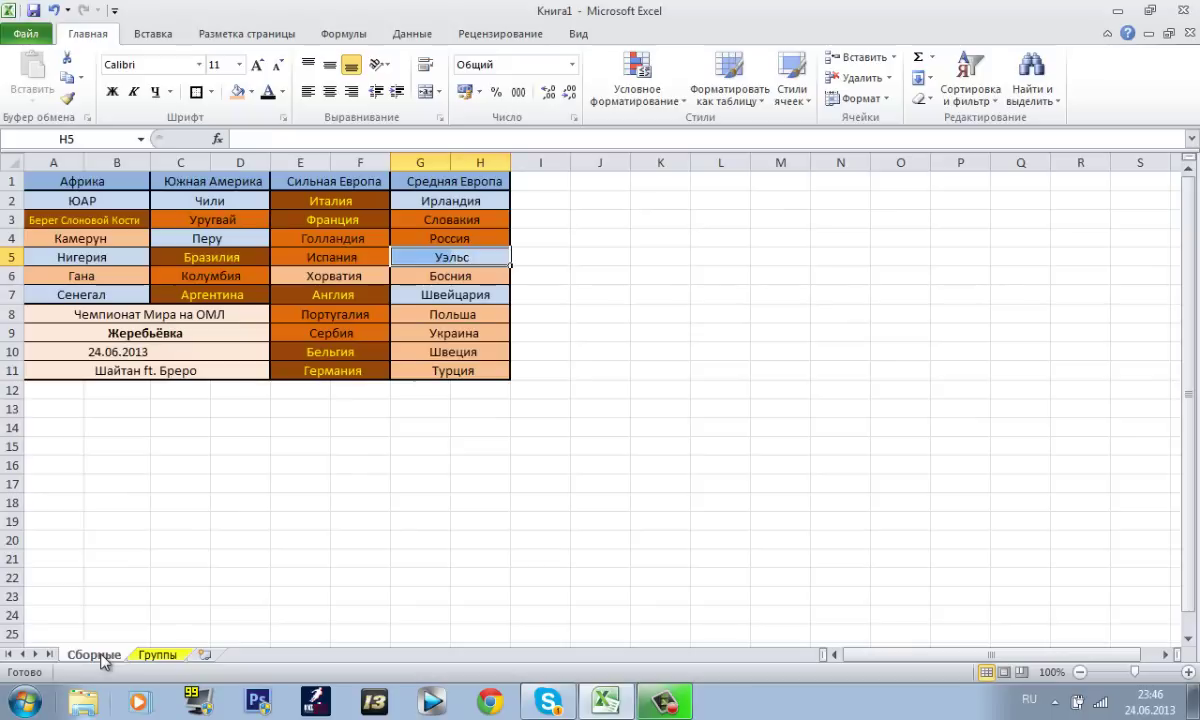
pyautogui.click(56, 200)
pyautogui.moveTo(86, 197); pyautogui.dragTo(98, 203)
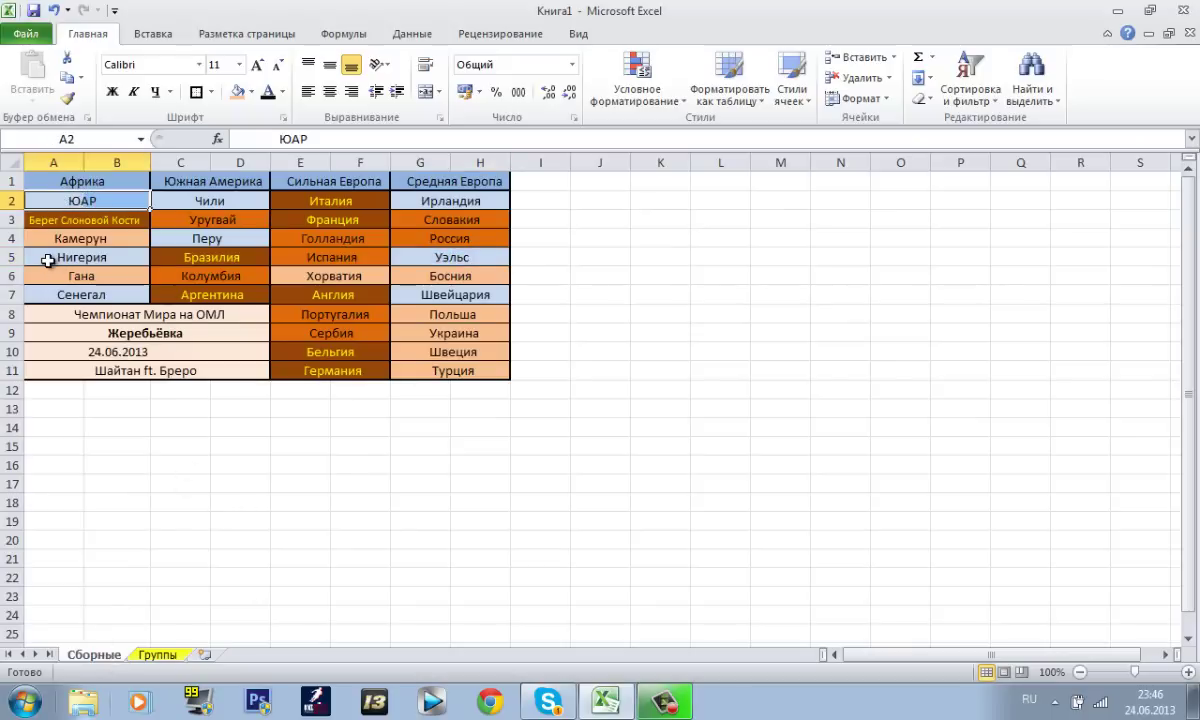
# - Fill the Сенегал cell in the Африка column of the Сборные sheet with a paler orange than the third-row teams
pyautogui.click(47, 259)
pyautogui.click(40, 294)
pyautogui.click(251, 92)
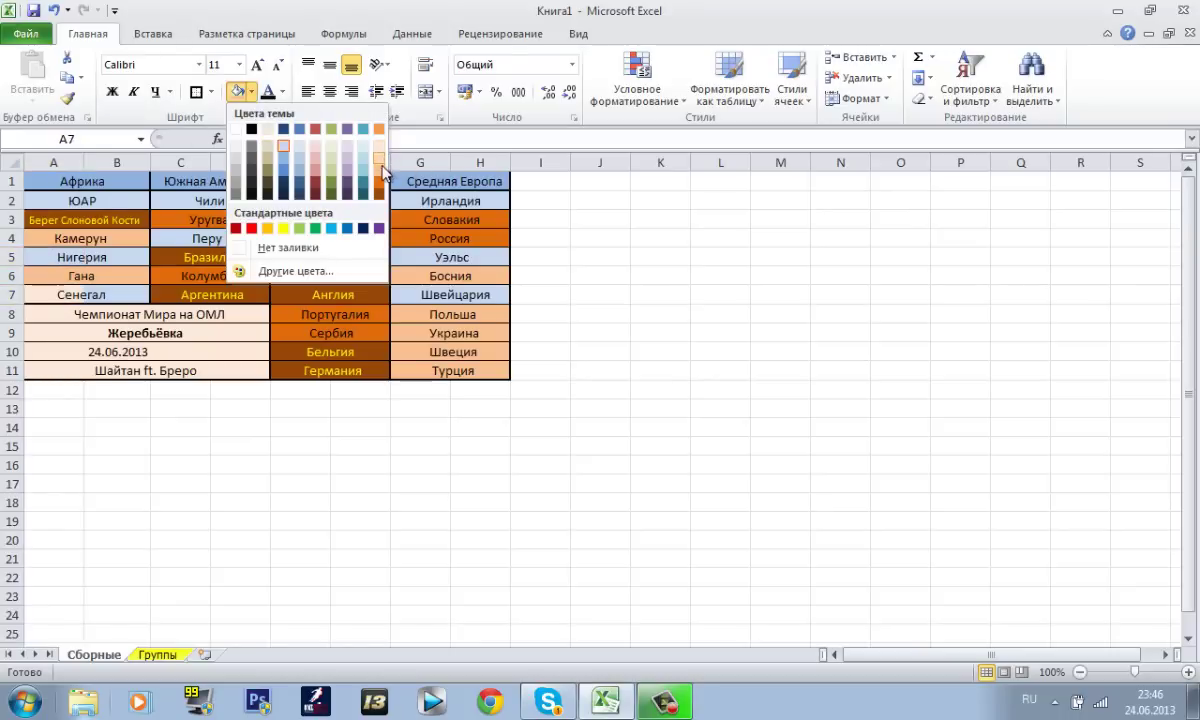
pyautogui.press('Escape')
pyautogui.click(147, 330)
pyautogui.click(98, 295)
pyautogui.click(174, 273)
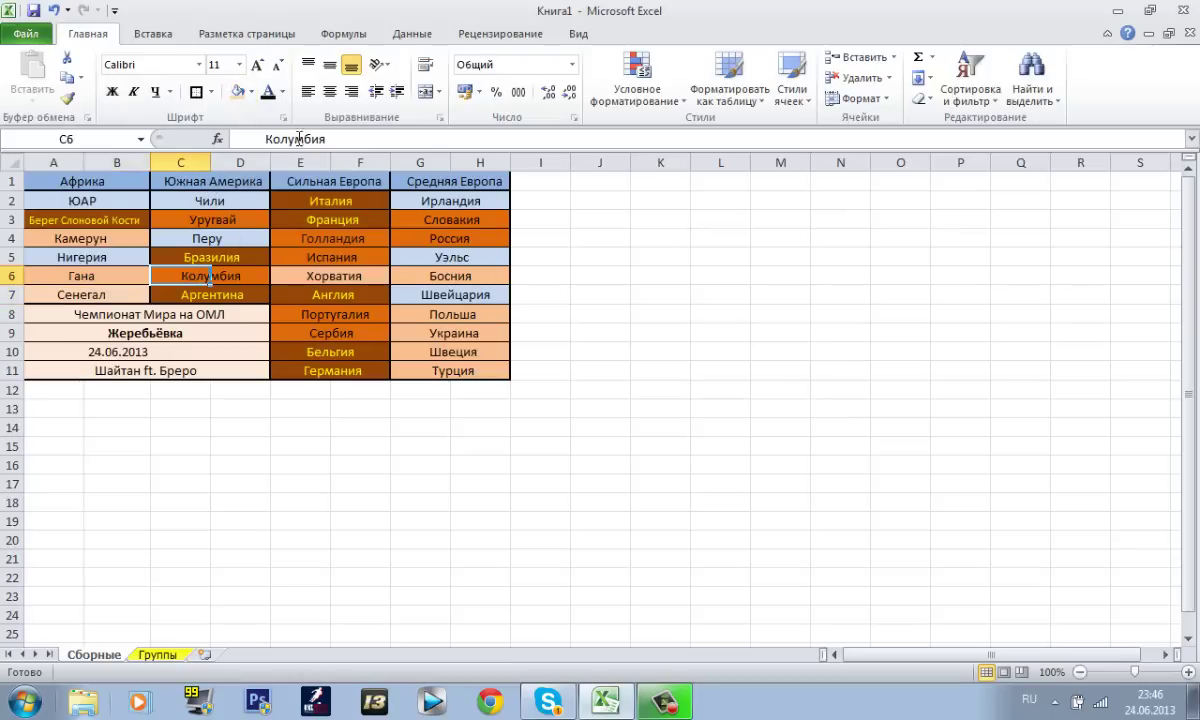
# - Enter Сенегал in cell A4 of the Группы sheet, below Турция
pyautogui.click(156, 656)
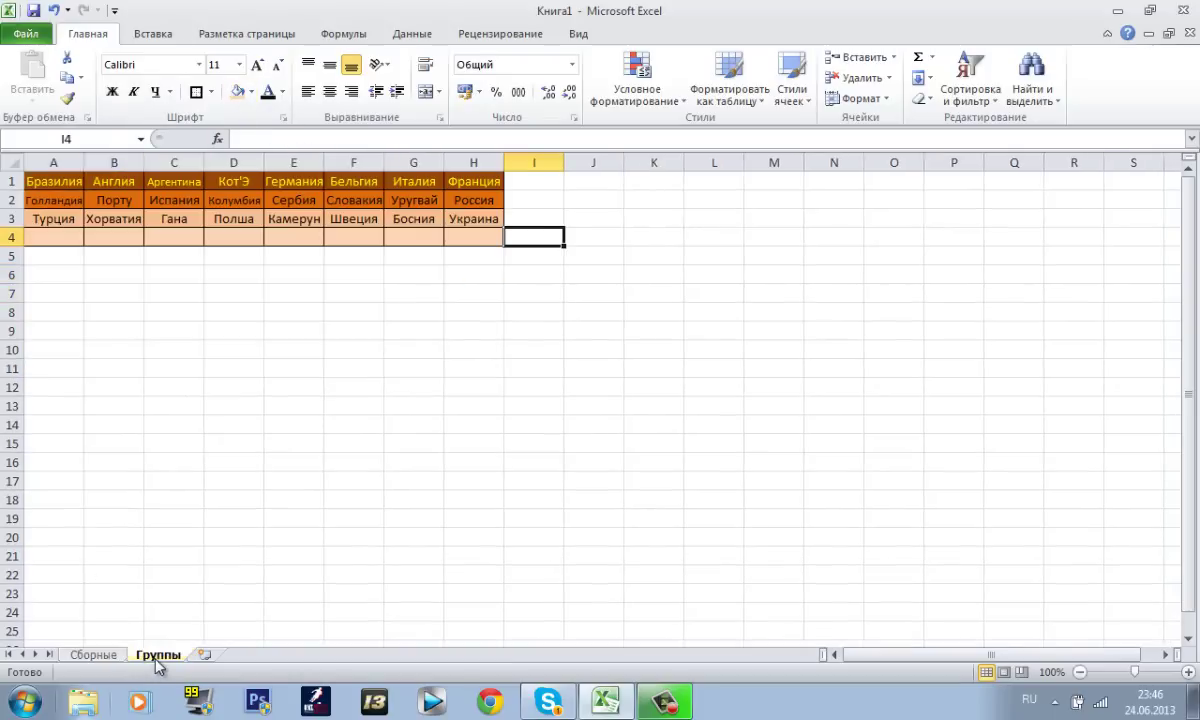
pyautogui.click(56, 240)
pyautogui.click(300, 158)
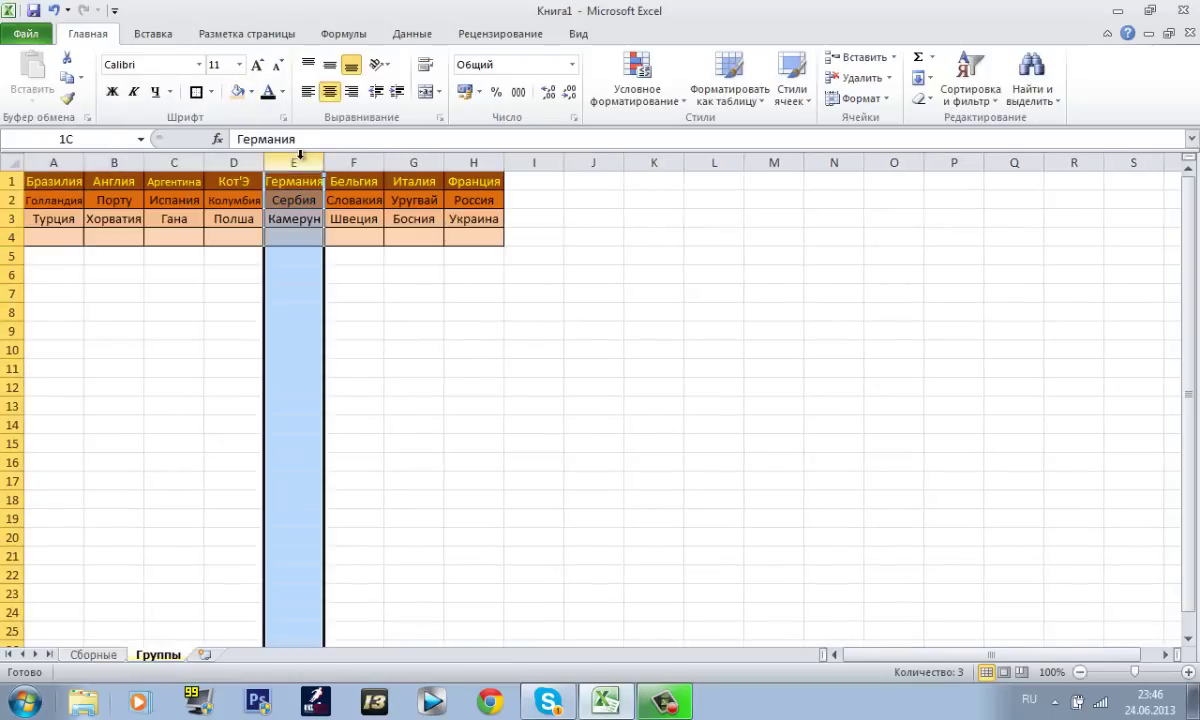
pyautogui.click(66, 234)
pyautogui.click(267, 138)
pyautogui.write('С')
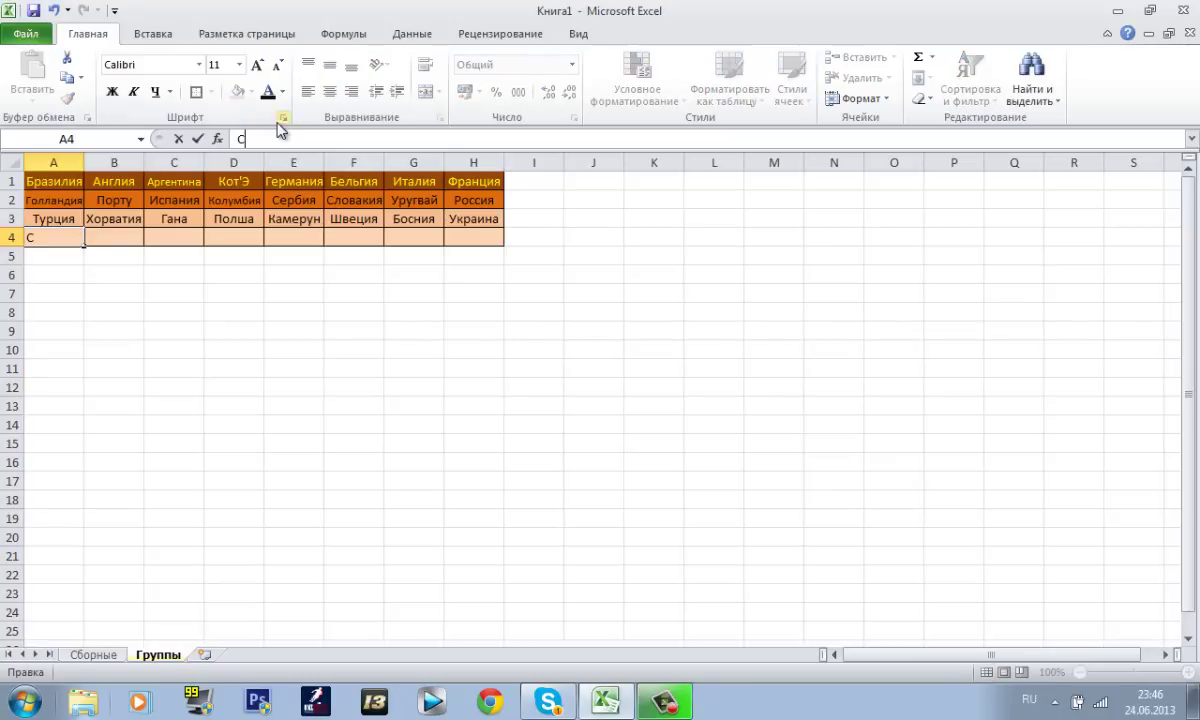
pyautogui.write('енегал')
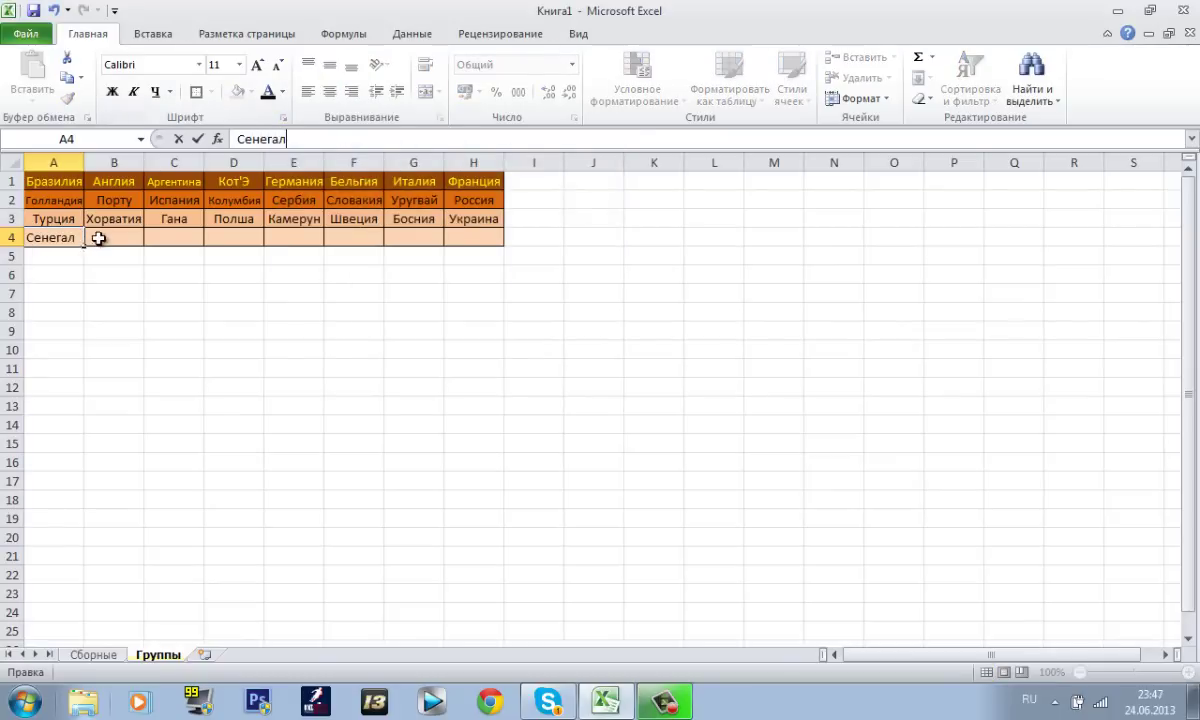
pyautogui.click(94, 238)
pyautogui.click(100, 276)
pyautogui.click(66, 252)
pyautogui.moveTo(66, 252); pyautogui.dragTo(55, 180)
pyautogui.click(116, 271)
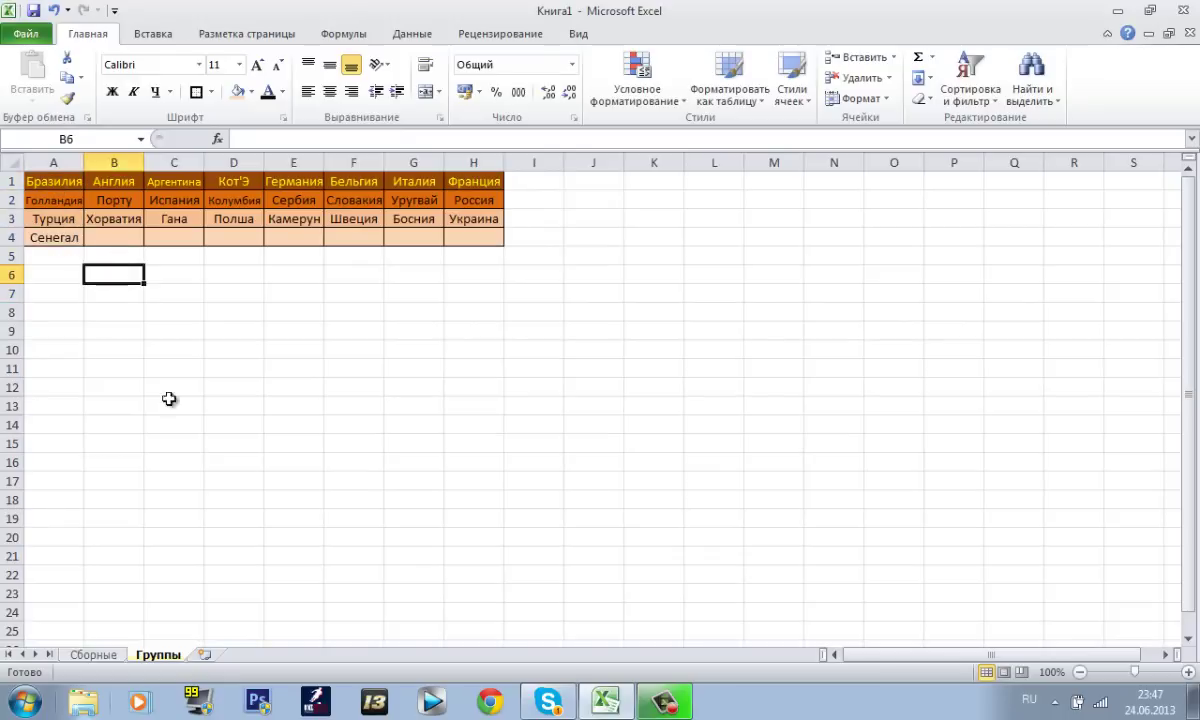
# - Fill the Чили cell in the Южная Америка column of the Сборные sheet with the same pale orange as Сенегал
pyautogui.click(97, 655)
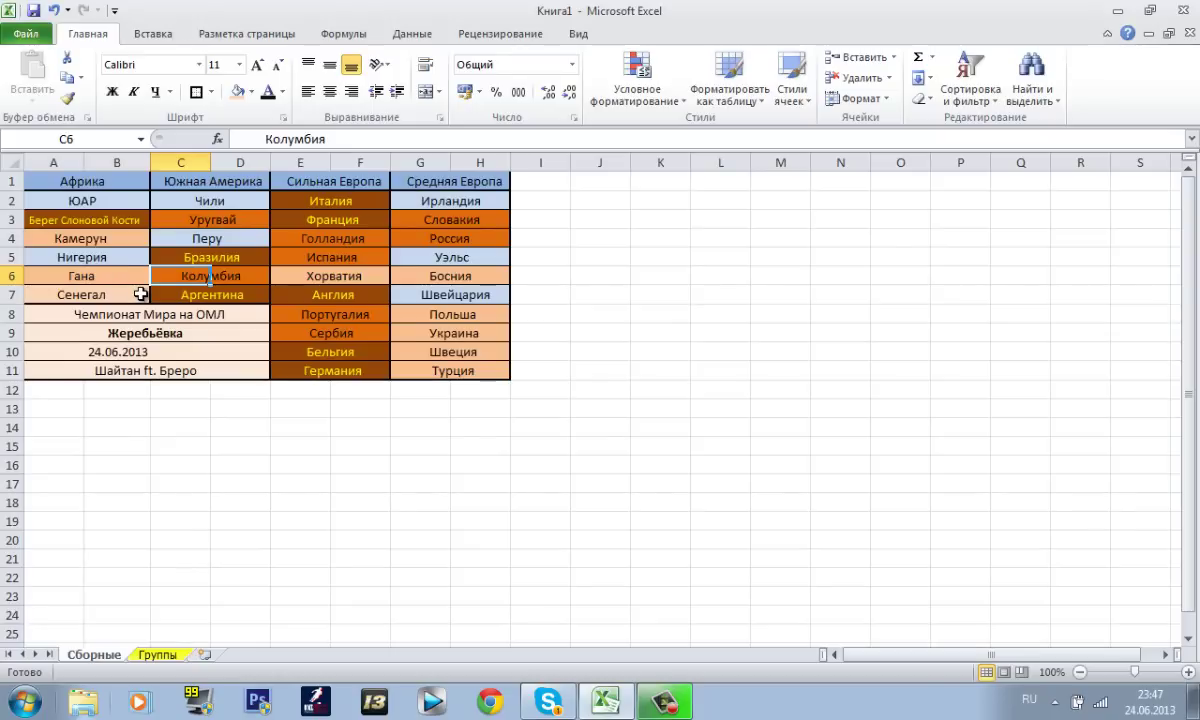
pyautogui.moveTo(175, 197); pyautogui.dragTo(230, 233)
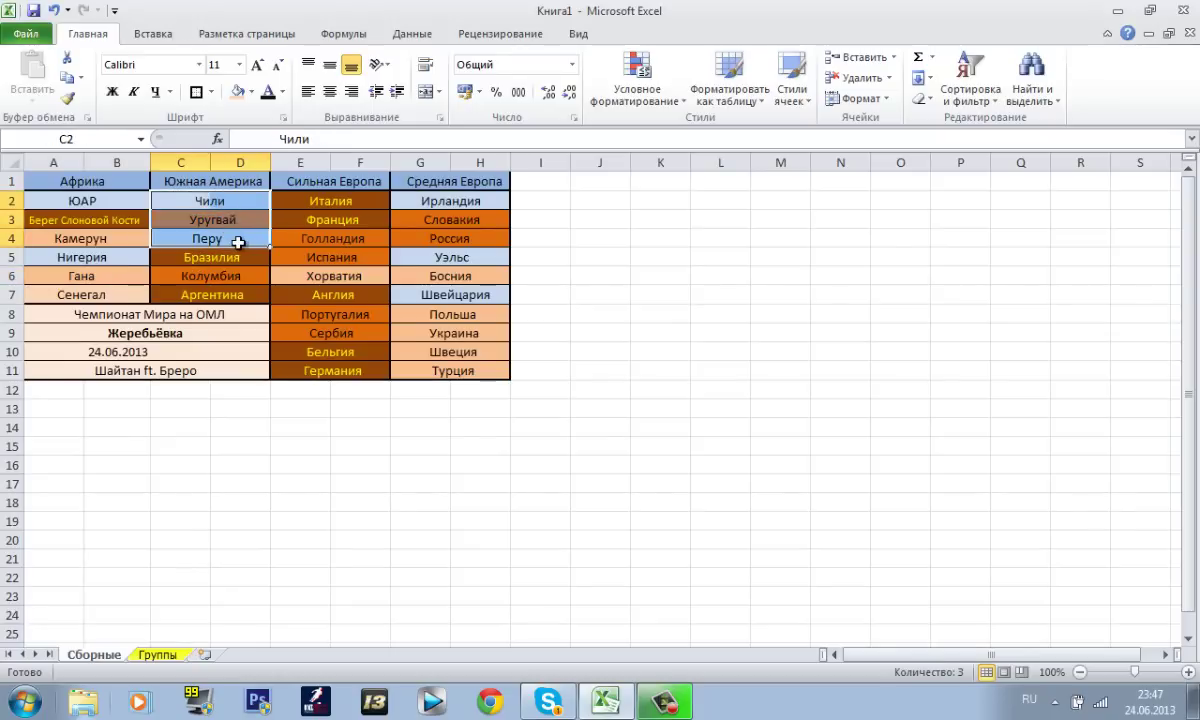
pyautogui.click(238, 242)
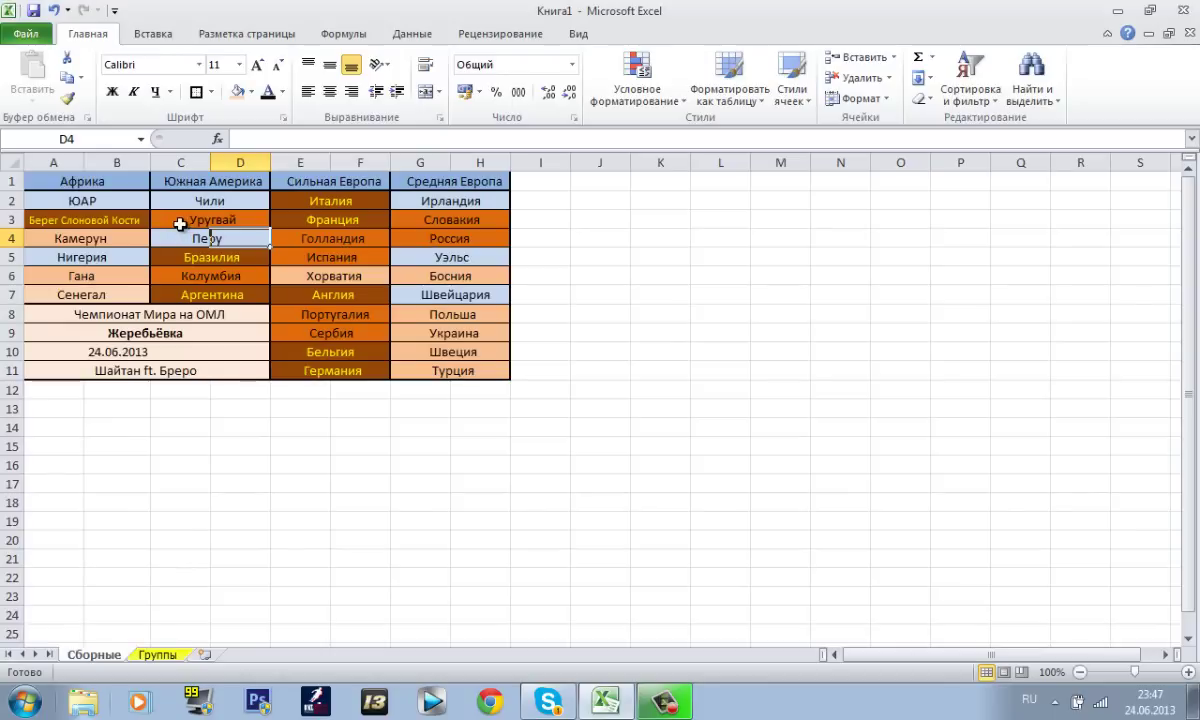
pyautogui.moveTo(182, 195); pyautogui.dragTo(257, 198)
pyautogui.click(237, 92)
pyautogui.click(333, 198)
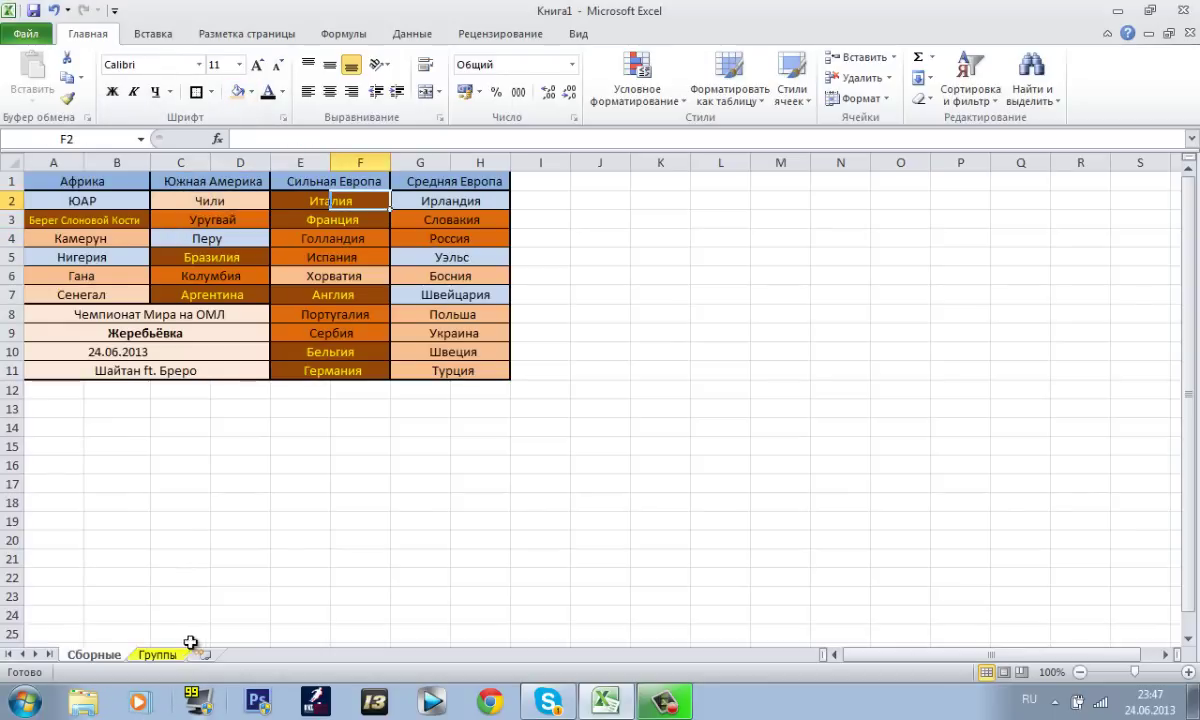
# - Enter Чили in cell B4 of the Группы sheet, below Хорватия
pyautogui.click(158, 653)
pyautogui.click(118, 238)
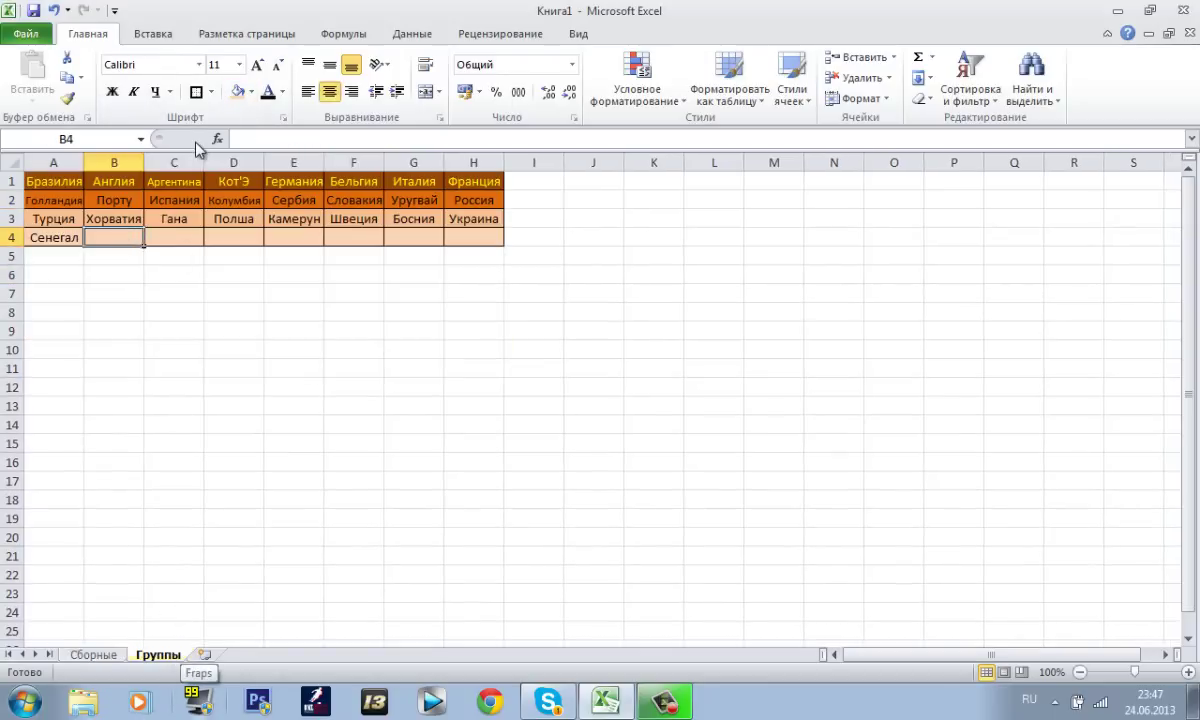
pyautogui.write('Чили')
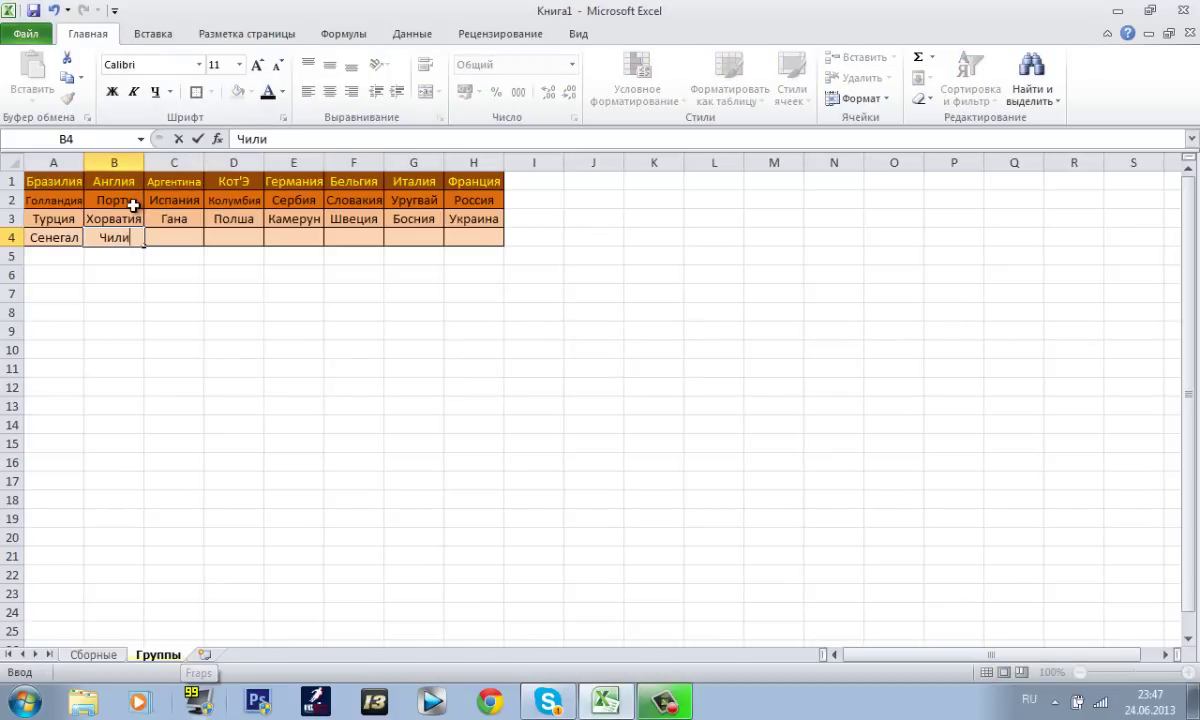
pyautogui.click(122, 270)
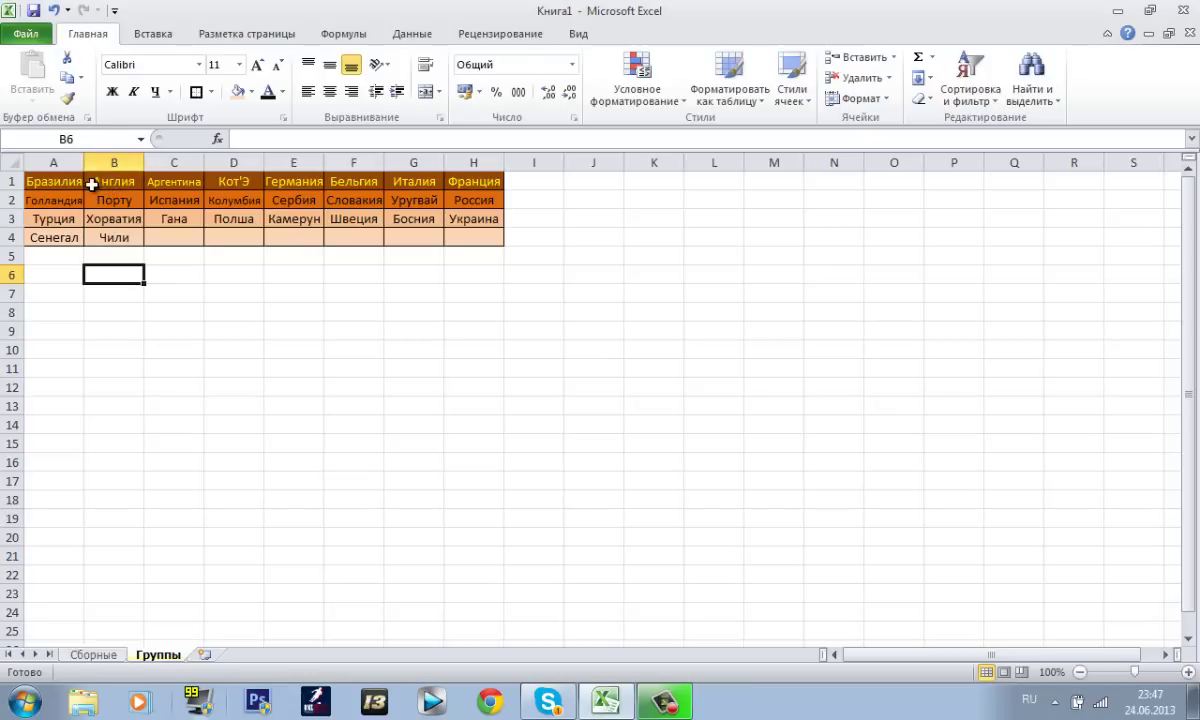
# - Review the four teams of the group in column B of the Группы sheet, from Англия to Чили
pyautogui.click(114, 256)
pyautogui.click(114, 237)
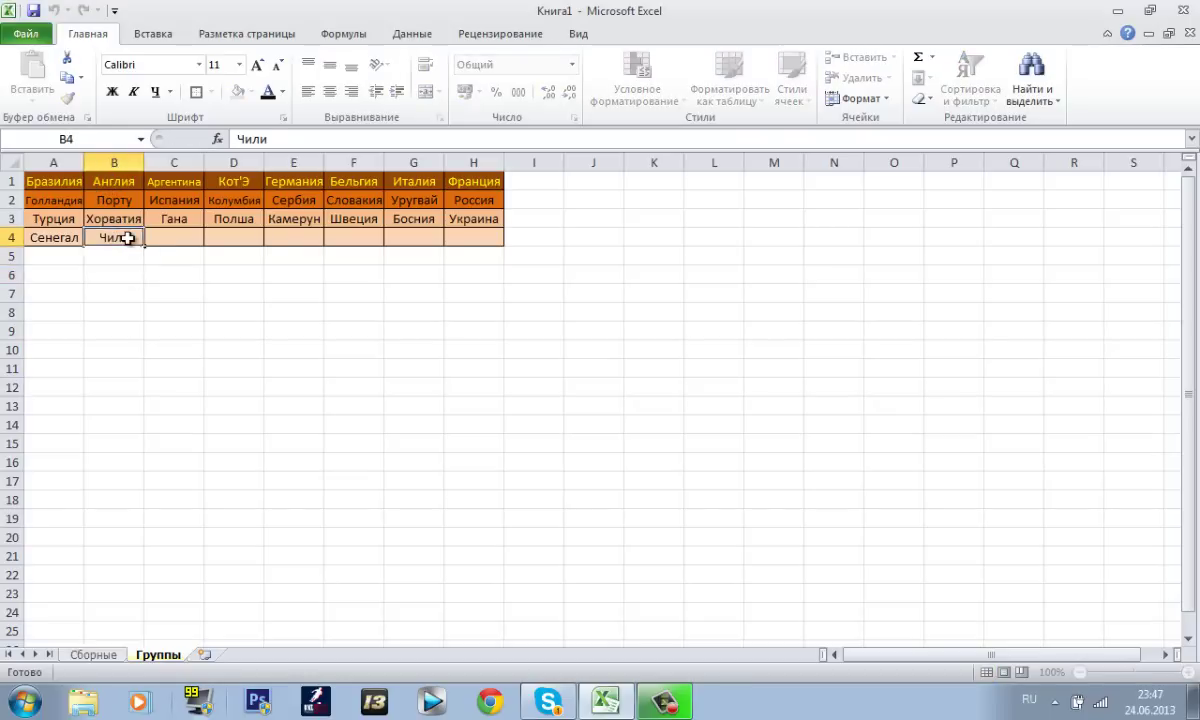
pyautogui.click(112, 187)
pyautogui.click(114, 200)
pyautogui.click(115, 219)
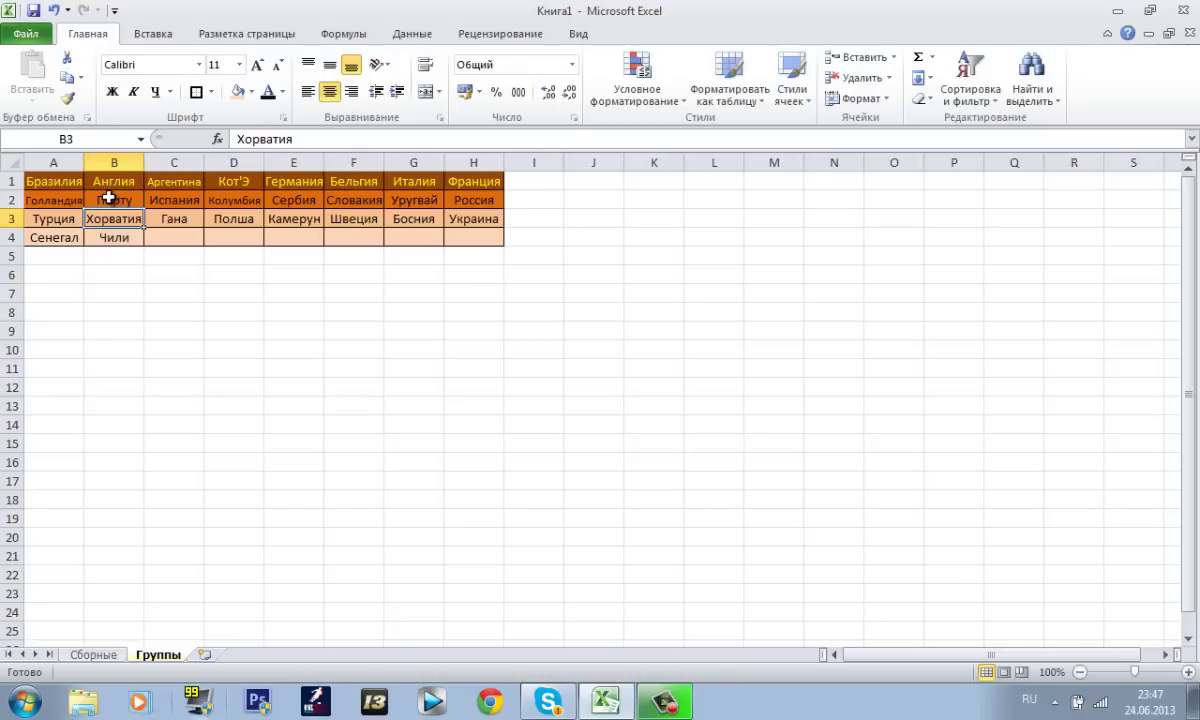
pyautogui.moveTo(123, 236); pyautogui.dragTo(120, 187)
pyautogui.click(125, 258)
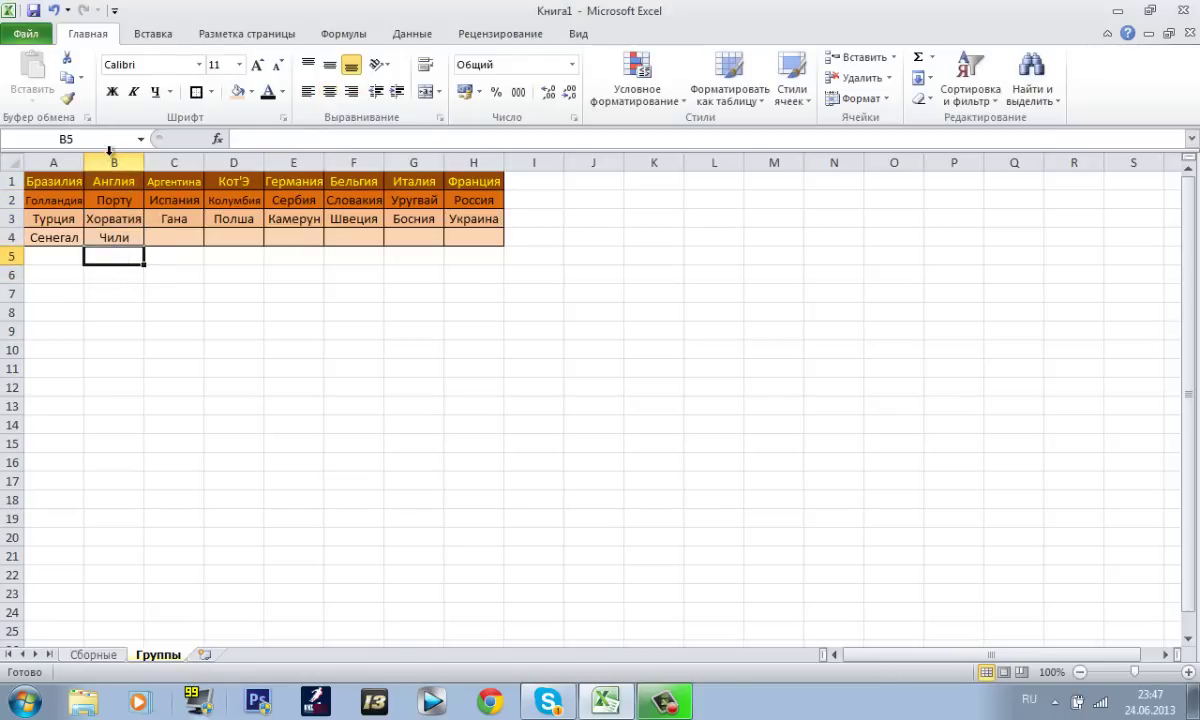
# - Fill the Швейцария cell in the Средняя Европа column of the Сборные sheet with the same pale orange as Чили
pyautogui.click(95, 654)
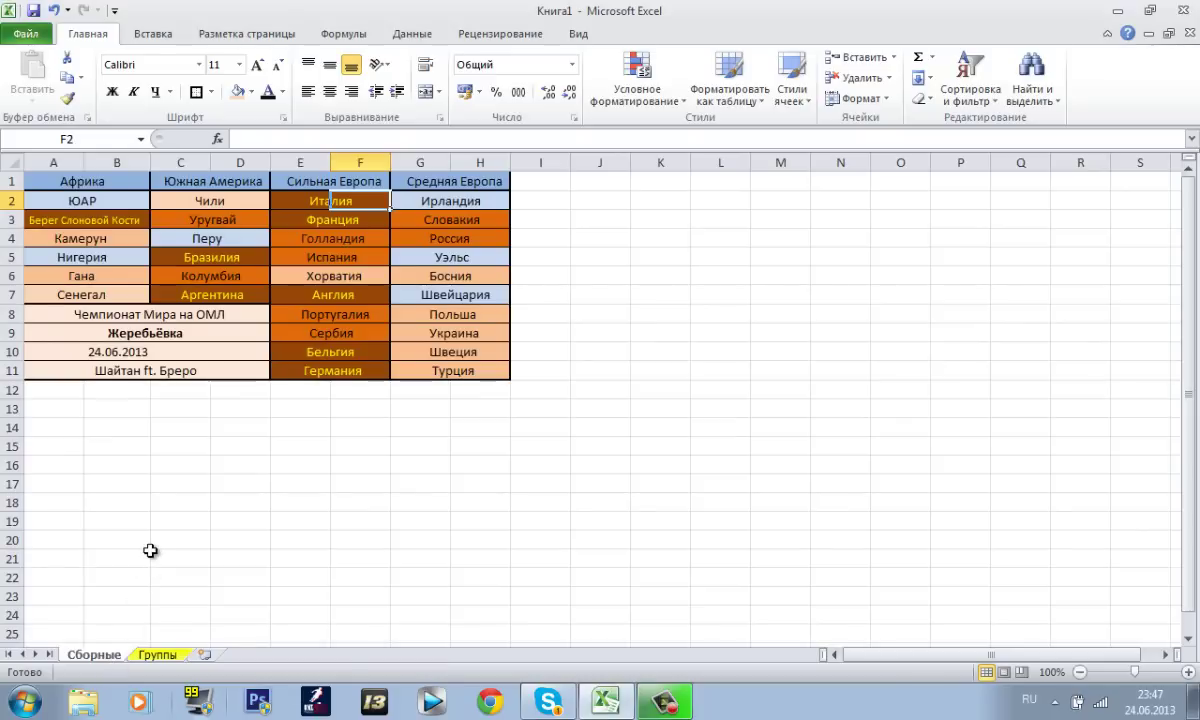
pyautogui.click(463, 203)
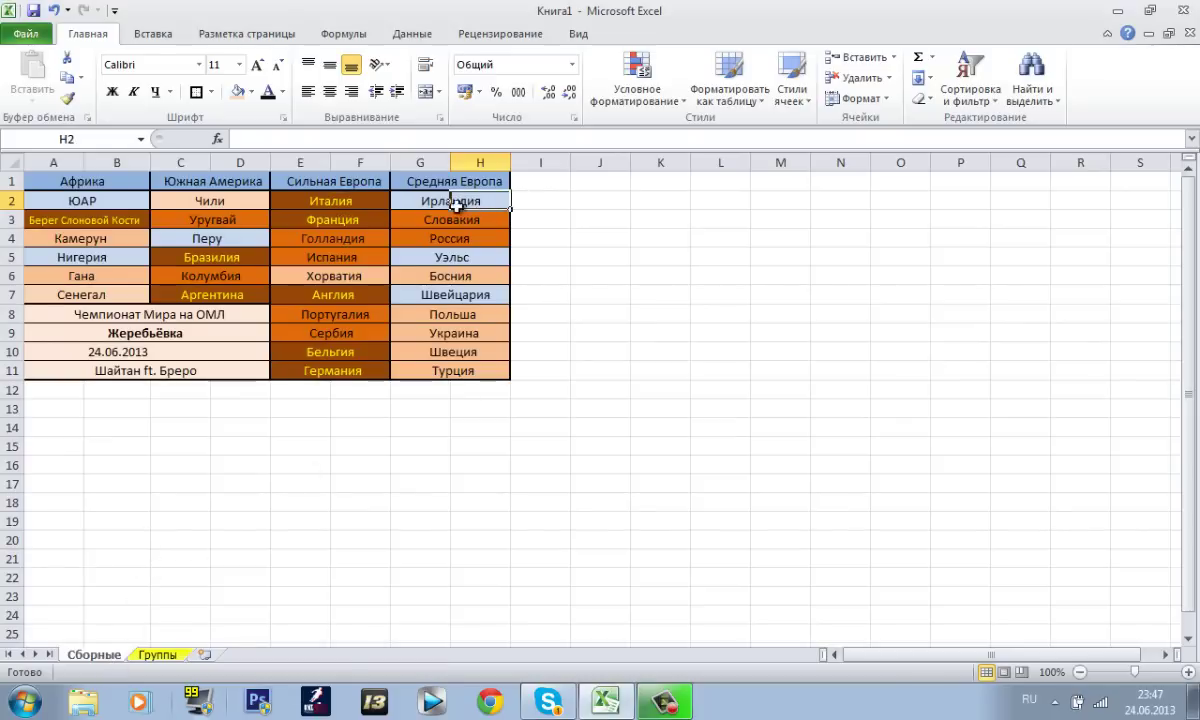
pyautogui.click(428, 205)
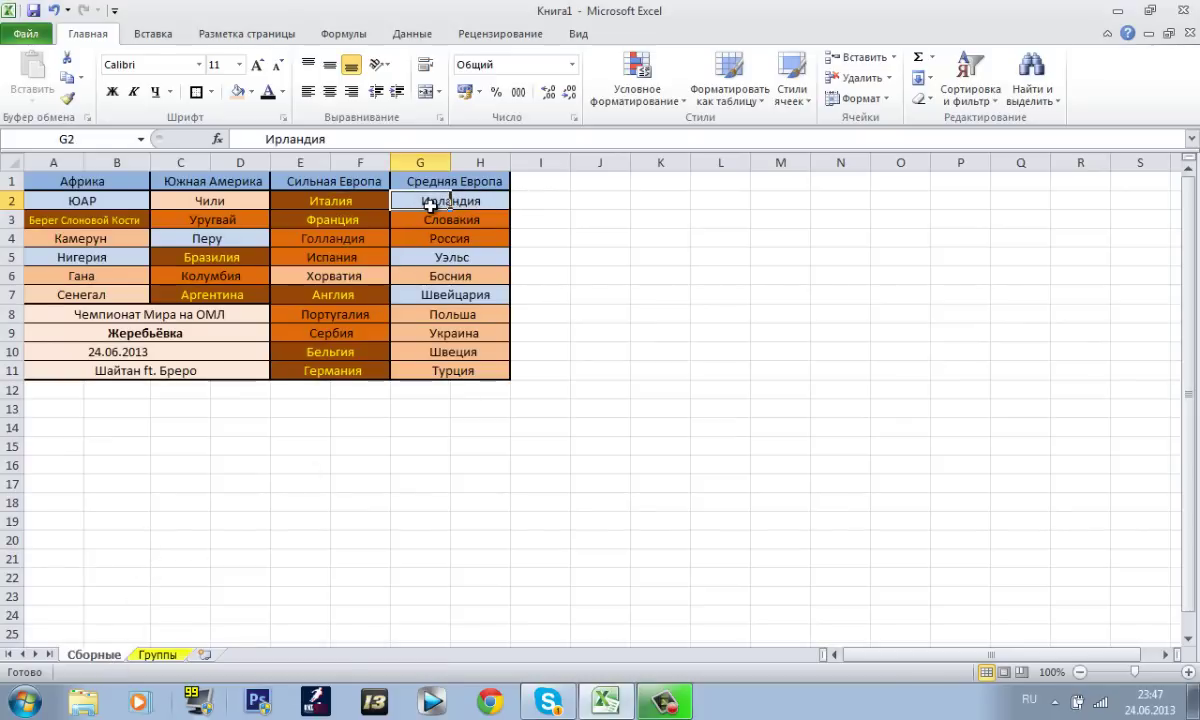
pyautogui.click(422, 254)
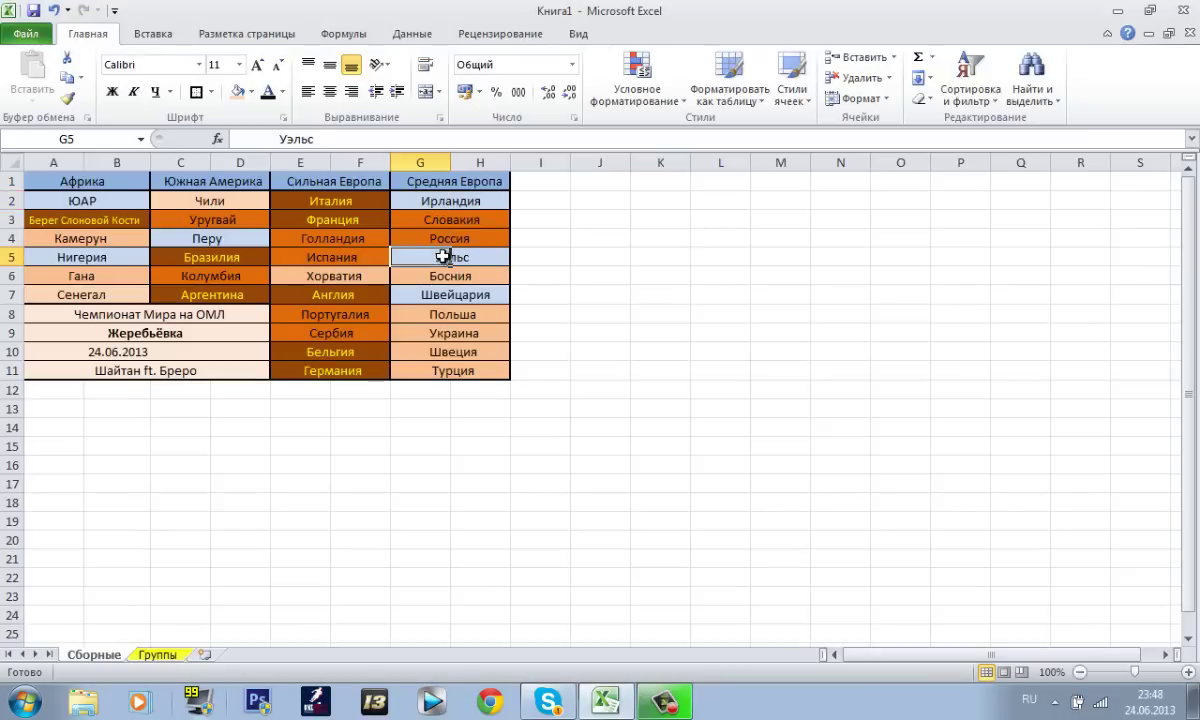
pyautogui.click(446, 297)
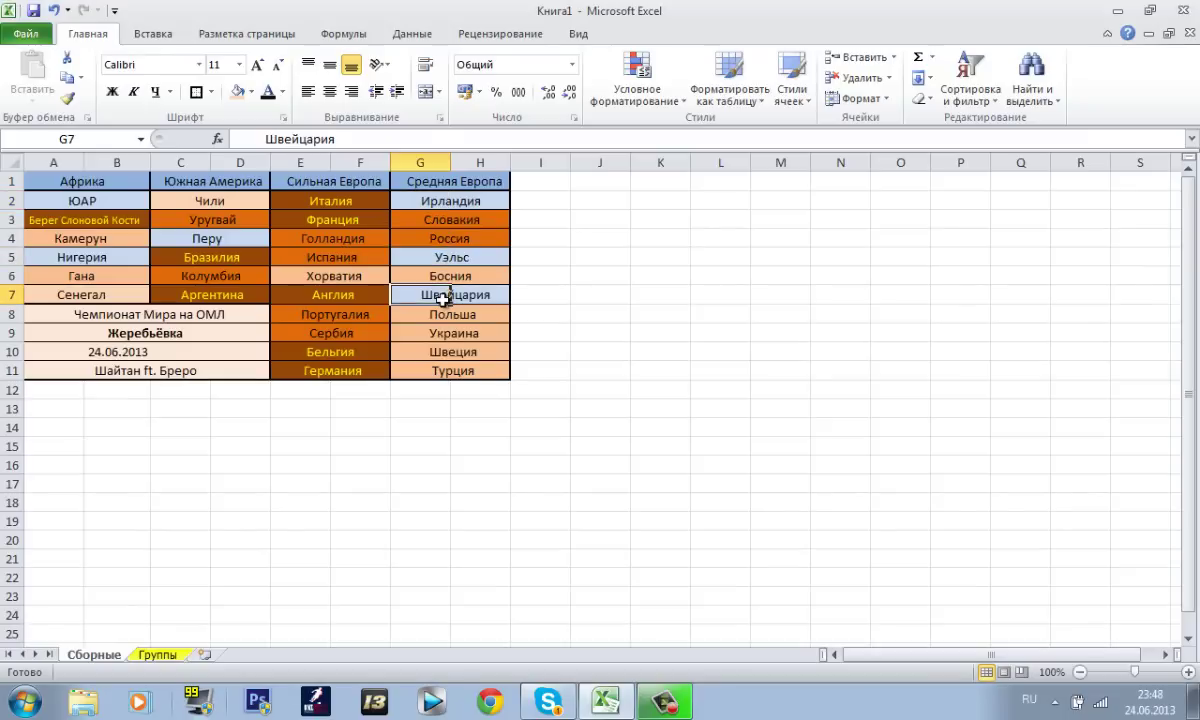
pyautogui.moveTo(484, 294); pyautogui.dragTo(441, 296)
pyautogui.click(238, 91)
pyautogui.click(545, 313)
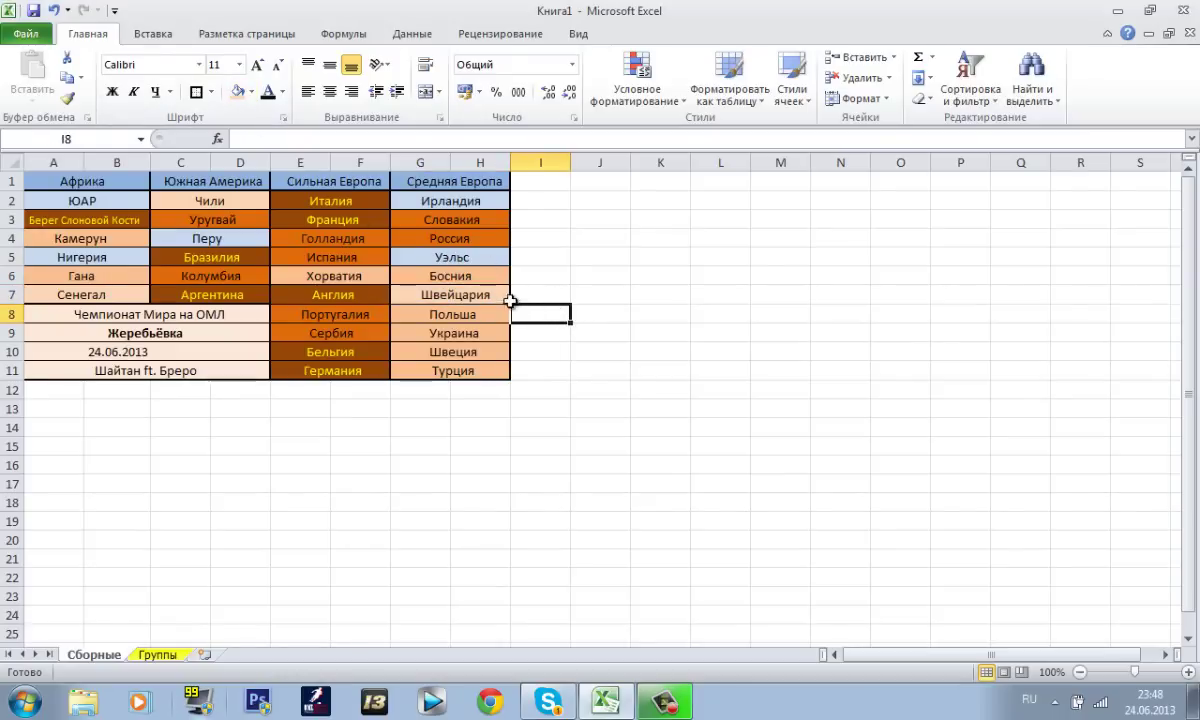
# - Enter Швейцария in cell C4 of the Группы sheet, below Гана
pyautogui.click(164, 661)
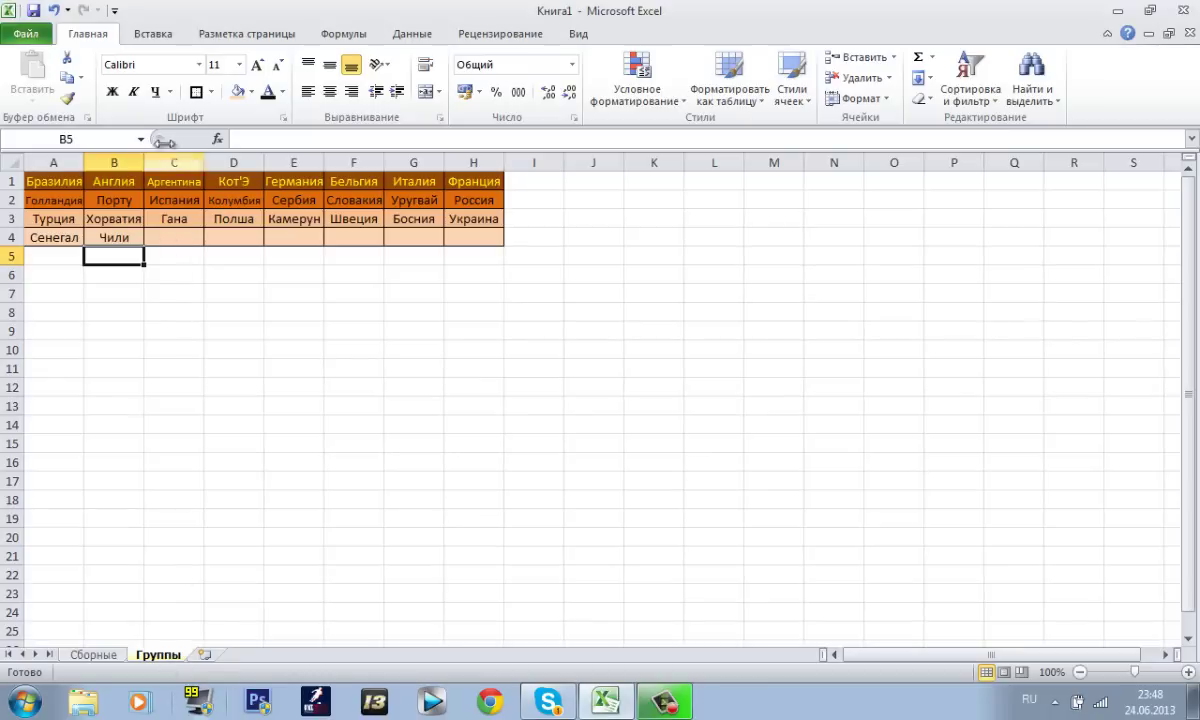
pyautogui.click(172, 234)
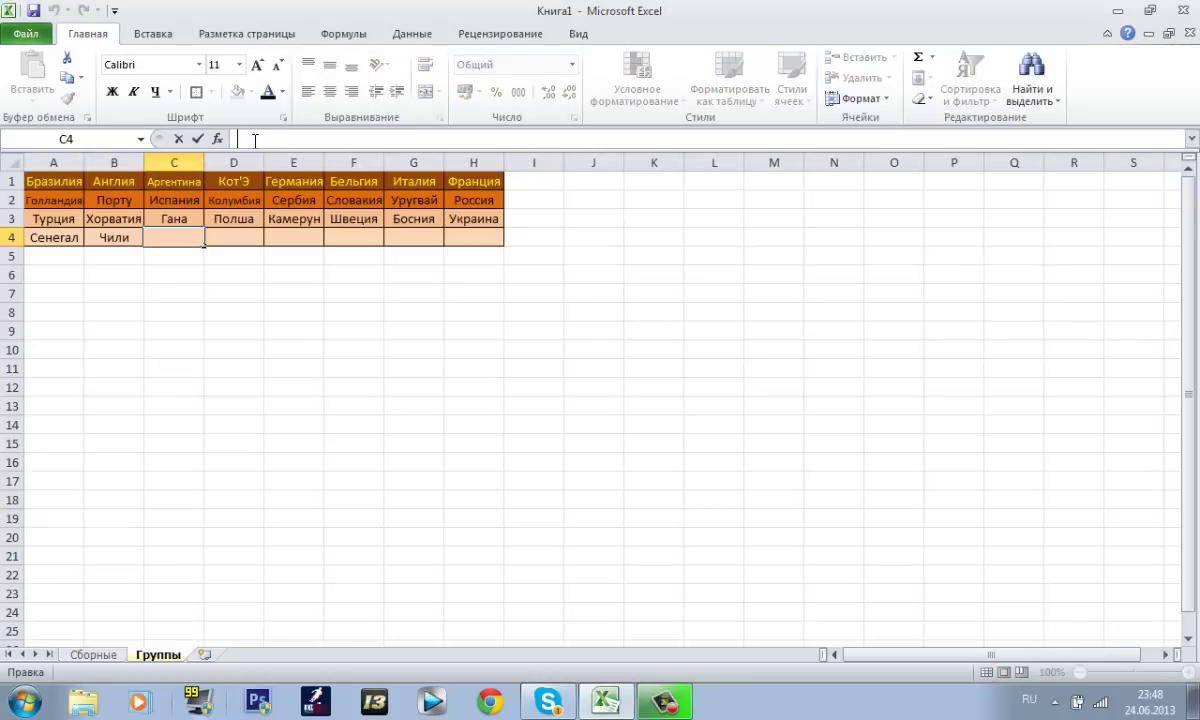
pyautogui.click(90, 655)
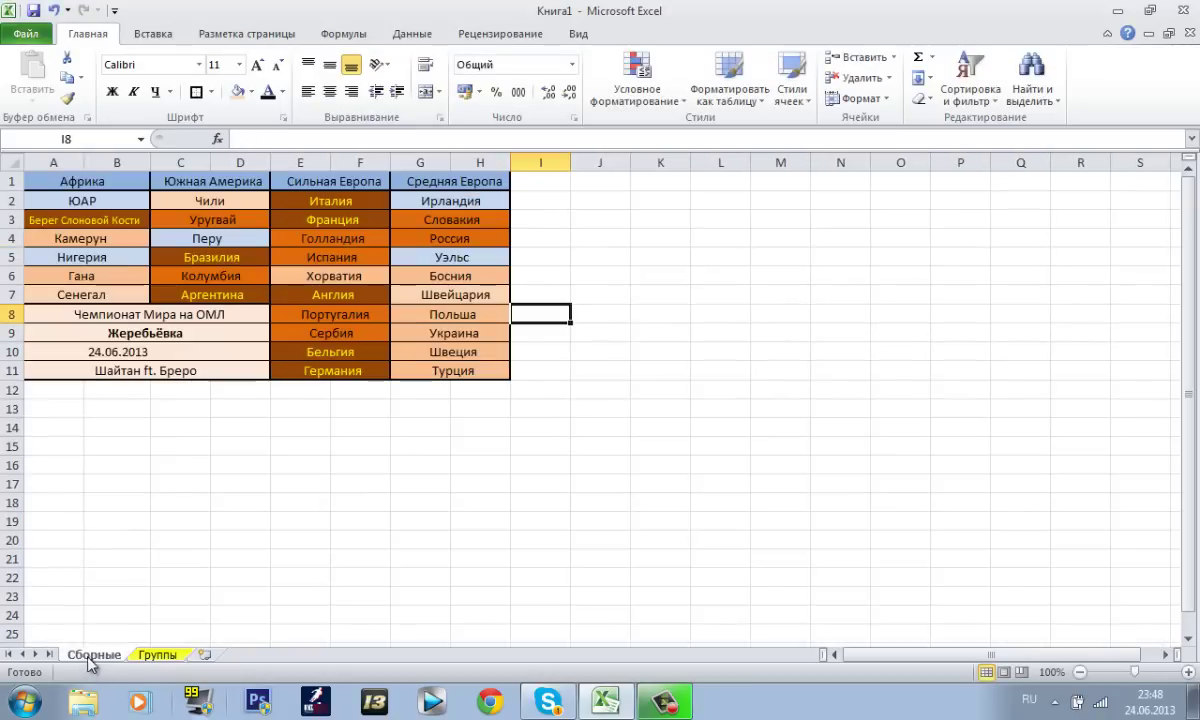
pyautogui.click(152, 655)
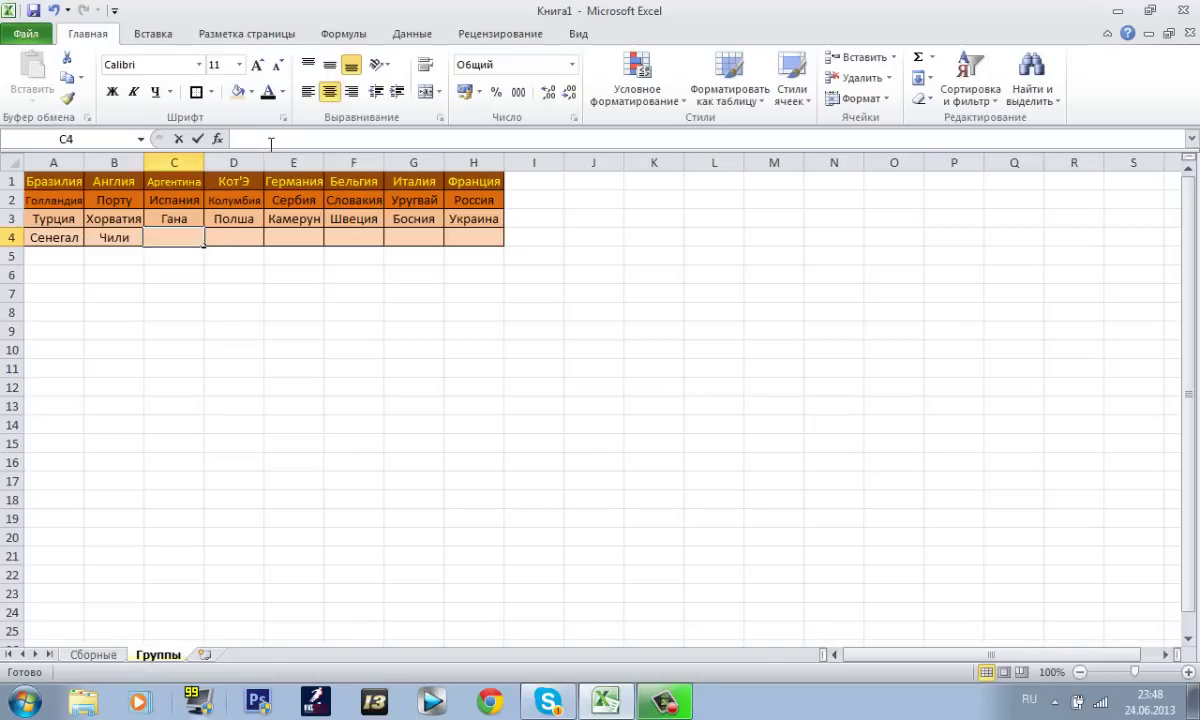
pyautogui.click(270, 137)
pyautogui.write('Швейцария')
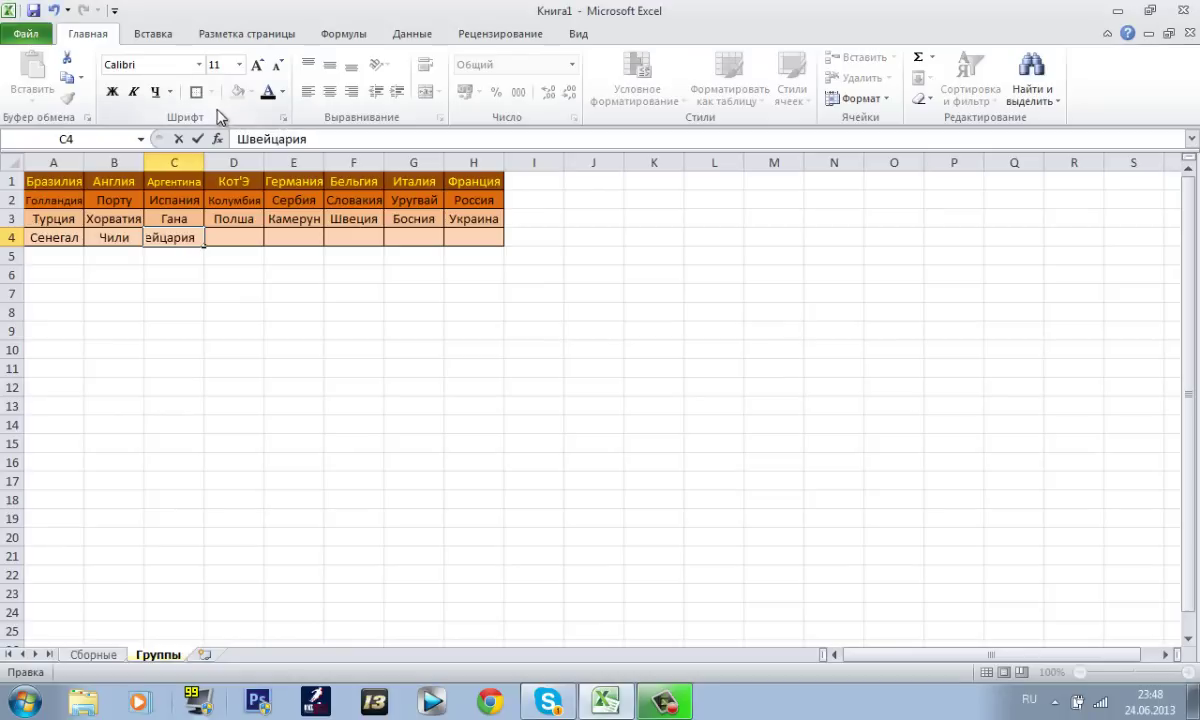
pyautogui.click(246, 252)
# - Reduce the font size of Швейцария in cell C4 of the Группы sheet until the name fits the cell width
pyautogui.click(150, 237)
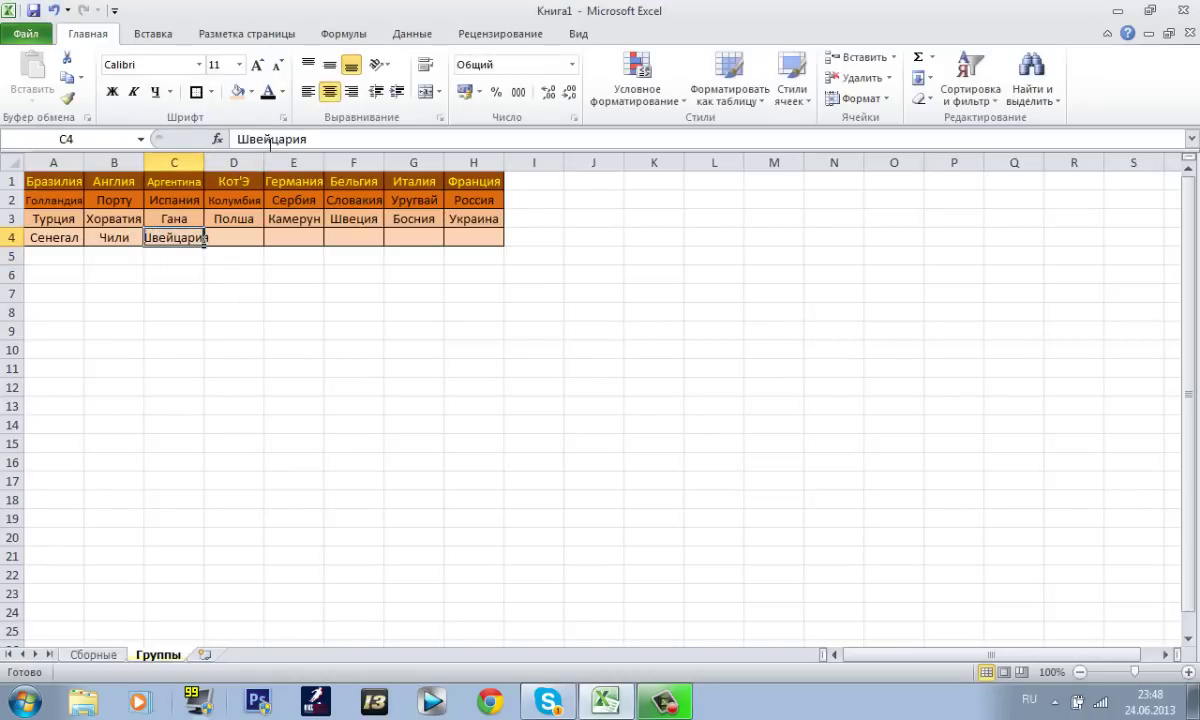
pyautogui.doubleClick(290, 139)
pyautogui.click(240, 65)
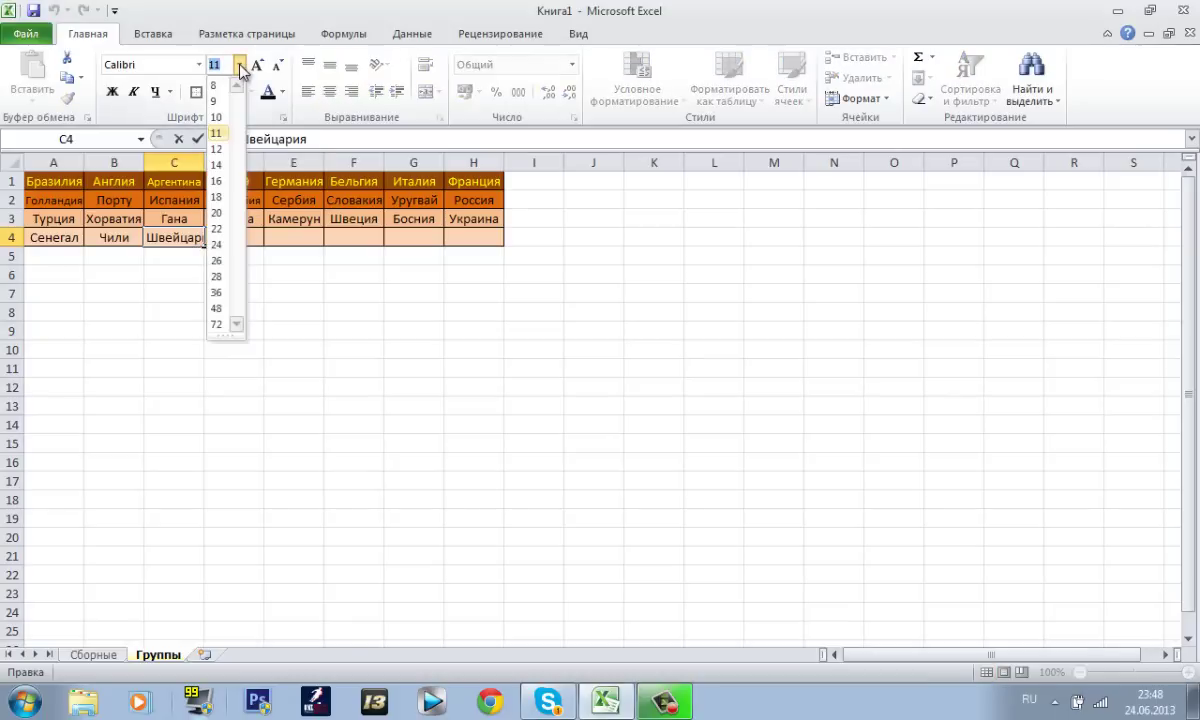
pyautogui.click(221, 117)
pyautogui.click(235, 254)
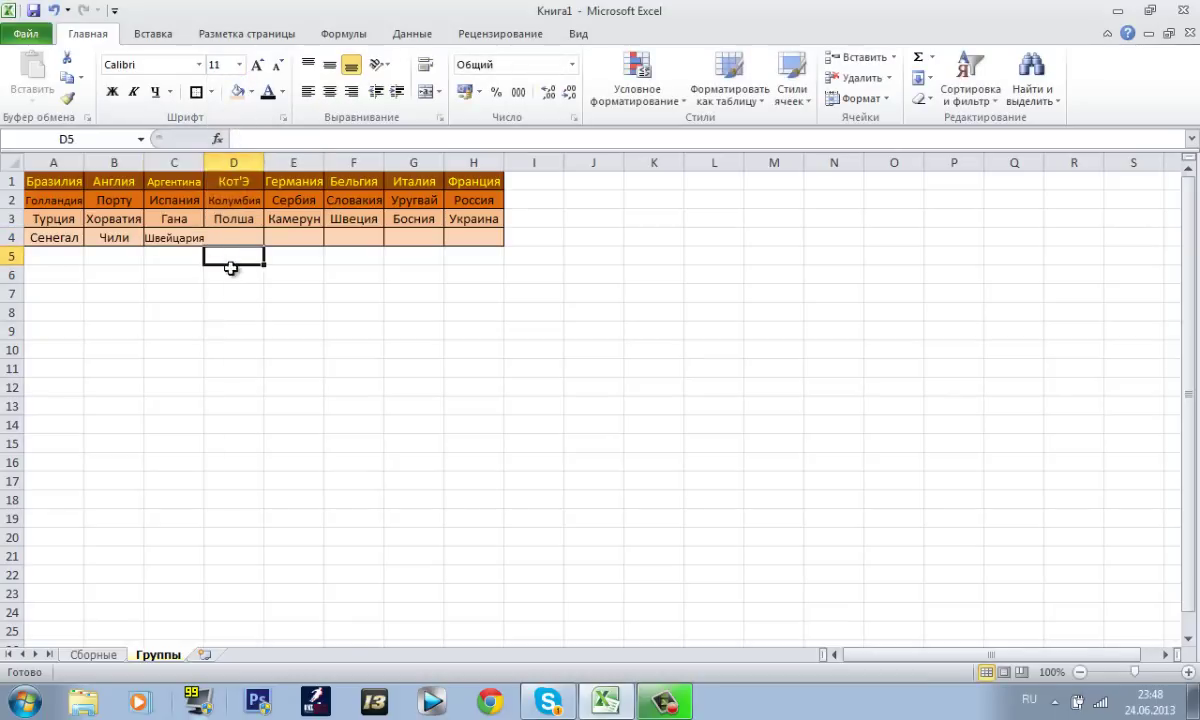
pyautogui.click(161, 237)
pyautogui.doubleClick(290, 139)
pyautogui.click(240, 65)
pyautogui.click(222, 114)
pyautogui.click(238, 274)
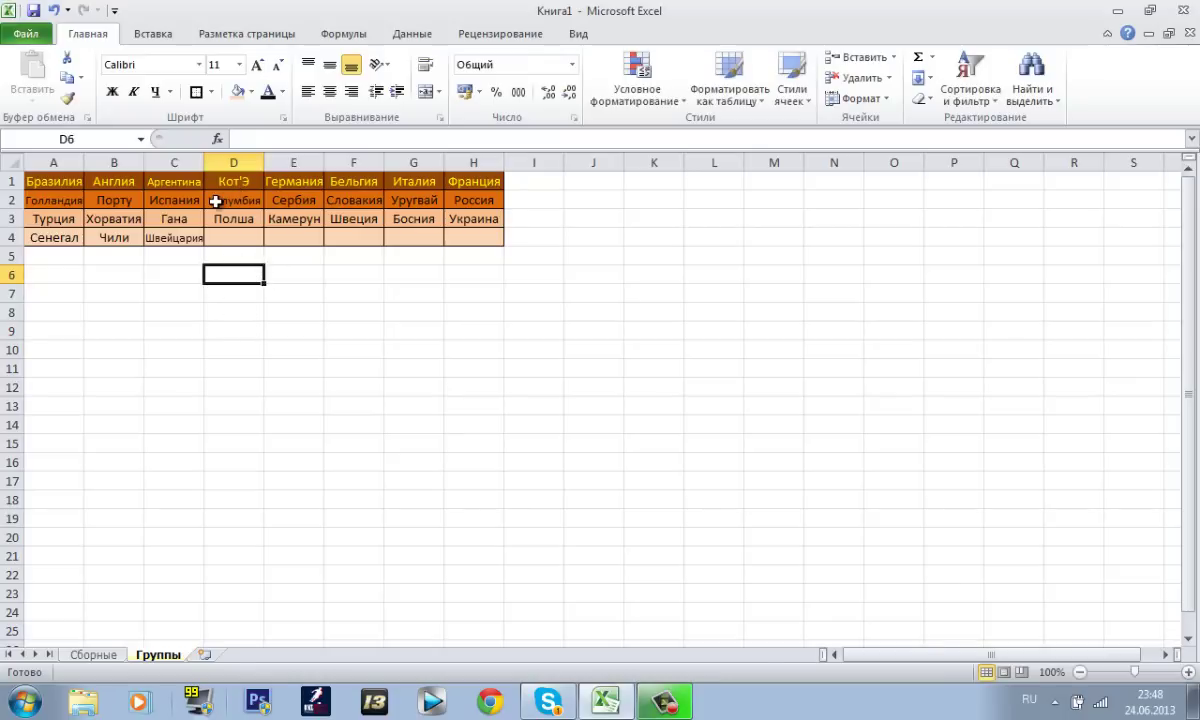
# - Fill the Ирландия cell in the Средняя Европа column of the Сборные sheet with the same pale orange as Швейцария
pyautogui.click(105, 655)
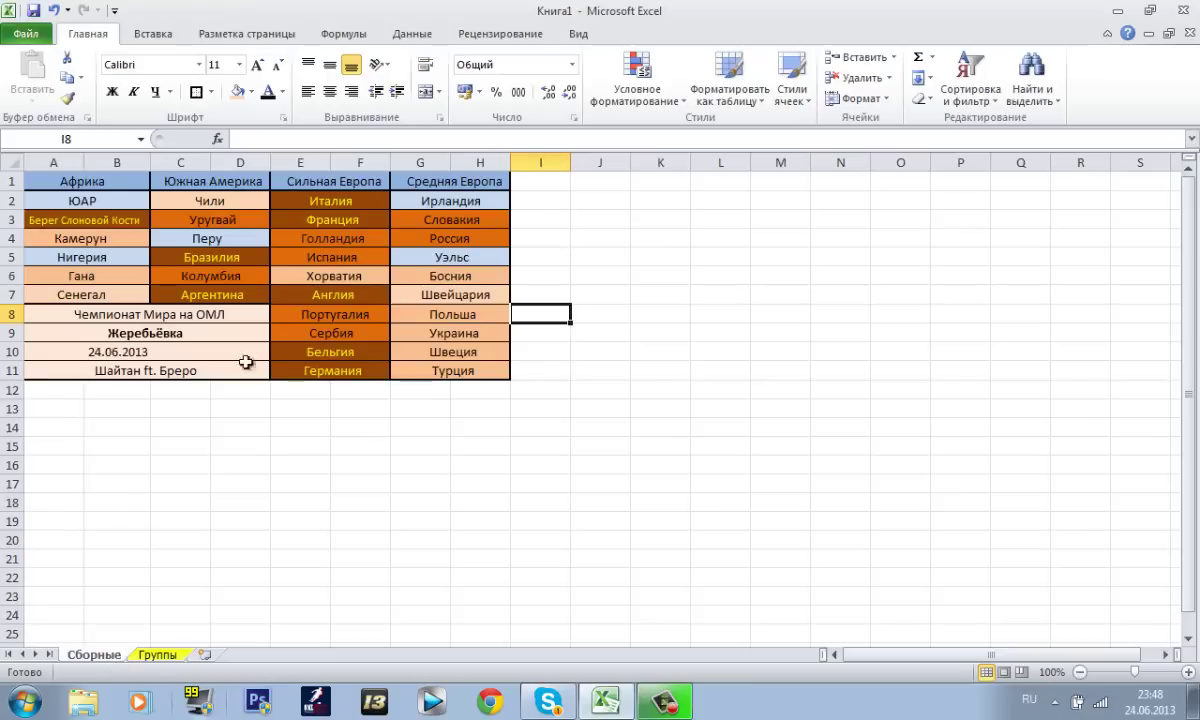
pyautogui.click(469, 260)
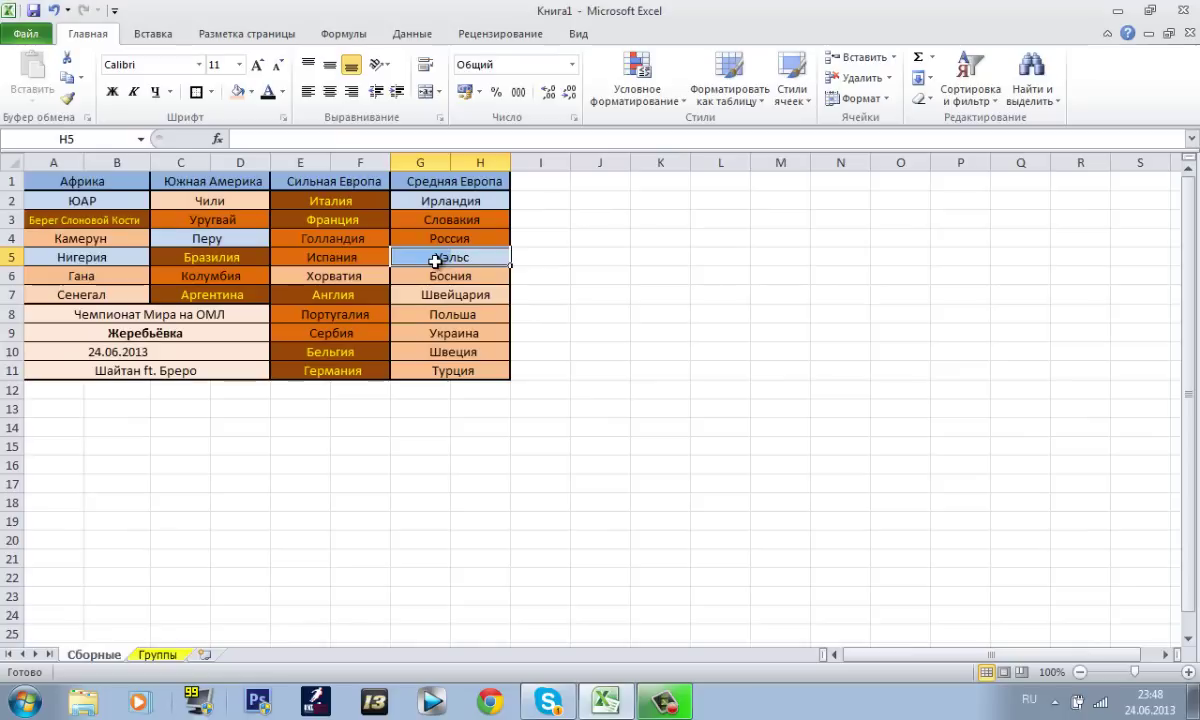
pyautogui.click(418, 204)
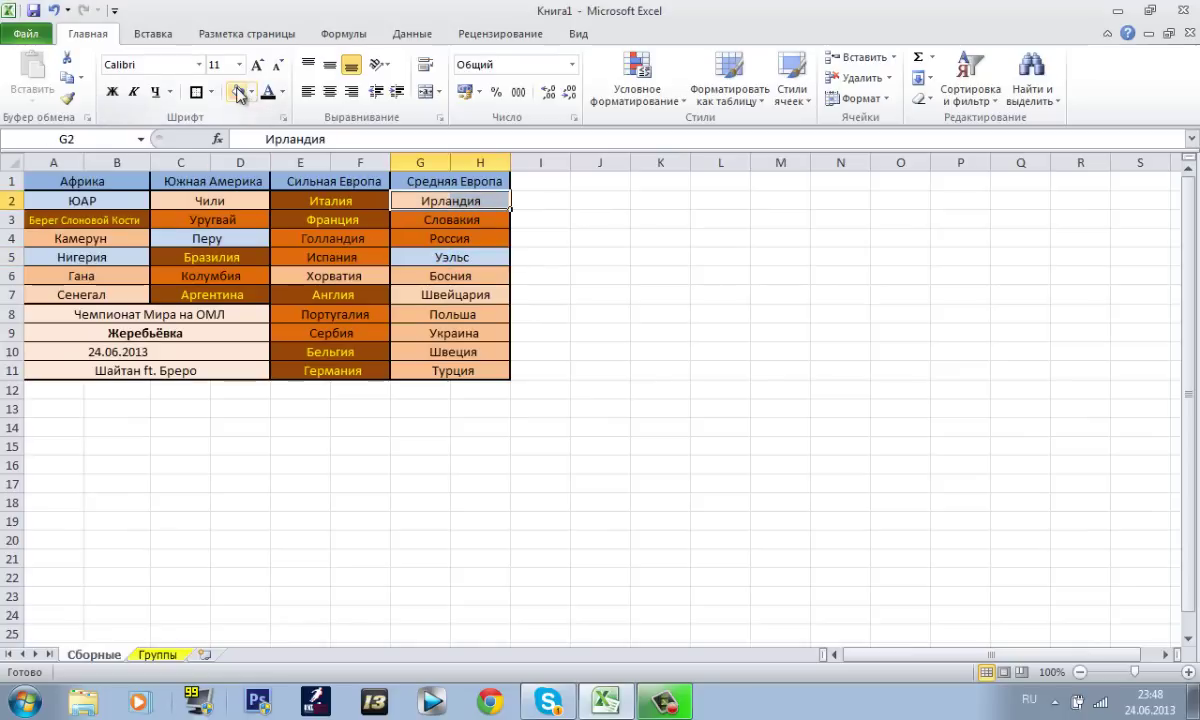
# - Enter Ирландия in cell D4 of the Группы sheet, below Полша
pyautogui.click(472, 271)
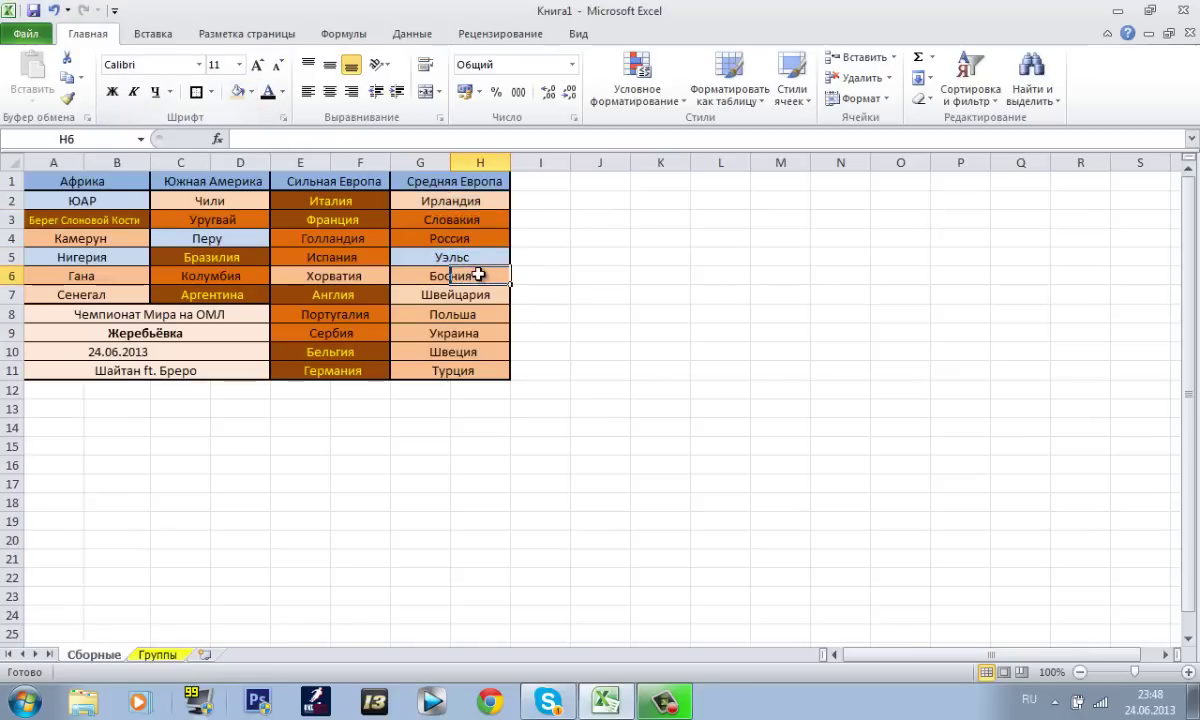
pyautogui.click(160, 655)
pyautogui.click(248, 236)
pyautogui.click(288, 139)
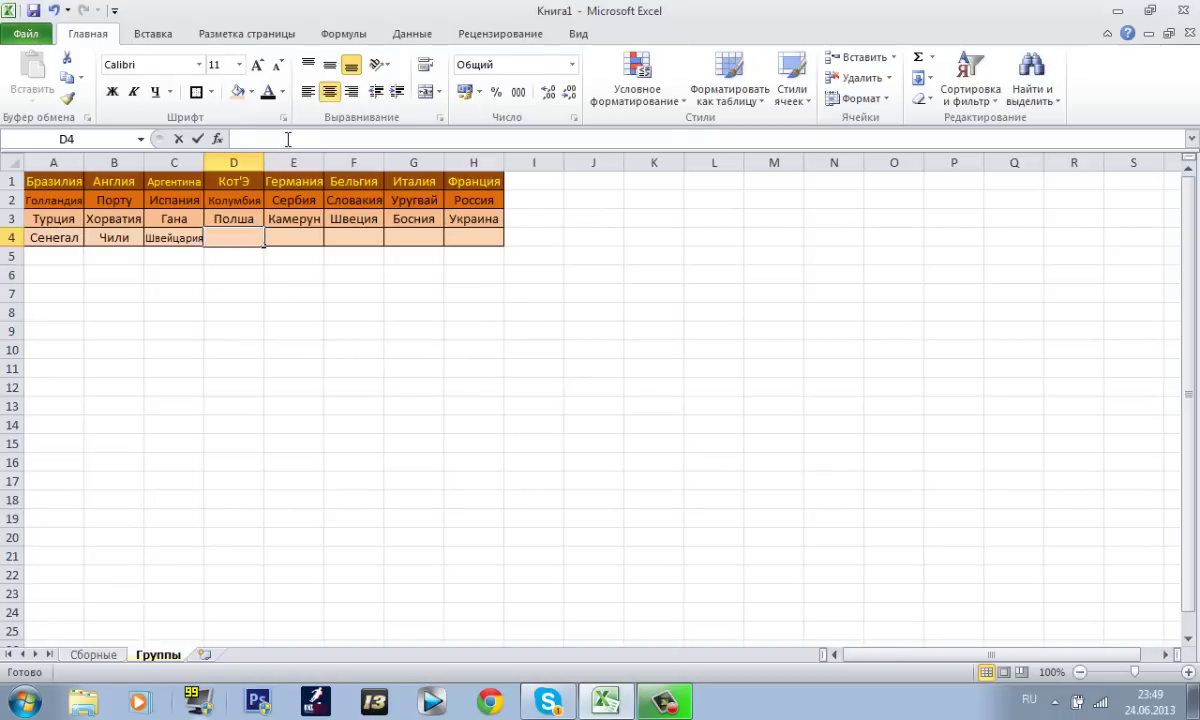
pyautogui.write('Ирландия')
pyautogui.click(270, 198)
# - Set the font size of Ирландия in cell D4 to 10 so the name fits the cell width
pyautogui.click(234, 238)
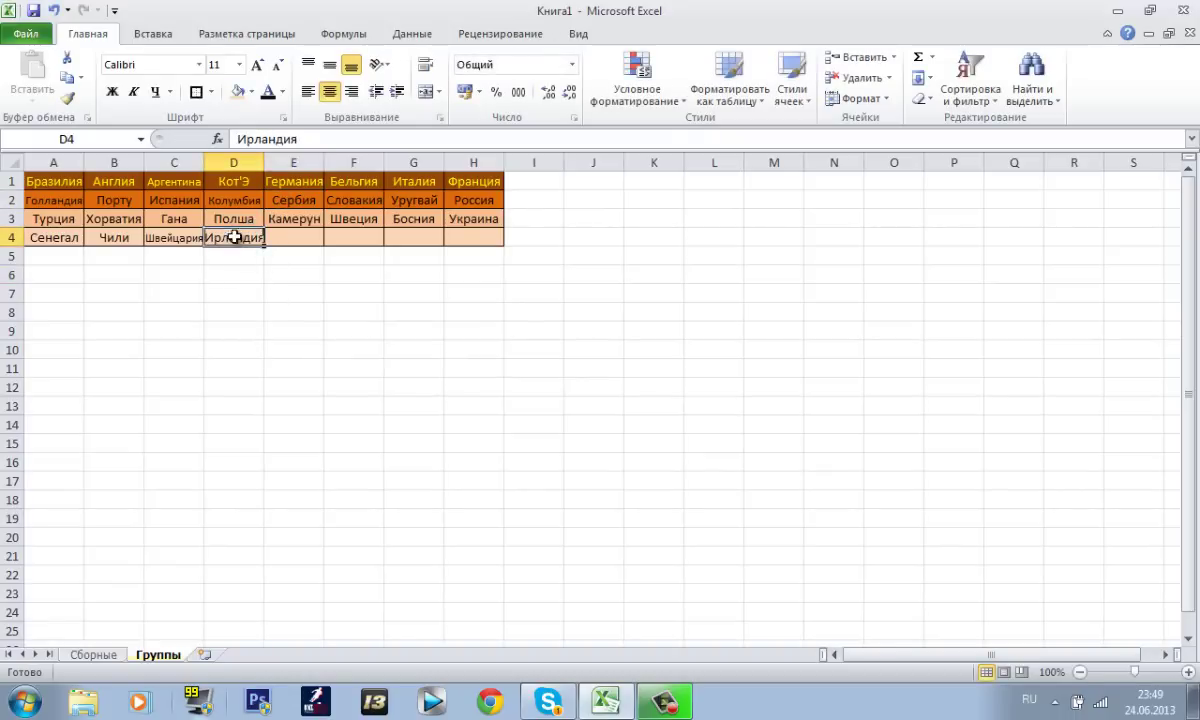
pyautogui.click(239, 64)
pyautogui.click(205, 110)
pyautogui.click(315, 235)
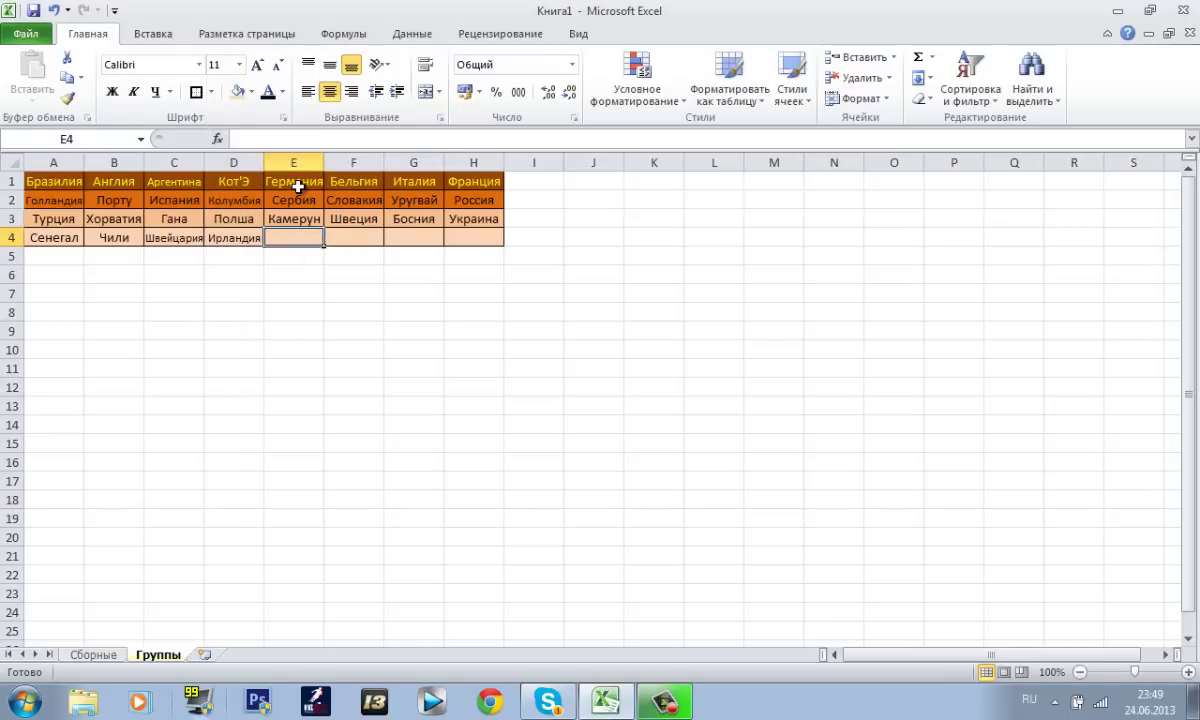
pyautogui.click(232, 218)
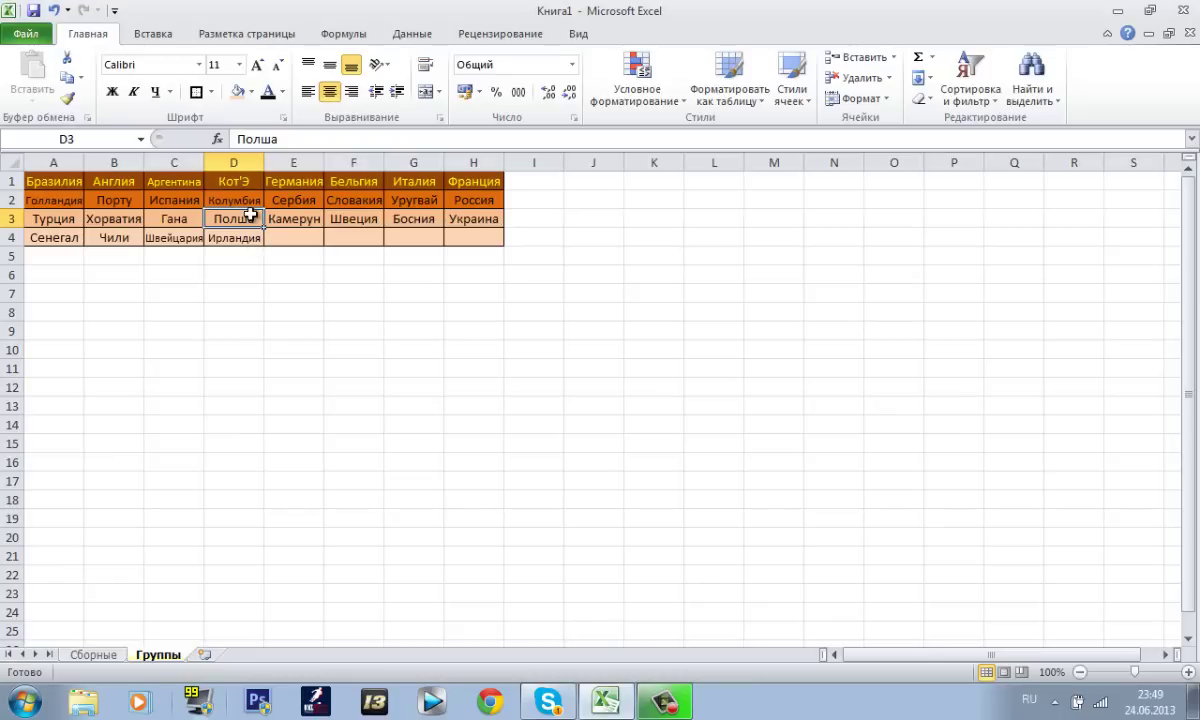
pyautogui.moveTo(211, 182); pyautogui.dragTo(246, 220)
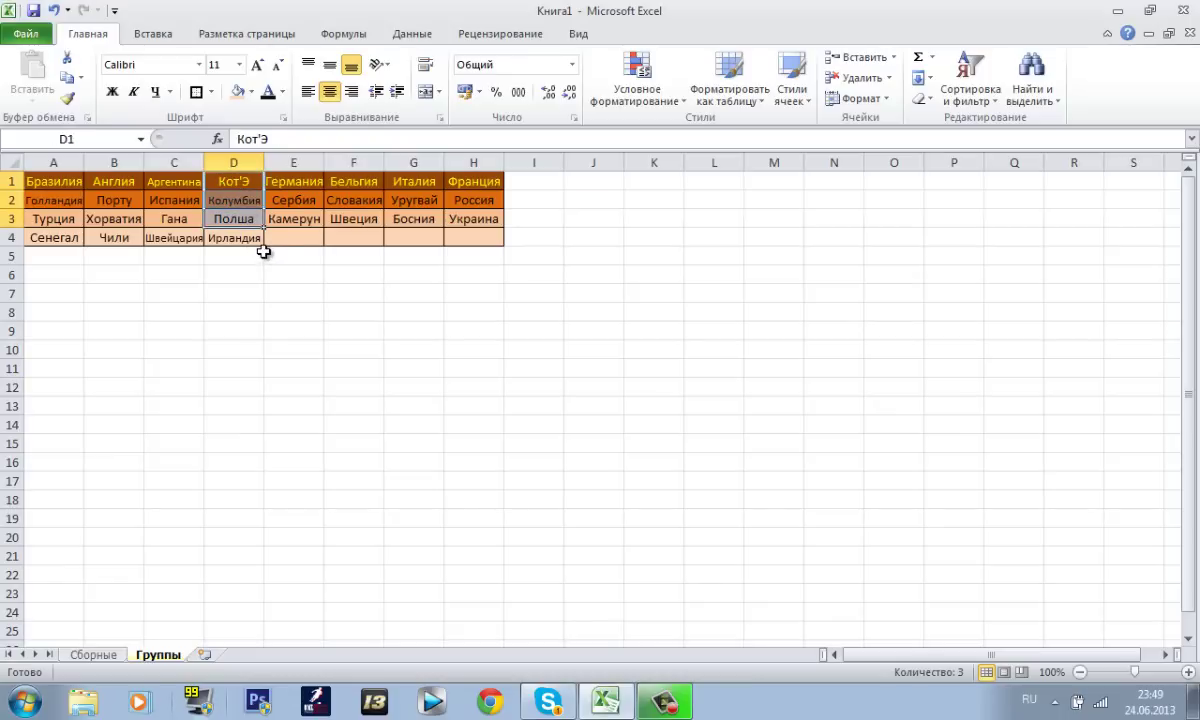
pyautogui.moveTo(238, 238); pyautogui.dragTo(220, 182)
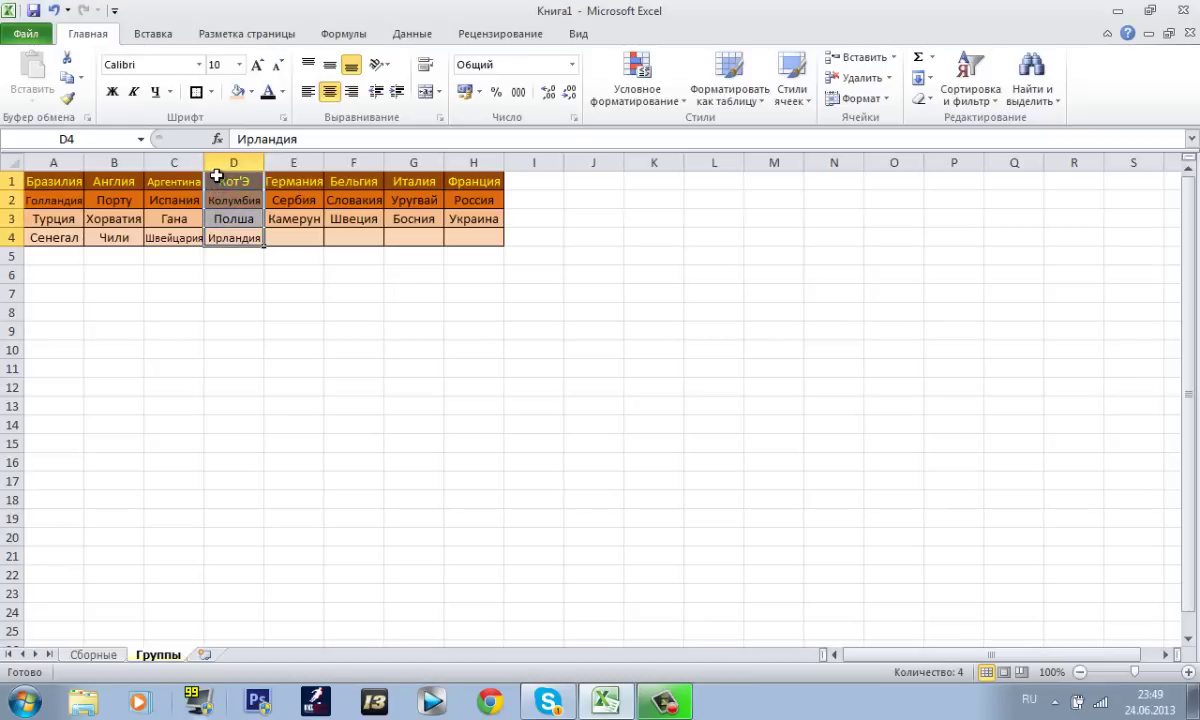
# - Correct the misspelled team name in cell D3 of the Группы sheet to Польша
pyautogui.click(224, 214)
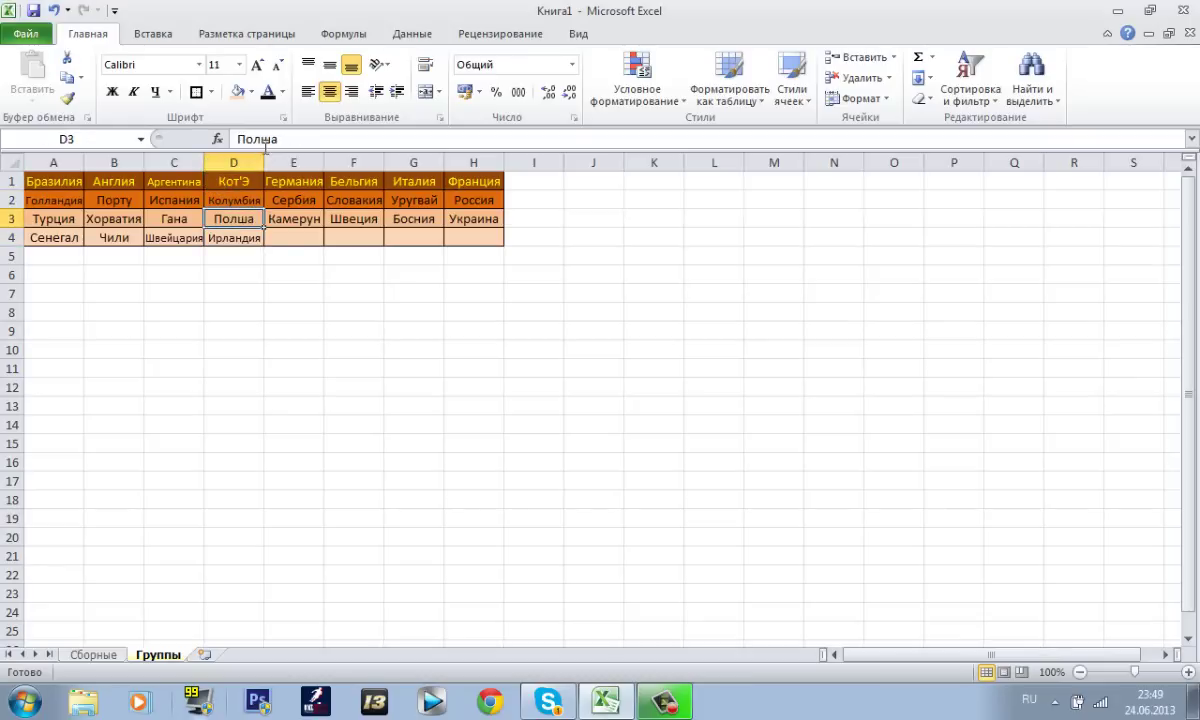
pyautogui.click(263, 139)
pyautogui.write('ь')
pyautogui.click(295, 308)
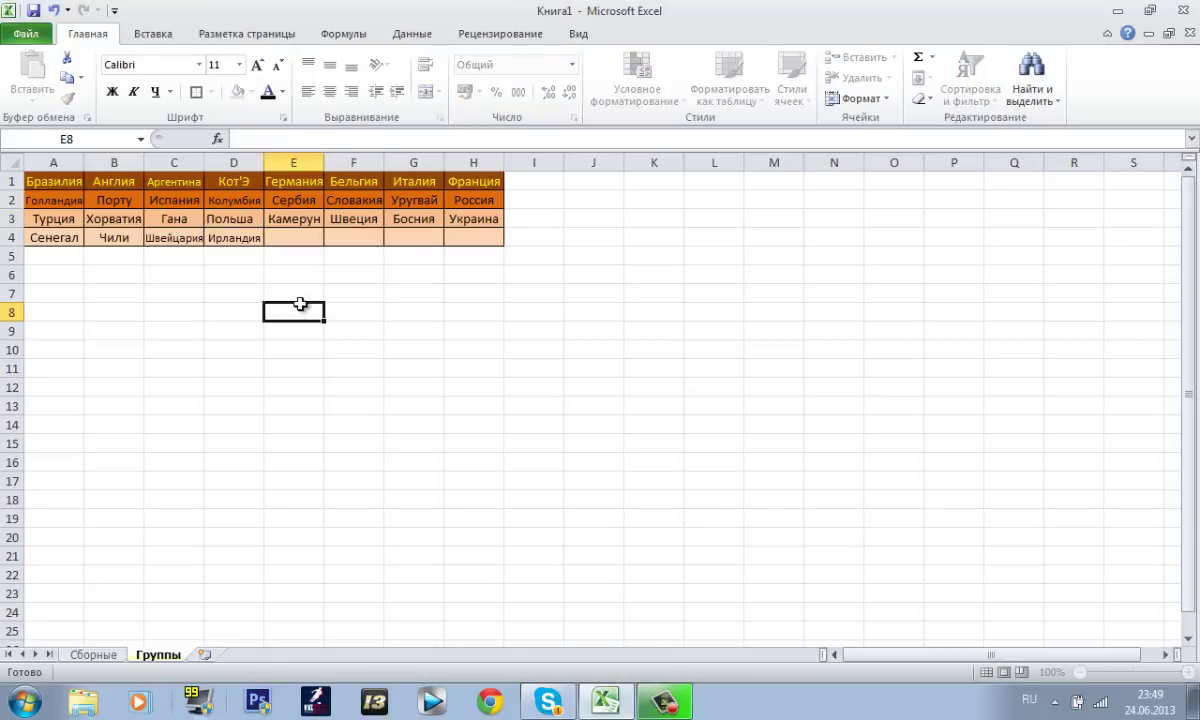
# - Fill the Уэльс cell in the Средняя Европа column of the Сборные sheet with the same pale orange as Ирландия
pyautogui.click(95, 655)
pyautogui.click(469, 290)
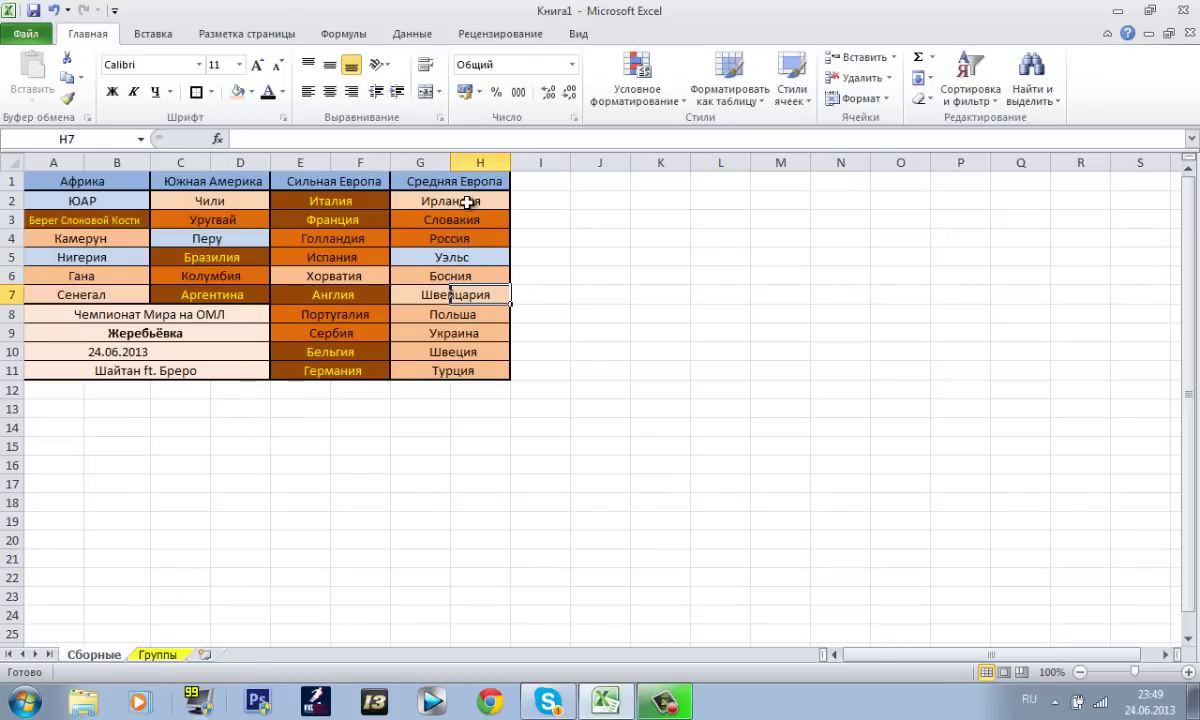
pyautogui.click(396, 257)
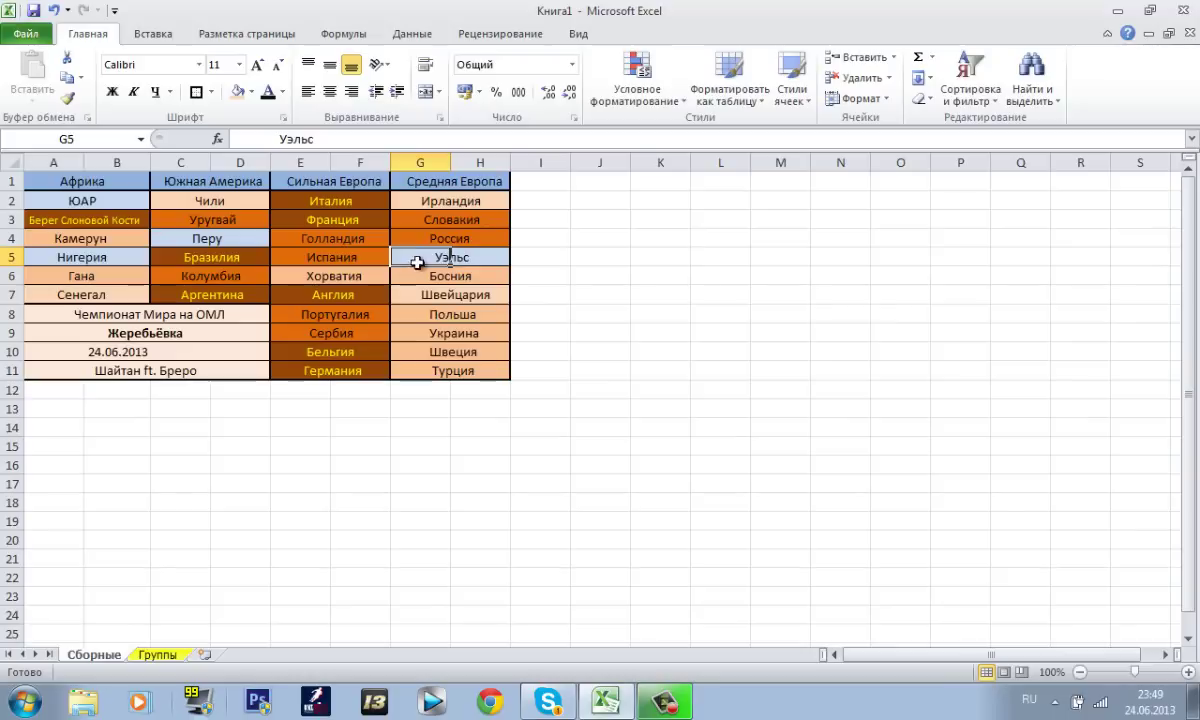
pyautogui.click(608, 313)
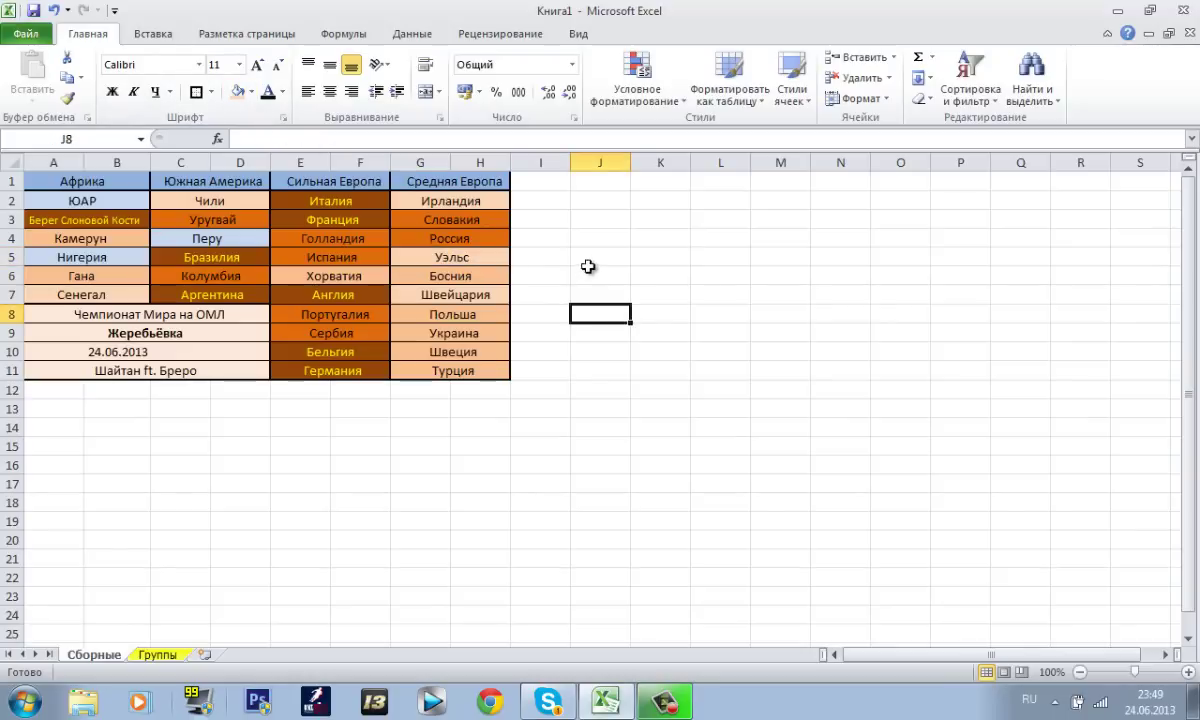
# - Enter Уэльс in cell E4 of the Группы sheet, below Камерун
pyautogui.click(158, 654)
pyautogui.click(297, 237)
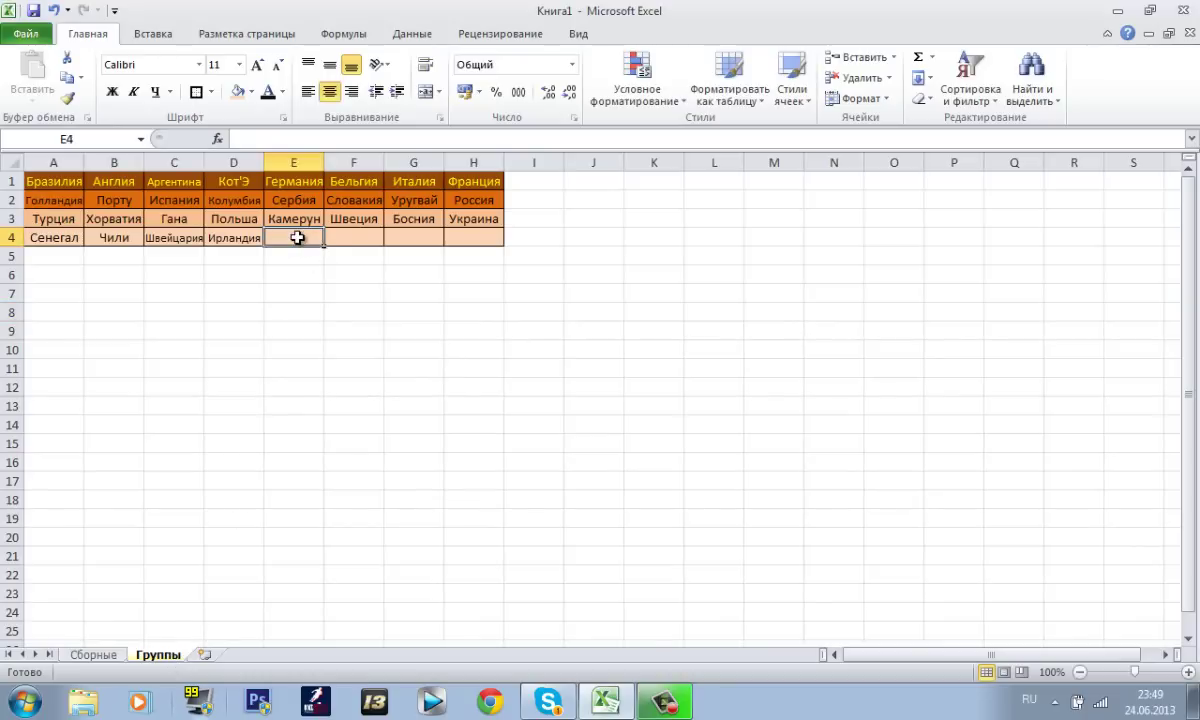
pyautogui.click(307, 139)
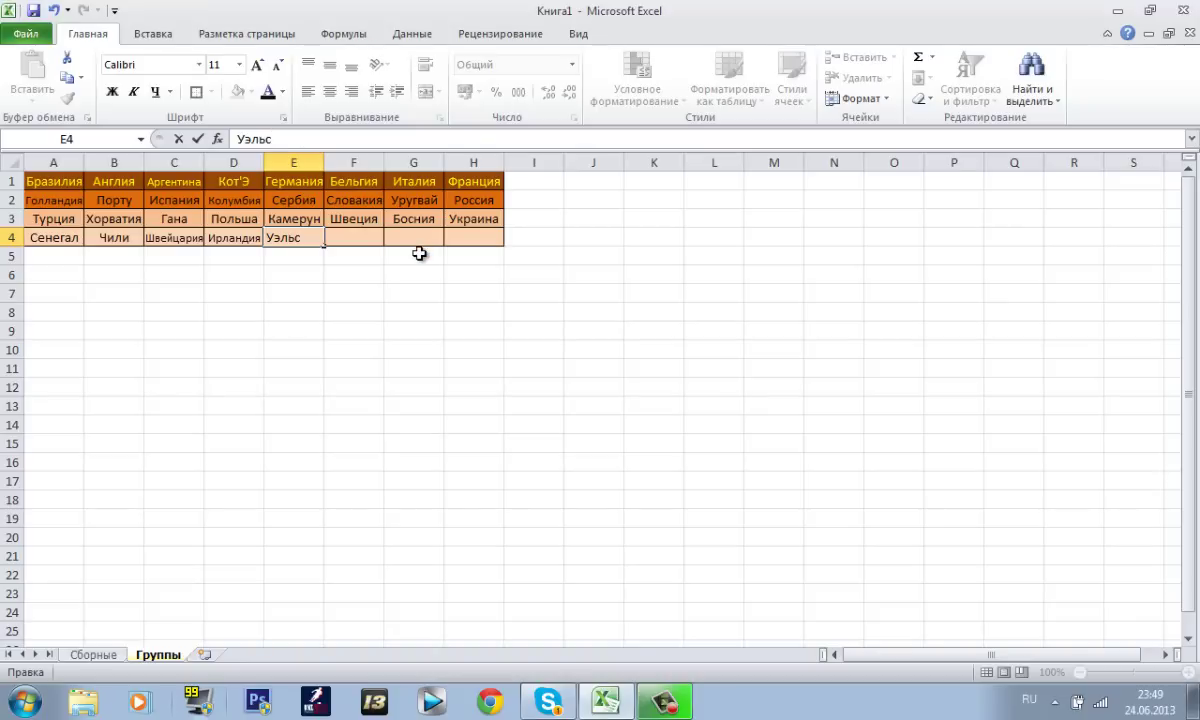
pyautogui.click(366, 255)
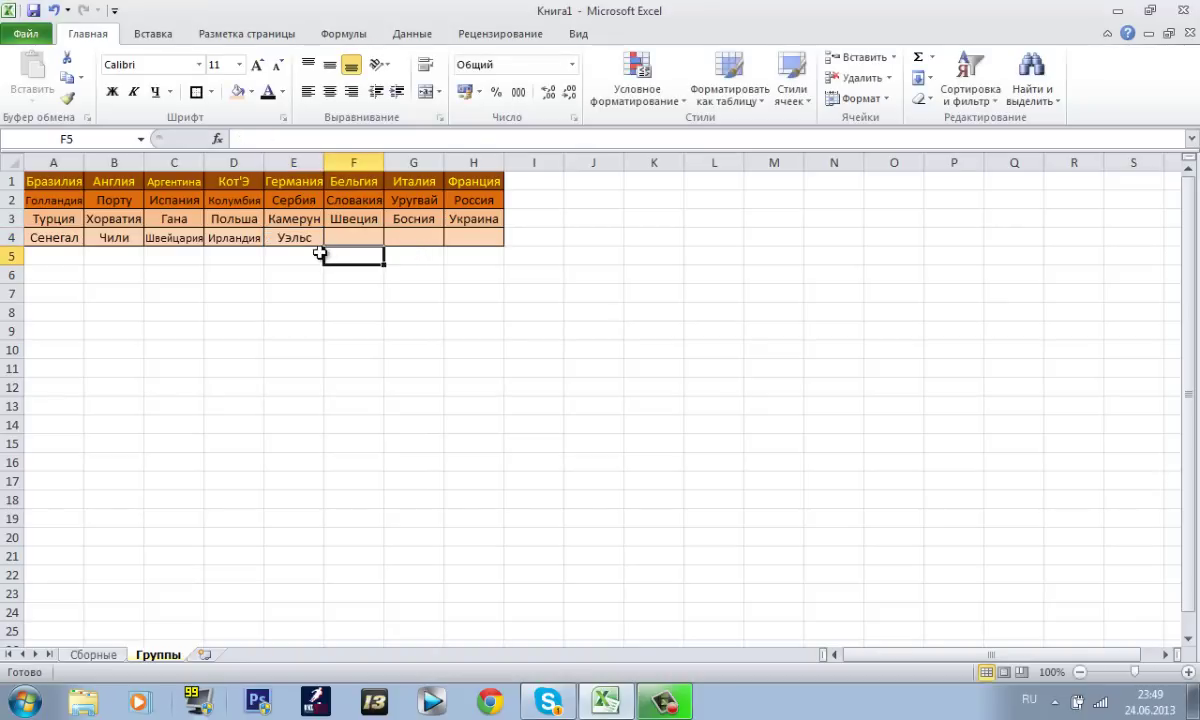
# - Review the four teams of the group headed by Германия in column E of the Группы sheet
pyautogui.moveTo(300, 236); pyautogui.dragTo(289, 184)
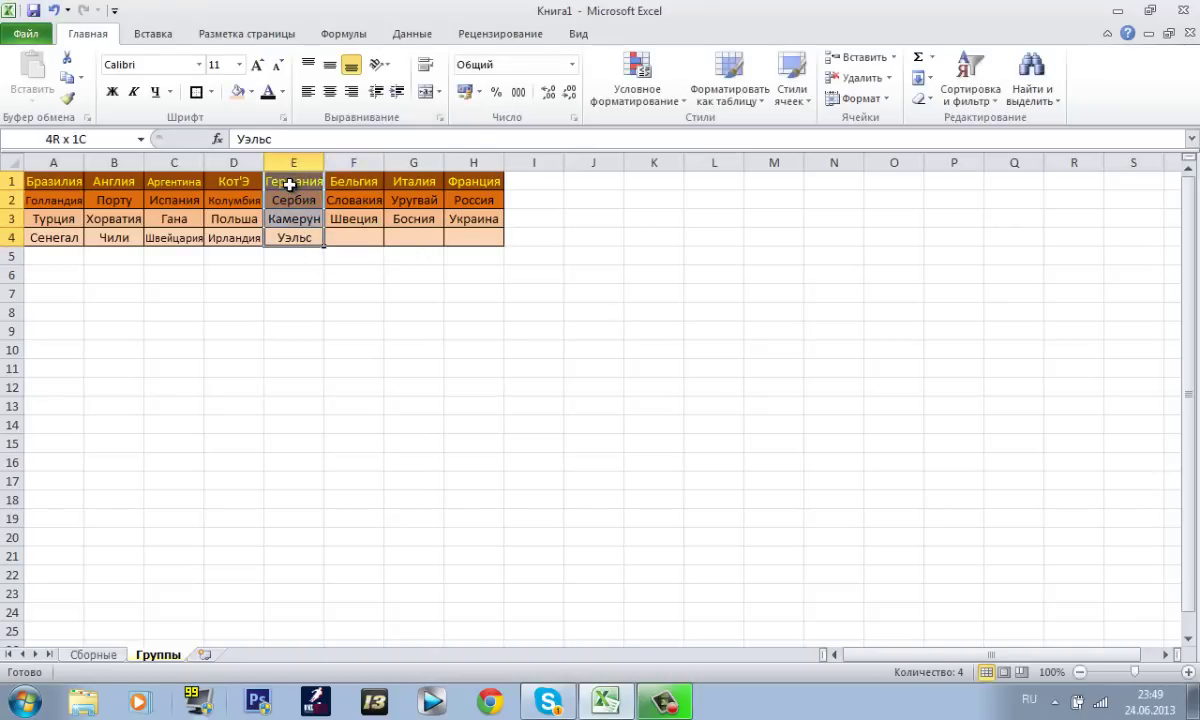
pyautogui.click(298, 253)
pyautogui.click(277, 185)
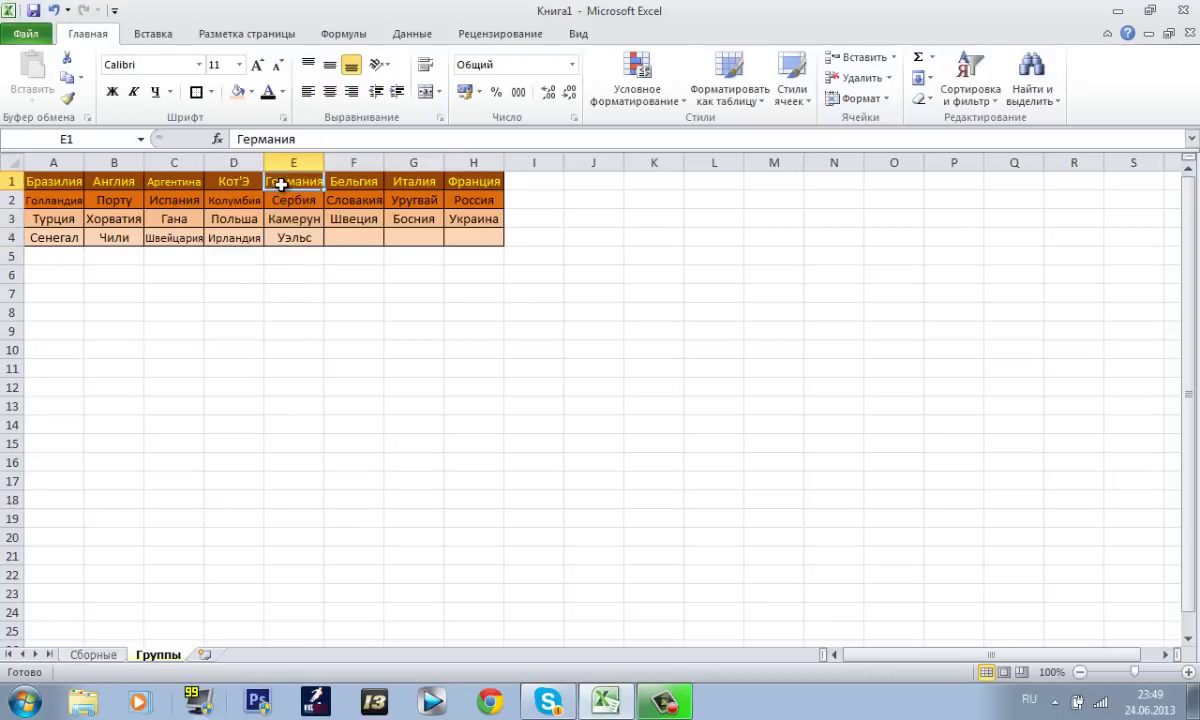
pyautogui.moveTo(293, 188); pyautogui.dragTo(301, 229)
pyautogui.moveTo(303, 231); pyautogui.dragTo(289, 256)
pyautogui.click(289, 256)
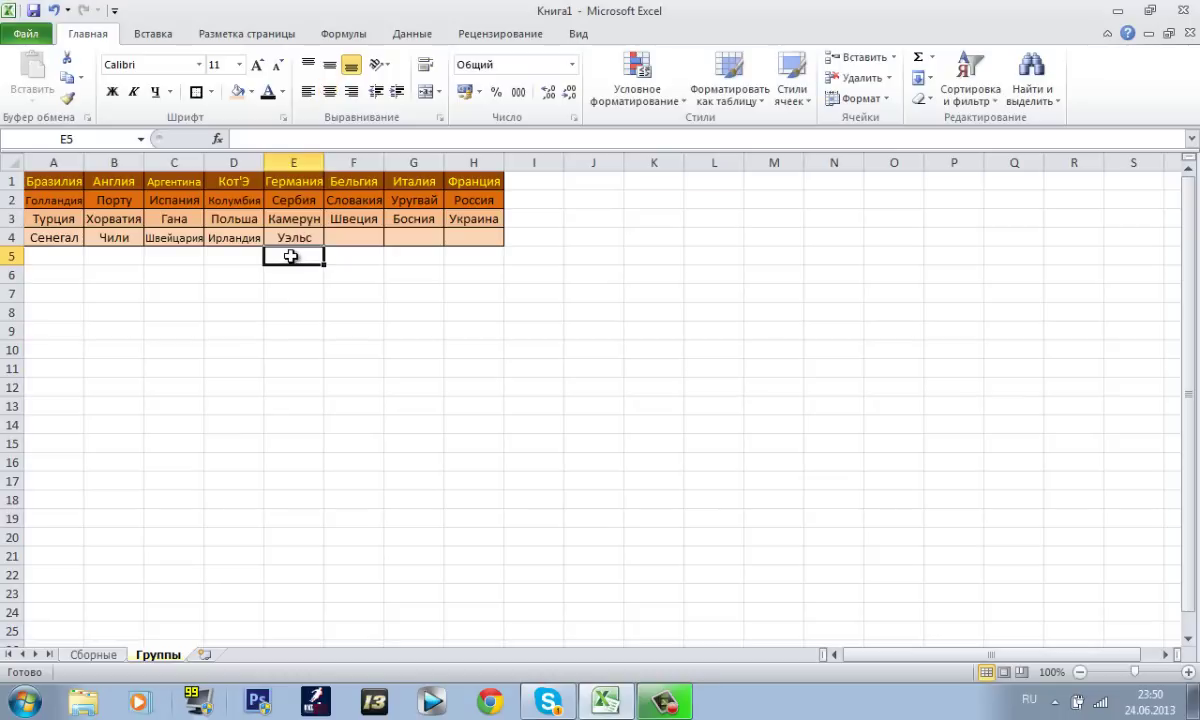
pyautogui.moveTo(281, 187); pyautogui.dragTo(305, 252)
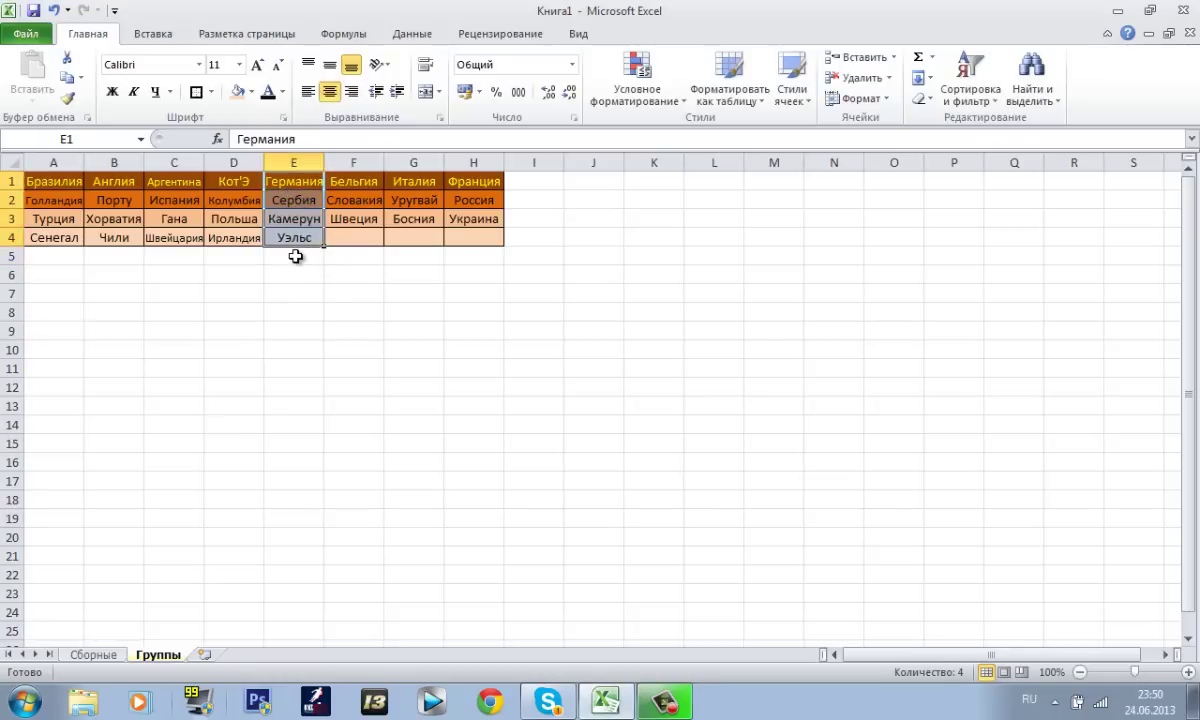
pyautogui.click(302, 262)
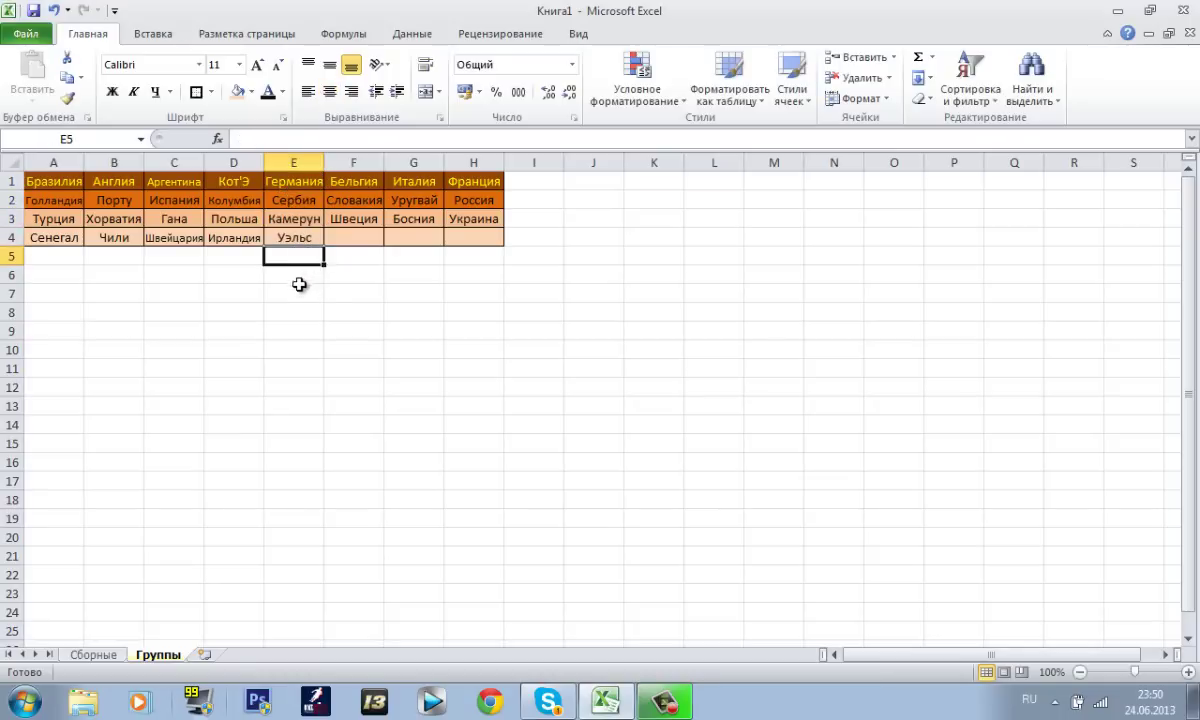
pyautogui.click(94, 655)
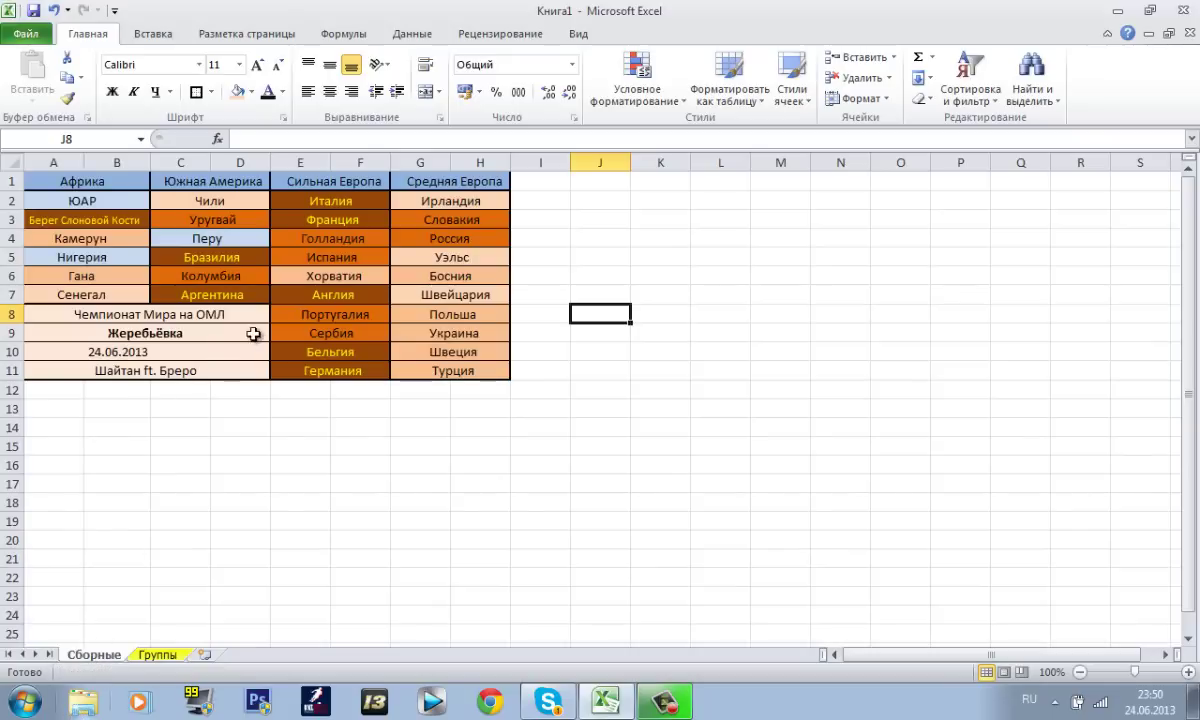
pyautogui.click(157, 655)
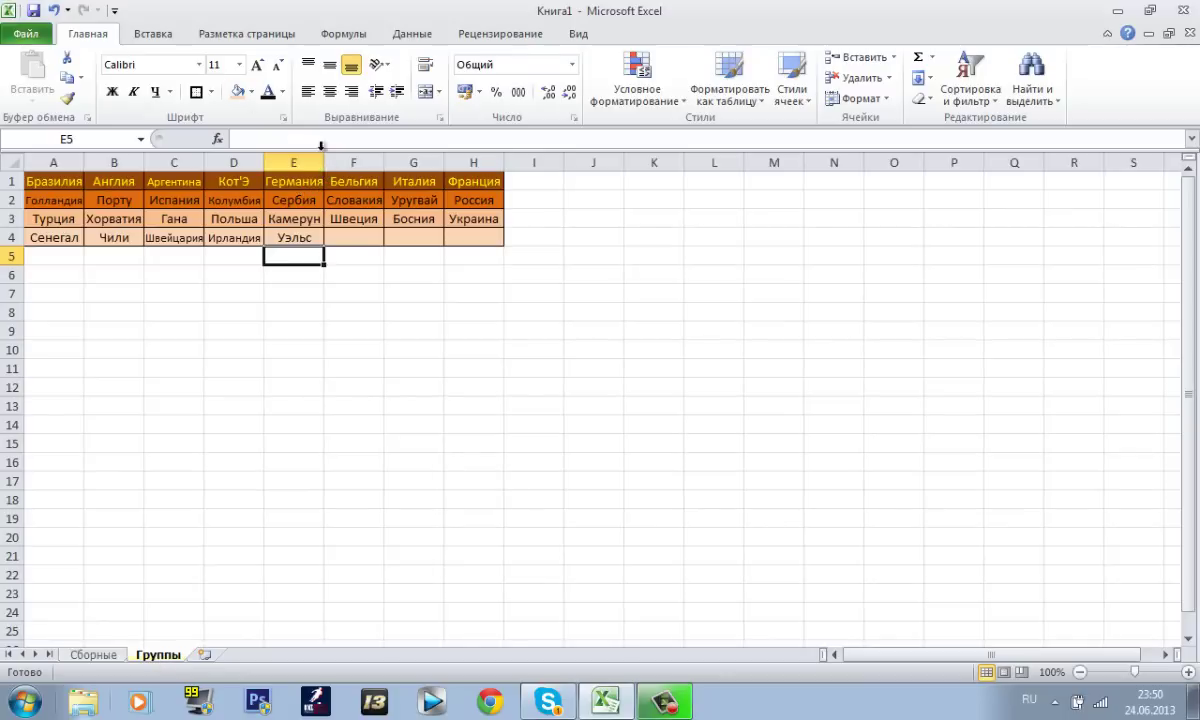
pyautogui.click(107, 652)
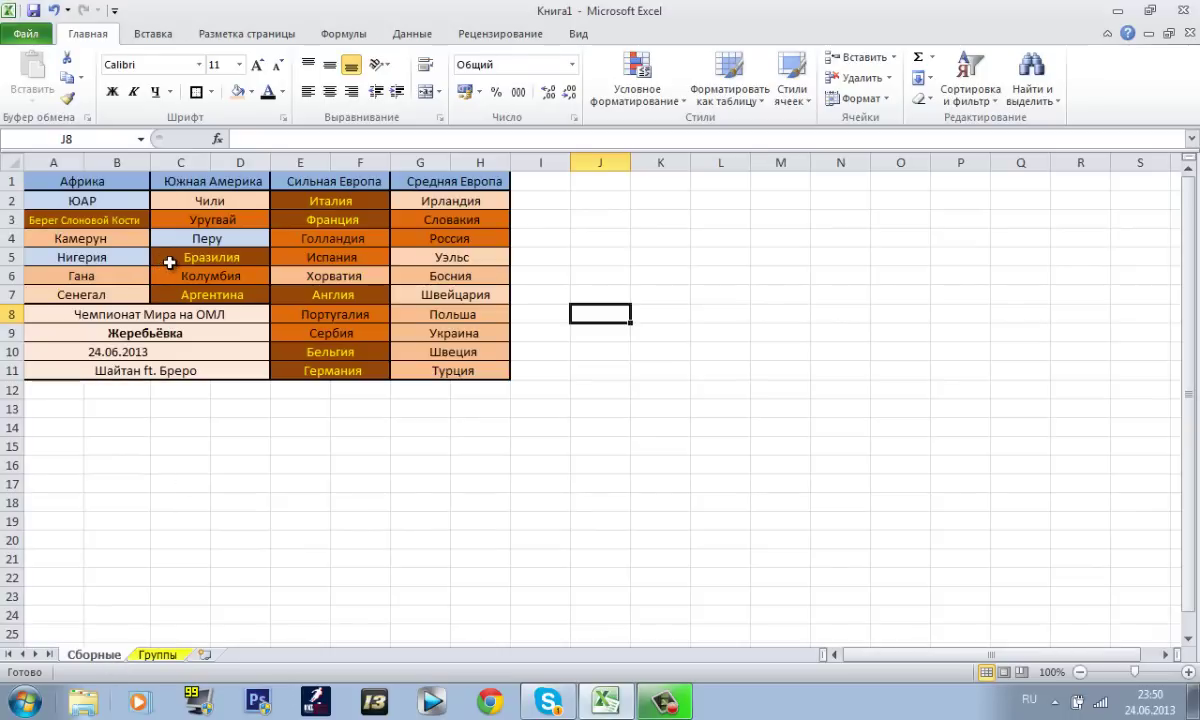
pyautogui.click(150, 654)
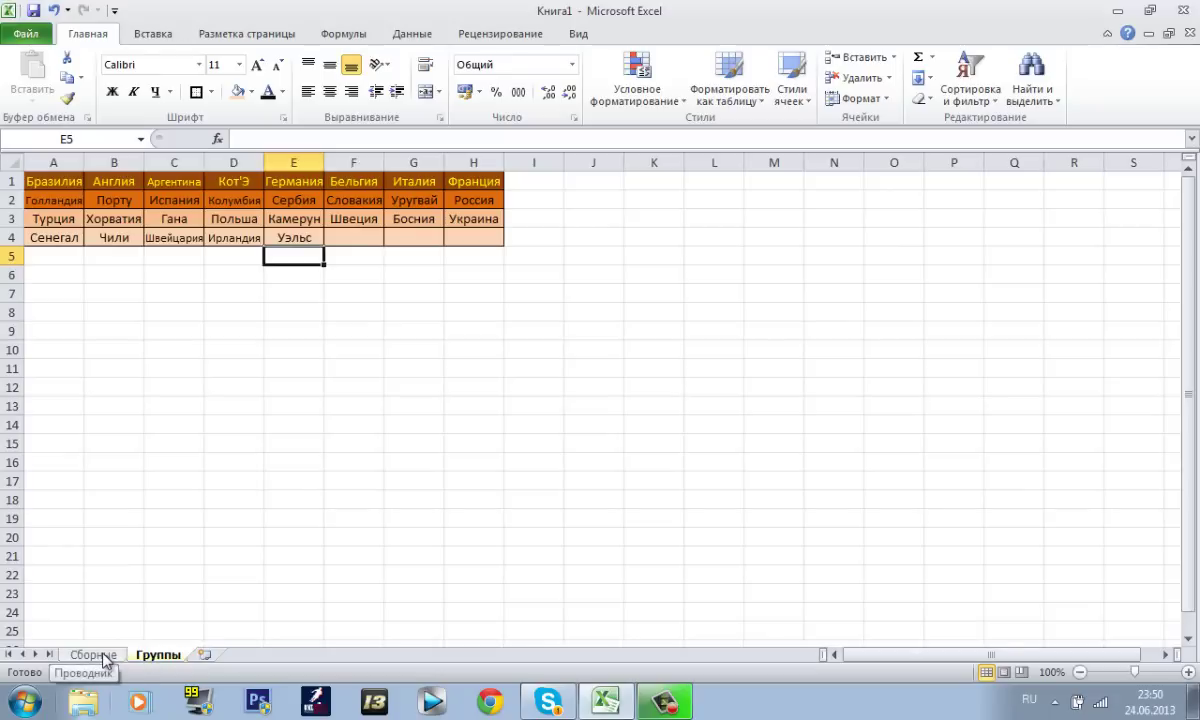
# - Fill the Перу cell in the Южная Америка column of the Сборные sheet with the same pale orange as Чили
pyautogui.click(93, 654)
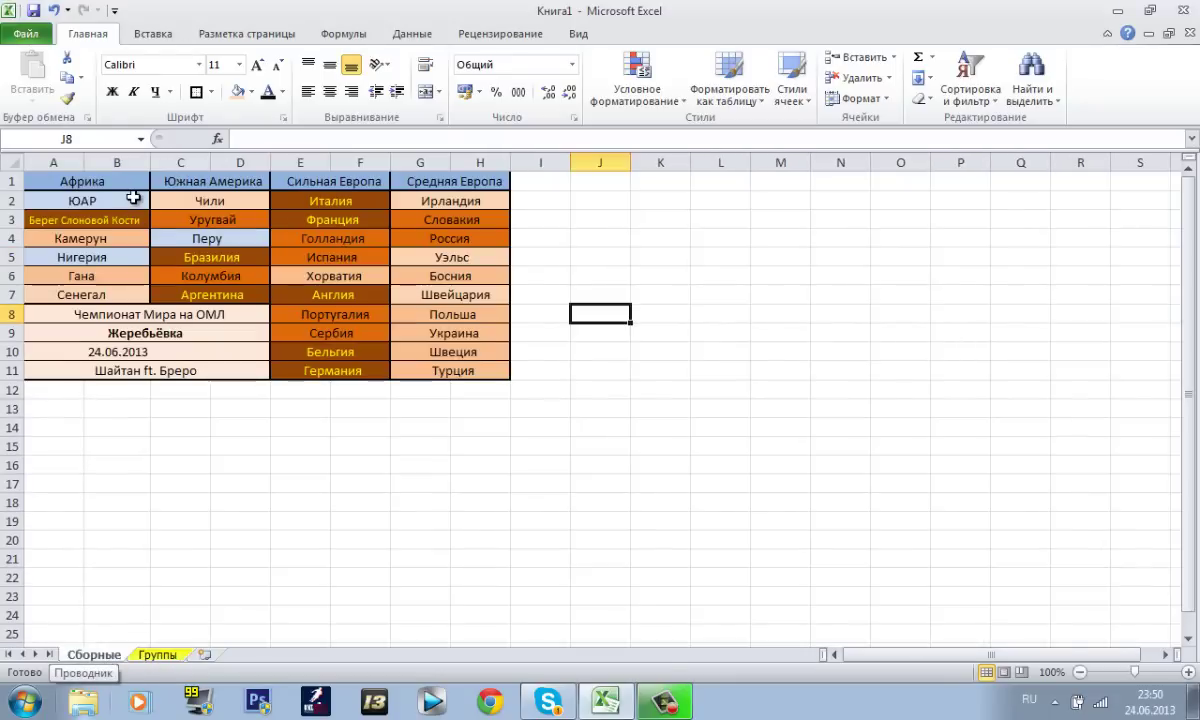
pyautogui.click(248, 250)
pyautogui.click(242, 241)
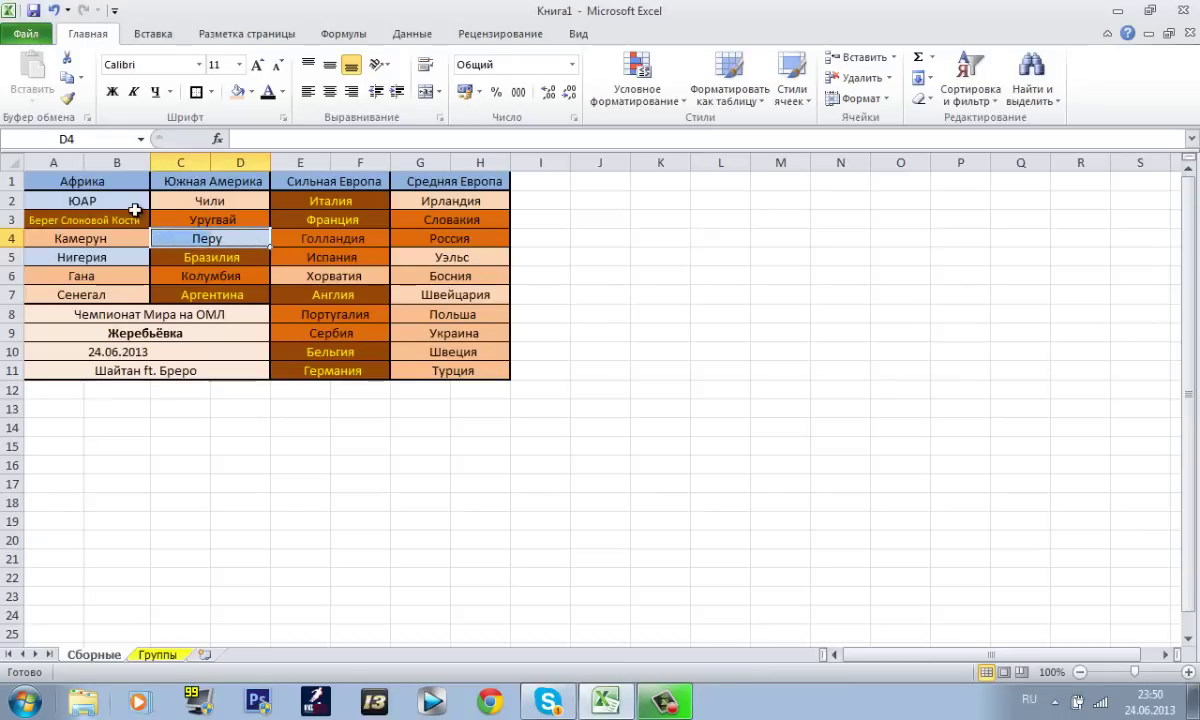
pyautogui.click(94, 198)
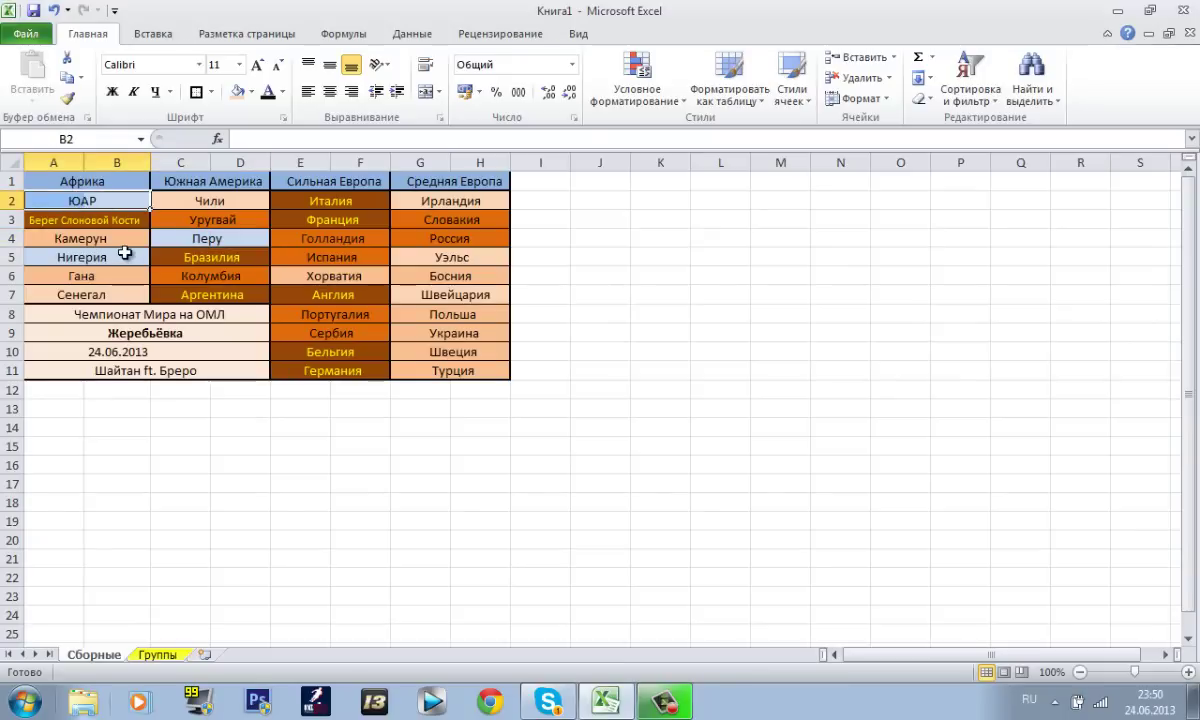
pyautogui.click(200, 238)
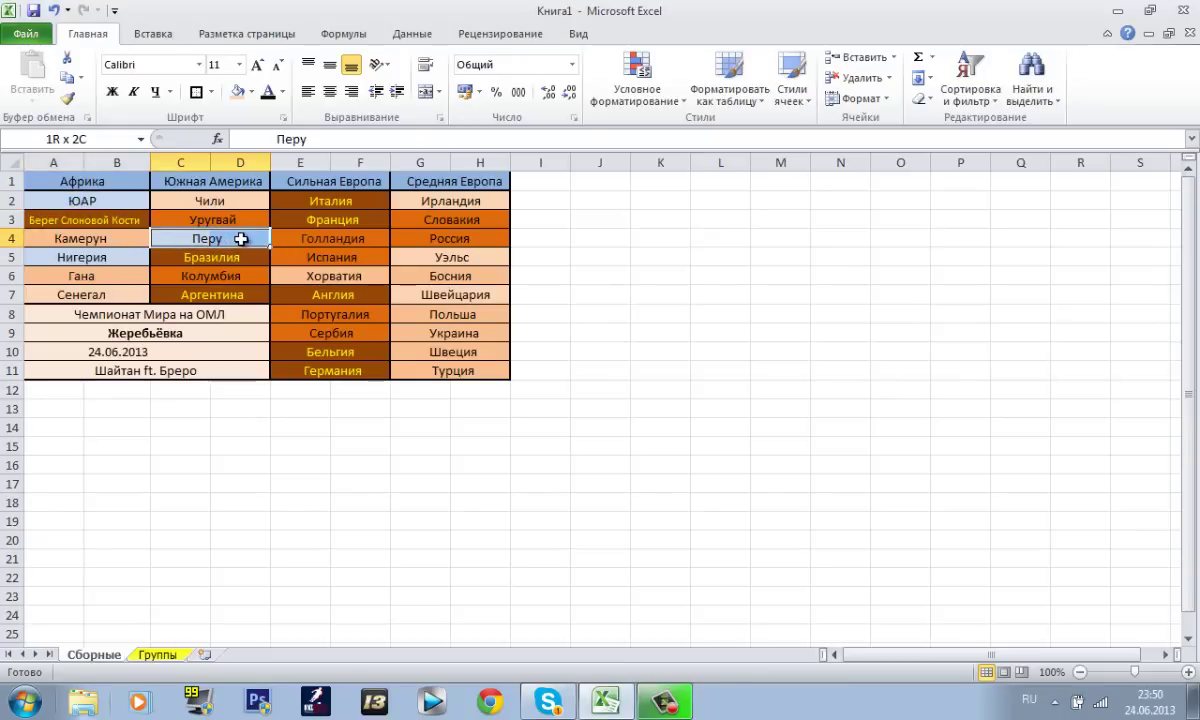
# - Enter Перу in cell F4 of the Группы sheet, below Швеция
pyautogui.click(160, 654)
pyautogui.click(353, 237)
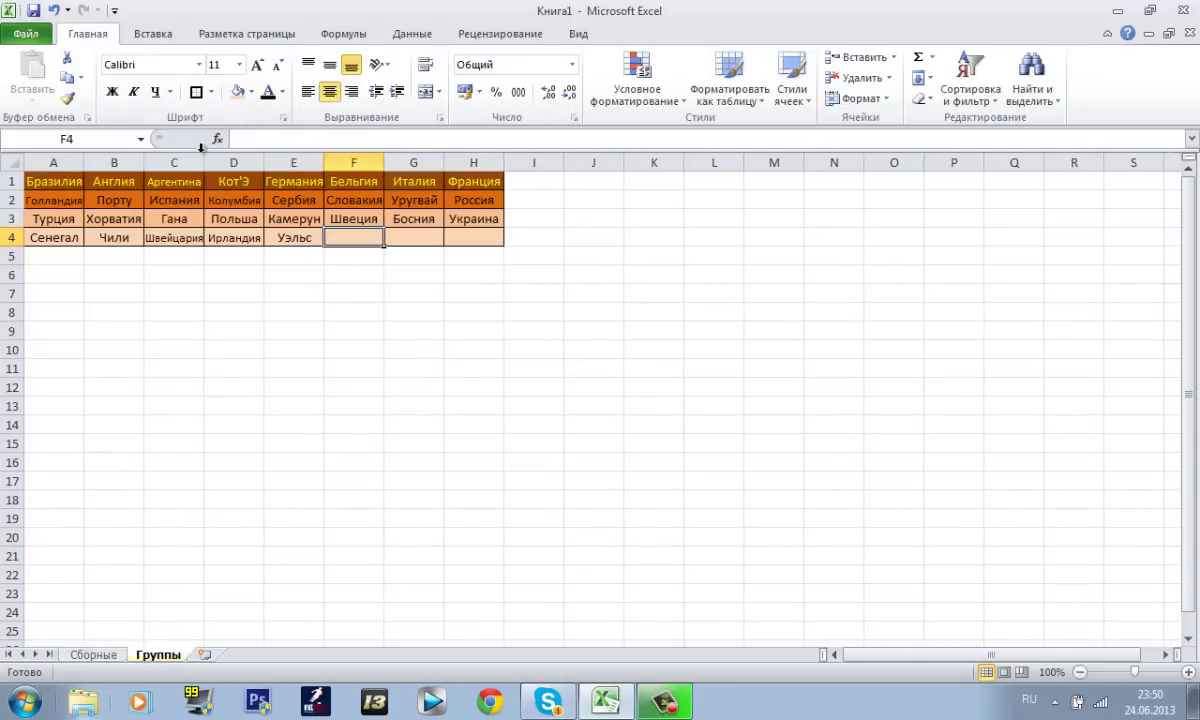
pyautogui.click(92, 652)
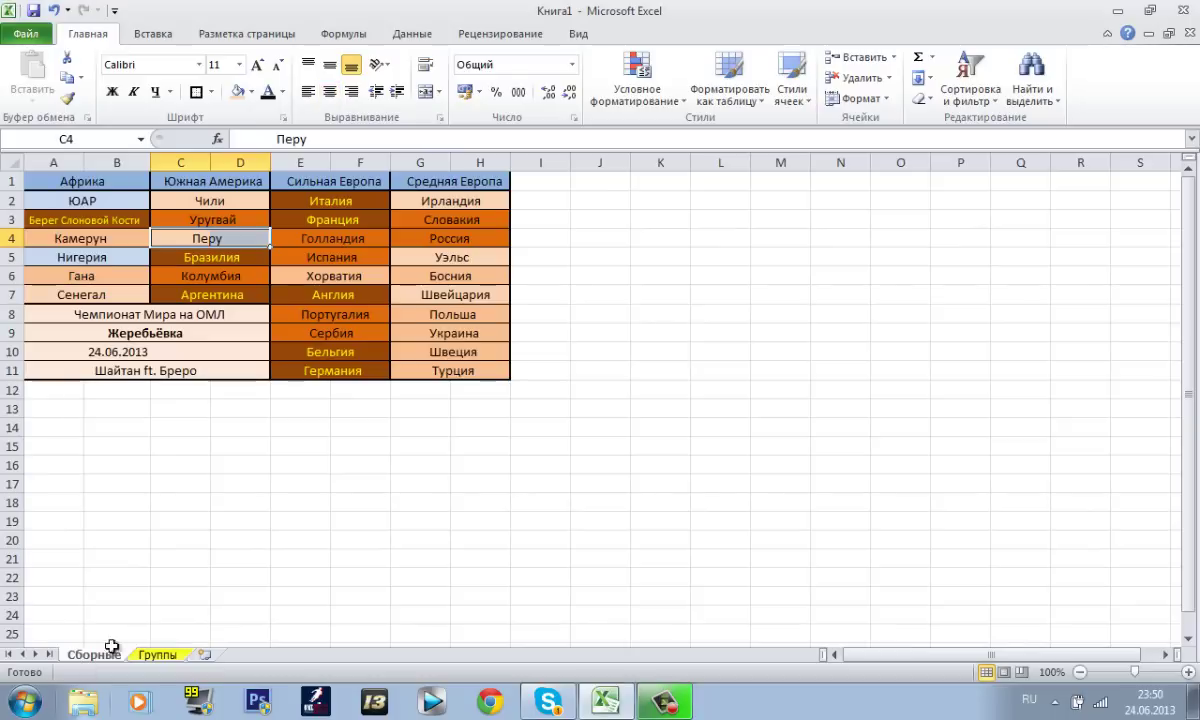
pyautogui.click(165, 655)
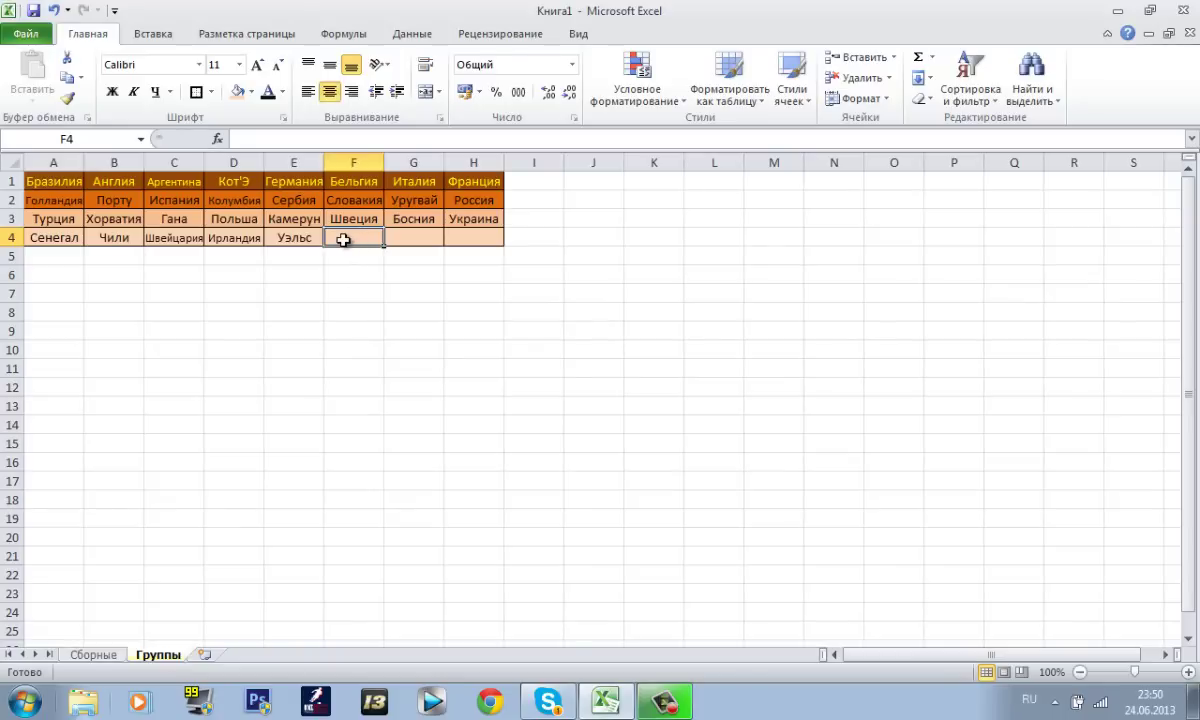
pyautogui.click(90, 655)
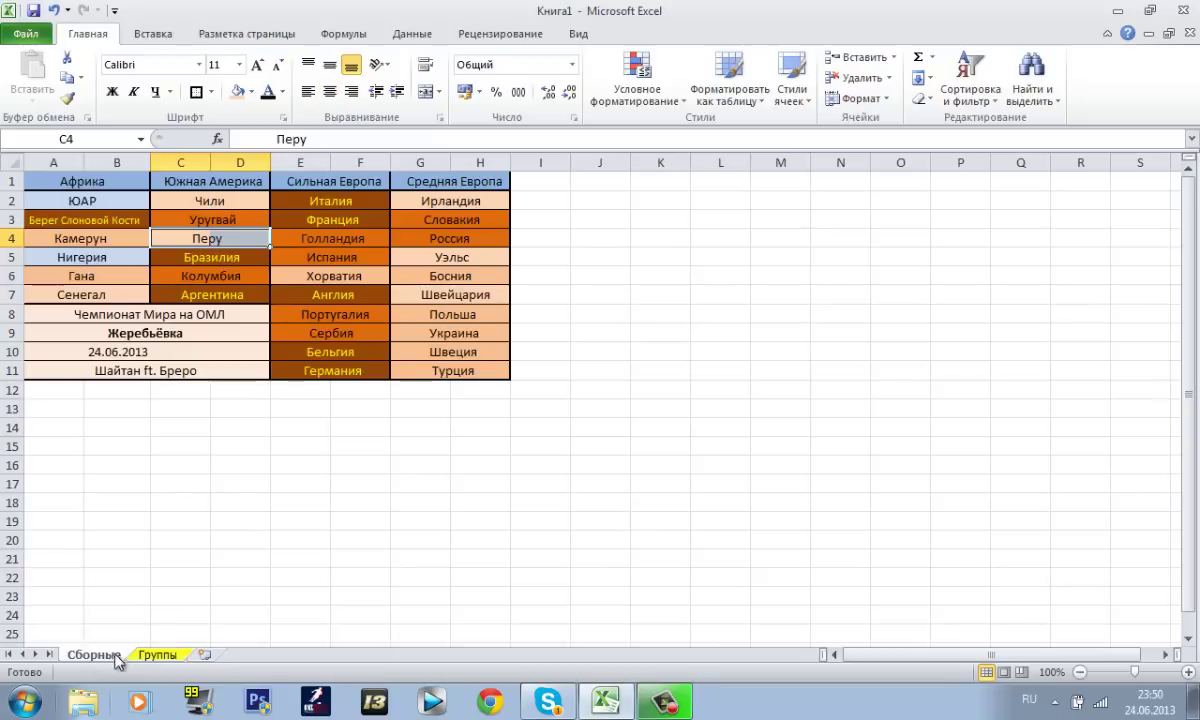
pyautogui.click(150, 657)
pyautogui.click(308, 137)
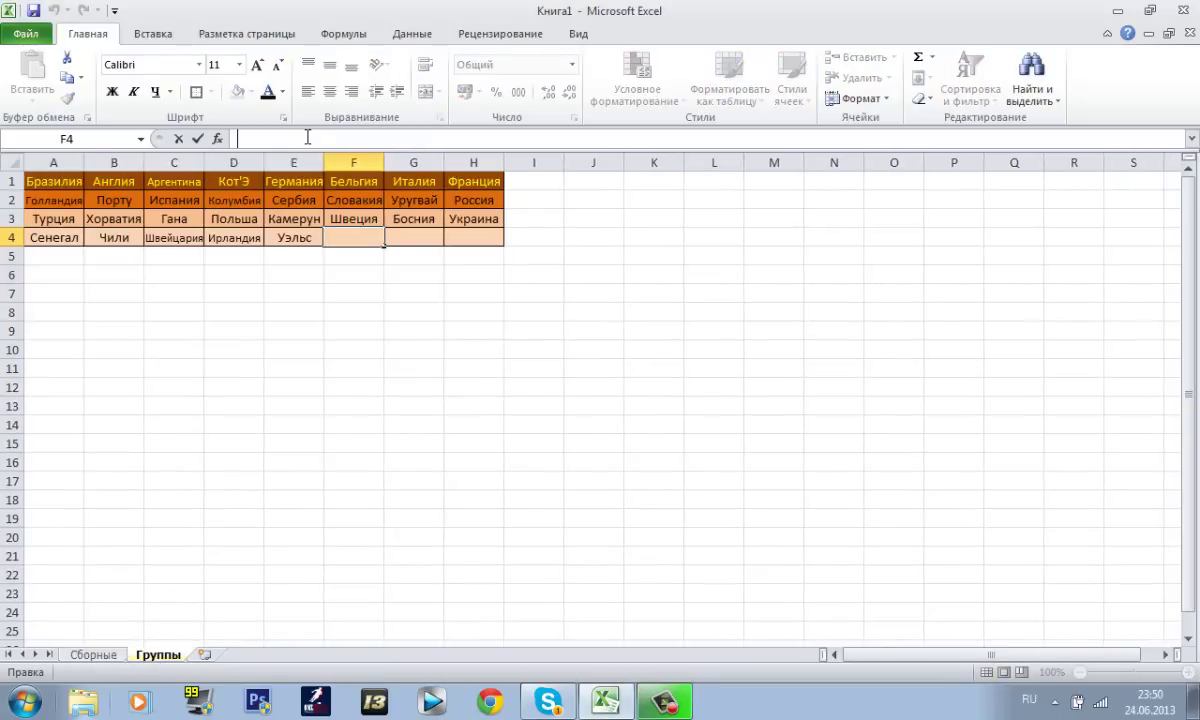
pyautogui.write('Перу')
pyautogui.click(407, 256)
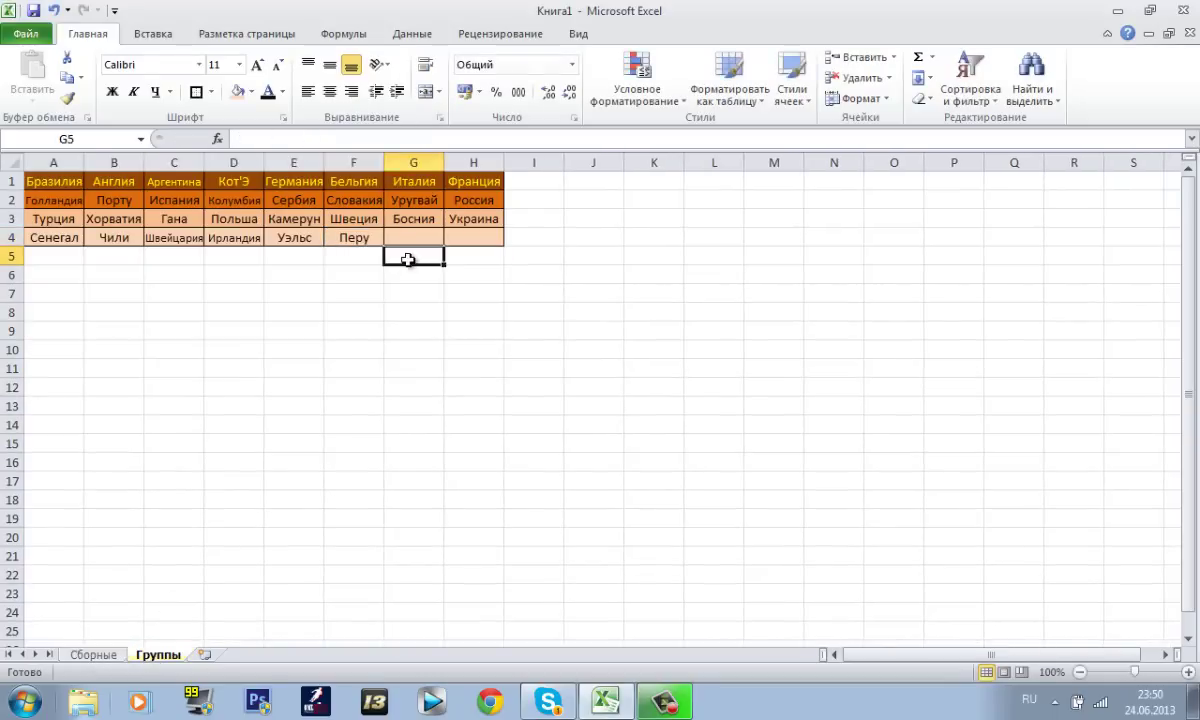
# - Fill the Нигерия cell in the Африка column of the Сборные sheet with the same pale orange as Сенегал
pyautogui.click(85, 651)
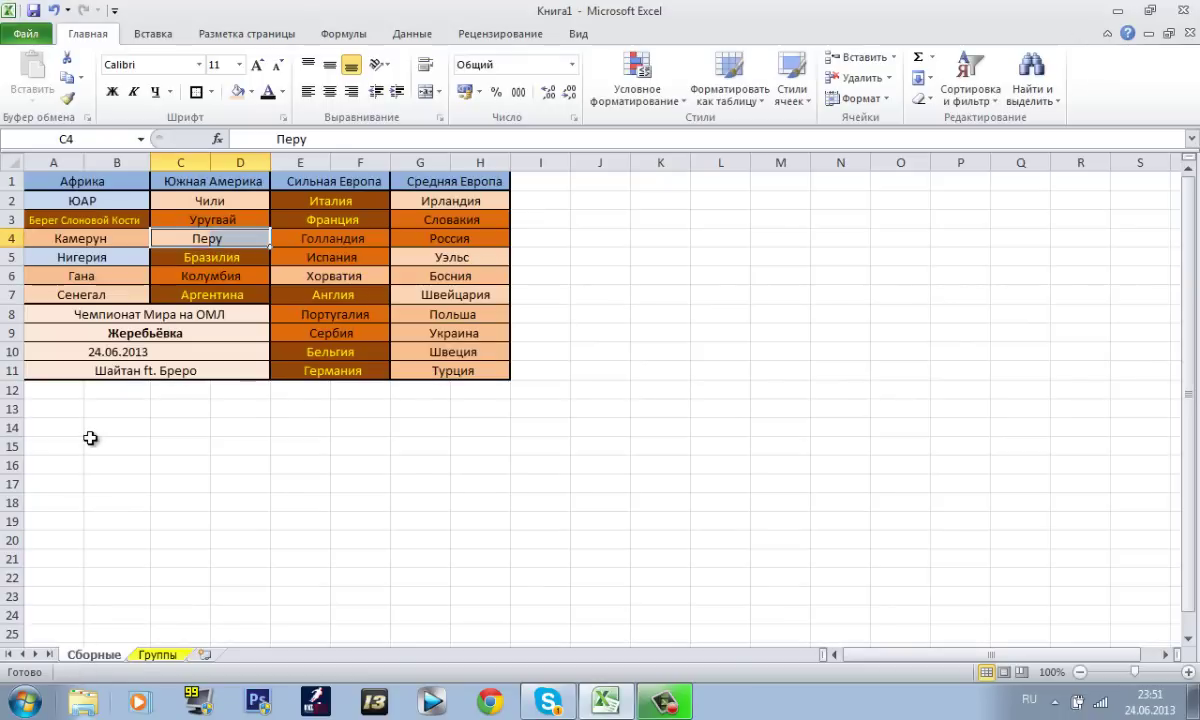
pyautogui.hotkey('ctrl', 'Home')
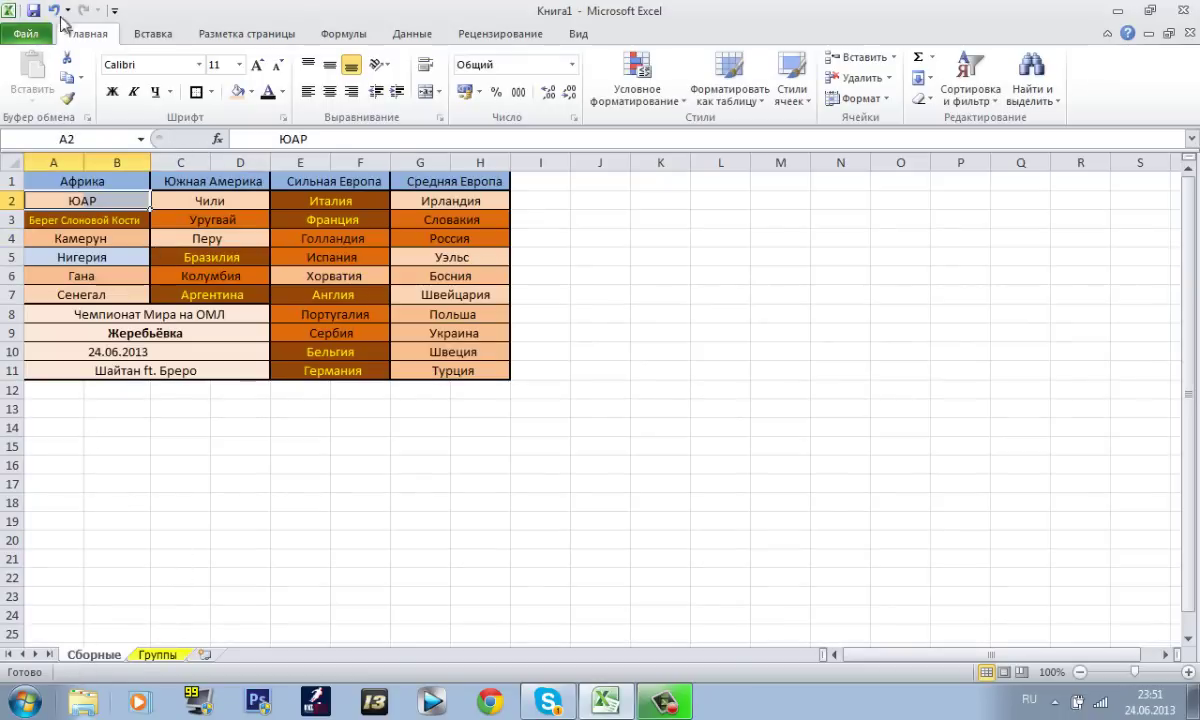
pyautogui.click(101, 258)
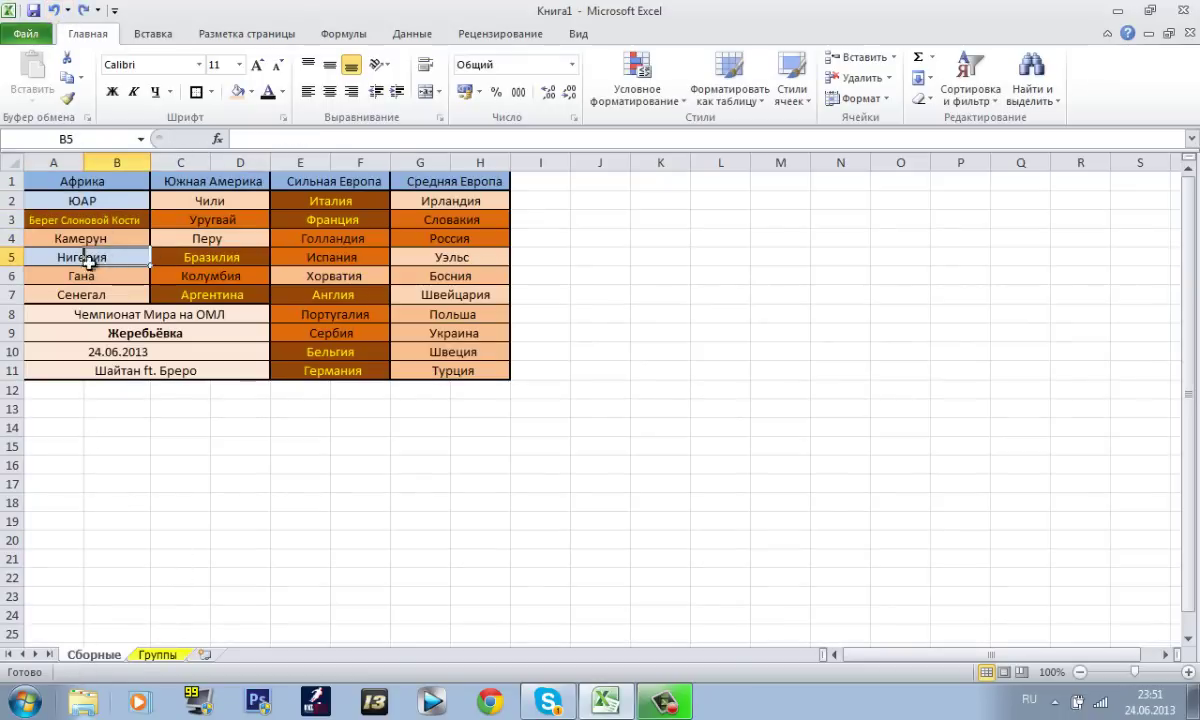
pyautogui.moveTo(43, 257); pyautogui.dragTo(109, 257)
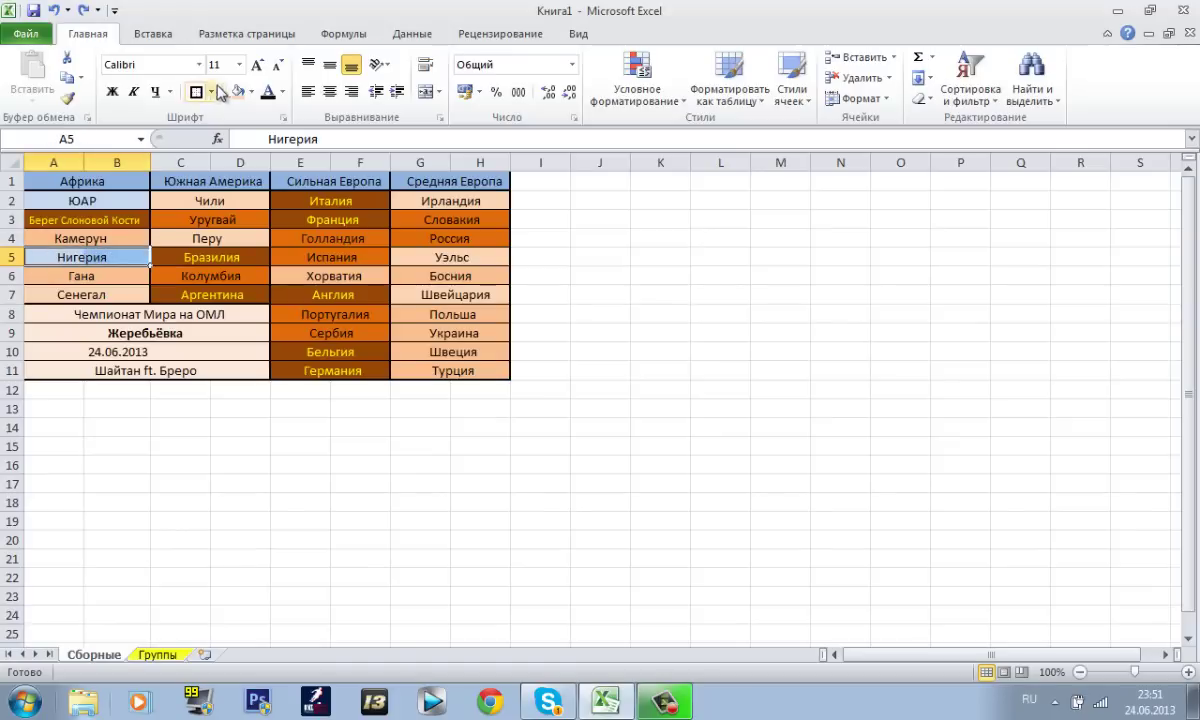
pyautogui.click(182, 520)
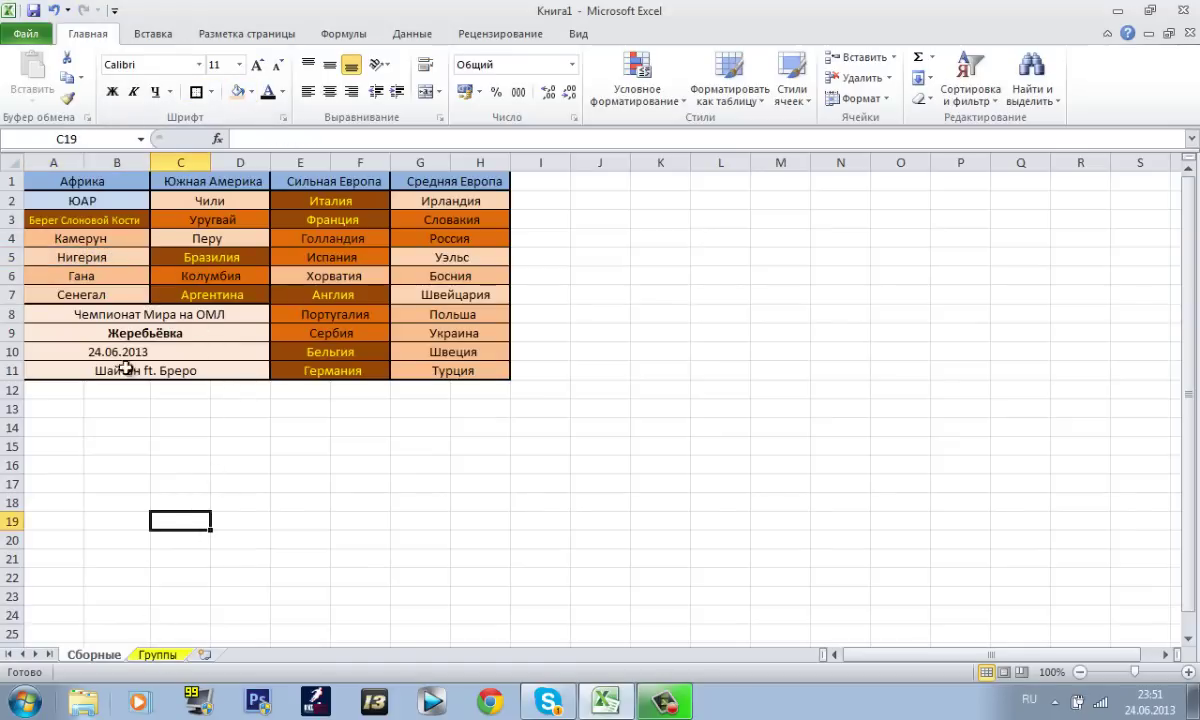
# - Enter Нигерия in cell G4 of the Группы sheet, below Босния
pyautogui.click(157, 654)
pyautogui.click(300, 140)
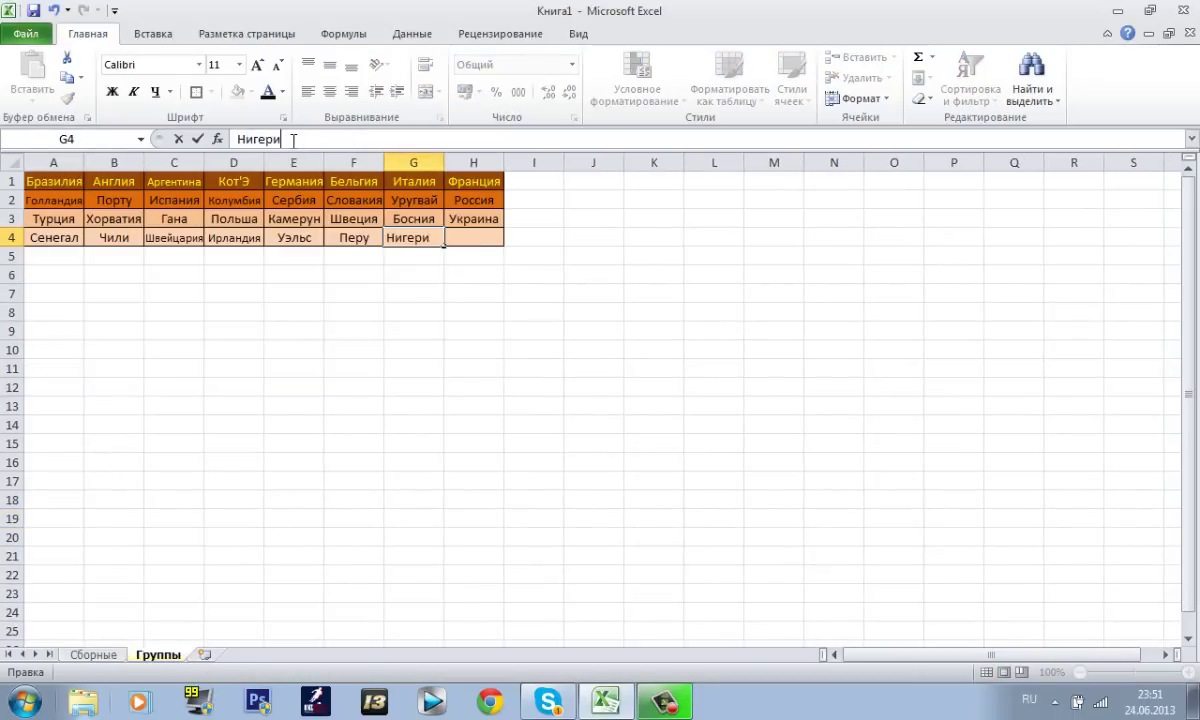
pyautogui.click(515, 290)
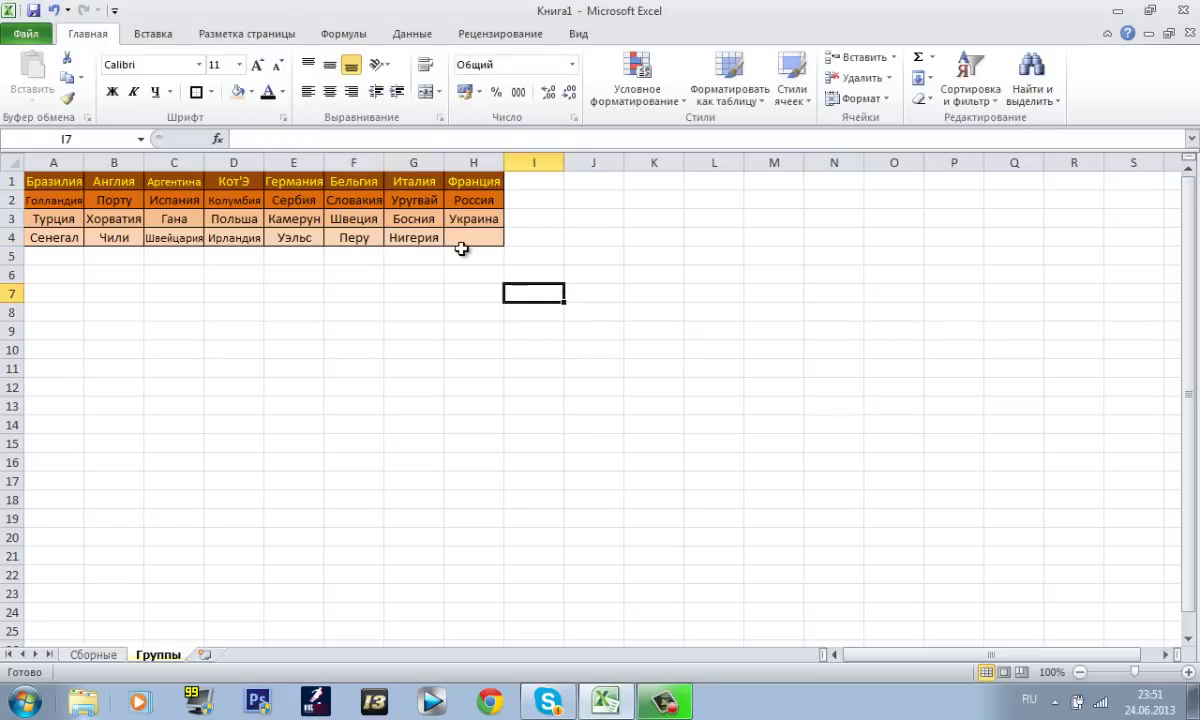
# - Review the four teams of the group headed by Италия in column G and the fourth row of the Группы sheet
pyautogui.moveTo(437, 236); pyautogui.dragTo(435, 170)
pyautogui.click(442, 272)
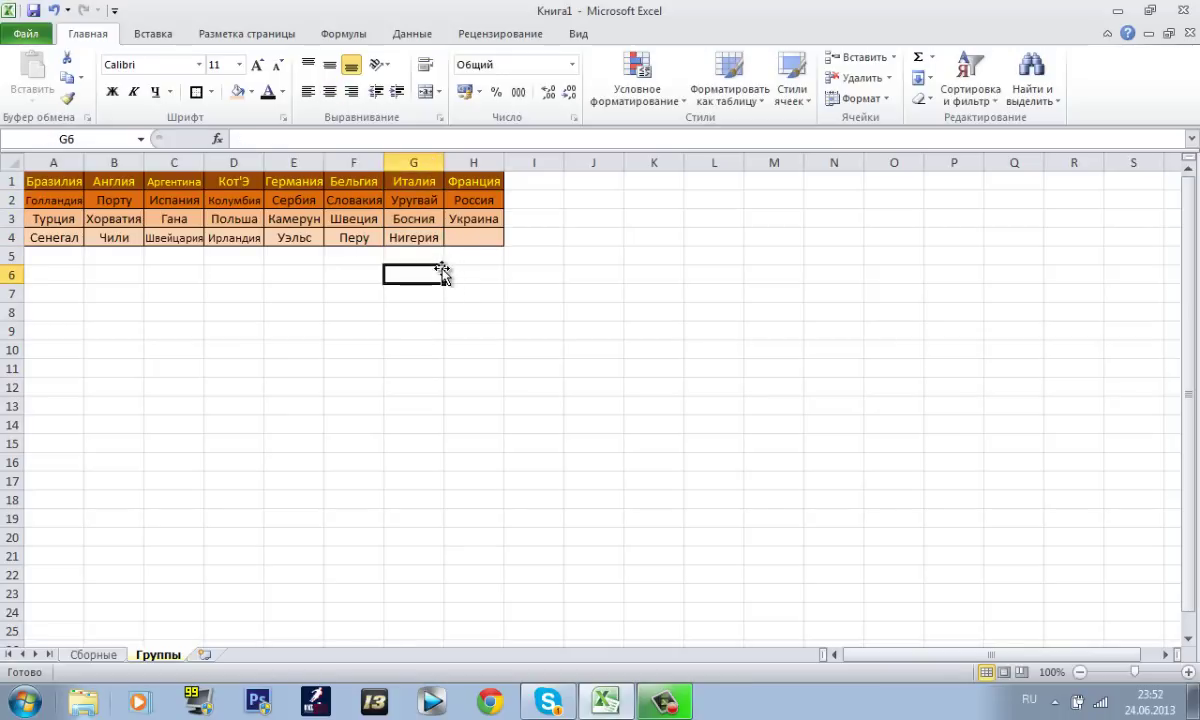
pyautogui.moveTo(405, 255); pyautogui.dragTo(62, 257)
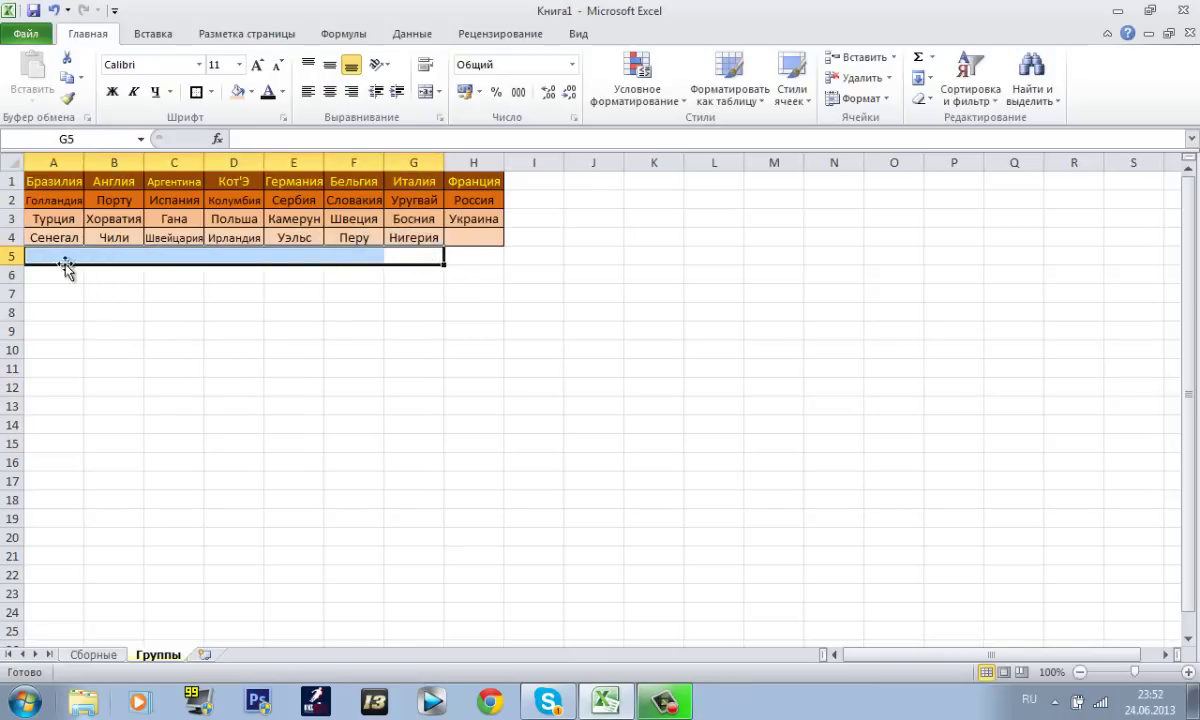
pyautogui.click(292, 308)
pyautogui.moveTo(77, 255)
pyautogui.mouseDown()
pyautogui.moveTo(300, 240)
pyautogui.moveTo(522, 185)
pyautogui.moveTo(415, 246)
pyautogui.moveTo(20, 255)
pyautogui.mouseUp()
pyautogui.click(635, 214)
pyautogui.click(447, 291)
# - Enter ЮАР in cell H4 of the Группы sheet, below Украина
pyautogui.click(461, 236)
pyautogui.click(333, 140)
pyautogui.write('ЮАР')
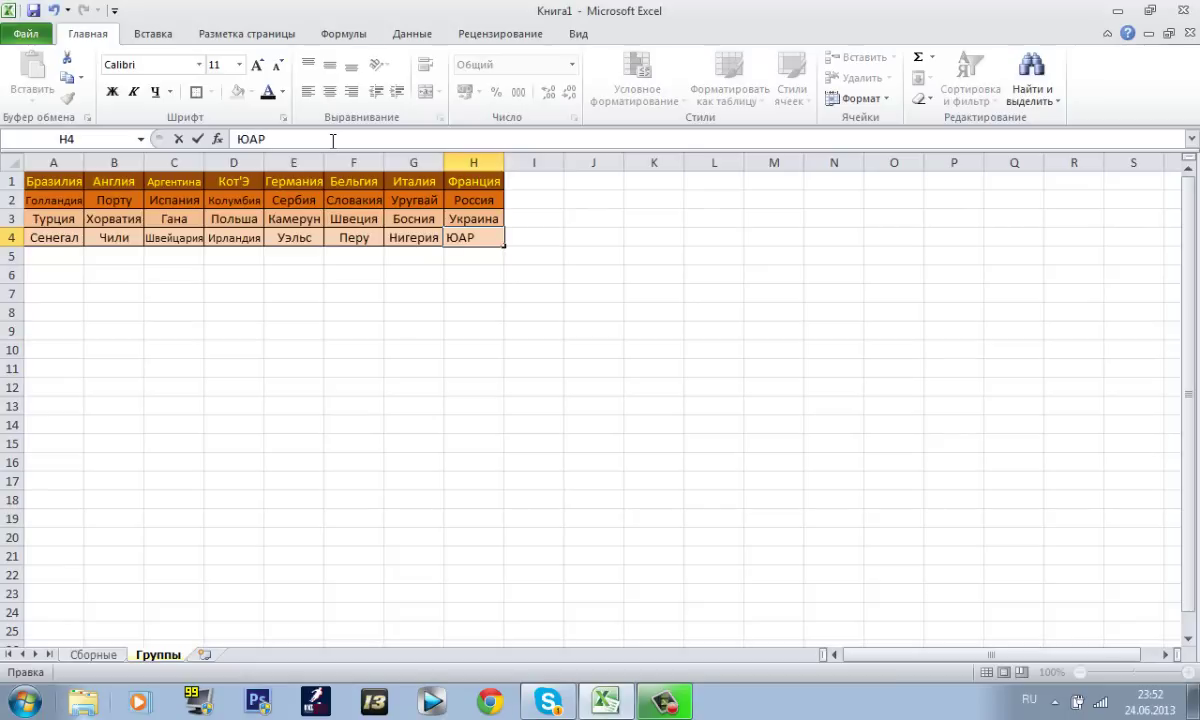
pyautogui.click(585, 352)
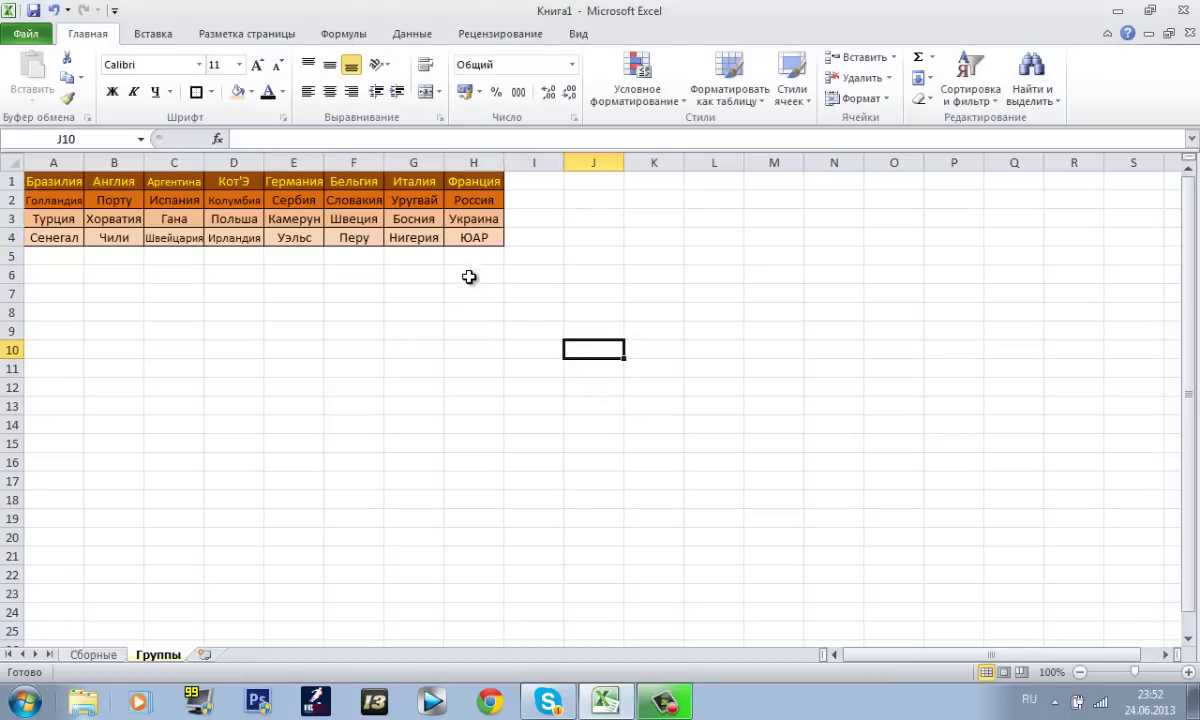
# - Fill the ЮАР cell in the Африка column of the Сборные sheet with the same pale orange as Нигерия
pyautogui.click(108, 653)
pyautogui.click(80, 198)
pyautogui.doubleClick(75, 201)
pyautogui.doubleClick(76, 203)
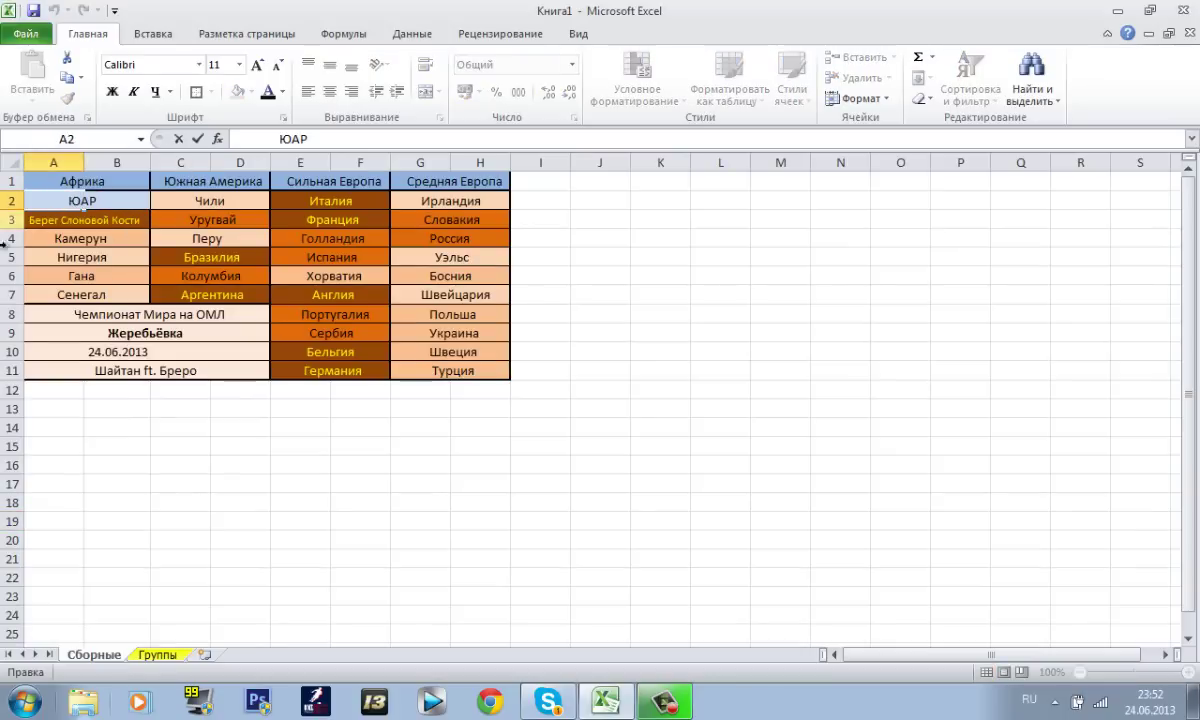
pyautogui.click(55, 236)
pyautogui.moveTo(59, 201); pyautogui.dragTo(125, 199)
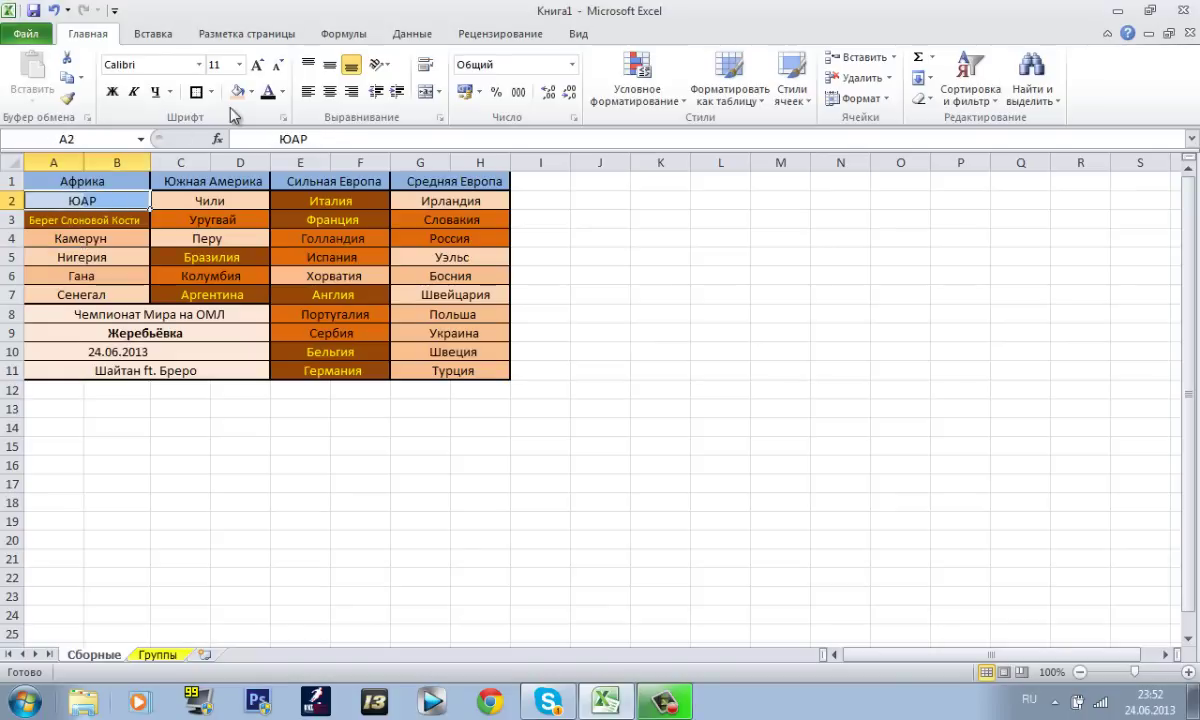
pyautogui.click(245, 333)
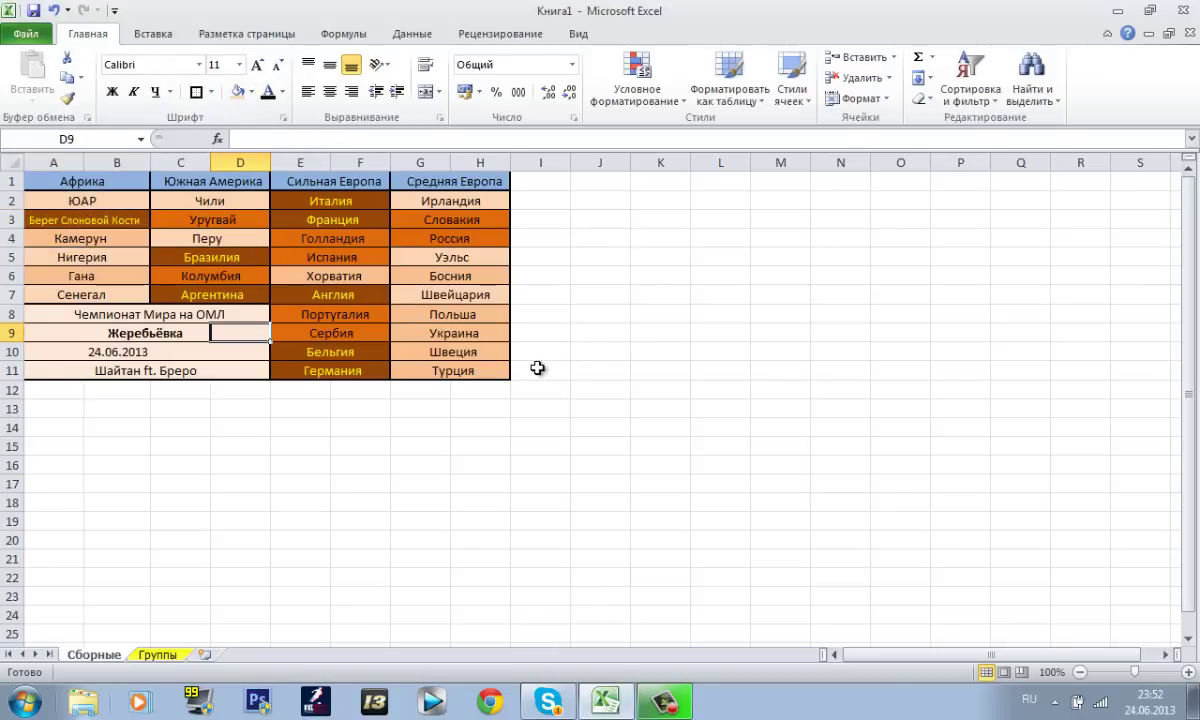
# - Change the fill of the title block in A8:D11 of the Сборные sheet to light pink
pyautogui.moveTo(33, 350); pyautogui.dragTo(238, 306)
pyautogui.click(282, 92)
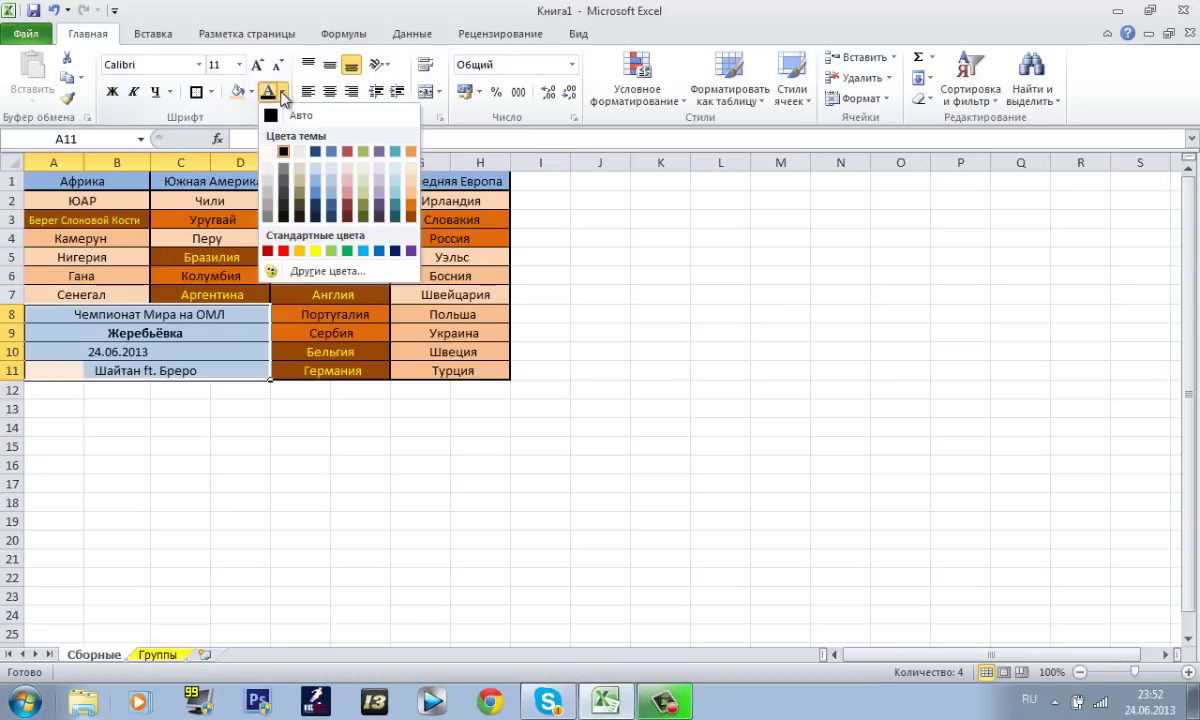
pyautogui.click(251, 91)
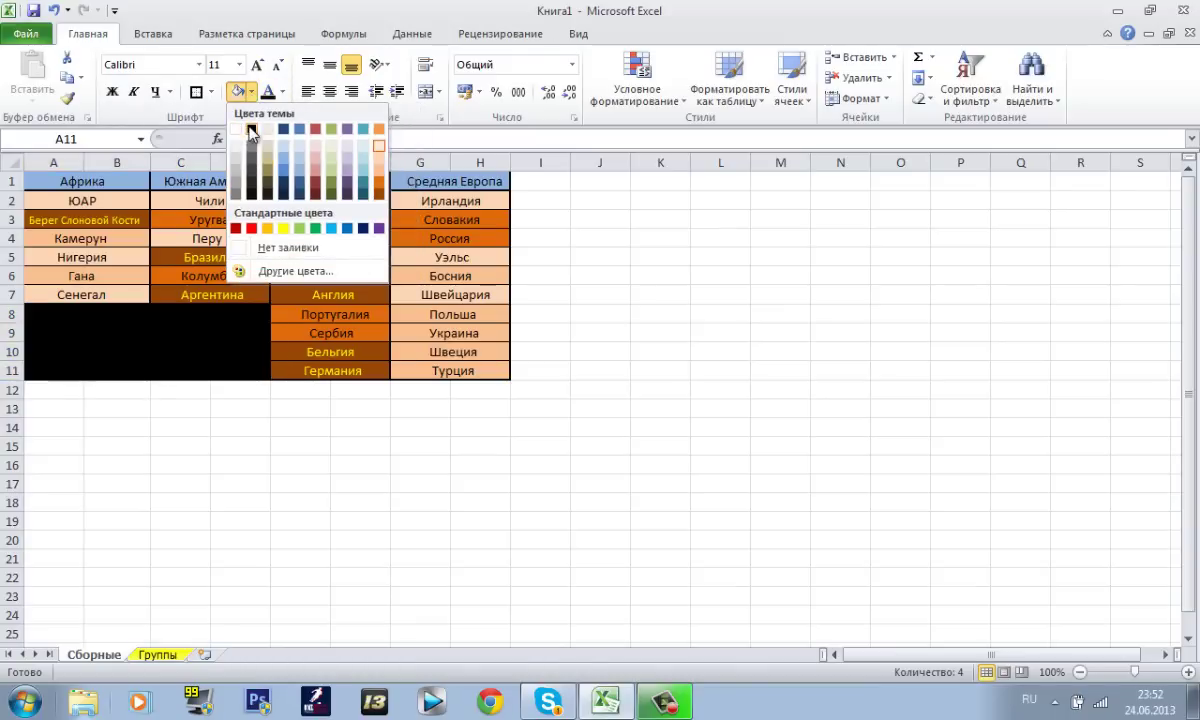
pyautogui.click(315, 153)
pyautogui.click(405, 370)
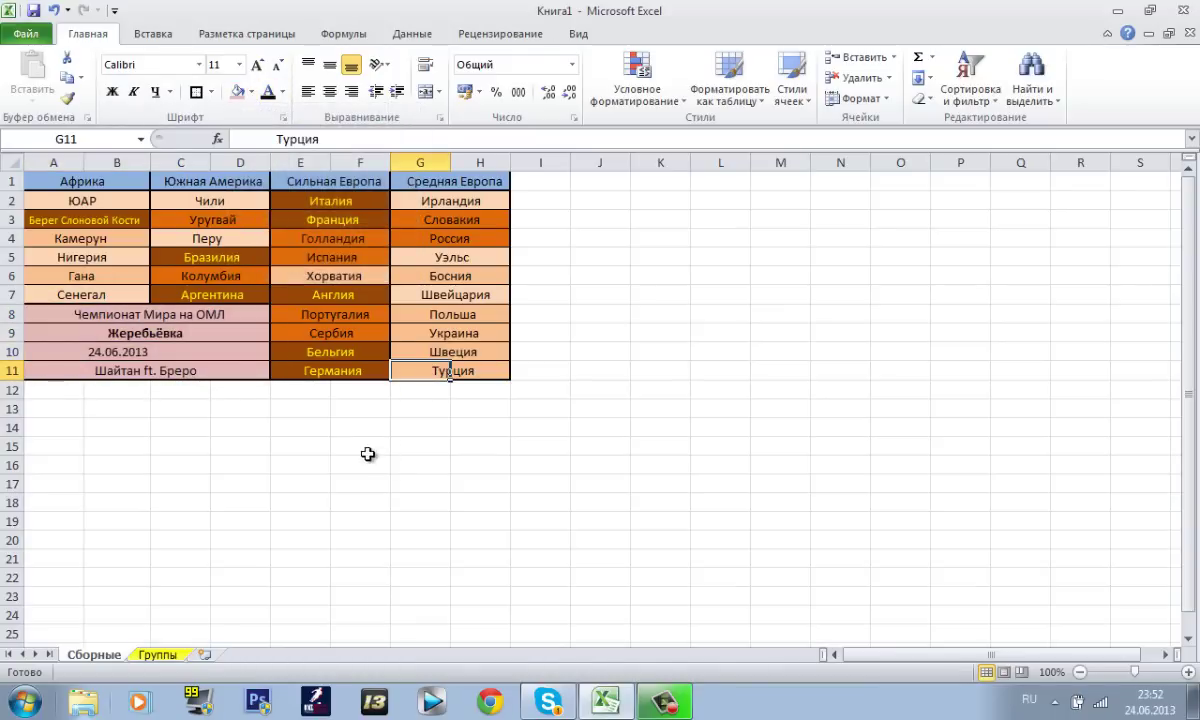
pyautogui.click(340, 334)
pyautogui.rightClick(348, 336)
pyautogui.click(240, 397)
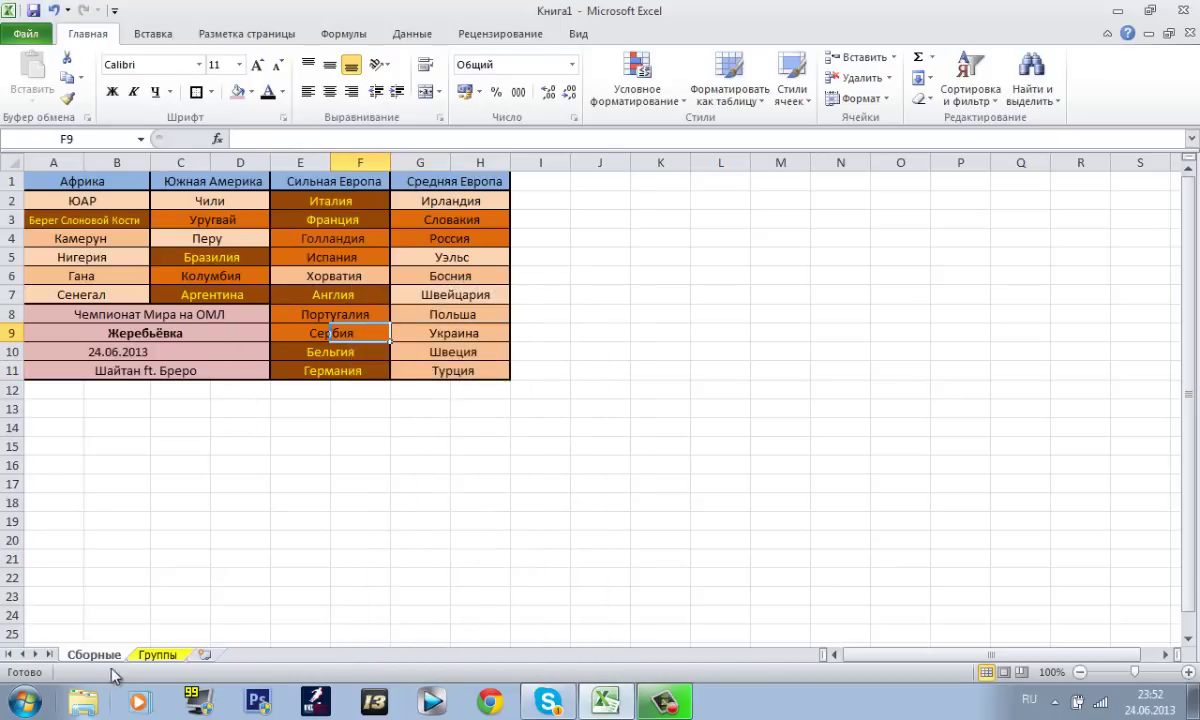
# - Review the four teams of the group headed by Бразилия in column A of the Группы sheet
pyautogui.click(155, 655)
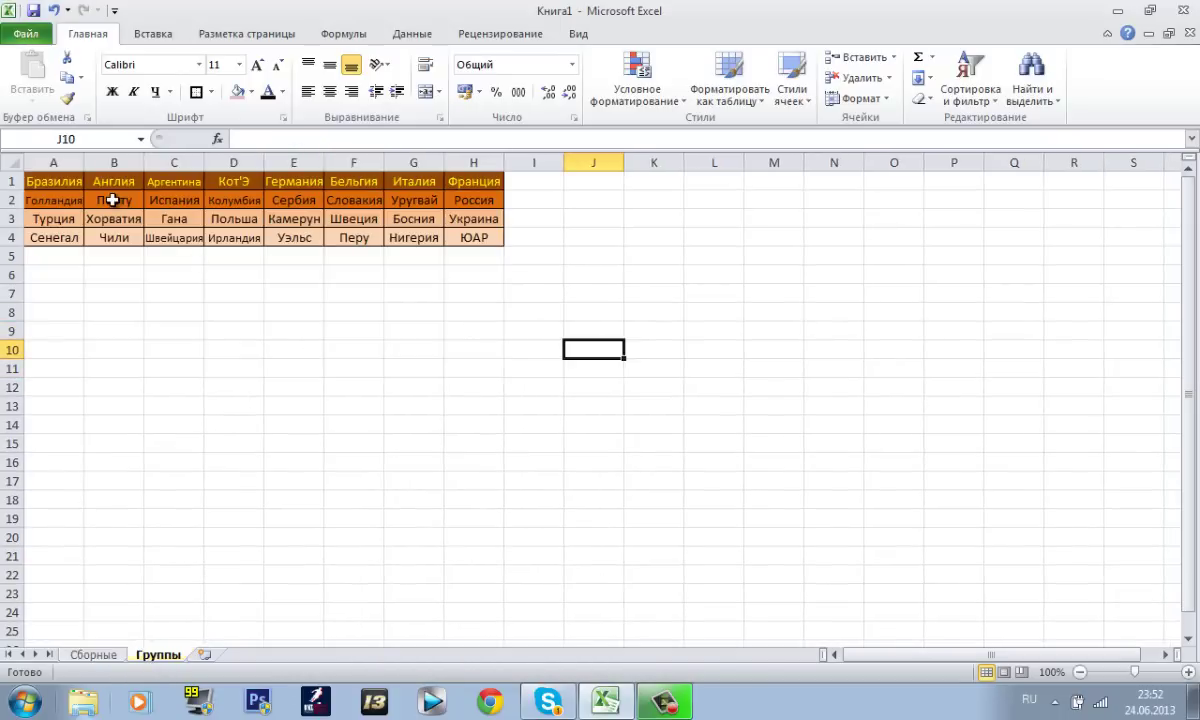
pyautogui.moveTo(46, 258); pyautogui.dragTo(78, 181)
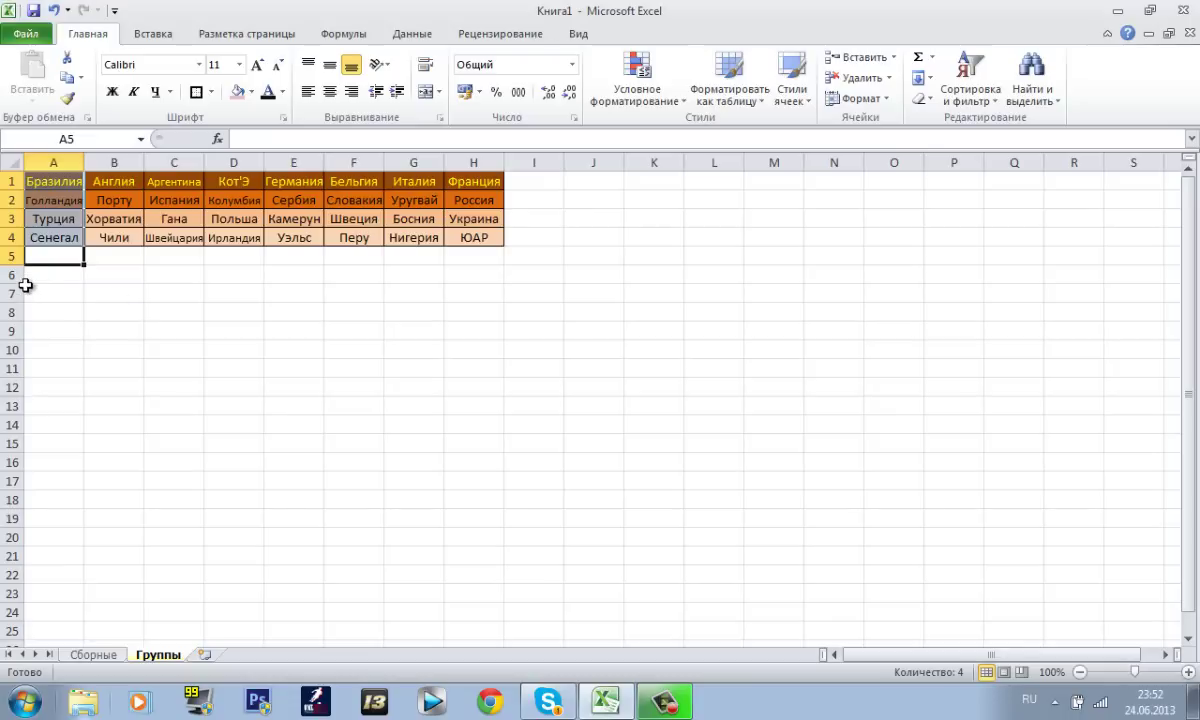
pyautogui.moveTo(43, 284); pyautogui.dragTo(59, 195)
pyautogui.click(135, 256)
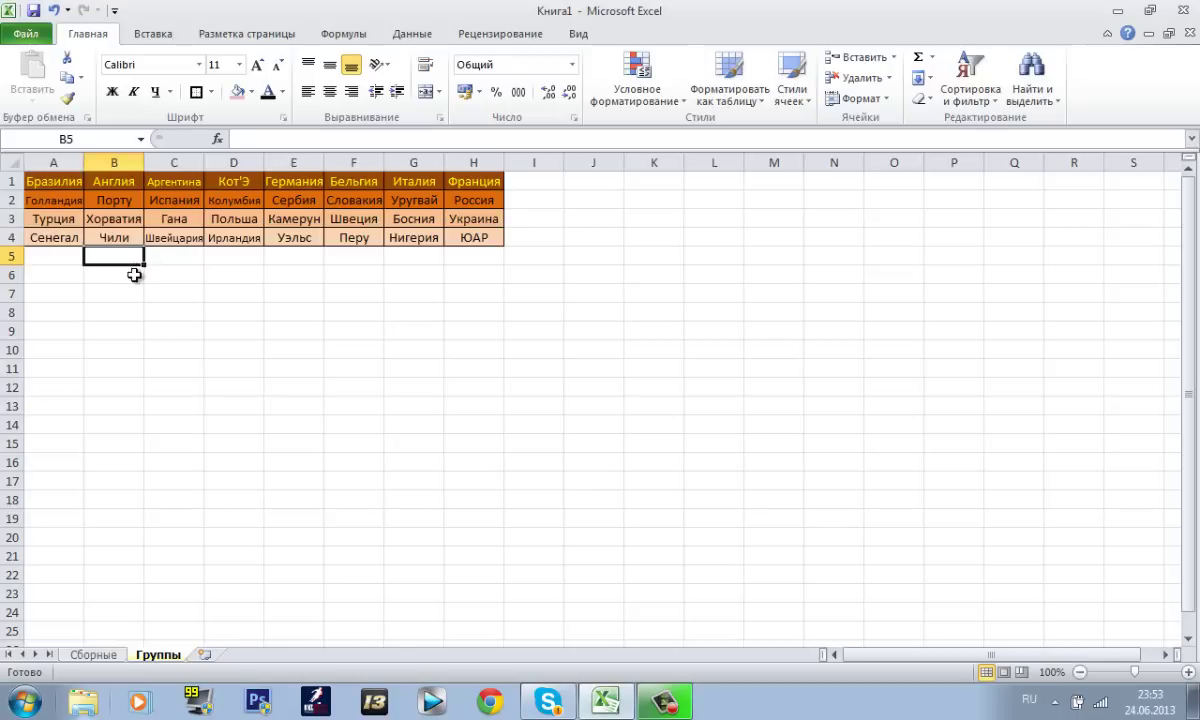
pyautogui.moveTo(54, 252)
pyautogui.mouseDown()
pyautogui.moveTo(62, 194)
pyautogui.moveTo(59, 273)
pyautogui.moveTo(67, 238)
pyautogui.moveTo(64, 250)
pyautogui.mouseUp()
pyautogui.click(67, 277)
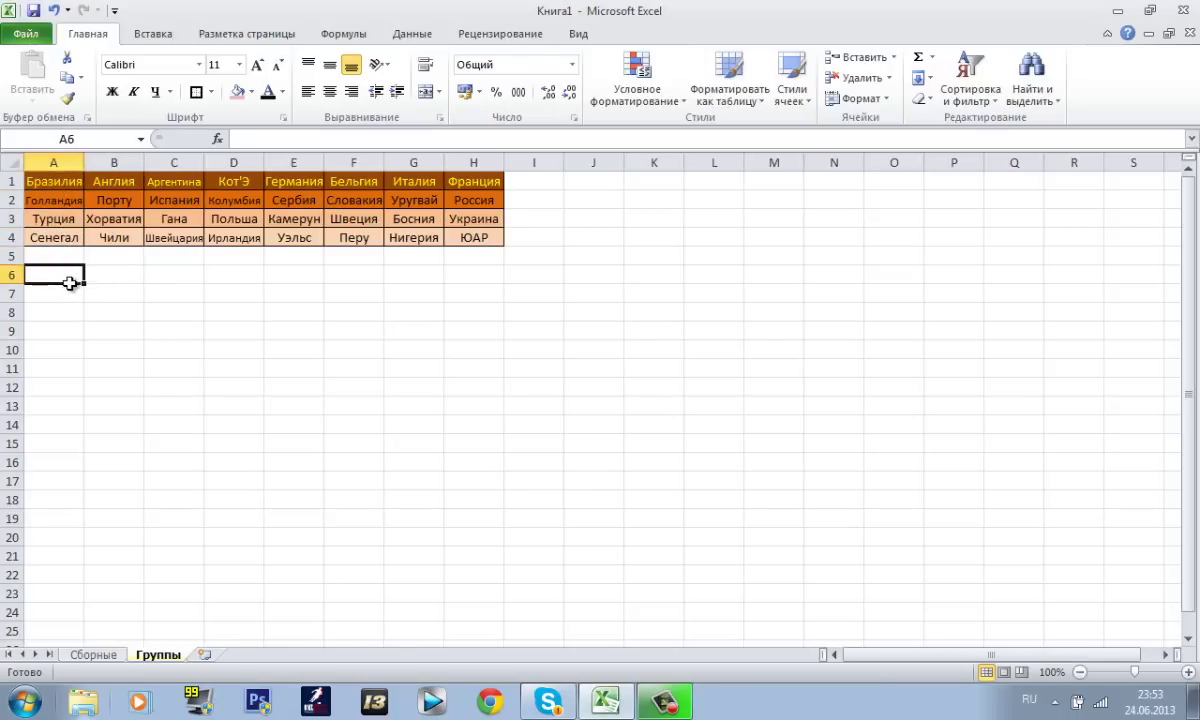
pyautogui.click(64, 257)
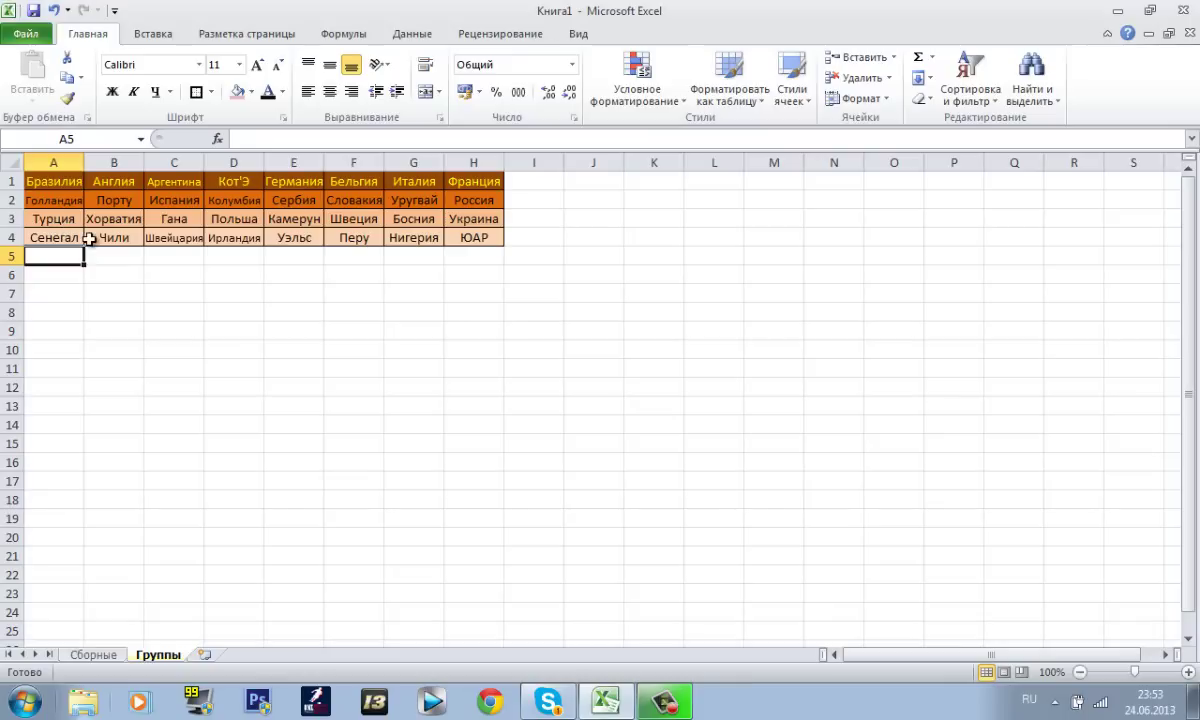
pyautogui.moveTo(78, 233); pyautogui.dragTo(30, 185)
pyautogui.click(45, 222)
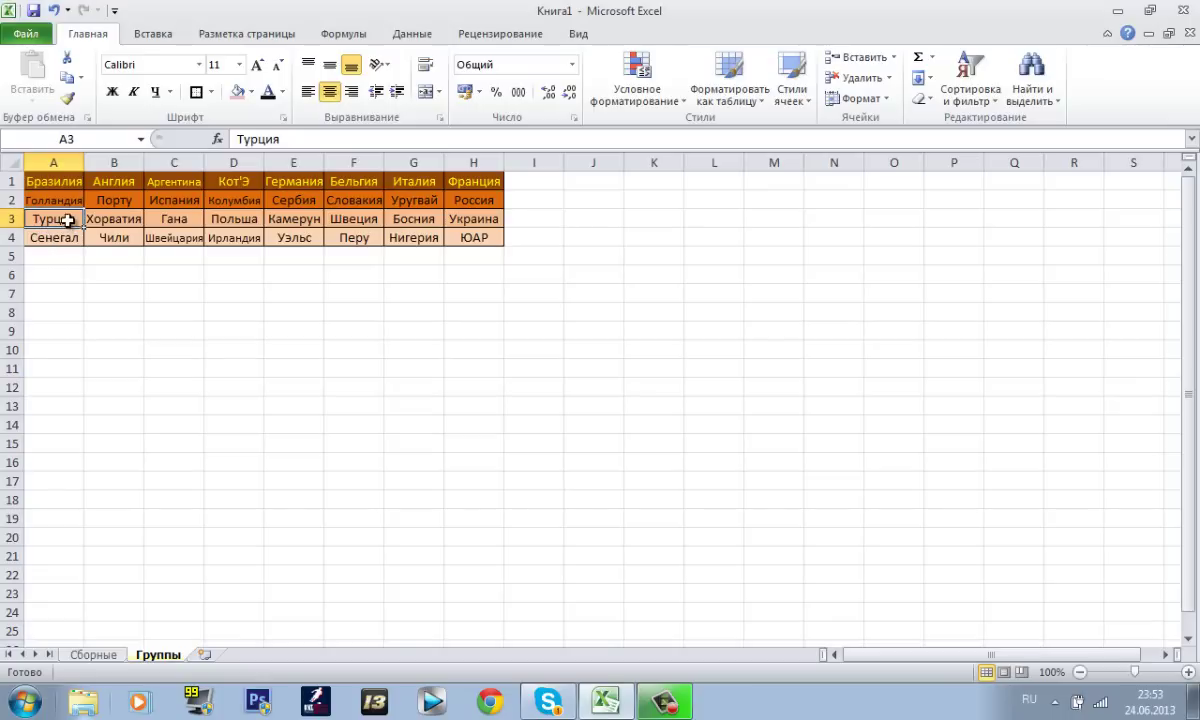
# - Review the four teams of the group headed by Англия in column B of the Группы sheet
pyautogui.click(116, 184)
pyautogui.moveTo(120, 185); pyautogui.dragTo(125, 197)
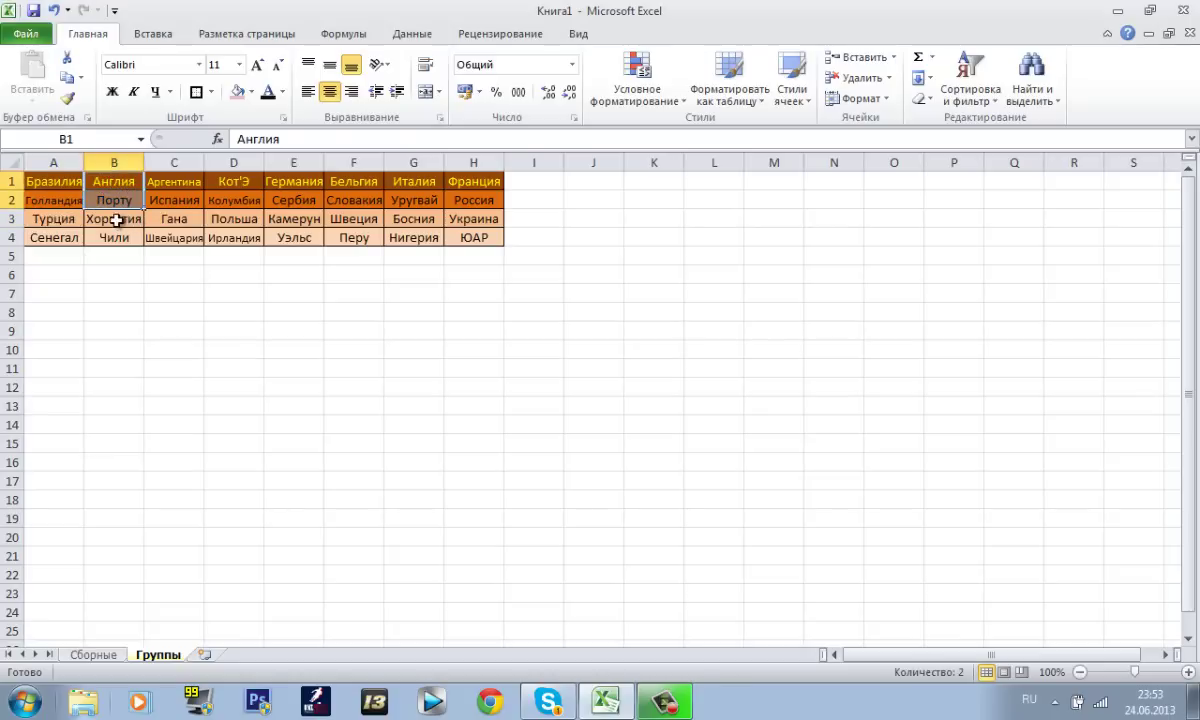
pyautogui.click(119, 219)
pyautogui.click(123, 240)
pyautogui.moveTo(108, 227); pyautogui.dragTo(112, 181)
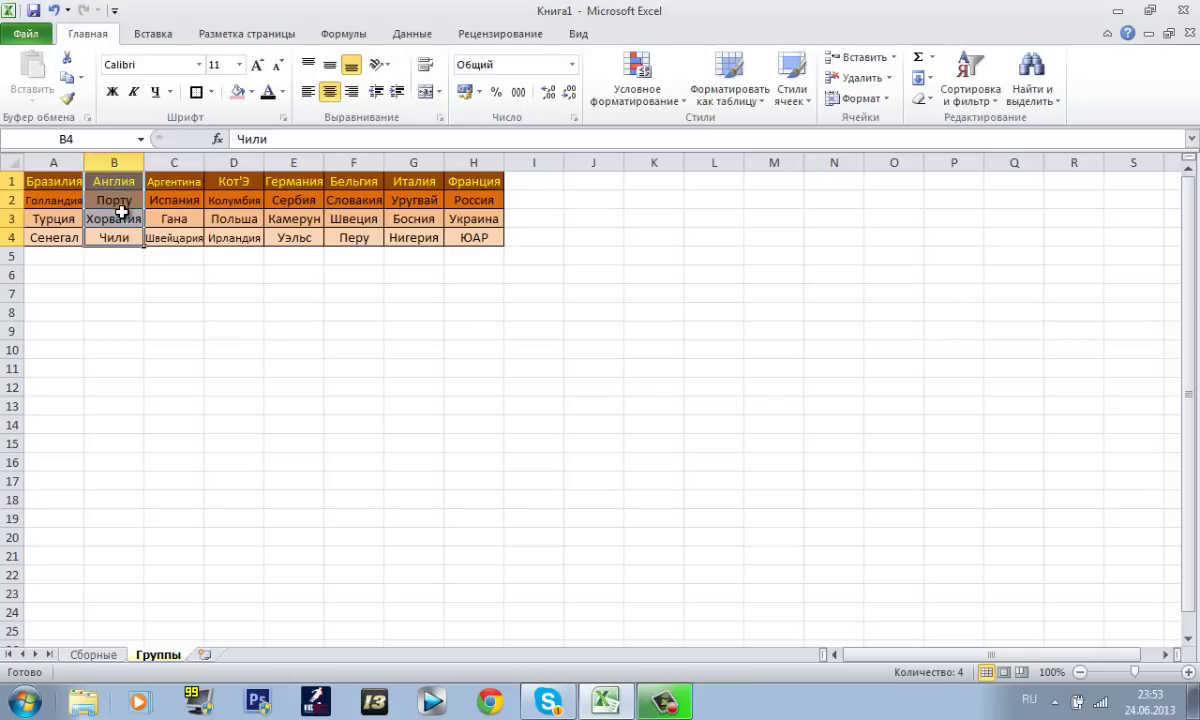
pyautogui.click(107, 256)
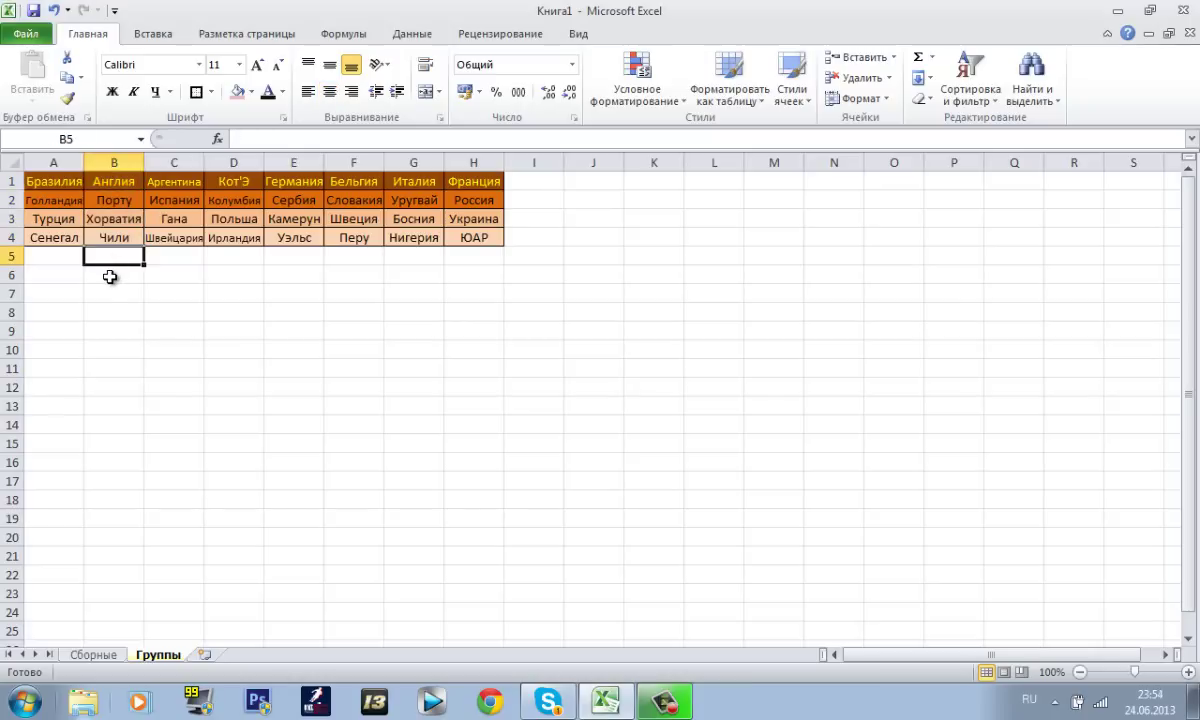
pyautogui.click(100, 220)
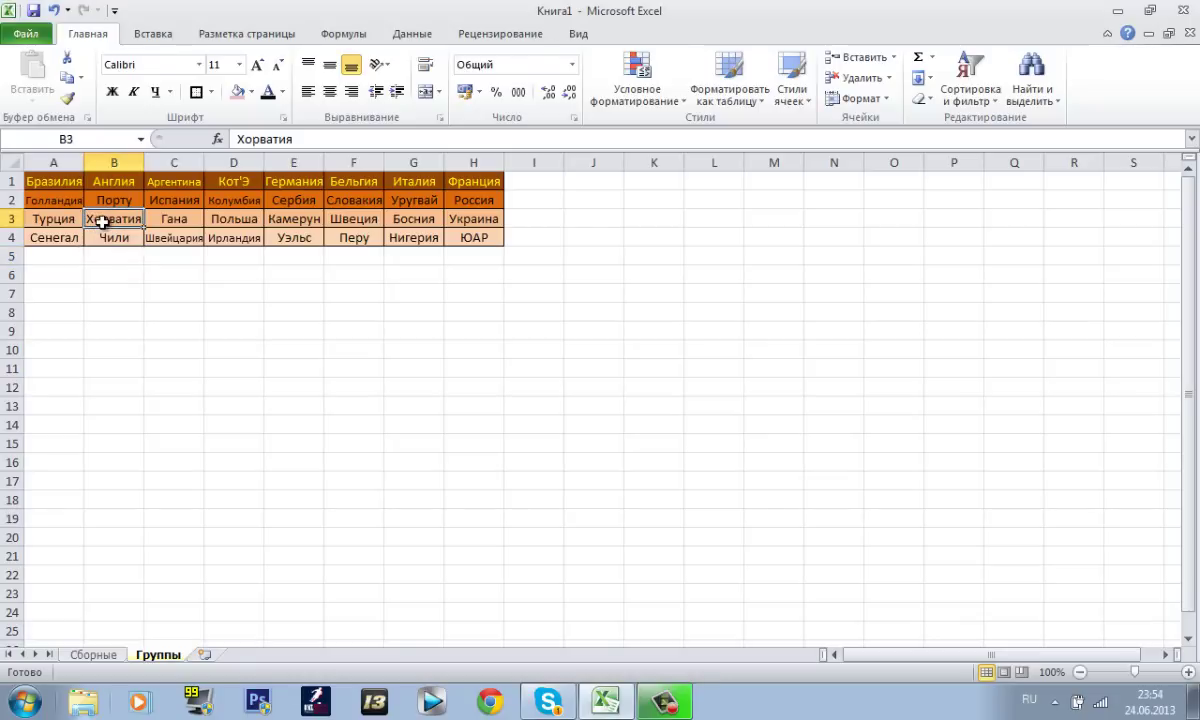
pyautogui.click(120, 197)
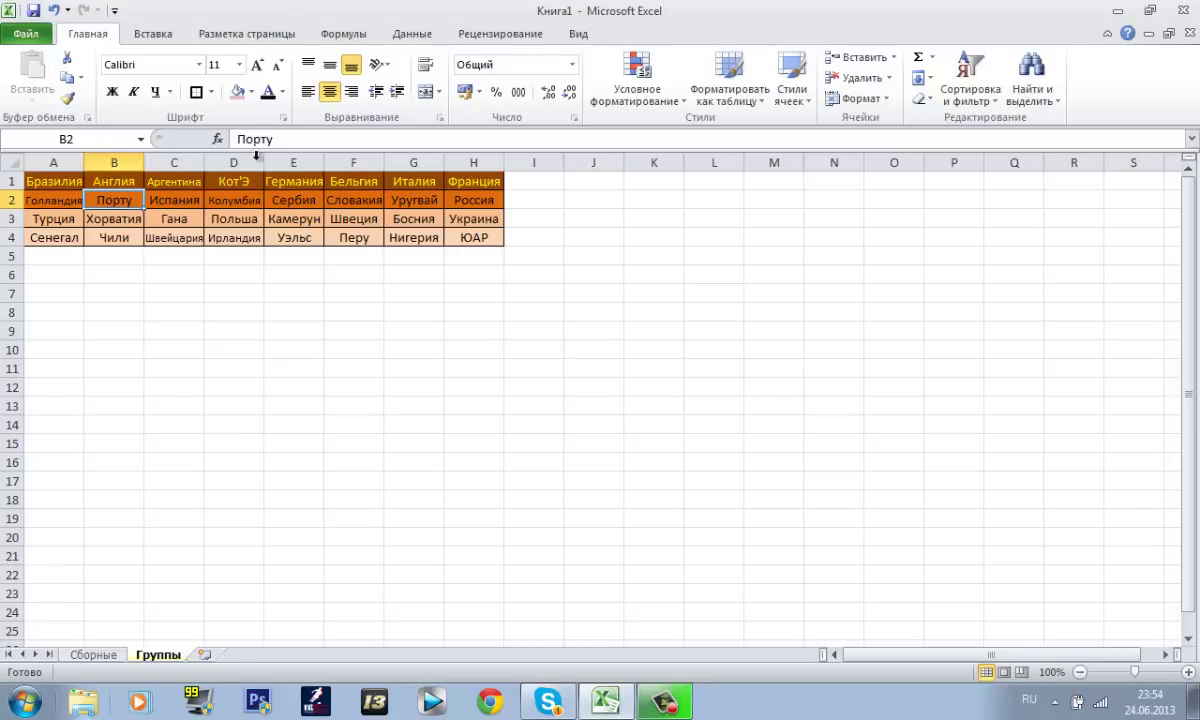
pyautogui.click(125, 218)
pyautogui.moveTo(123, 197); pyautogui.dragTo(120, 181)
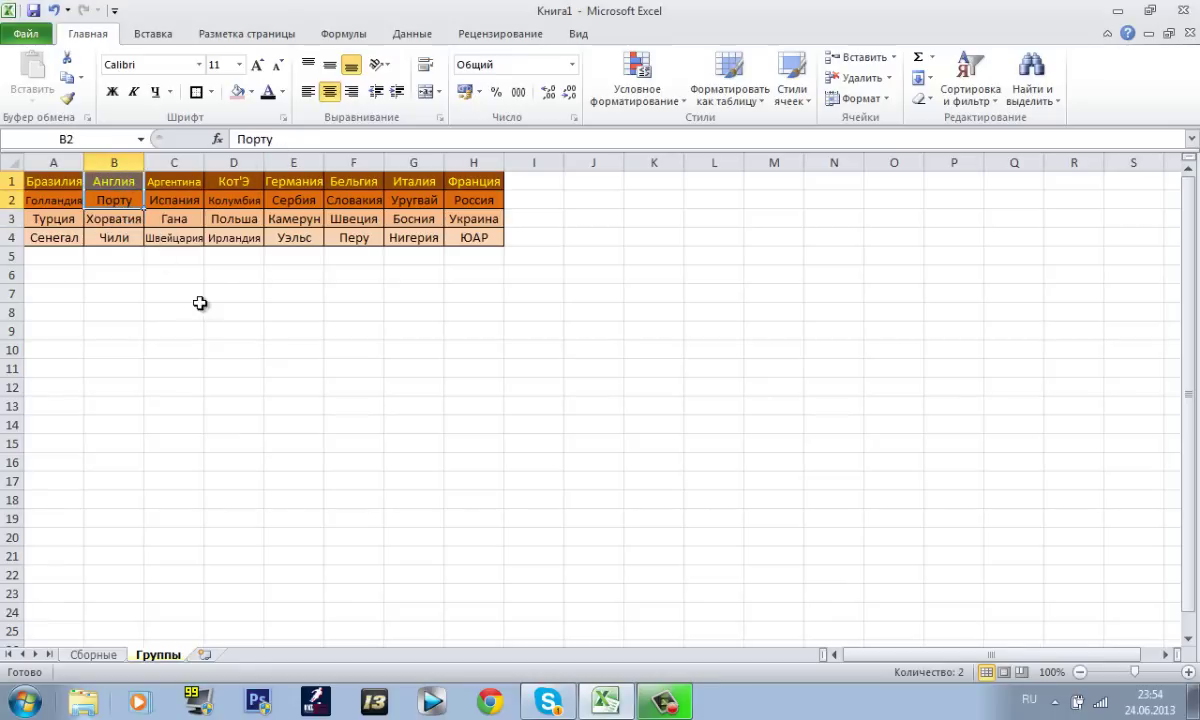
# - Review the four teams of the group headed by Аргентина in column C of the Группы sheet
pyautogui.moveTo(178, 255); pyautogui.dragTo(190, 188)
pyautogui.click(187, 236)
pyautogui.doubleClick(192, 236)
pyautogui.moveTo(192, 236); pyautogui.dragTo(186, 213)
pyautogui.press('Escape')
pyautogui.click(190, 272)
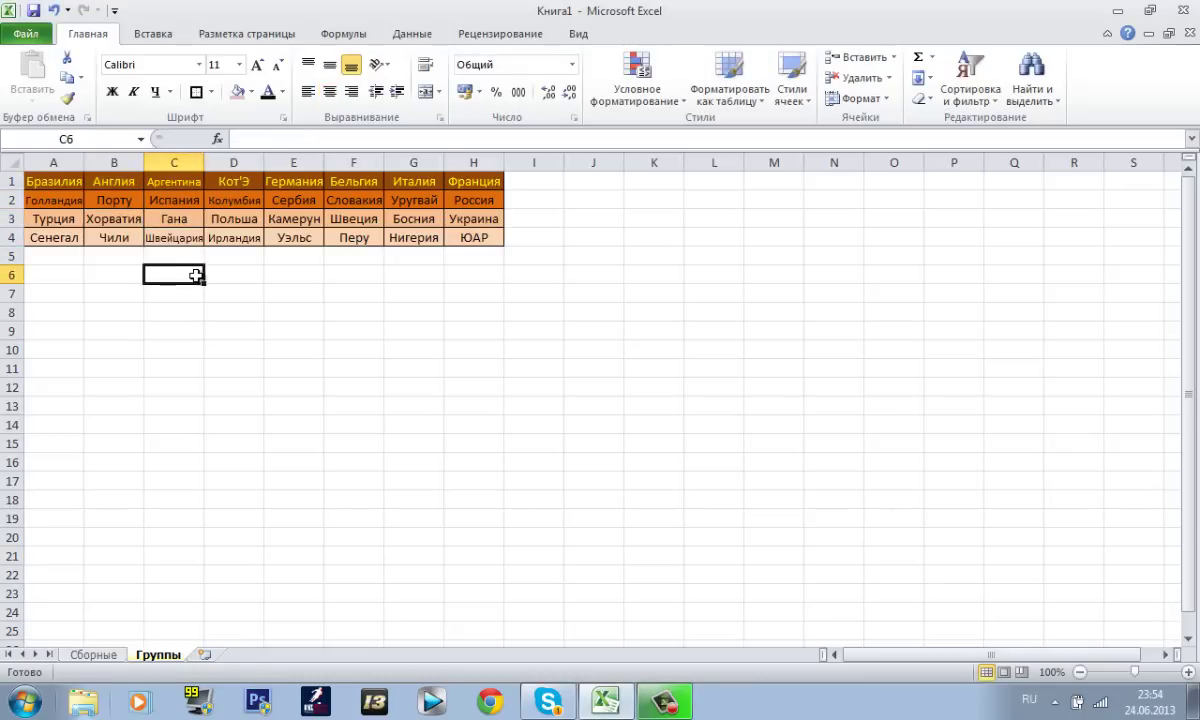
pyautogui.click(186, 257)
pyautogui.moveTo(158, 238); pyautogui.dragTo(172, 181)
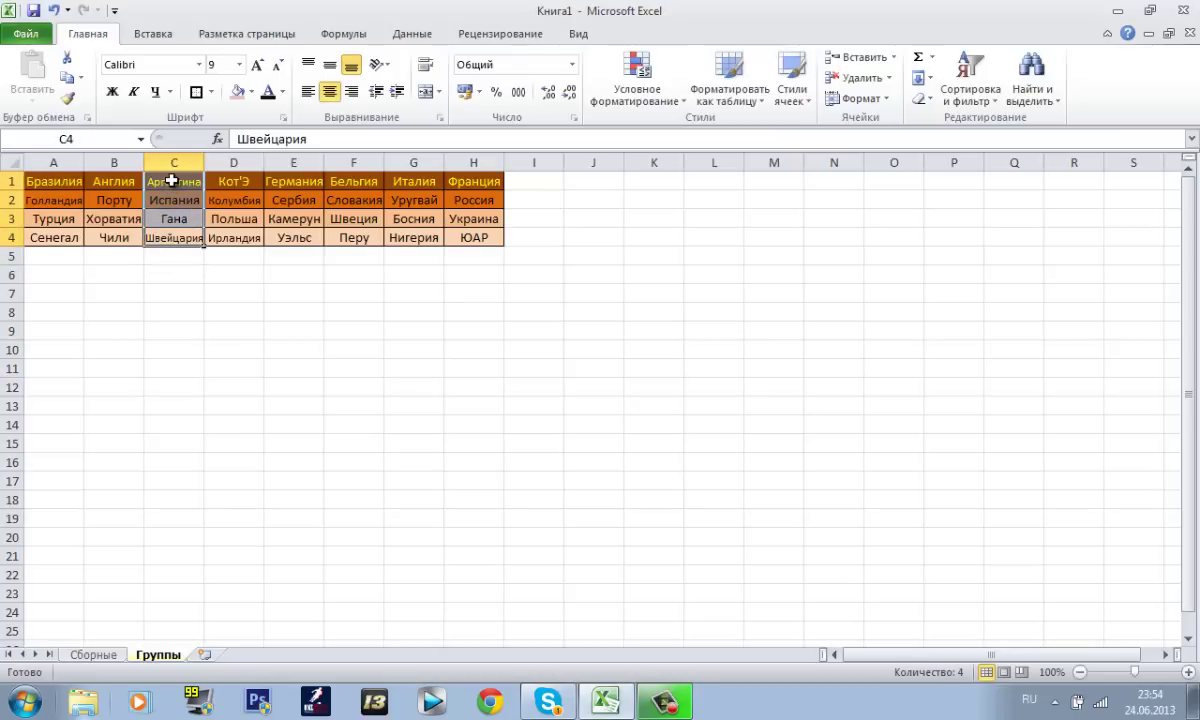
pyautogui.click(185, 270)
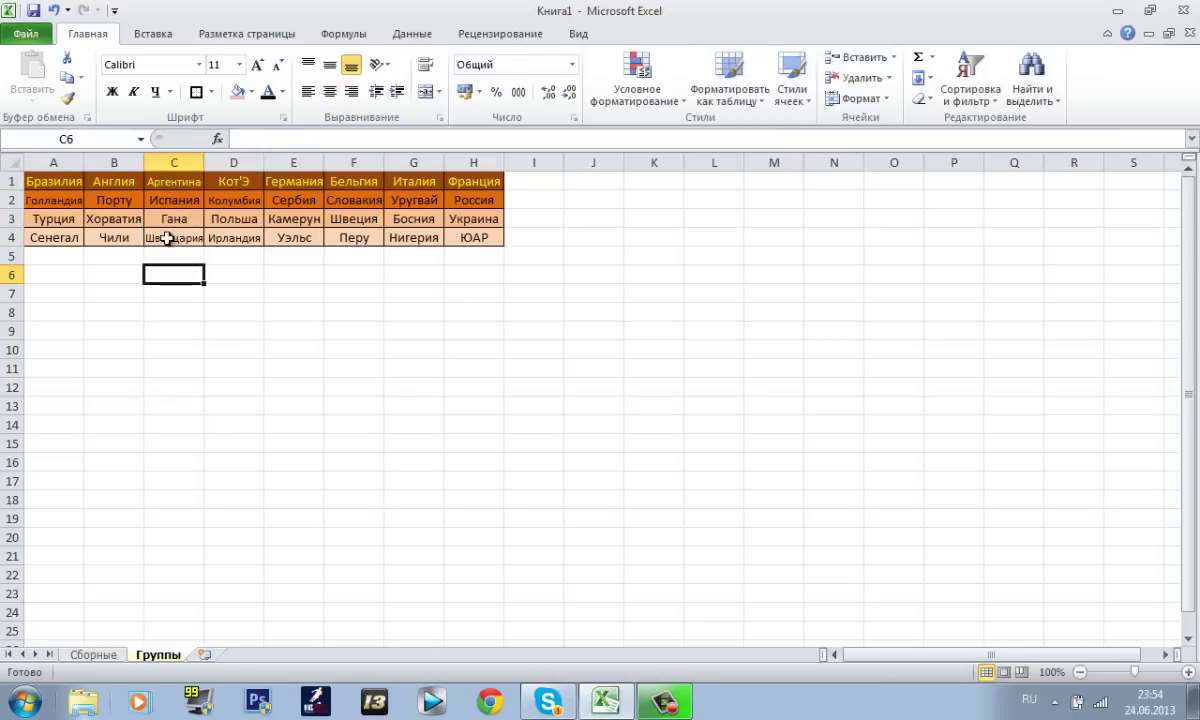
pyautogui.moveTo(173, 256); pyautogui.dragTo(190, 180)
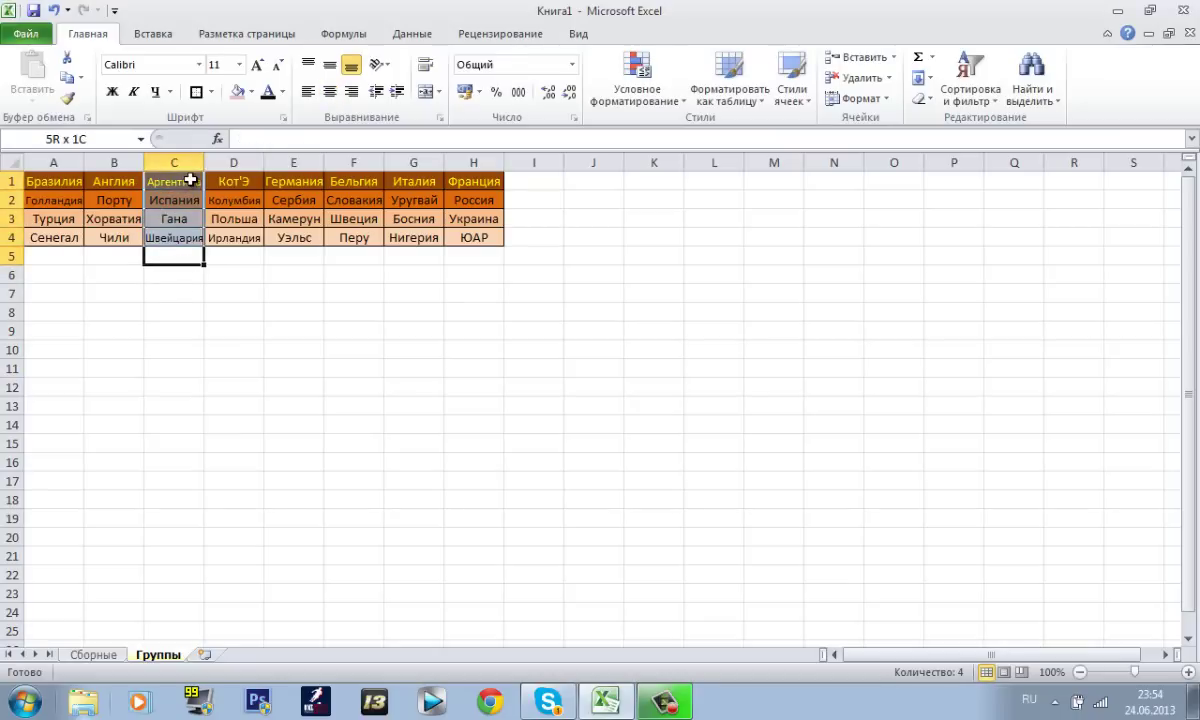
pyautogui.moveTo(190, 180); pyautogui.dragTo(167, 259)
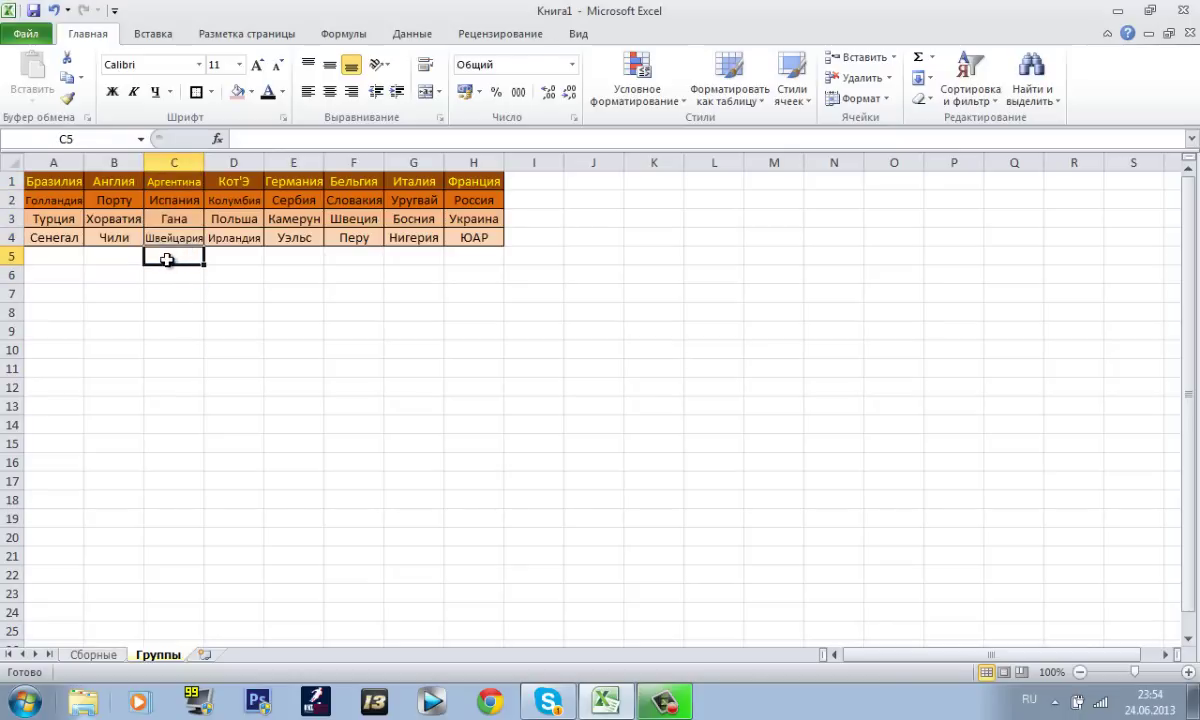
# - Go over Испания, Гана and Швейцария again within the Аргентина group in C1:C4 of the Группы sheet
pyautogui.moveTo(167, 259)
pyautogui.mouseDown()
pyautogui.moveTo(181, 187)
pyautogui.moveTo(185, 281)
pyautogui.moveTo(179, 257)
pyautogui.mouseUp()
pyautogui.click(163, 220)
pyautogui.moveTo(172, 239); pyautogui.dragTo(175, 187)
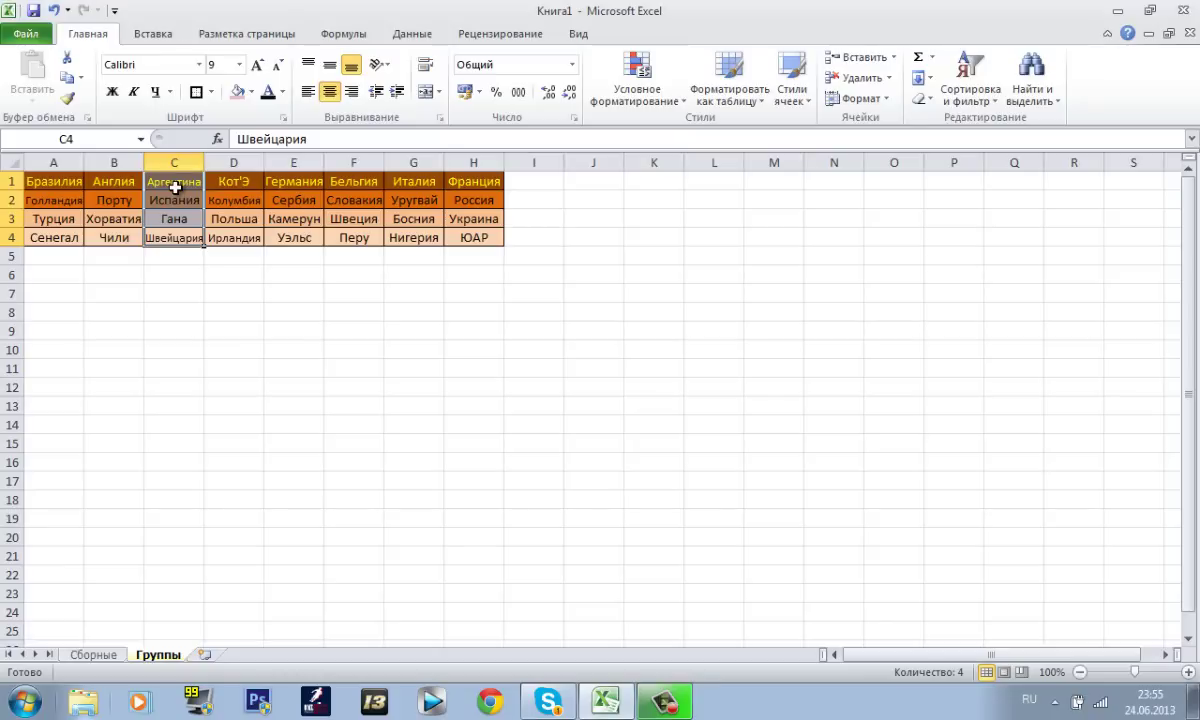
pyautogui.click(163, 256)
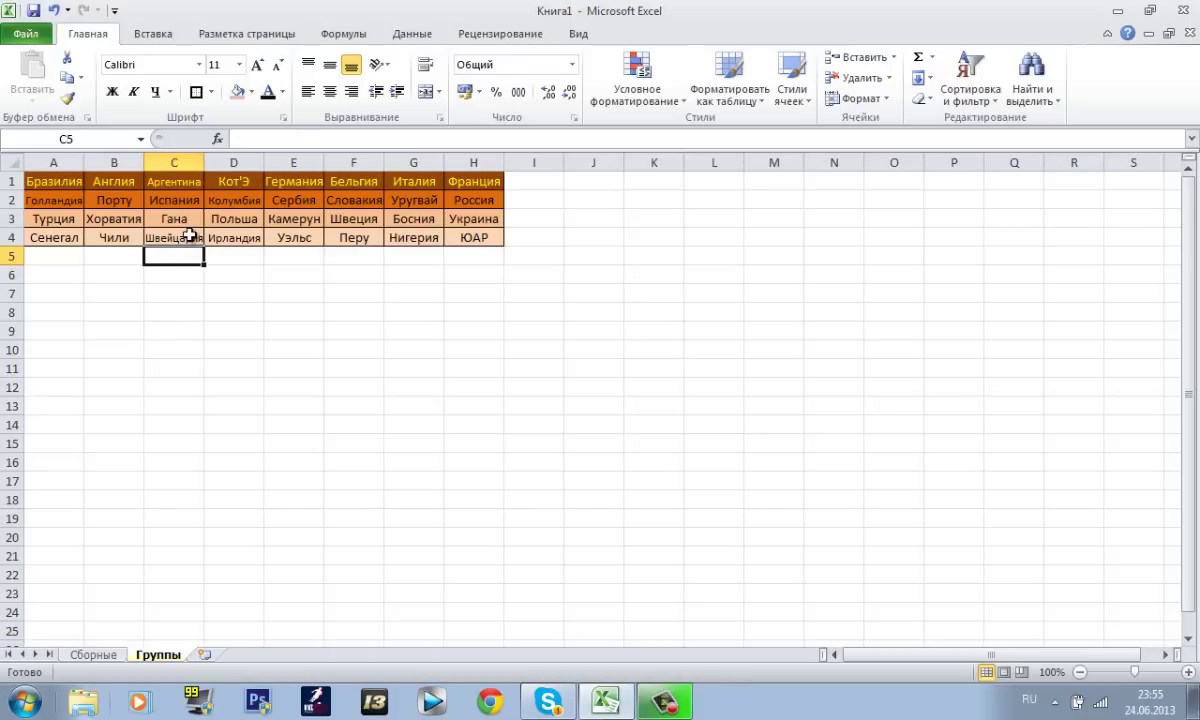
pyautogui.moveTo(176, 238); pyautogui.dragTo(186, 205)
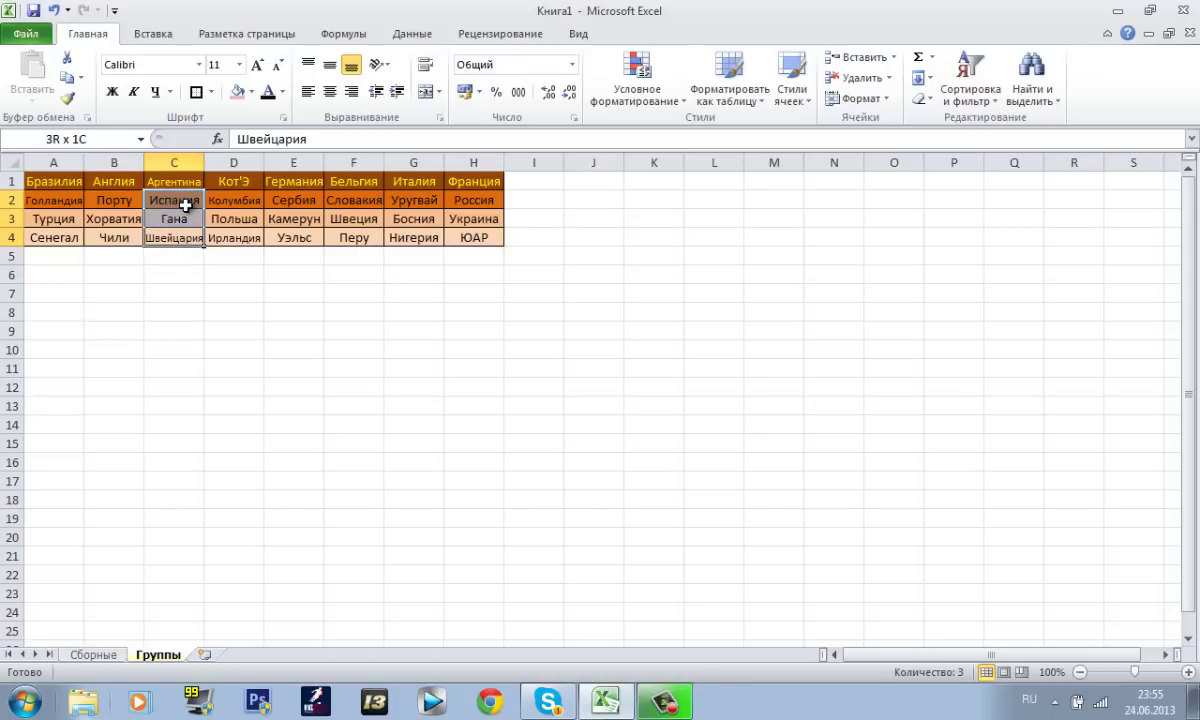
pyautogui.click(182, 257)
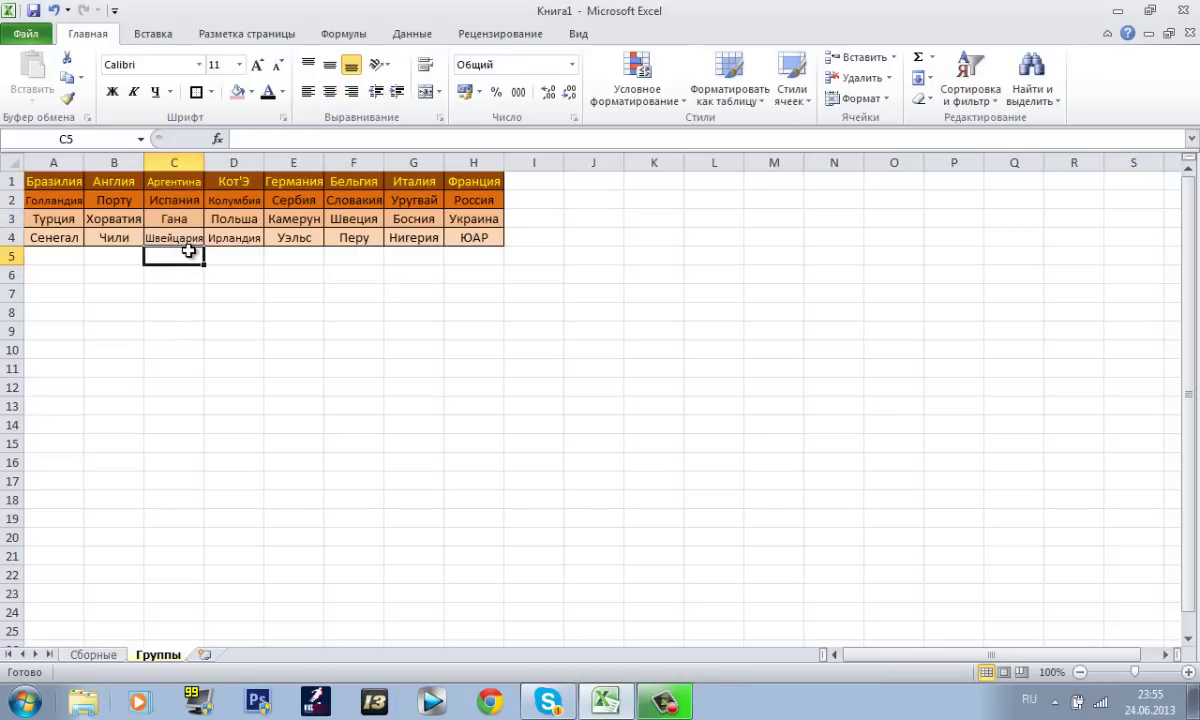
pyautogui.click(181, 234)
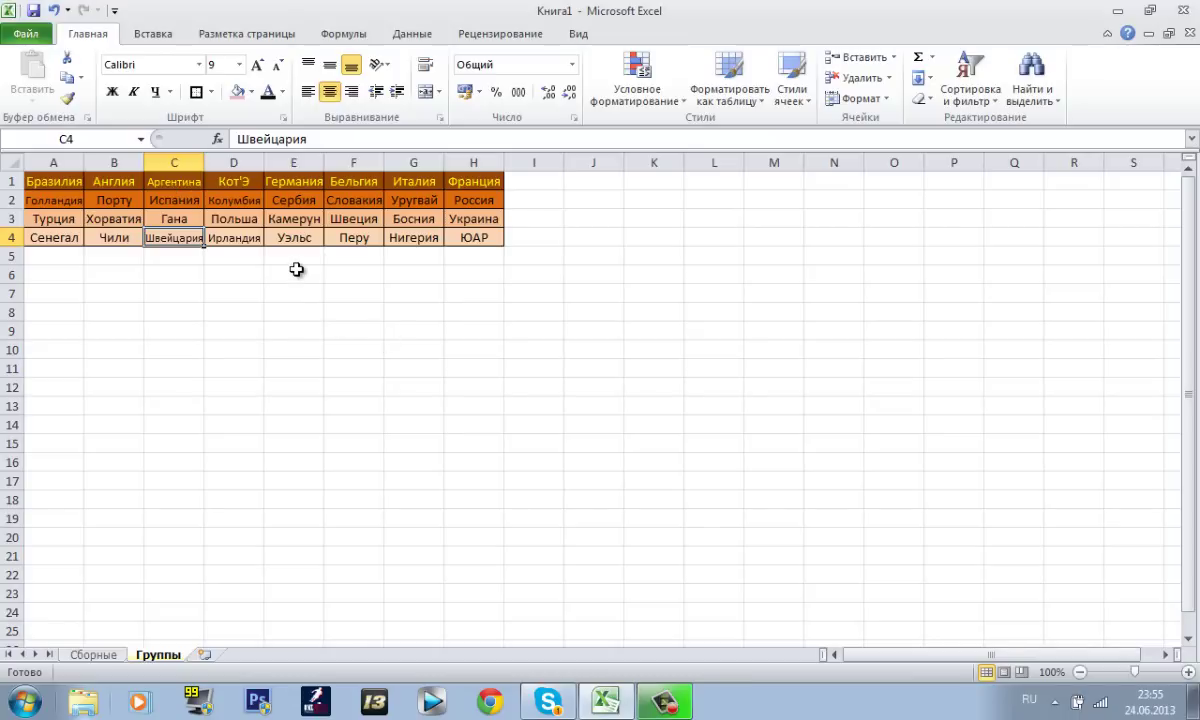
# - Review the four teams of the group headed by Кот'Э in column D of the Группы sheet
pyautogui.moveTo(233, 181); pyautogui.dragTo(248, 234)
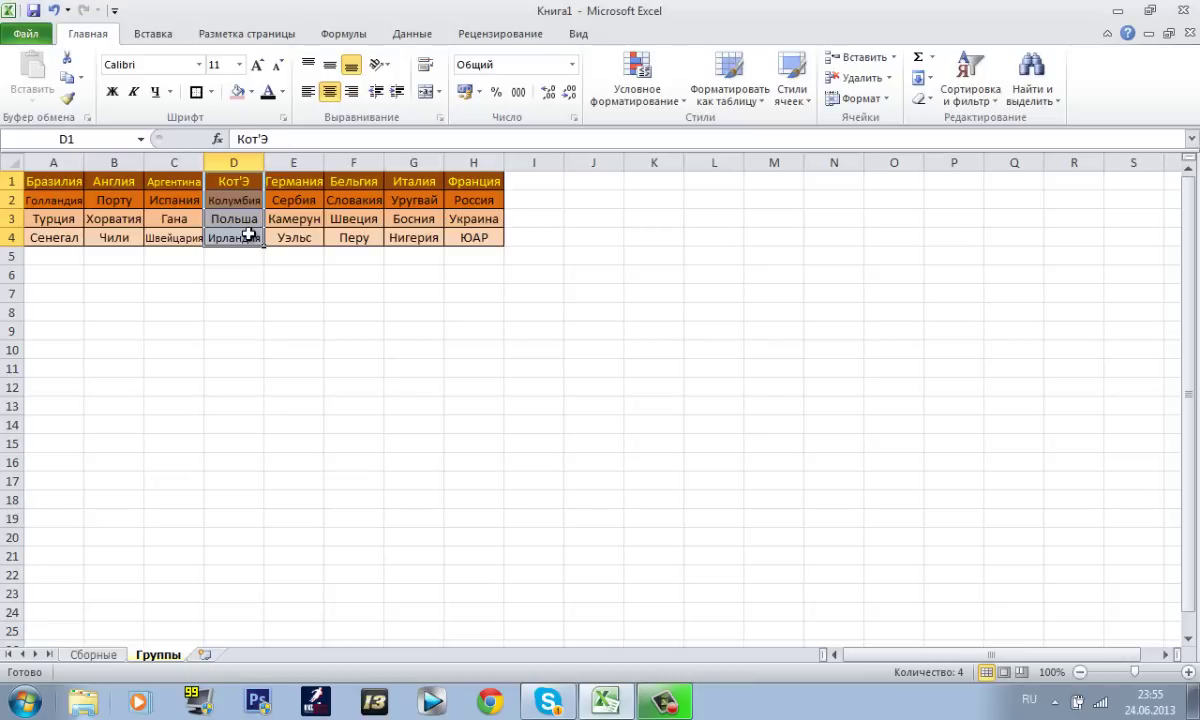
pyautogui.click(240, 256)
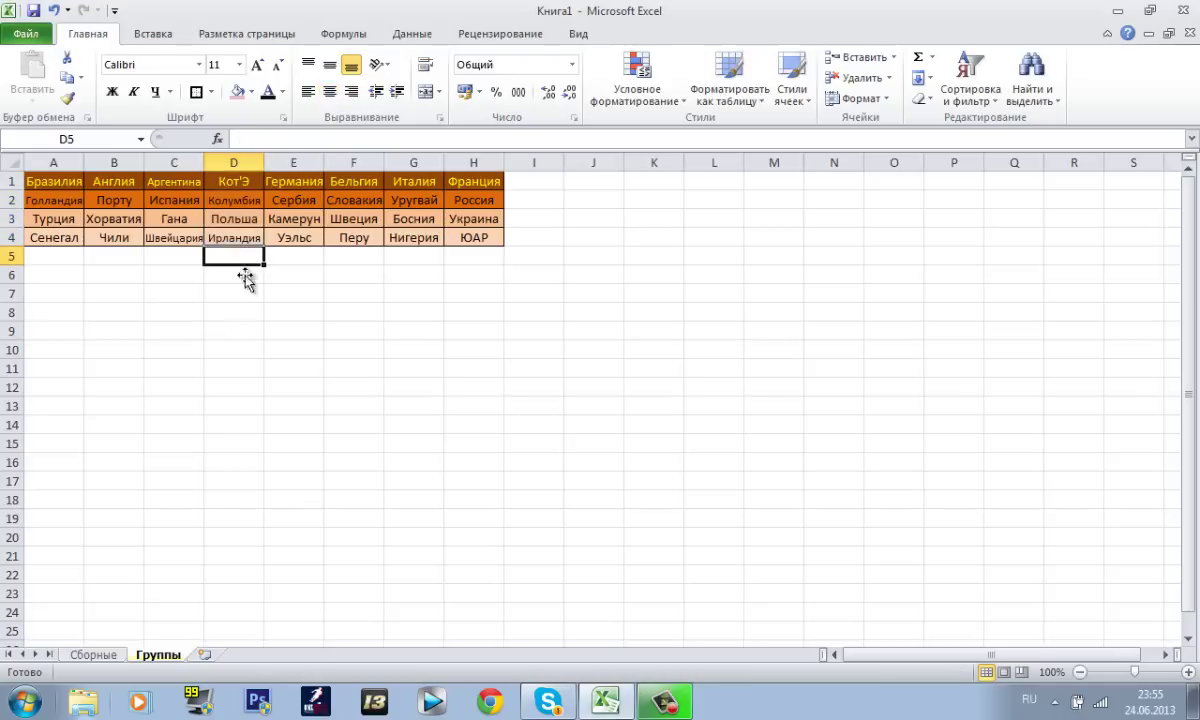
pyautogui.moveTo(226, 423); pyautogui.dragTo(228, 262)
pyautogui.click(228, 273)
pyautogui.click(236, 256)
pyautogui.click(240, 293)
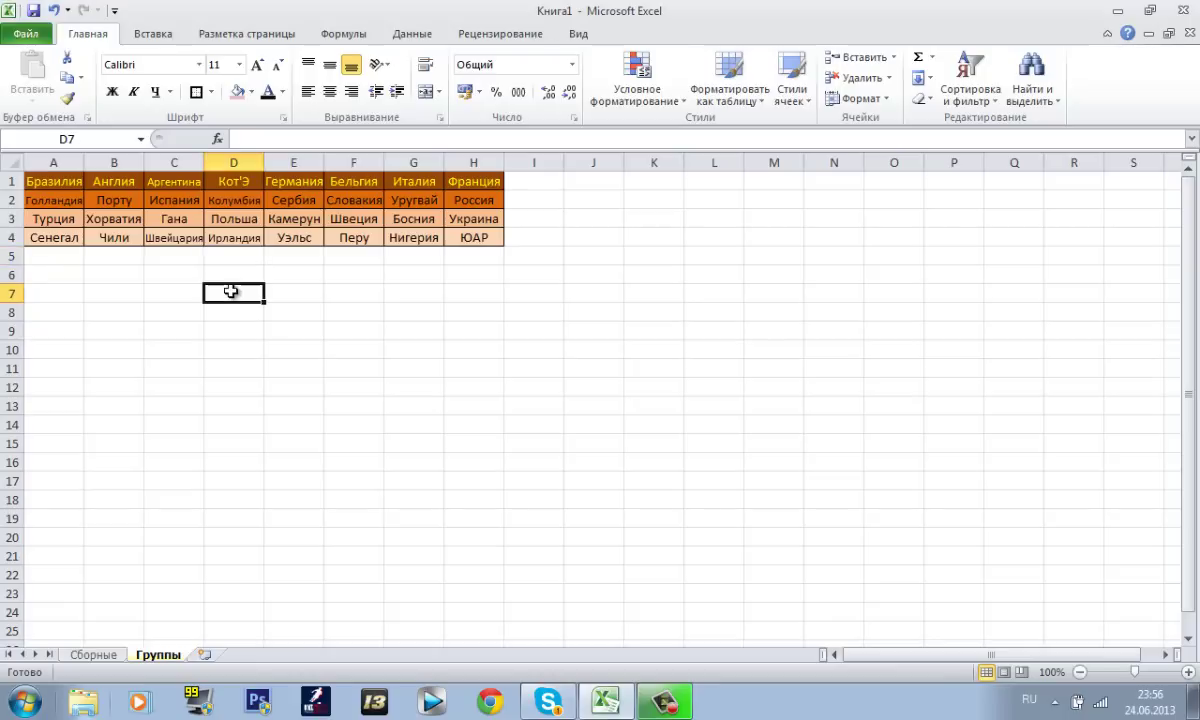
pyautogui.moveTo(231, 290); pyautogui.dragTo(235, 262)
pyautogui.click(235, 261)
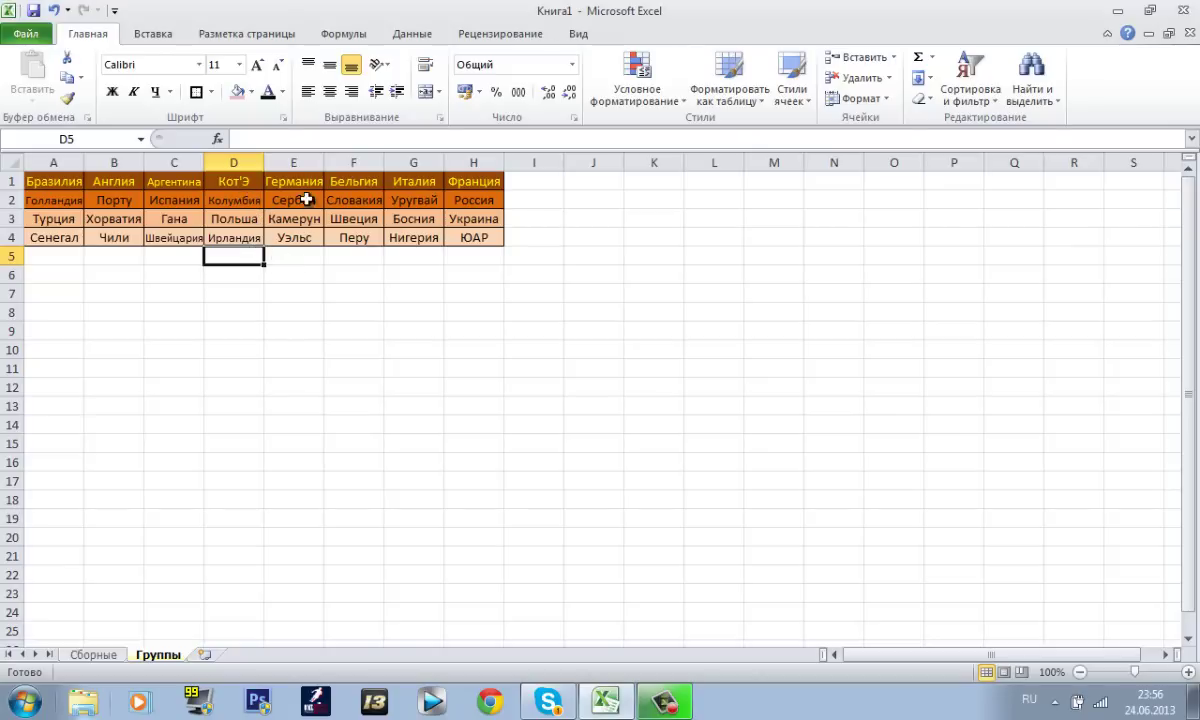
# - Review the four teams of the group headed by Германия in column E of the Группы sheet
pyautogui.moveTo(266, 181); pyautogui.dragTo(296, 238)
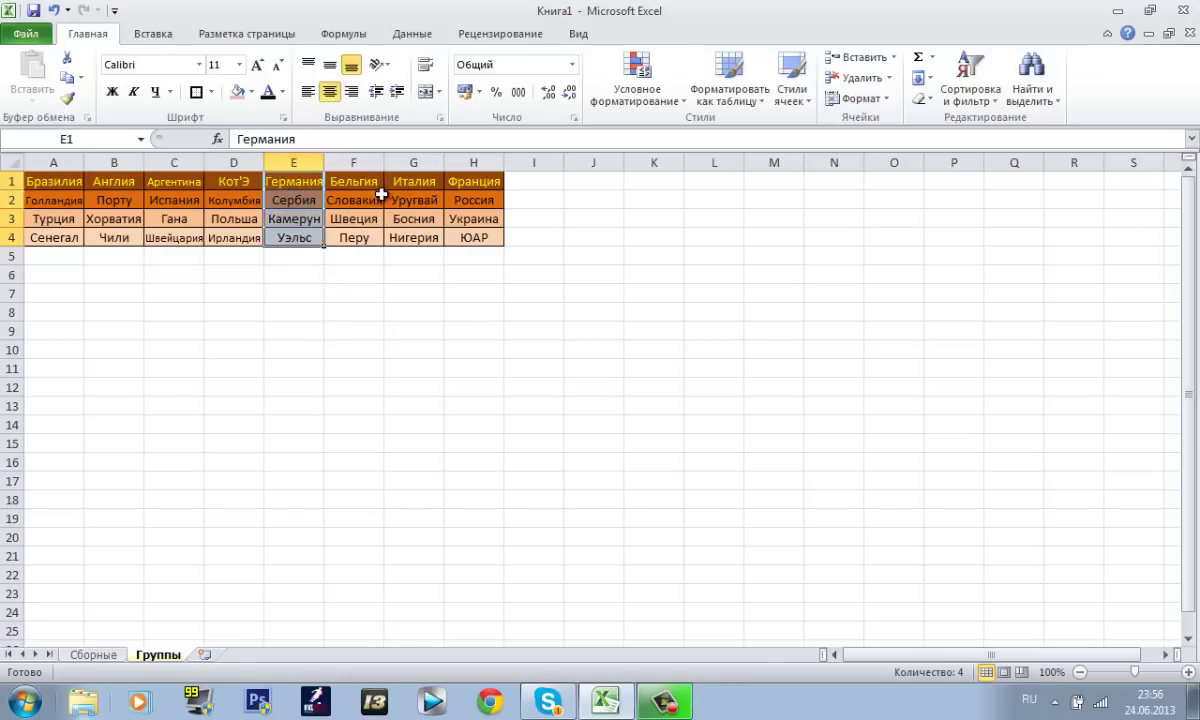
pyautogui.click(315, 295)
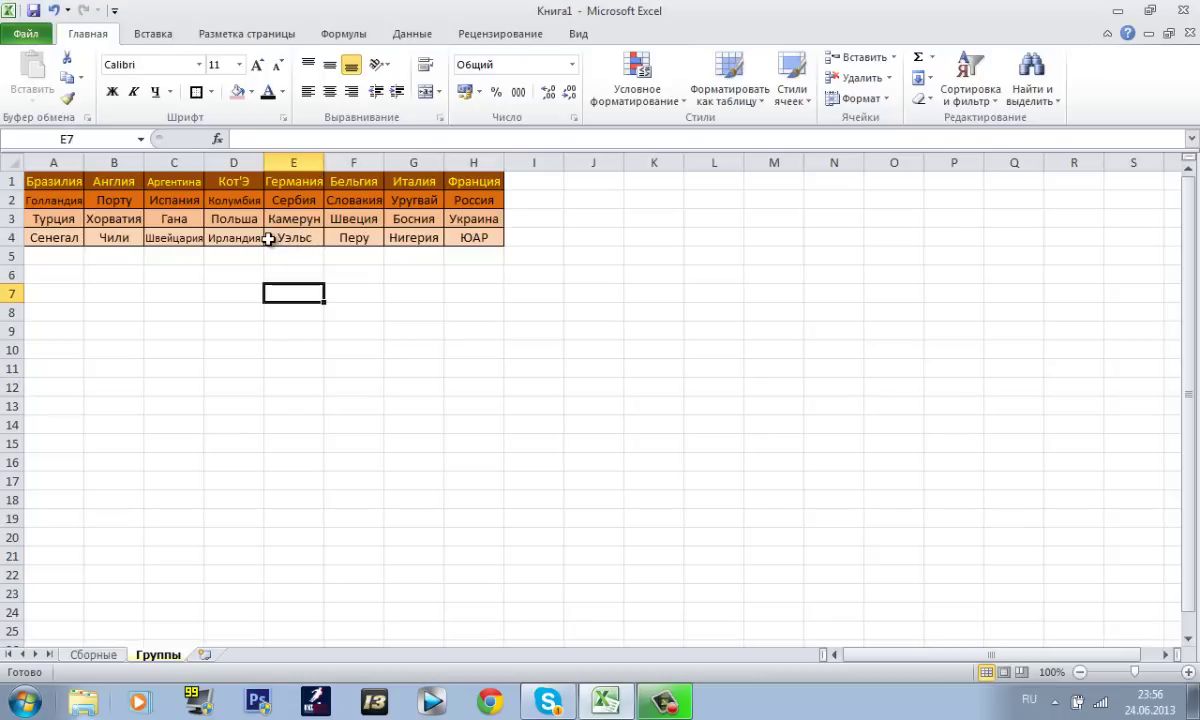
pyautogui.moveTo(278, 243); pyautogui.dragTo(310, 182)
pyautogui.click(290, 262)
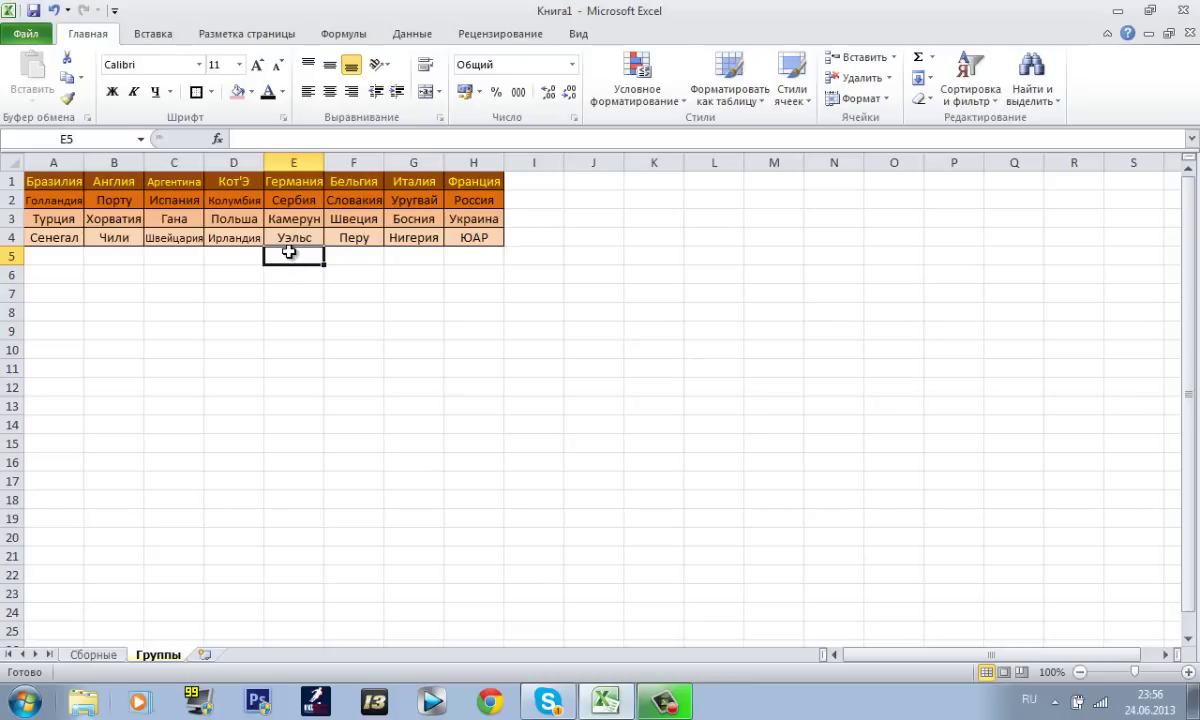
pyautogui.moveTo(294, 220); pyautogui.dragTo(309, 363)
pyautogui.click(288, 250)
pyautogui.click(287, 255)
pyautogui.click(285, 345)
pyautogui.moveTo(245, 293); pyautogui.dragTo(362, 293)
pyautogui.click(287, 270)
pyautogui.moveTo(293, 258); pyautogui.dragTo(335, 276)
pyautogui.click(297, 298)
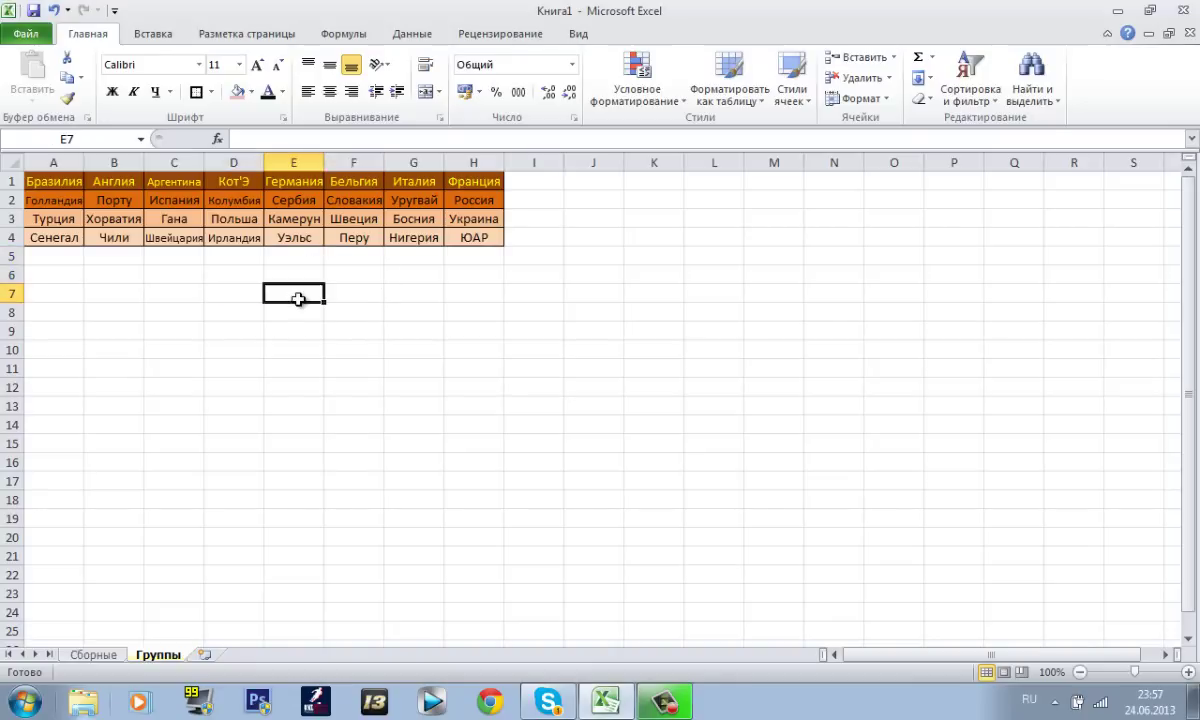
pyautogui.moveTo(297, 296); pyautogui.dragTo(257, 321)
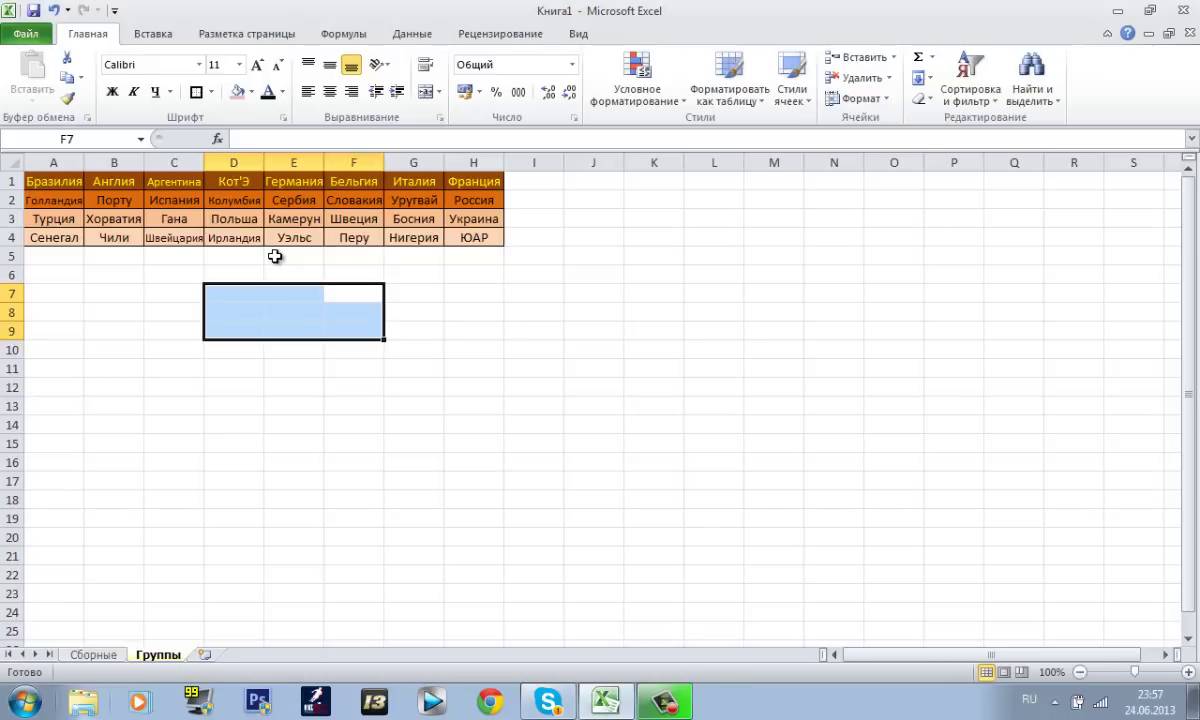
pyautogui.moveTo(275, 296); pyautogui.dragTo(345, 312)
pyautogui.click(296, 294)
# - Review the group headed by Бельгия in column F, comparing it with the fourth-row teams across all groups
pyautogui.click(340, 161)
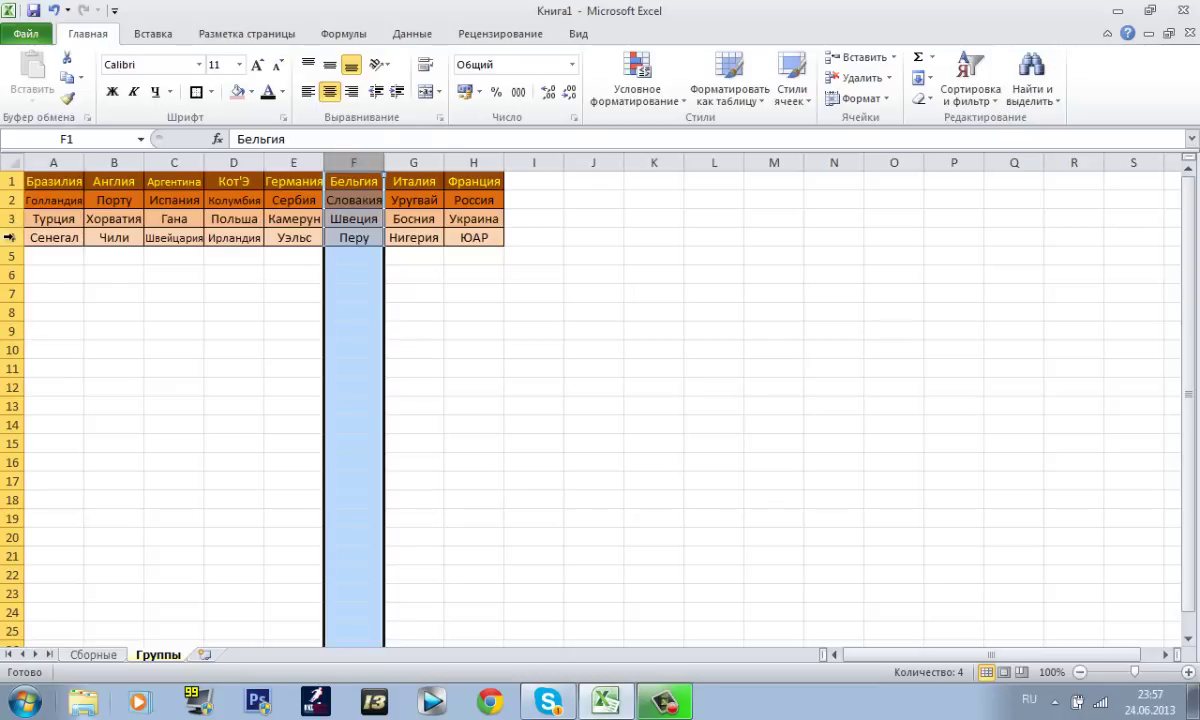
pyautogui.click(8, 237)
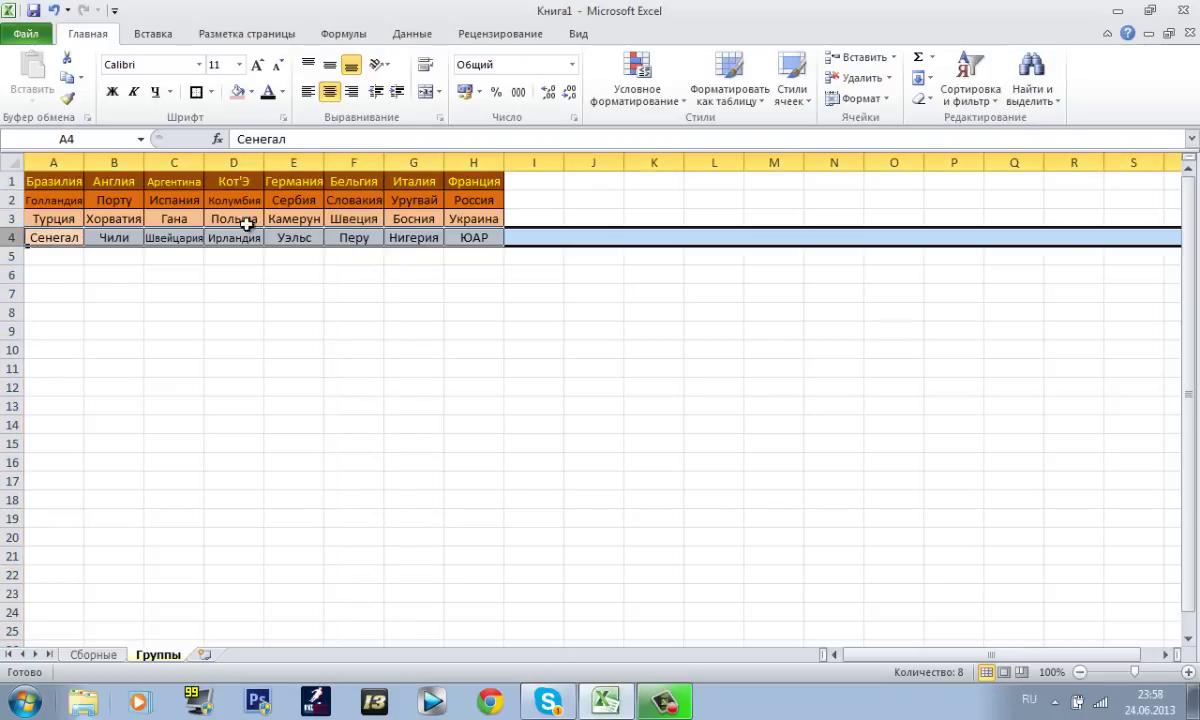
pyautogui.click(364, 158)
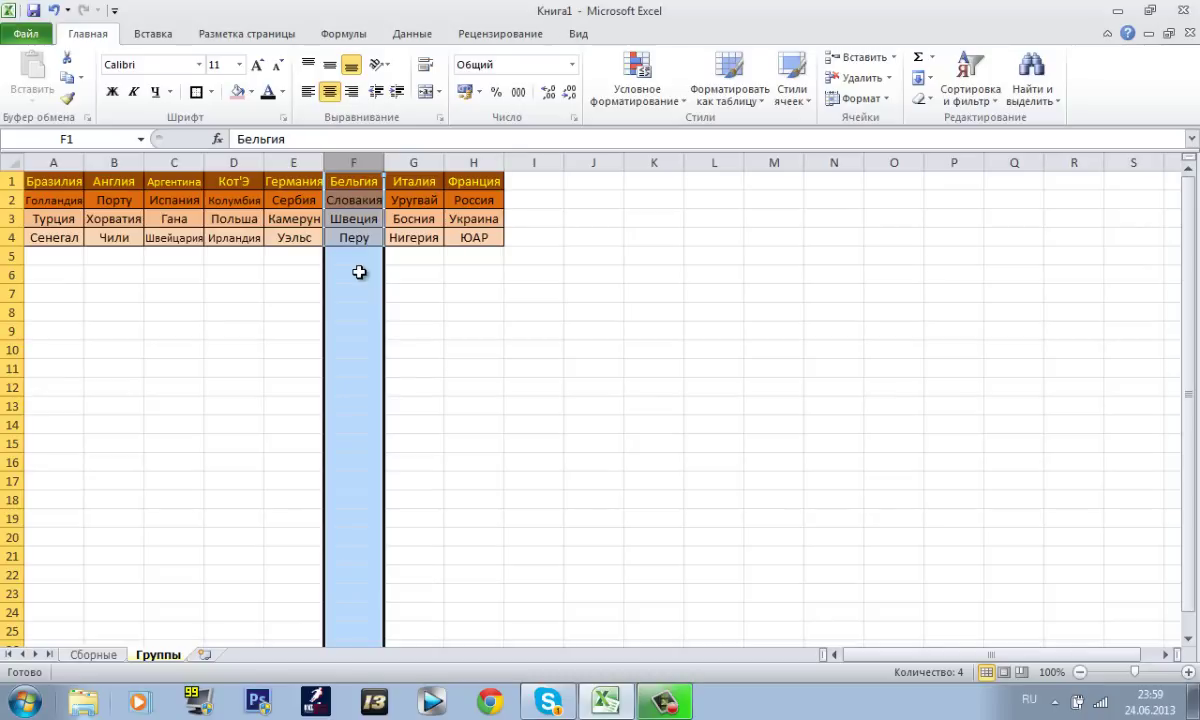
# - Review the groups headed by Италия and Франция in columns G and H of the Группы sheet
pyautogui.click(410, 160)
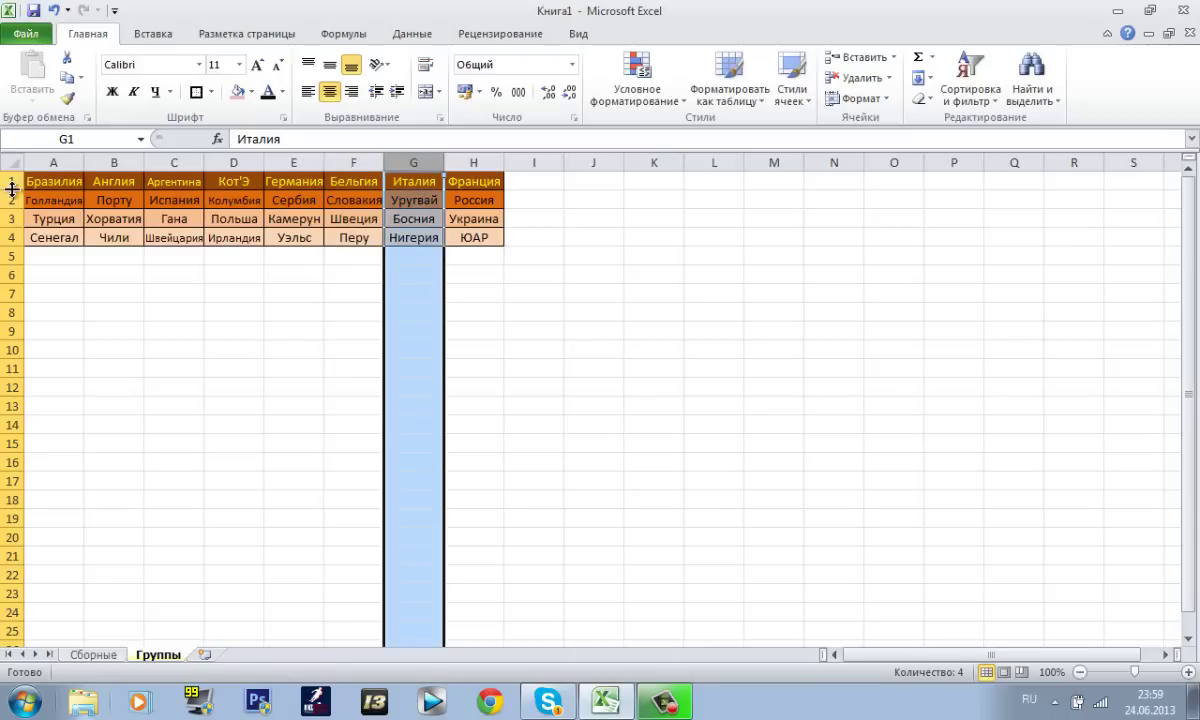
pyautogui.moveTo(11, 181); pyautogui.dragTo(6, 225)
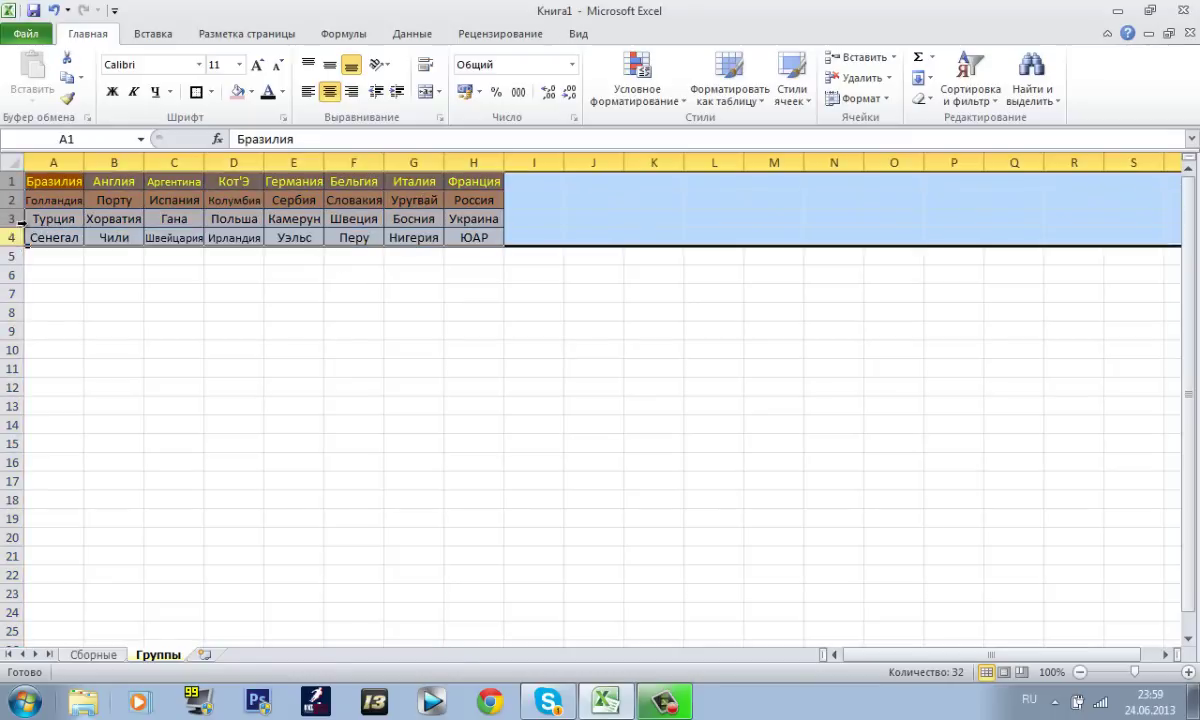
pyautogui.click(407, 160)
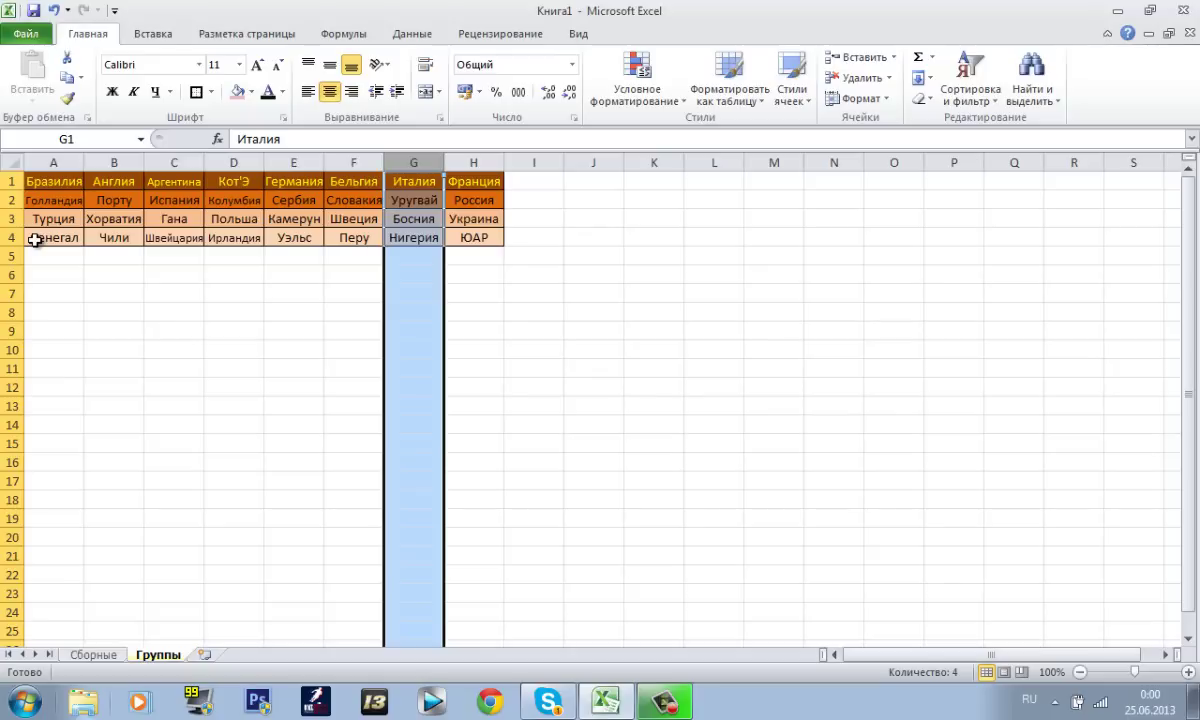
pyautogui.click(474, 155)
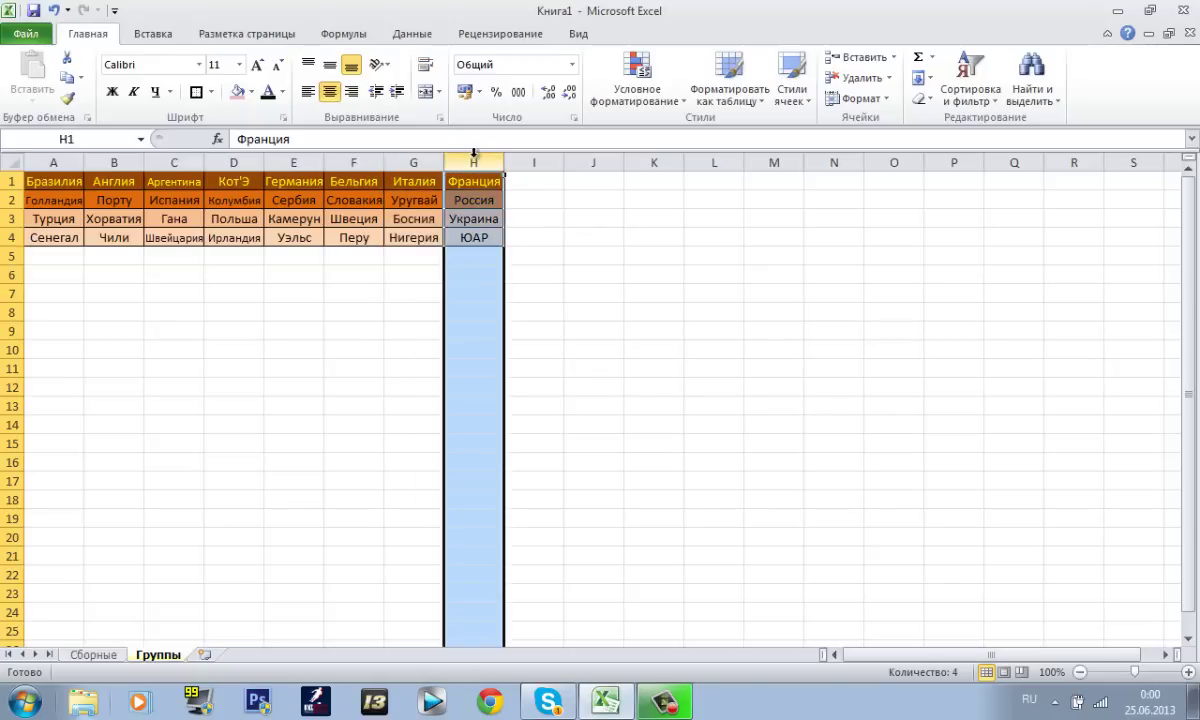
pyautogui.click(524, 239)
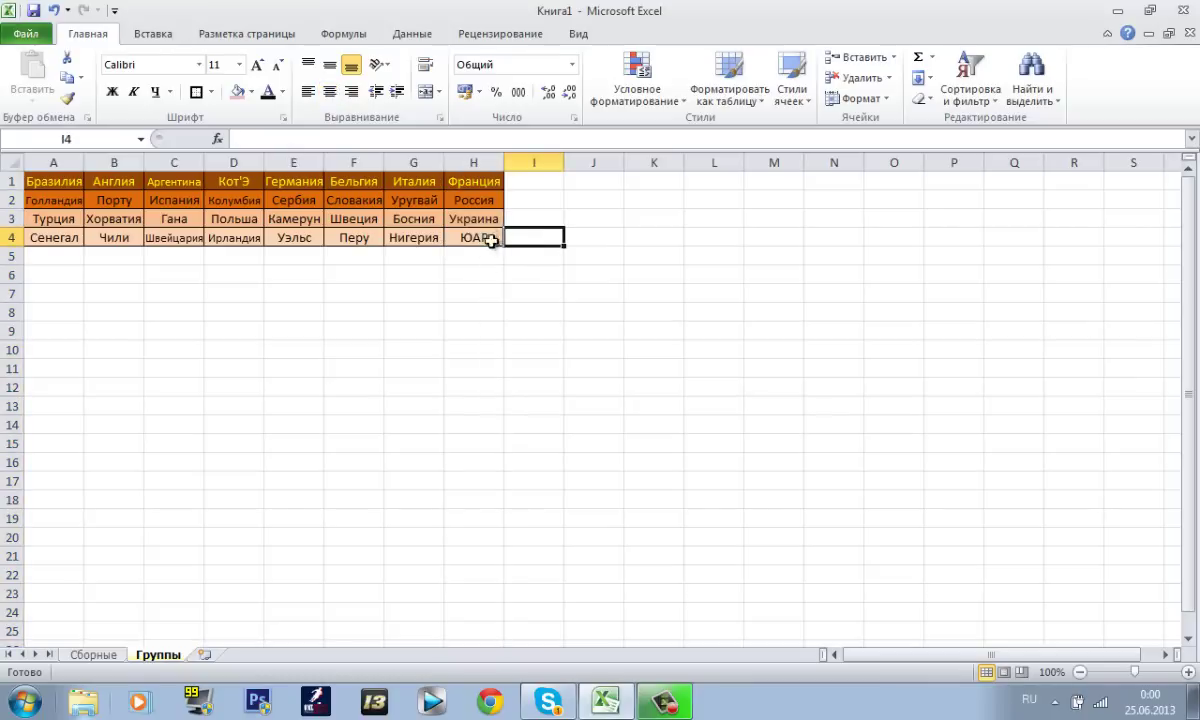
# - Enter the first playoff pairing below the groups, with 1А in E11 and 2Б in E12
pyautogui.click(284, 367)
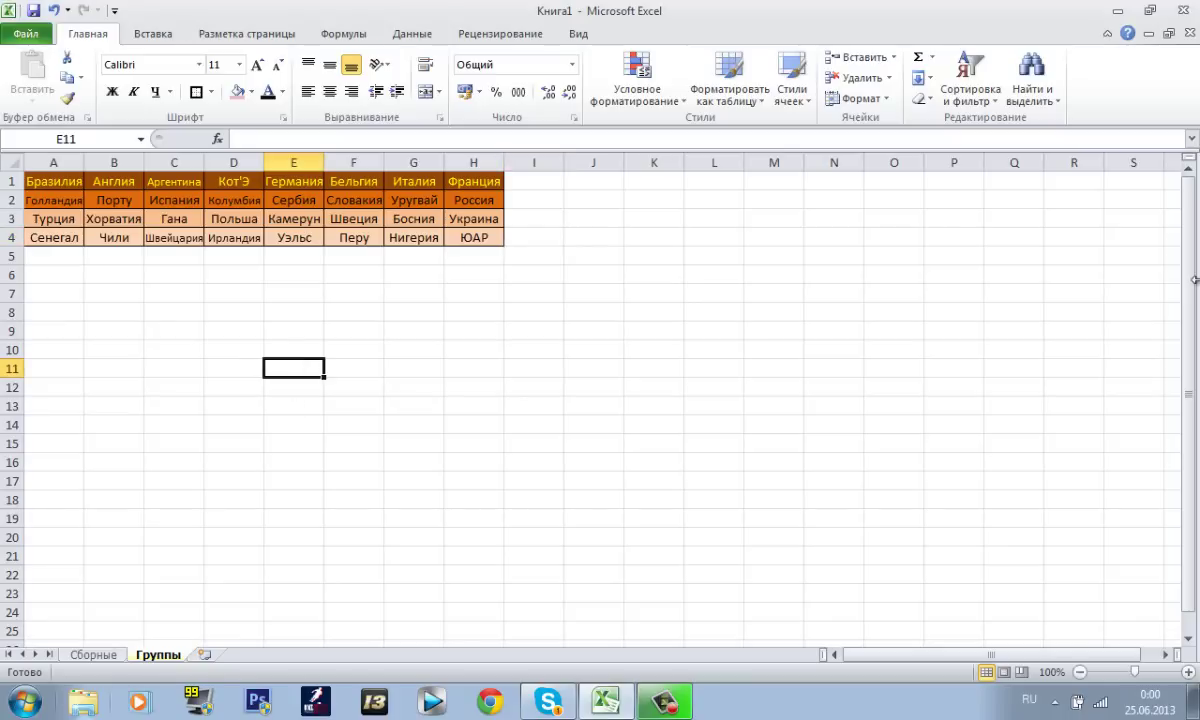
pyautogui.write('Гр')
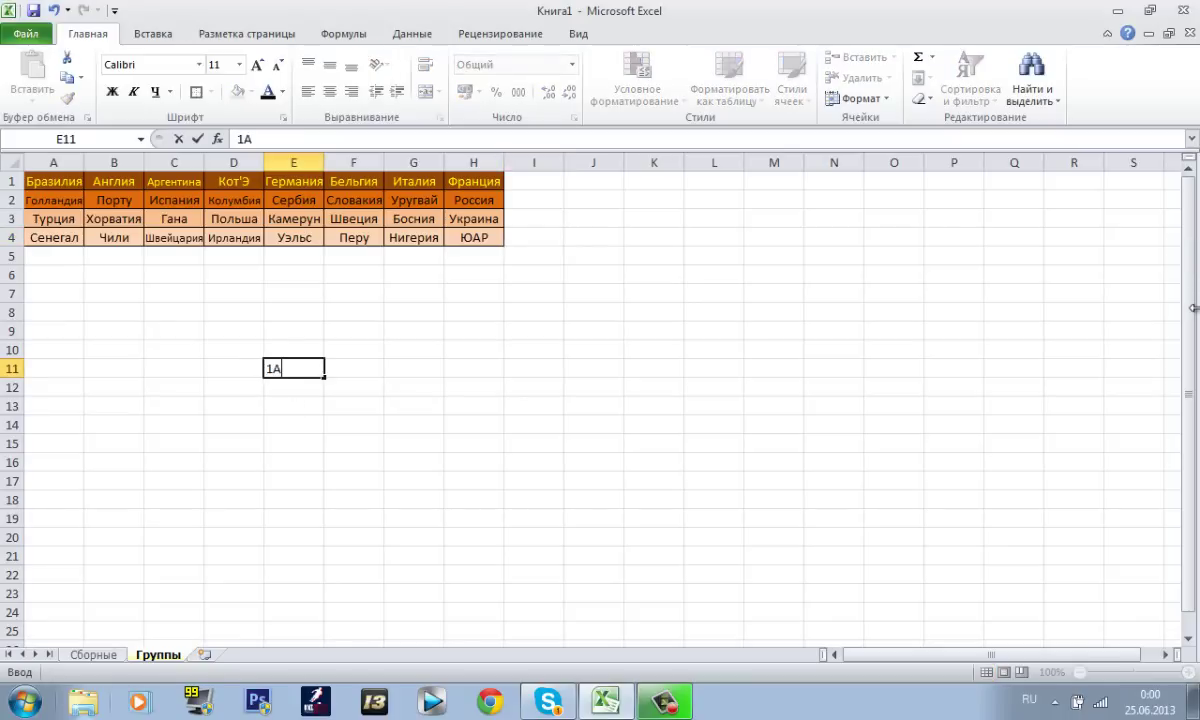
pyautogui.click(276, 386)
pyautogui.write('"')
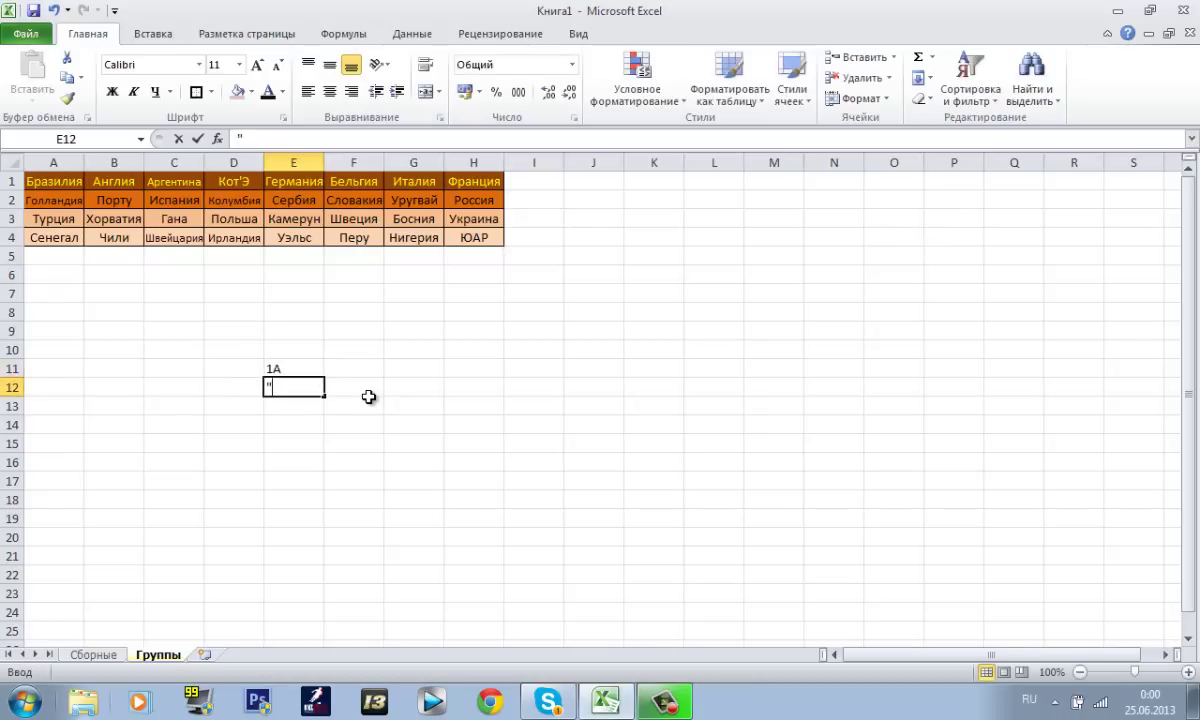
pyautogui.press('BackSpace')
pyautogui.write('2Б')
pyautogui.click(330, 422)
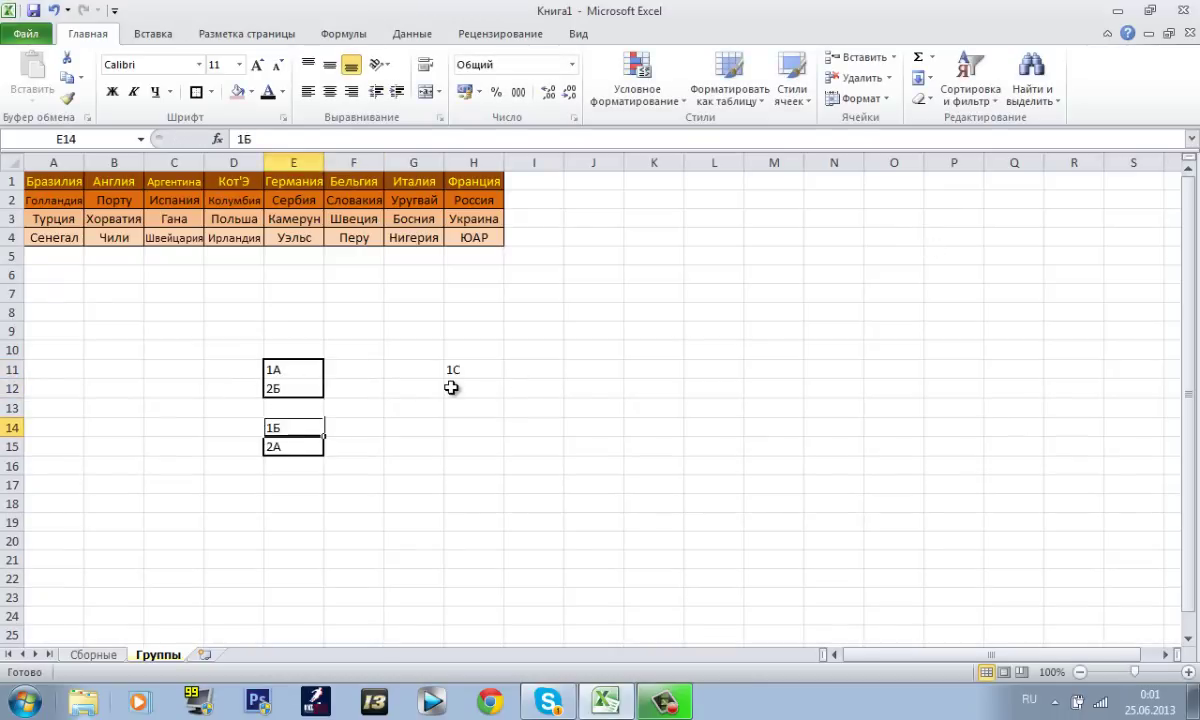
# - Enter 2D in H12 beneath 1C and outline the pairing H11:H12 with a thick box border
pyautogui.click(450, 388)
pyautogui.write('2')
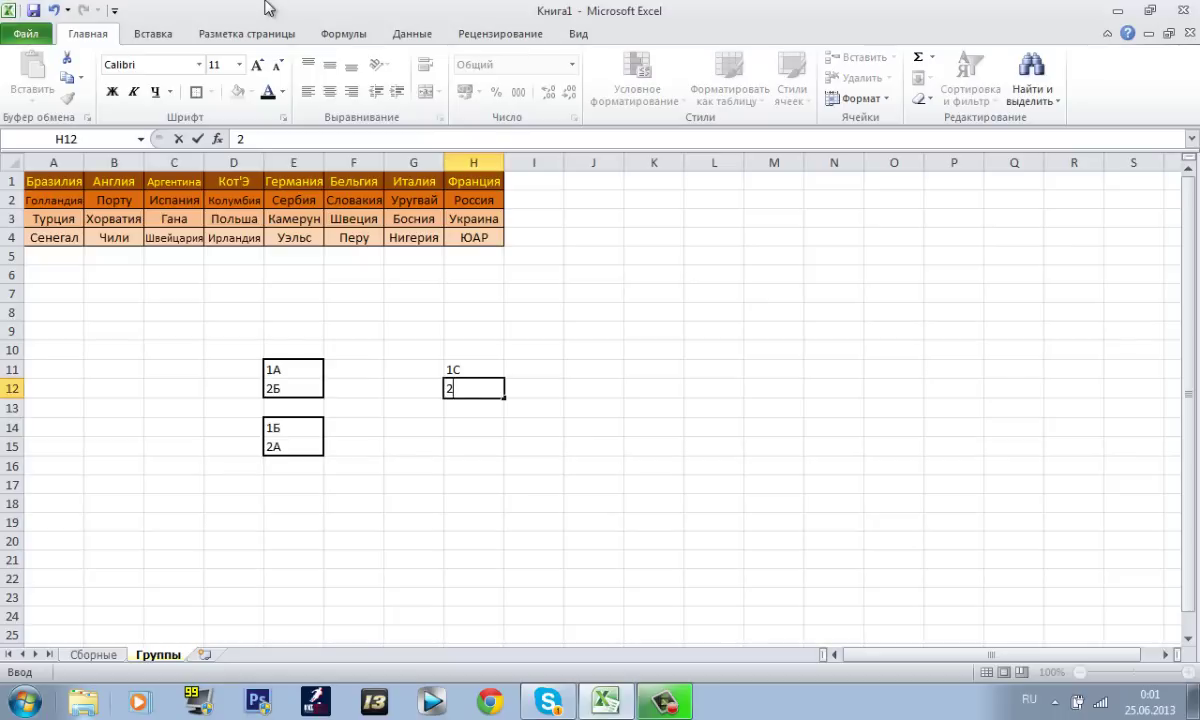
pyautogui.click(474, 426)
pyautogui.moveTo(477, 397); pyautogui.dragTo(481, 371)
pyautogui.click(196, 91)
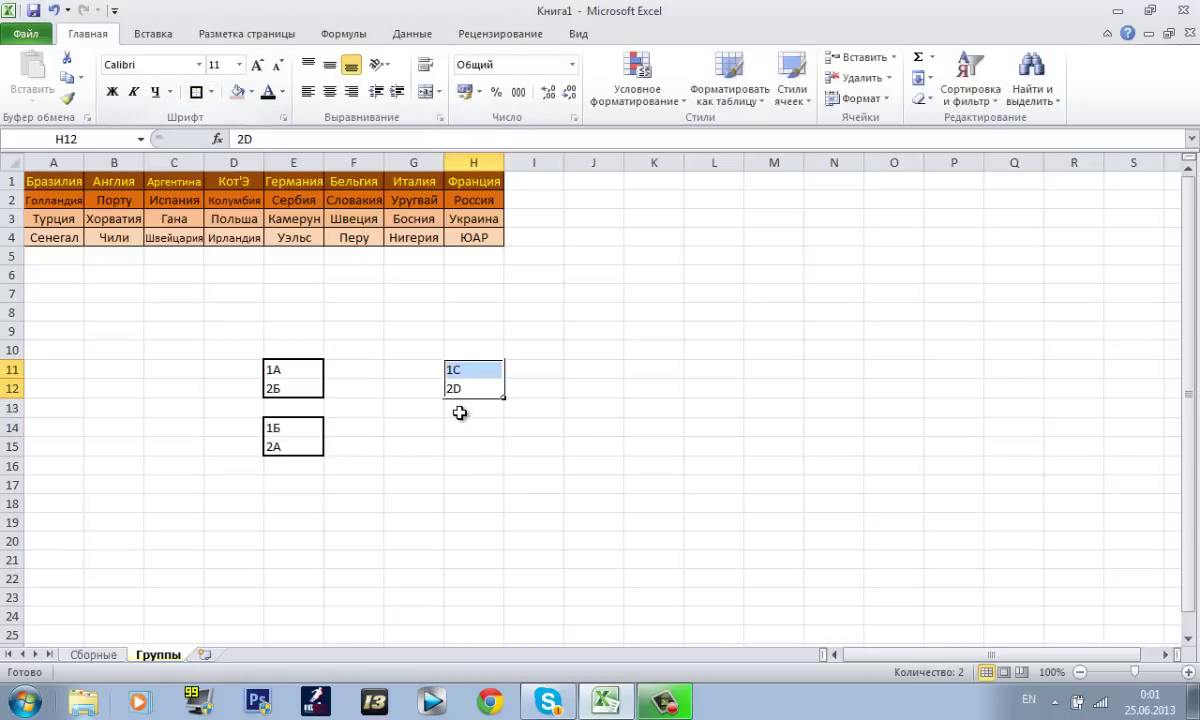
# - Enter the pairing 1D and 2C in H14:H15 and outline it with a thick box border
pyautogui.click(462, 408)
pyautogui.moveTo(458, 440); pyautogui.dragTo(461, 429)
pyautogui.click(465, 429)
pyautogui.write('1D')
pyautogui.press('Return')
pyautogui.write('2C')
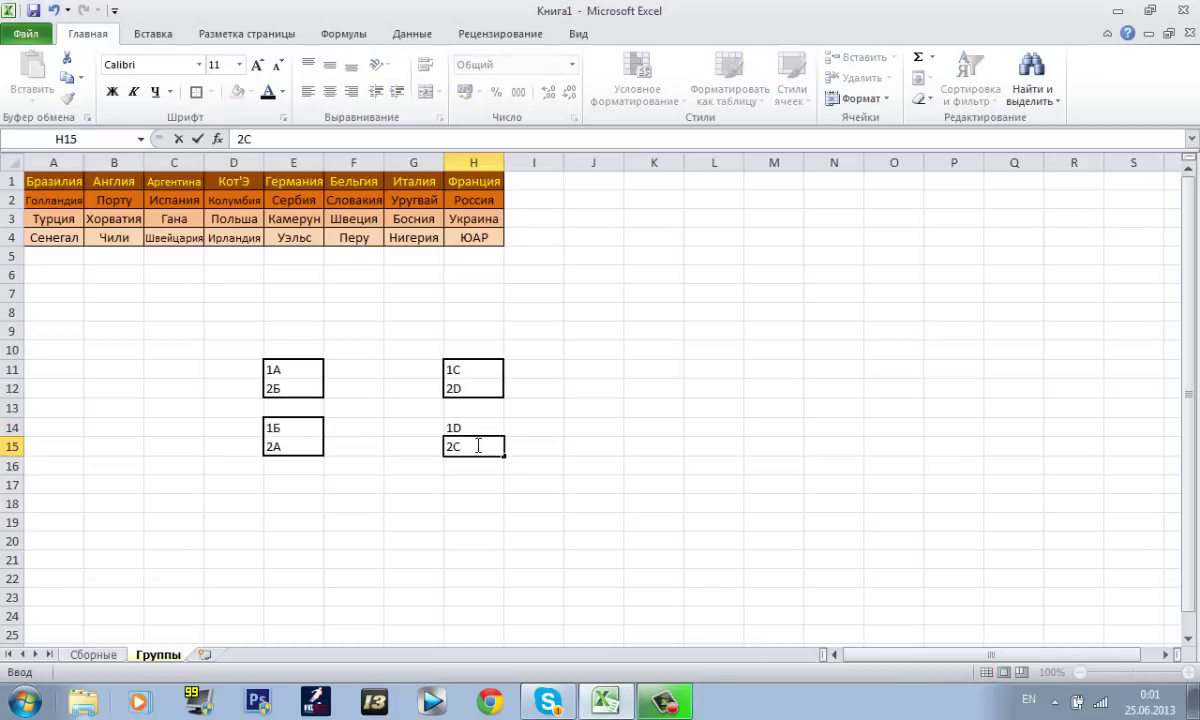
pyautogui.moveTo(496, 422); pyautogui.dragTo(469, 450)
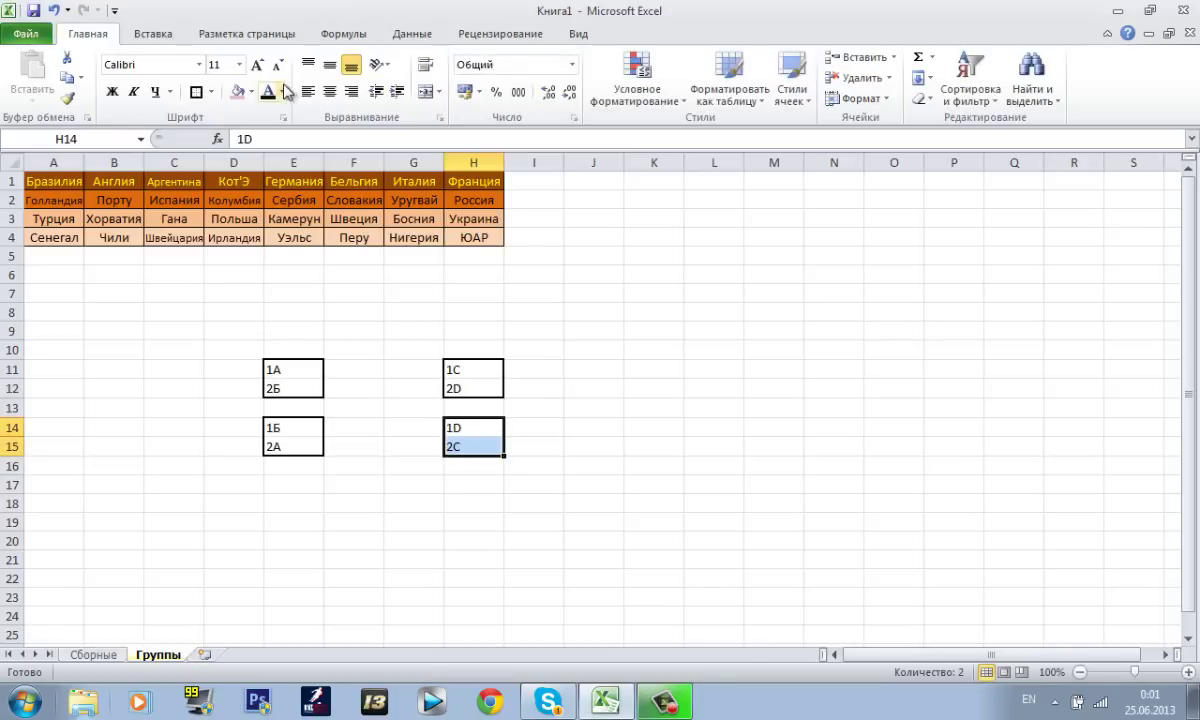
pyautogui.click(196, 91)
pyautogui.click(414, 352)
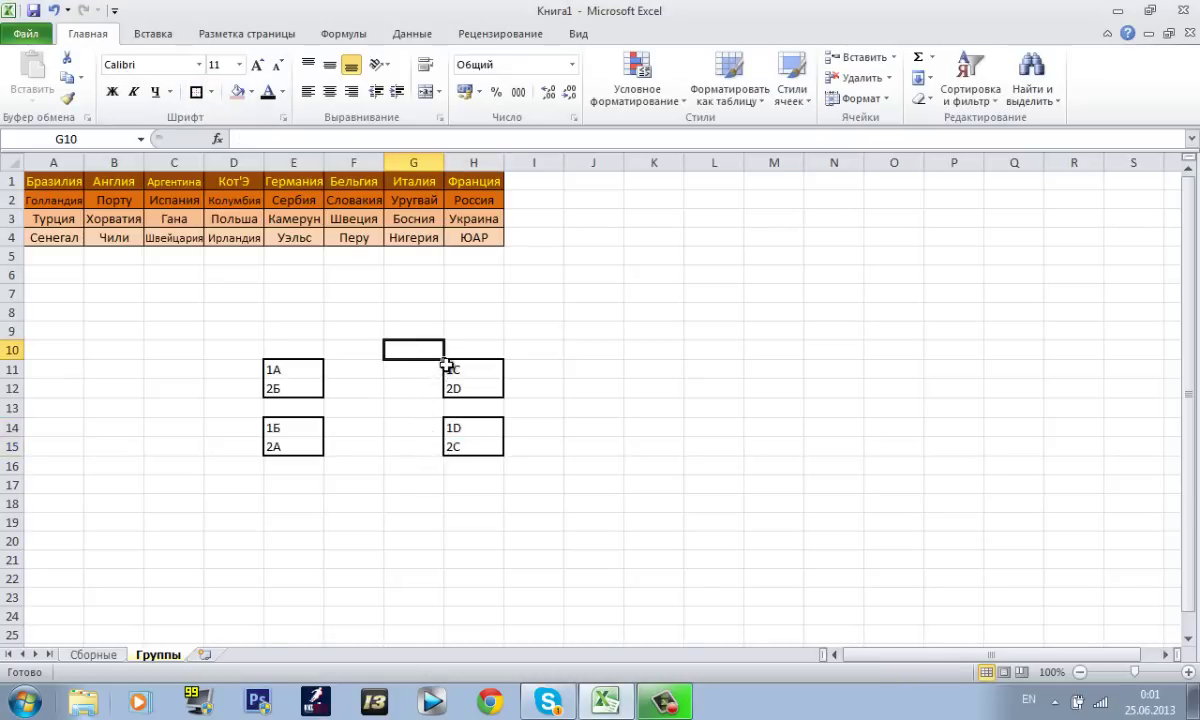
pyautogui.click(427, 400)
pyautogui.moveTo(458, 447); pyautogui.dragTo(509, 351)
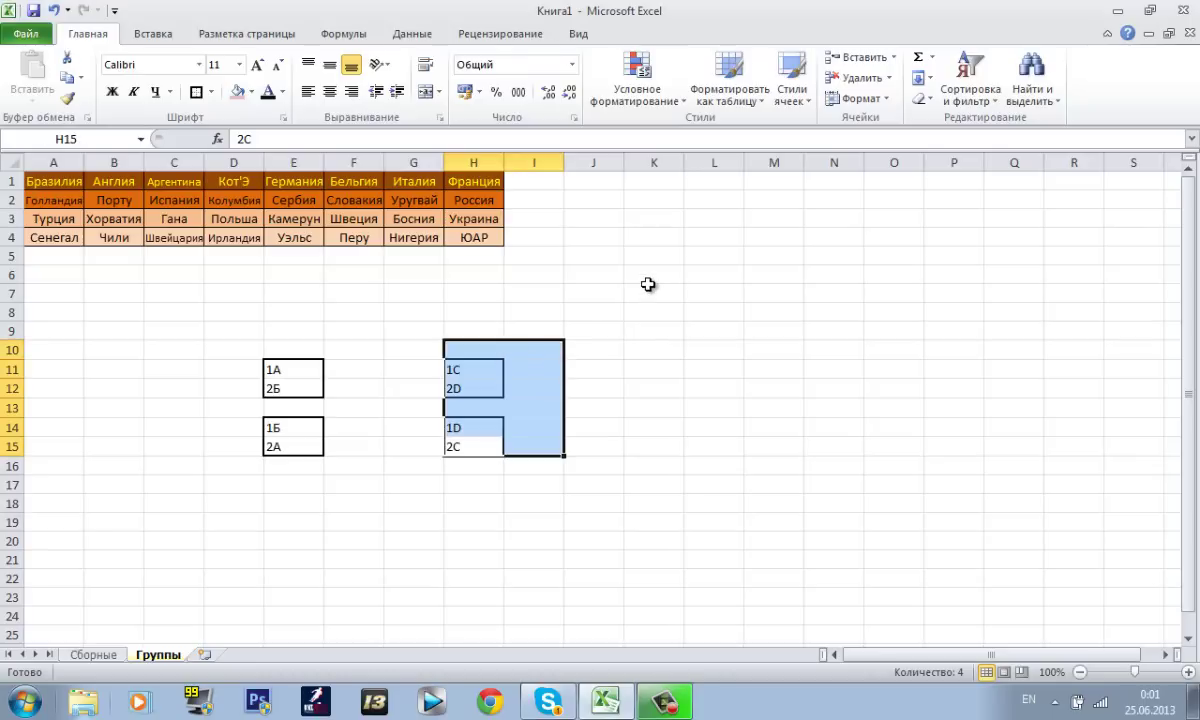
pyautogui.click(604, 371)
pyautogui.scroll(-1, 598, 367)
pyautogui.scroll(1, 590, 362)
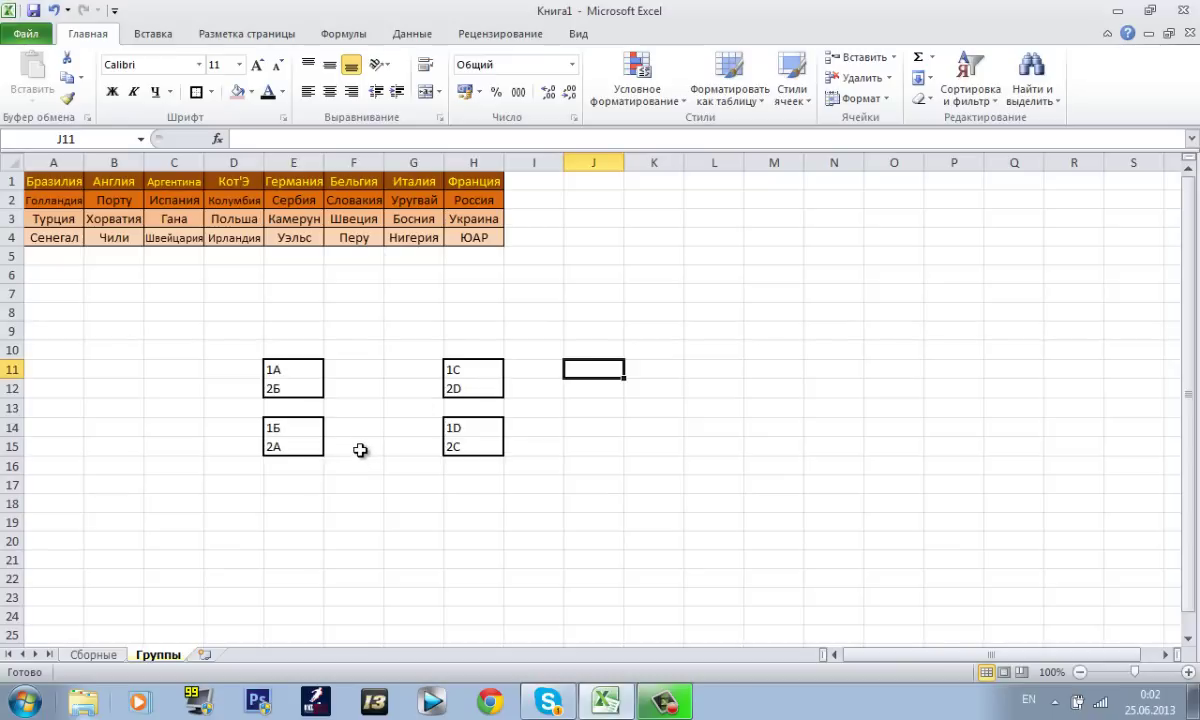
# - Outline the empty cell pairs E17:E18 and H17:H18 with thick box borders
pyautogui.moveTo(298, 484); pyautogui.dragTo(311, 500)
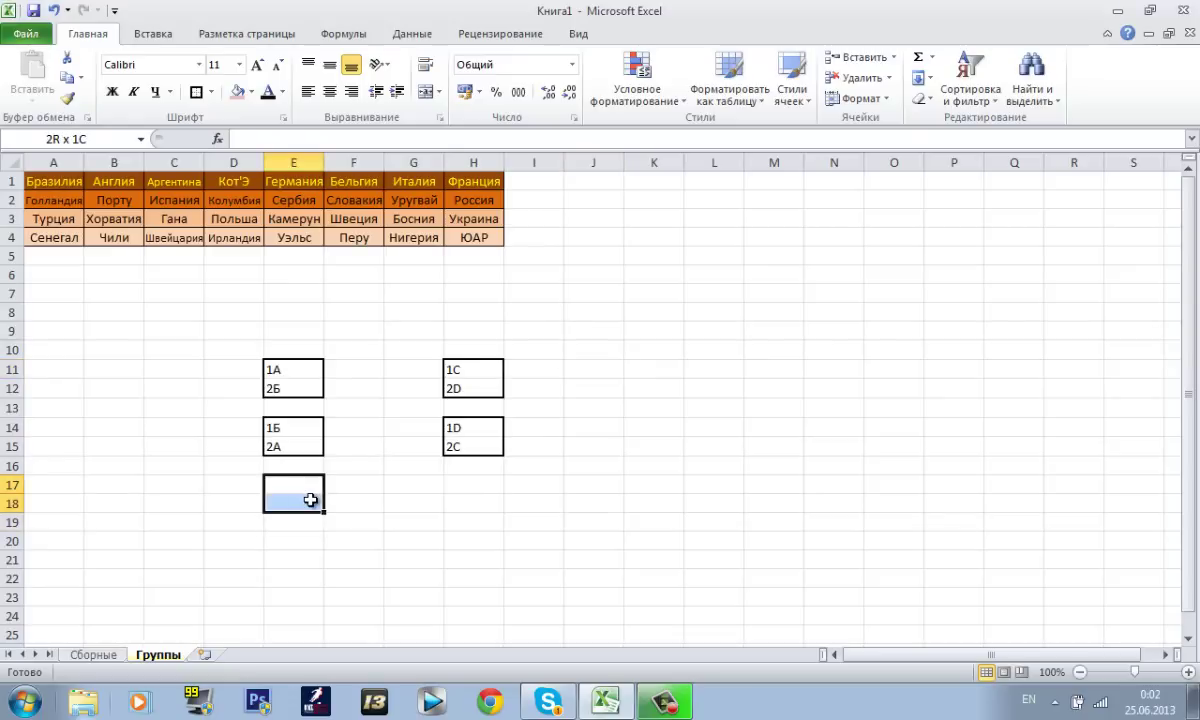
pyautogui.moveTo(460, 482); pyautogui.dragTo(469, 498)
pyautogui.moveTo(293, 484); pyautogui.dragTo(295, 501)
pyautogui.click(198, 92)
pyautogui.moveTo(458, 484); pyautogui.dragTo(471, 506)
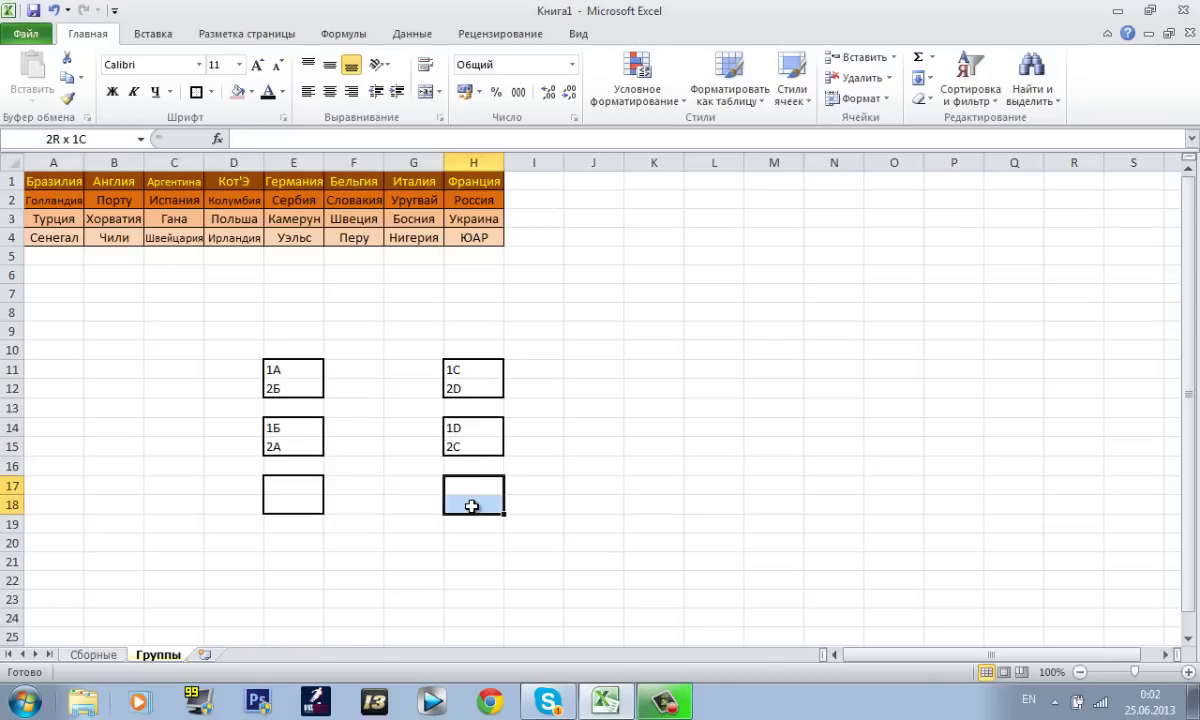
pyautogui.click(198, 92)
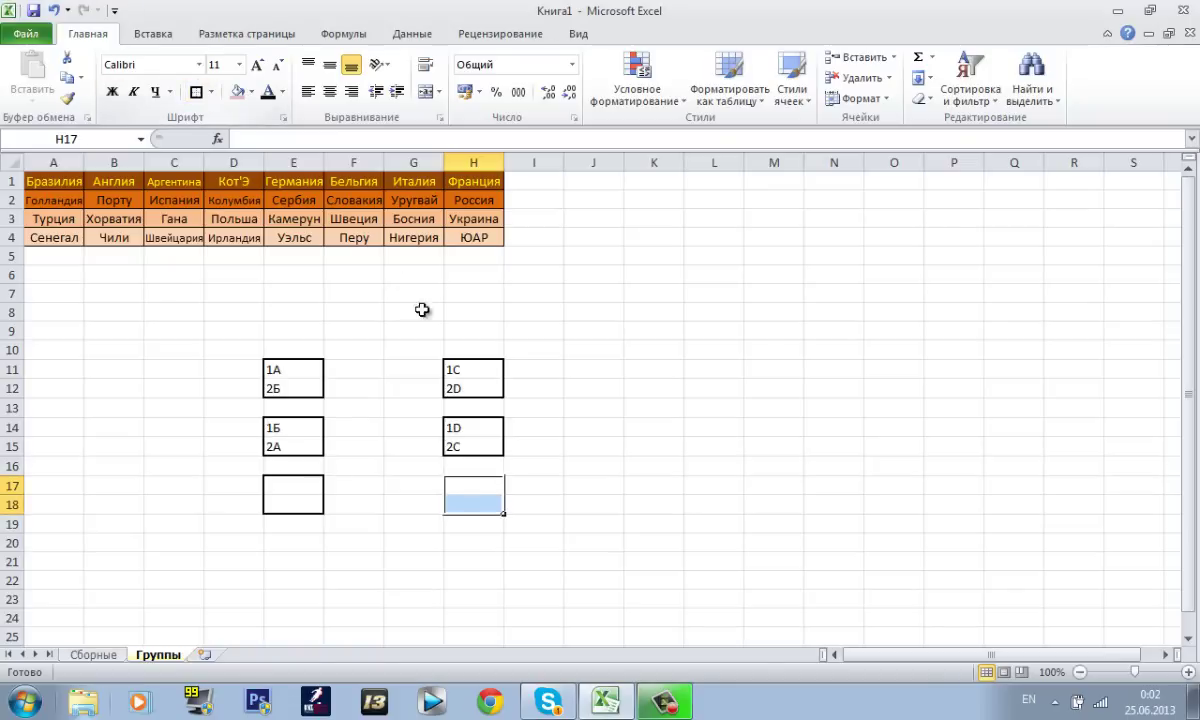
pyautogui.click(552, 336)
# - Outline the empty cell pairs E20:E21 and H20:H21 with thick box borders
pyautogui.scroll(-3, 540, 337)
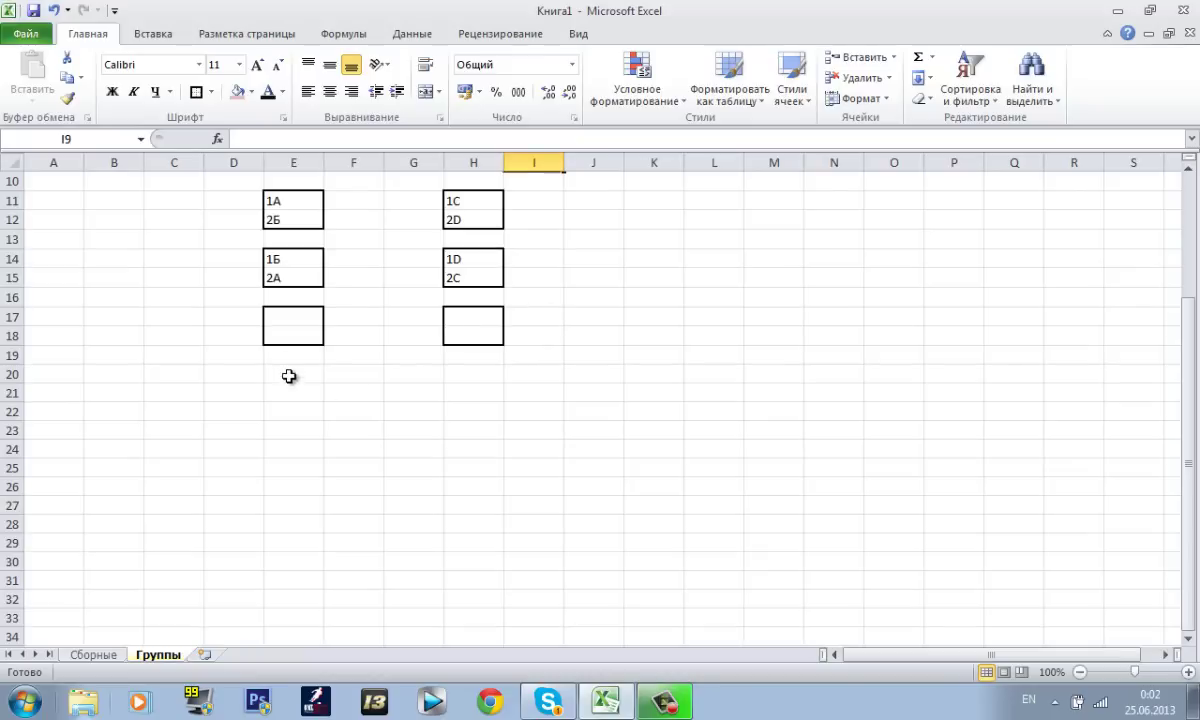
pyautogui.moveTo(292, 373); pyautogui.dragTo(300, 390)
pyautogui.click(198, 92)
pyautogui.moveTo(474, 375); pyautogui.dragTo(476, 392)
pyautogui.click(198, 92)
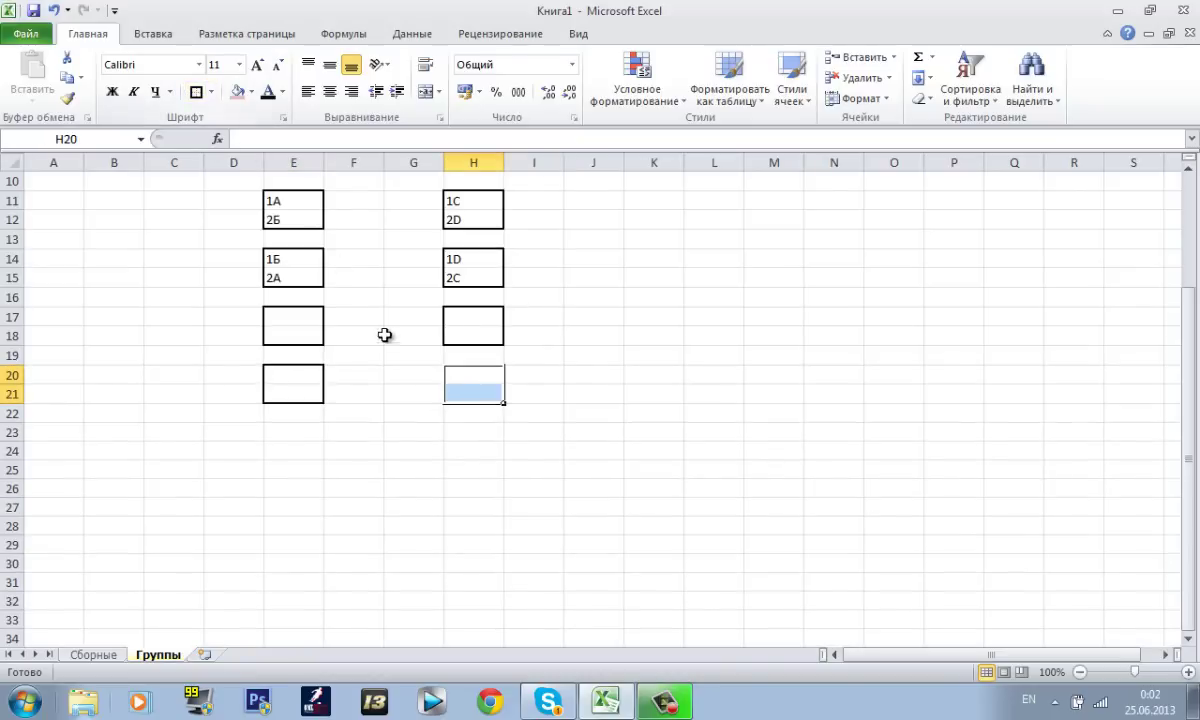
pyautogui.click(392, 335)
pyautogui.click(372, 392)
pyautogui.scroll(3, 372, 390)
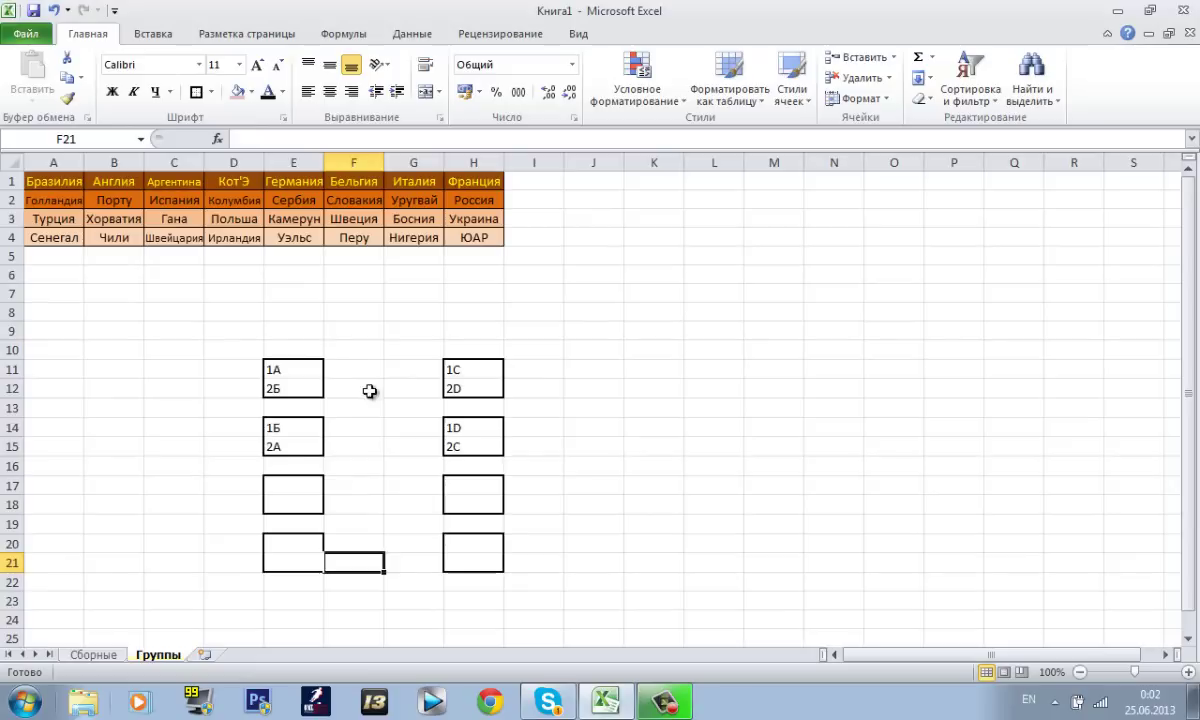
# - Try to enter the first pairing label in E17, starting with 1
pyautogui.click(305, 485)
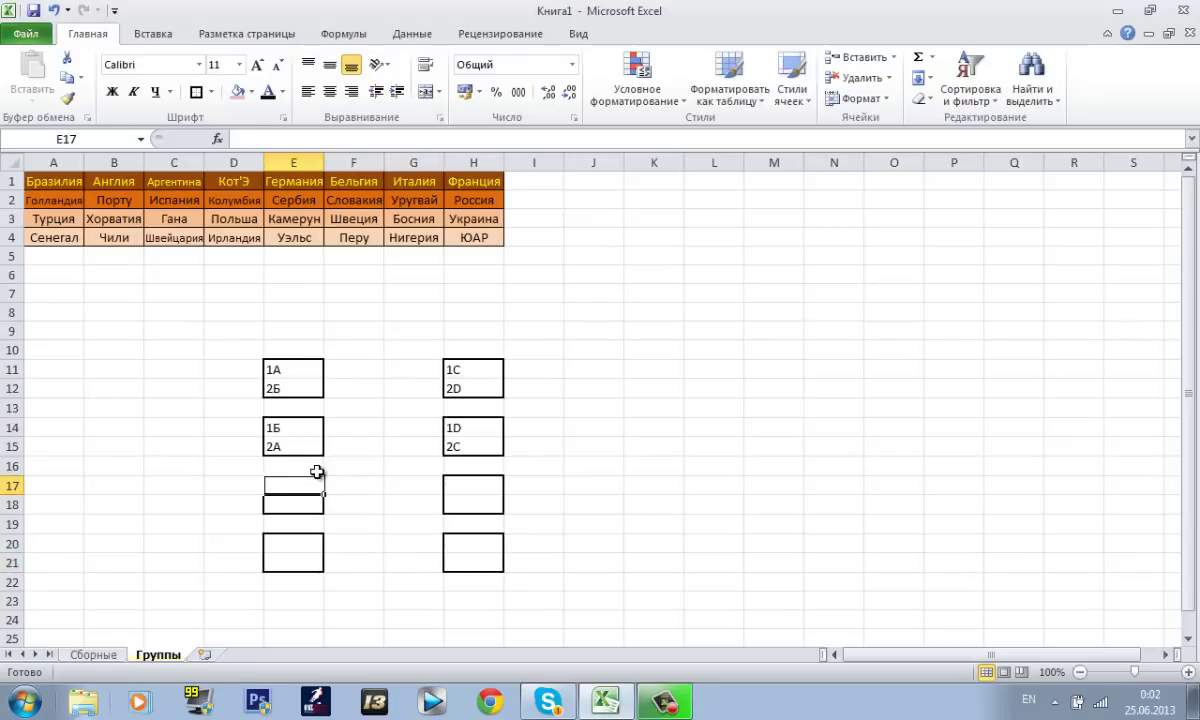
pyautogui.write('1')
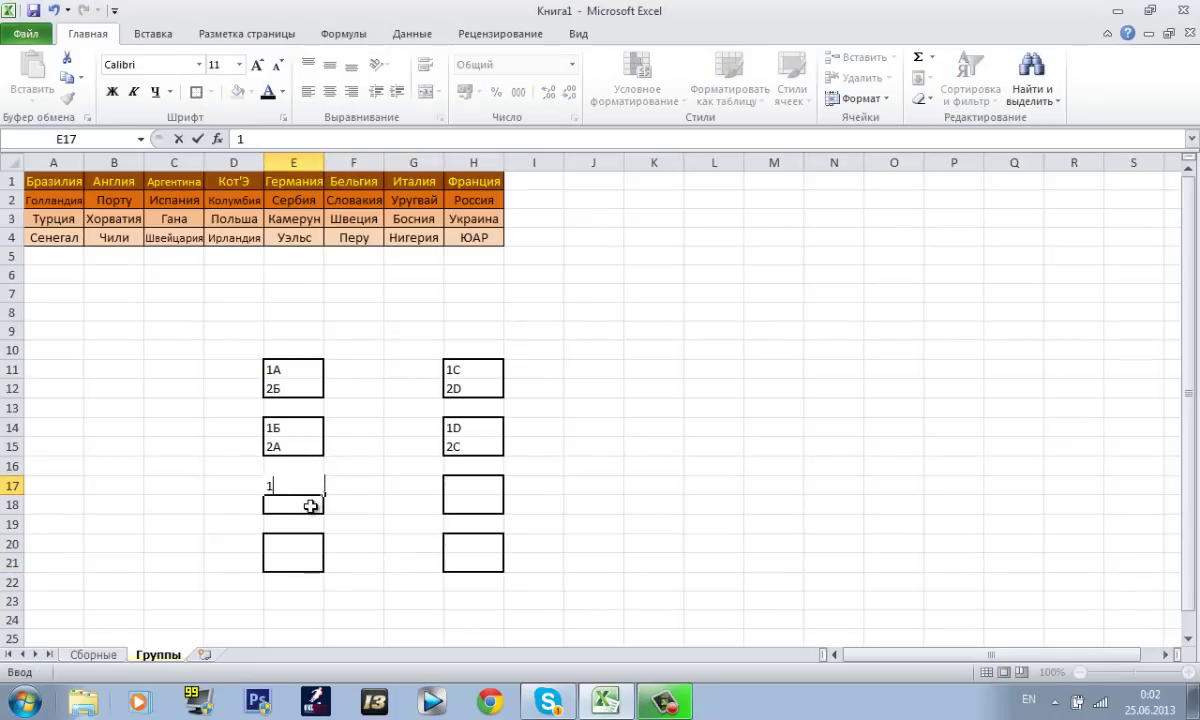
pyautogui.click(310, 505)
pyautogui.click(313, 485)
pyautogui.click(306, 505)
pyautogui.moveTo(303, 500); pyautogui.dragTo(420, 503)
# - Remove all borders from D17:I22 and clear the contents of E17
pyautogui.moveTo(549, 580); pyautogui.dragTo(252, 480)
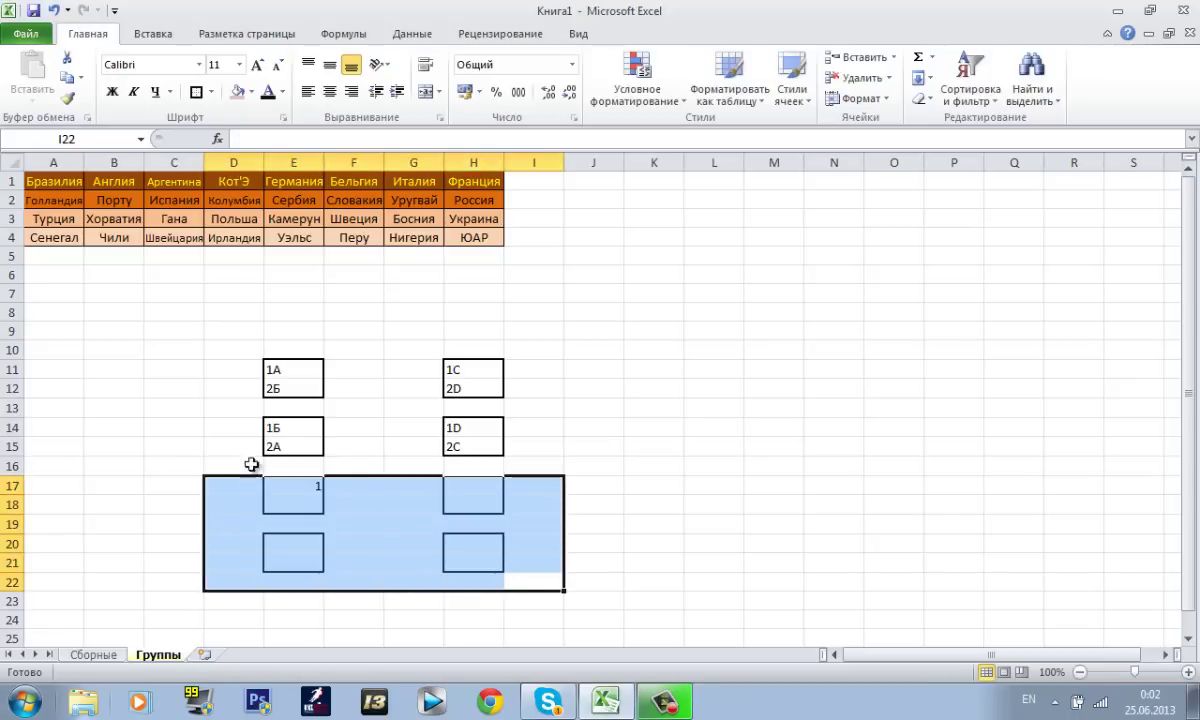
pyautogui.click(211, 91)
pyautogui.click(240, 225)
pyautogui.click(421, 581)
pyautogui.click(305, 484)
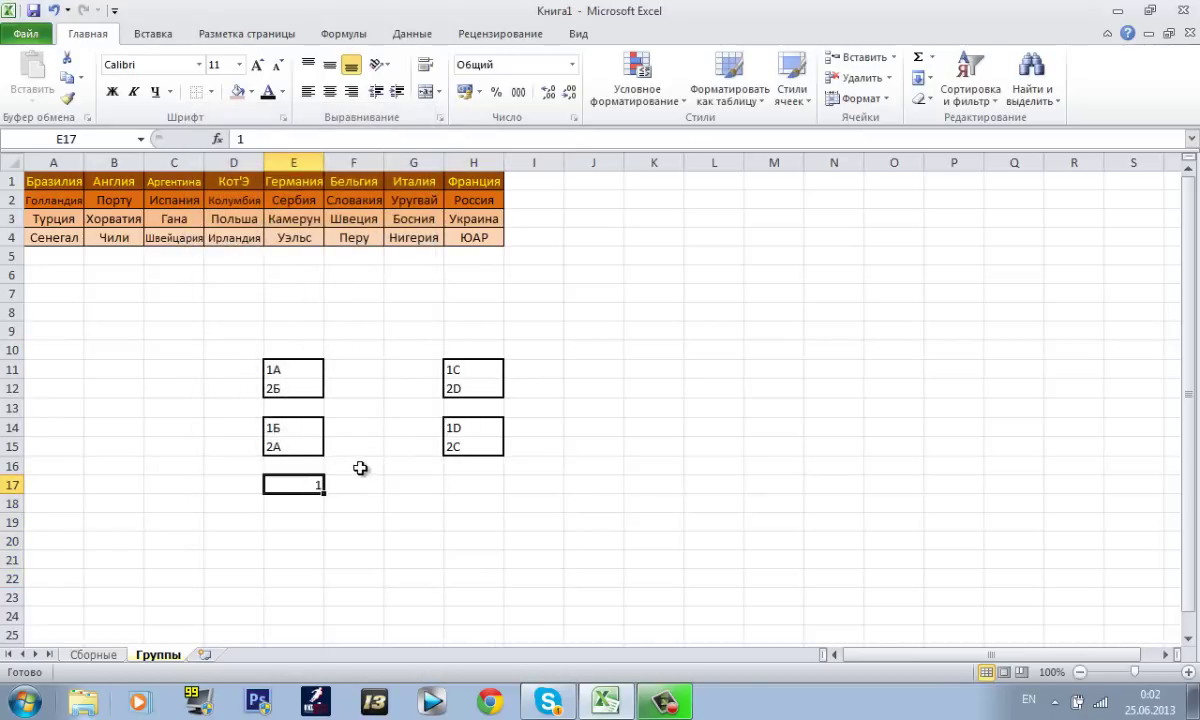
pyautogui.press('Delete')
# - Enter the pairing 1E and 2F in E17:E18 and outline it with a thick box border
pyautogui.moveTo(305, 487)
pyautogui.mouseDown()
pyautogui.moveTo(310, 505)
pyautogui.moveTo(300, 488)
pyautogui.mouseUp()
pyautogui.write('1')
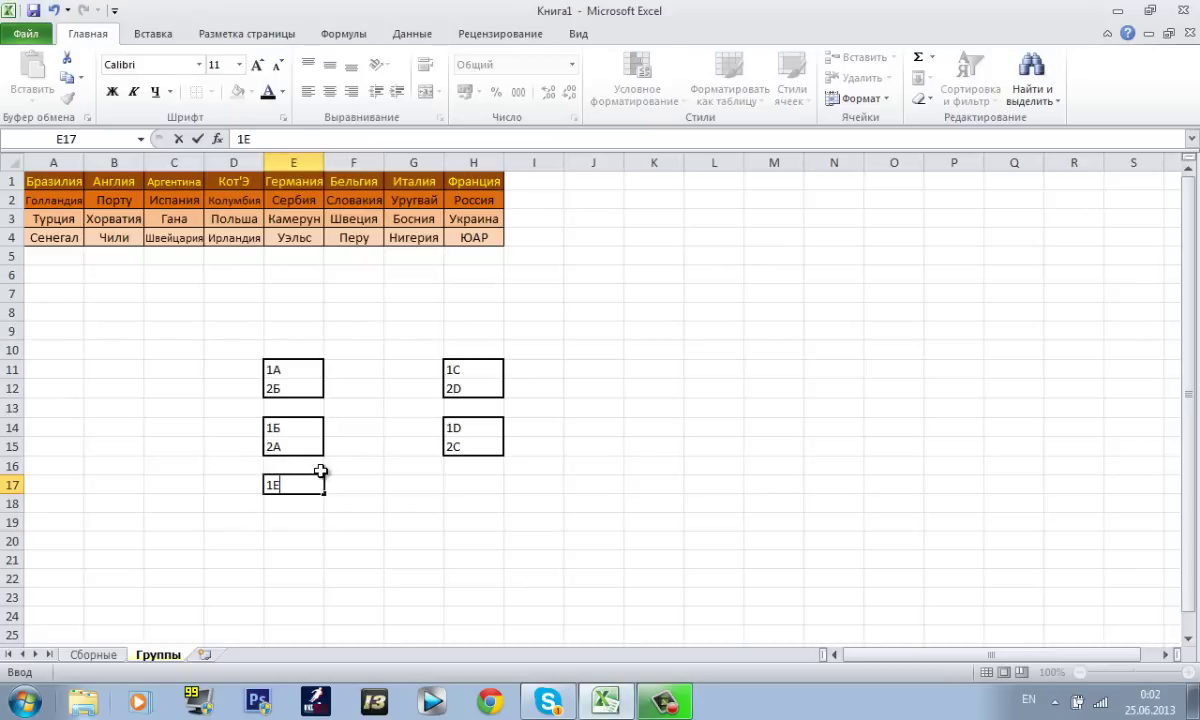
pyautogui.press('Return')
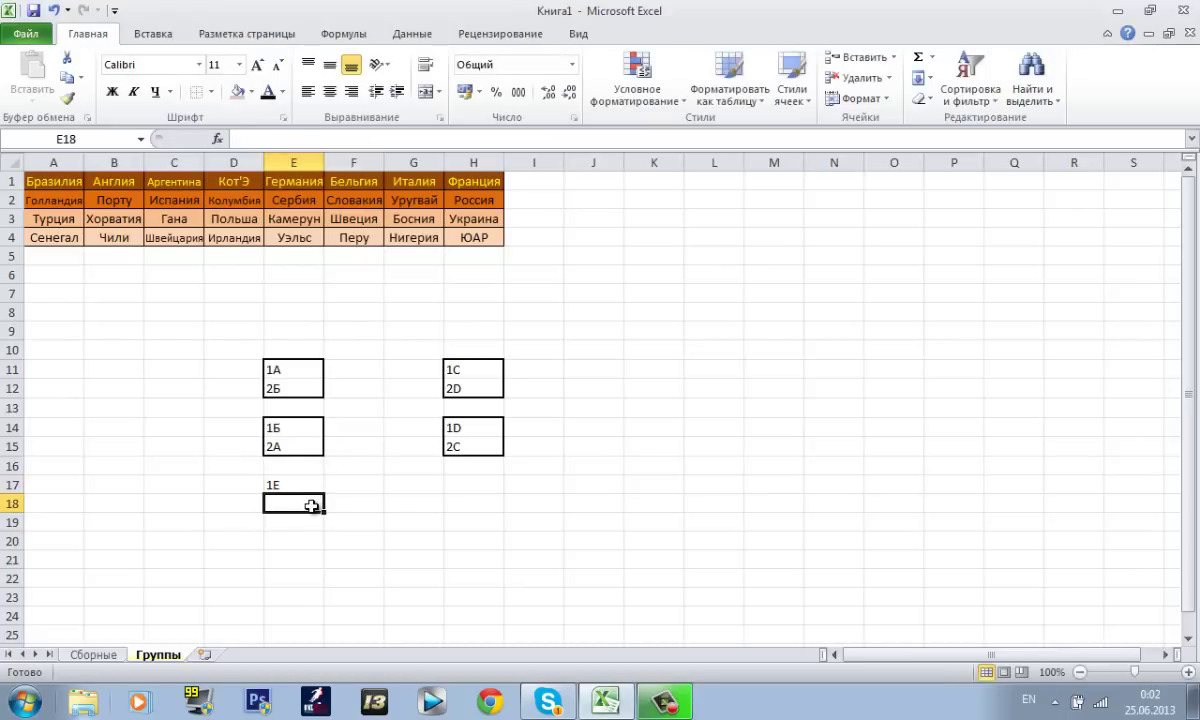
pyautogui.write('2F')
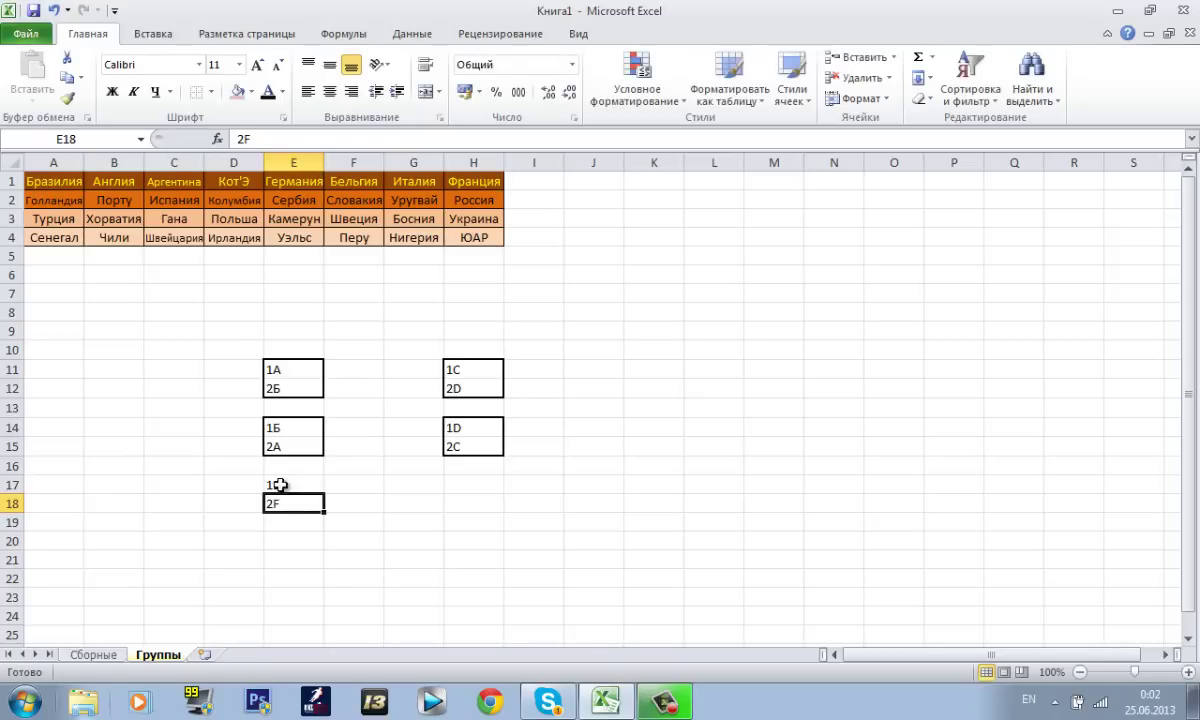
pyautogui.click(270, 485)
pyautogui.moveTo(268, 485); pyautogui.dragTo(283, 508)
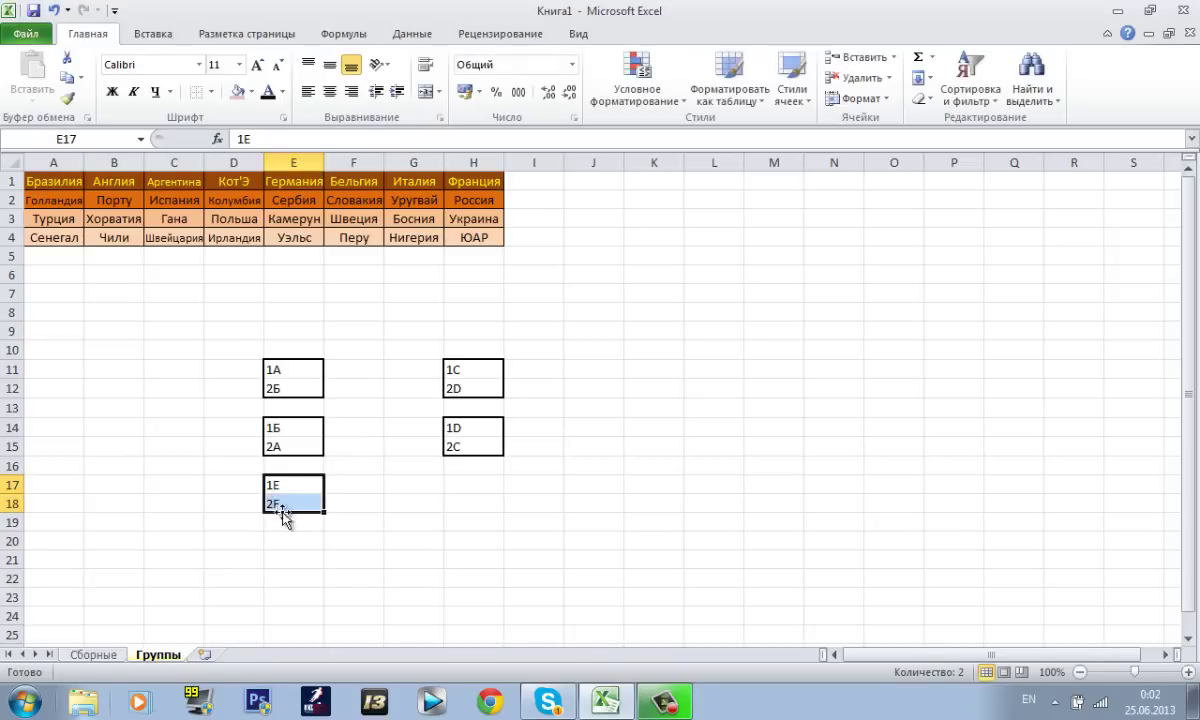
pyautogui.click(210, 92)
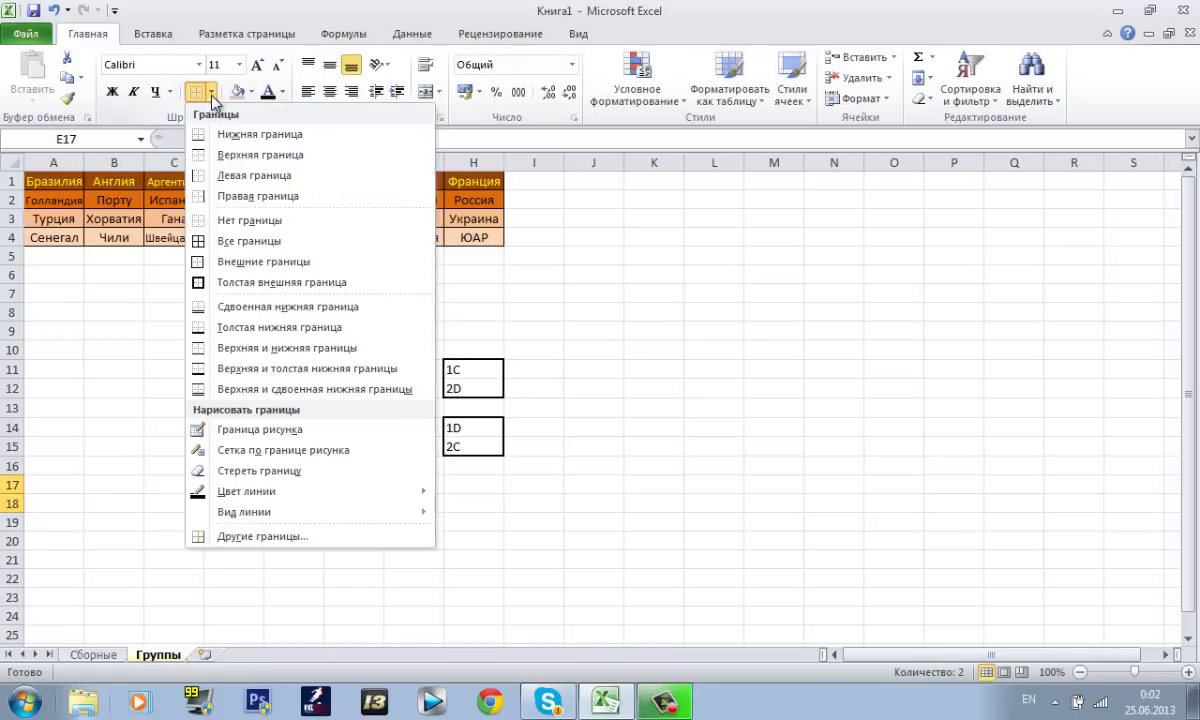
pyautogui.click(272, 282)
# - Enter the pairing 1F and 2E in E20:E21 and outline it with a thick box border
pyautogui.click(297, 542)
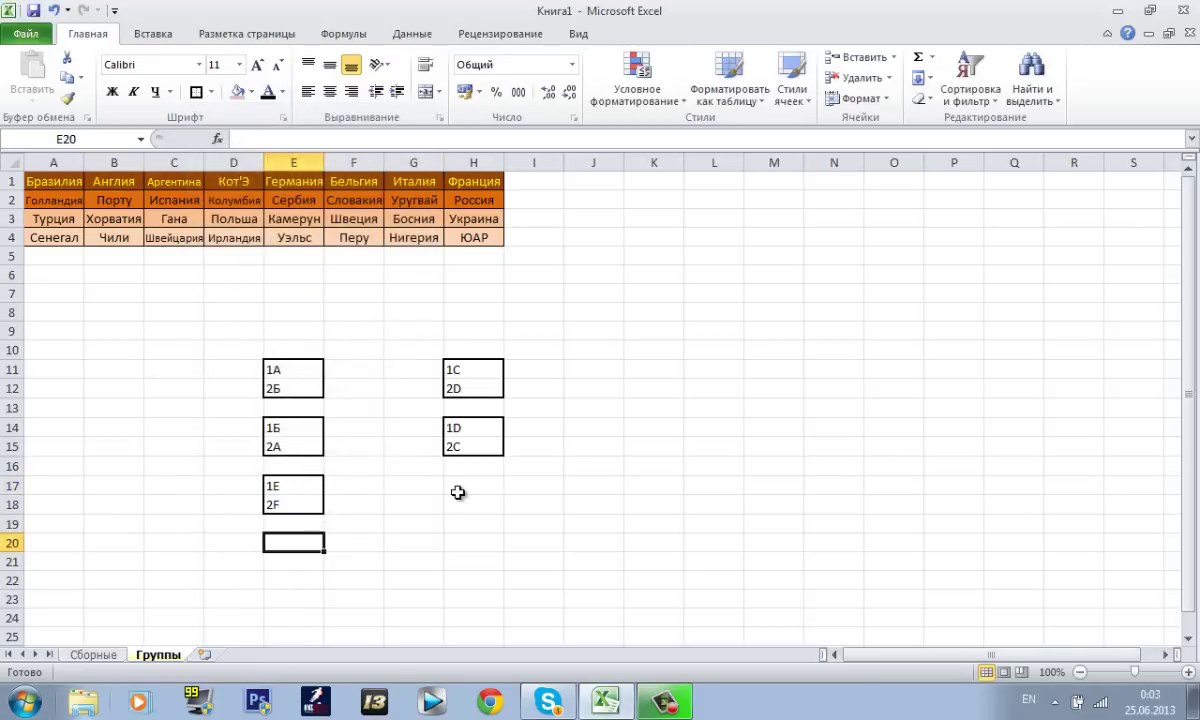
pyautogui.moveTo(460, 483); pyautogui.dragTo(480, 500)
pyautogui.scroll(-1, 300, 500)
pyautogui.moveTo(305, 489)
pyautogui.mouseDown()
pyautogui.moveTo(320, 480)
pyautogui.moveTo(300, 498)
pyautogui.moveTo(292, 485)
pyautogui.mouseUp()
pyautogui.write('1F')
pyautogui.press('Return')
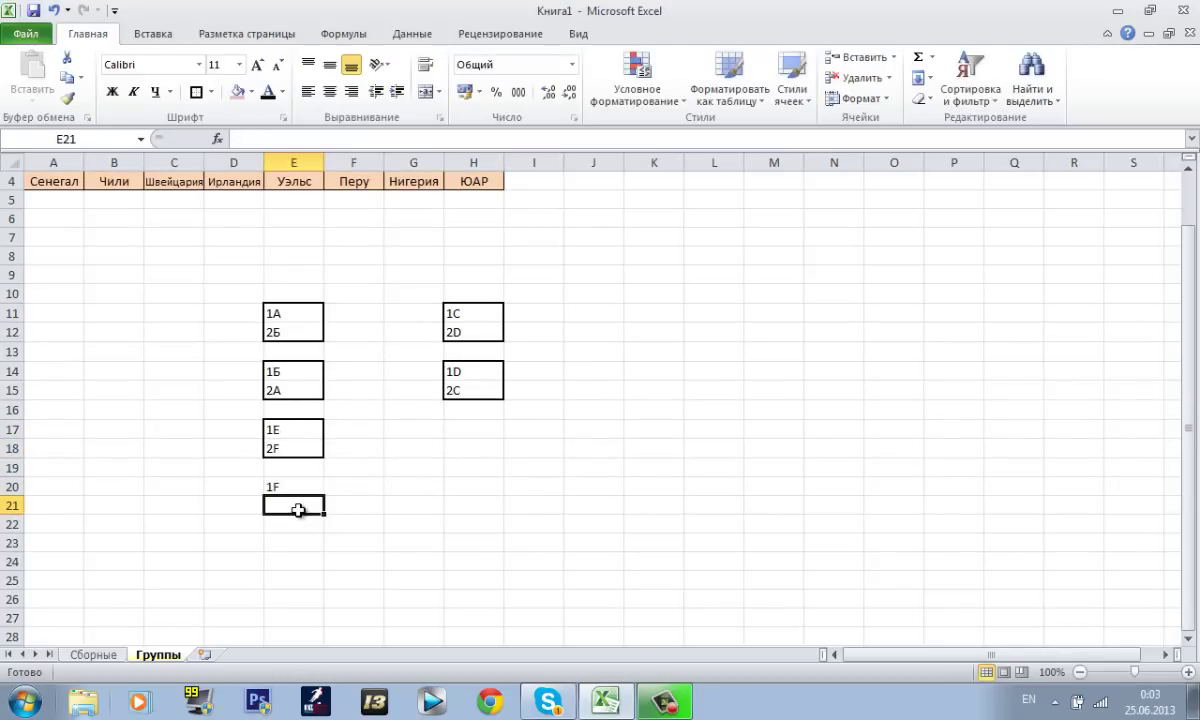
pyautogui.write('2')
pyautogui.moveTo(262, 480); pyautogui.dragTo(295, 488)
pyautogui.click(295, 517)
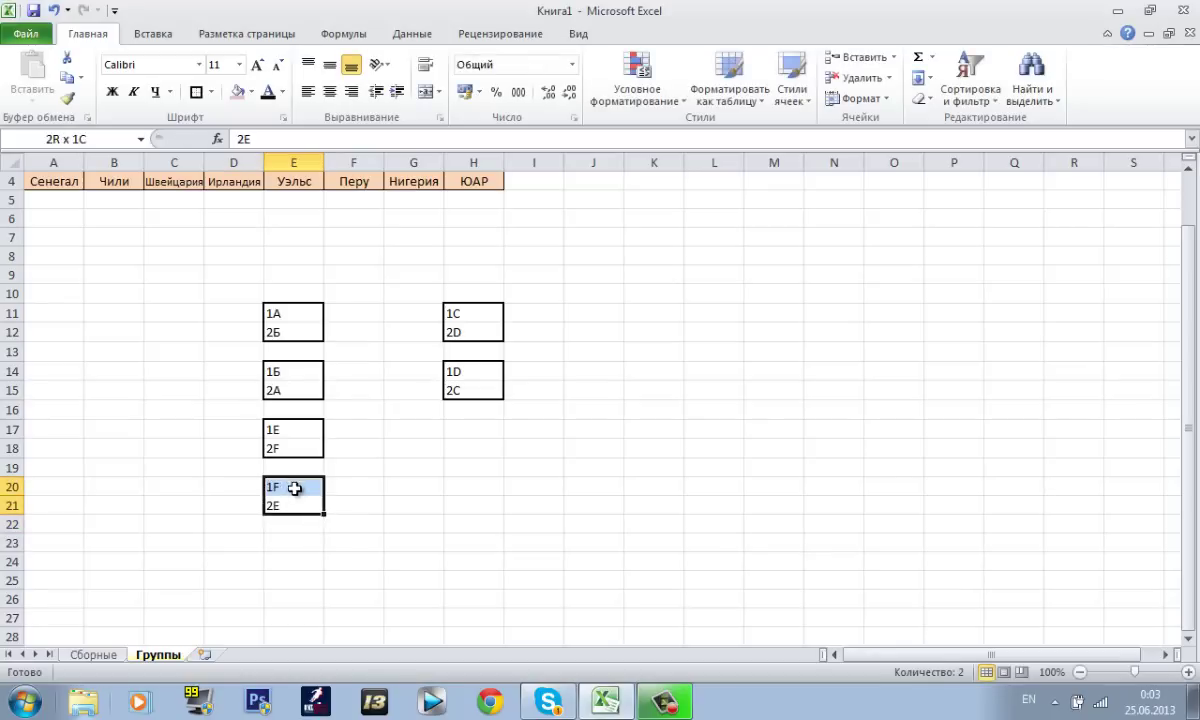
pyautogui.click(194, 91)
pyautogui.click(381, 515)
pyautogui.click(420, 444)
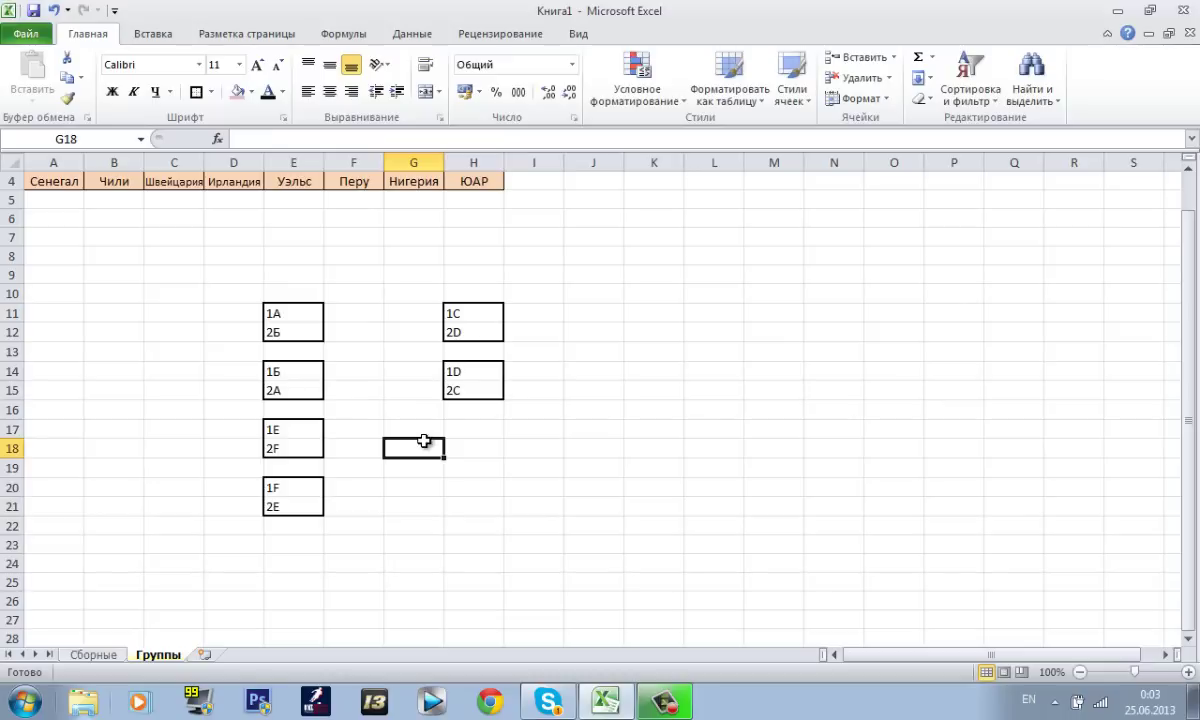
# - Outline the top two rows of the group table, A1:H2, with a thick box border
pyautogui.scroll(1, 423, 442)
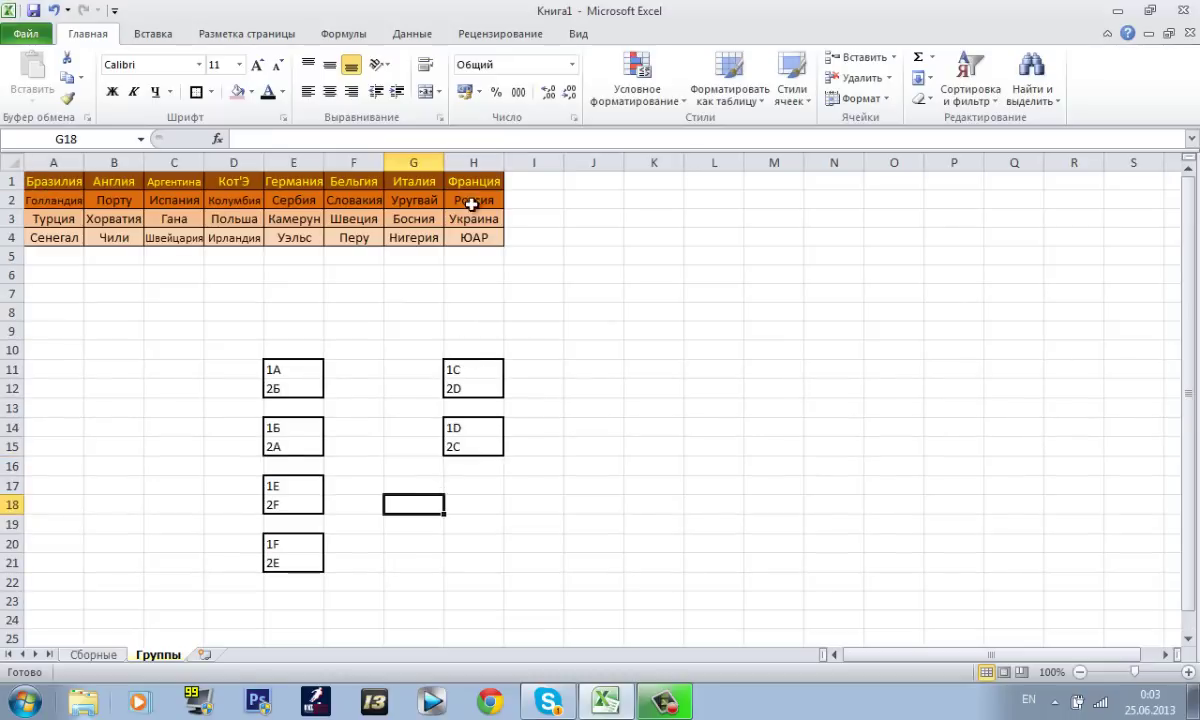
pyautogui.moveTo(486, 176); pyautogui.dragTo(50, 198)
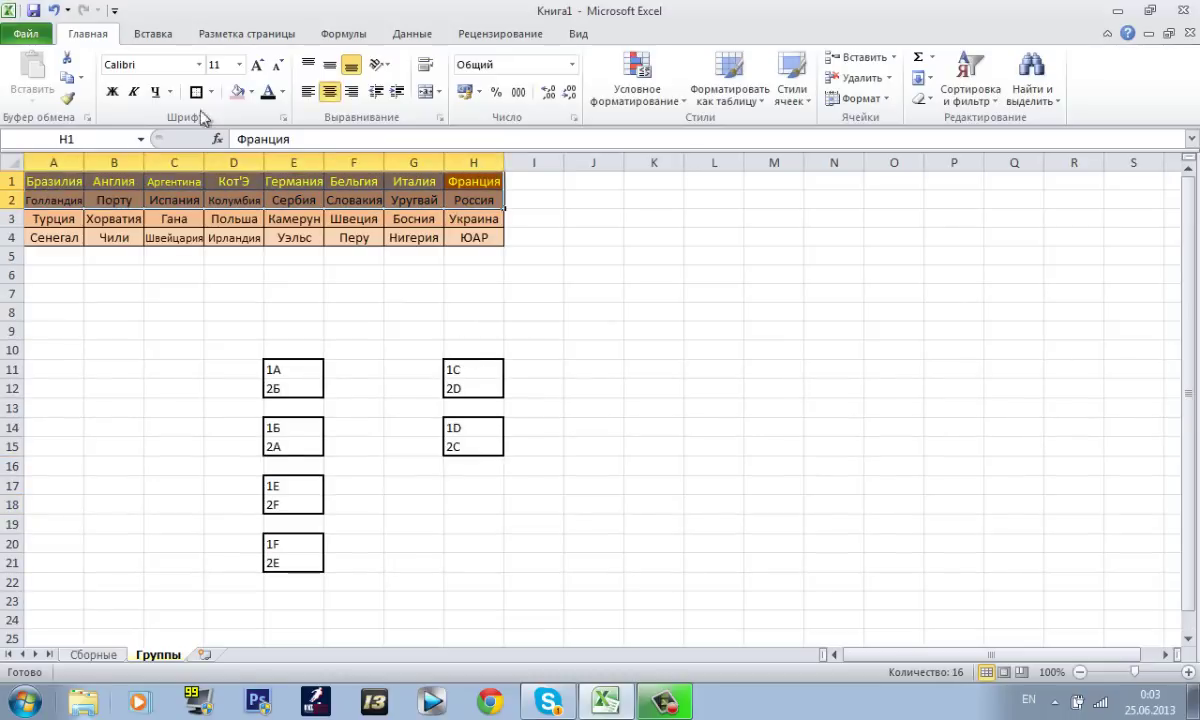
pyautogui.click(197, 92)
pyautogui.click(281, 236)
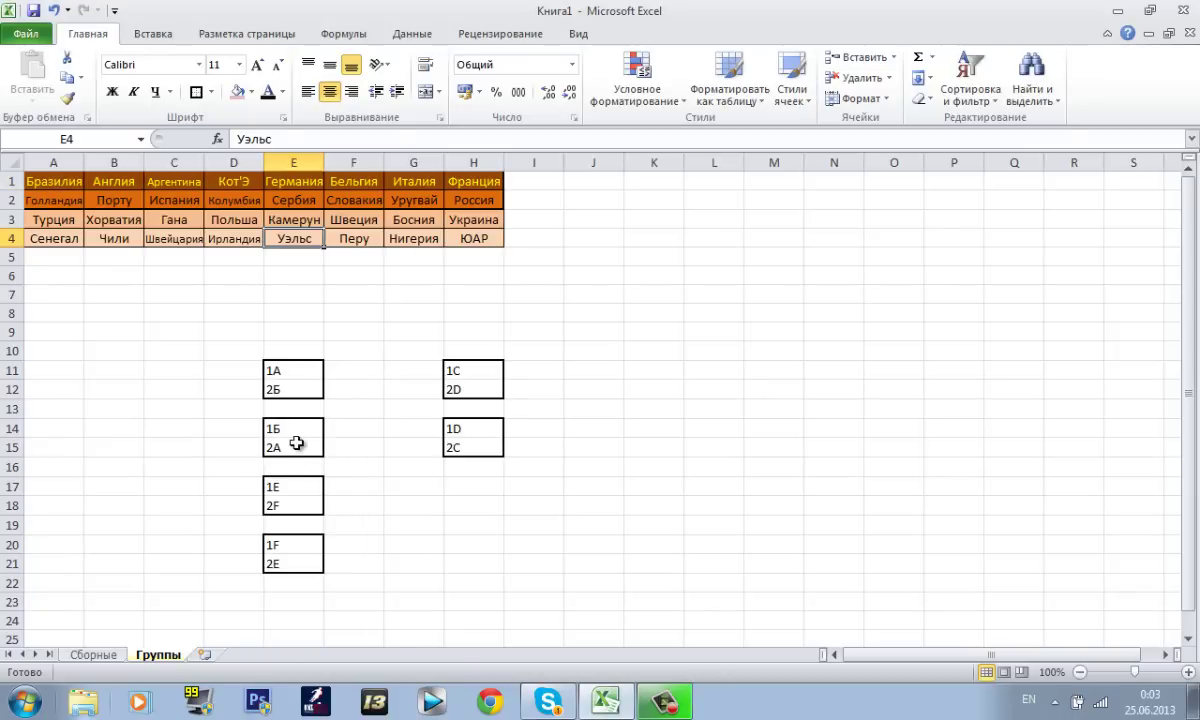
pyautogui.click(318, 409)
pyautogui.click(326, 376)
pyautogui.moveTo(326, 376); pyautogui.dragTo(318, 445)
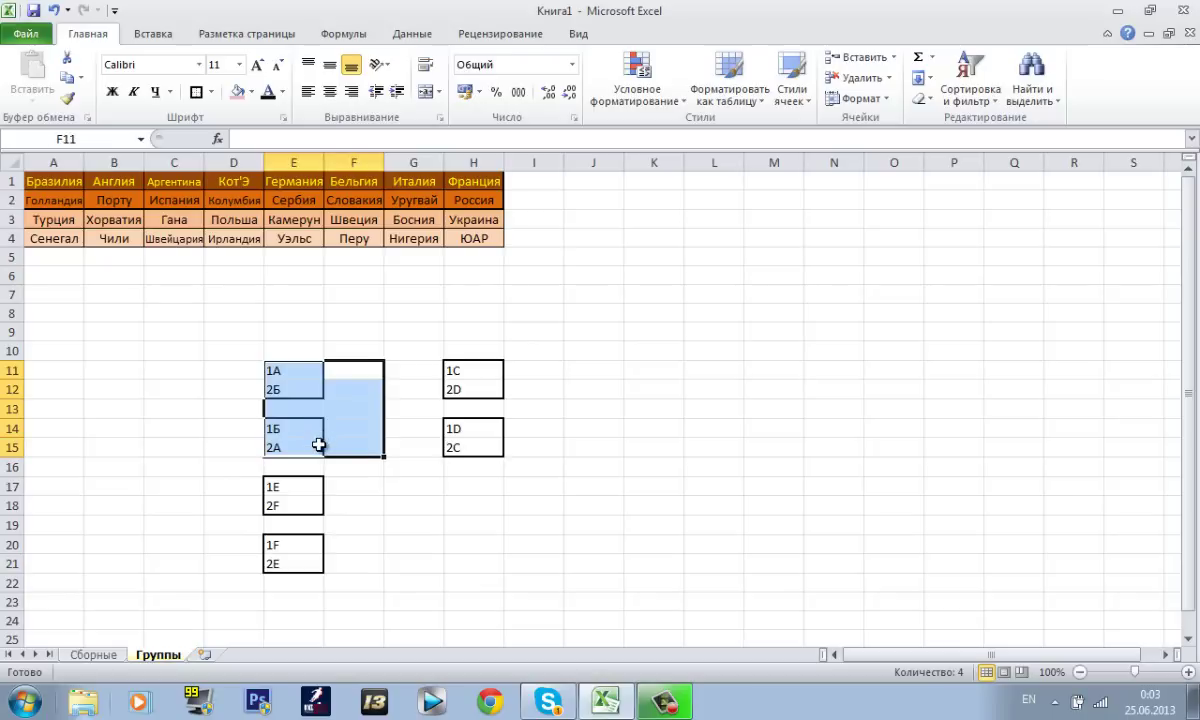
pyautogui.click(400, 447)
# - Enter the pairing 1G and 2H in H17:H18 and outline it with a thick box border
pyautogui.moveTo(465, 487)
pyautogui.mouseDown()
pyautogui.moveTo(468, 508)
pyautogui.moveTo(461, 484)
pyautogui.mouseUp()
pyautogui.write('1')
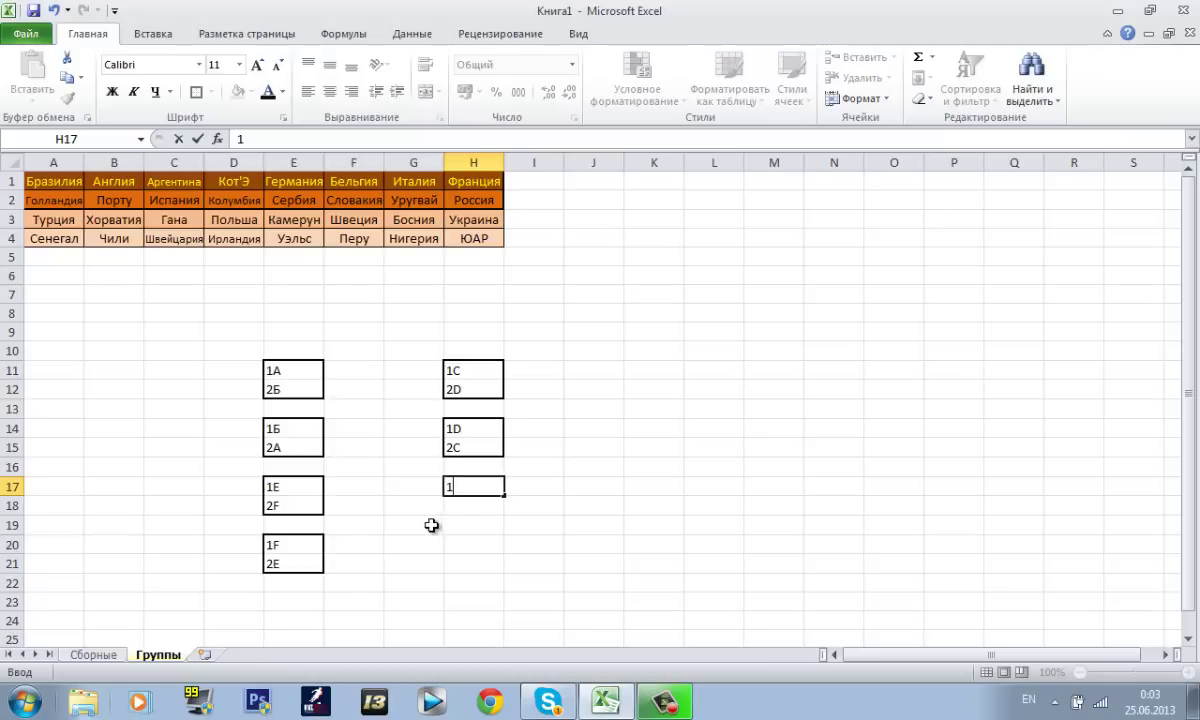
pyautogui.write('G')
pyautogui.click(470, 508)
pyautogui.write('2H')
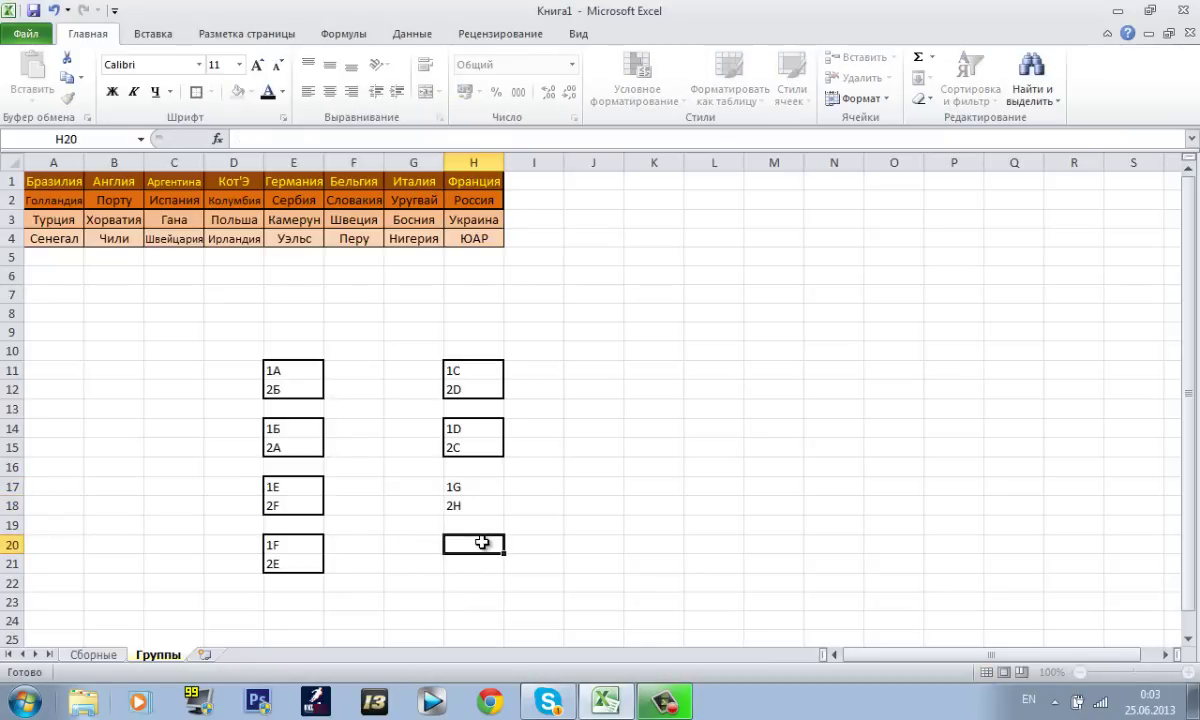
pyautogui.click(481, 540)
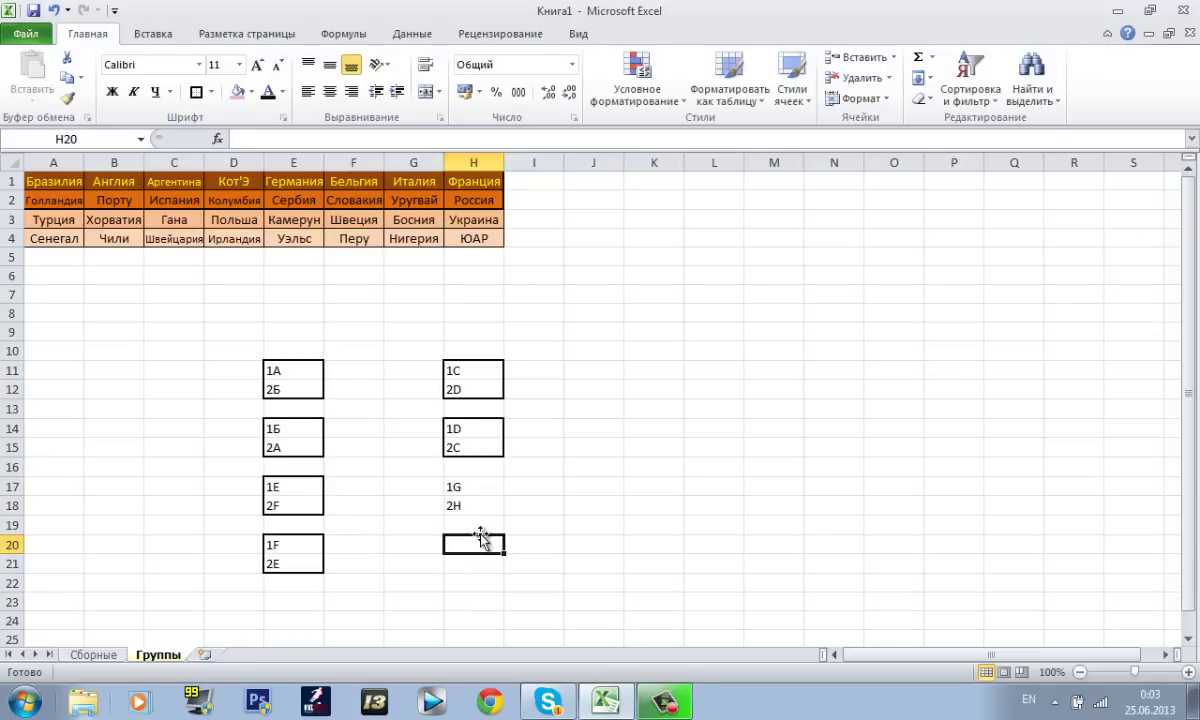
pyautogui.write('1')
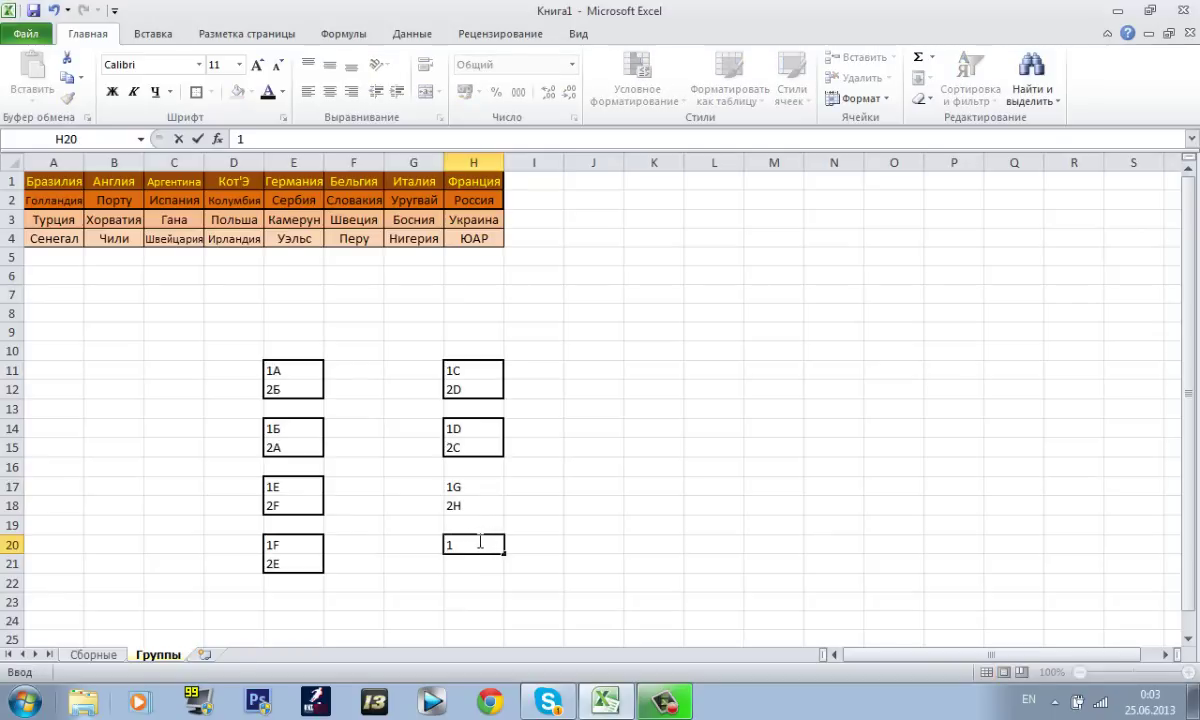
pyautogui.moveTo(465, 488); pyautogui.dragTo(487, 545)
pyautogui.click(528, 484)
# - Enter the pairing 1H and 2G in H20:H21 and outline it with a thick box border
pyautogui.press('BackSpace')
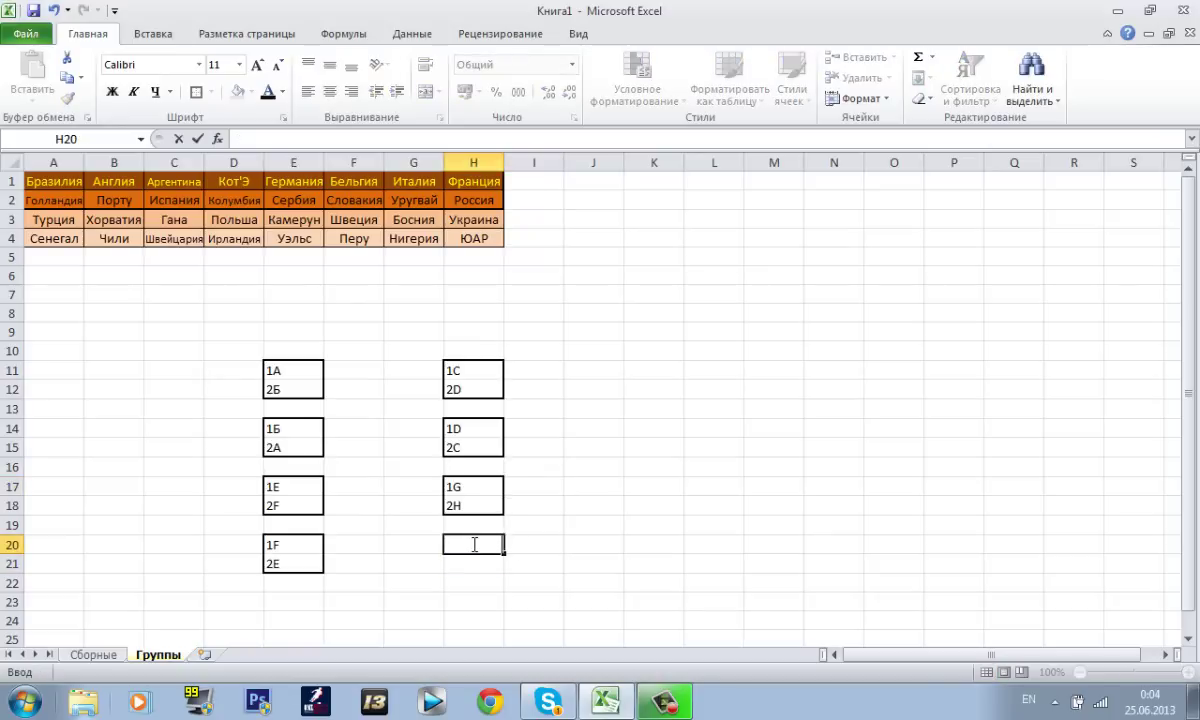
pyautogui.write('H')
pyautogui.press('Return')
pyautogui.press('Return')
pyautogui.click(474, 563)
pyautogui.write('2')
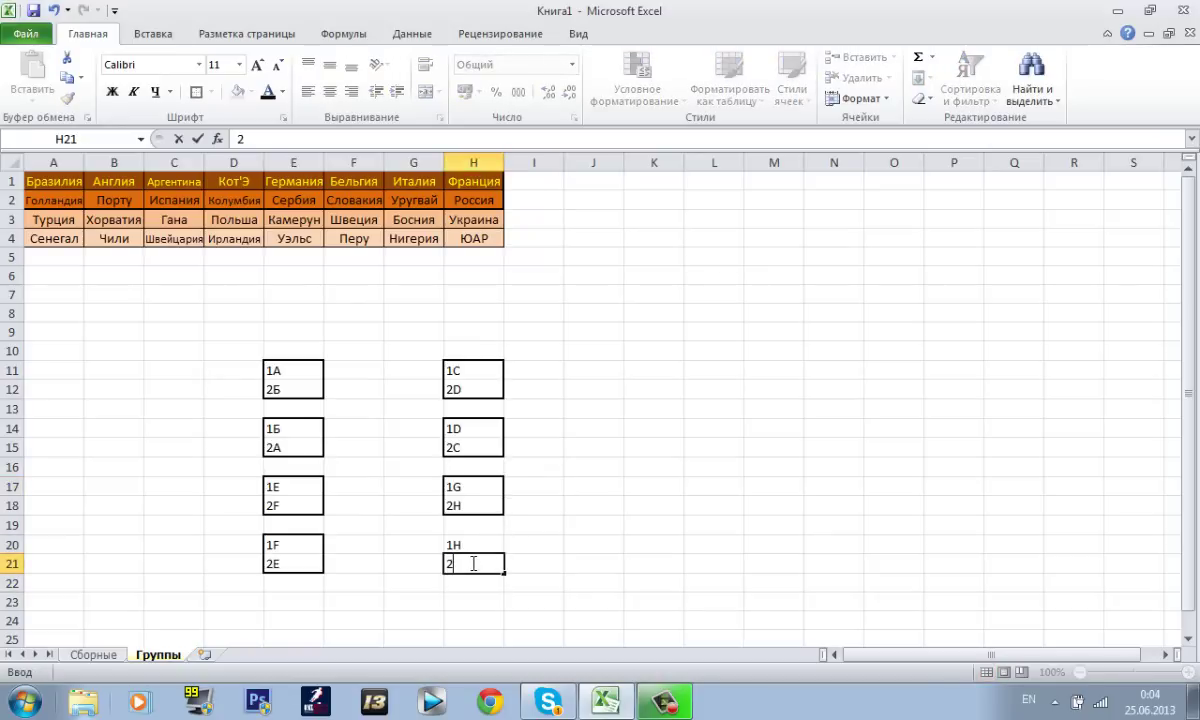
pyautogui.moveTo(447, 545); pyautogui.dragTo(469, 565)
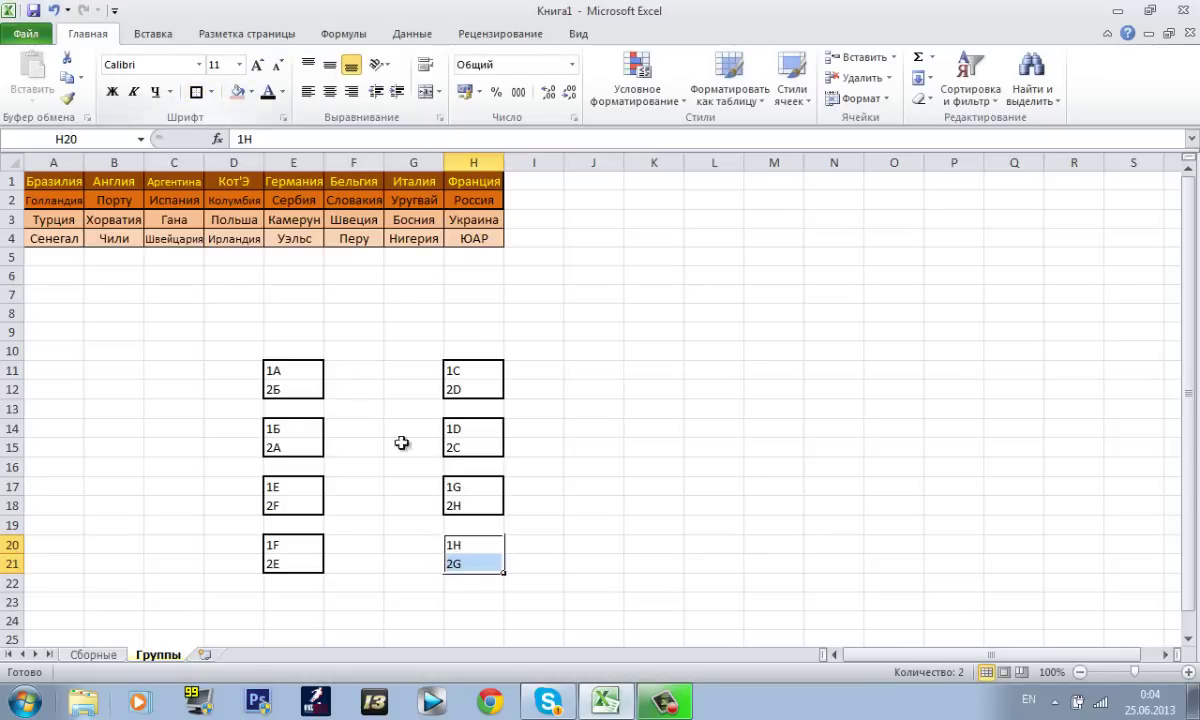
pyautogui.click(410, 485)
pyautogui.click(285, 524)
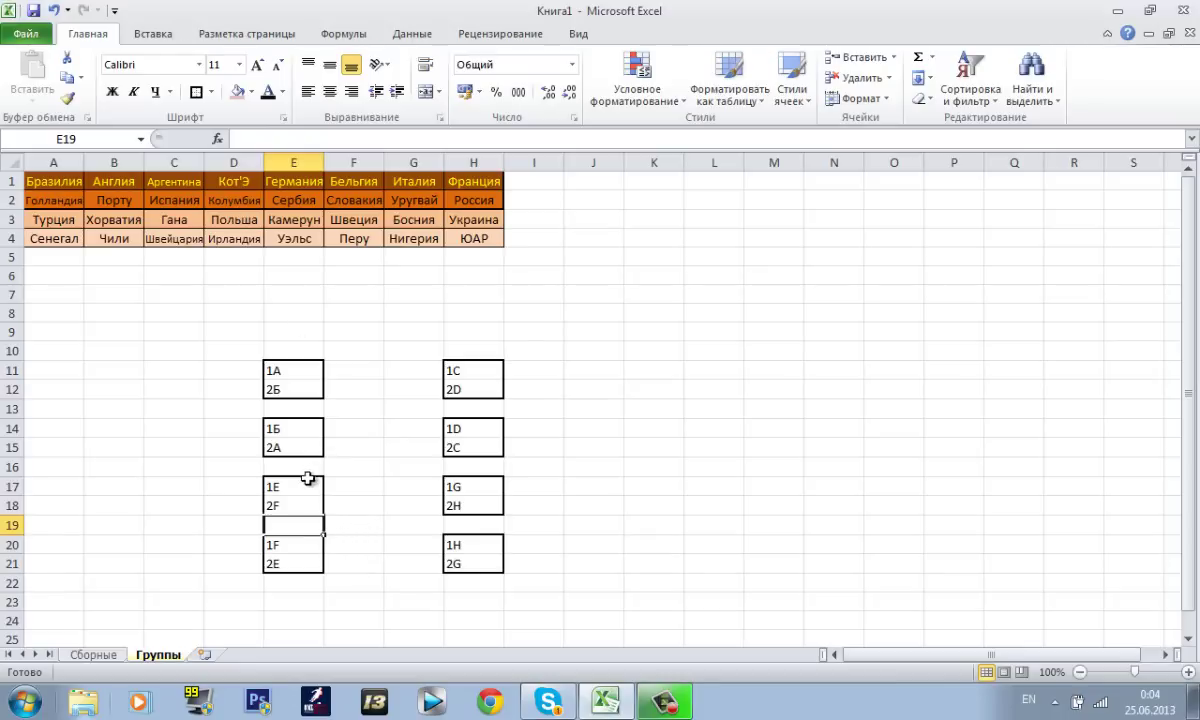
pyautogui.click(276, 486)
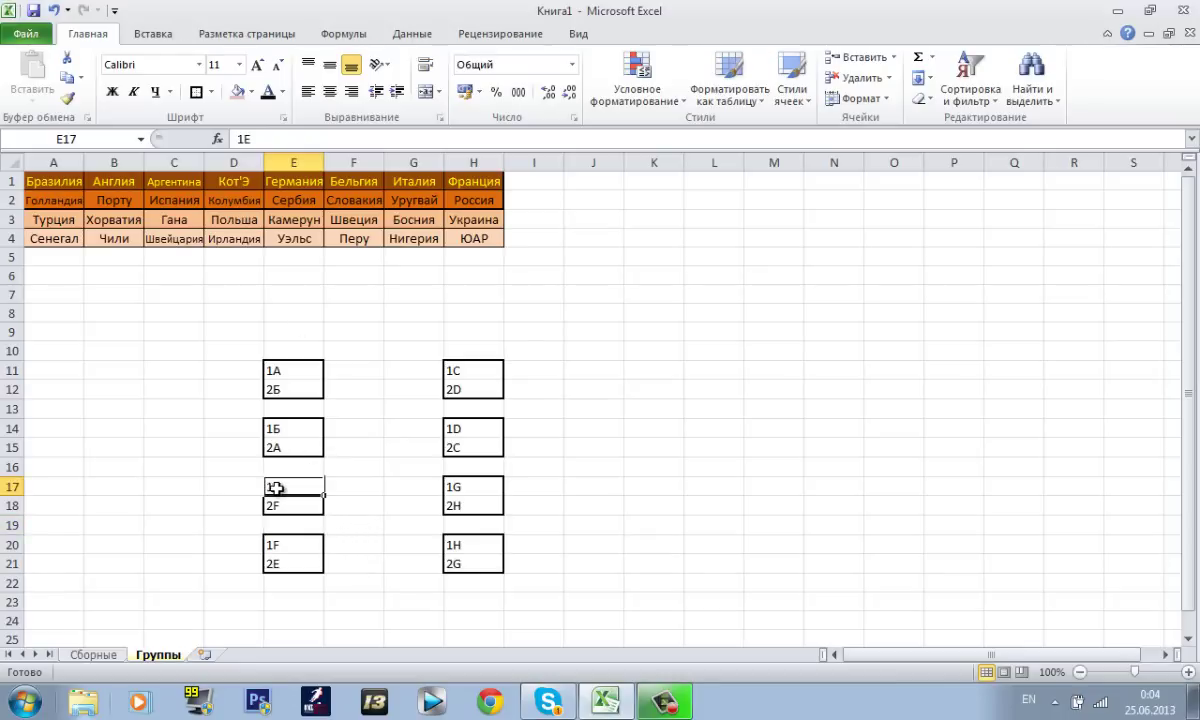
pyautogui.click(352, 487)
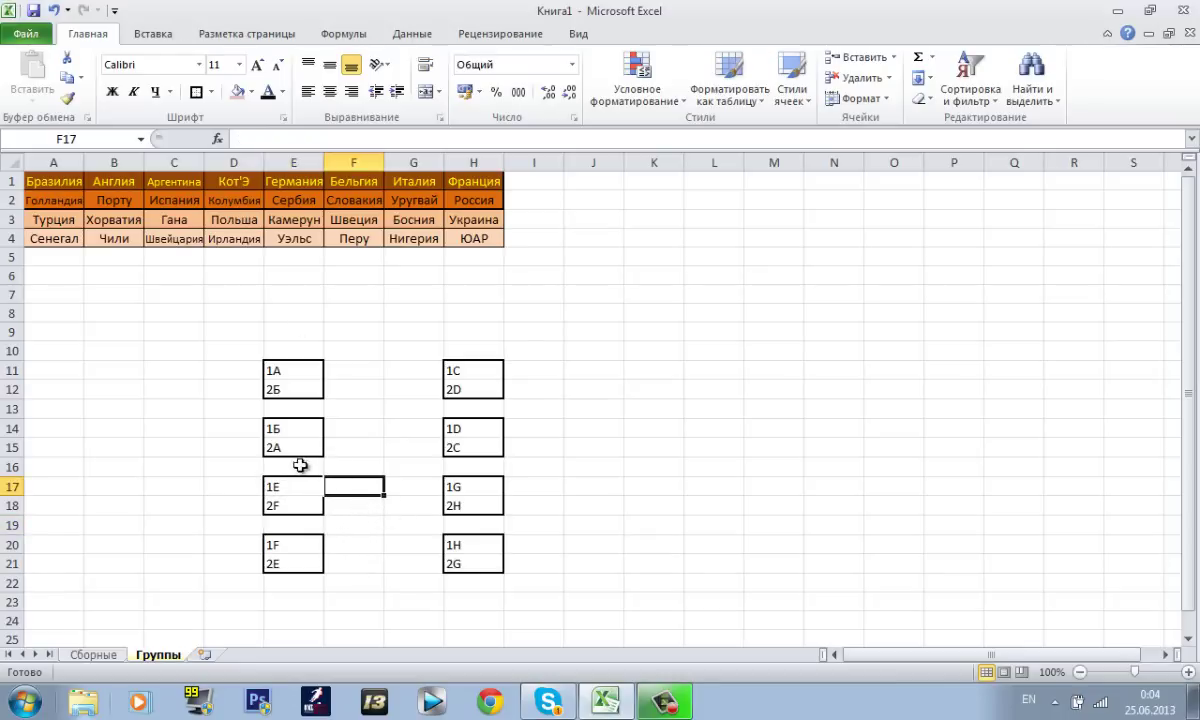
# - Fill cell F11, beside the 1A entry of the first pairing, with black
pyautogui.moveTo(278, 372); pyautogui.dragTo(336, 370)
pyautogui.click(366, 366)
pyautogui.click(362, 315)
pyautogui.click(350, 369)
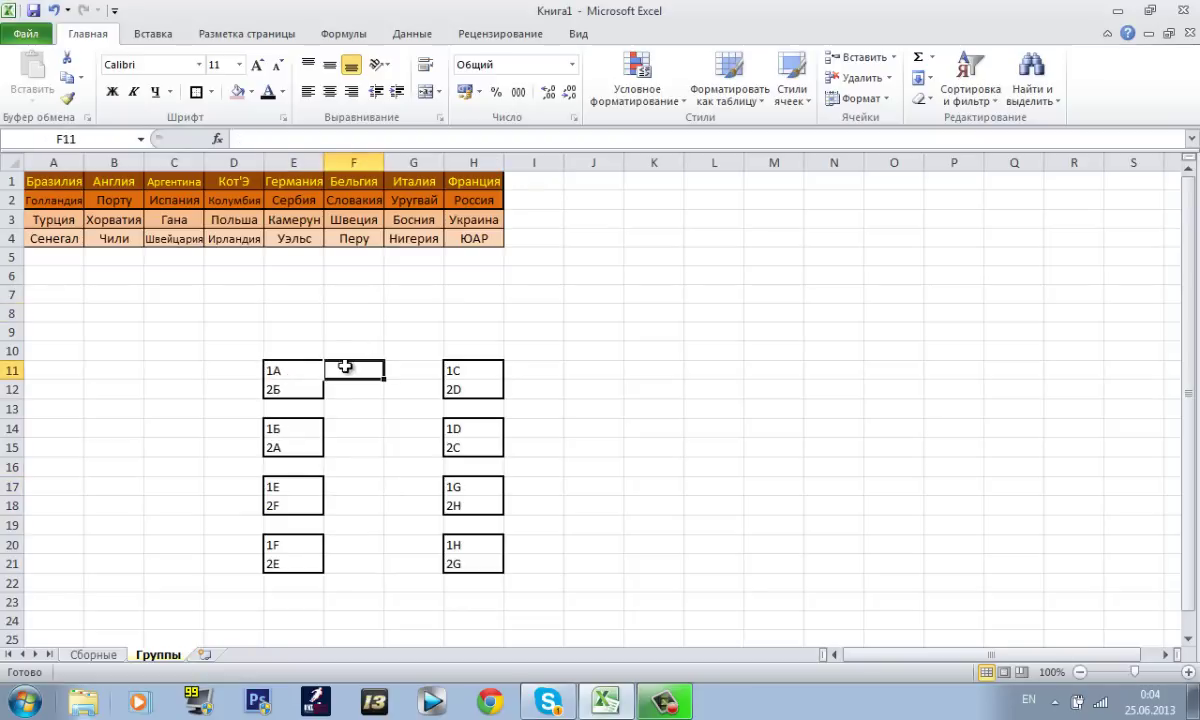
pyautogui.click(252, 91)
pyautogui.click(250, 192)
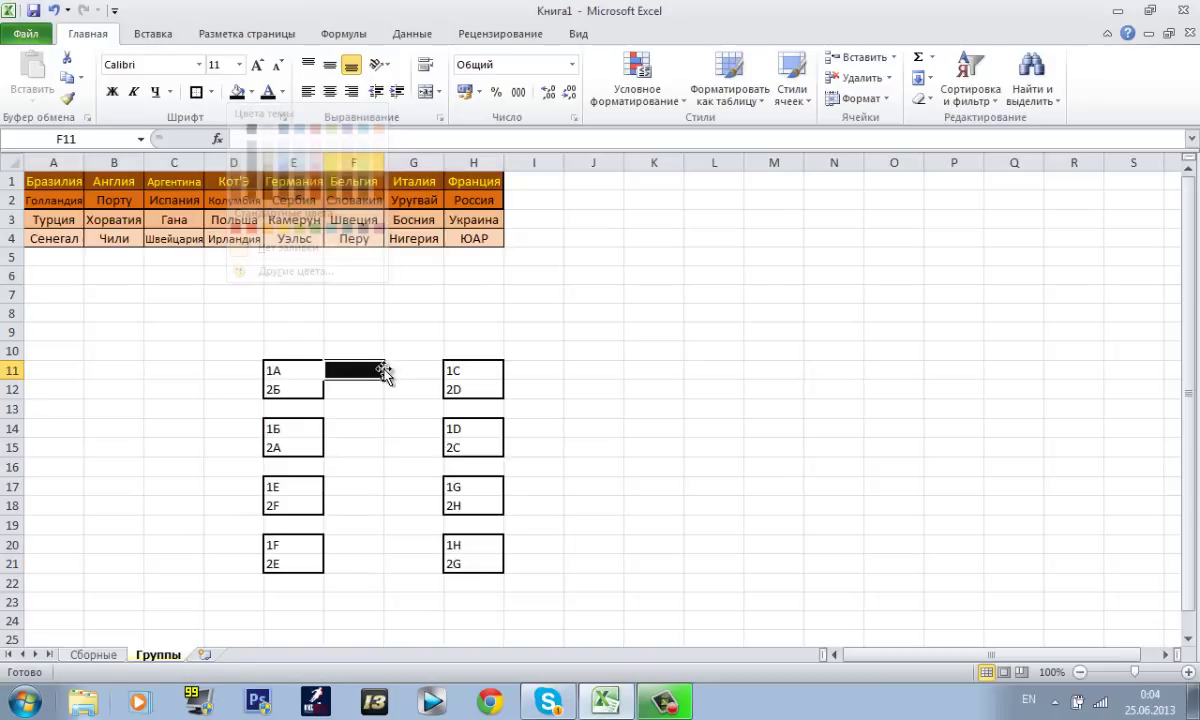
# - Fill connector cells G12, F14 and G15 between the top two rows of pairings with black
pyautogui.click(405, 389)
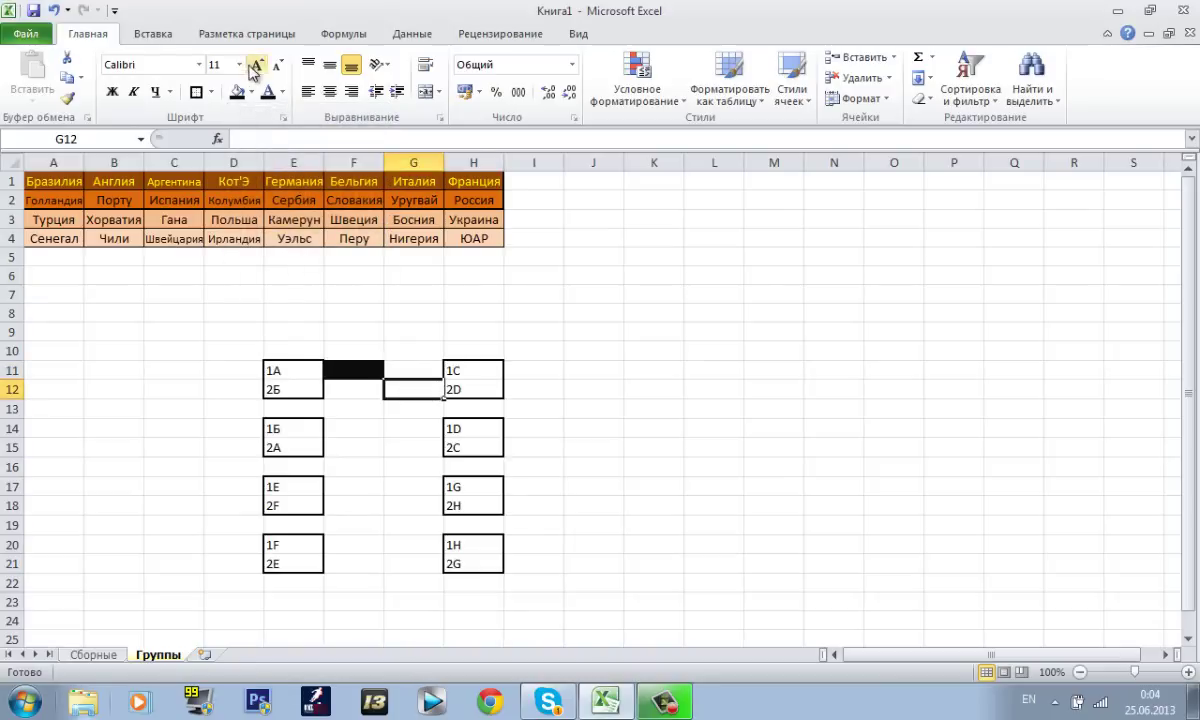
pyautogui.click(237, 92)
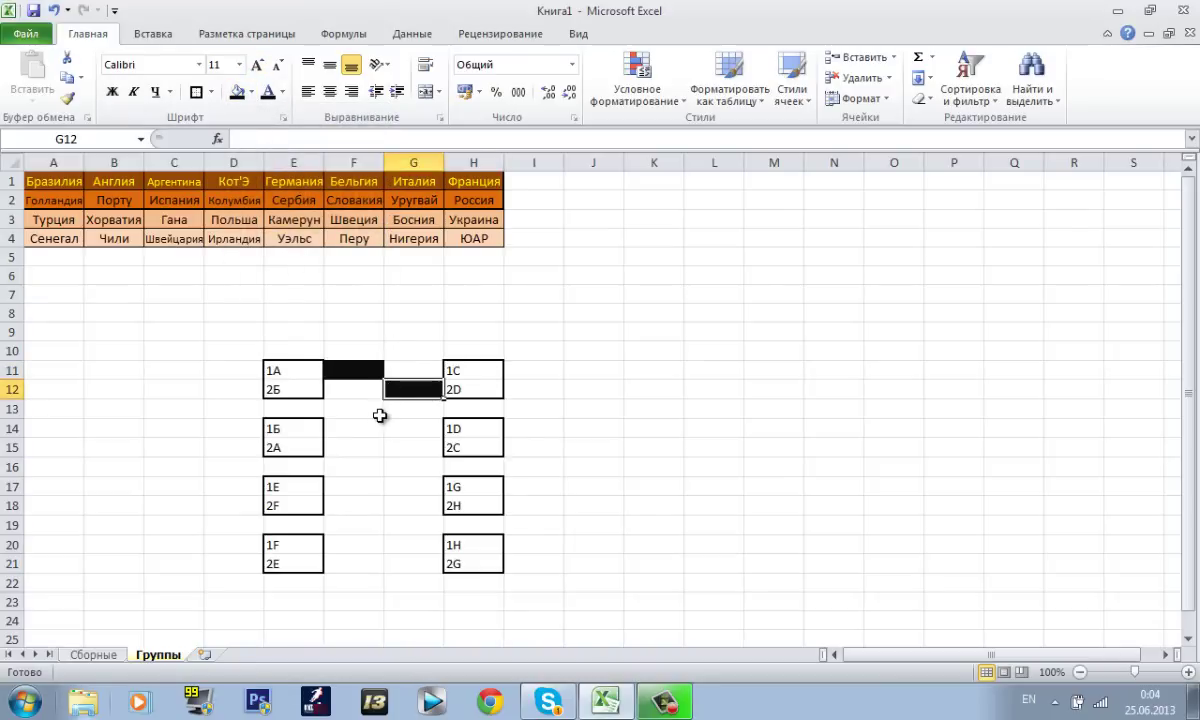
pyautogui.click(352, 427)
pyautogui.click(237, 92)
pyautogui.click(434, 450)
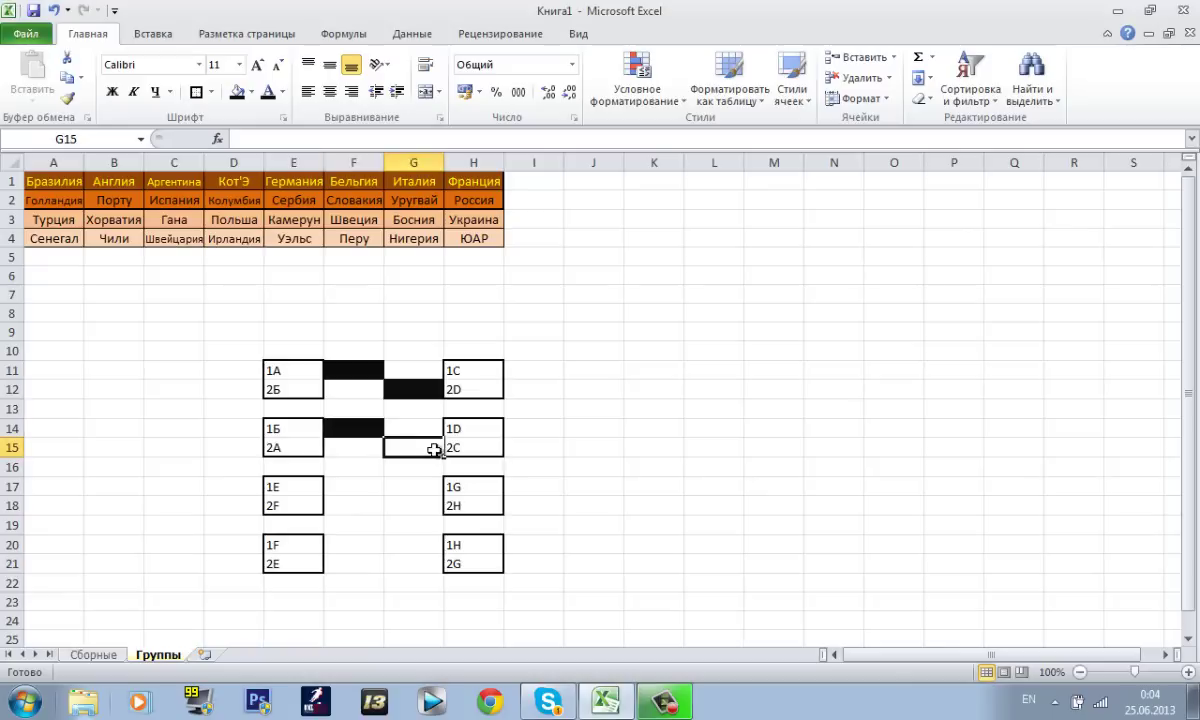
pyautogui.click(237, 92)
# - Fill connector cells F17, G18, F20 and G21 between the lower two rows of pairings with black
pyautogui.click(356, 488)
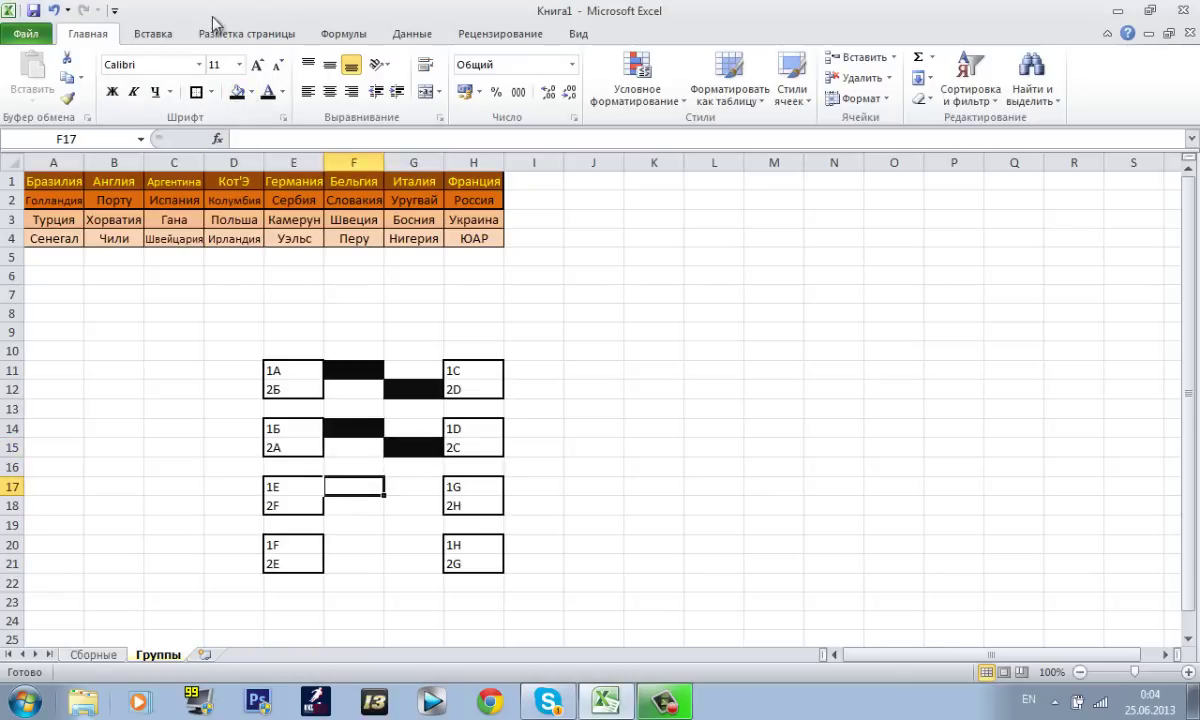
pyautogui.click(237, 92)
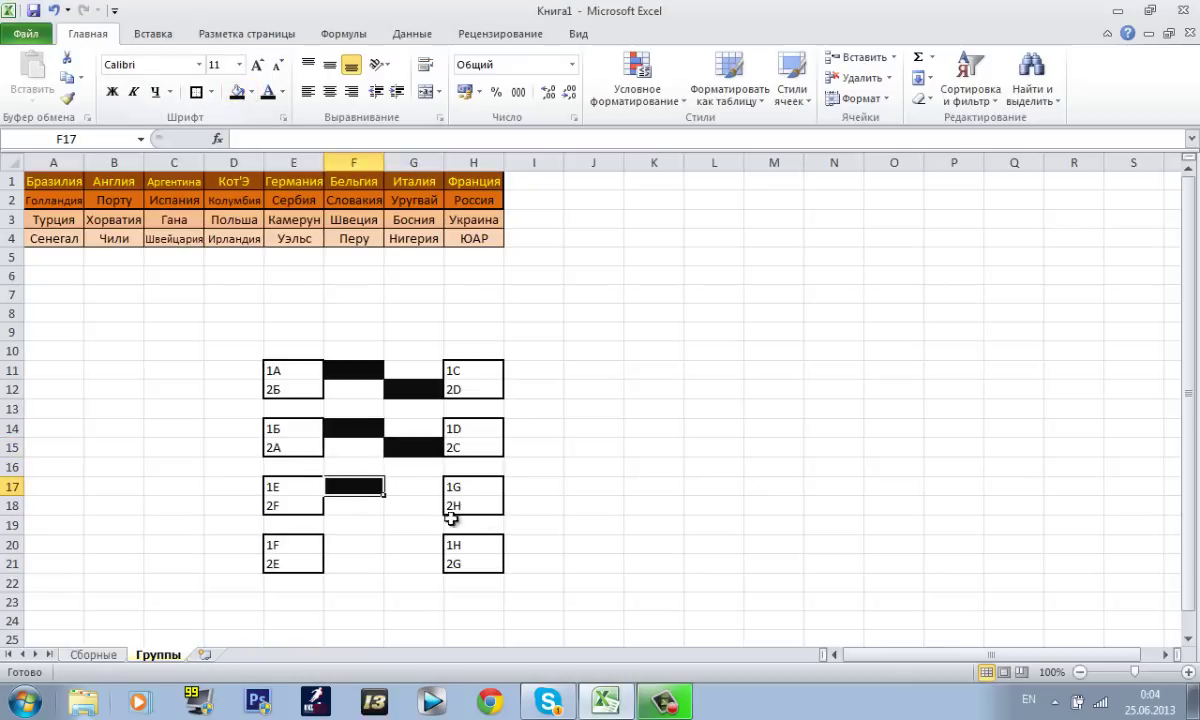
pyautogui.click(237, 91)
pyautogui.click(335, 545)
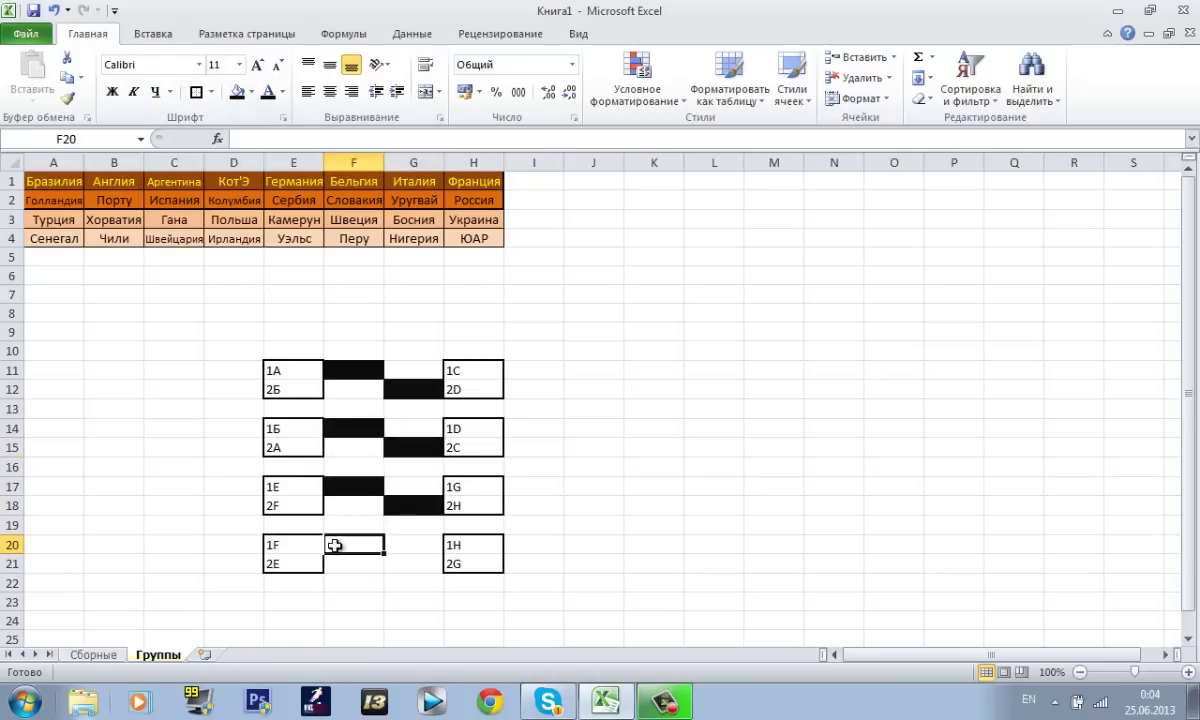
pyautogui.click(237, 91)
pyautogui.click(413, 563)
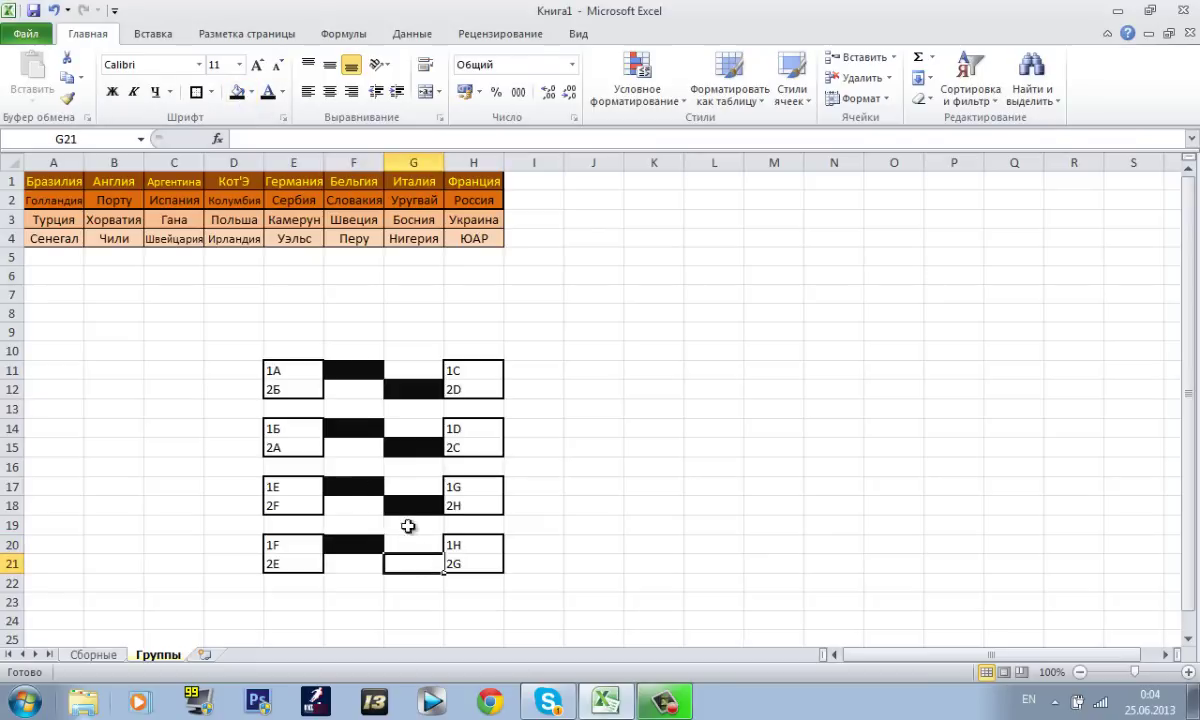
pyautogui.click(237, 91)
# - Fill cells I12, I15, I18 and I21, beside the second column of pairings, with black
pyautogui.click(522, 385)
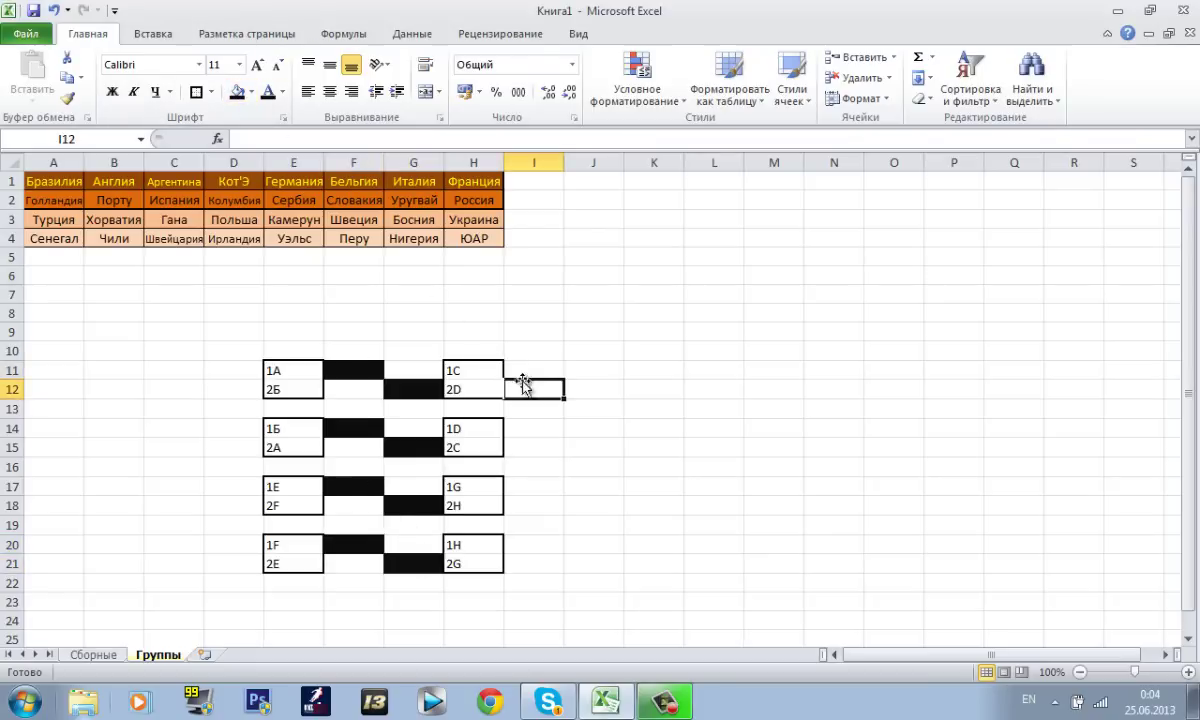
pyautogui.click(237, 91)
pyautogui.click(533, 447)
pyautogui.click(237, 91)
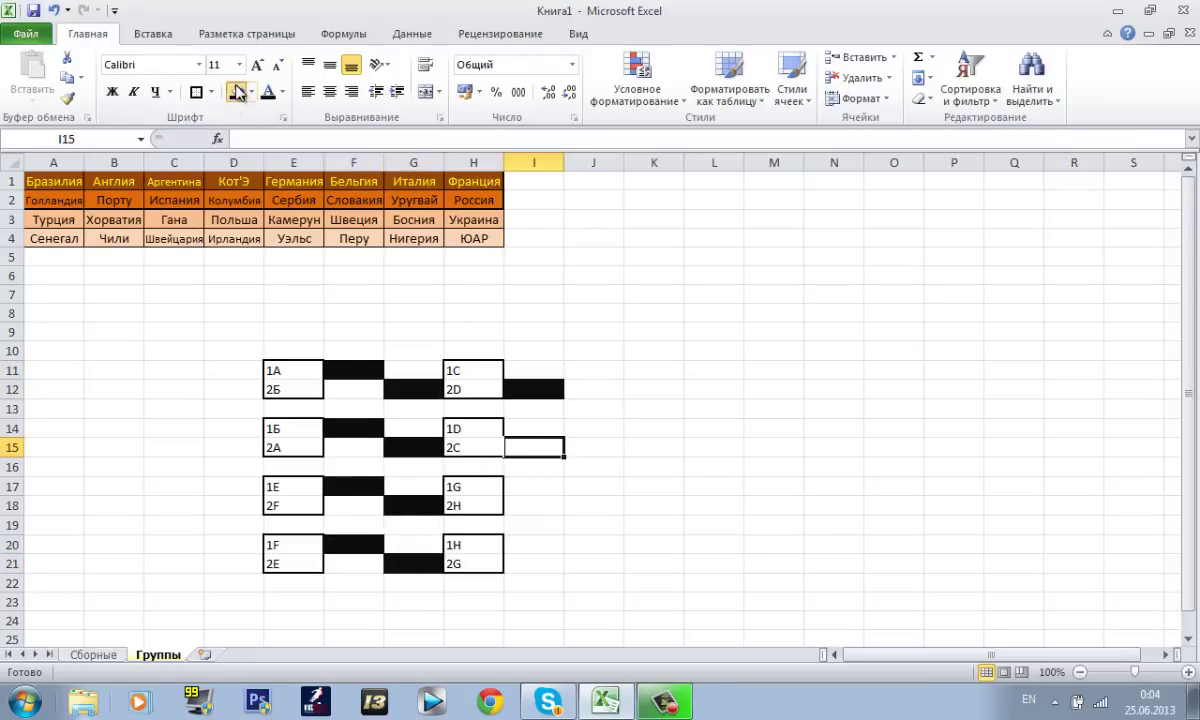
pyautogui.click(545, 503)
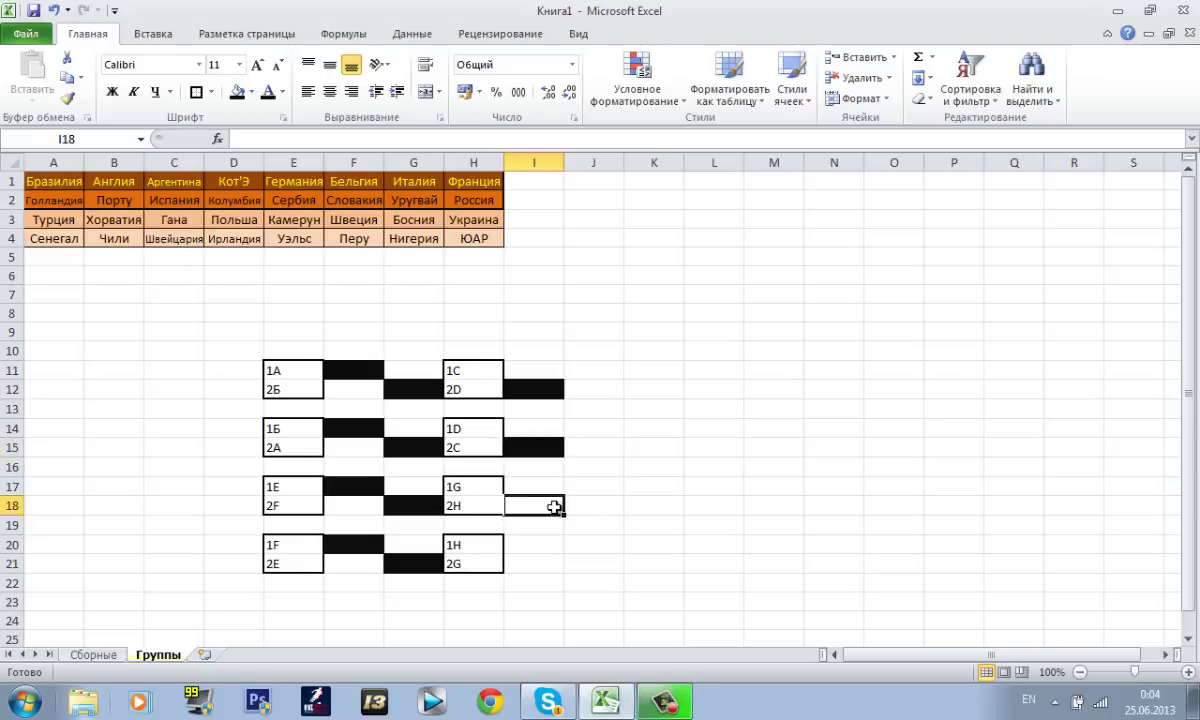
pyautogui.click(237, 91)
pyautogui.click(530, 562)
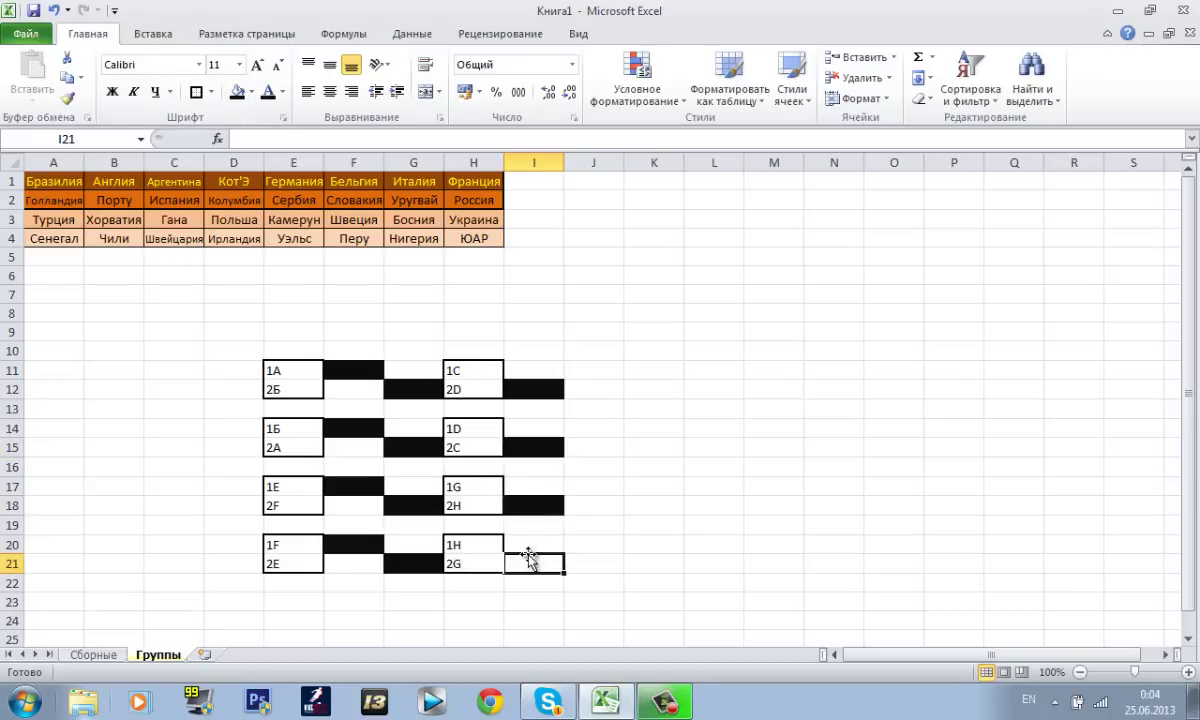
pyautogui.click(237, 91)
# - Try to enter the next-round pairing in J12 as 1/4, and clear the cell
pyautogui.click(627, 370)
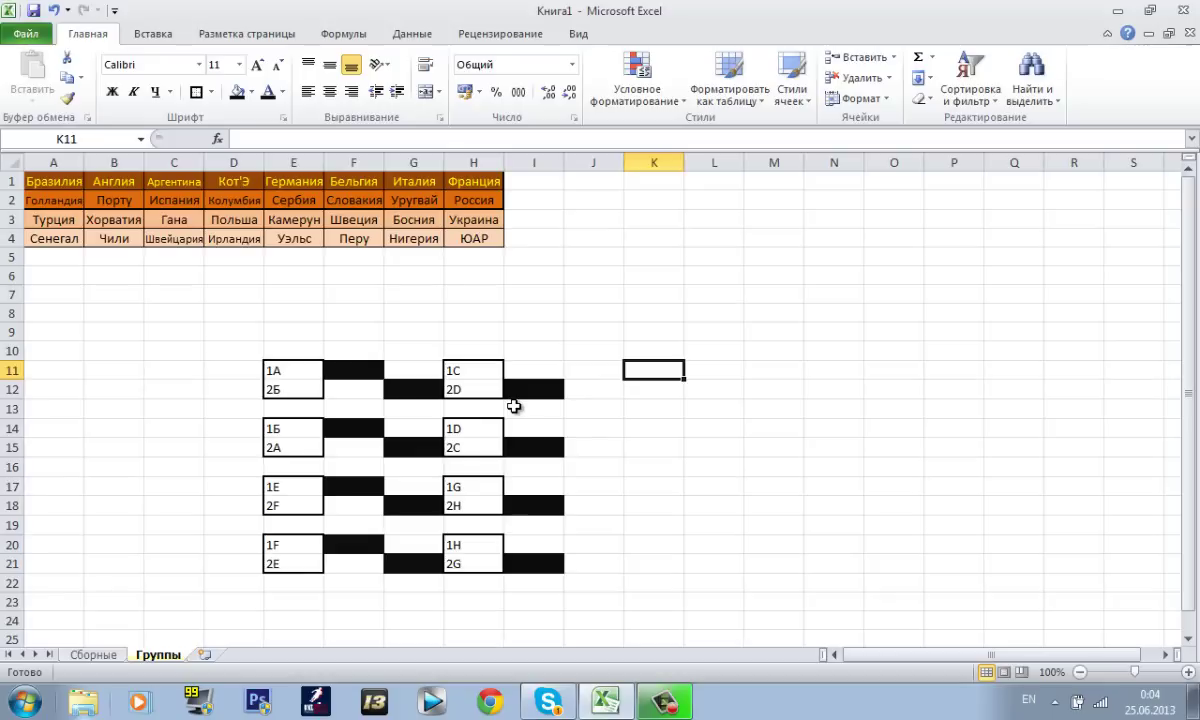
pyautogui.click(591, 393)
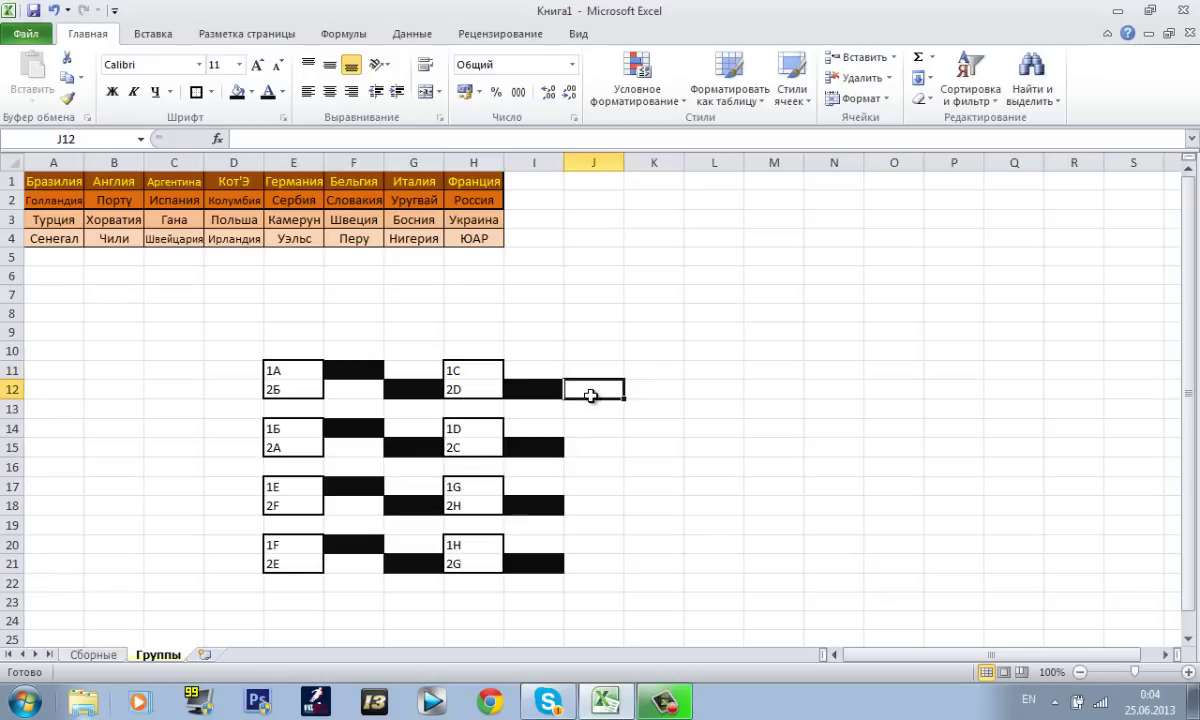
pyautogui.write('1')
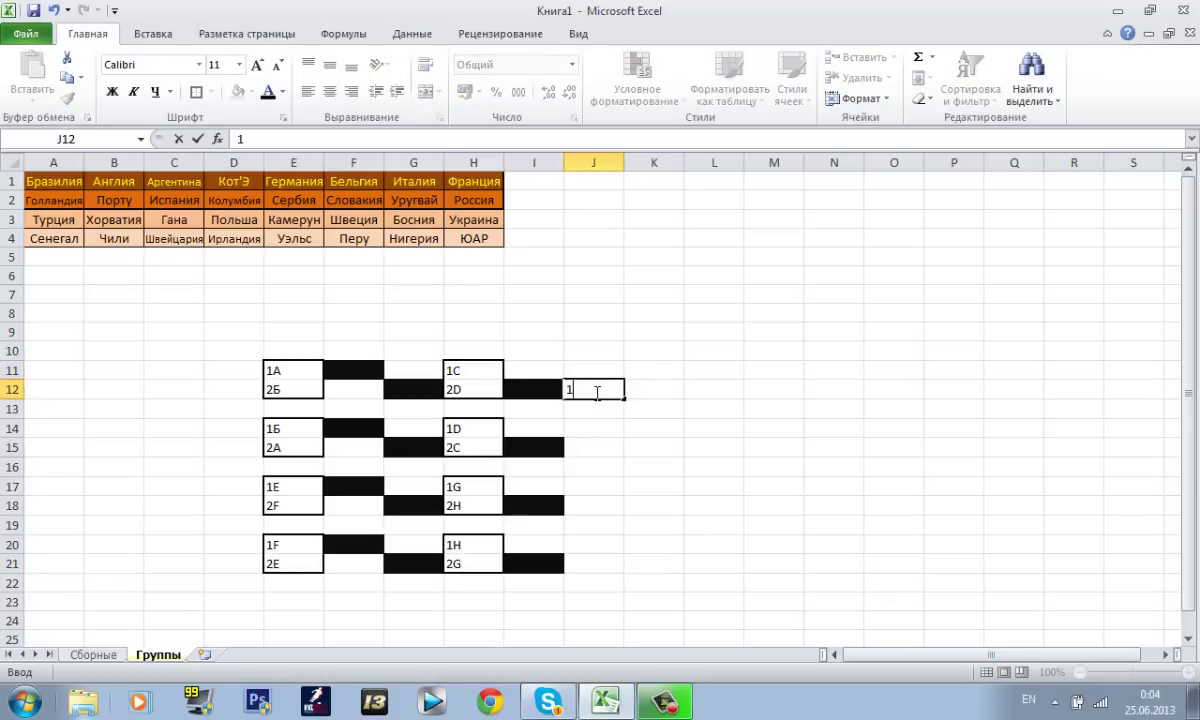
pyautogui.click(560, 367)
pyautogui.click(605, 390)
pyautogui.press('BackSpace')
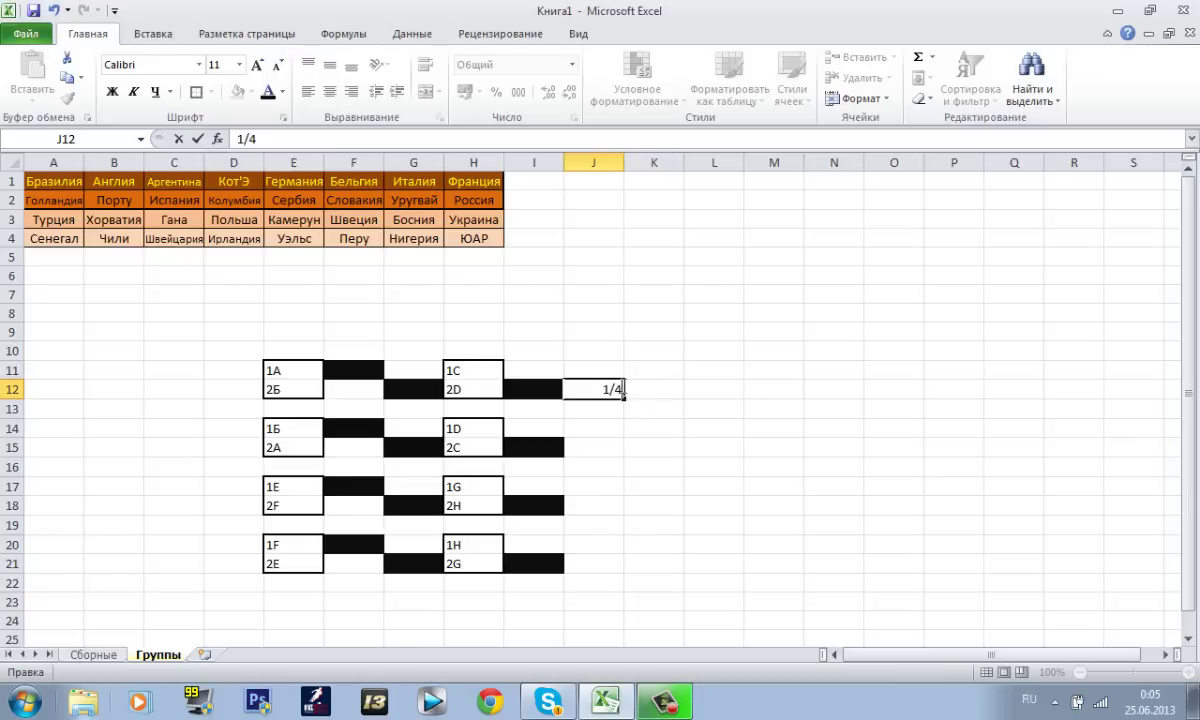
pyautogui.click(598, 563)
pyautogui.click(617, 395)
pyautogui.press('BackSpace')
pyautogui.press('Tab')
# - Try to enter the next-round pairing in J12 as 1-4, and clear the cell
pyautogui.click(570, 389)
pyautogui.write('1')
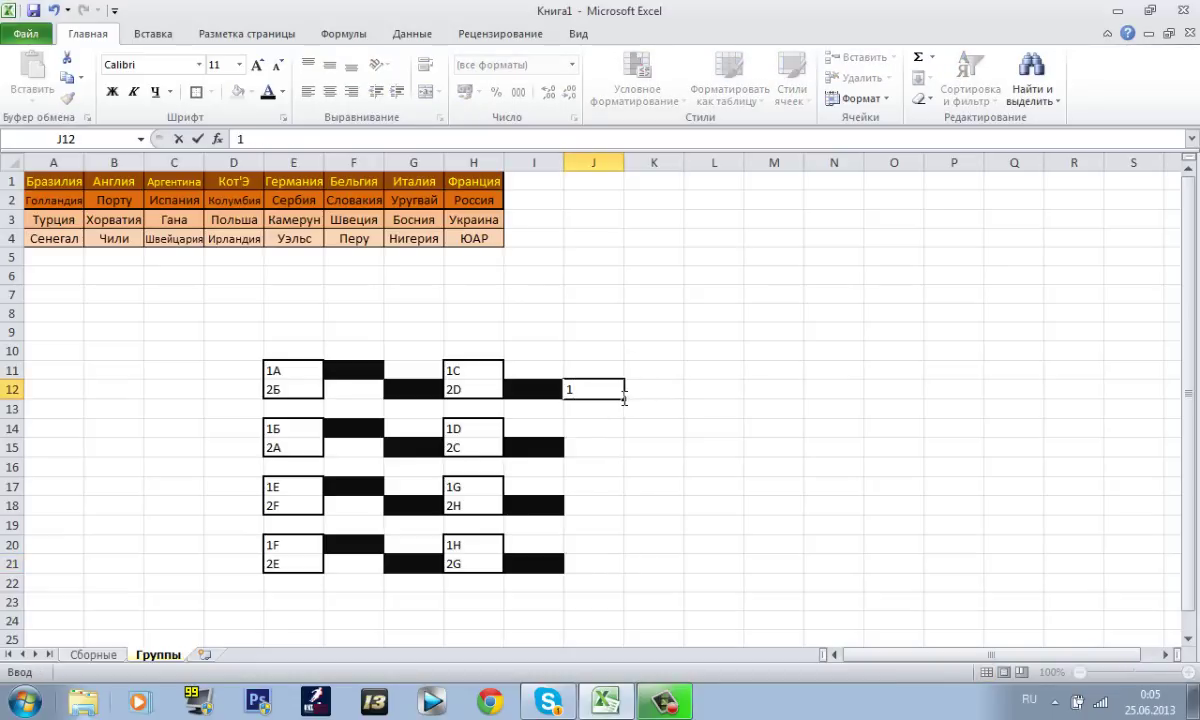
pyautogui.write('-4')
pyautogui.click(640, 430)
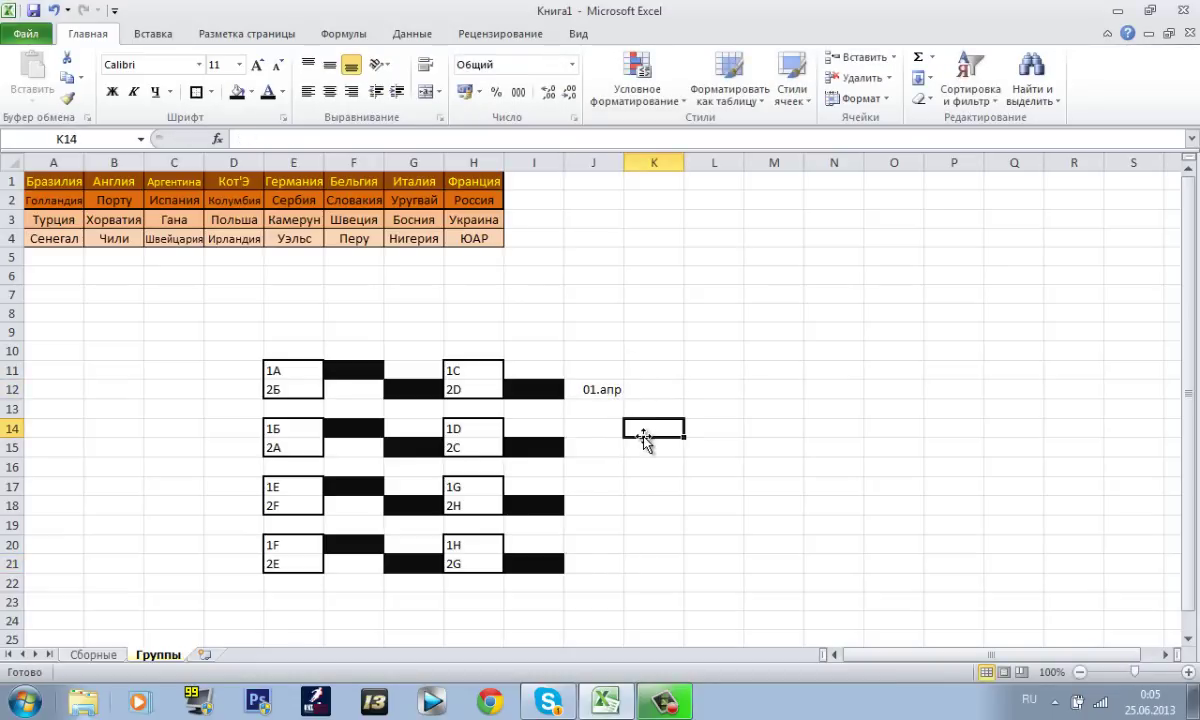
pyautogui.click(614, 390)
pyautogui.press('BackSpace')
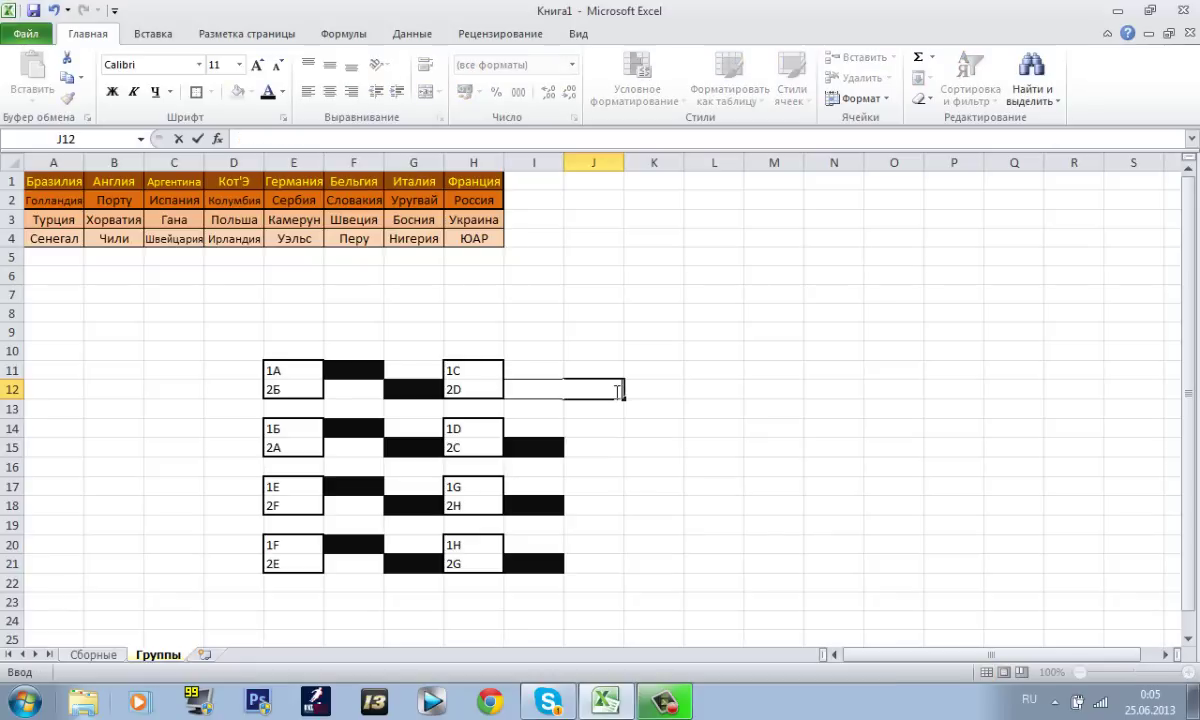
# - Enter the next-round pairings 1=4 in J12, 2=3 in J15, 3=2 in J18 and 4=1 in J21
pyautogui.click(646, 422)
pyautogui.click(608, 390)
pyautogui.write('1=4')
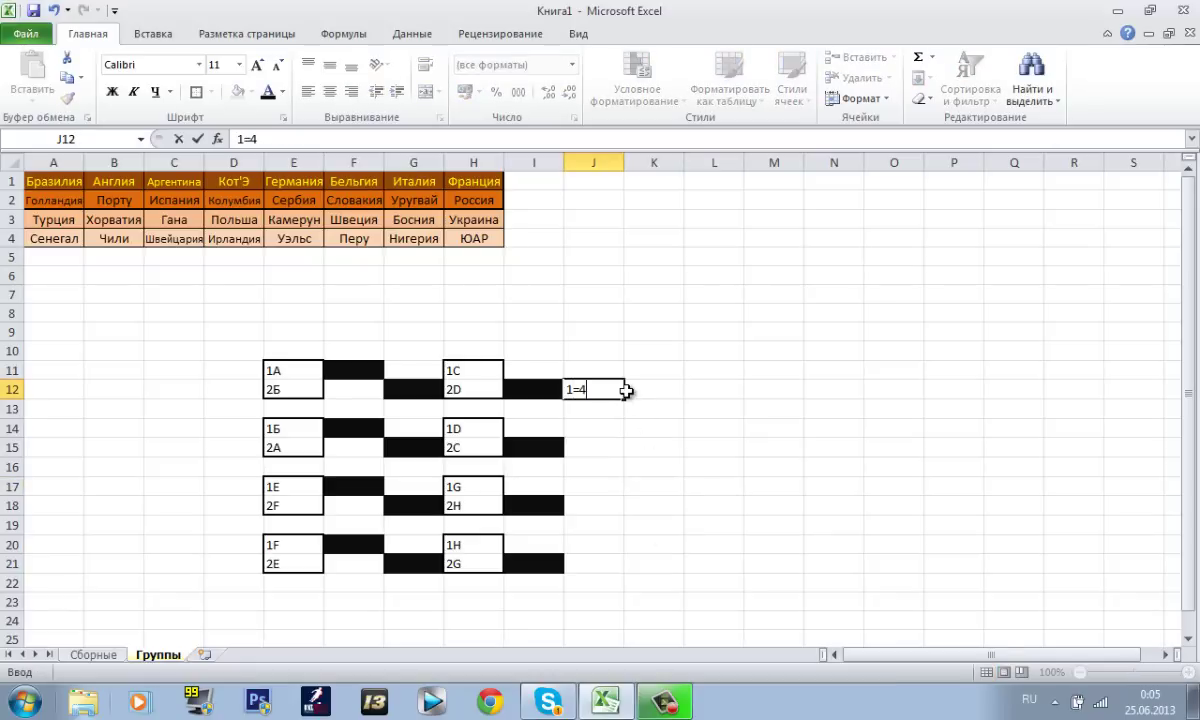
pyautogui.click(611, 413)
pyautogui.click(595, 563)
pyautogui.write('4=1')
pyautogui.click(600, 430)
pyautogui.click(605, 447)
pyautogui.write('2=3')
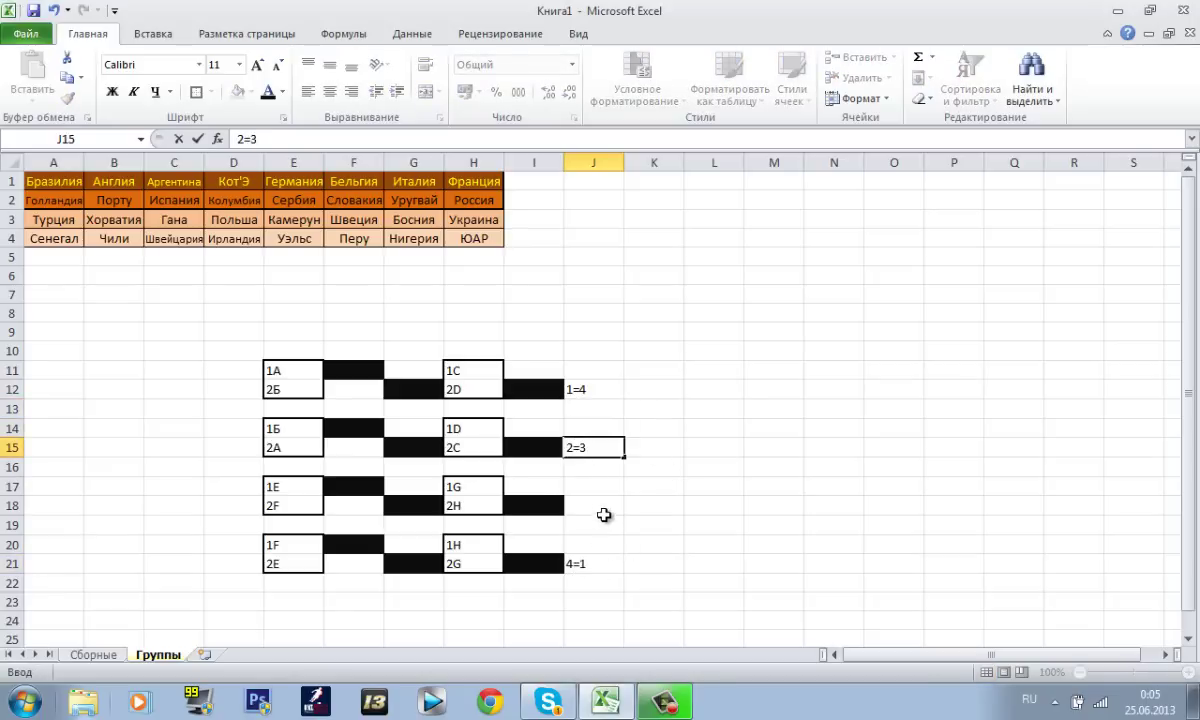
pyautogui.click(615, 505)
pyautogui.write('3=2')
pyautogui.click(640, 428)
# - Fill the connector blocks K13:K14 and K19:K20 with black
pyautogui.moveTo(636, 410); pyautogui.dragTo(655, 425)
pyautogui.click(237, 91)
pyautogui.click(653, 482)
pyautogui.moveTo(643, 522); pyautogui.dragTo(648, 542)
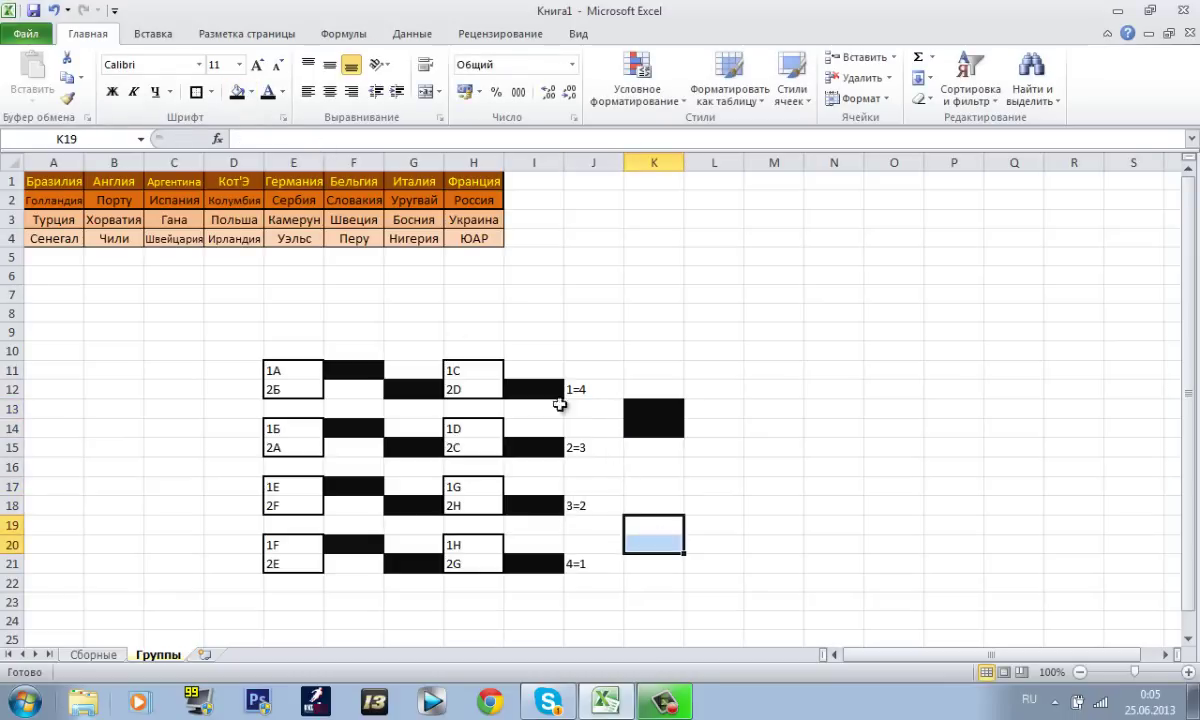
pyautogui.click(237, 91)
# - Outline each of the pairing cells J21, J18, J15 and J12 with a thick box border
pyautogui.click(590, 564)
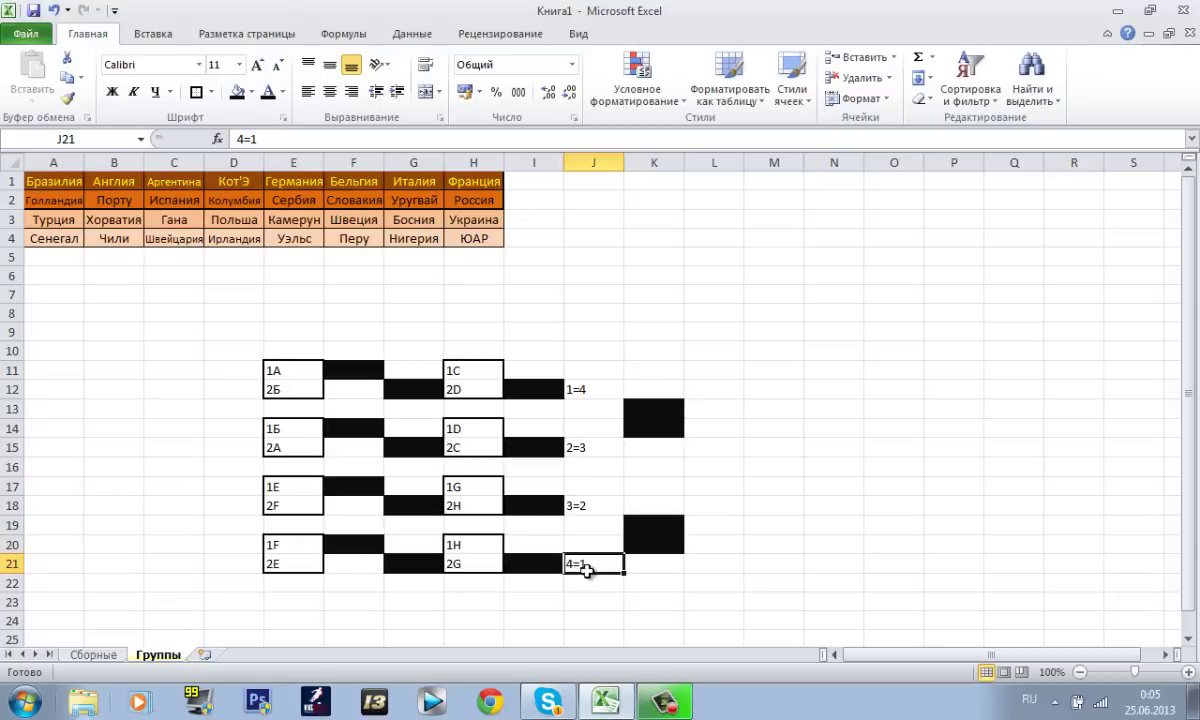
pyautogui.click(196, 91)
pyautogui.click(595, 506)
pyautogui.click(196, 91)
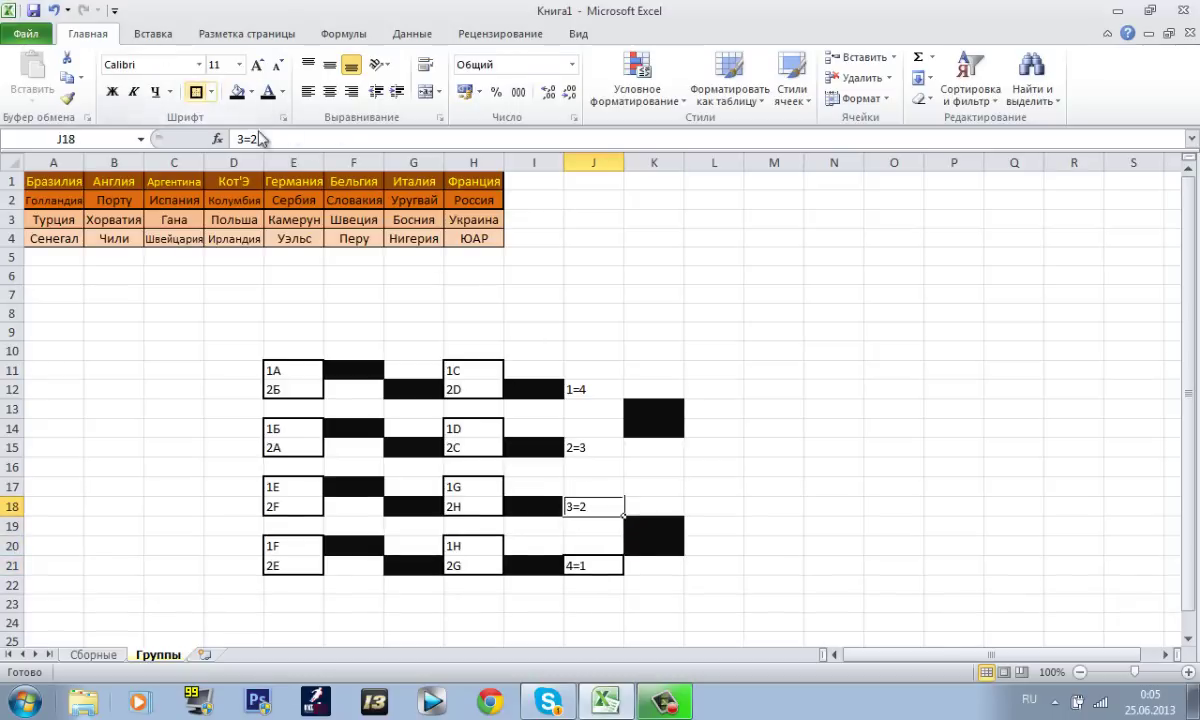
pyautogui.click(585, 447)
pyautogui.click(237, 91)
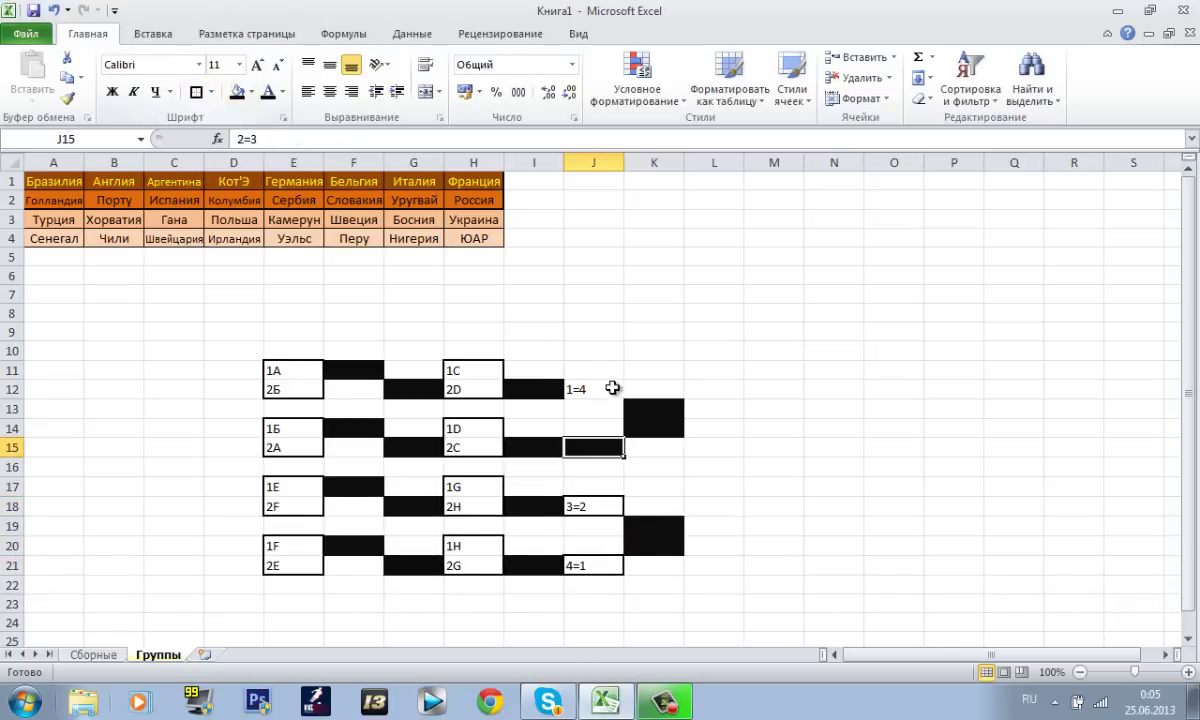
pyautogui.click(55, 10)
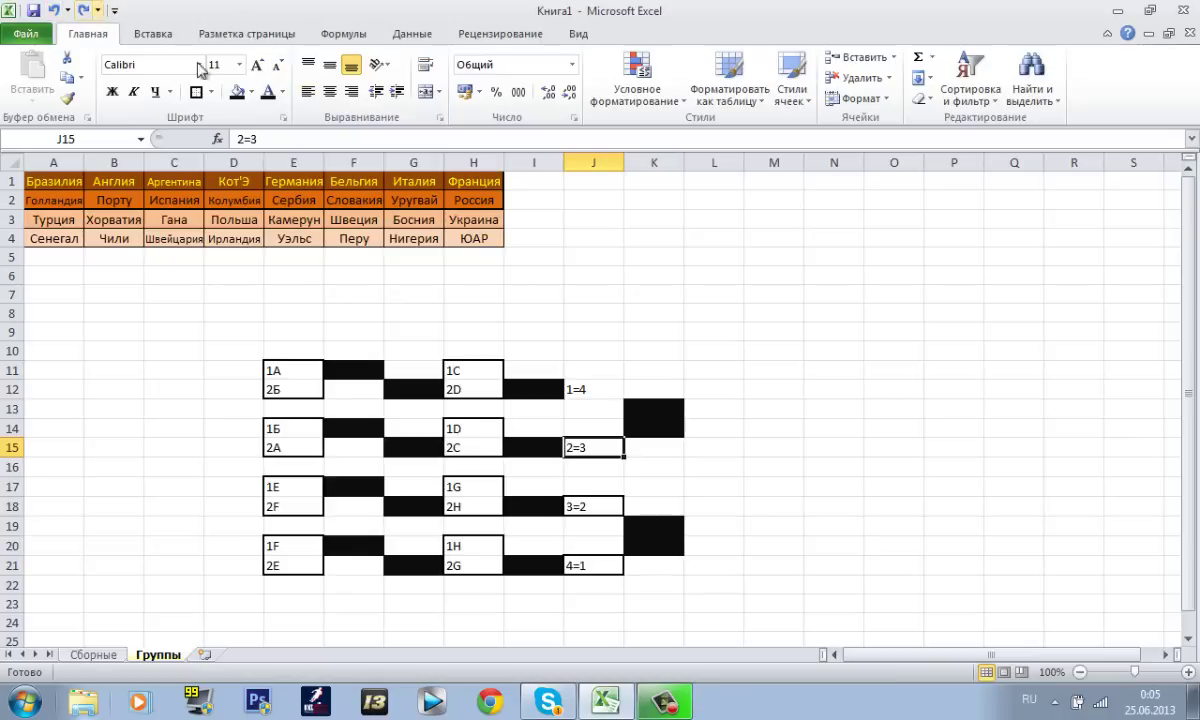
pyautogui.moveTo(551, 383); pyautogui.dragTo(580, 384)
pyautogui.click(596, 390)
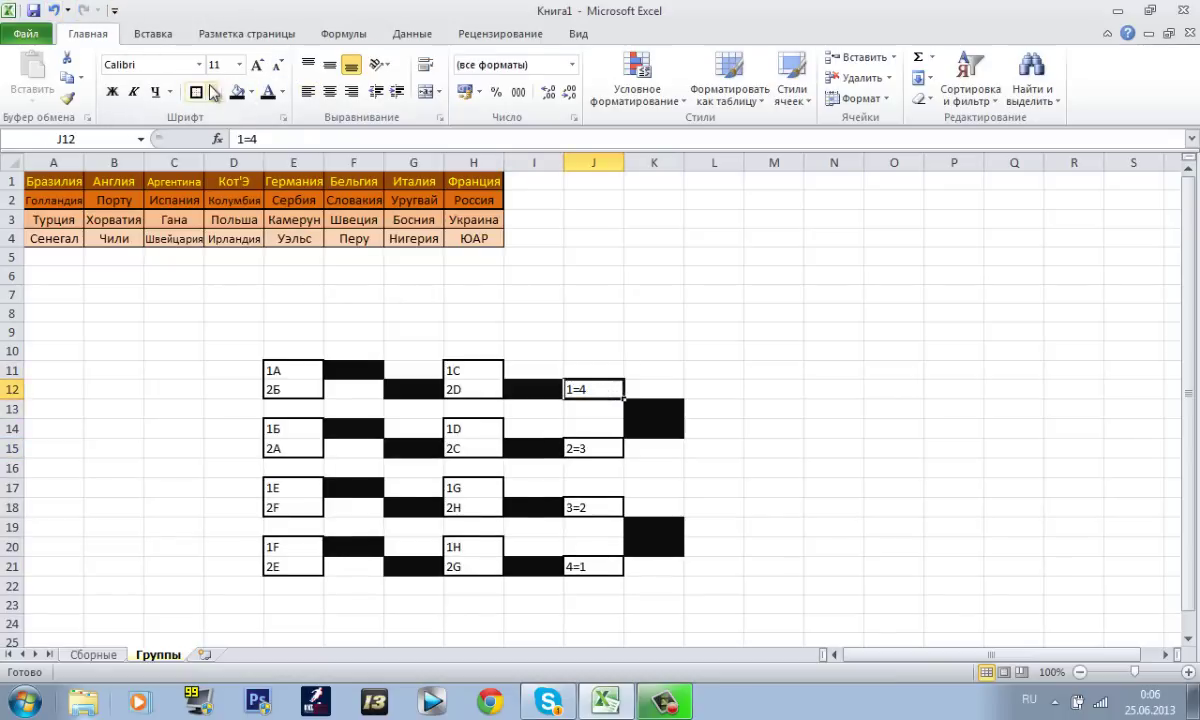
# - Outline the range L14:M18, between the two black connector blocks, with a thick box border
pyautogui.click(727, 462)
pyautogui.moveTo(723, 431); pyautogui.dragTo(771, 495)
pyautogui.click(196, 91)
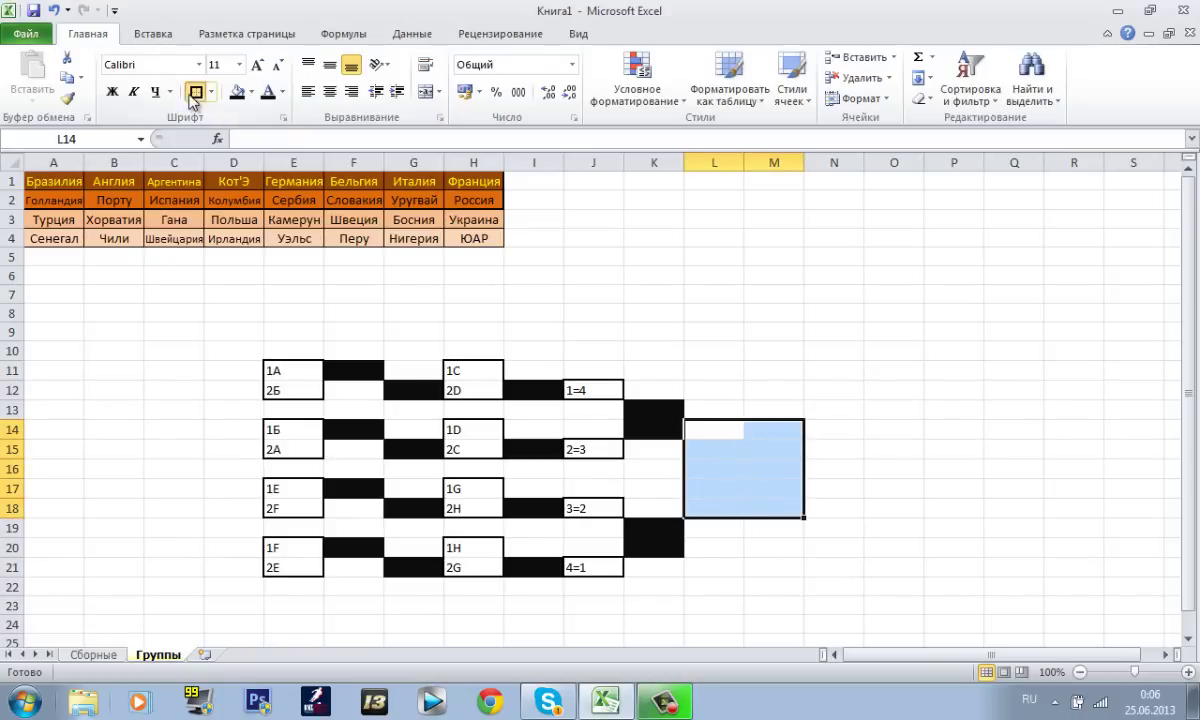
# - Enter Финал in L16 and add leading spaces so that the text sits centred in the final's box
pyautogui.click(718, 499)
pyautogui.click(727, 471)
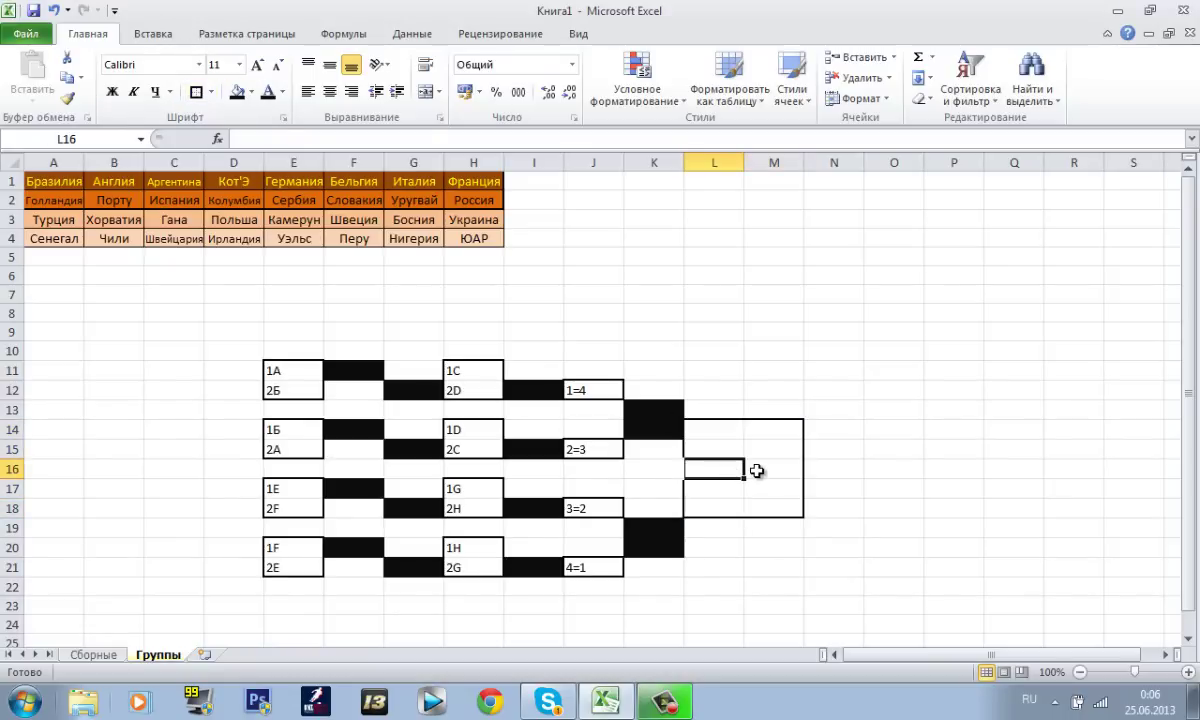
pyautogui.write('Финал')
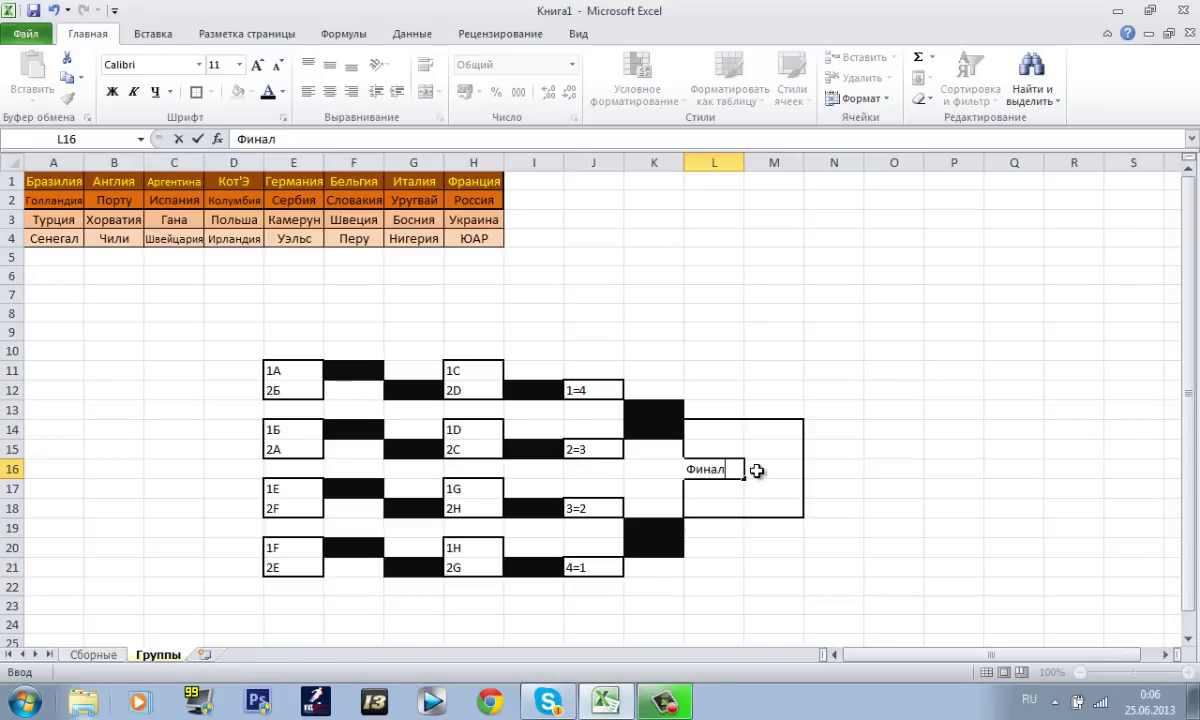
pyautogui.click(852, 526)
pyautogui.click(695, 472)
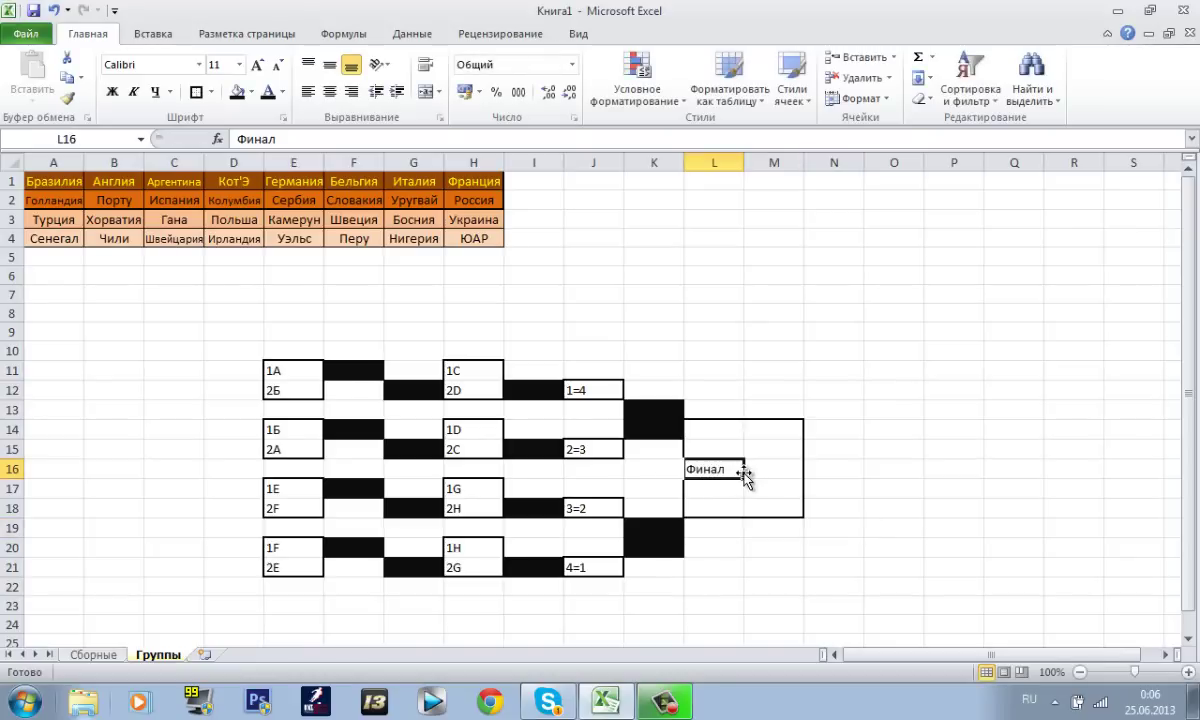
pyautogui.click(236, 139)
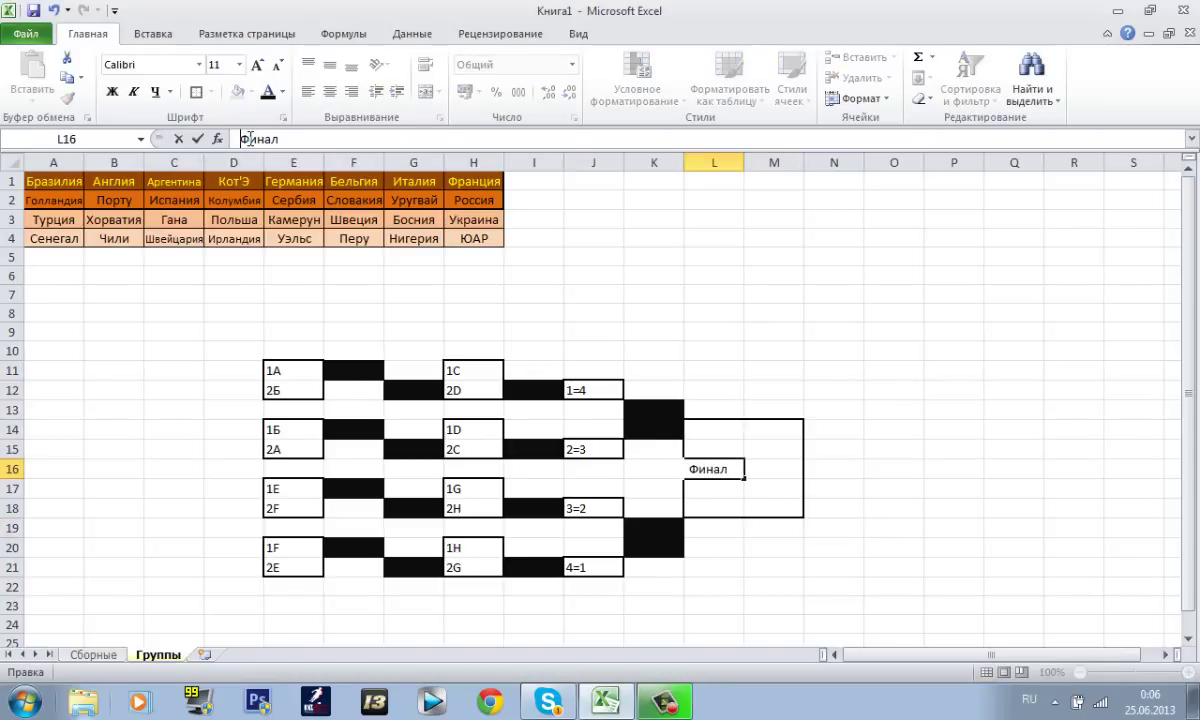
pyautogui.click(720, 484)
pyautogui.click(845, 545)
# - Outline the lower two rows of the group table, A3:H4, with a thick box border
pyautogui.scroll(-2, 813, 574)
pyautogui.scroll(2, 839, 607)
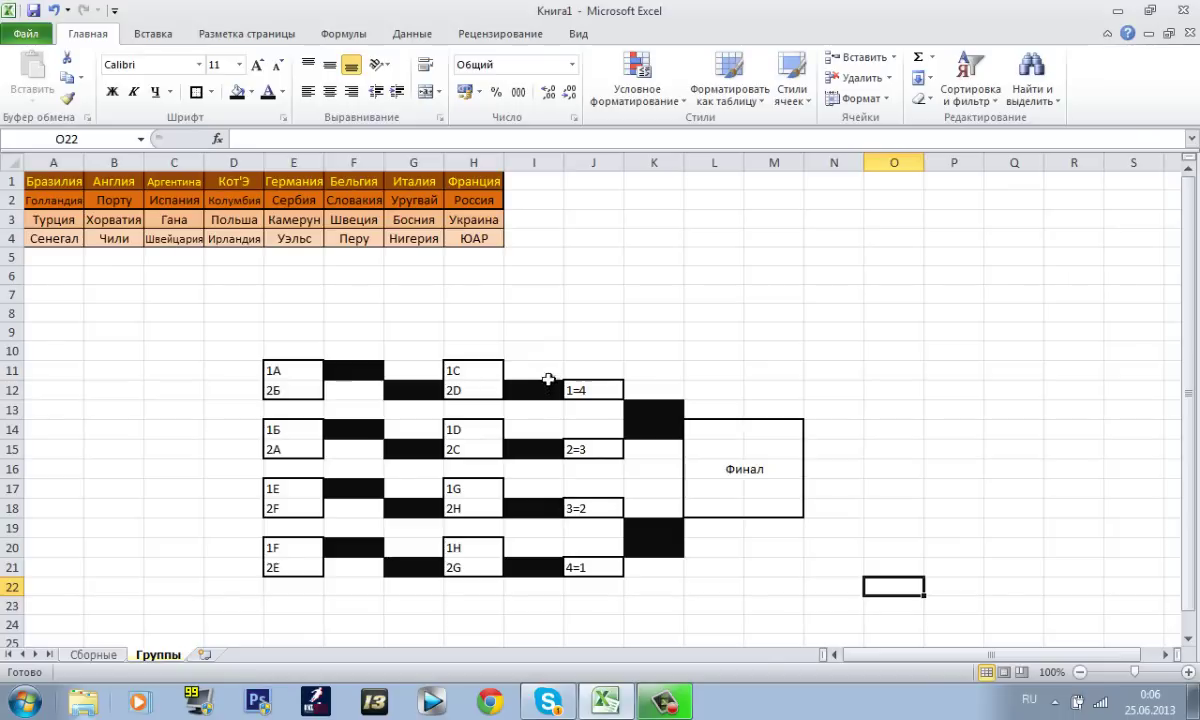
pyautogui.moveTo(474, 238); pyautogui.dragTo(40, 222)
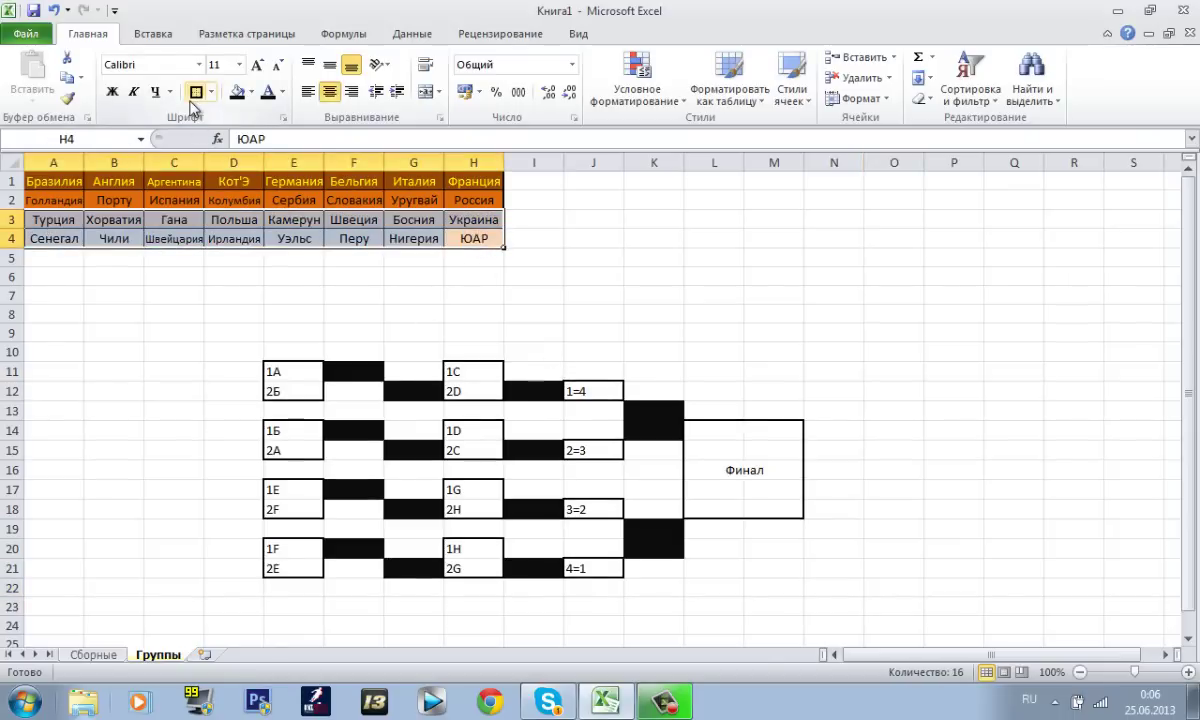
pyautogui.click(405, 219)
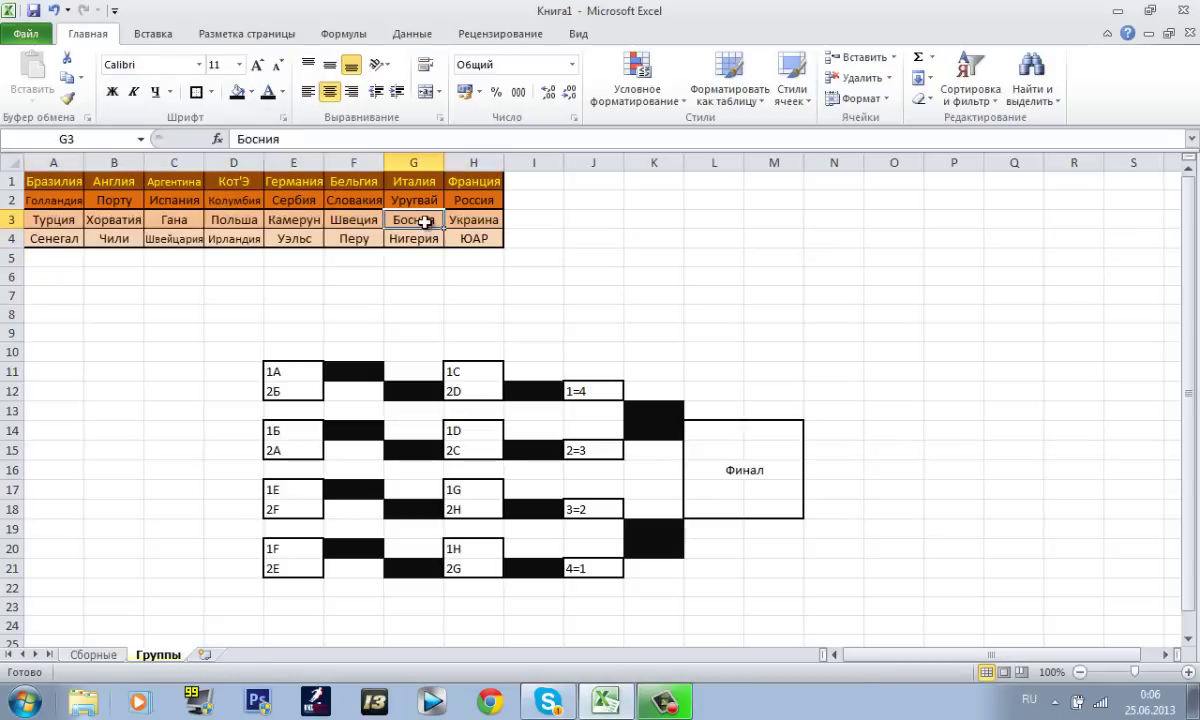
pyautogui.click(593, 257)
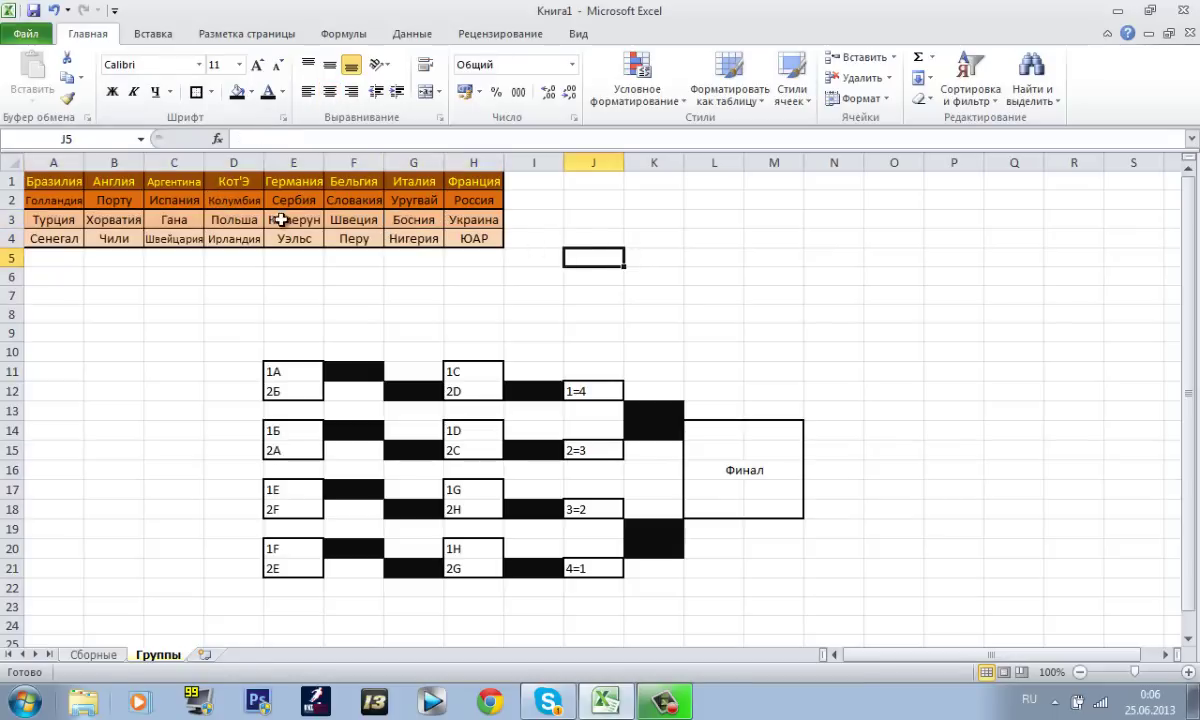
# - Outline the group table columns D1:D4 and G1:G4 each with a thick box border
pyautogui.moveTo(240, 240); pyautogui.dragTo(238, 182)
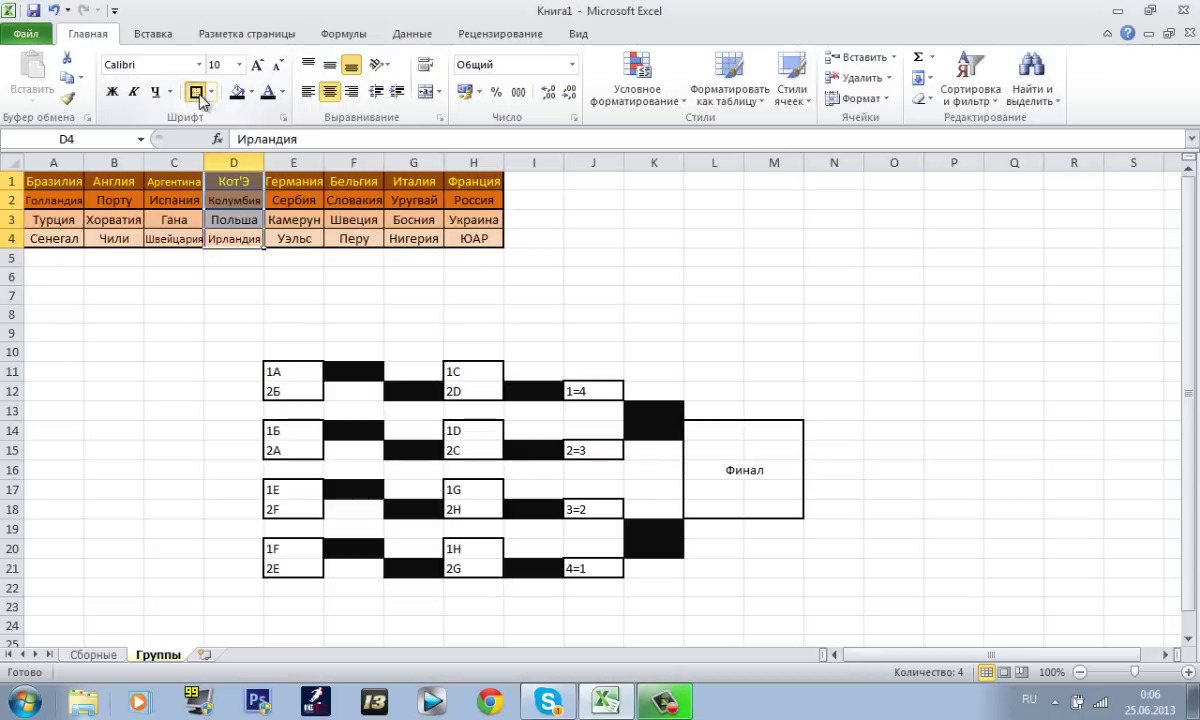
pyautogui.click(250, 276)
pyautogui.moveTo(420, 238); pyautogui.dragTo(418, 178)
pyautogui.click(702, 332)
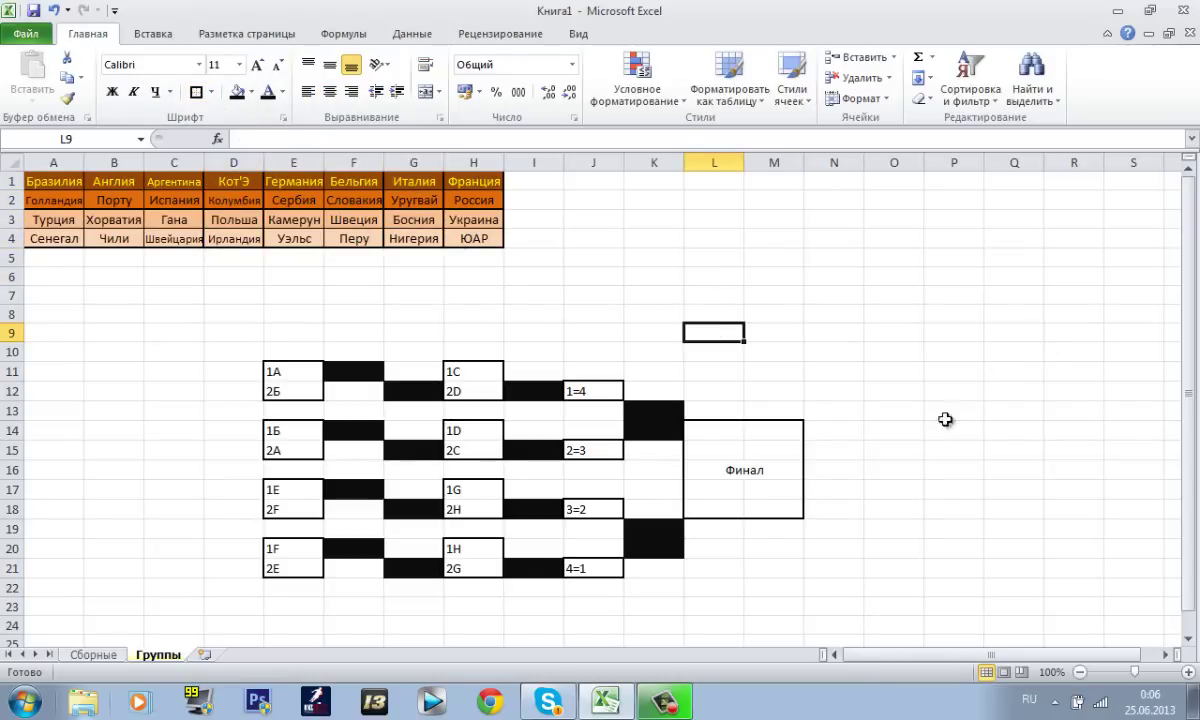
# - Remove the borders from L19:M19, directly below the final's box
pyautogui.click(805, 572)
pyautogui.moveTo(805, 572)
pyautogui.mouseDown()
pyautogui.moveTo(450, 398)
pyautogui.moveTo(293, 365)
pyautogui.moveTo(761, 372)
pyautogui.moveTo(783, 410)
pyautogui.moveTo(789, 570)
pyautogui.moveTo(732, 552)
pyautogui.moveTo(700, 552)
pyautogui.moveTo(690, 567)
pyautogui.moveTo(766, 524)
pyautogui.mouseUp()
pyautogui.click(308, 350)
pyautogui.click(840, 584)
pyautogui.click(705, 546)
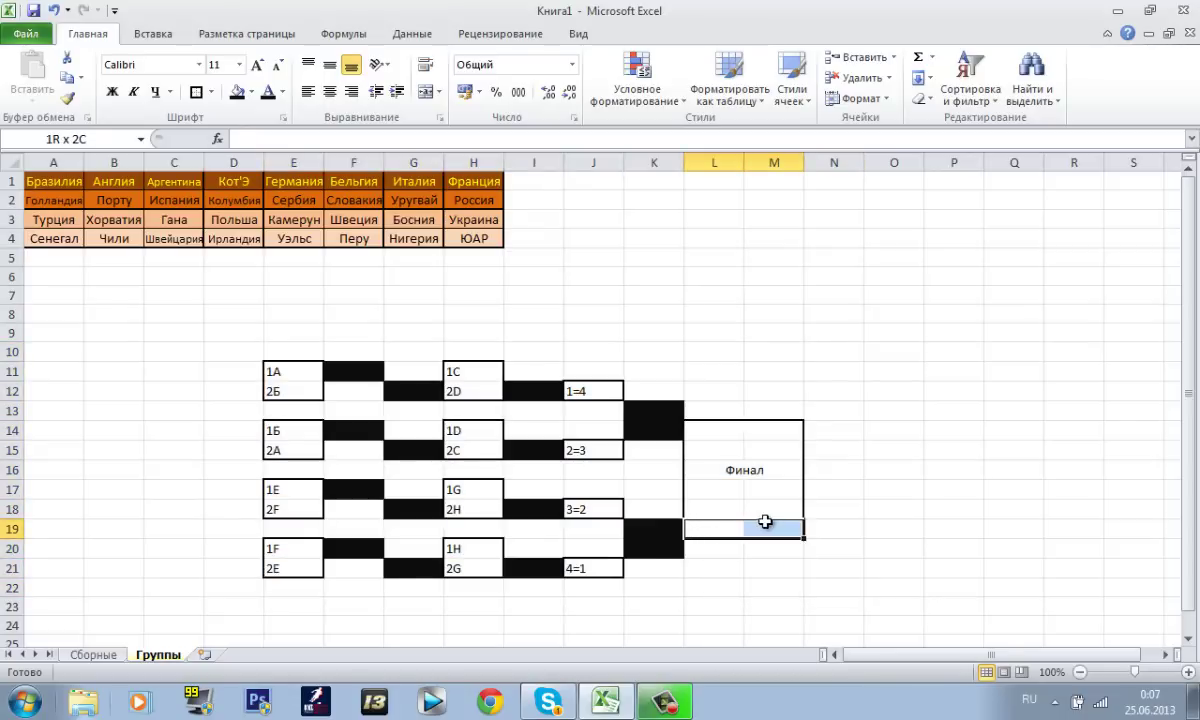
pyautogui.click(211, 92)
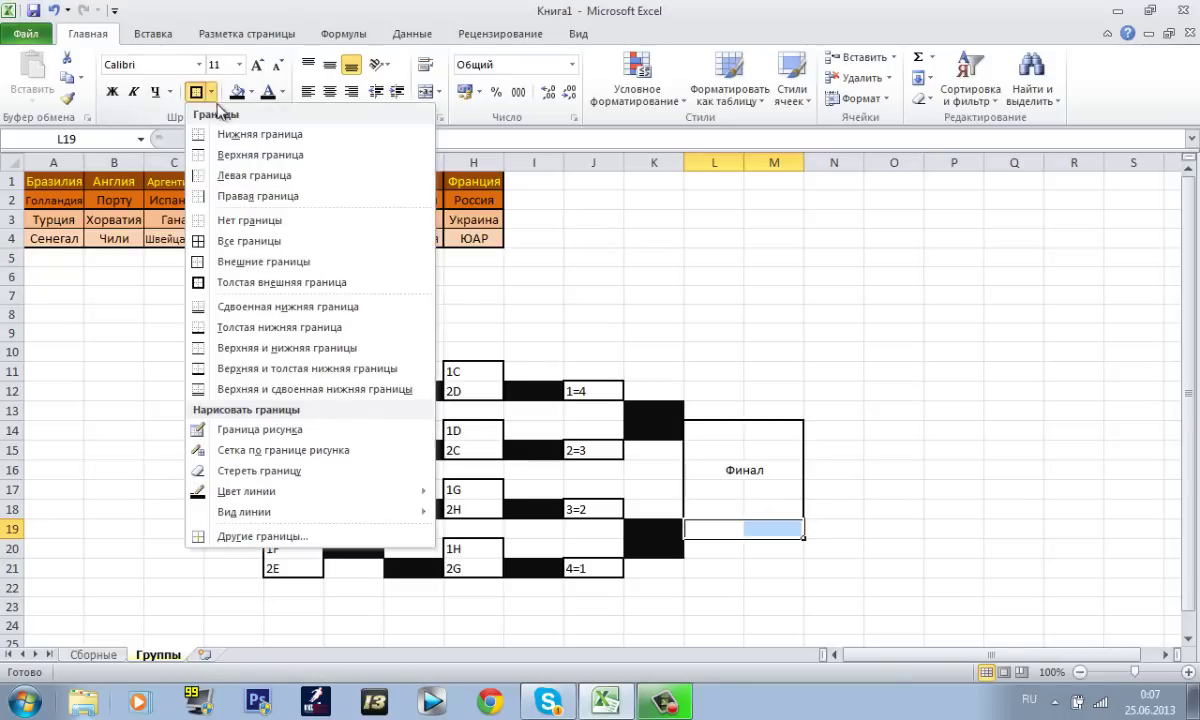
pyautogui.click(244, 221)
pyautogui.click(712, 491)
pyautogui.click(705, 527)
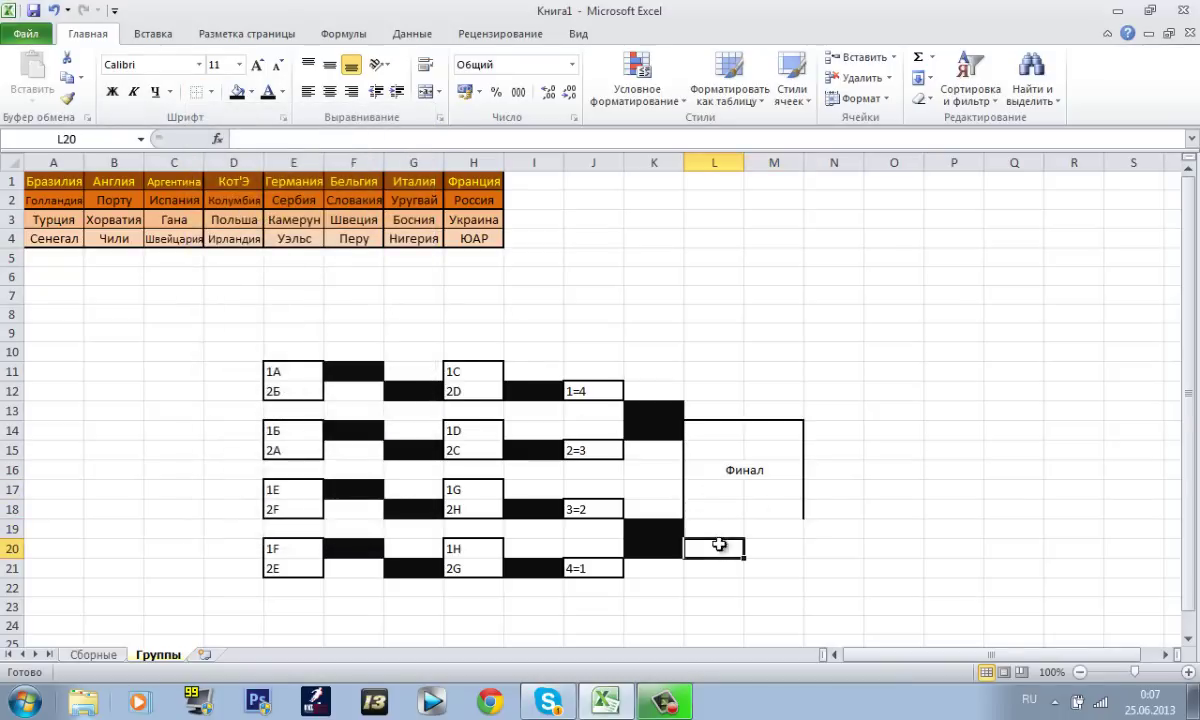
# - Outline the cells L19:M19 beneath the final's box with a thick box border
pyautogui.moveTo(744, 528); pyautogui.dragTo(772, 526)
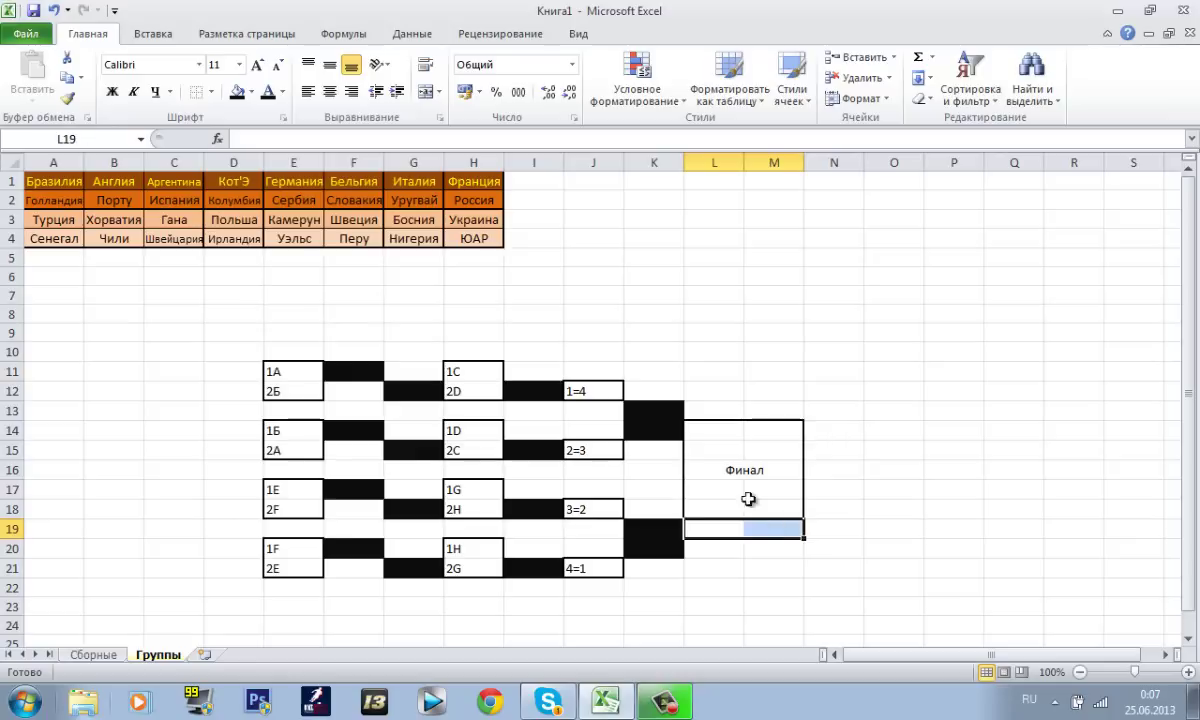
pyautogui.click(211, 91)
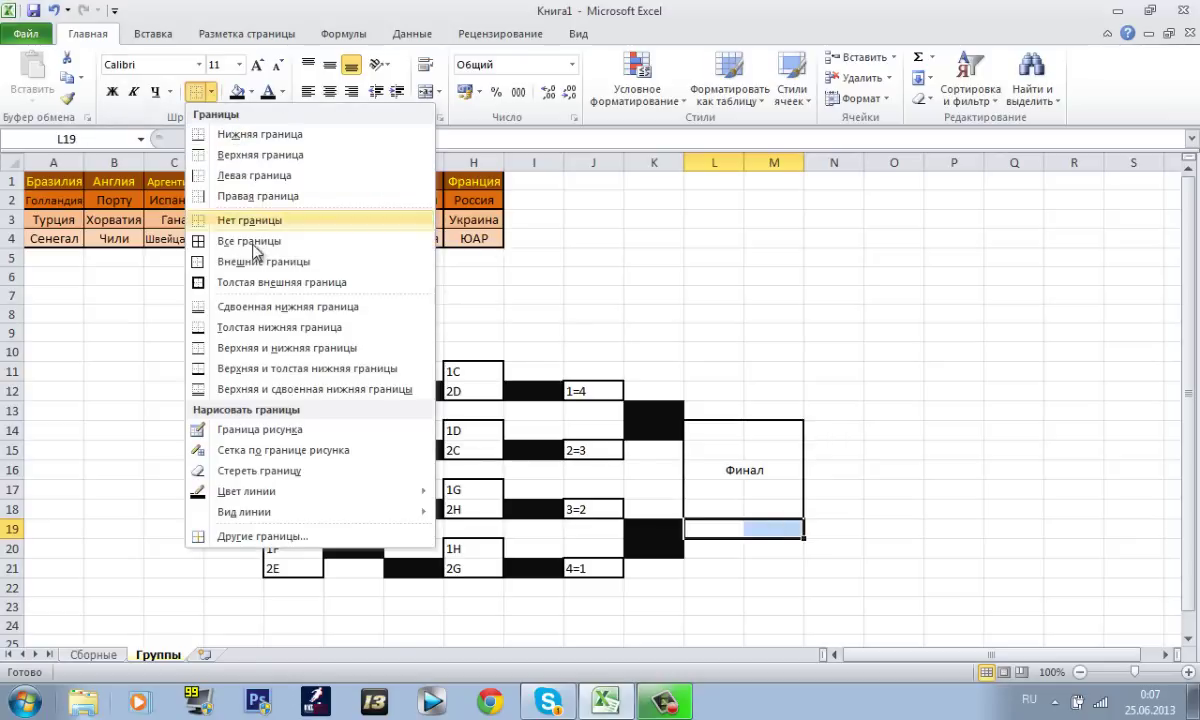
pyautogui.click(258, 282)
pyautogui.click(769, 486)
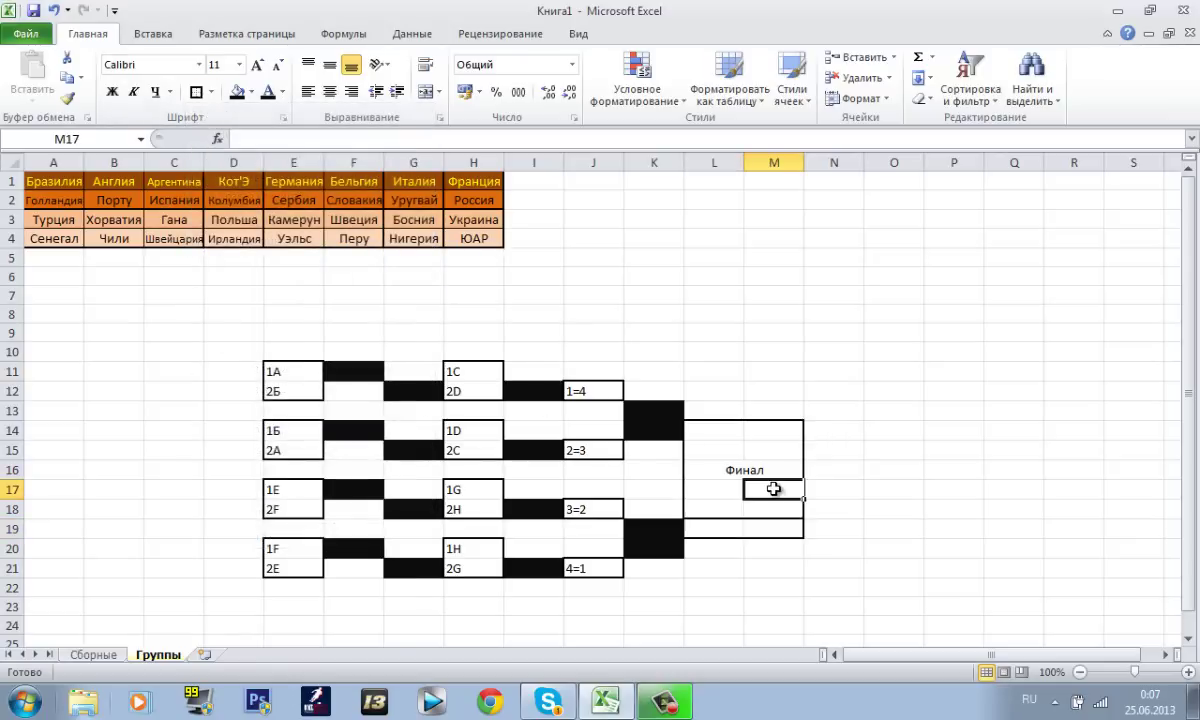
# - Clear all borders from the range L14:M19 around the Финал text
pyautogui.moveTo(704, 528); pyautogui.dragTo(771, 429)
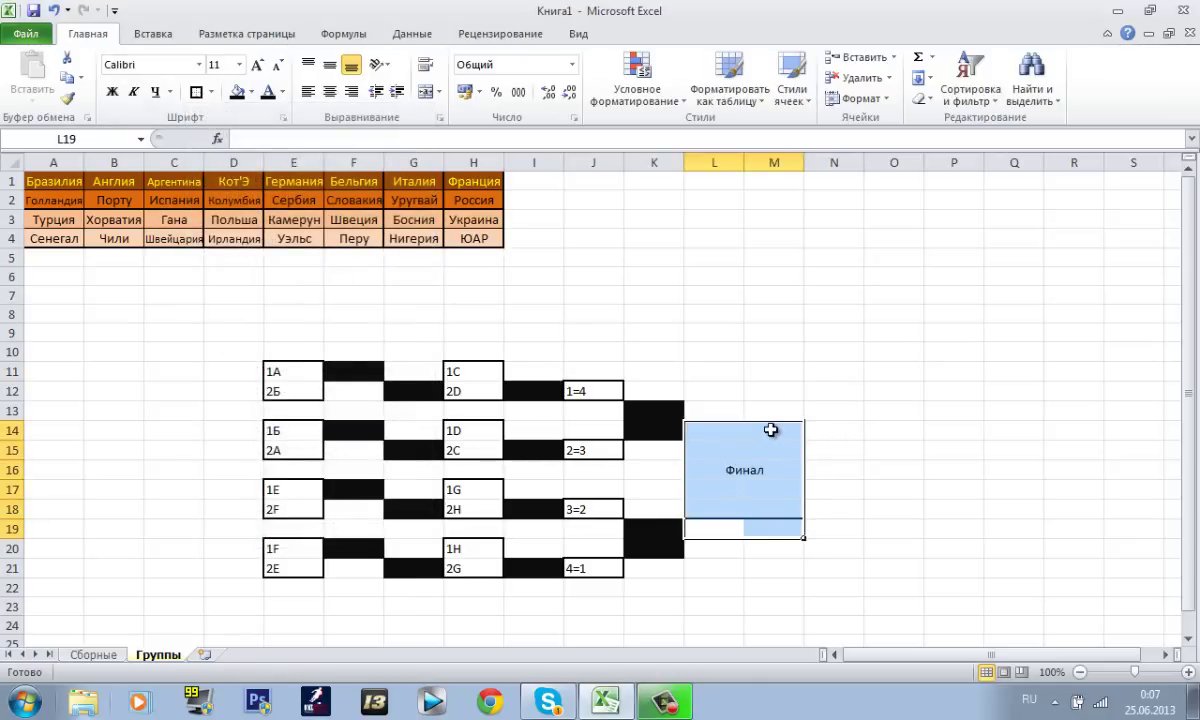
pyautogui.click(212, 92)
pyautogui.click(250, 220)
pyautogui.click(780, 510)
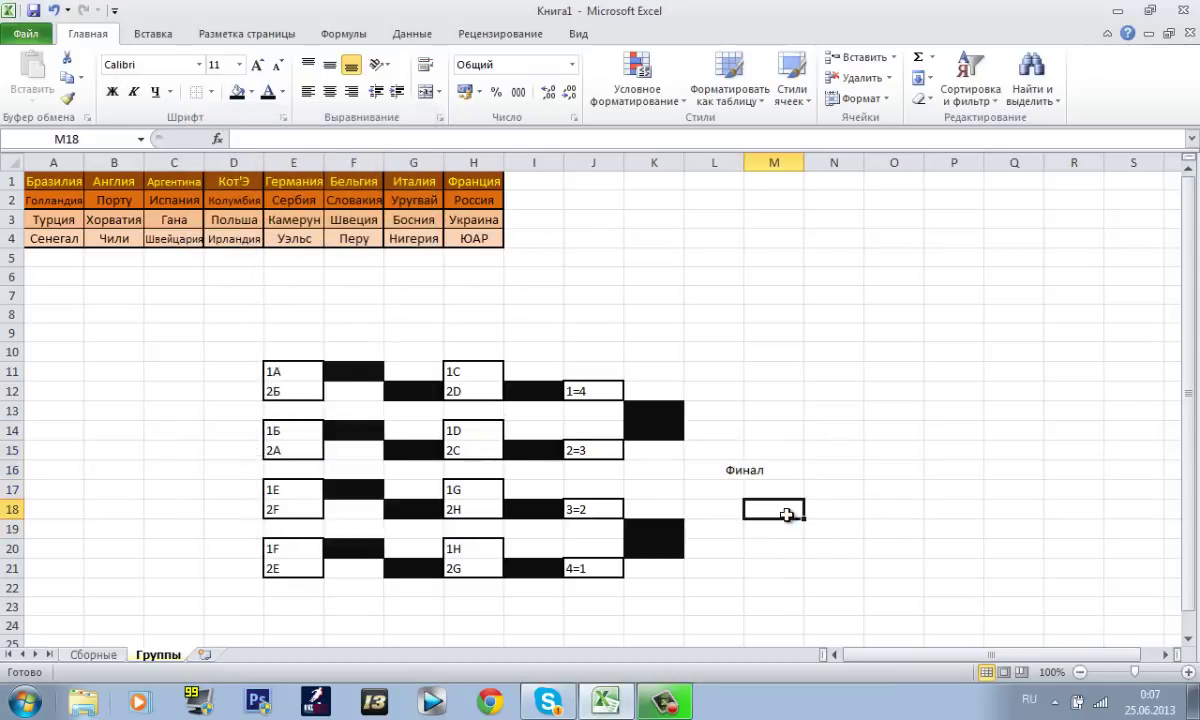
# - Outline the whole range L14:M19 with a thick box border as the final's box
pyautogui.moveTo(716, 528)
pyautogui.mouseDown()
pyautogui.moveTo(731, 466)
pyautogui.moveTo(763, 437)
pyautogui.mouseUp()
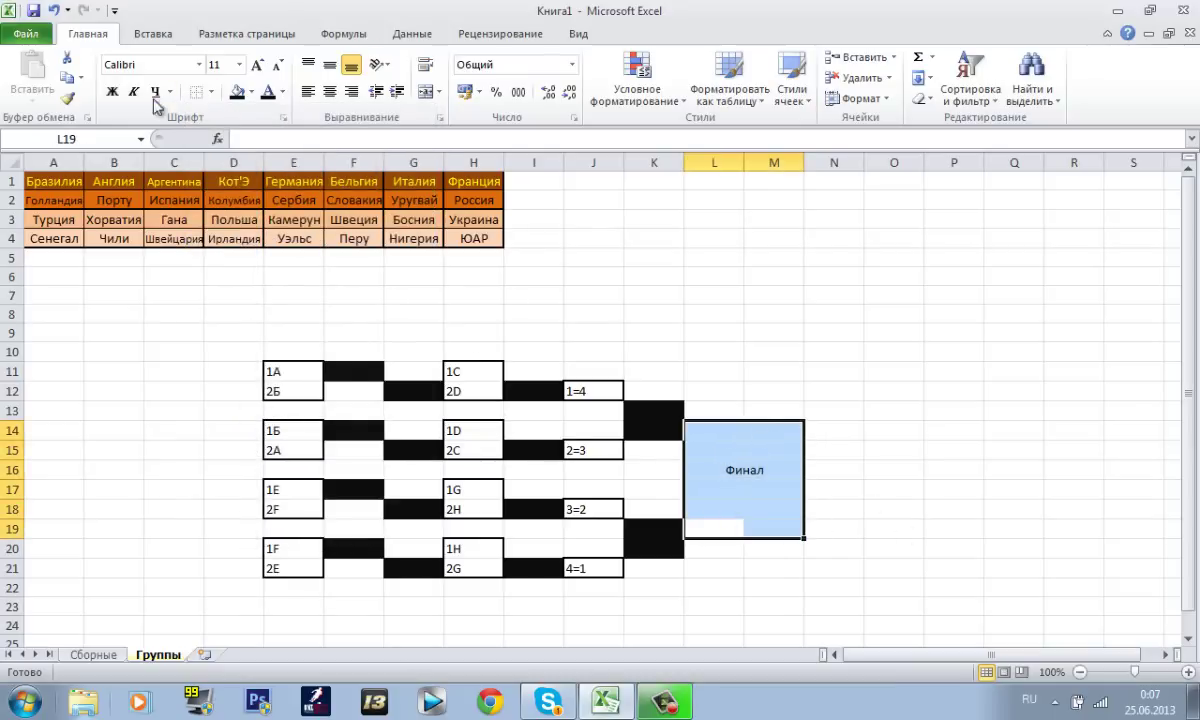
pyautogui.click(212, 92)
pyautogui.click(240, 280)
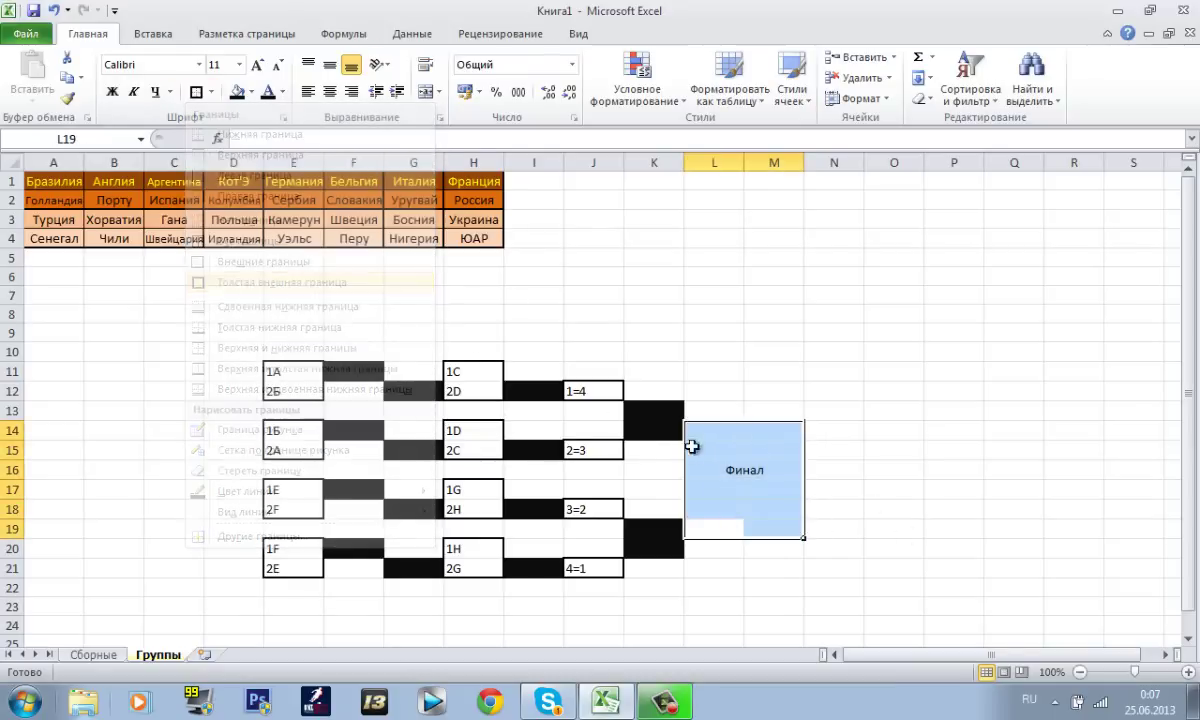
pyautogui.click(765, 450)
pyautogui.click(938, 484)
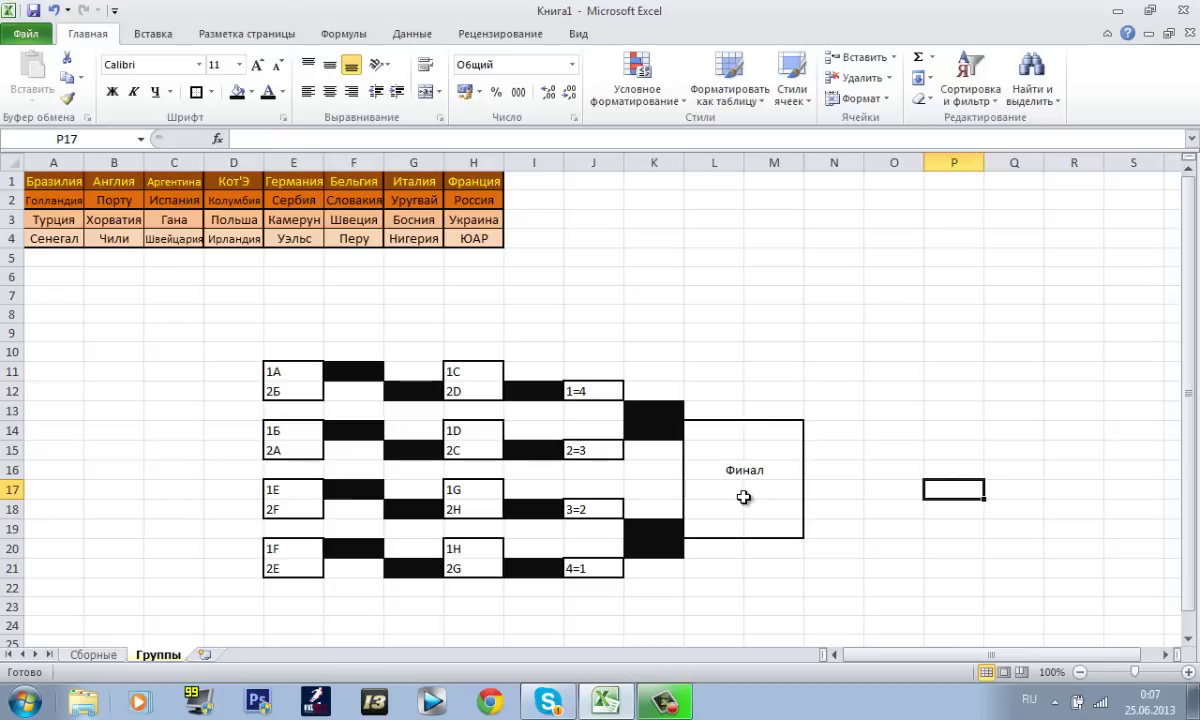